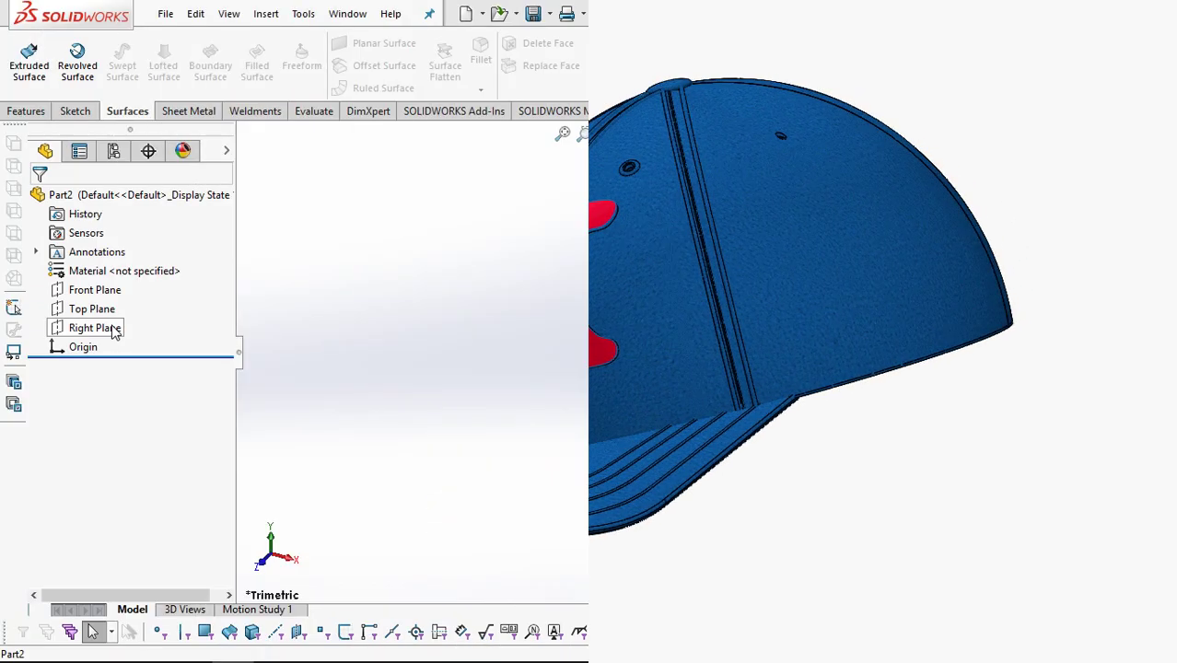
- Select the Right Plane in the new part's FeatureManager tree
{"action": "left_click", "coordinate": [115, 326]}
- Sketch on the Right Plane with a horizontal centerline into the origin and a vertical one above it
{"action": "left_click", "coordinate": [147, 300]}
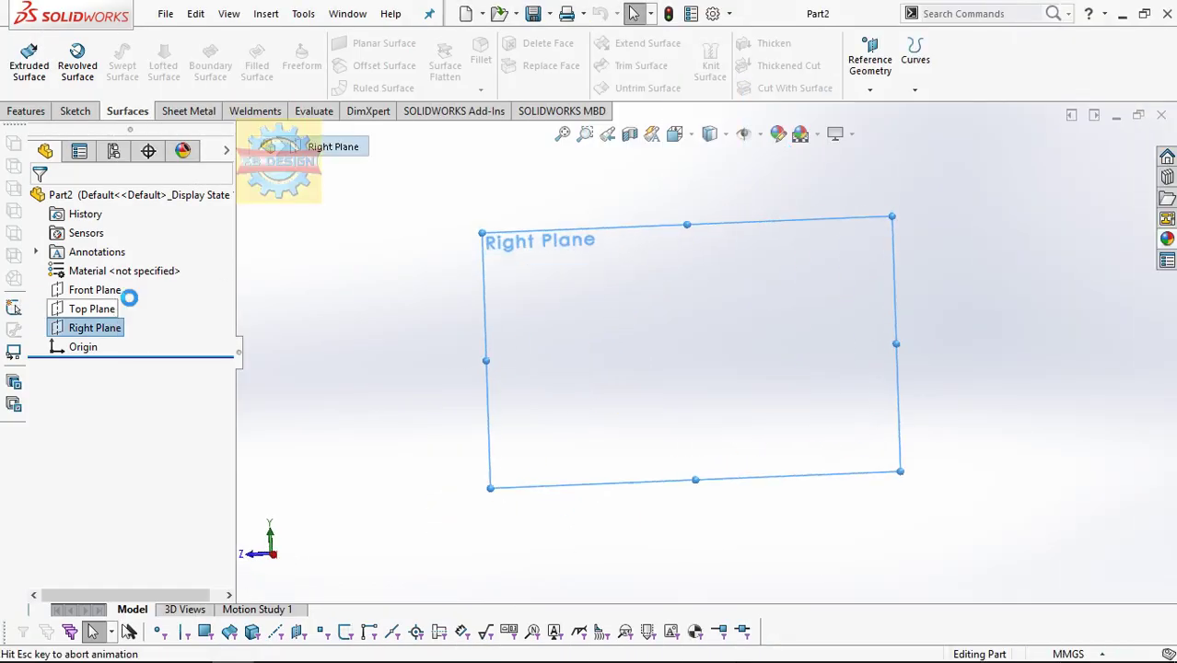
{"action": "left_click", "coordinate": [148, 66]}
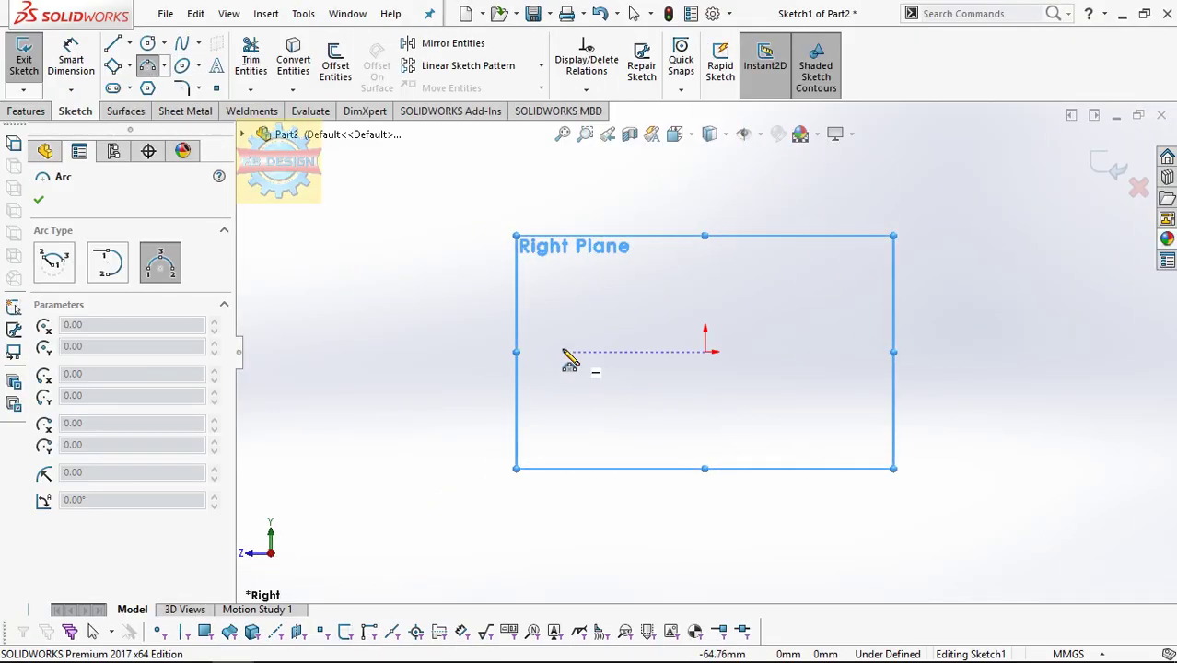
{"action": "left_click", "coordinate": [130, 43]}
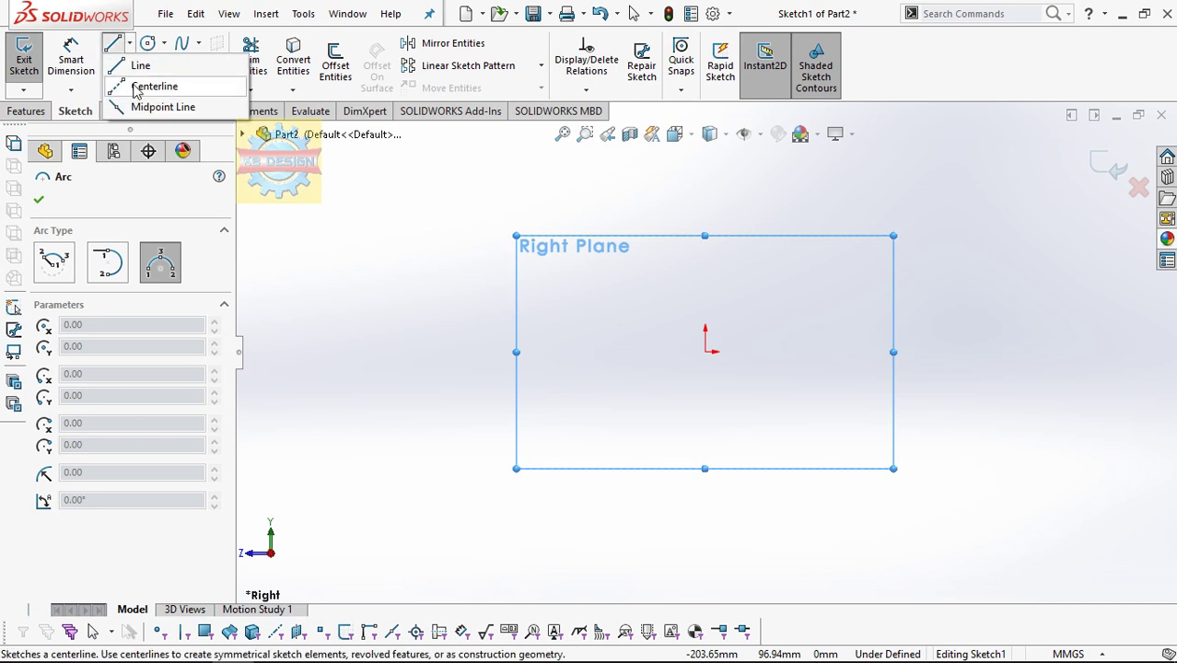
{"action": "left_click", "coordinate": [156, 83]}
{"action": "left_click", "coordinate": [586, 351]}
{"action": "left_click", "coordinate": [705, 350]}
{"action": "double_click", "coordinate": [705, 189]}
{"action": "key", "text": "Escape"}
- Dimension the horizontal centerline 95 mm and the vertical centerline 100 mm
{"action": "left_click", "coordinate": [673, 360]}
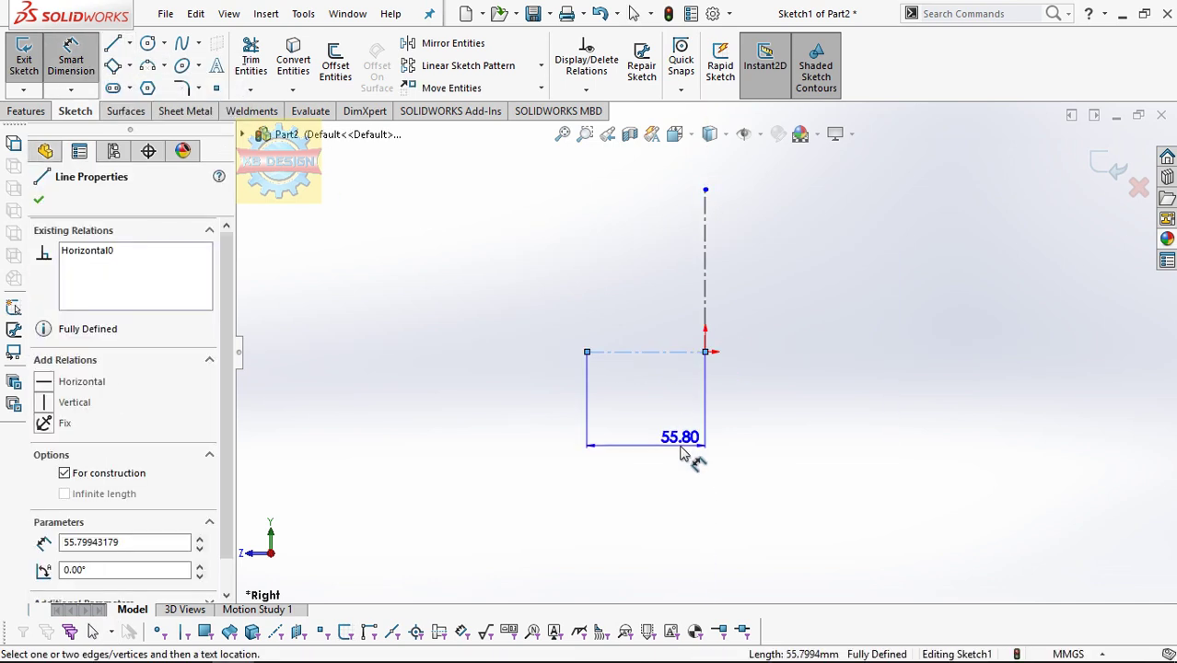
{"action": "left_click", "coordinate": [686, 458]}
{"action": "type", "text": "80"}
{"action": "key", "text": "BackSpace"}
{"action": "key", "text": "BackSpace"}
{"action": "type", "text": "95"}
{"action": "key", "text": "Return"}
{"action": "left_click", "coordinate": [706, 274]}
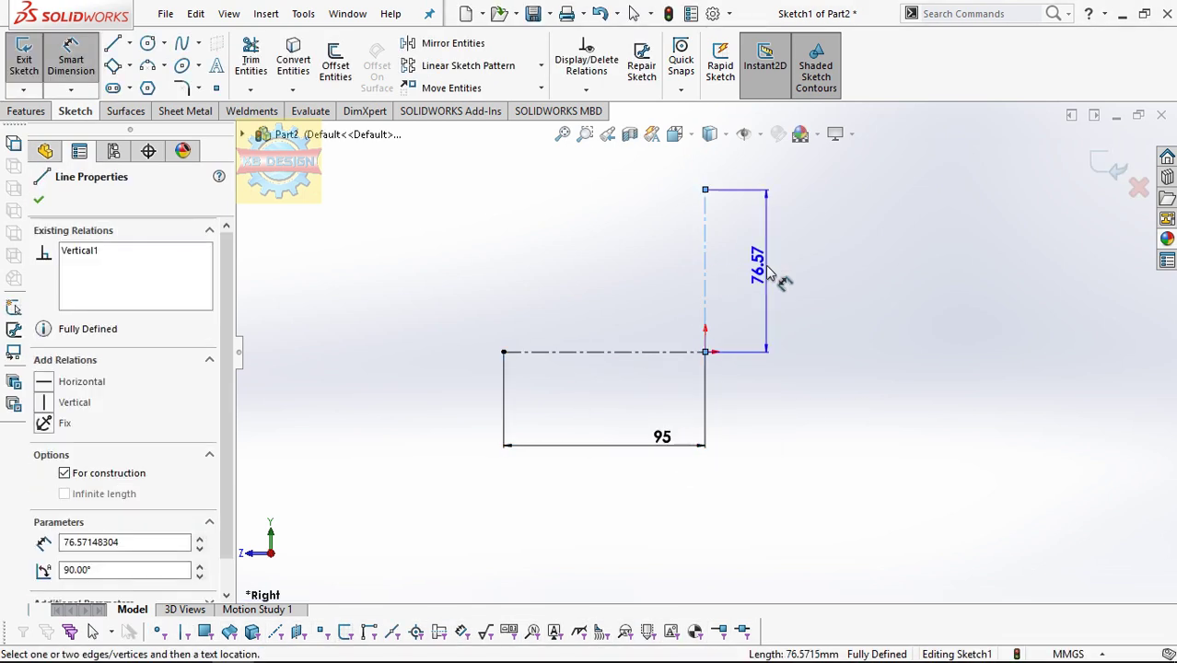
{"action": "left_click", "coordinate": [770, 273]}
{"action": "type", "text": "100"}
{"action": "key", "text": "Return"}
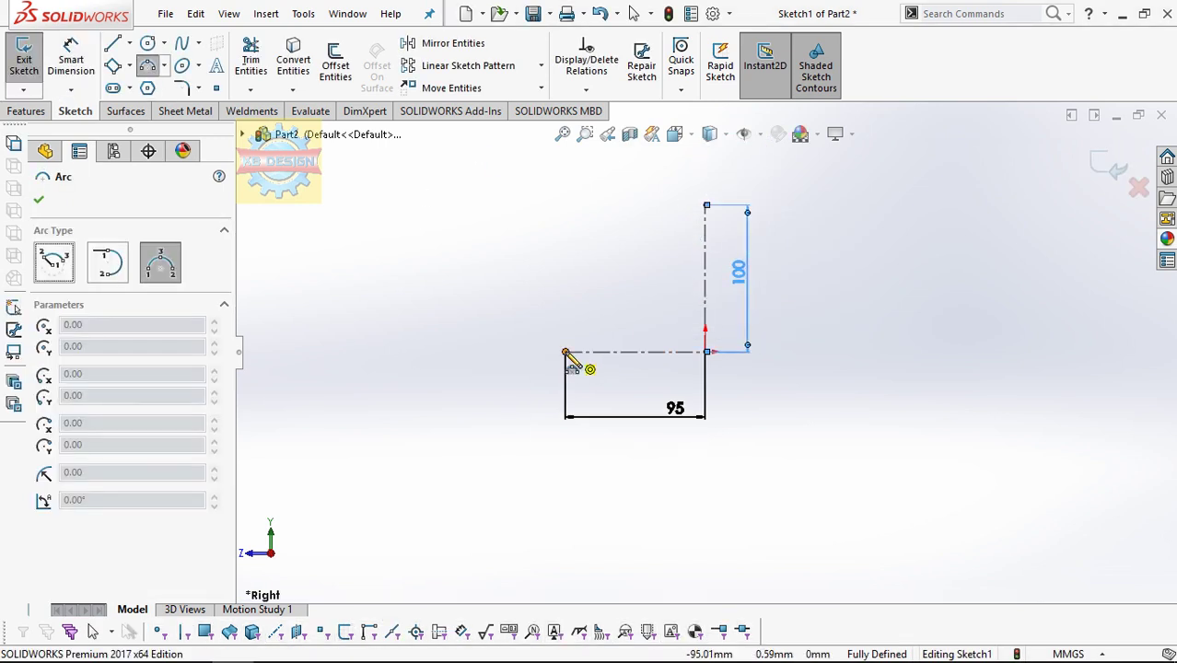
- Draw a 3-point arc through the vertical centerline's top, with a 190 mm endpoint span
{"action": "left_click", "coordinate": [565, 352]}
{"action": "left_click", "coordinate": [856, 351]}
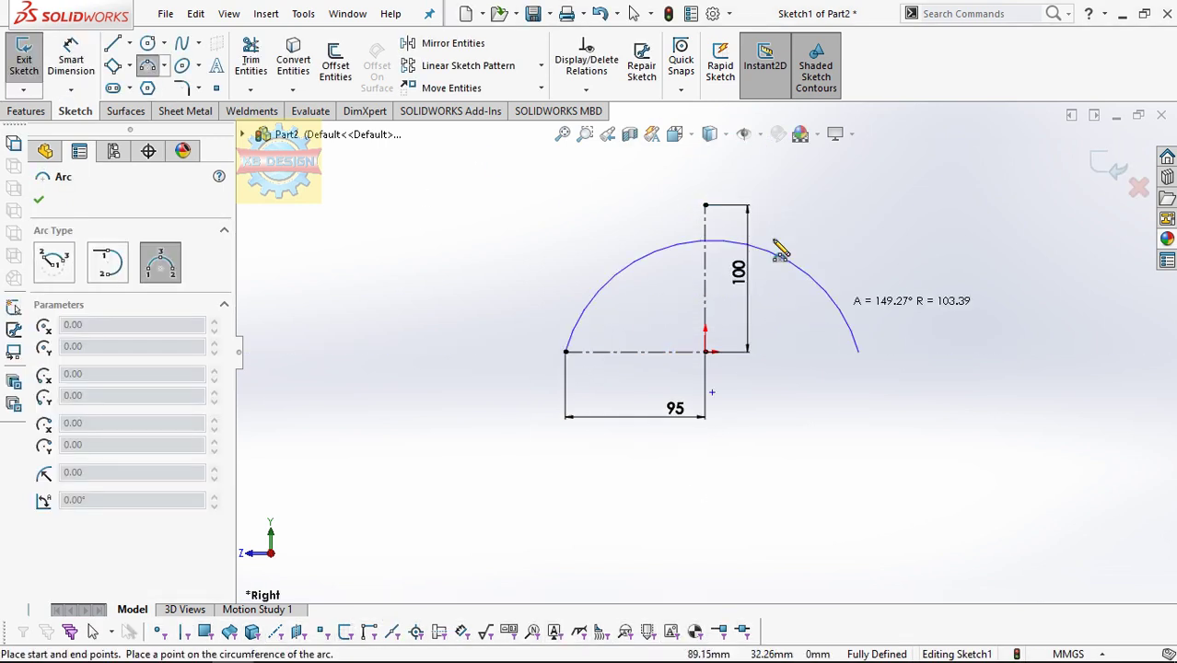
{"action": "left_click", "coordinate": [705, 197]}
{"action": "left_click", "coordinate": [67, 53]}
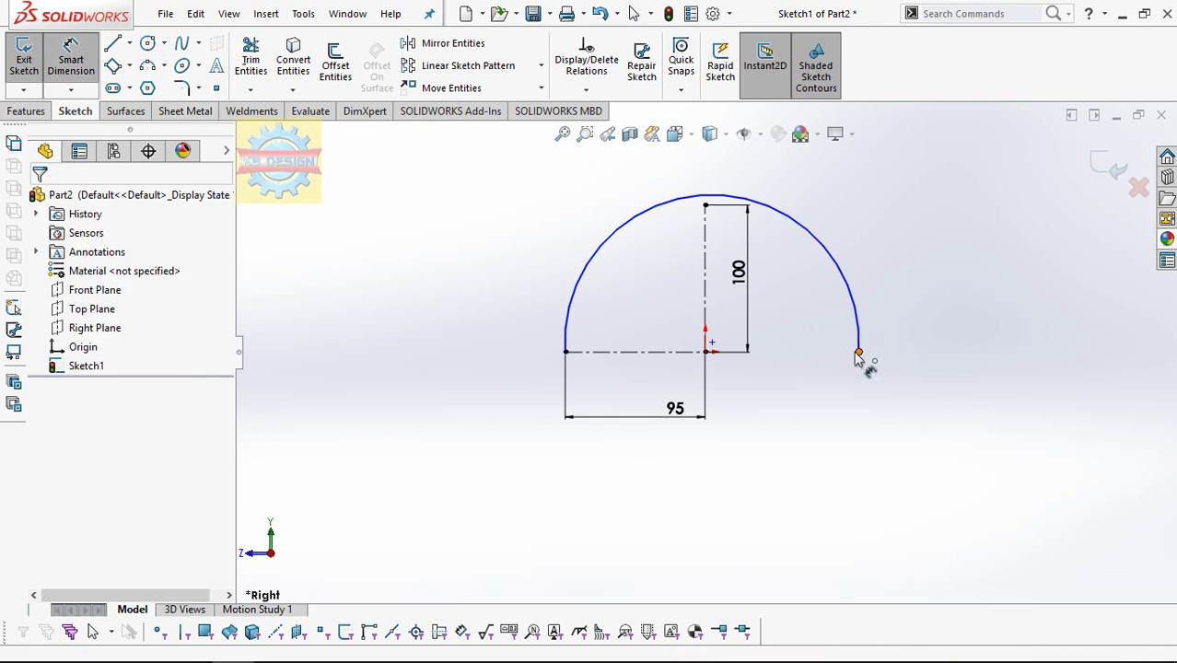
{"action": "left_click", "coordinate": [858, 351]}
{"action": "left_click", "coordinate": [566, 352]}
{"action": "left_click", "coordinate": [655, 551]}
{"action": "type", "text": "190"}
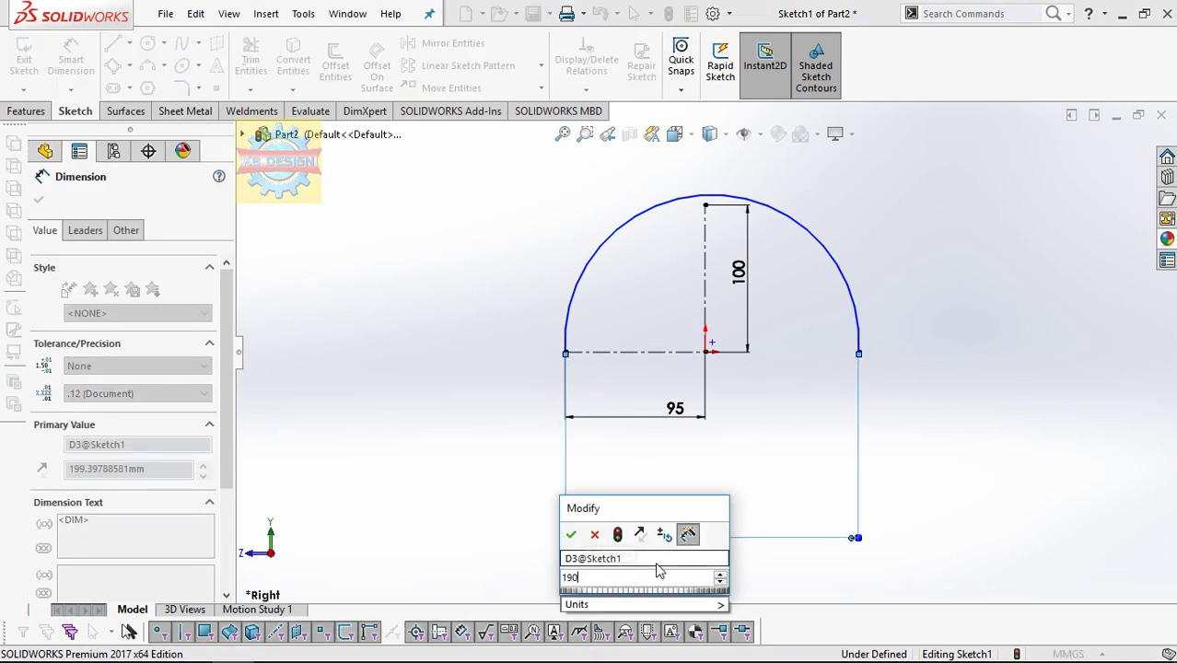
{"action": "key", "text": "Return"}
{"action": "key", "text": "Escape"}
- Make the arc coincident with the vertical centerline's top point and trim its right half
{"action": "left_click", "coordinate": [585, 90]}
{"action": "left_click", "coordinate": [599, 131]}
{"action": "left_click", "coordinate": [698, 169]}
{"action": "left_click", "coordinate": [706, 207]}
{"action": "left_click", "coordinate": [44, 517]}
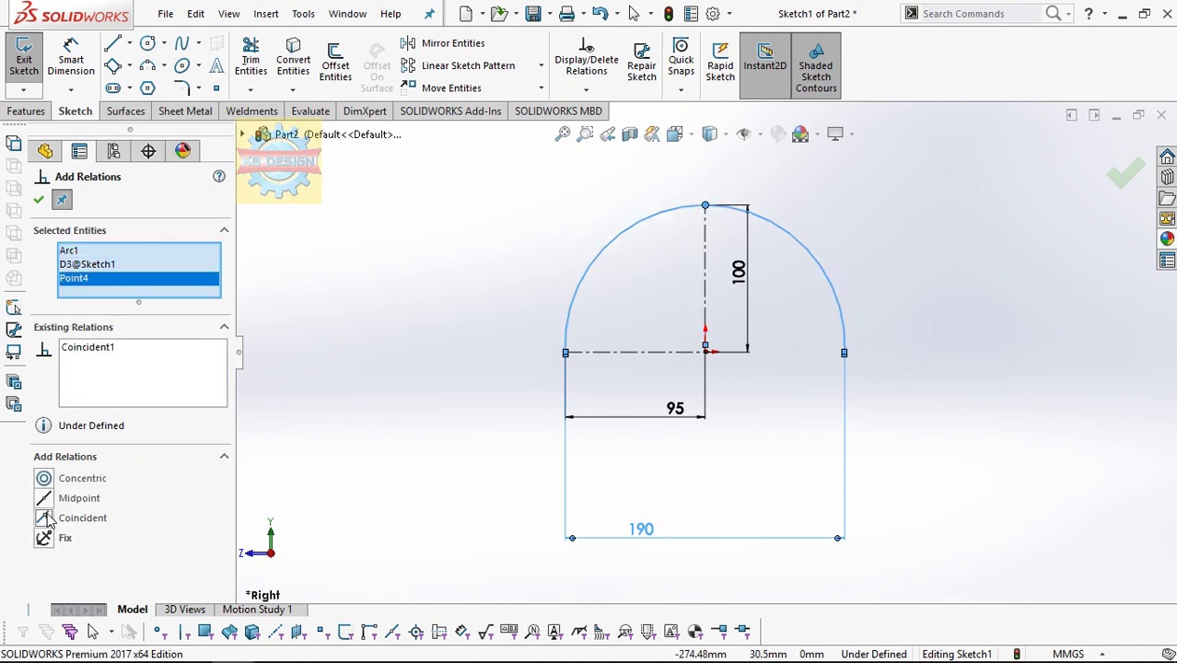
{"action": "key", "text": "Escape"}
{"action": "left_click", "coordinate": [254, 66]}
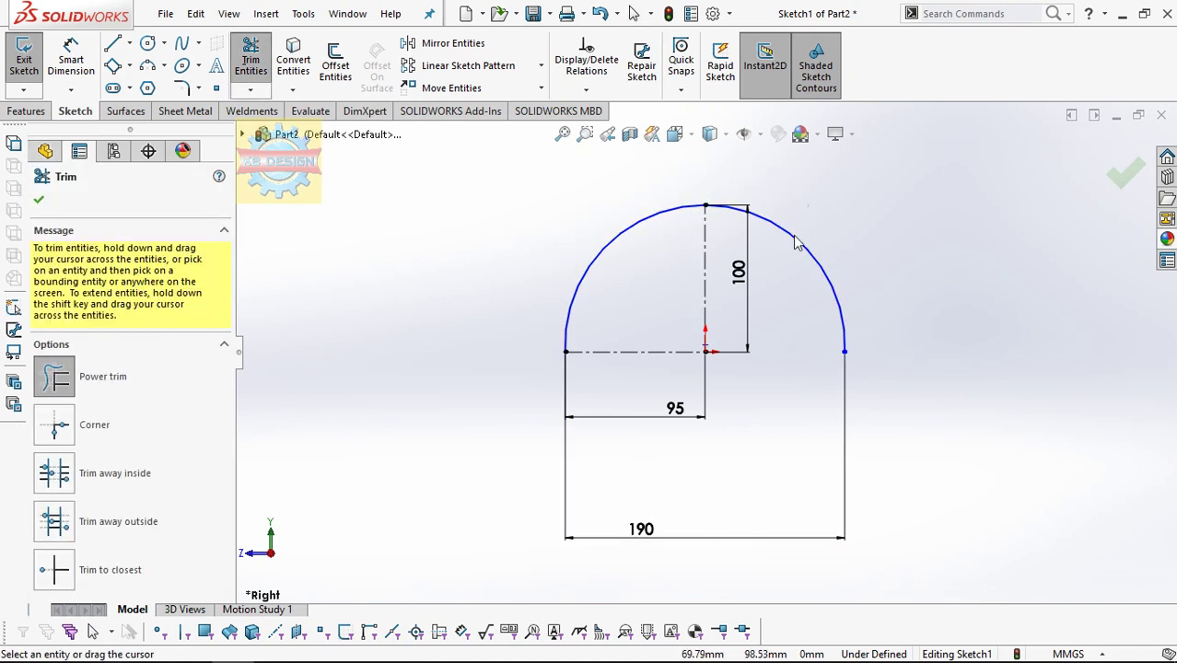
{"action": "left_click", "coordinate": [23, 60]}
- Exit Sketch1 and draw an ellipse centred on the origin in a Top Plane sketch
{"action": "left_click", "coordinate": [127, 111]}
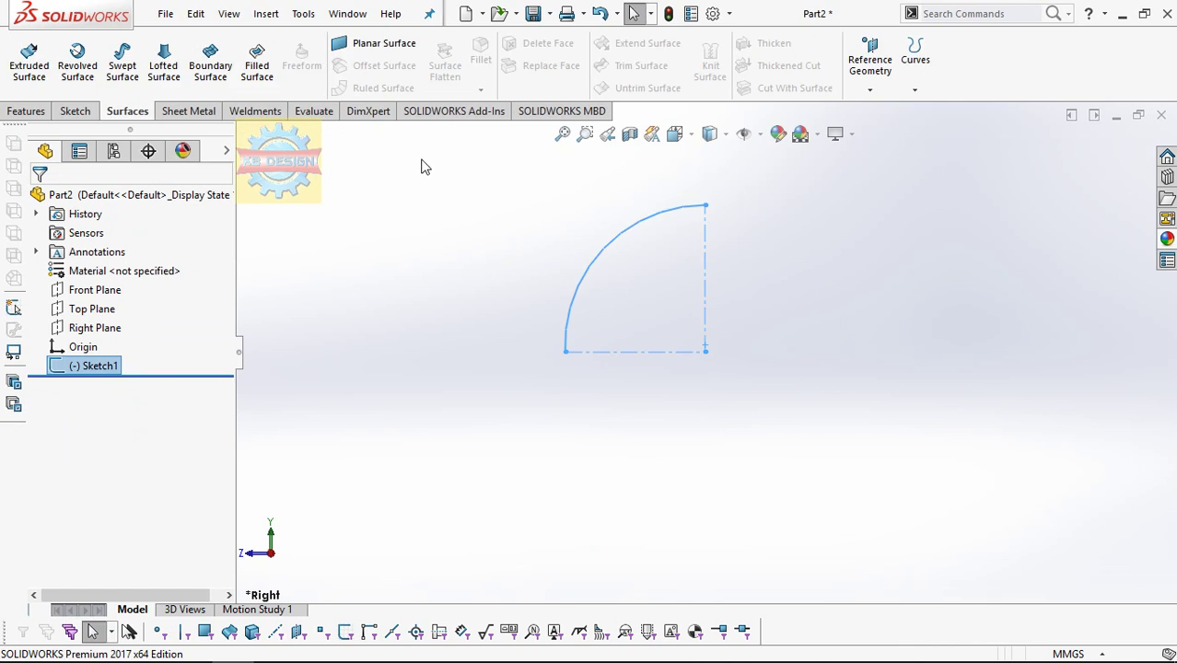
{"action": "left_click", "coordinate": [92, 309]}
{"action": "left_click", "coordinate": [121, 278]}
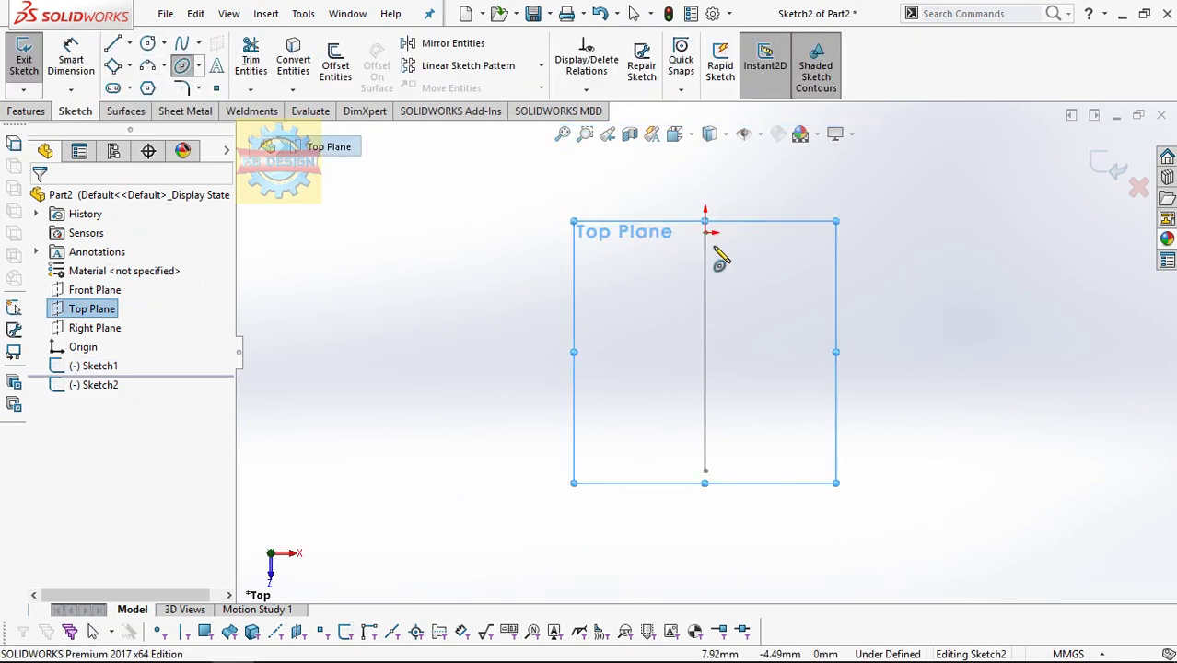
{"action": "left_click", "coordinate": [705, 232]}
{"action": "left_click", "coordinate": [706, 406]}
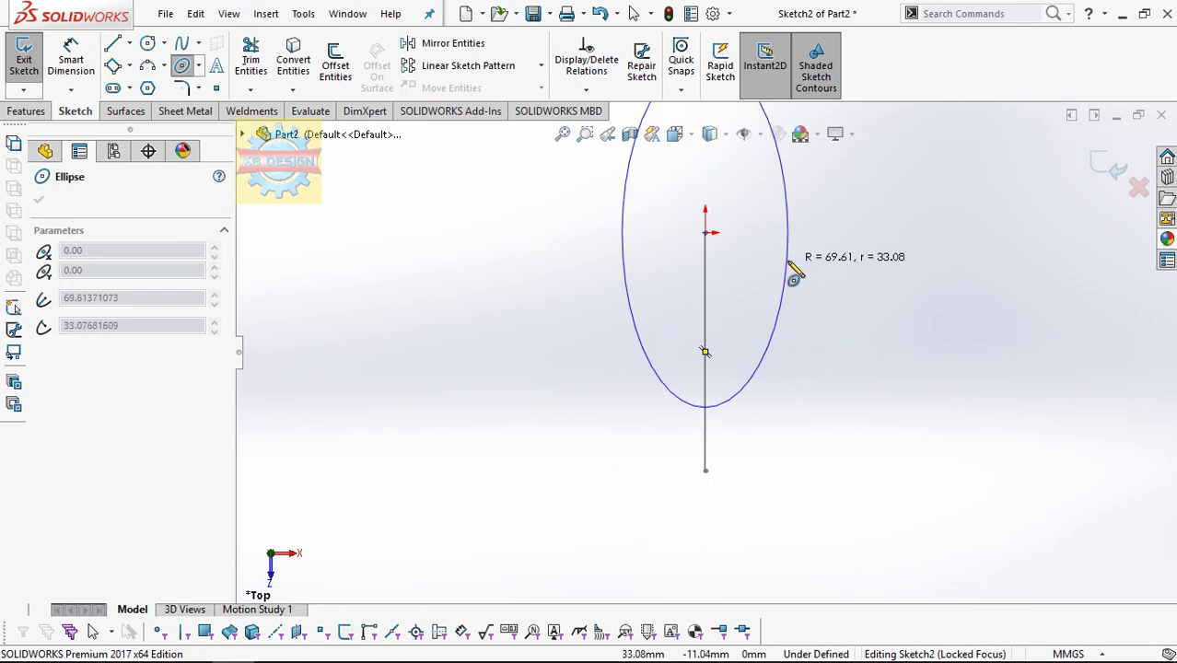
{"action": "left_click", "coordinate": [787, 272]}
- Dimension the ellipse 160 mm wide and 190 mm high
{"action": "left_click", "coordinate": [71, 60]}
{"action": "left_click", "coordinate": [647, 269]}
{"action": "left_click", "coordinate": [762, 270]}
{"action": "left_click", "coordinate": [814, 496]}
{"action": "type", "text": "160"}
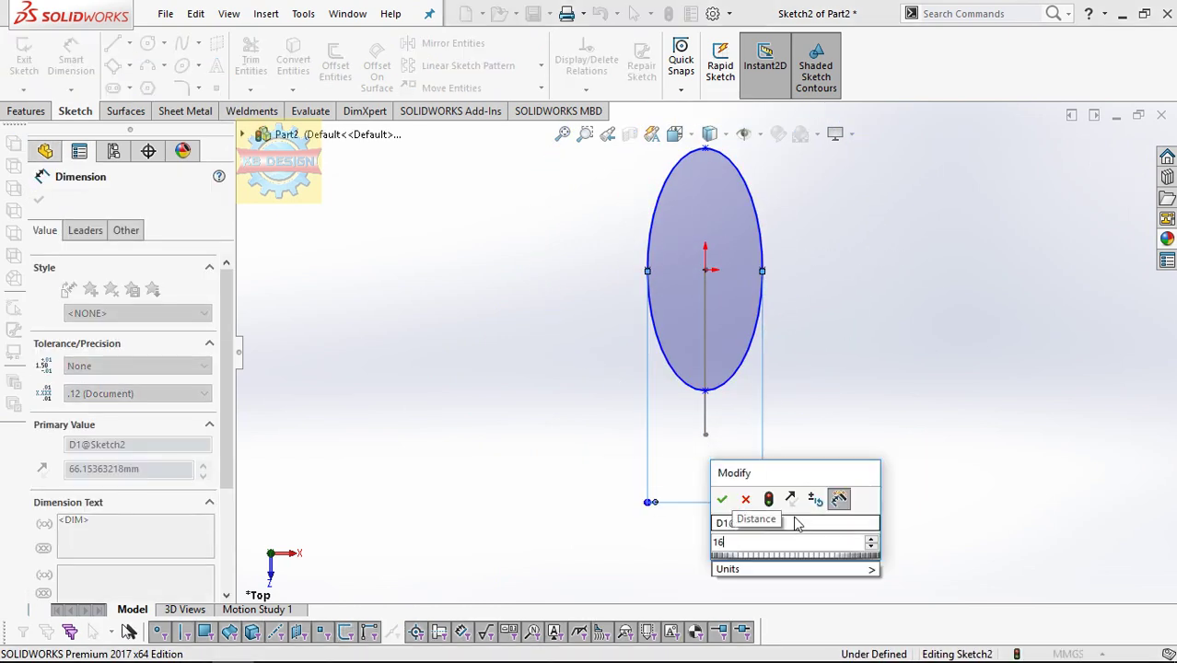
{"action": "key", "text": "Return"}
{"action": "left_click", "coordinate": [706, 386]}
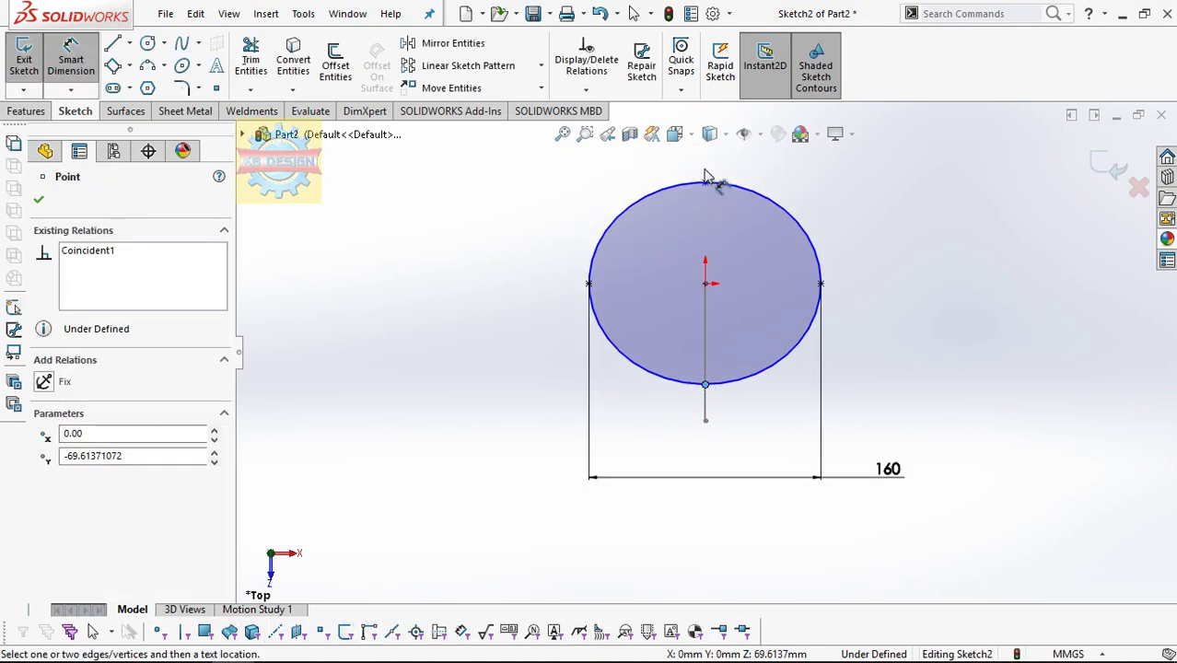
{"action": "left_click", "coordinate": [799, 162]}
{"action": "type", "text": "190"}
{"action": "key", "text": "Return"}
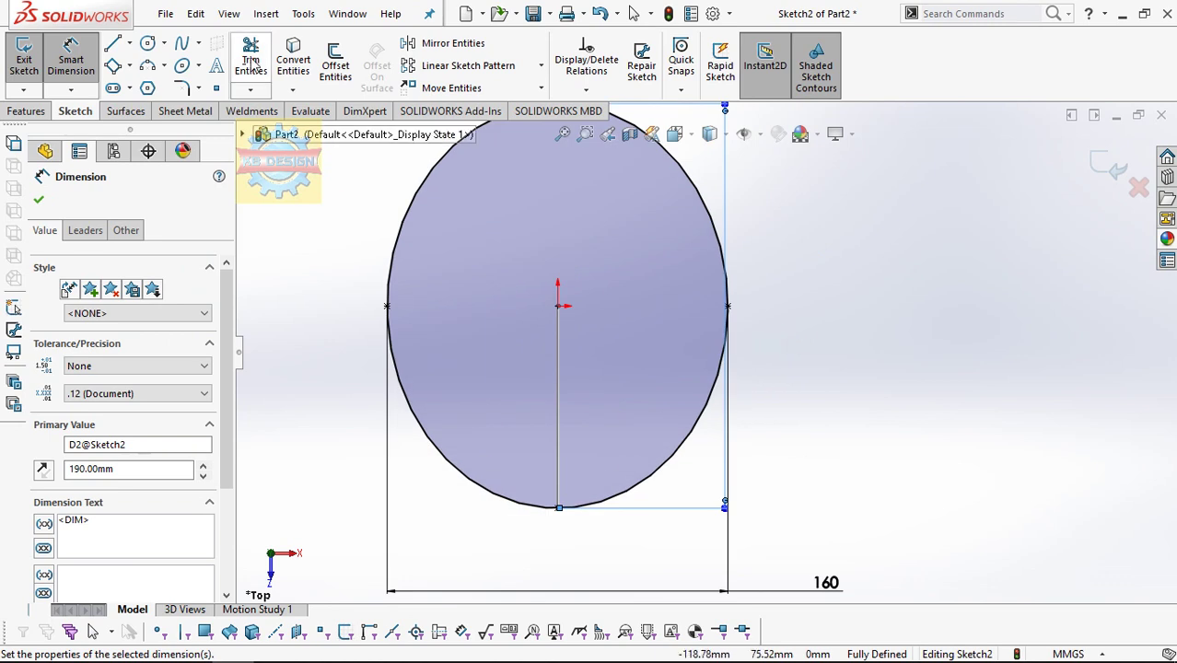
- Draw a horizontal centerline to the ellipse centre and a diagonal centerline to its edge
{"action": "left_click", "coordinate": [130, 43]}
{"action": "left_click", "coordinate": [147, 84]}
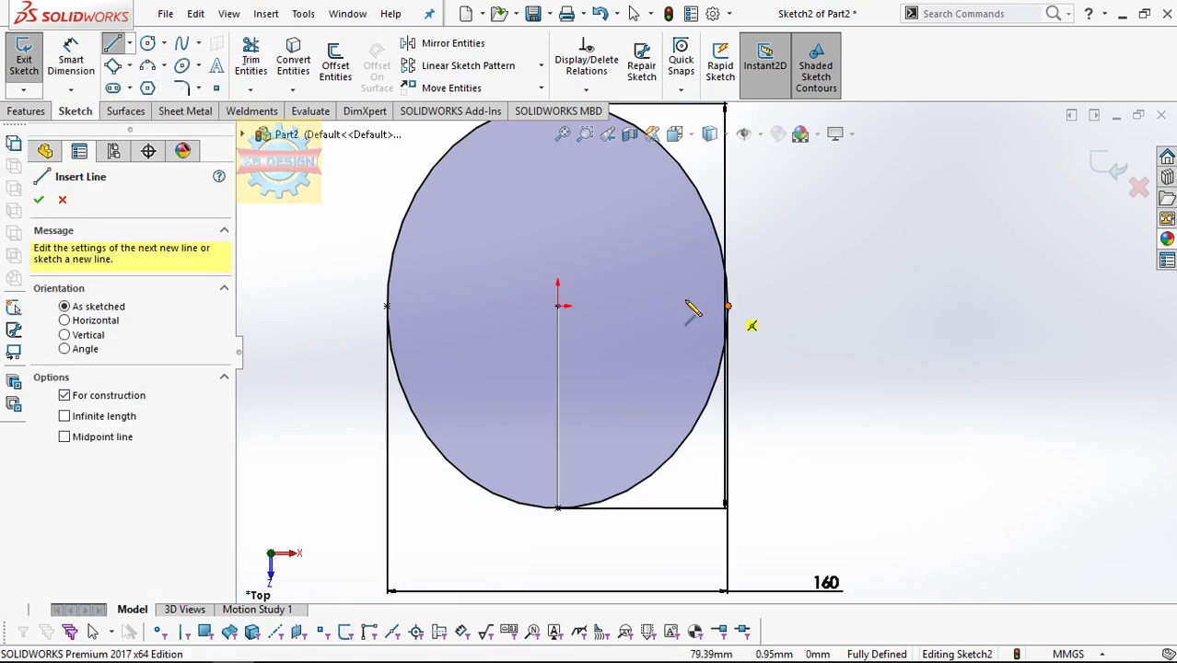
{"action": "left_click", "coordinate": [728, 306]}
{"action": "left_click", "coordinate": [557, 306]}
{"action": "double_click", "coordinate": [698, 421]}
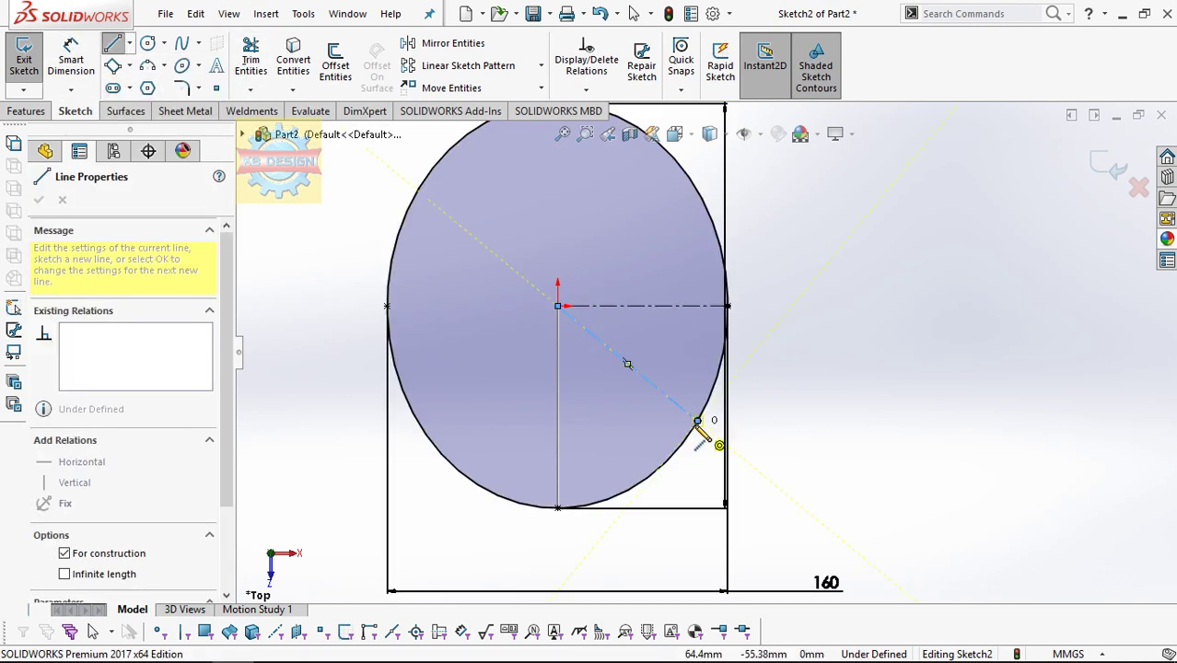
{"action": "key", "text": "Escape"}
- Set a 45° angle between the diagonal and horizontal centerlines
{"action": "left_click", "coordinate": [71, 60]}
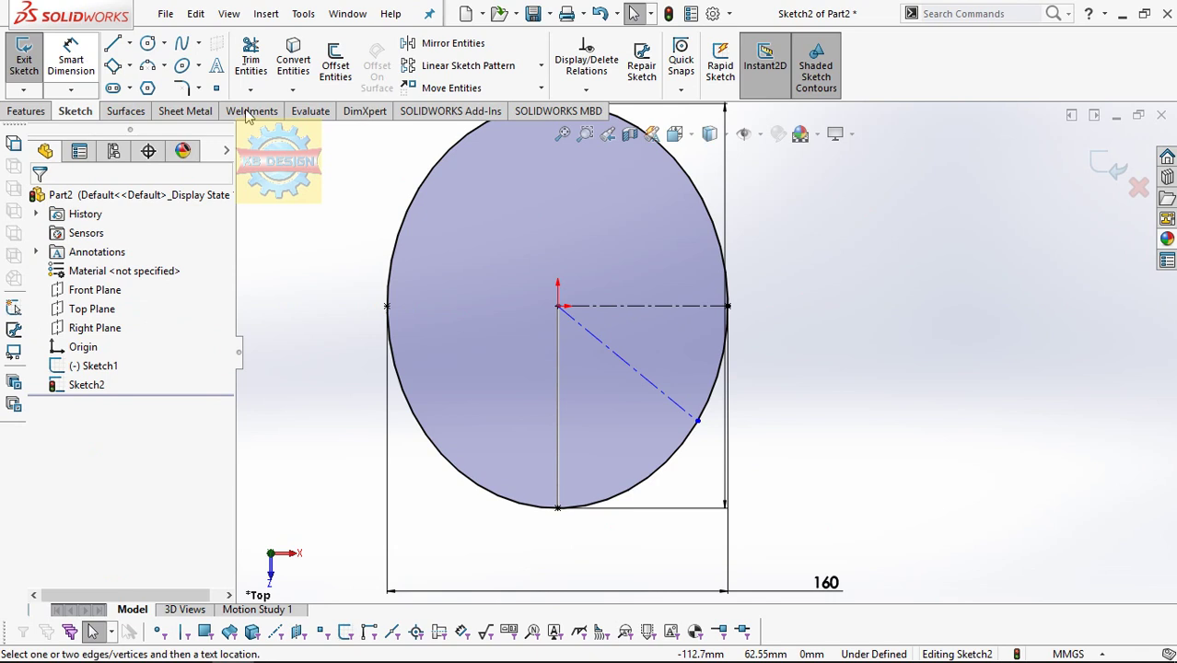
{"action": "left_click", "coordinate": [621, 363]}
{"action": "left_click", "coordinate": [656, 306]}
{"action": "left_click", "coordinate": [663, 345]}
{"action": "type", "text": "45"}
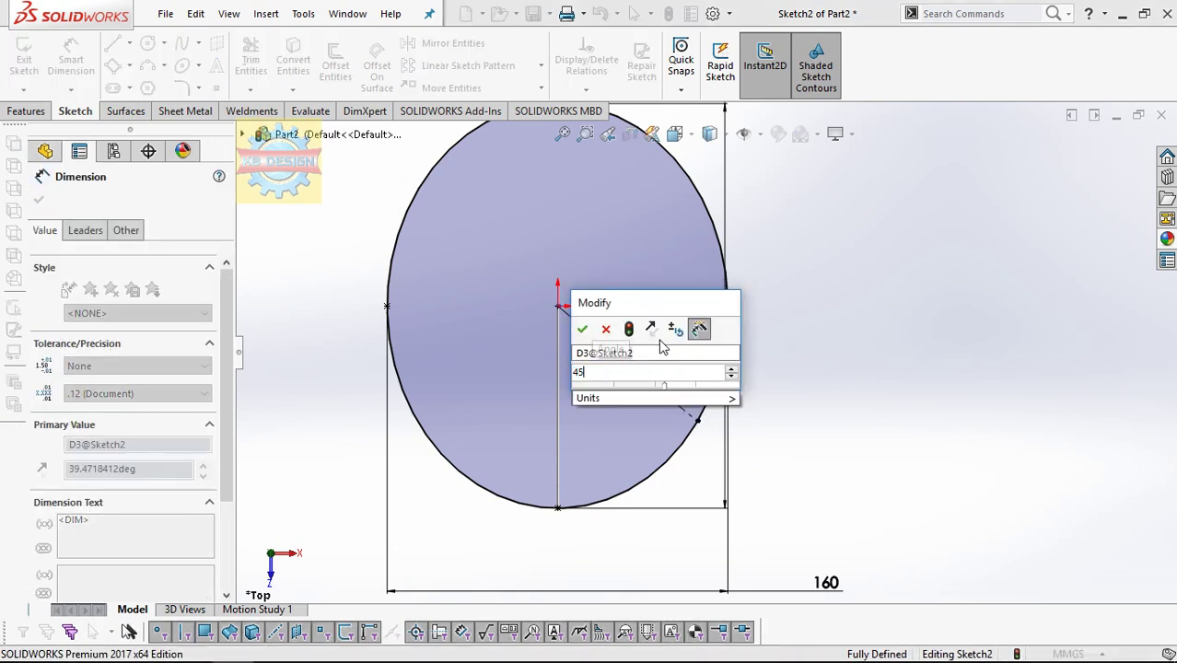
{"action": "key", "text": "Return"}
{"action": "key", "text": "Escape"}
- Mirror the diagonal centerline about the vertical centerline
{"action": "left_click", "coordinate": [129, 43]}
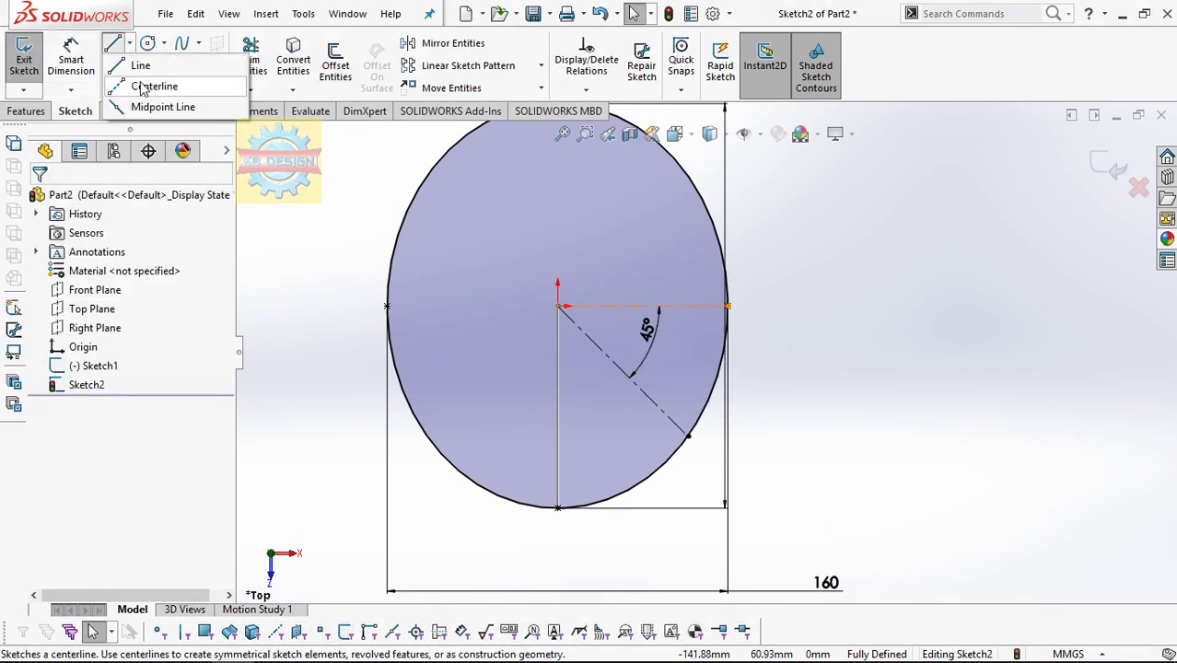
{"action": "left_click", "coordinate": [155, 87]}
{"action": "key", "text": "Escape"}
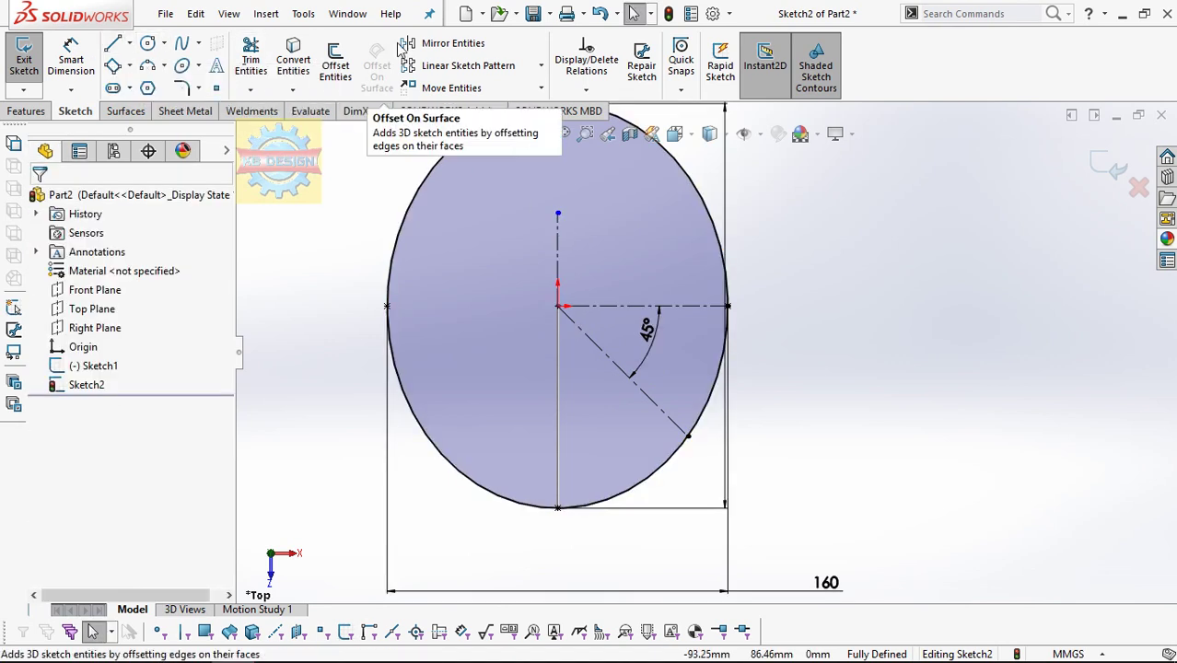
{"action": "left_click", "coordinate": [442, 43]}
{"action": "left_click", "coordinate": [615, 363]}
{"action": "left_click", "coordinate": [198, 402]}
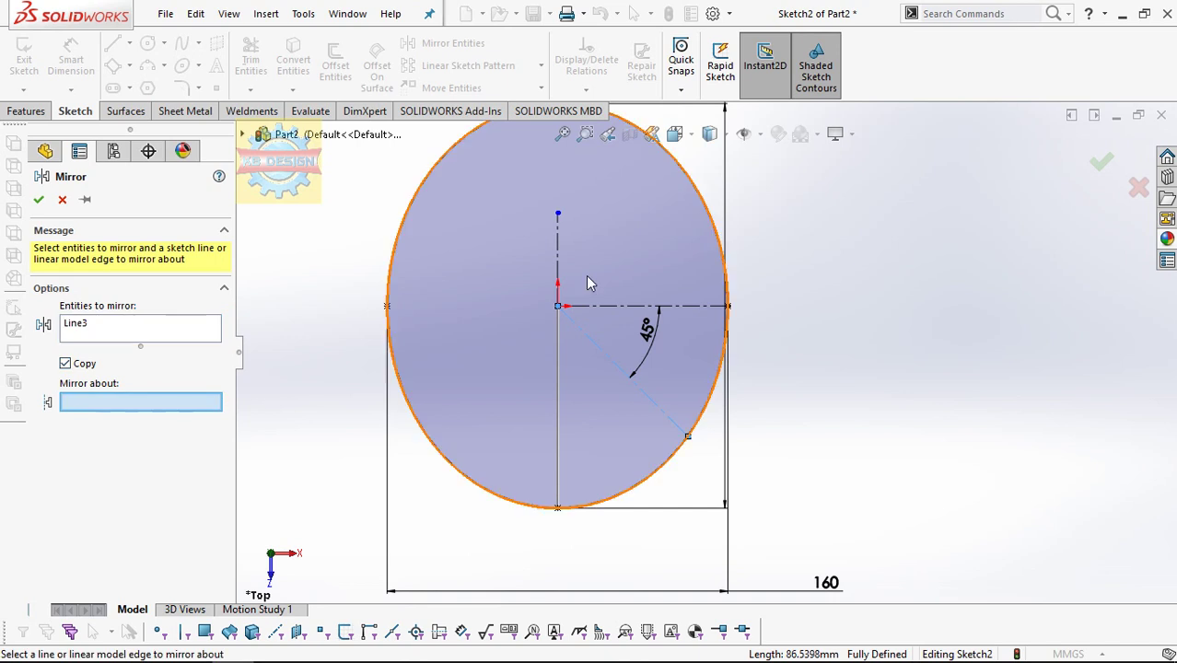
{"action": "left_click", "coordinate": [557, 256]}
{"action": "key", "text": "Return"}
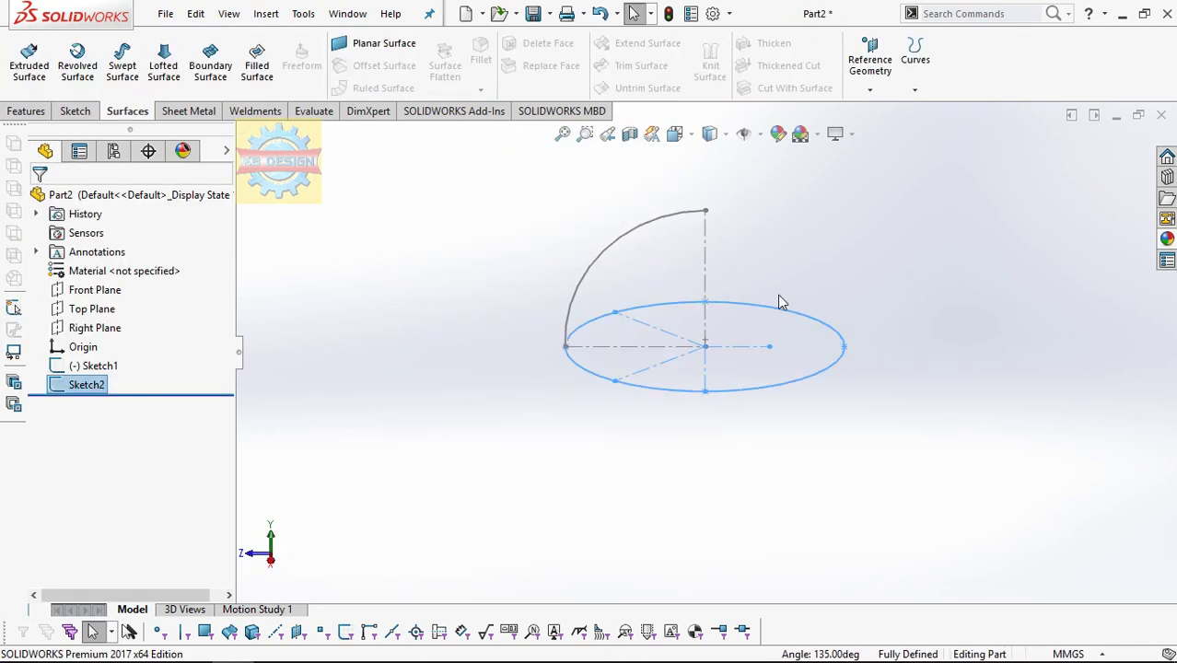
- Create Plane1 through the diagonal and vertical centerlines
{"action": "scroll", "coordinate": [769, 313], "scroll_direction": "down", "scroll_amount": 2}
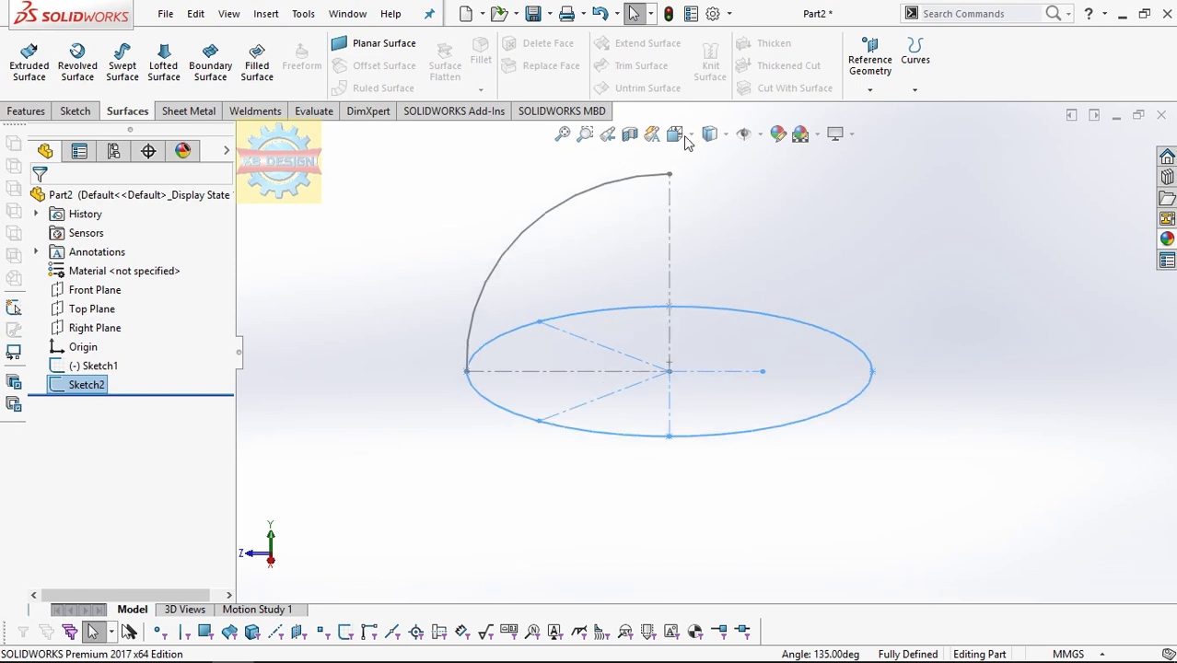
{"action": "key", "text": "Escape"}
{"action": "left_click", "coordinate": [26, 110]}
{"action": "left_click", "coordinate": [696, 89]}
{"action": "left_click", "coordinate": [709, 112]}
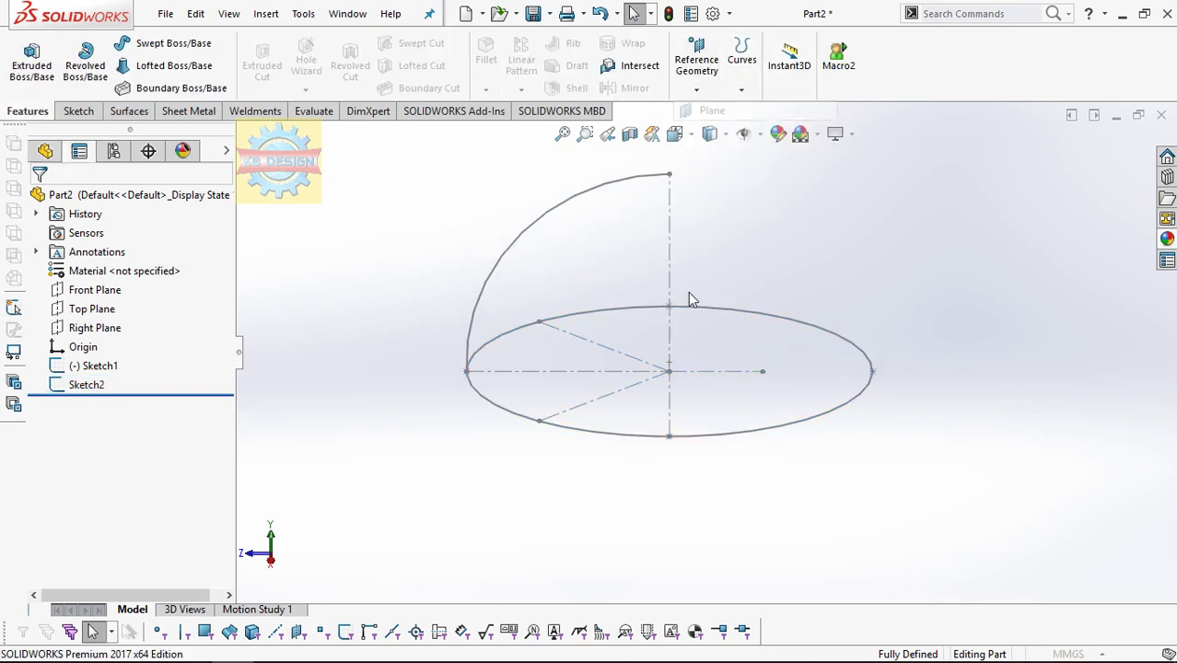
{"action": "left_click", "coordinate": [639, 385]}
{"action": "left_click", "coordinate": [670, 350]}
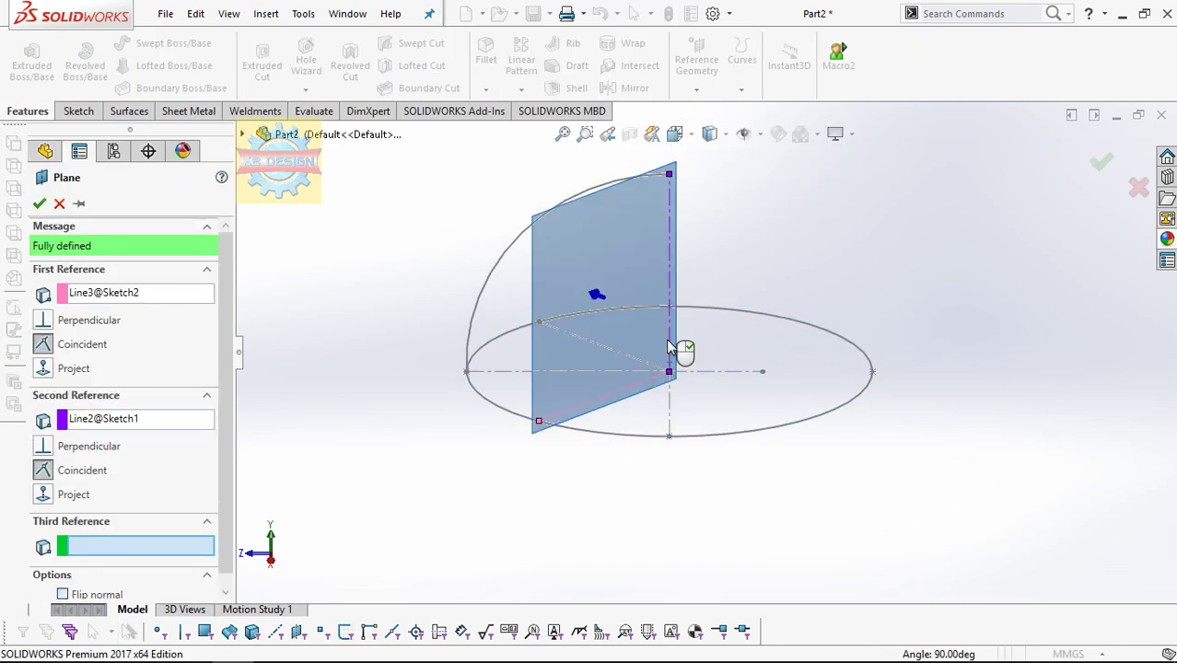
{"action": "left_click", "coordinate": [38, 204]}
- On Plane1, sketch a 3-point arc from the dome top down to the base
{"action": "left_click", "coordinate": [72, 111]}
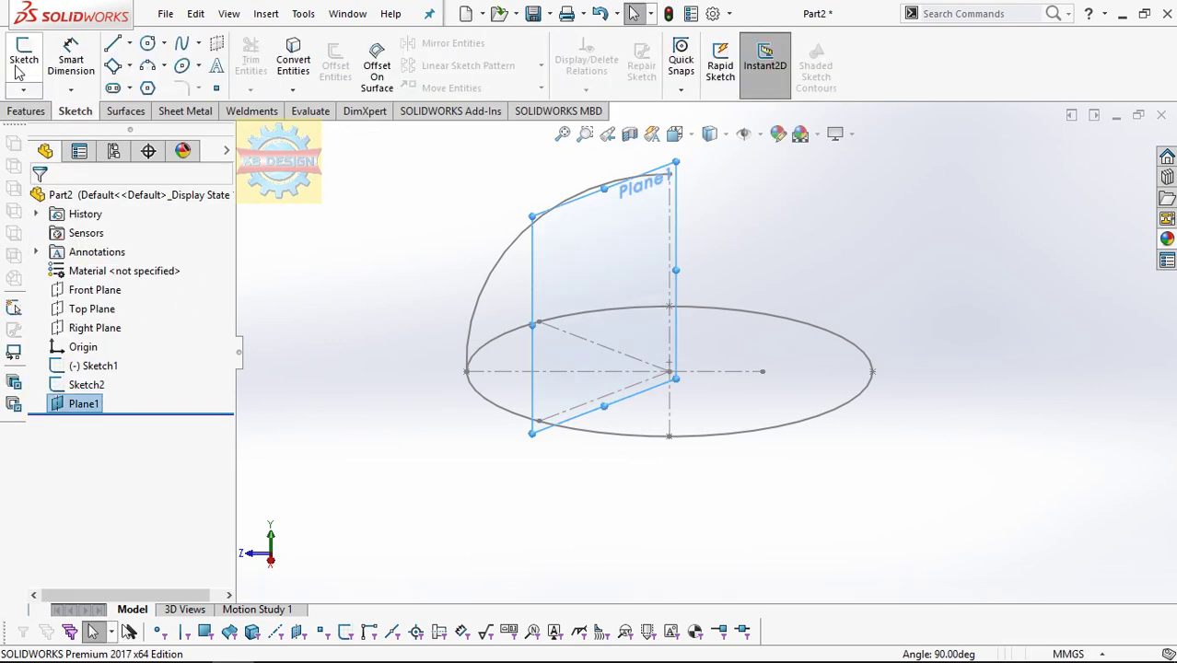
{"action": "left_click", "coordinate": [24, 57]}
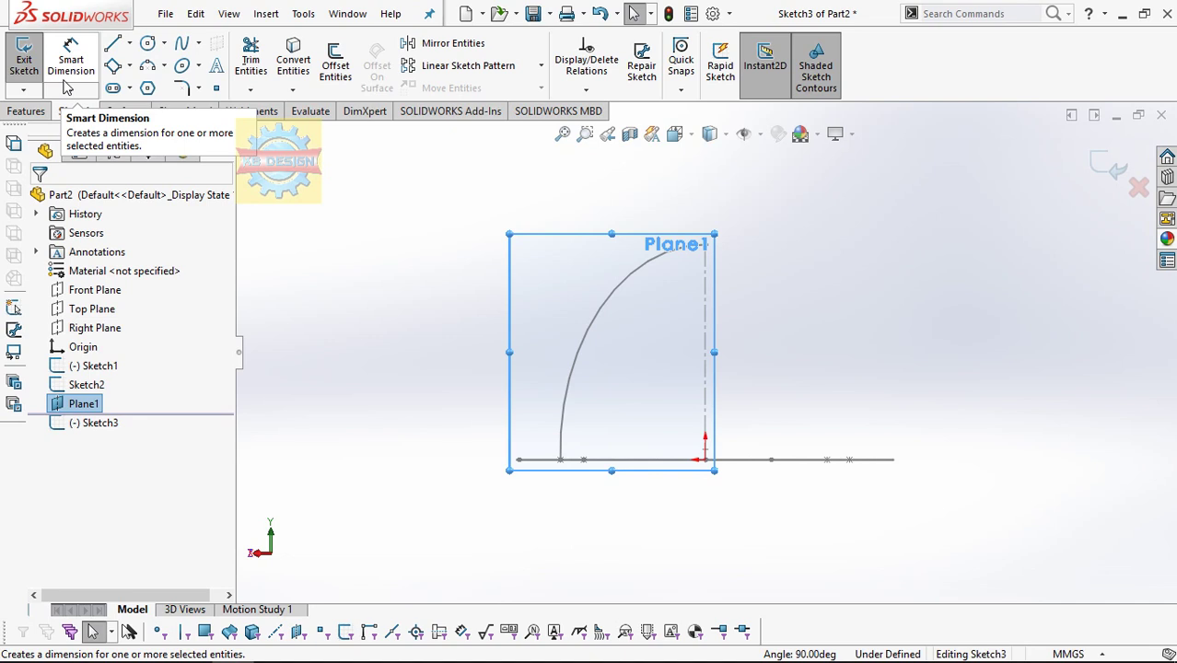
{"action": "left_click", "coordinate": [143, 110]}
{"action": "left_click", "coordinate": [76, 110]}
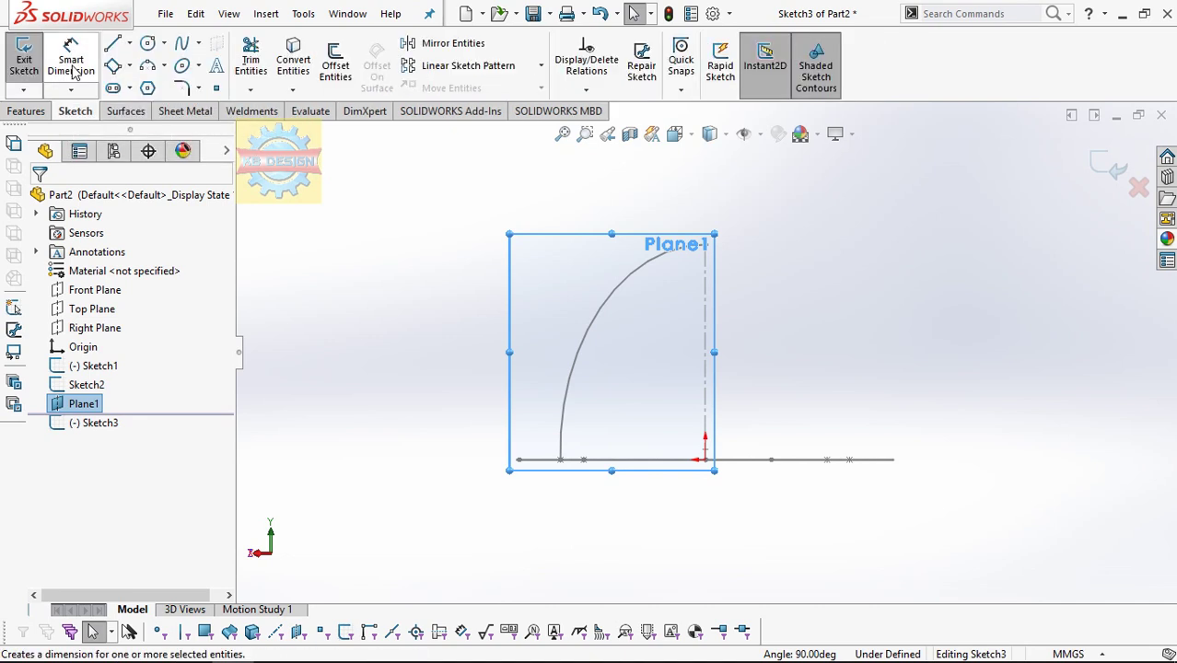
{"action": "left_click", "coordinate": [147, 67]}
{"action": "left_click", "coordinate": [709, 246]}
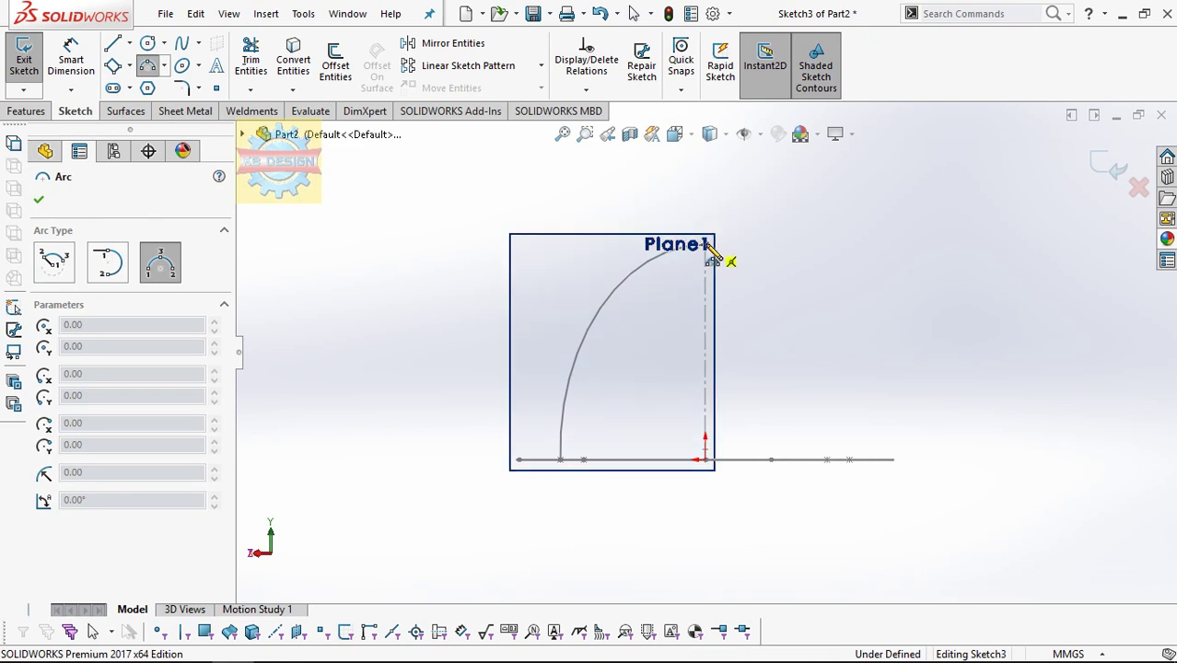
{"action": "left_click", "coordinate": [537, 421]}
{"action": "middle_click_drag", "start_coordinate": [537, 421], "coordinate": [583, 413]}
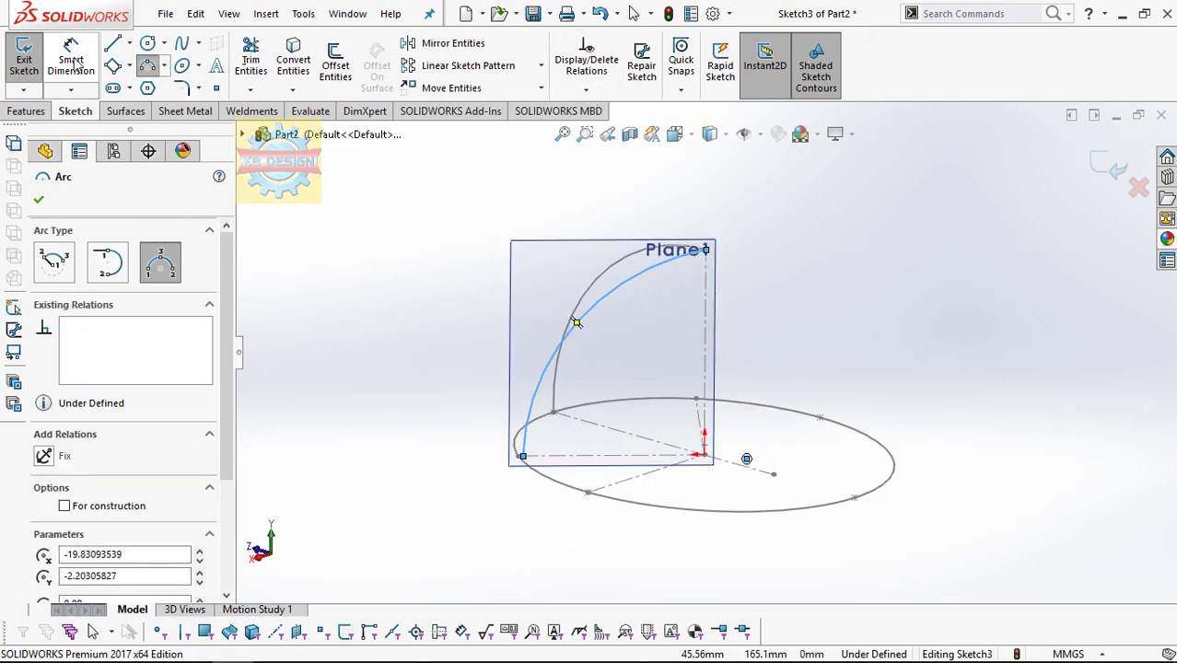
- Relate the arc's lower endpoint to the base ellipse with a Pierce relation
{"action": "left_click", "coordinate": [586, 90]}
{"action": "left_click", "coordinate": [598, 124]}
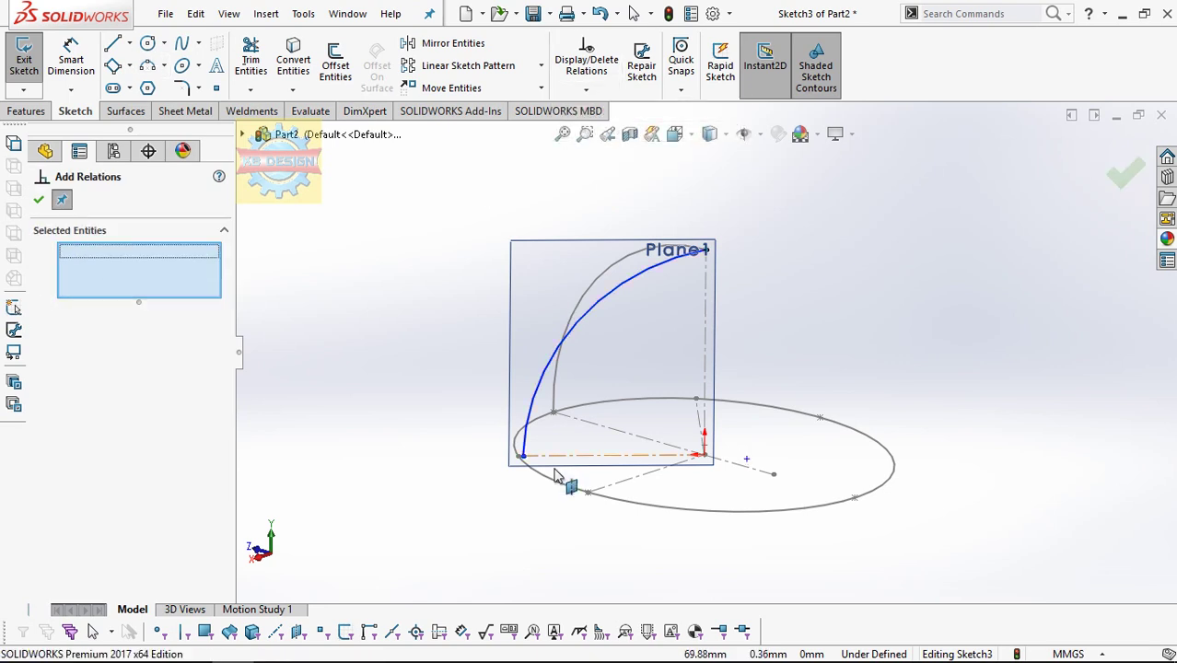
{"action": "left_click", "coordinate": [523, 457]}
{"action": "left_click", "coordinate": [538, 480]}
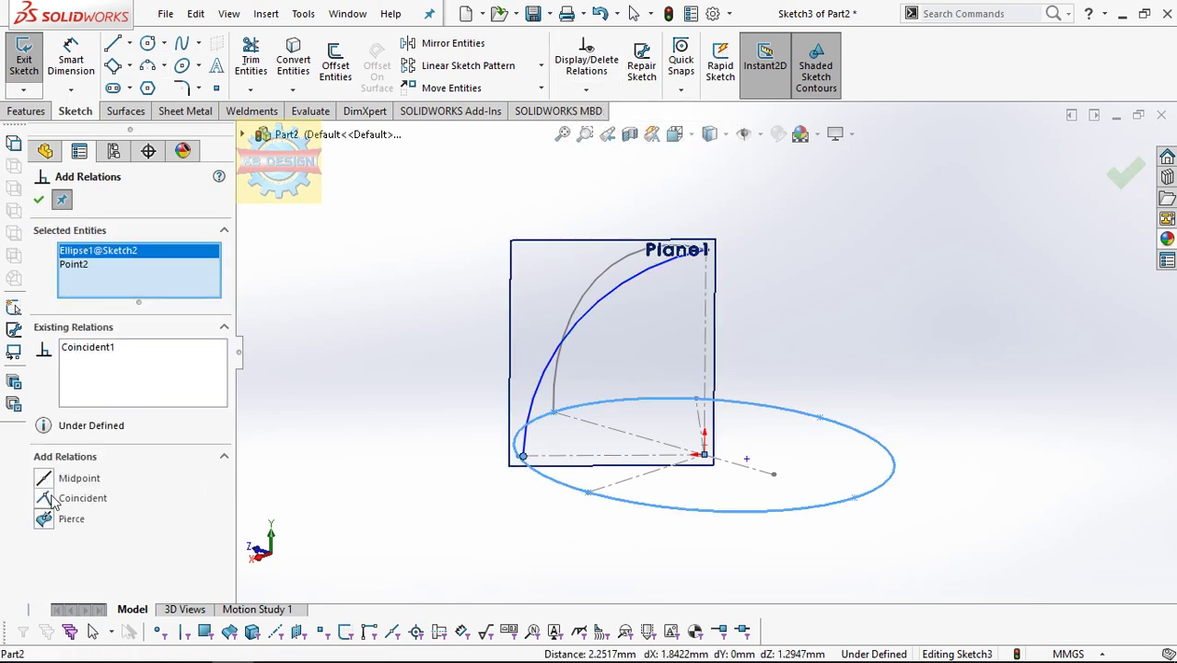
- Give the arc a radius of 92 and close Sketch3
{"action": "left_click", "coordinate": [71, 60]}
{"action": "left_click", "coordinate": [551, 366]}
{"action": "left_click", "coordinate": [585, 389]}
{"action": "type", "text": "92"}
{"action": "key", "text": "Return"}
{"action": "key", "text": "Escape"}
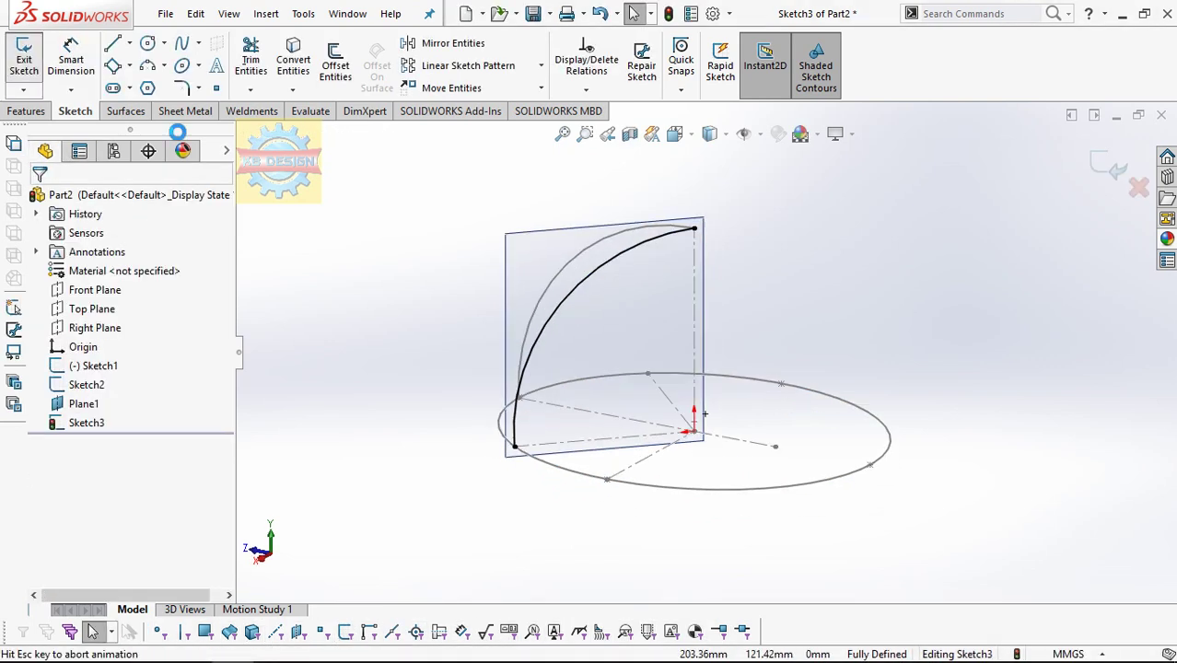
{"action": "left_click", "coordinate": [551, 244]}
- Hide Plane1, then sketch a 3-point arc from the dome top in a Front Plane sketch, viewed from the back
{"action": "left_click", "coordinate": [644, 191]}
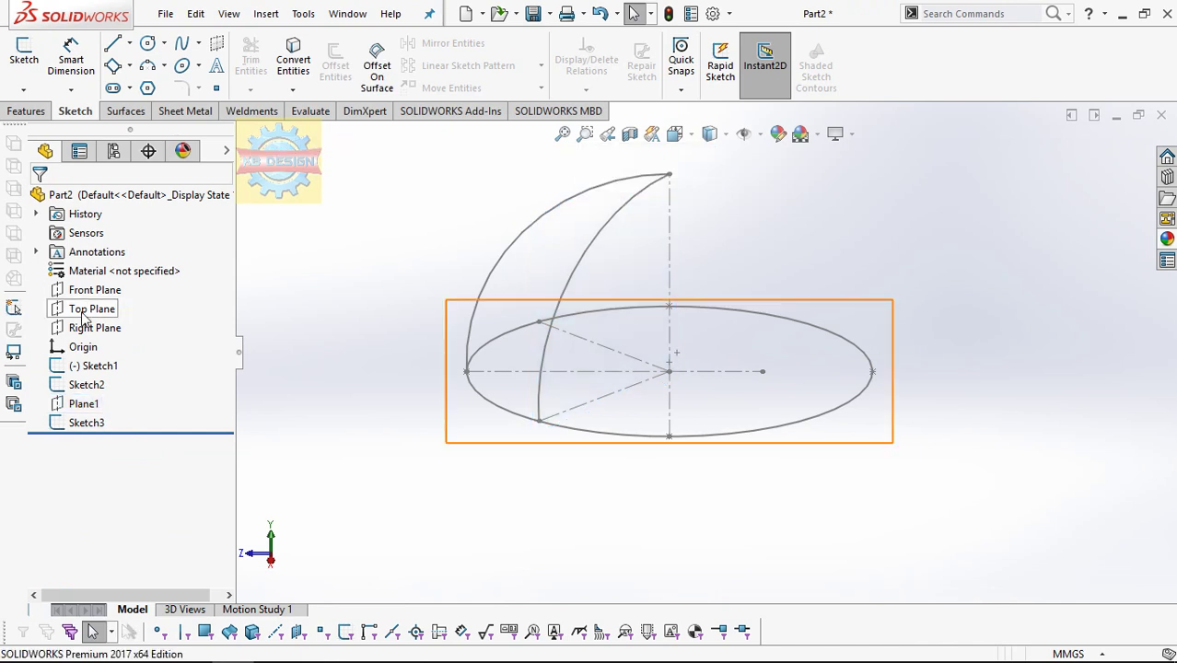
{"action": "left_click", "coordinate": [92, 289]}
{"action": "left_click", "coordinate": [99, 264]}
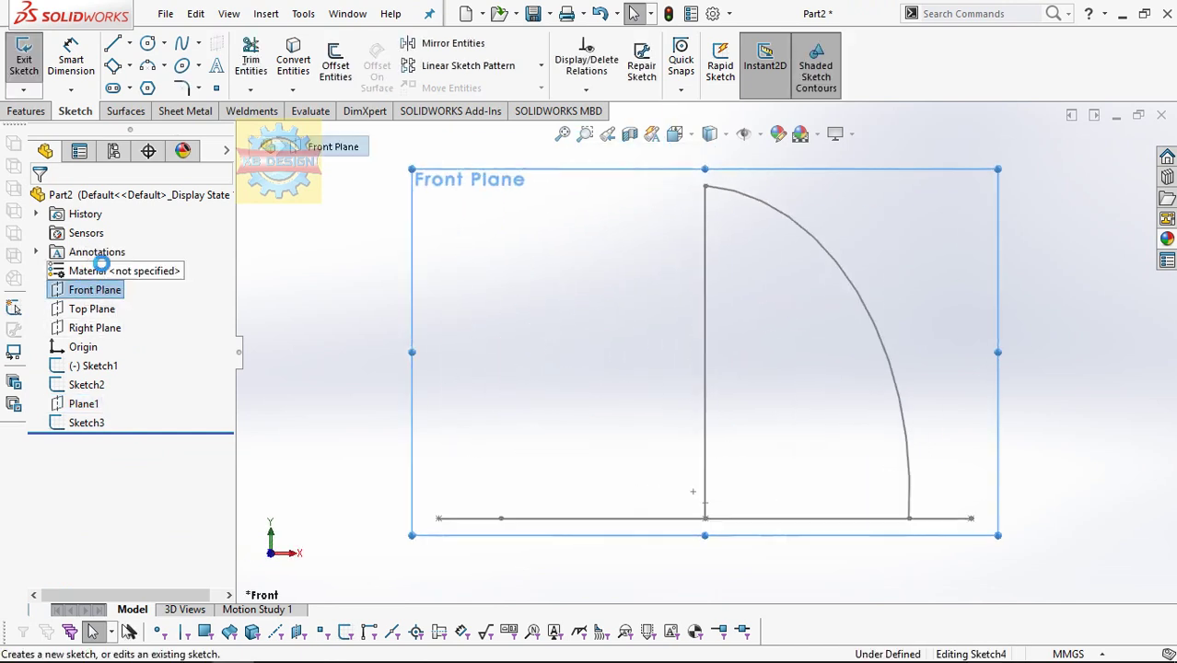
{"action": "key", "text": "ctrl+2"}
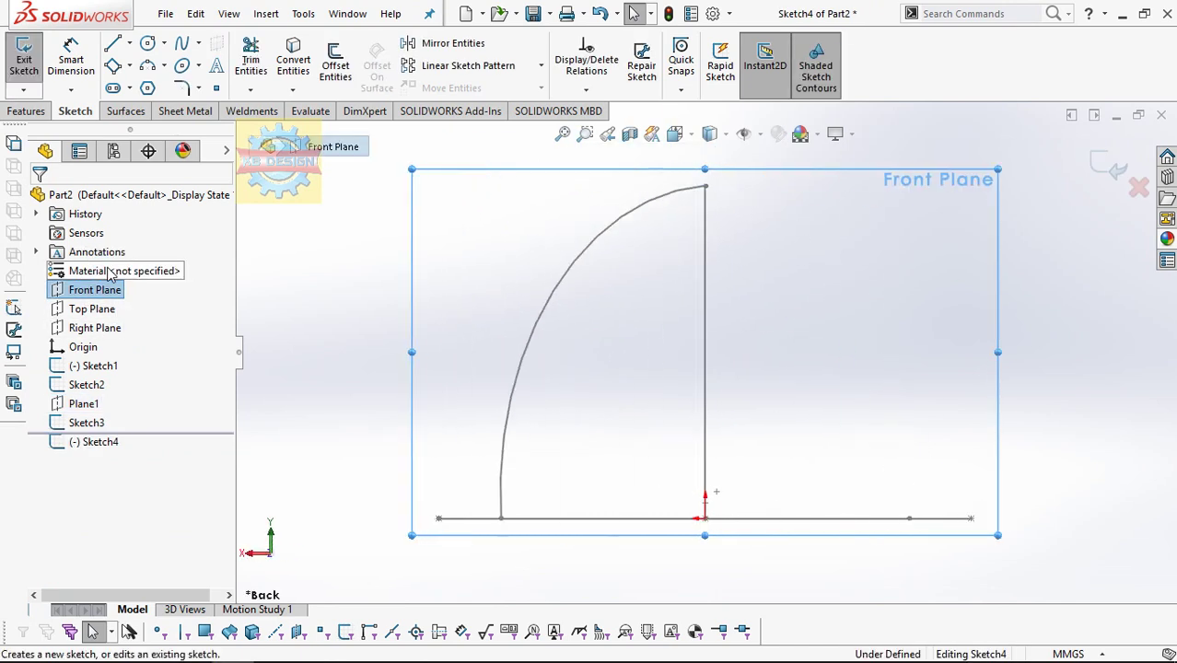
{"action": "left_click", "coordinate": [147, 66]}
{"action": "left_click", "coordinate": [704, 187]}
{"action": "left_click", "coordinate": [459, 517]}
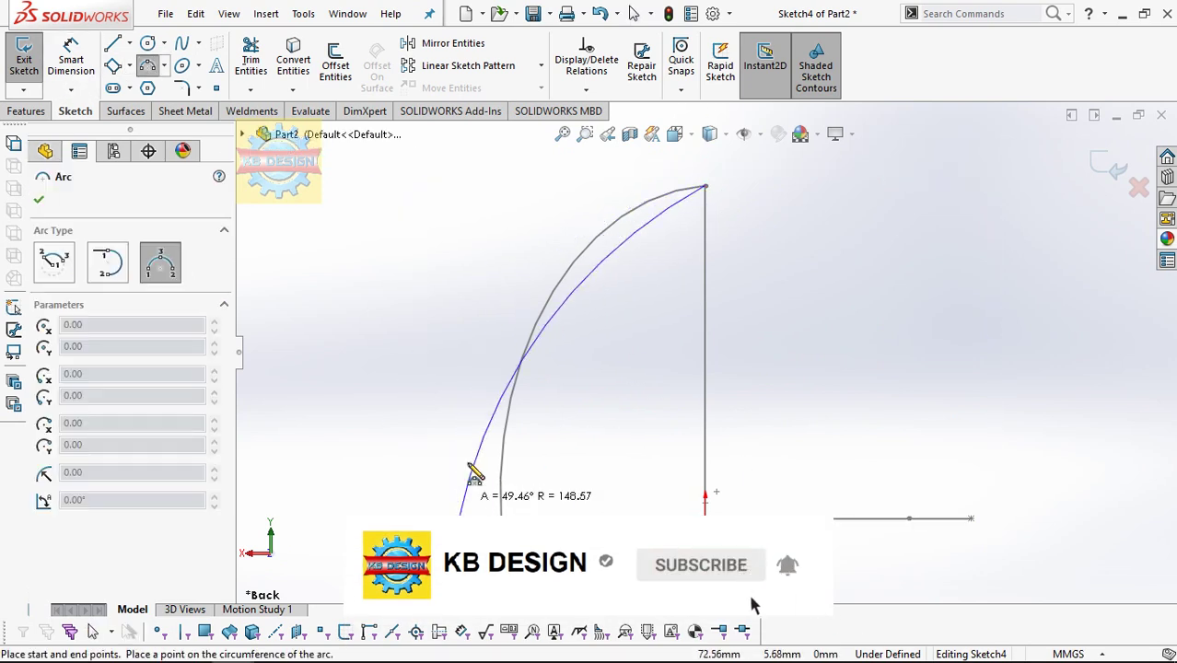
{"action": "left_click", "coordinate": [465, 488]}
- Make the arc's lower endpoint pierce the base ellipse
{"action": "left_click", "coordinate": [586, 89]}
{"action": "left_click", "coordinate": [608, 131]}
{"action": "right_click", "coordinate": [194, 276]}
{"action": "left_click", "coordinate": [244, 287]}
{"action": "left_click", "coordinate": [459, 517]}
{"action": "middle_click_drag", "start_coordinate": [515, 417], "coordinate": [520, 511]}
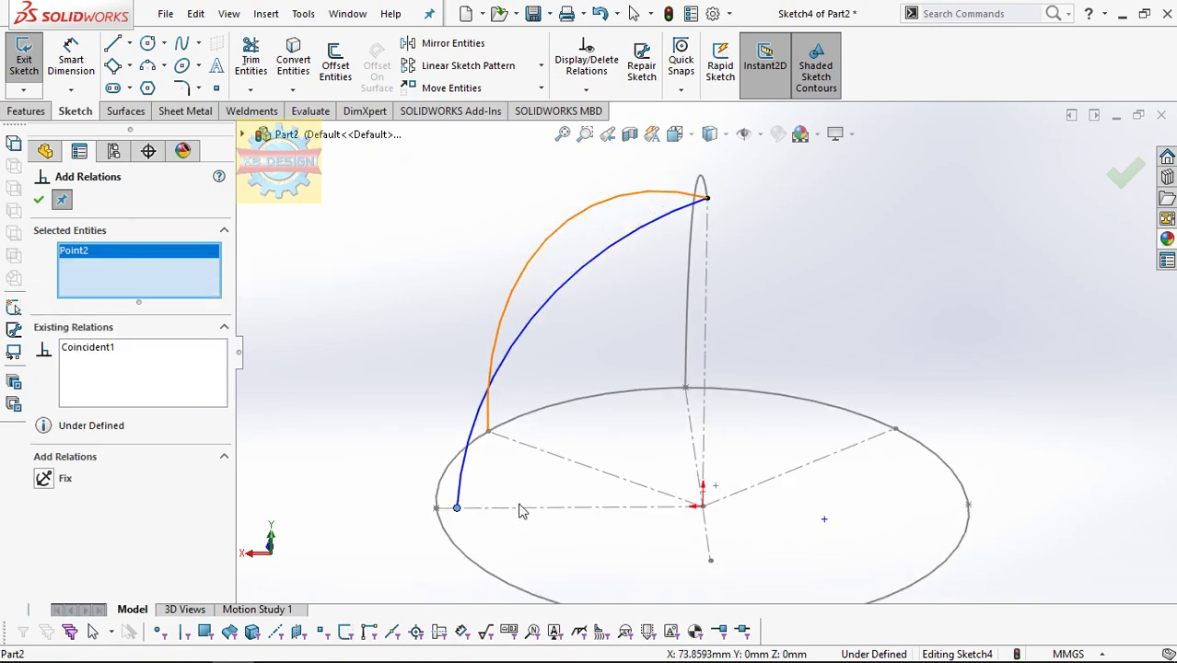
{"action": "left_click", "coordinate": [446, 531]}
{"action": "left_click", "coordinate": [44, 520]}
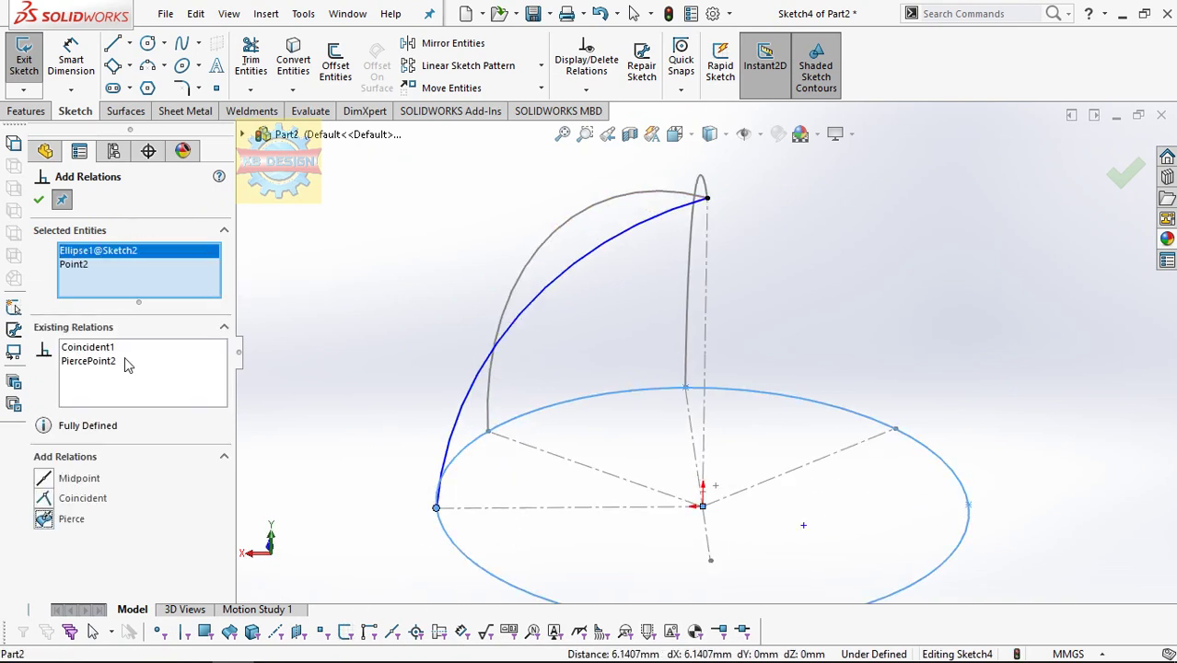
- Dimension the arc at radius 110.62 and close Sketch4
{"action": "left_click", "coordinate": [74, 62]}
{"action": "left_click", "coordinate": [516, 337]}
{"action": "left_click", "coordinate": [543, 354]}
{"action": "key", "text": "Return"}
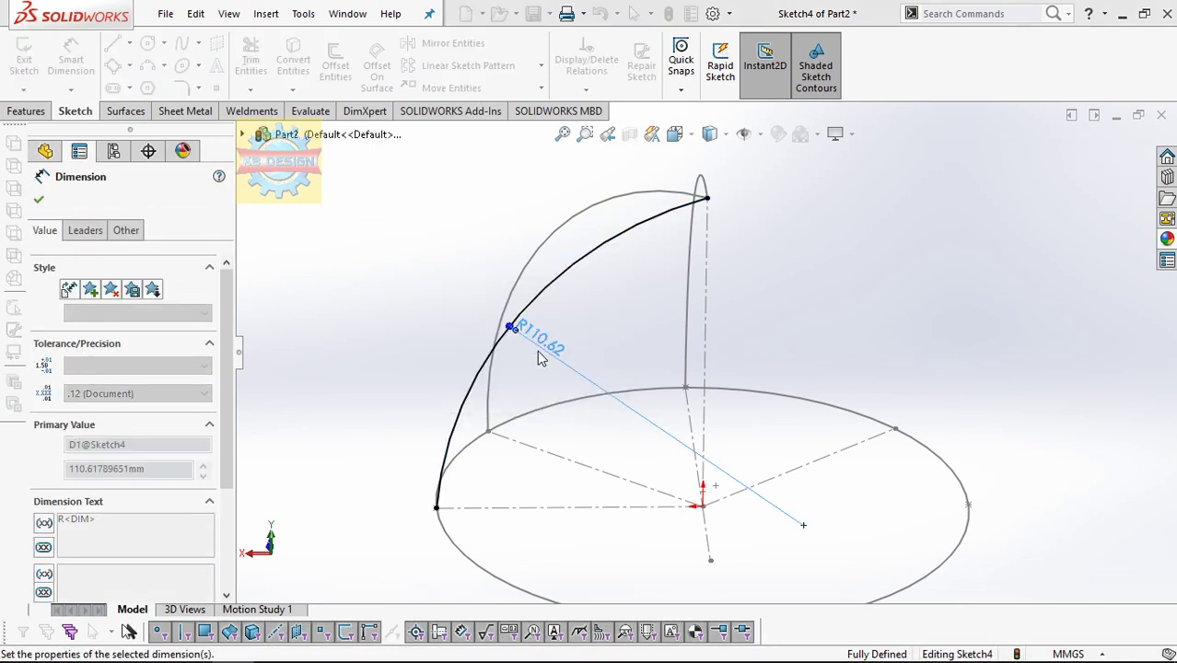
{"action": "left_click", "coordinate": [20, 63]}
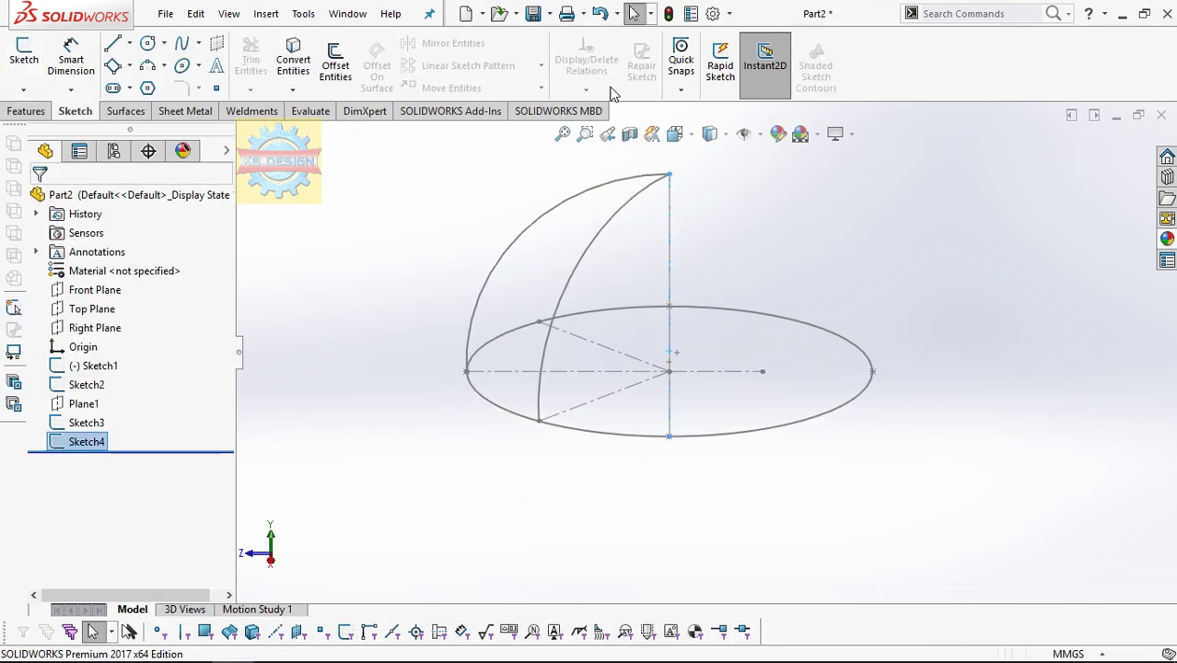
- Create Plane2 through Line5 of Sketch2 and Line2 of Sketch1
{"action": "left_click", "coordinate": [28, 110]}
{"action": "left_click", "coordinate": [696, 64]}
{"action": "left_click", "coordinate": [710, 107]}
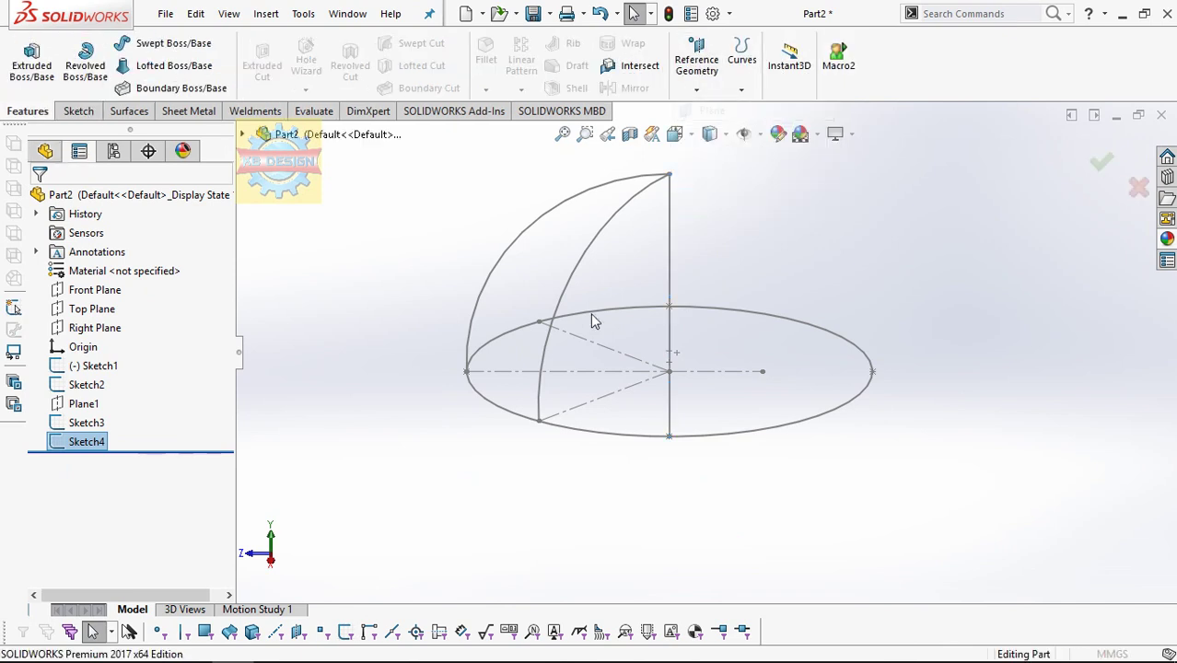
{"action": "left_click", "coordinate": [608, 354]}
{"action": "left_click", "coordinate": [668, 291]}
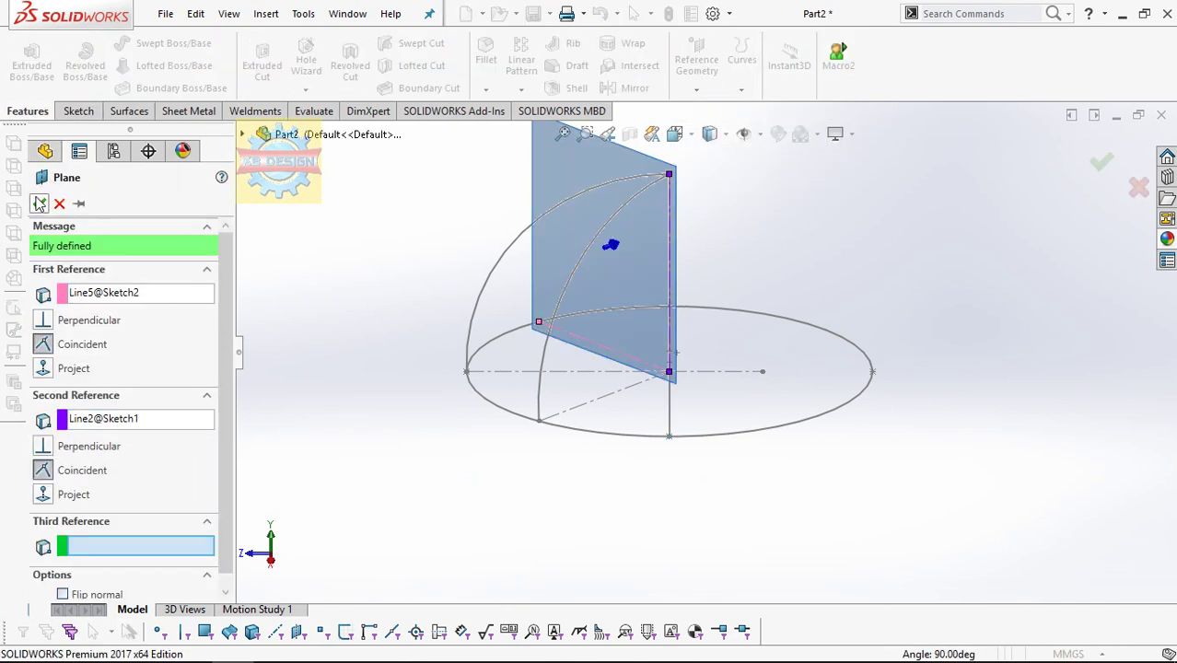
{"action": "left_click", "coordinate": [39, 204]}
- On Plane2, sketch a 3-point arc from the dome's top point down to the base line
{"action": "left_click", "coordinate": [78, 111]}
{"action": "left_click", "coordinate": [24, 60]}
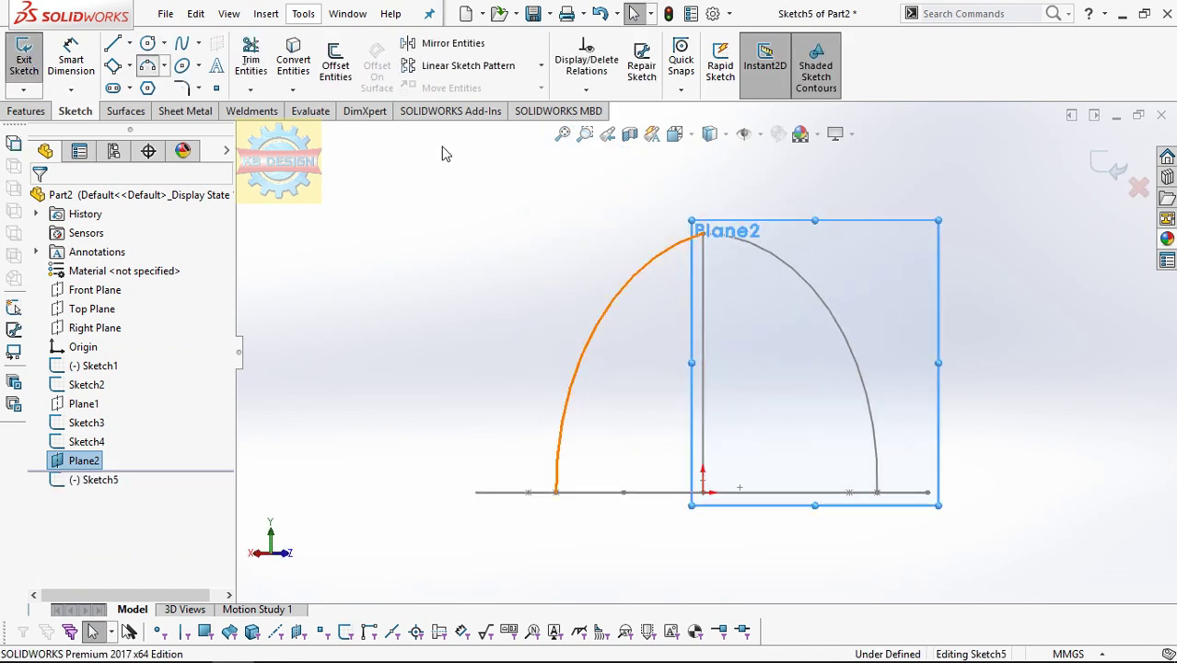
{"action": "left_click", "coordinate": [702, 236]}
{"action": "left_click", "coordinate": [495, 491]}
{"action": "left_click", "coordinate": [563, 333]}
- Add a Pierce relation between the arc's lower endpoint and the base ellipse
{"action": "left_click", "coordinate": [585, 89]}
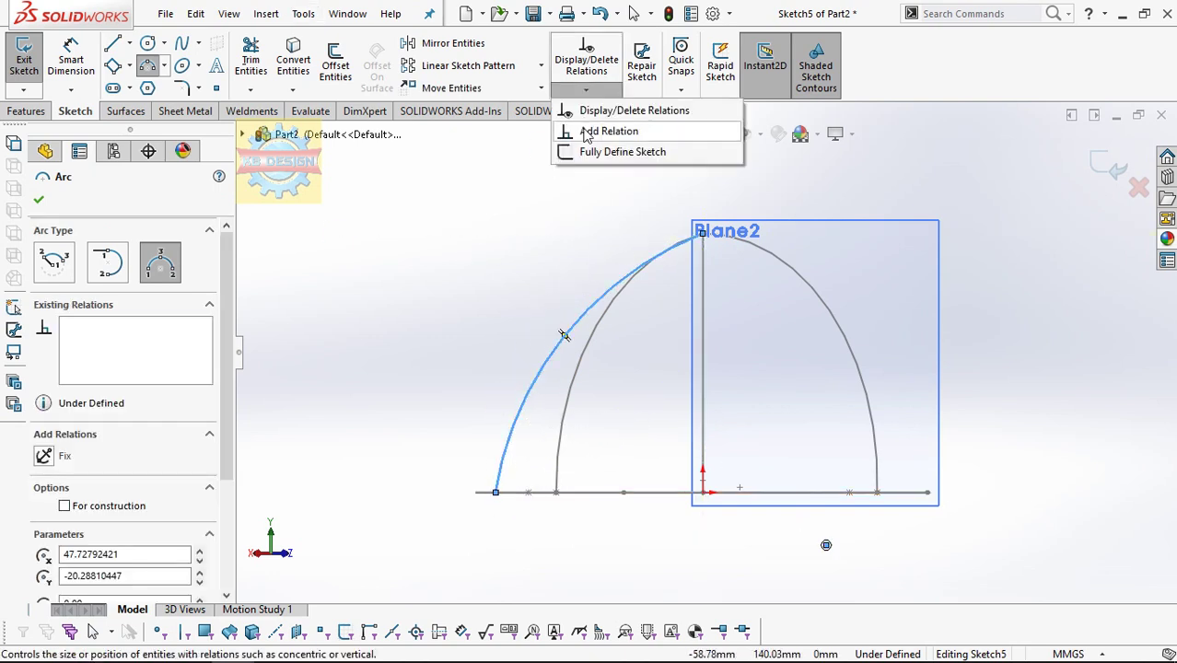
{"action": "left_click", "coordinate": [585, 133]}
{"action": "left_click", "coordinate": [174, 302]}
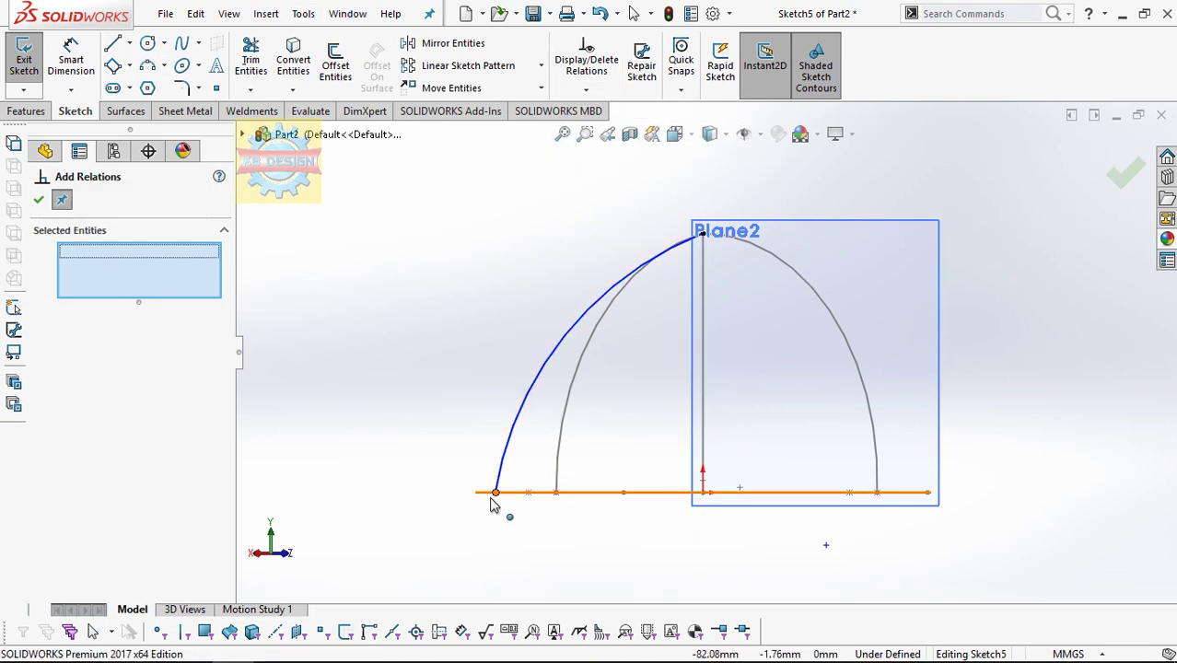
{"action": "left_click", "coordinate": [495, 492]}
{"action": "middle_click_drag", "start_coordinate": [493, 504], "coordinate": [499, 526]}
{"action": "left_click", "coordinate": [495, 527]}
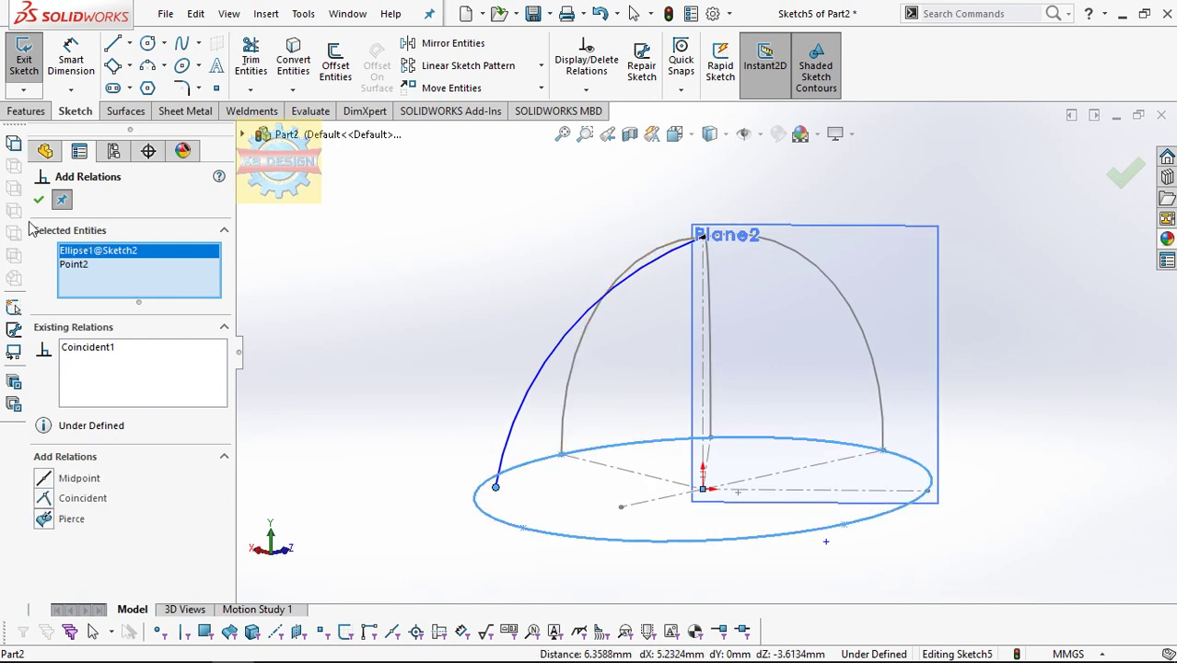
{"action": "left_click", "coordinate": [45, 519]}
{"action": "key", "text": "d"}
- Dimension the arc to radius 90 and exit Sketch5
{"action": "left_click", "coordinate": [580, 293]}
{"action": "left_click", "coordinate": [626, 387]}
{"action": "type", "text": "90"}
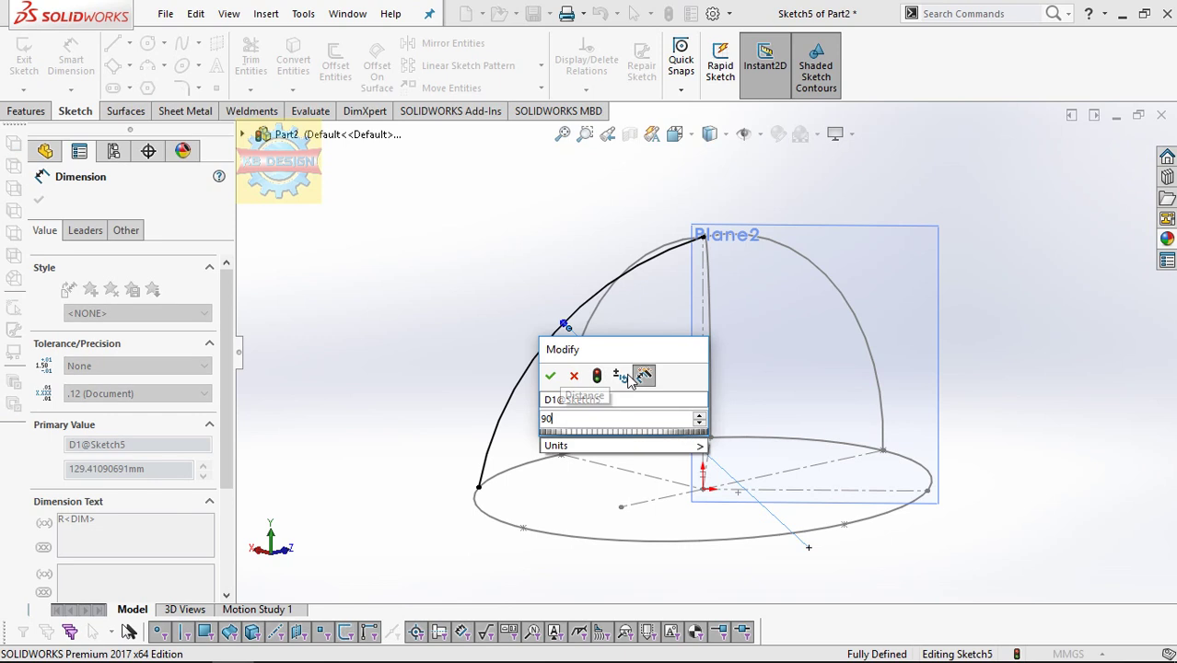
{"action": "key", "text": "Return"}
{"action": "key", "text": "Escape"}
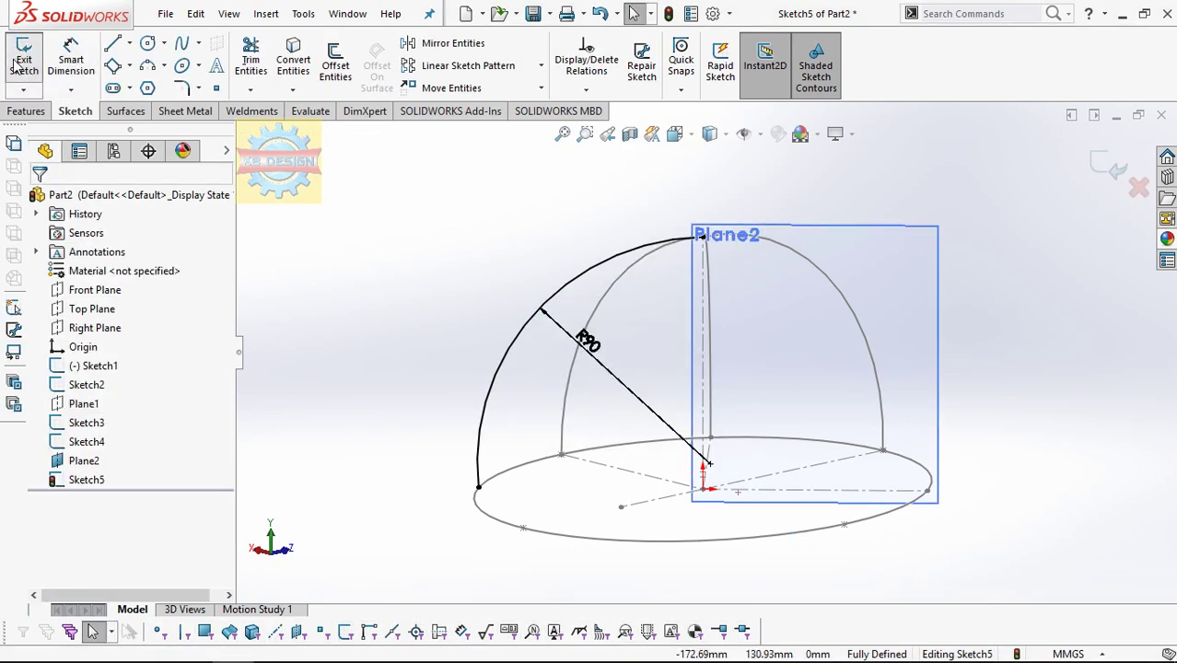
{"action": "left_click", "coordinate": [20, 63]}
{"action": "left_click", "coordinate": [610, 177]}
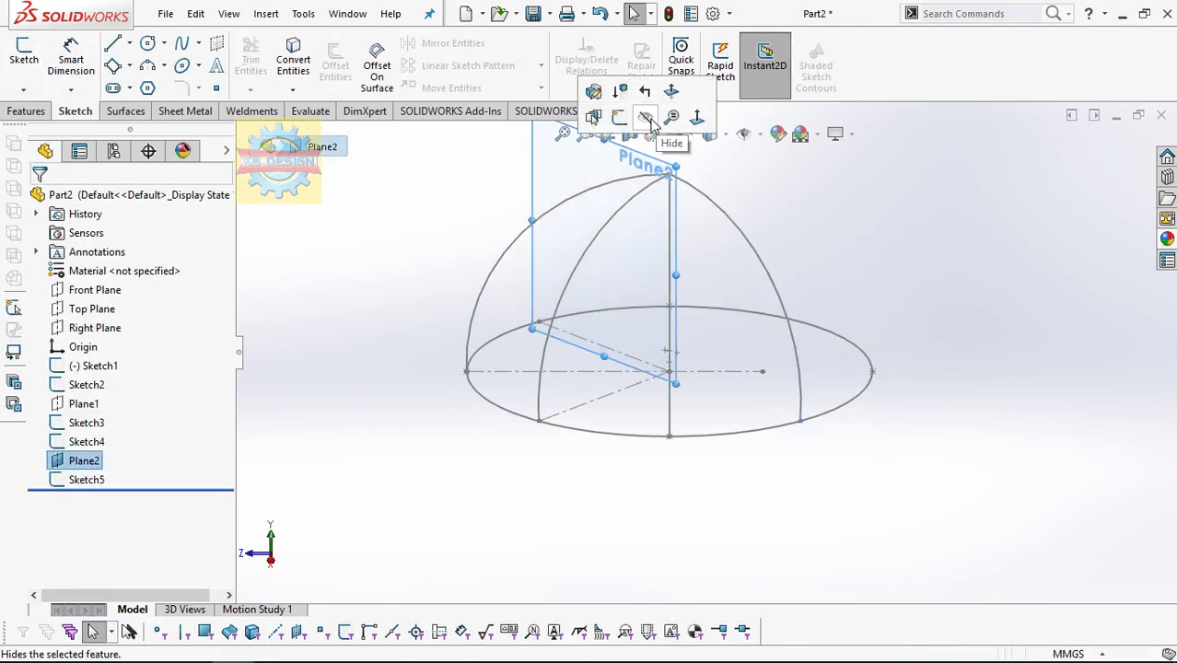
- Hide Plane2 and begin a new sketch on the Right Plane
{"action": "left_click", "coordinate": [647, 119]}
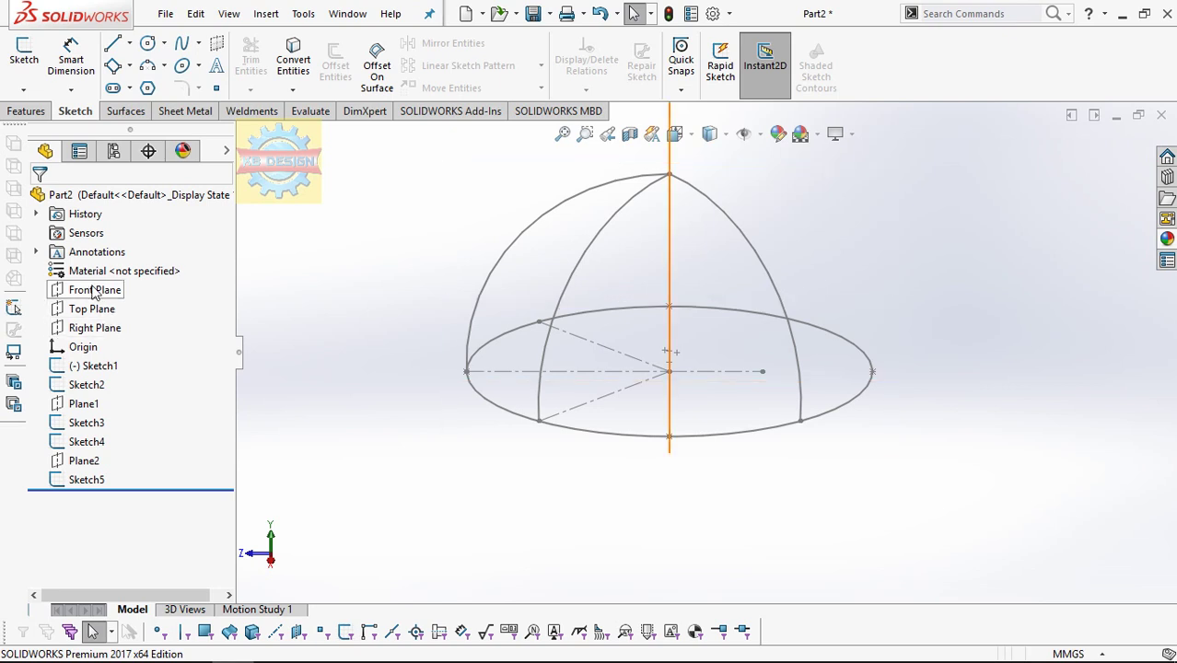
{"action": "mouse_move", "coordinate": [669, 373]}
{"action": "middle_mouse_down"}
{"action": "mouse_move", "coordinate": [743, 341]}
{"action": "mouse_move", "coordinate": [730, 400]}
{"action": "mouse_move", "coordinate": [682, 364]}
{"action": "middle_mouse_up"}
{"action": "left_click", "coordinate": [97, 328]}
{"action": "left_click", "coordinate": [120, 310]}
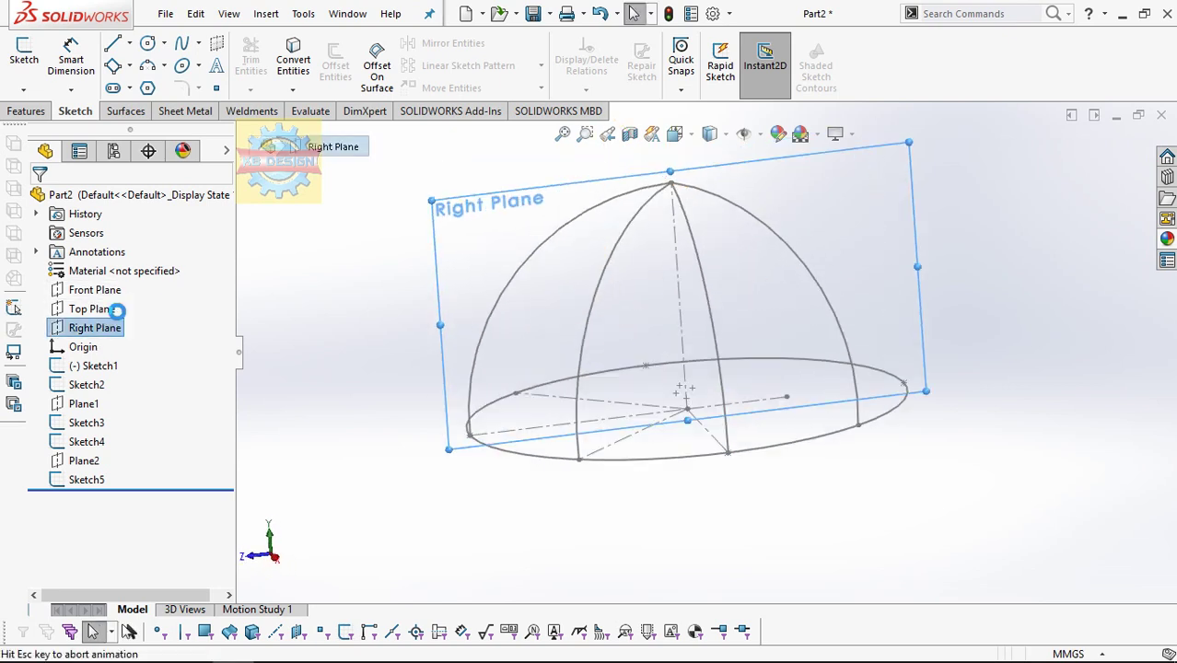
- Draw a vertical centerline from the dome's top point to the base line
{"action": "left_click", "coordinate": [130, 44]}
{"action": "left_click", "coordinate": [147, 79]}
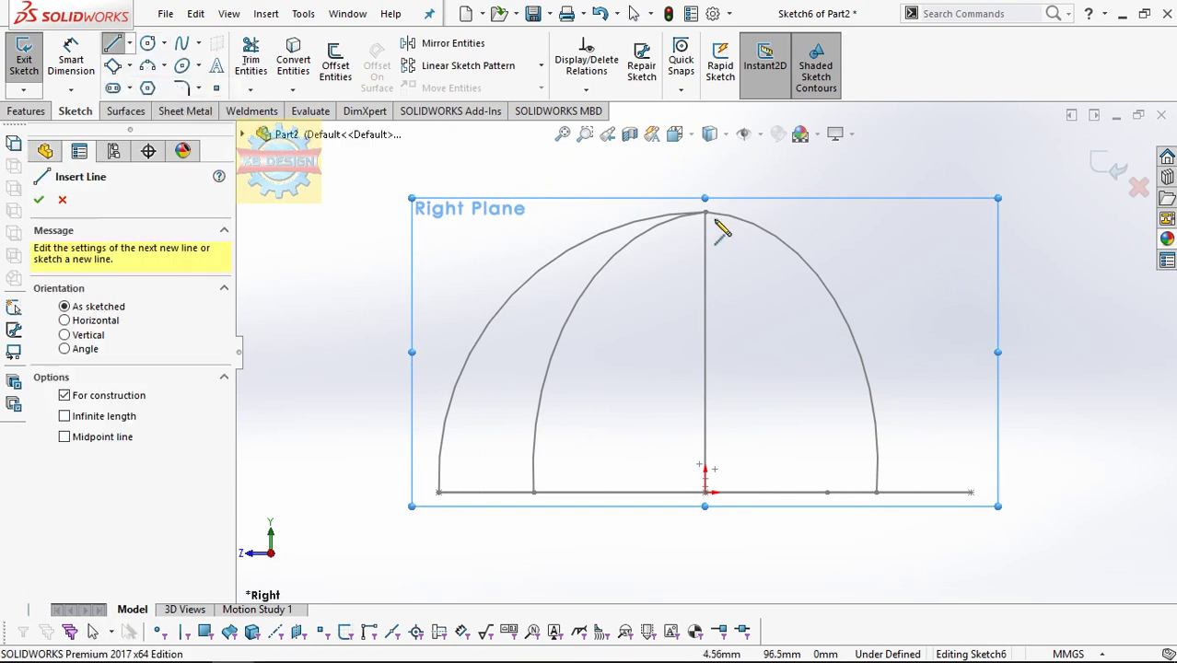
{"action": "left_click", "coordinate": [706, 213]}
{"action": "left_click", "coordinate": [706, 491]}
{"action": "key", "text": "Escape"}
- Mirror the left crown arc about the centerline and exit Sketch6
{"action": "left_click", "coordinate": [527, 281]}
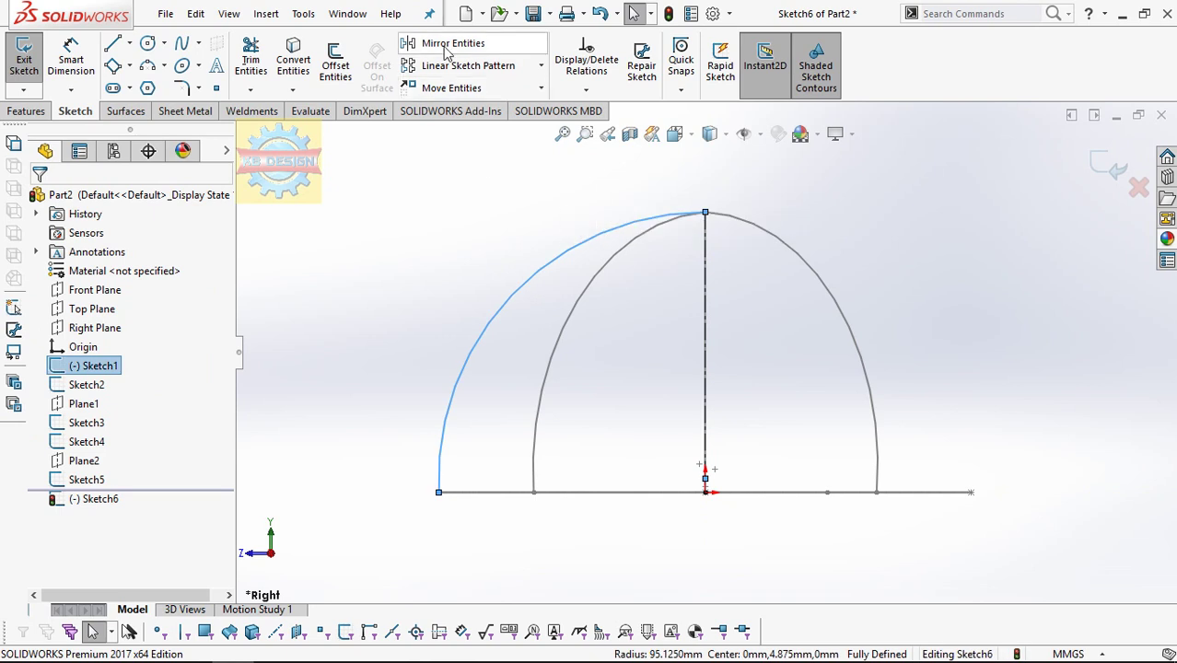
{"action": "left_click", "coordinate": [442, 43]}
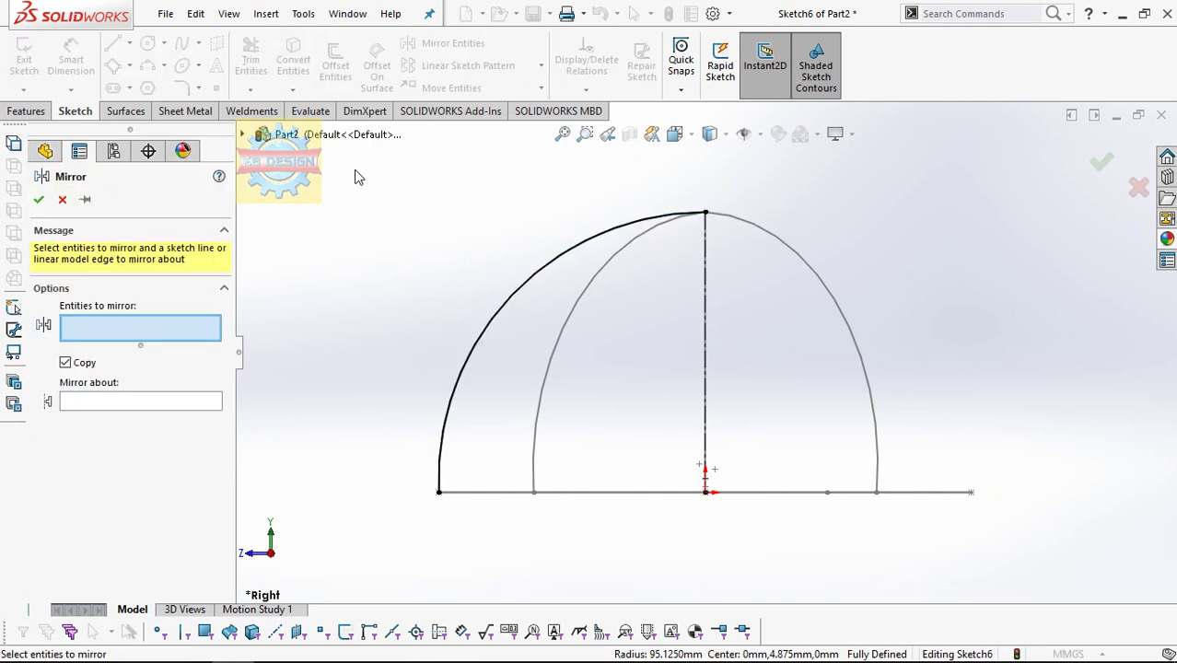
{"action": "left_click", "coordinate": [531, 291]}
{"action": "left_click", "coordinate": [127, 405]}
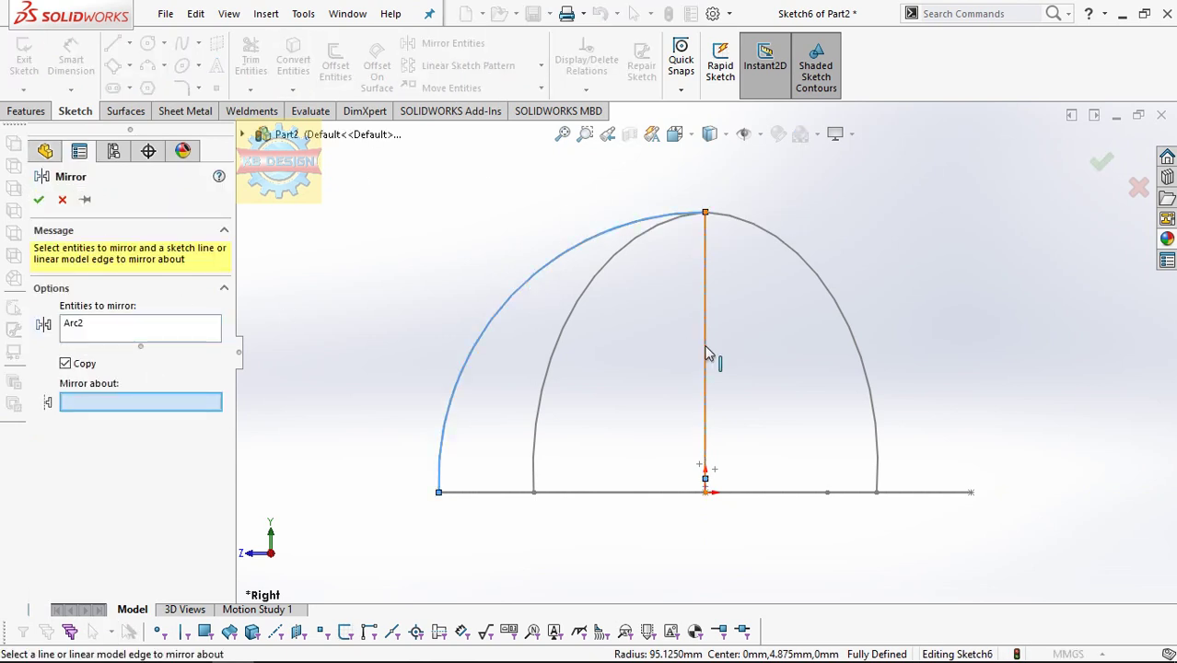
{"action": "left_click", "coordinate": [706, 350]}
{"action": "left_click", "coordinate": [39, 200]}
{"action": "left_click", "coordinate": [250, 57]}
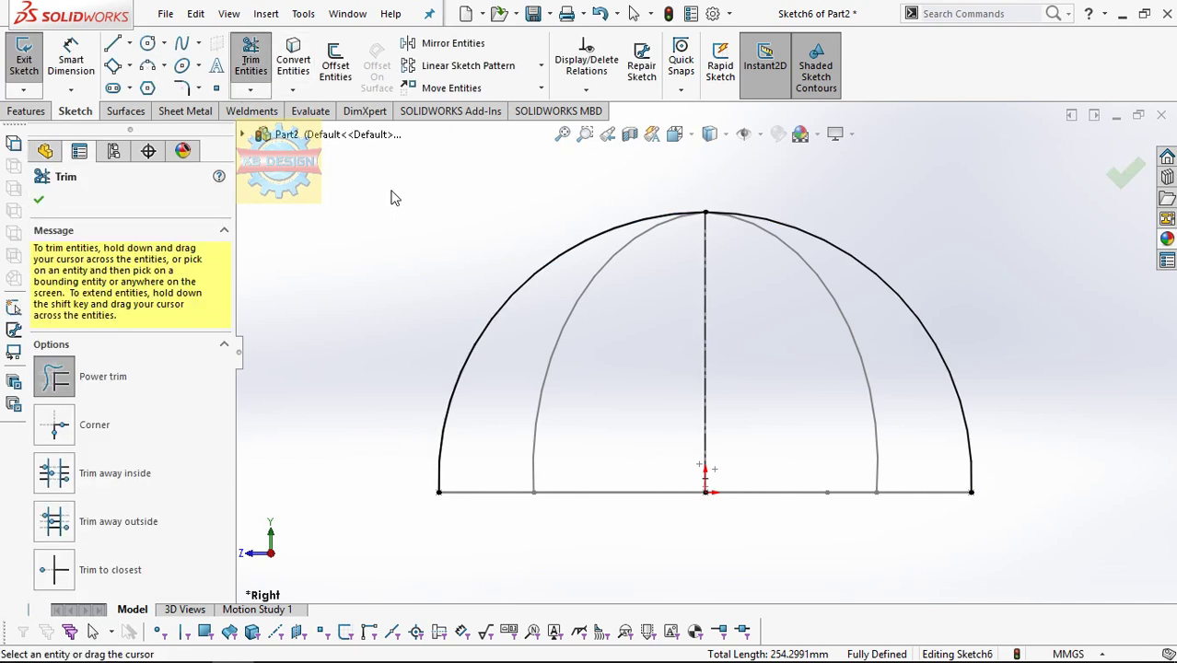
{"action": "left_click", "coordinate": [26, 60]}
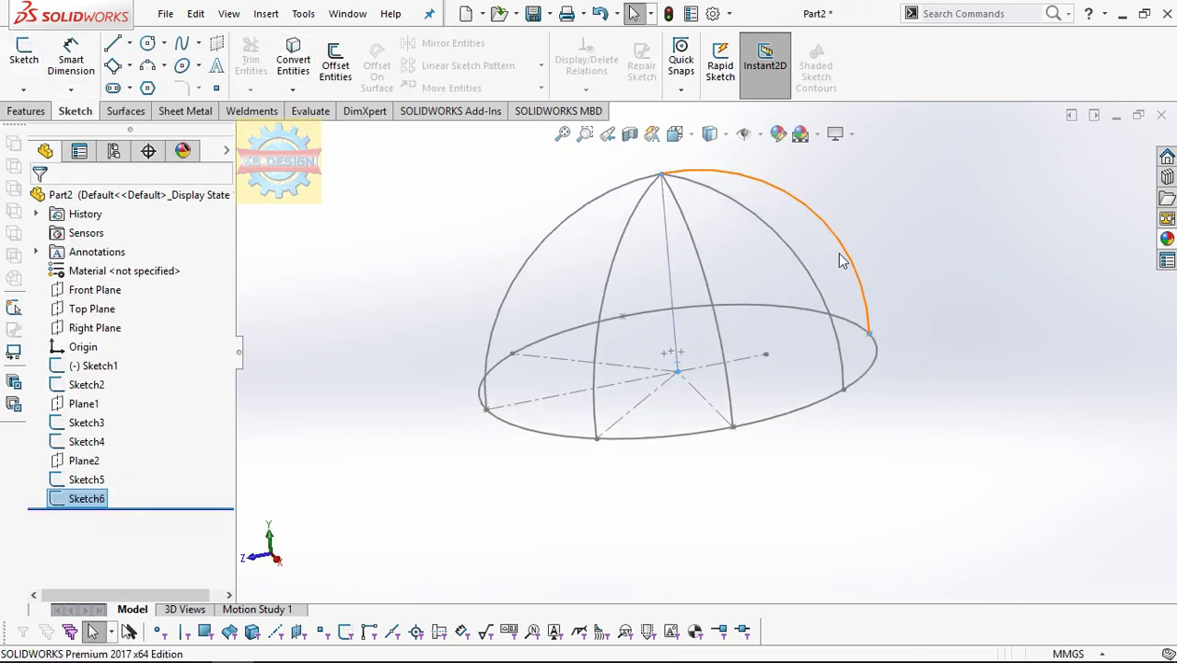
- Start a Lofted Surface and add the left dome arc as the first profile
{"action": "left_click", "coordinate": [127, 111]}
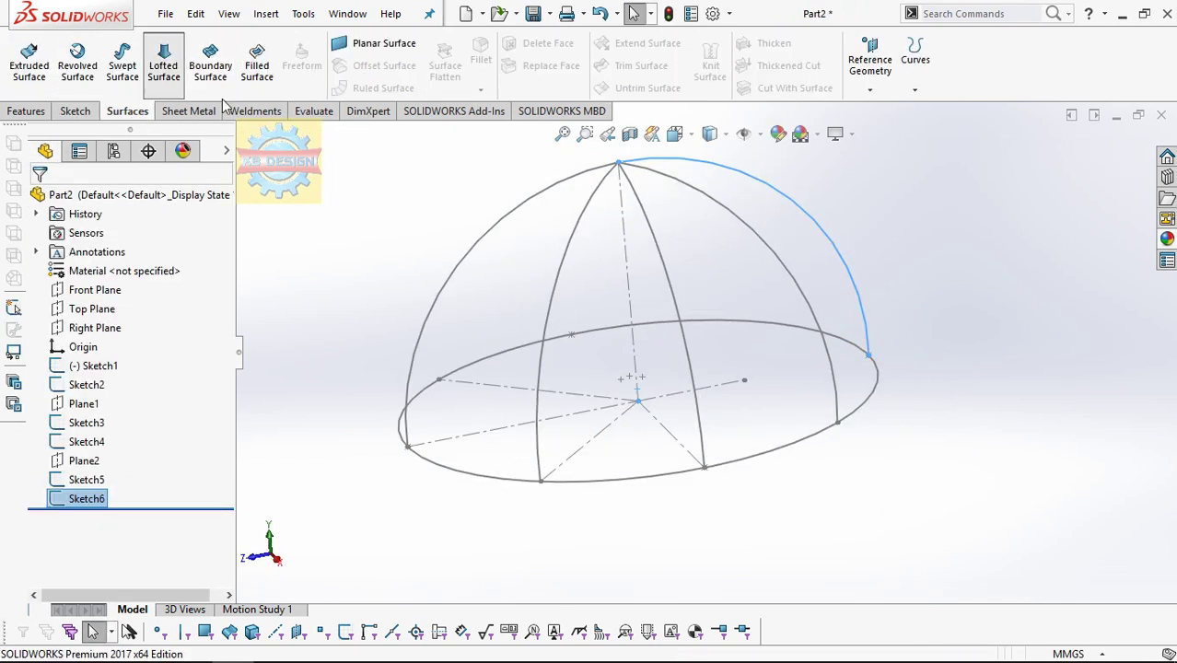
{"action": "right_click", "coordinate": [152, 266]}
{"action": "left_click", "coordinate": [179, 274]}
{"action": "right_click", "coordinate": [171, 268]}
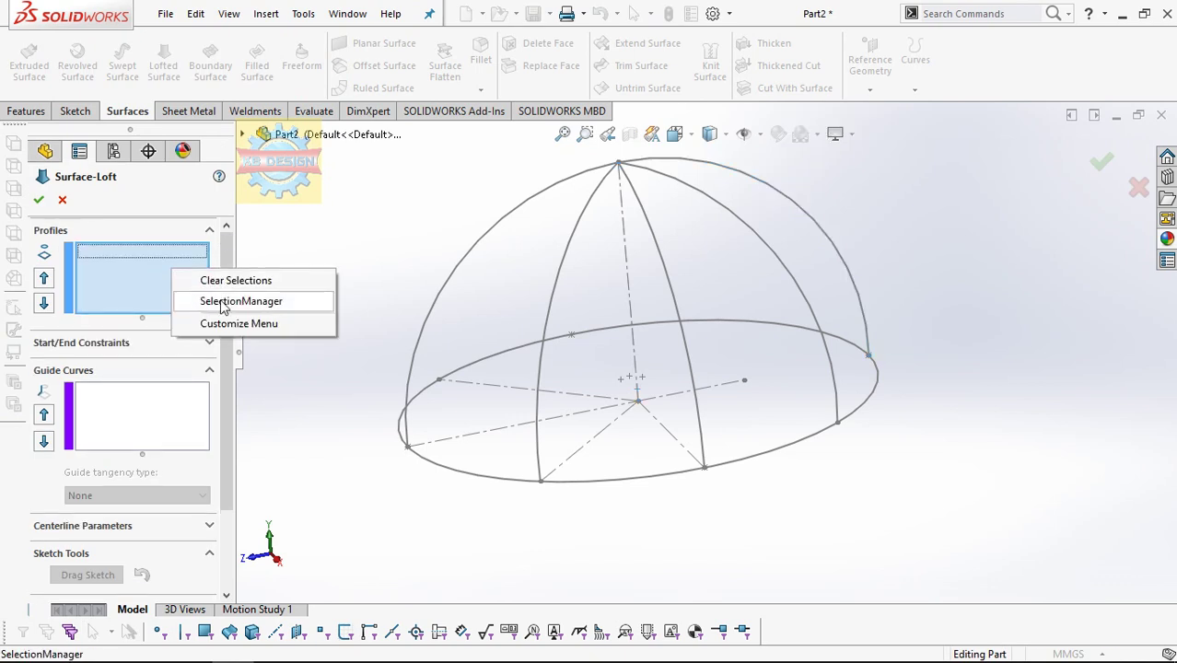
{"action": "left_click", "coordinate": [222, 302]}
{"action": "left_click", "coordinate": [451, 297]}
{"action": "left_click", "coordinate": [134, 230]}
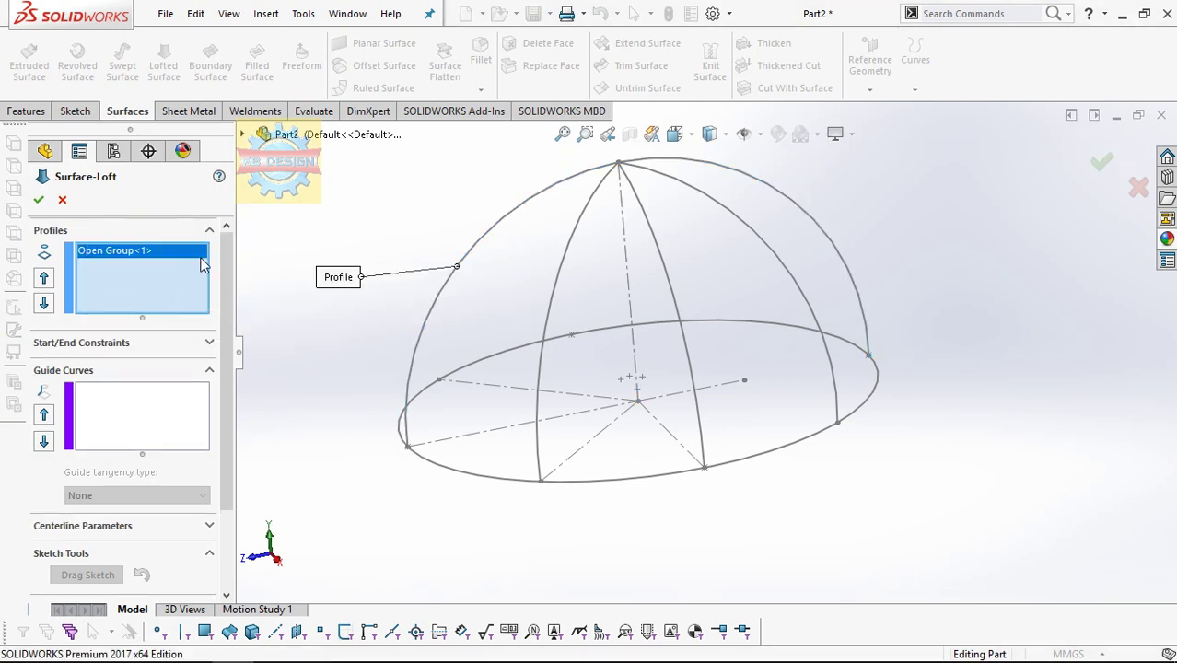
- Add the front arc and the next arc as profiles, removing the faulty third profile
{"action": "right_click", "coordinate": [523, 281]}
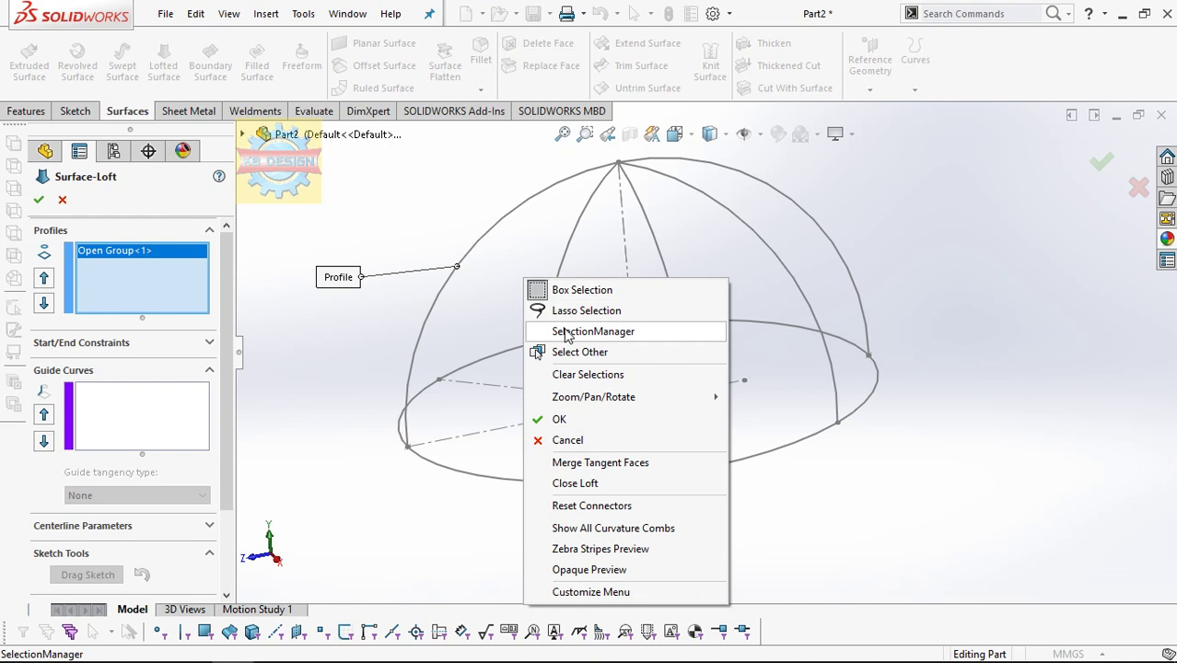
{"action": "left_click", "coordinate": [556, 328]}
{"action": "left_click", "coordinate": [562, 315]}
{"action": "left_click", "coordinate": [609, 258]}
{"action": "right_click", "coordinate": [604, 295]}
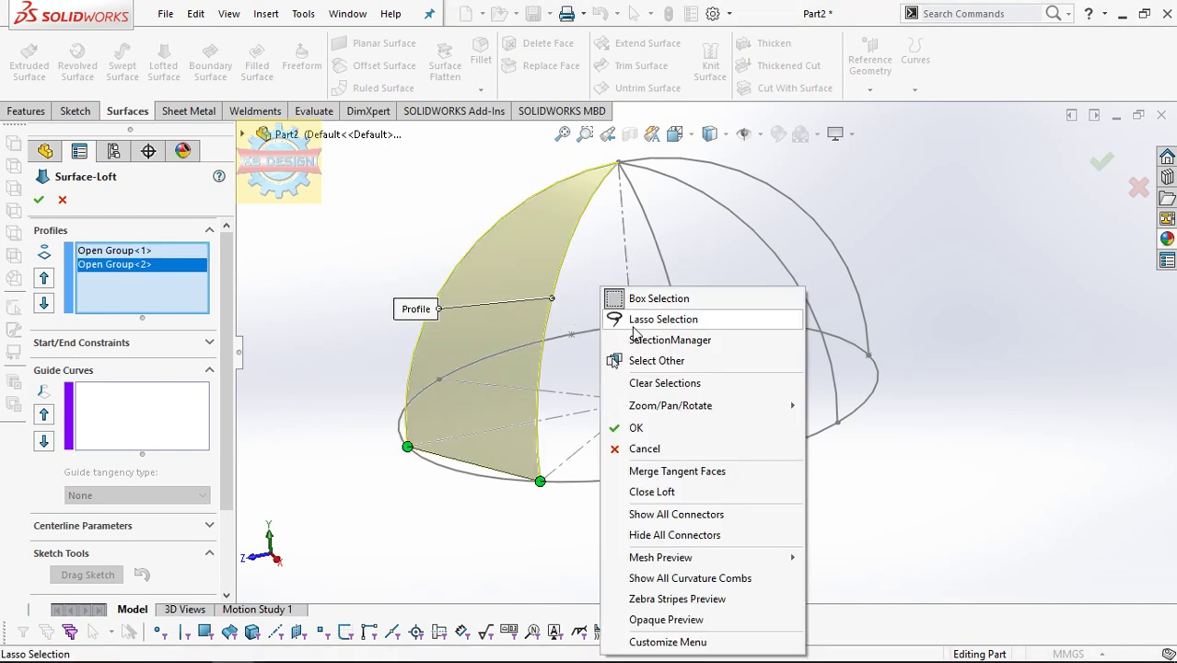
{"action": "left_click", "coordinate": [636, 337]}
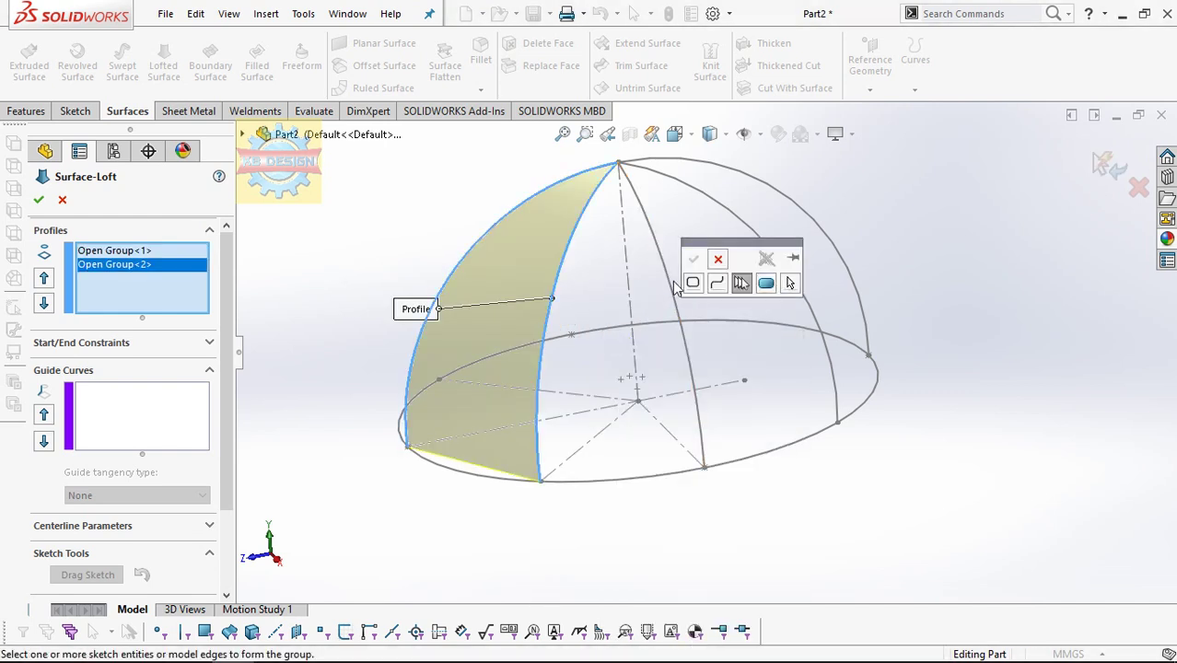
{"action": "left_click", "coordinate": [693, 259]}
{"action": "right_click", "coordinate": [702, 241]}
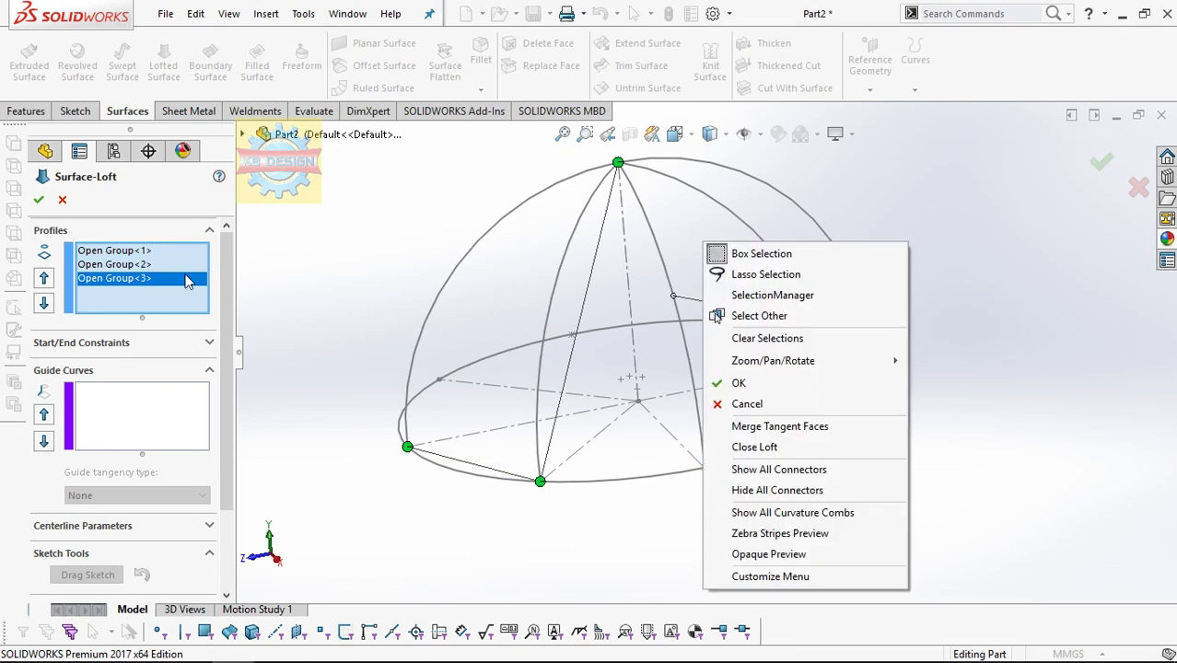
{"action": "left_click", "coordinate": [198, 313]}
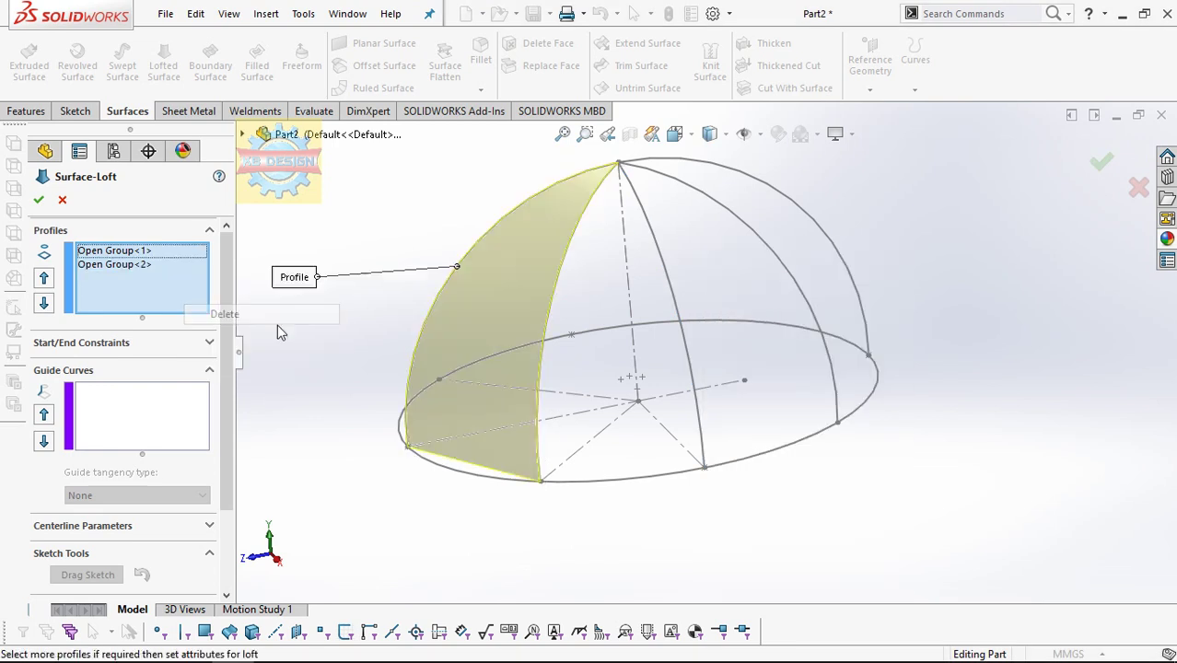
- Add the remaining dome arcs, ending with the right arc, as loft profiles
{"action": "right_click", "coordinate": [693, 273]}
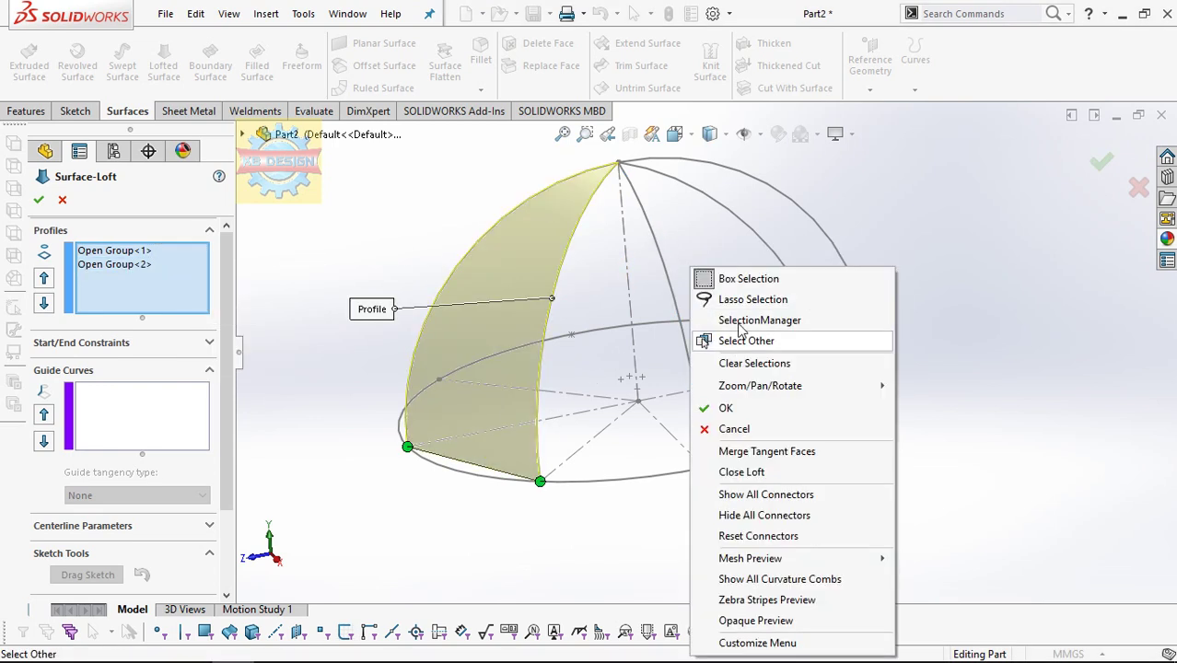
{"action": "left_click", "coordinate": [722, 316]}
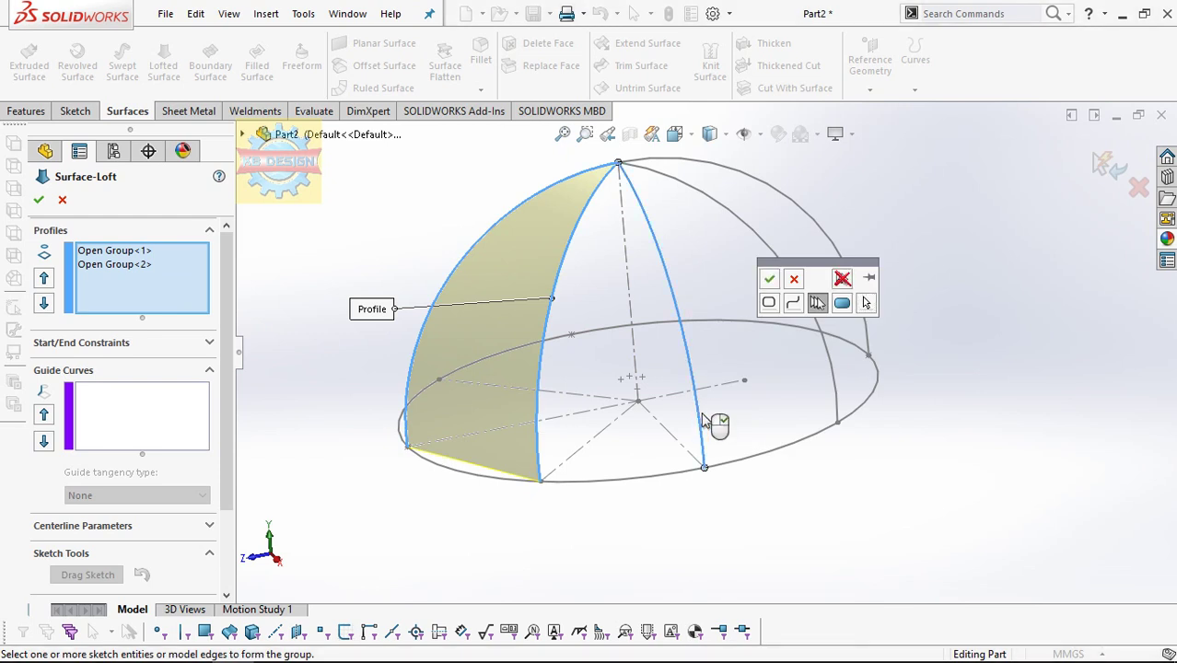
{"action": "left_click", "coordinate": [777, 283]}
{"action": "right_click", "coordinate": [735, 254]}
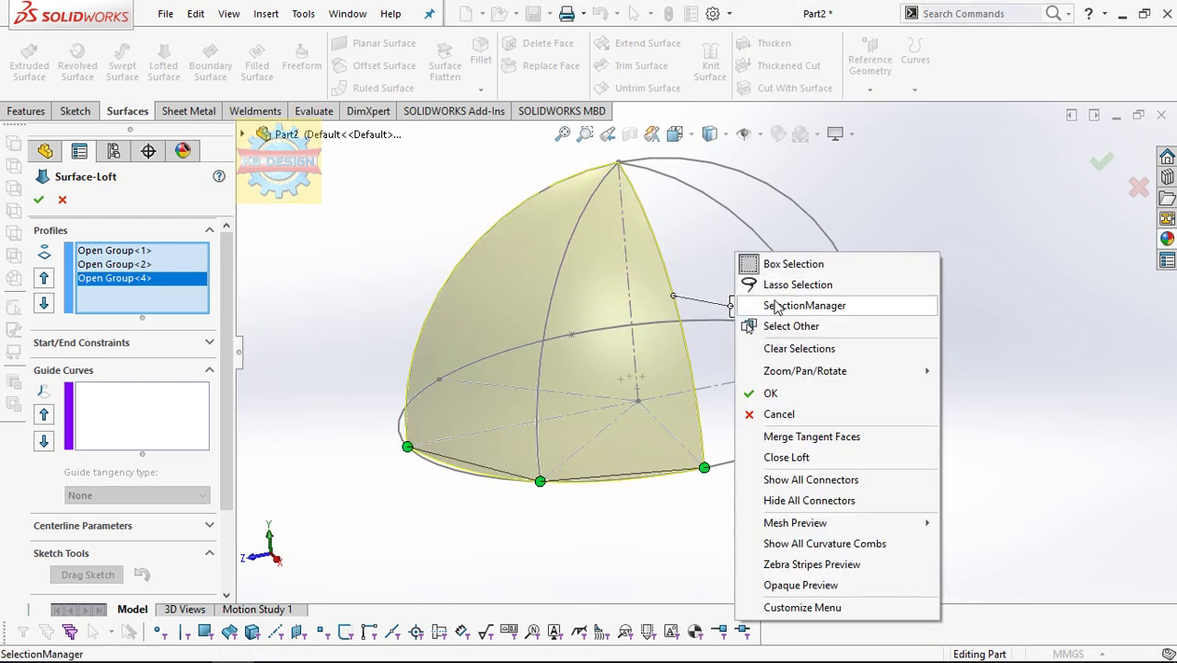
{"action": "left_click", "coordinate": [761, 304]}
{"action": "left_click", "coordinate": [822, 304]}
{"action": "left_click", "coordinate": [821, 230]}
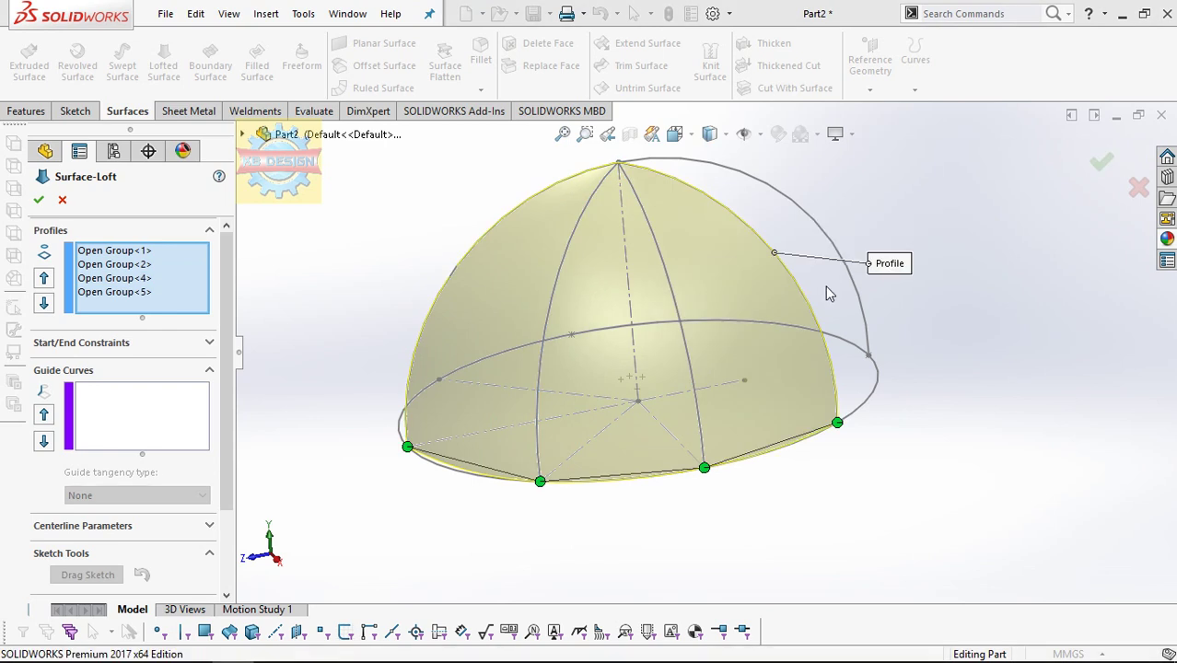
{"action": "right_click", "coordinate": [829, 291]}
{"action": "left_click", "coordinate": [861, 341]}
{"action": "left_click", "coordinate": [859, 306]}
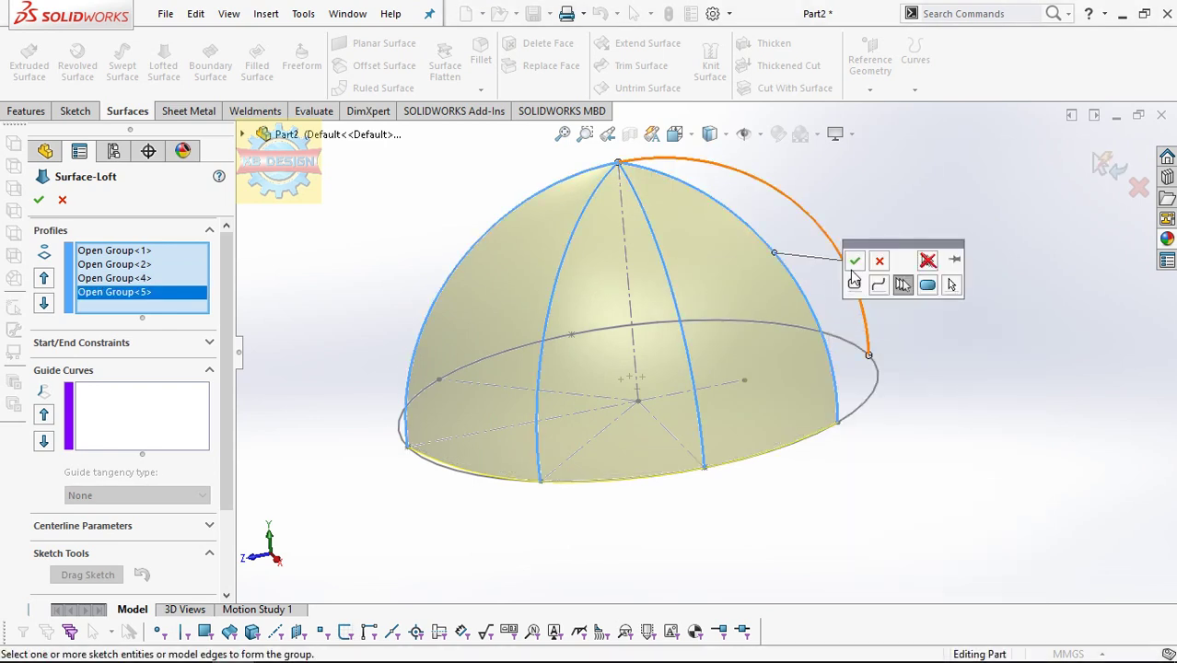
{"action": "left_click", "coordinate": [853, 261]}
- Use the base ellipse as the guide curve and confirm Surface-Loft1
{"action": "left_click", "coordinate": [854, 262]}
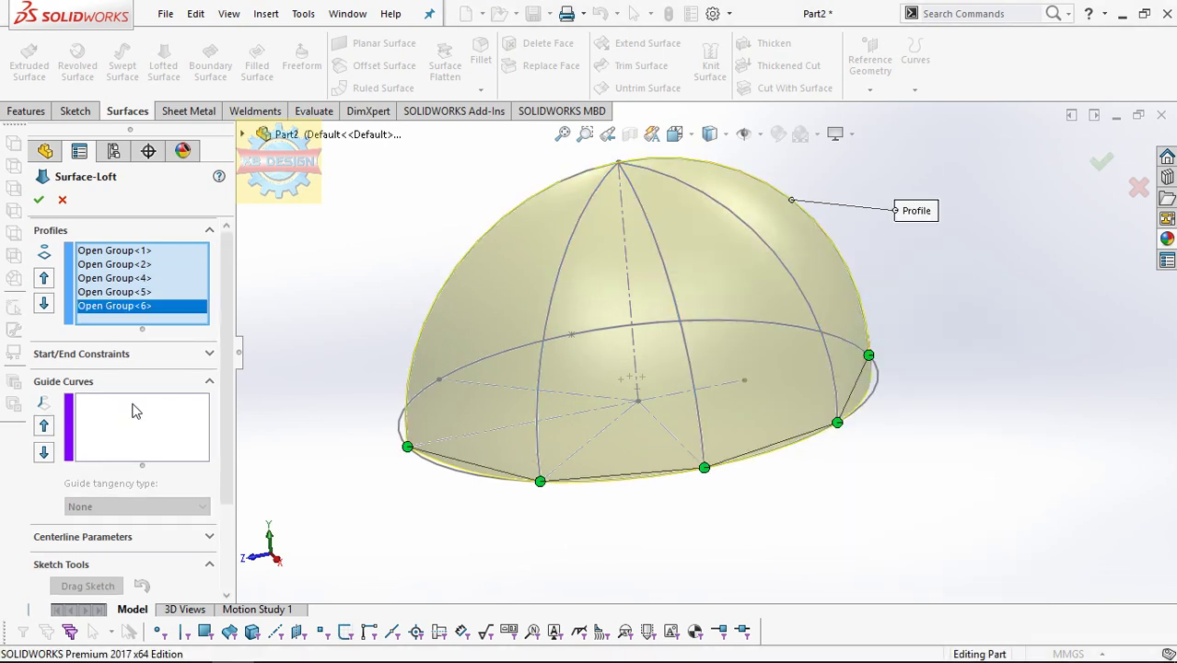
{"action": "left_click", "coordinate": [408, 444]}
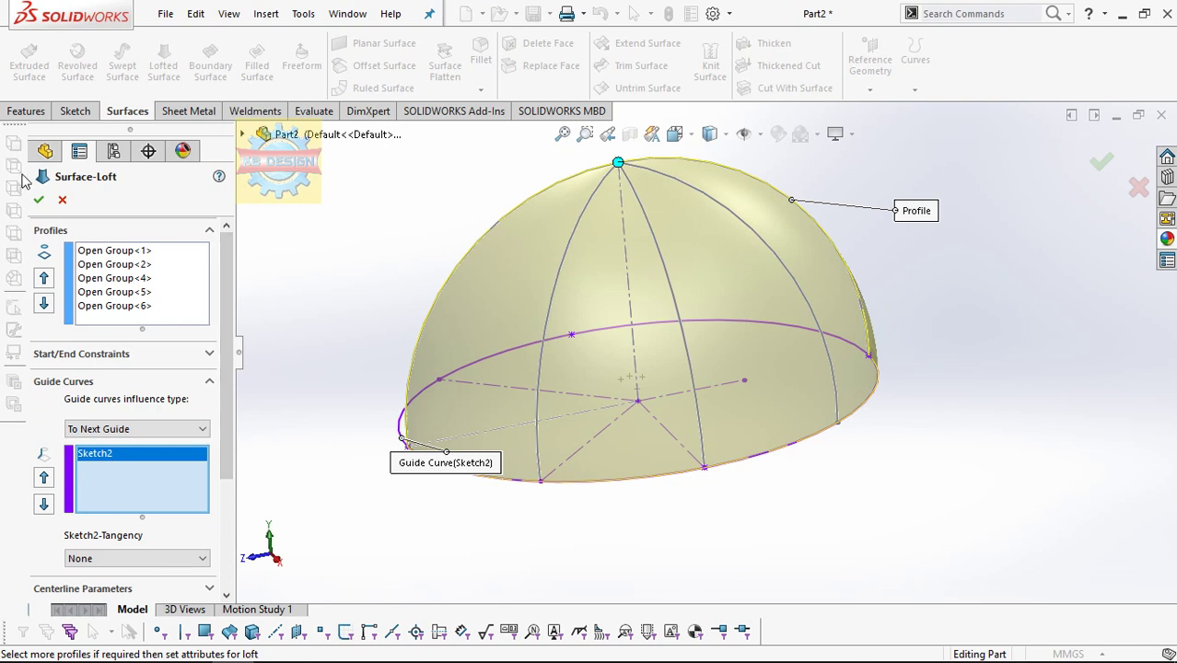
{"action": "left_click", "coordinate": [39, 199]}
{"action": "left_click", "coordinate": [773, 46]}
{"action": "type", "text": "1"}
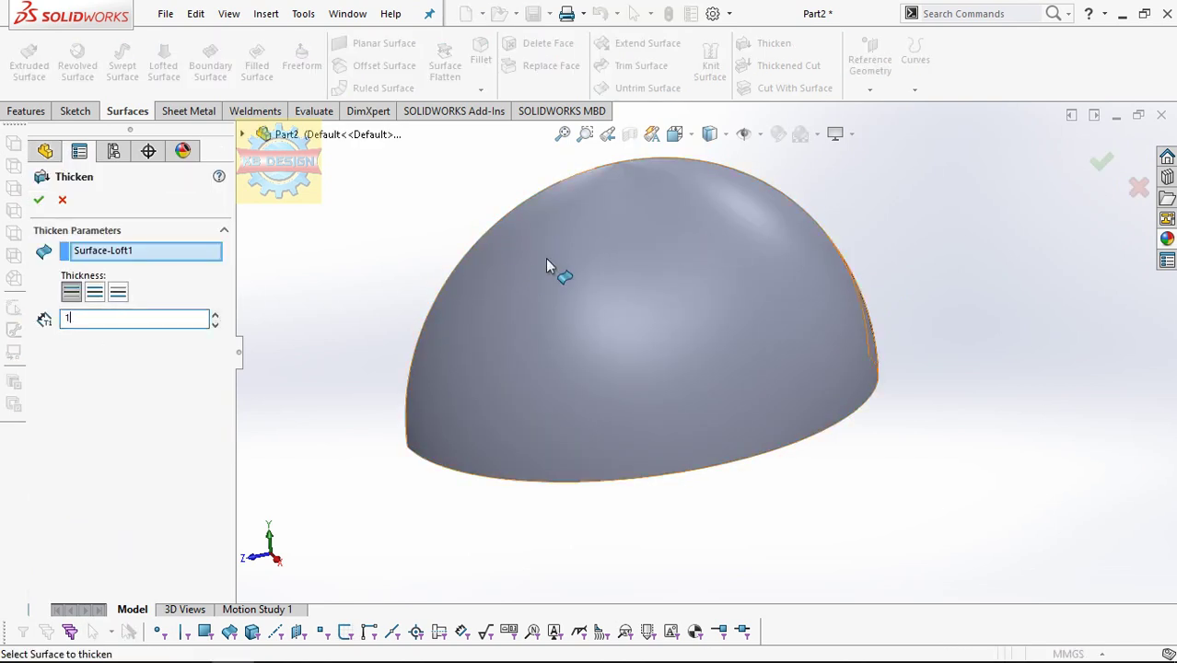
- Thicken Surface-Loft1 by 1.00mm to both sides, creating Thicken1
{"action": "middle_click_drag", "start_coordinate": [691, 265], "coordinate": [625, 278]}
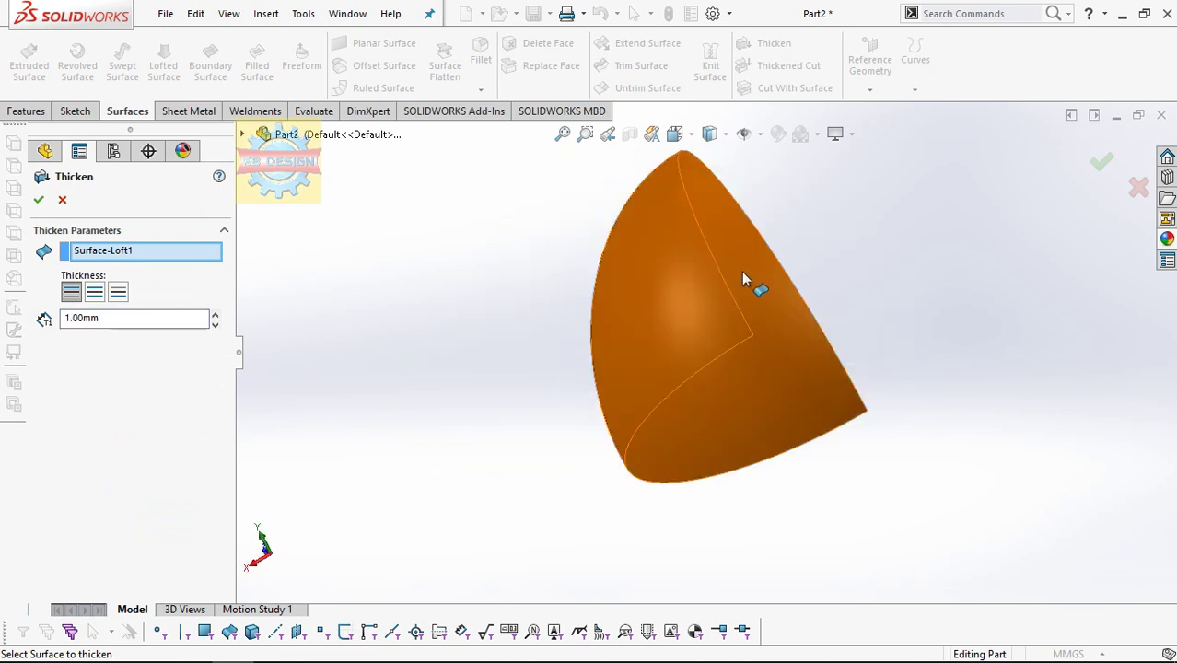
{"action": "scroll", "coordinate": [780, 252], "scroll_direction": "down", "scroll_amount": 3}
{"action": "scroll", "coordinate": [769, 271], "scroll_direction": "up", "scroll_amount": 3}
{"action": "middle_click_drag", "start_coordinate": [769, 270], "coordinate": [538, 327]}
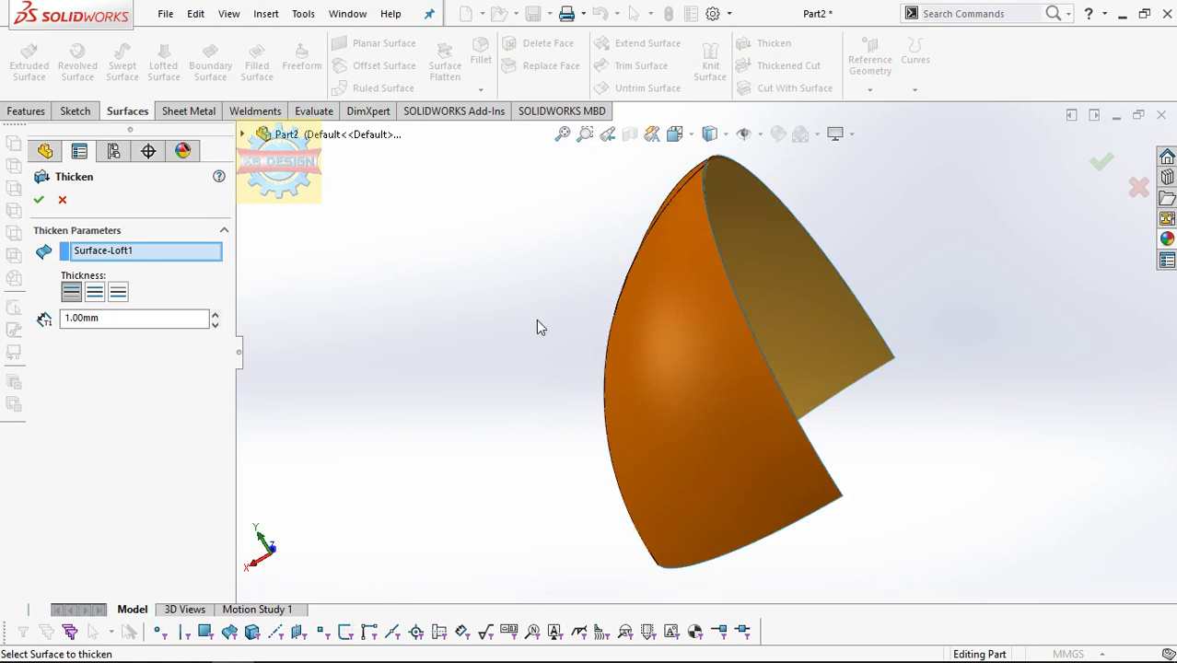
{"action": "left_click", "coordinate": [119, 293]}
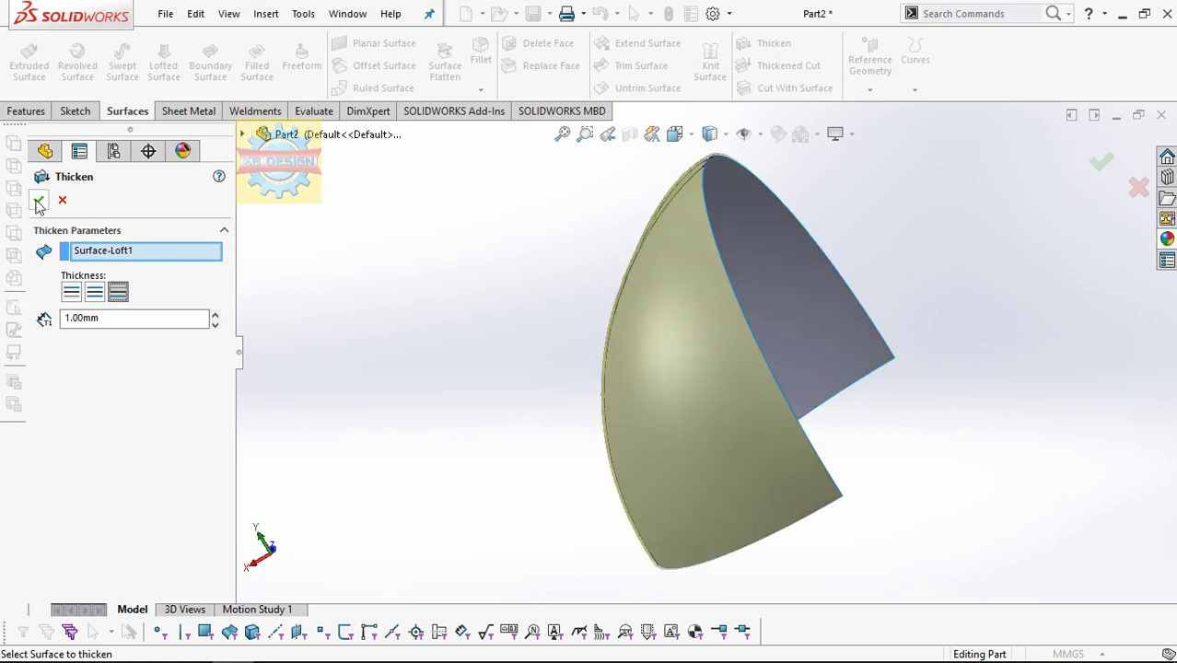
{"action": "middle_click_drag", "start_coordinate": [530, 263], "coordinate": [560, 210]}
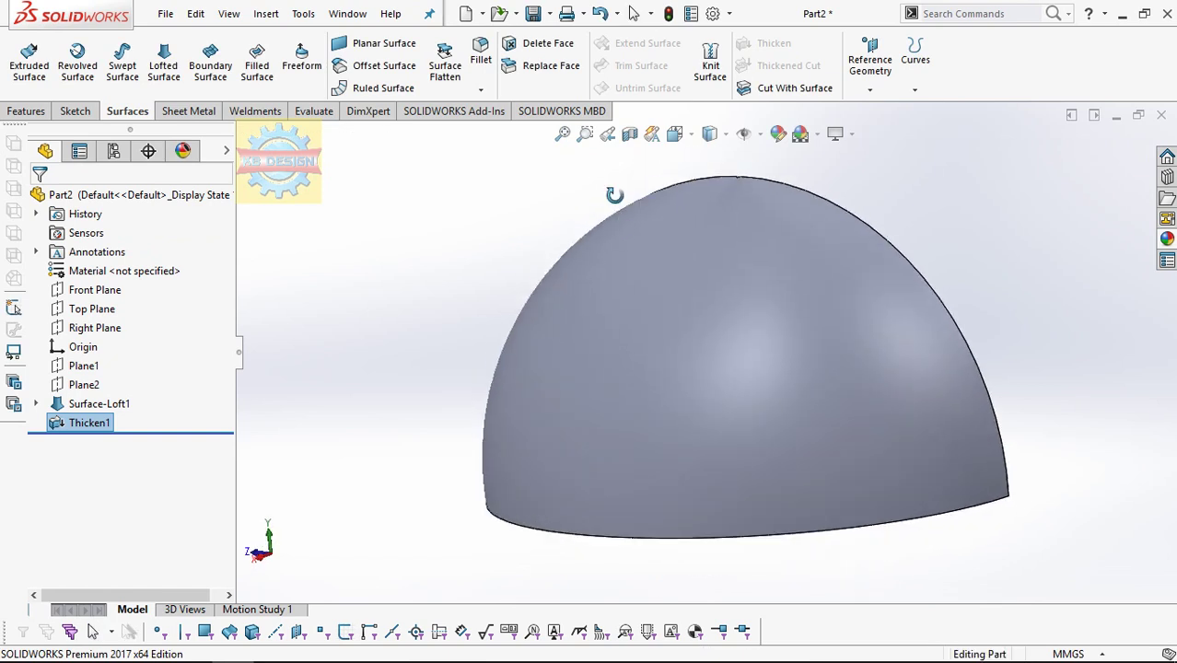
- Split the dome face along Plane1 to create Split Line1
{"action": "left_click", "coordinate": [83, 366]}
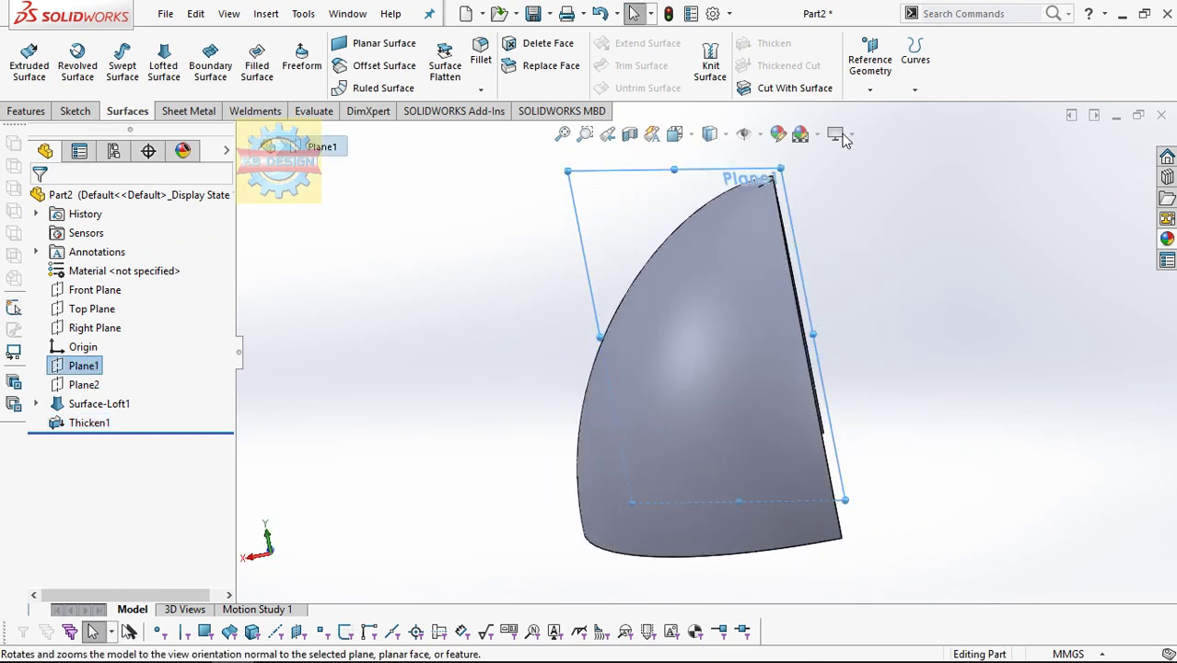
{"action": "left_click", "coordinate": [869, 87]}
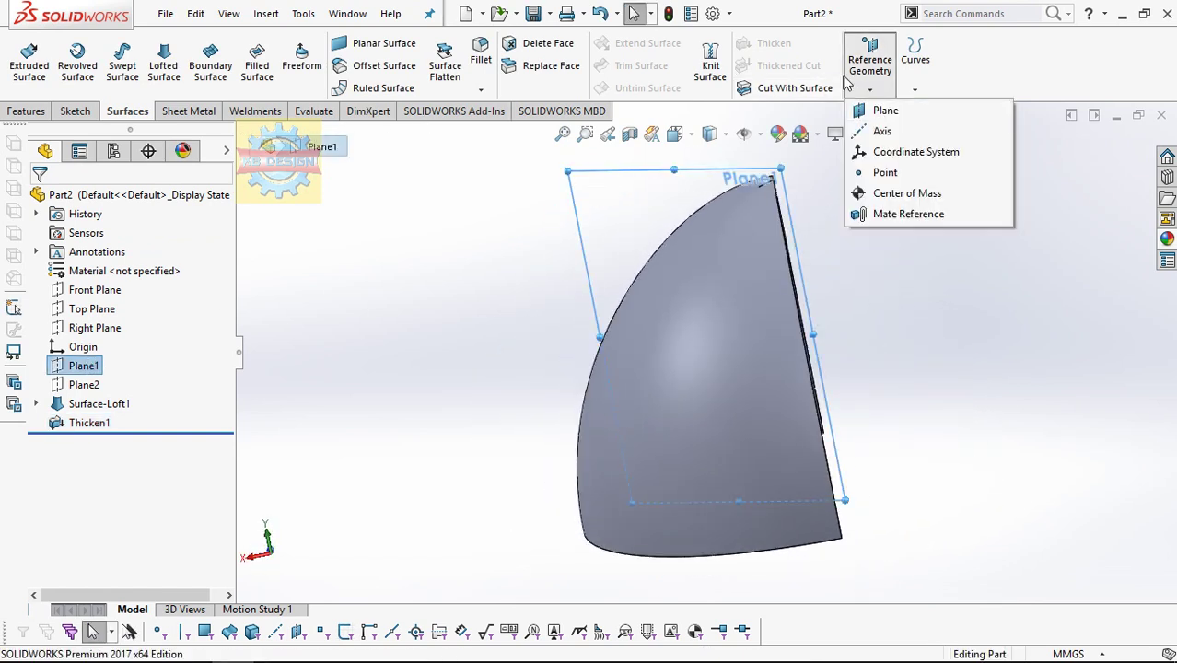
{"action": "left_click", "coordinate": [914, 89]}
{"action": "left_click", "coordinate": [932, 131]}
{"action": "middle_click_drag", "start_coordinate": [847, 226], "coordinate": [879, 247]}
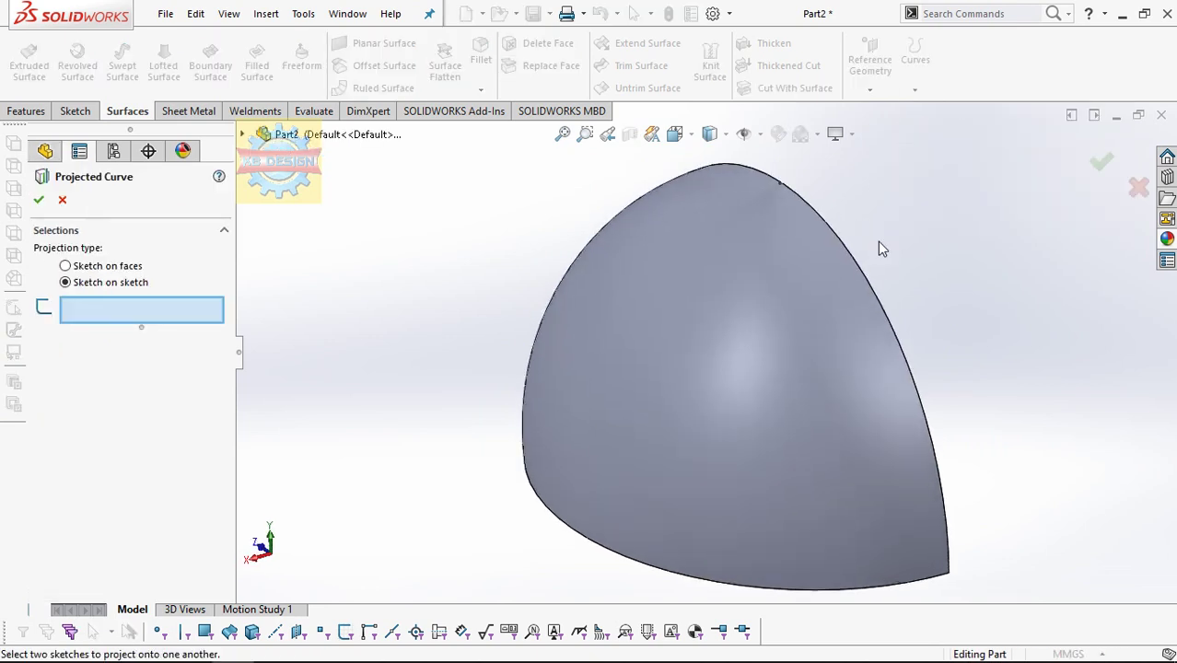
{"action": "left_click", "coordinate": [62, 201]}
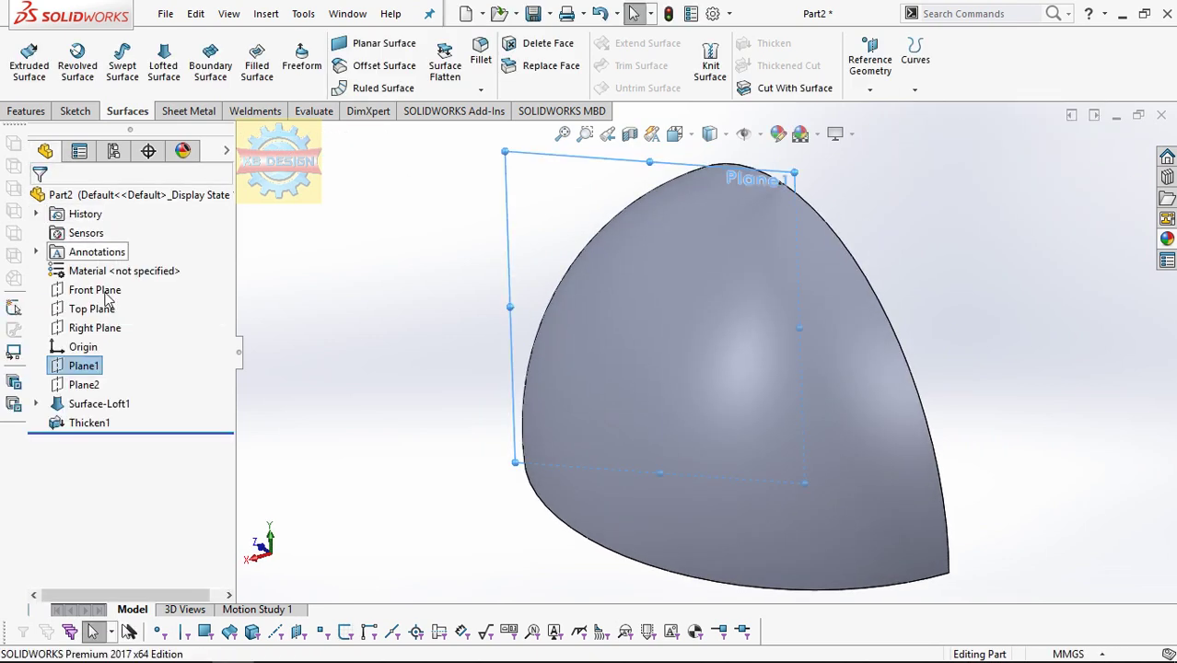
{"action": "left_click", "coordinate": [915, 81]}
{"action": "left_click", "coordinate": [931, 108]}
{"action": "left_click", "coordinate": [750, 214]}
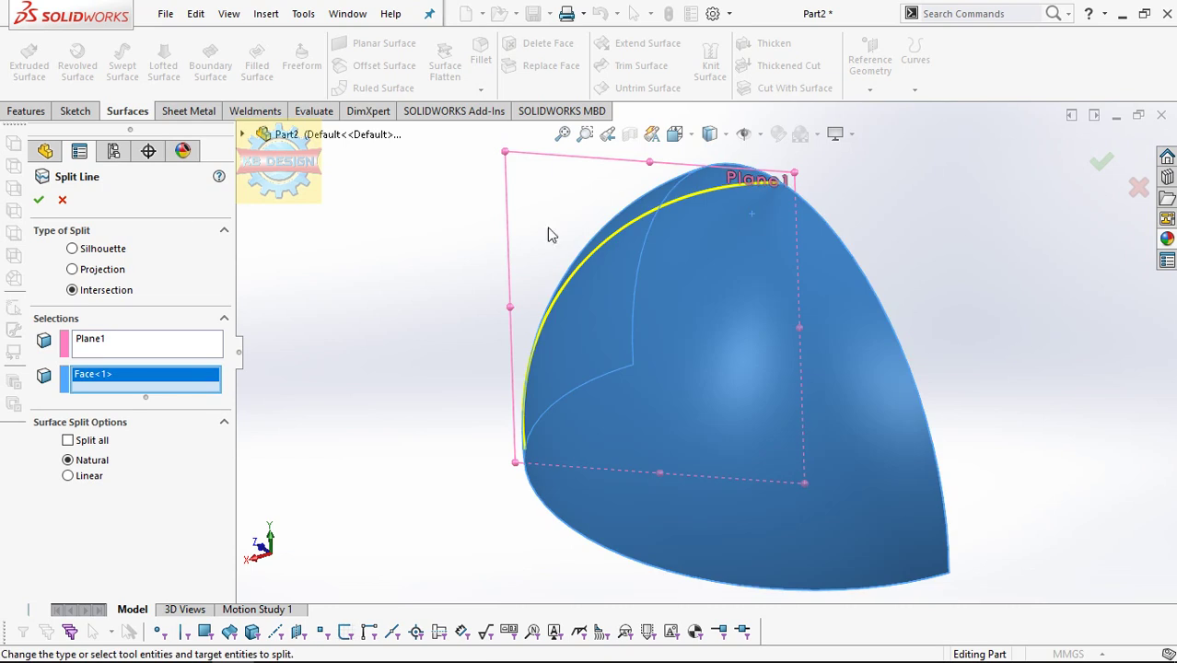
{"action": "left_click", "coordinate": [38, 200]}
- Split the dome face along Plane2 to create Split Line2
{"action": "left_click", "coordinate": [84, 384]}
{"action": "left_click", "coordinate": [915, 82]}
{"action": "left_click", "coordinate": [947, 111]}
{"action": "left_click", "coordinate": [772, 289]}
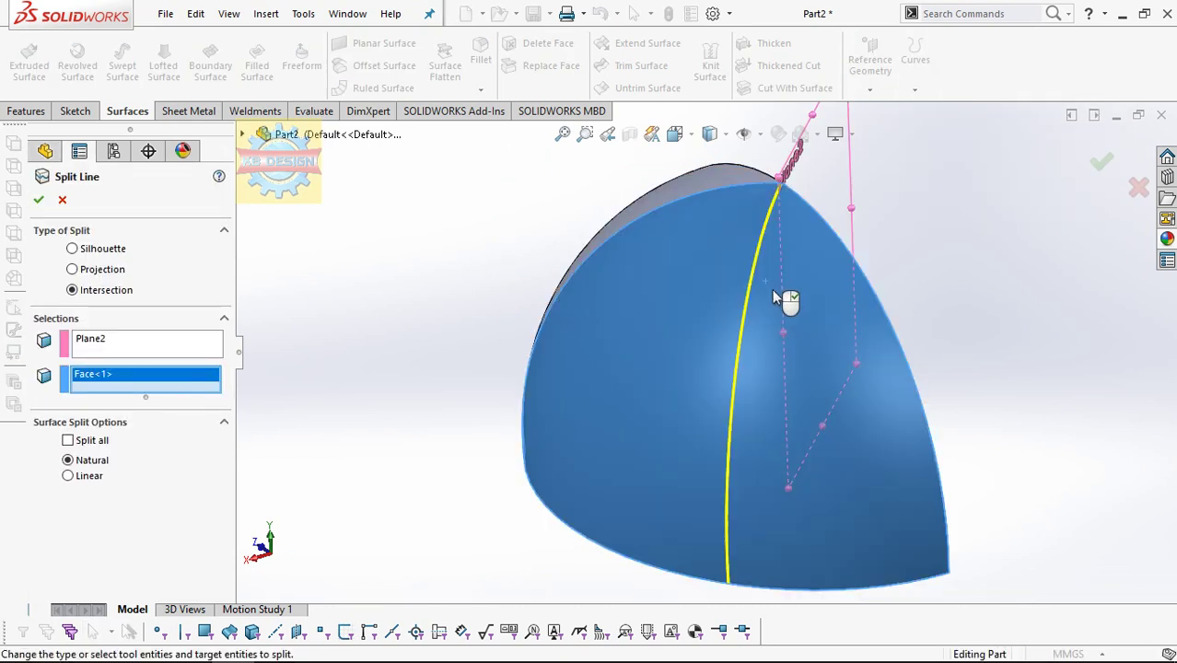
{"action": "left_click", "coordinate": [41, 199]}
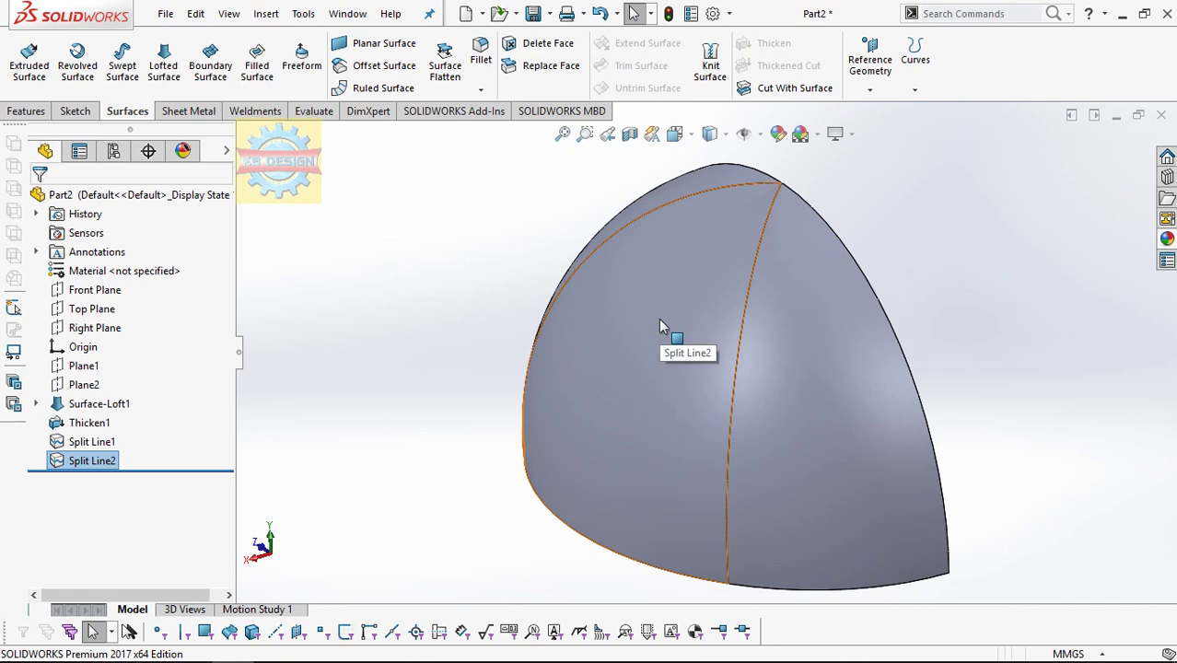
{"action": "left_click", "coordinate": [41, 110]}
- Mirror the split dome body across the Right Plane, creating Mirror1
{"action": "left_click", "coordinate": [608, 89]}
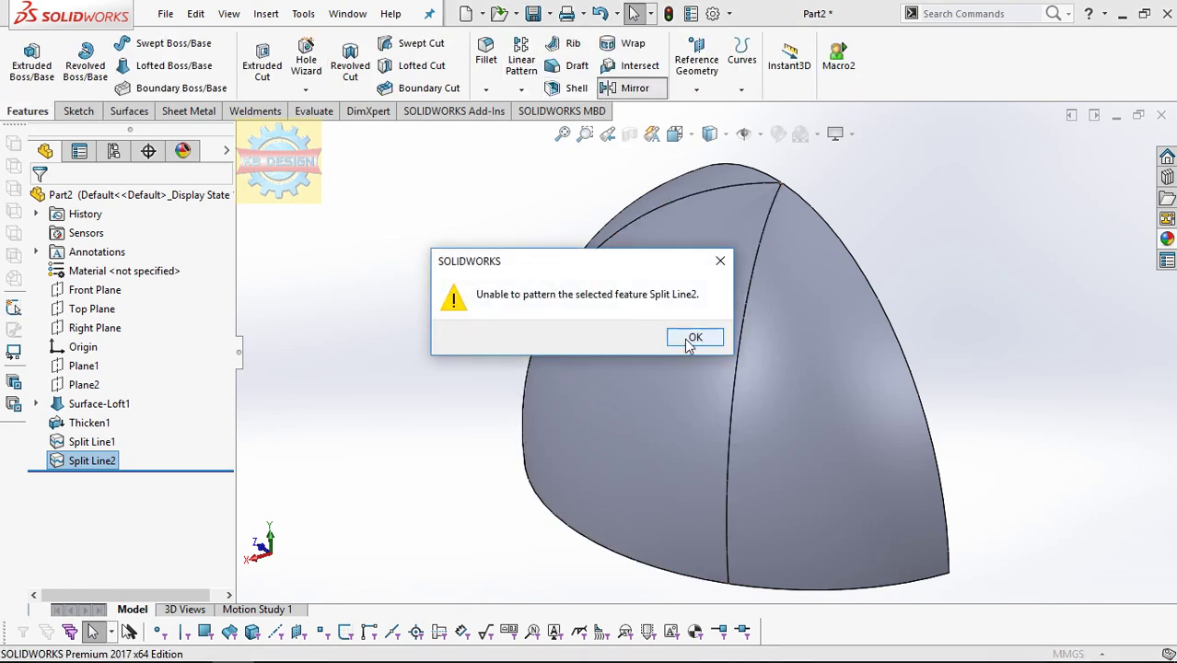
{"action": "left_click", "coordinate": [693, 338]}
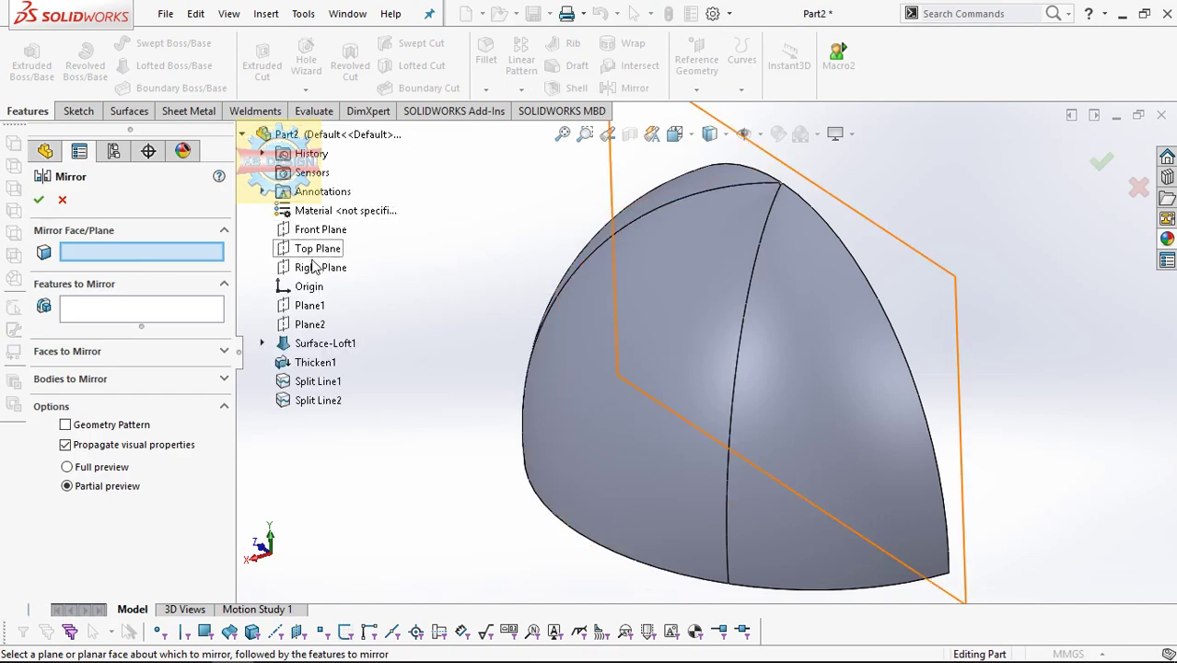
{"action": "left_click", "coordinate": [306, 269]}
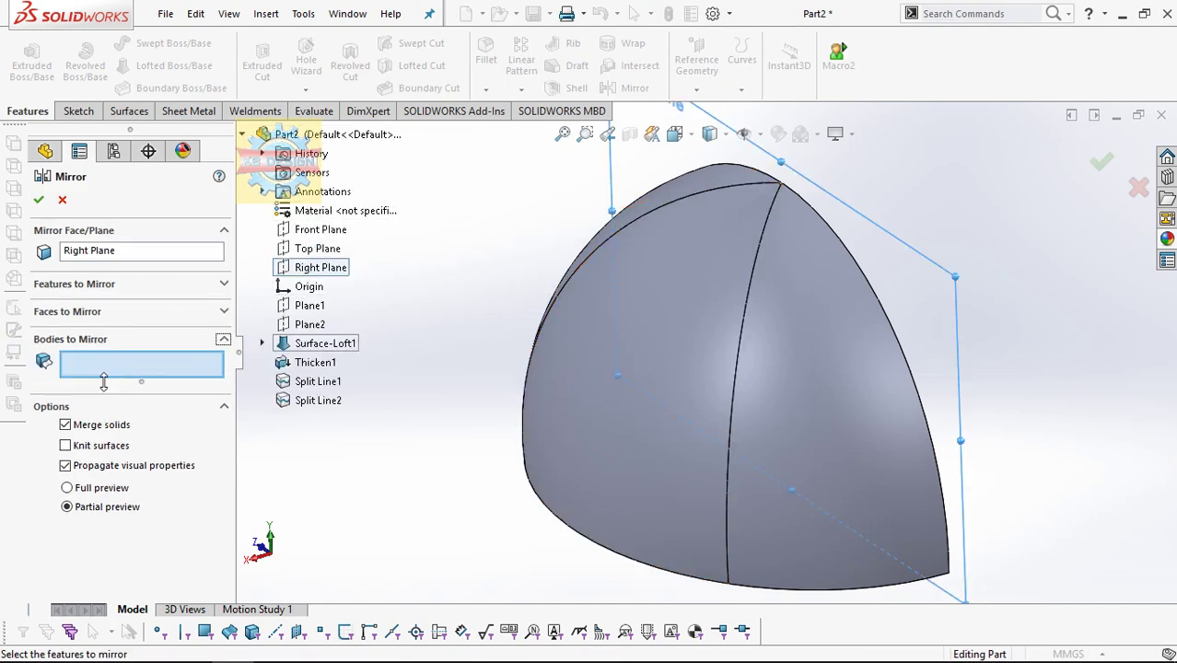
{"action": "left_click", "coordinate": [608, 422]}
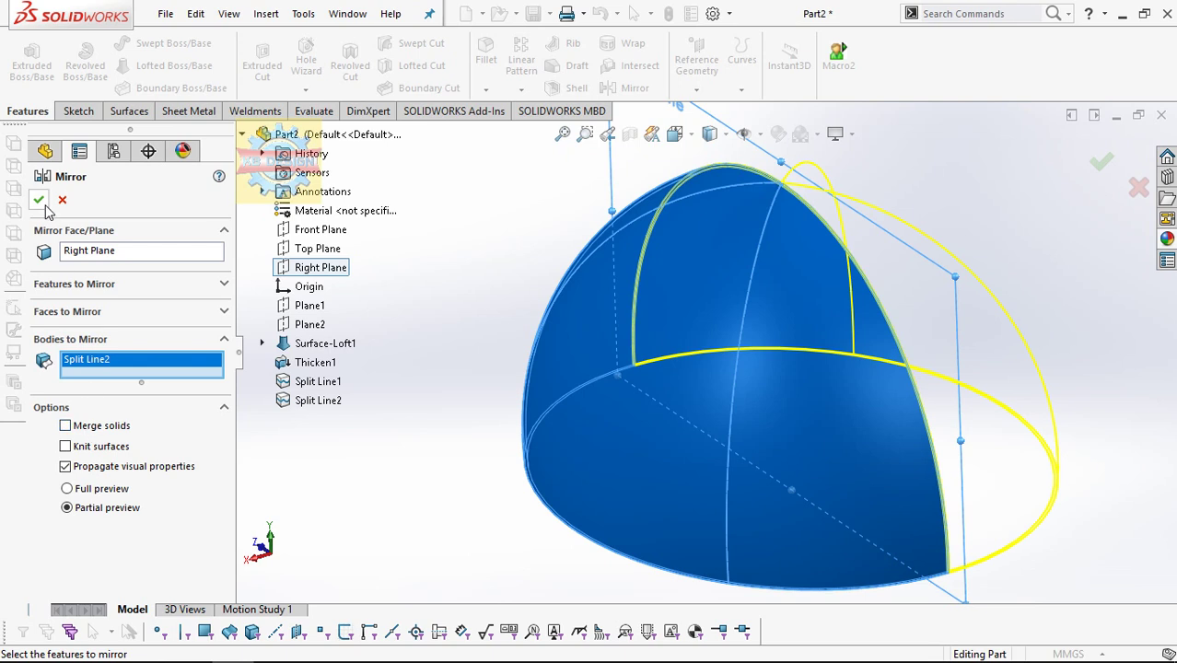
{"action": "left_click", "coordinate": [38, 200]}
{"action": "mouse_move", "coordinate": [549, 263]}
{"action": "middle_mouse_down"}
{"action": "mouse_move", "coordinate": [819, 400]}
{"action": "mouse_move", "coordinate": [808, 293]}
{"action": "middle_mouse_up"}
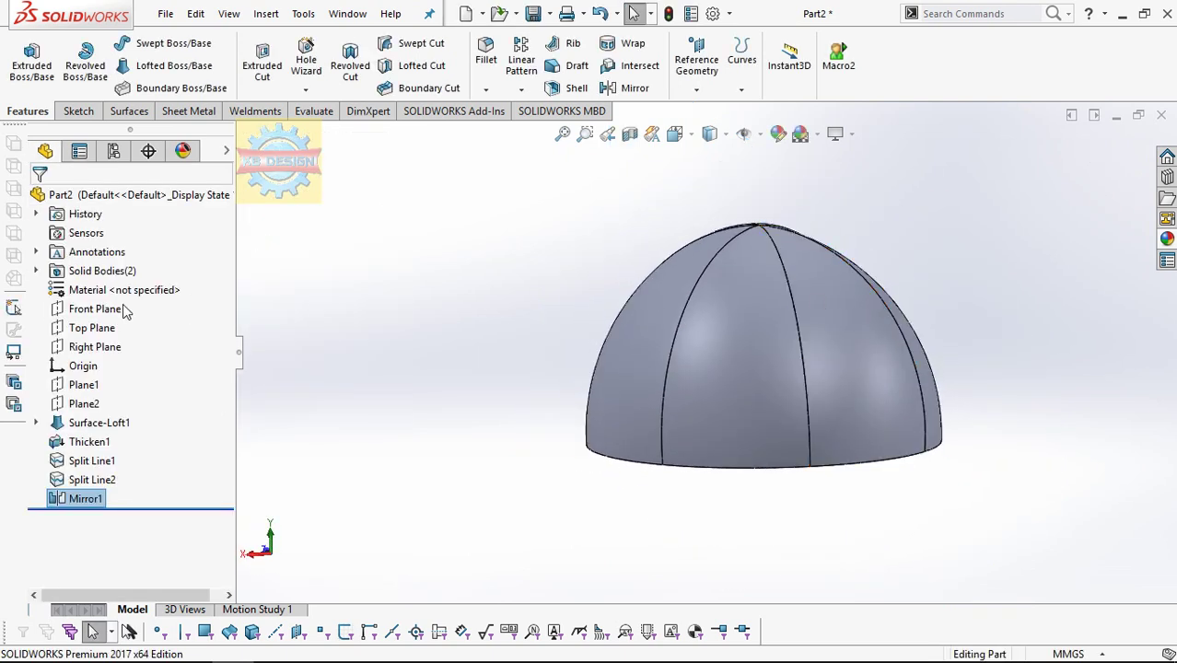
{"action": "left_click", "coordinate": [101, 347]}
- On the Right Plane, draw a line down and outward from the dome's base edge
{"action": "left_click", "coordinate": [115, 326]}
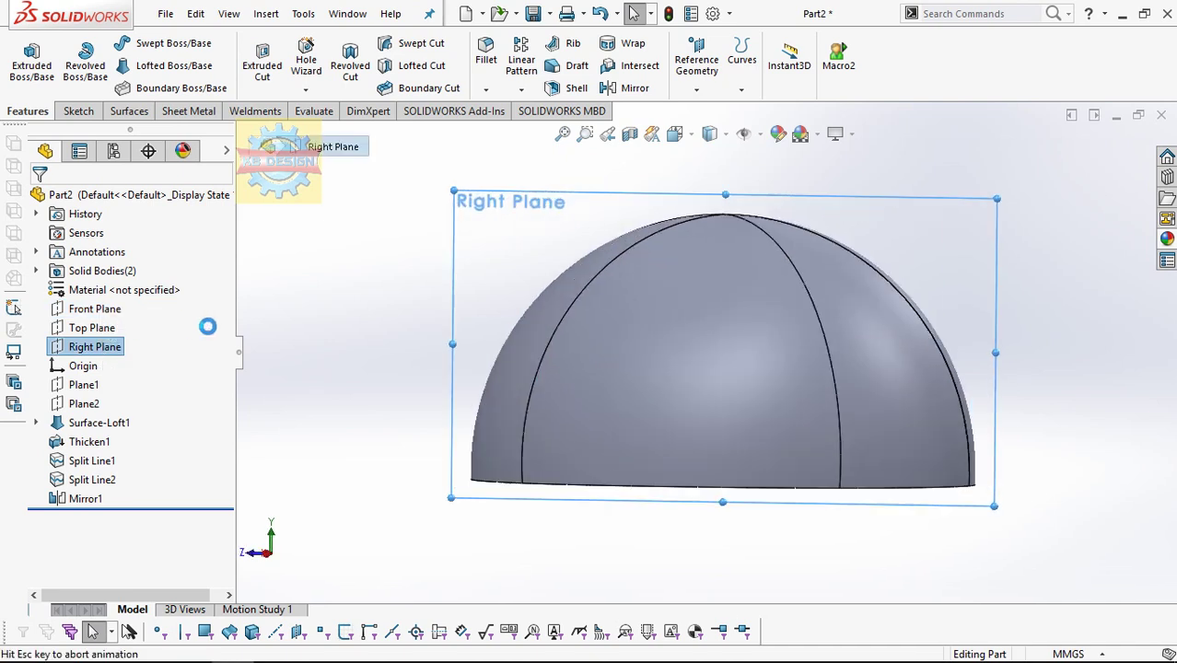
{"action": "left_click", "coordinate": [113, 43]}
{"action": "left_click", "coordinate": [970, 491]}
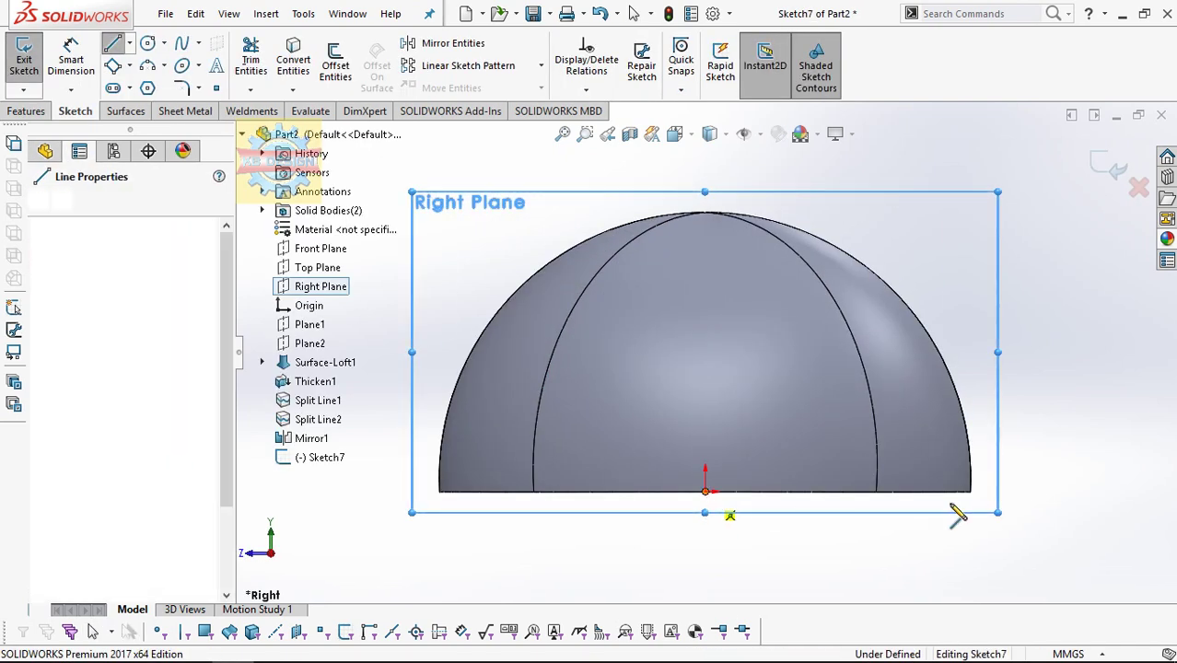
{"action": "left_click", "coordinate": [1077, 563]}
- Dimension the line to 60 mm long at 145° to the base, then exit Sketch7
{"action": "left_click", "coordinate": [71, 57]}
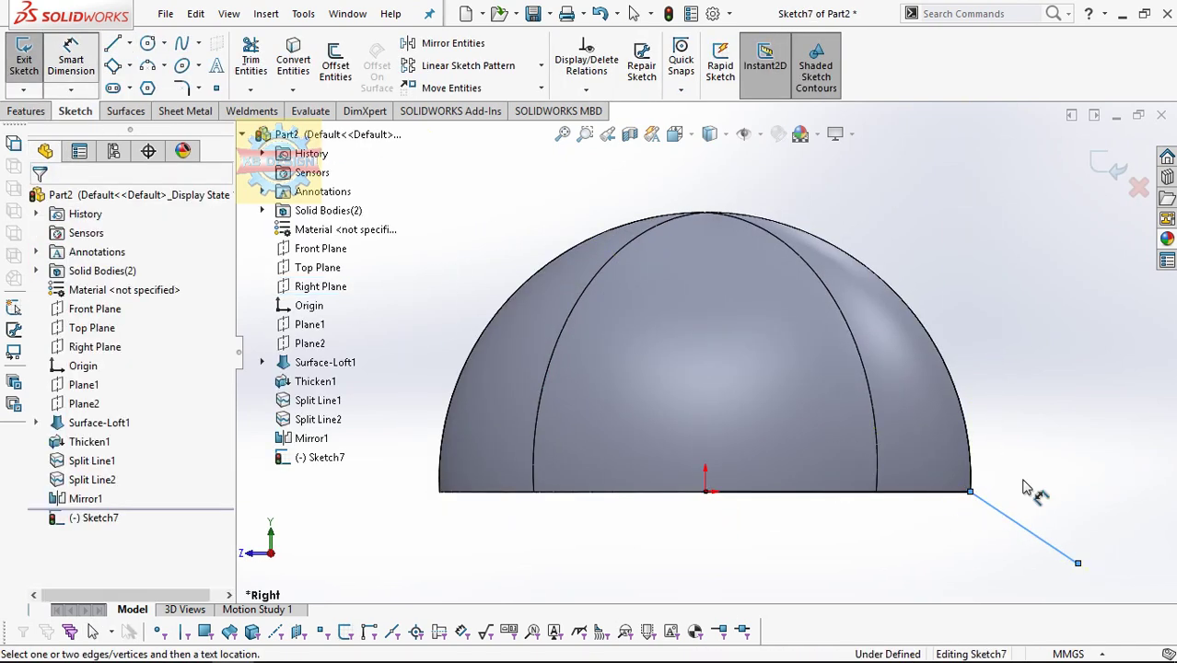
{"action": "left_click", "coordinate": [1037, 536]}
{"action": "left_click", "coordinate": [1061, 542]}
{"action": "type", "text": "60"}
{"action": "key", "text": "Return"}
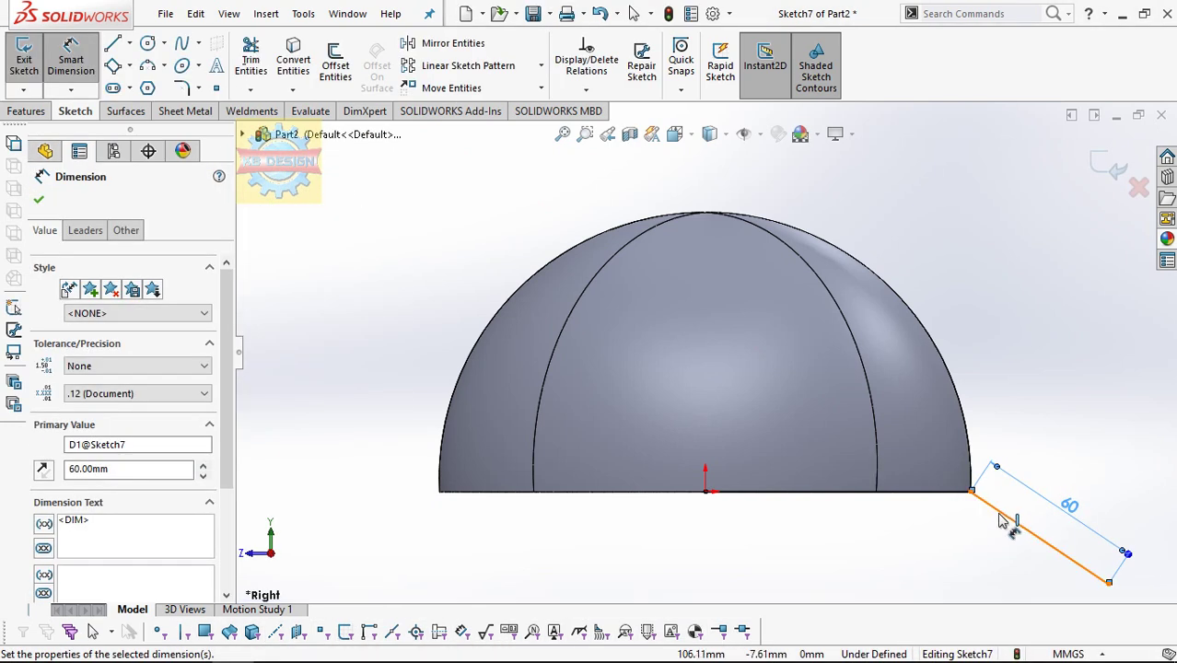
{"action": "left_click", "coordinate": [1006, 515]}
{"action": "left_click", "coordinate": [933, 492]}
{"action": "left_click", "coordinate": [964, 541]}
{"action": "type", "text": "145"}
{"action": "key", "text": "Return"}
{"action": "key", "text": "Escape"}
{"action": "left_click", "coordinate": [27, 61]}
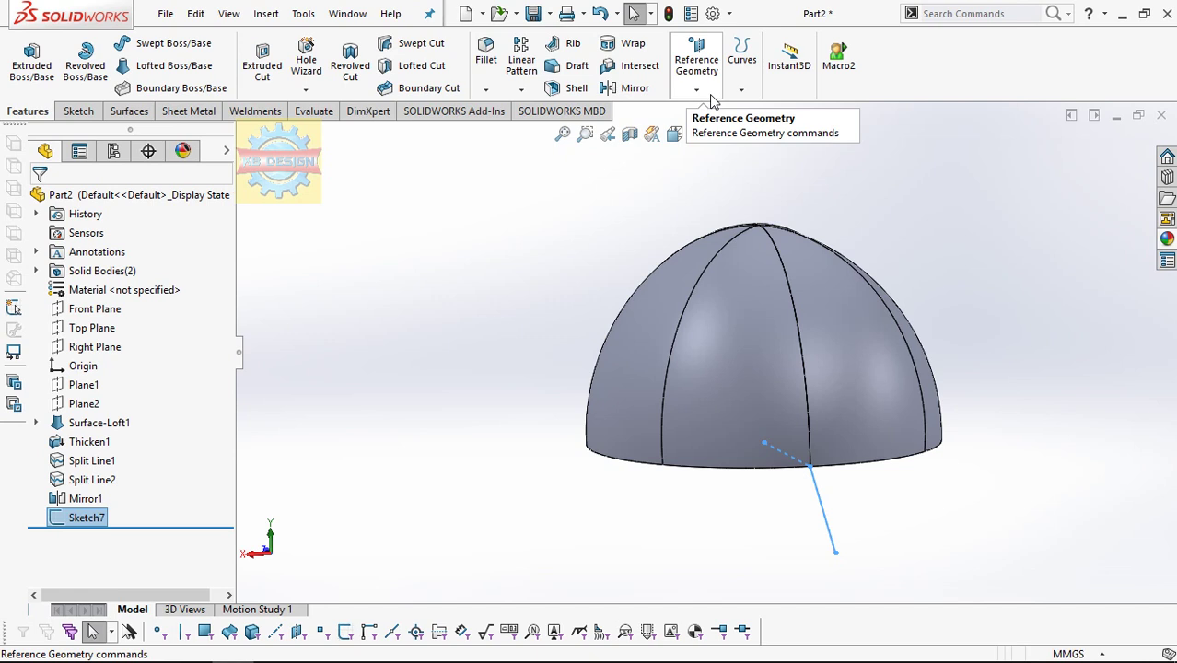
- Create Plane3 through the 60 mm line, perpendicular to the Right Plane
{"action": "left_click", "coordinate": [709, 95]}
{"action": "left_click", "coordinate": [707, 111]}
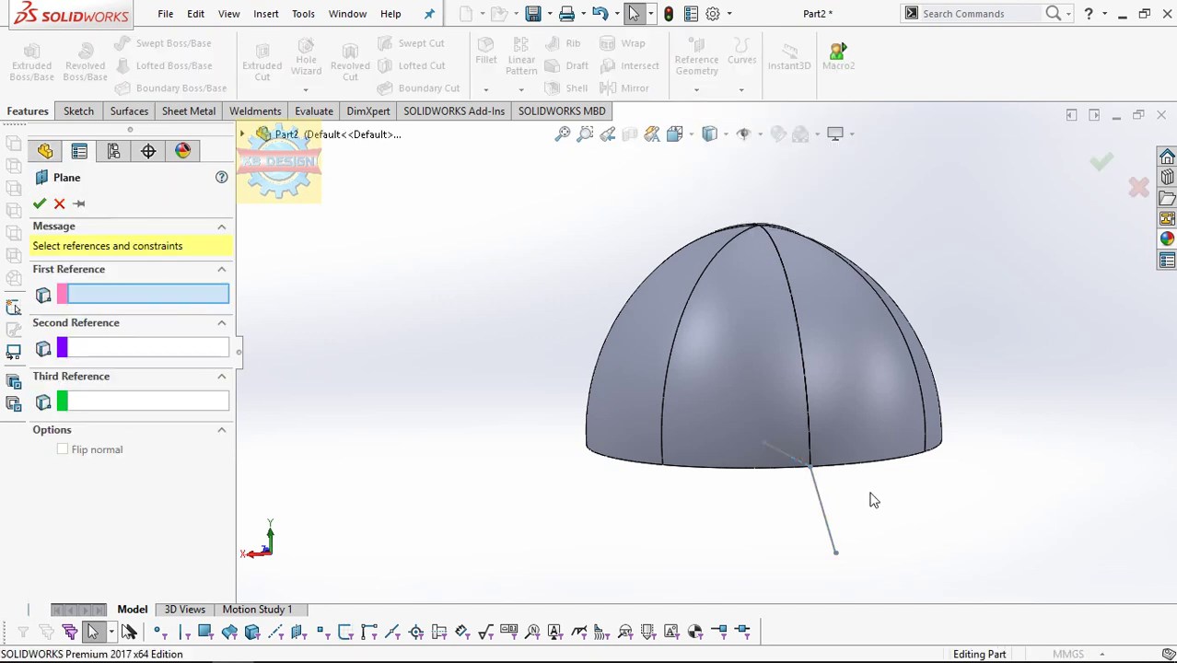
{"action": "left_click", "coordinate": [821, 505]}
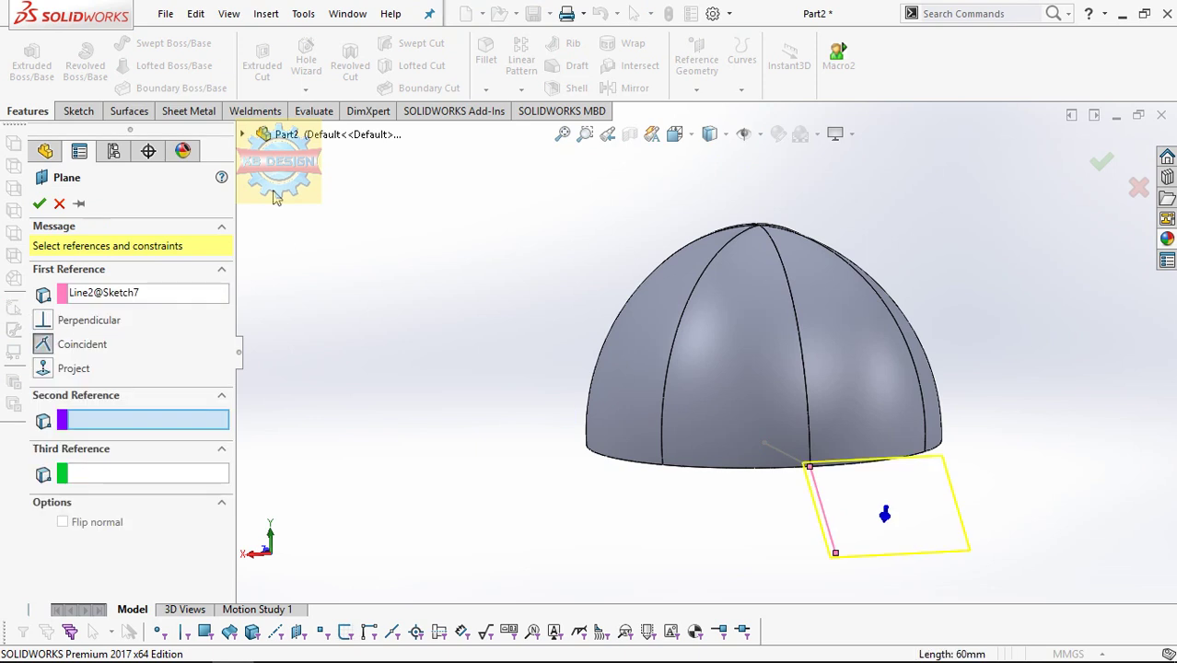
{"action": "left_click", "coordinate": [244, 136]}
{"action": "left_click", "coordinate": [320, 287]}
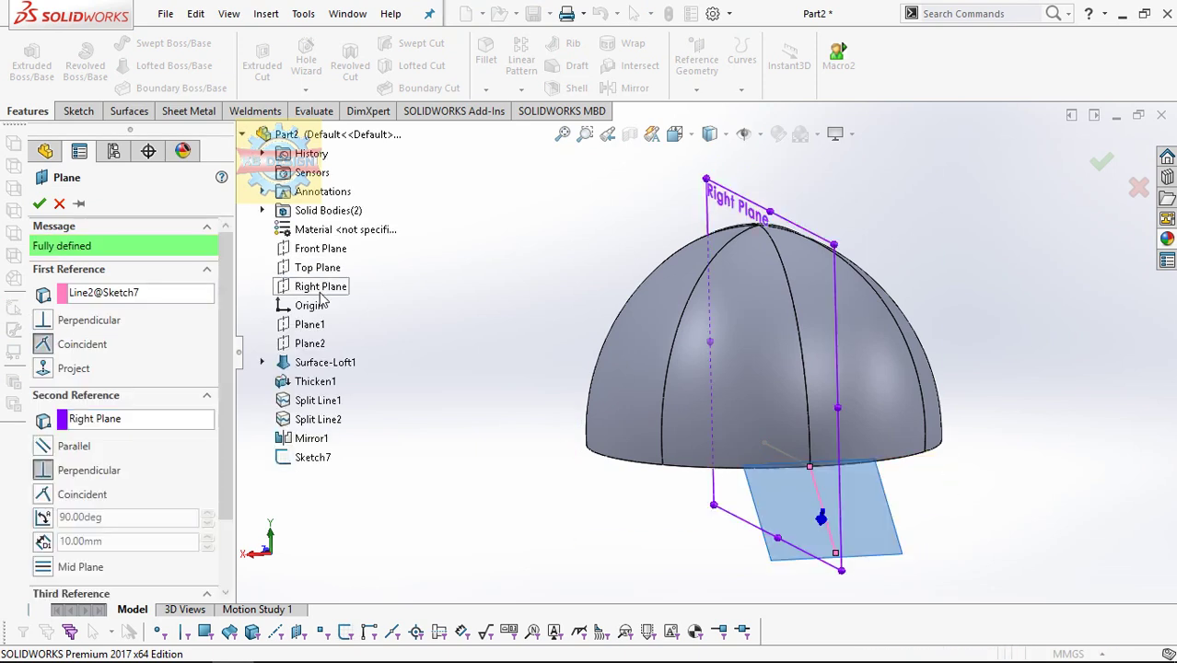
{"action": "left_click", "coordinate": [40, 204]}
- Open a new sketch on Plane3 and flip the view to face it
{"action": "left_click", "coordinate": [76, 111]}
{"action": "left_click", "coordinate": [34, 72]}
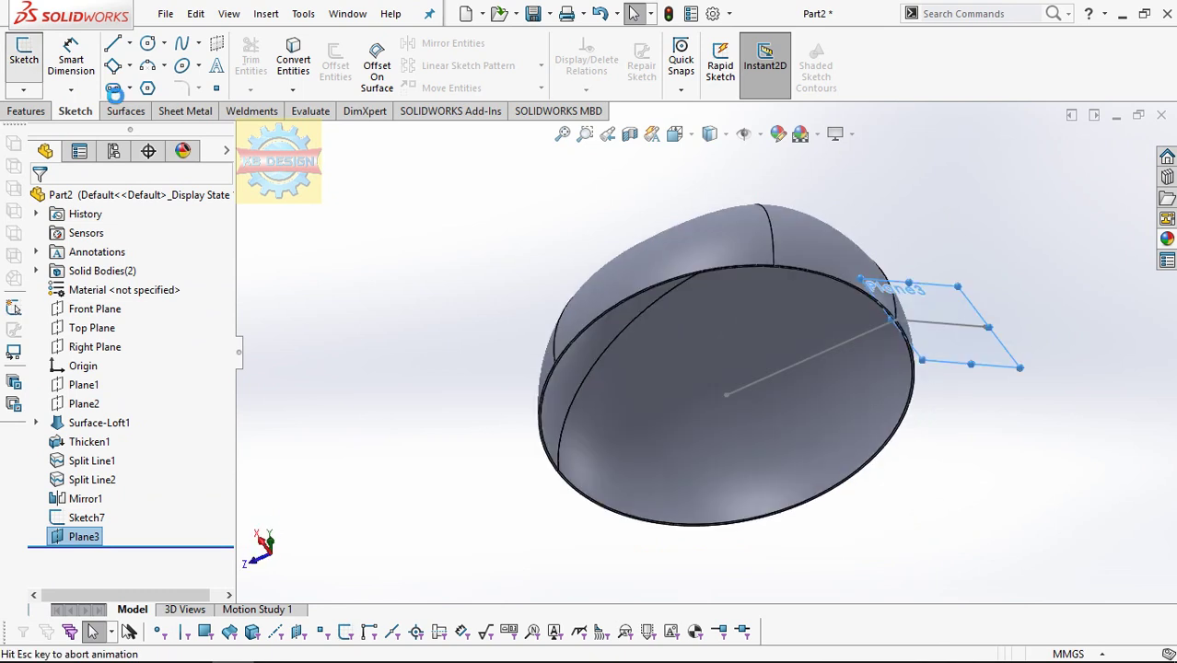
{"action": "key", "text": "ctrl+8"}
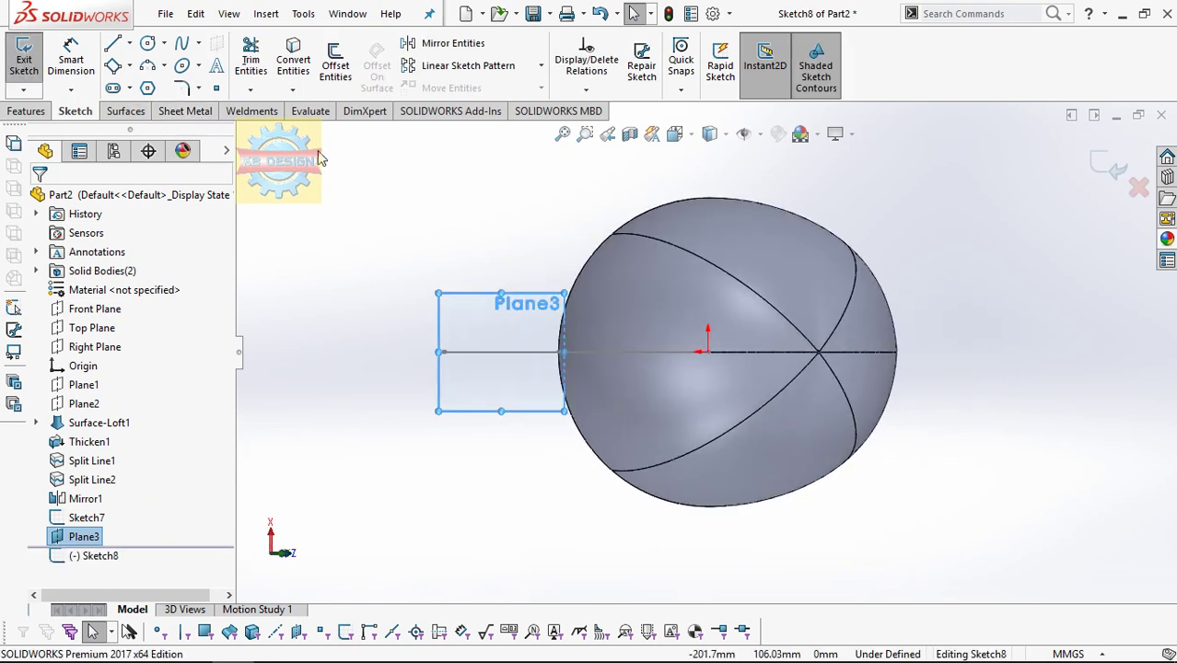
- Draw a 3-point arc on Plane3 with endpoints above and below
{"action": "left_click", "coordinate": [148, 66]}
{"action": "left_click", "coordinate": [441, 474]}
{"action": "left_click", "coordinate": [428, 239]}
{"action": "left_click", "coordinate": [414, 355]}
- Make the arc's endpoints vertical and its centre point horizontal with the origin
{"action": "left_click", "coordinate": [585, 89]}
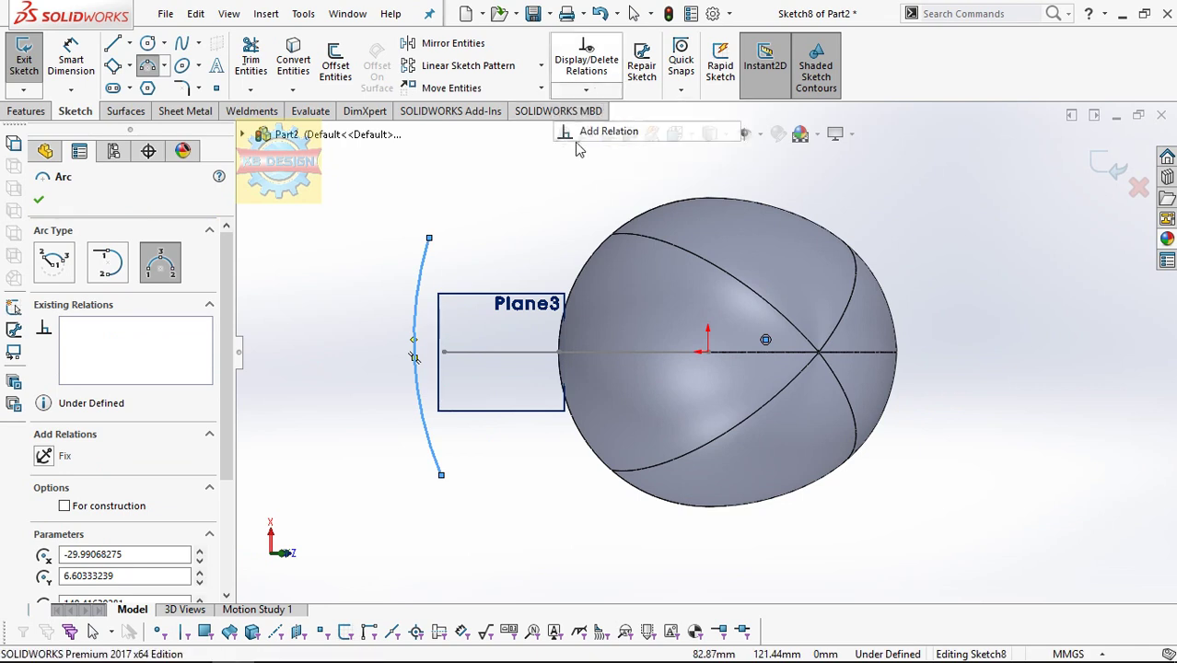
{"action": "left_click", "coordinate": [589, 128]}
{"action": "right_click", "coordinate": [109, 281]}
{"action": "left_click", "coordinate": [110, 281]}
{"action": "left_click", "coordinate": [428, 239]}
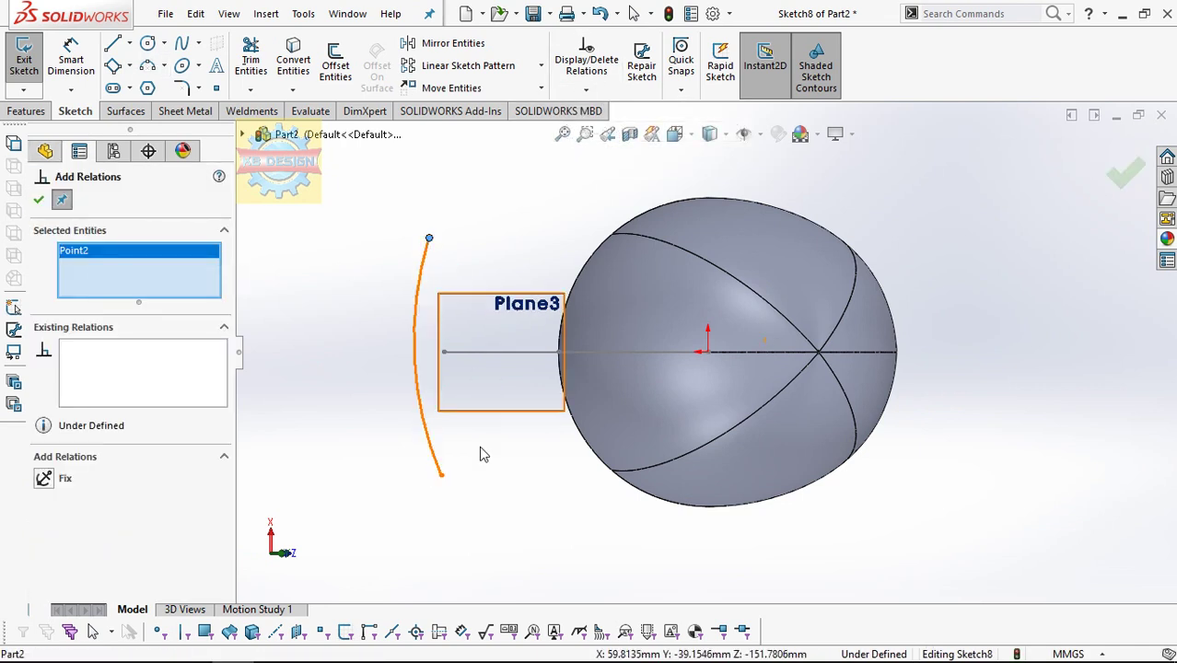
{"action": "left_click", "coordinate": [441, 476]}
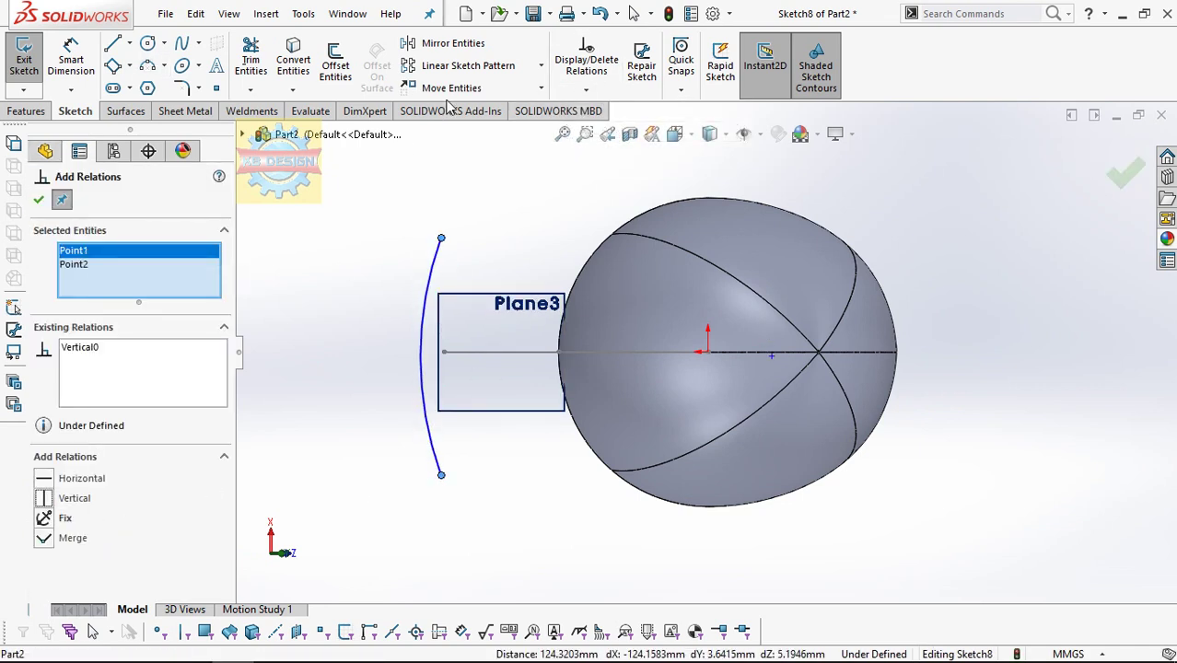
{"action": "left_click", "coordinate": [590, 88]}
{"action": "left_click", "coordinate": [594, 131]}
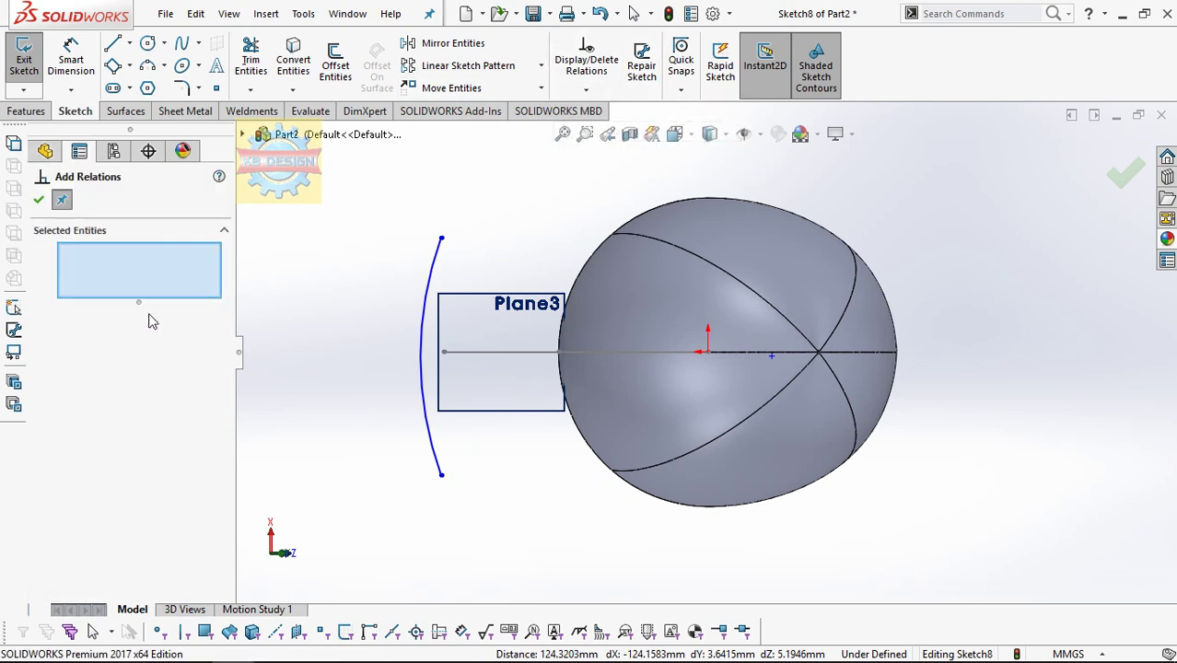
{"action": "left_click", "coordinate": [772, 358]}
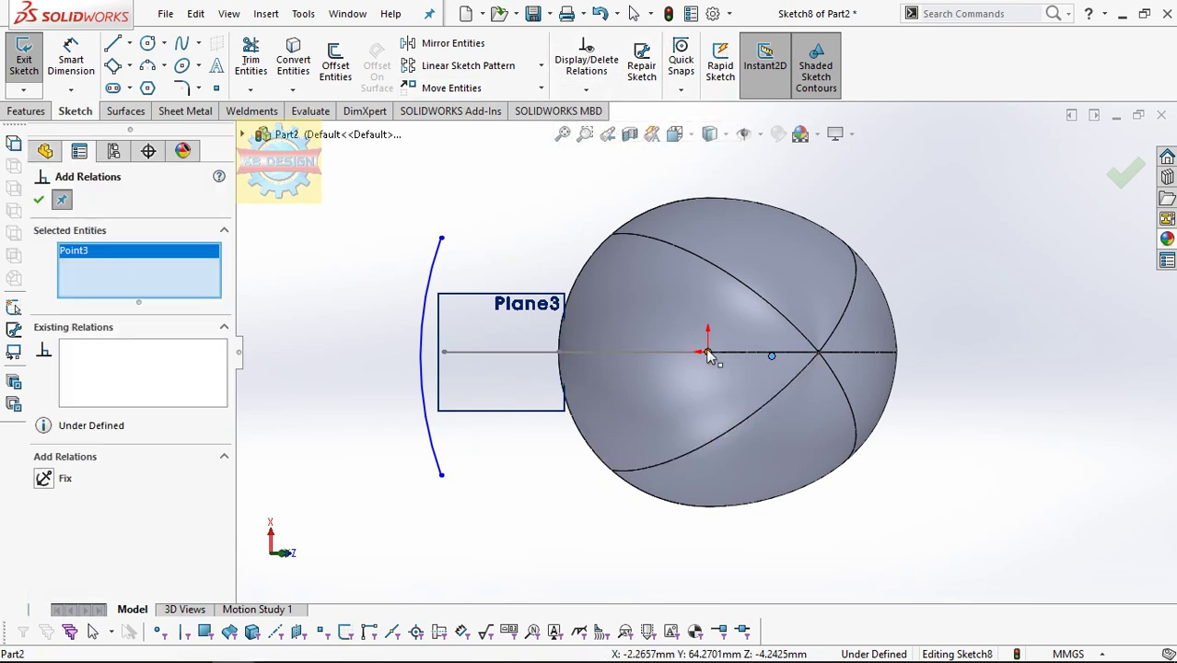
{"action": "left_click", "coordinate": [707, 353]}
{"action": "left_click", "coordinate": [44, 479]}
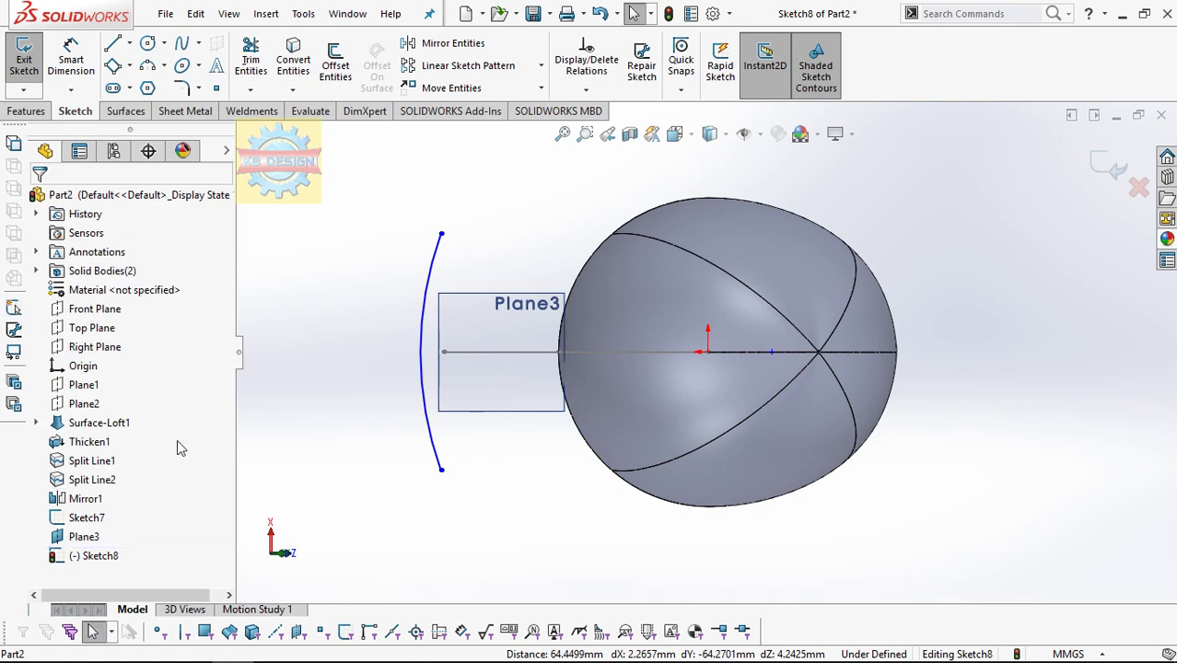
- Add a Midpoint relation centring the arc on the angled line's end point
{"action": "left_click", "coordinate": [589, 88]}
{"action": "left_click", "coordinate": [594, 131]}
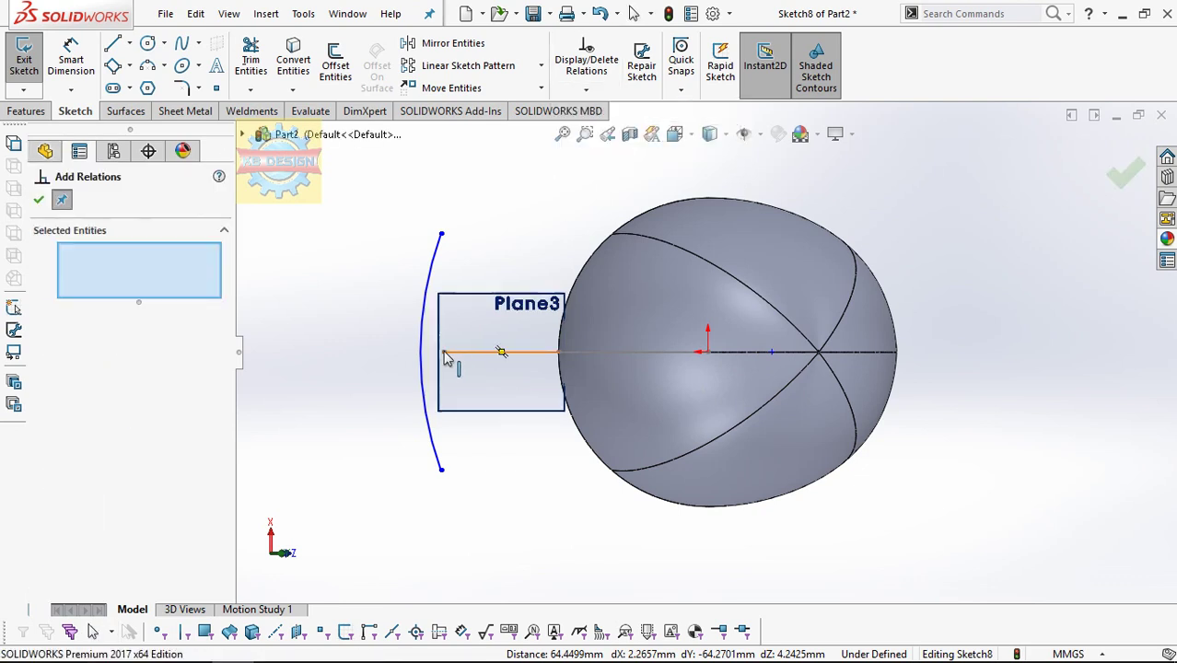
{"action": "left_click", "coordinate": [424, 359]}
{"action": "mouse_move", "coordinate": [443, 358]}
{"action": "middle_mouse_down"}
{"action": "mouse_move", "coordinate": [525, 342]}
{"action": "mouse_move", "coordinate": [449, 368]}
{"action": "middle_mouse_up"}
{"action": "left_click", "coordinate": [443, 358]}
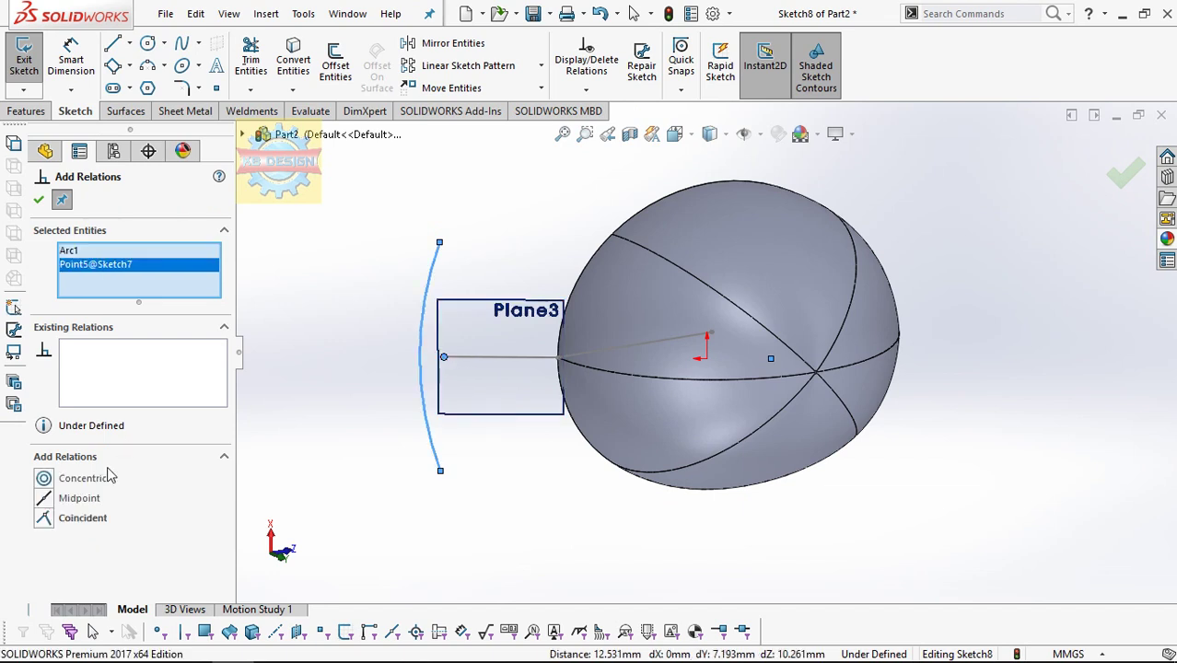
{"action": "left_click", "coordinate": [46, 502]}
- Dimension the arc with a 130 mm span and 10 mm depth
{"action": "left_click", "coordinate": [77, 67]}
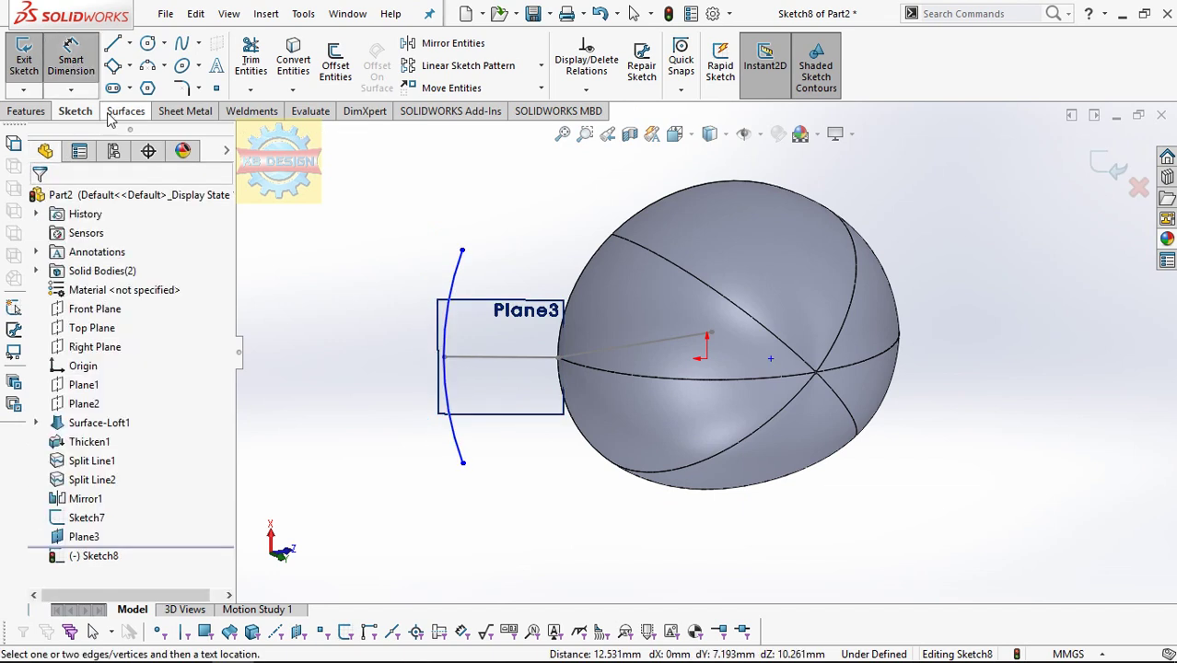
{"action": "left_click", "coordinate": [462, 251]}
{"action": "left_click", "coordinate": [463, 463]}
{"action": "left_click", "coordinate": [396, 434]}
{"action": "type", "text": "13"}
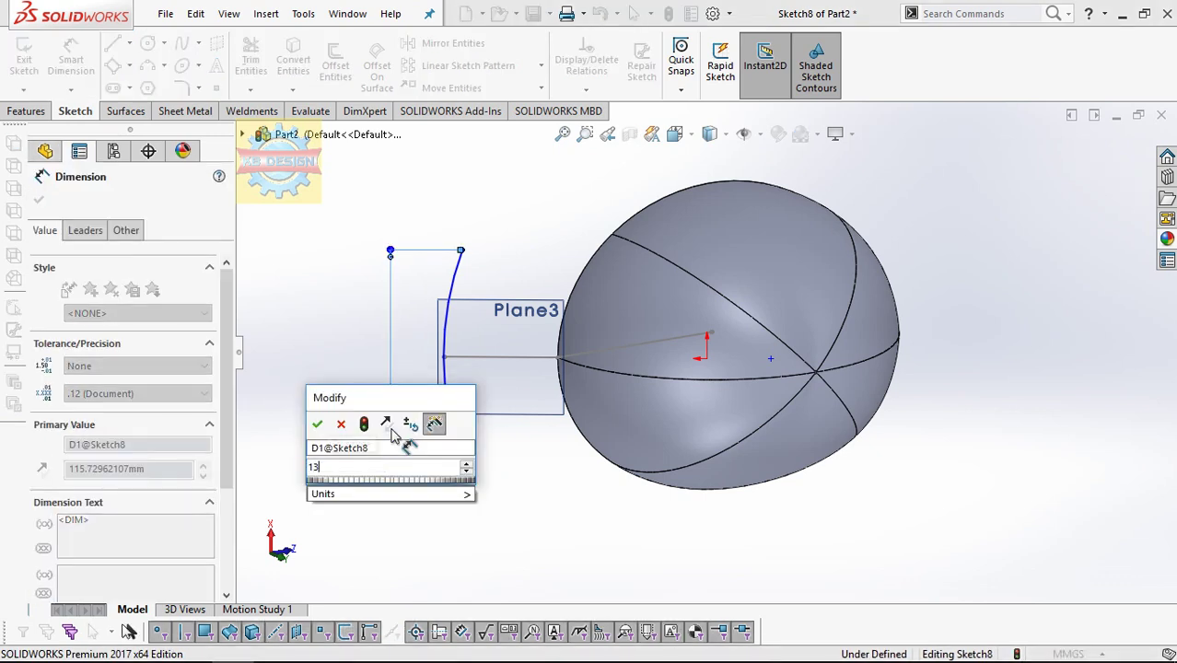
{"action": "key", "text": "Return"}
{"action": "left_click", "coordinate": [467, 237]}
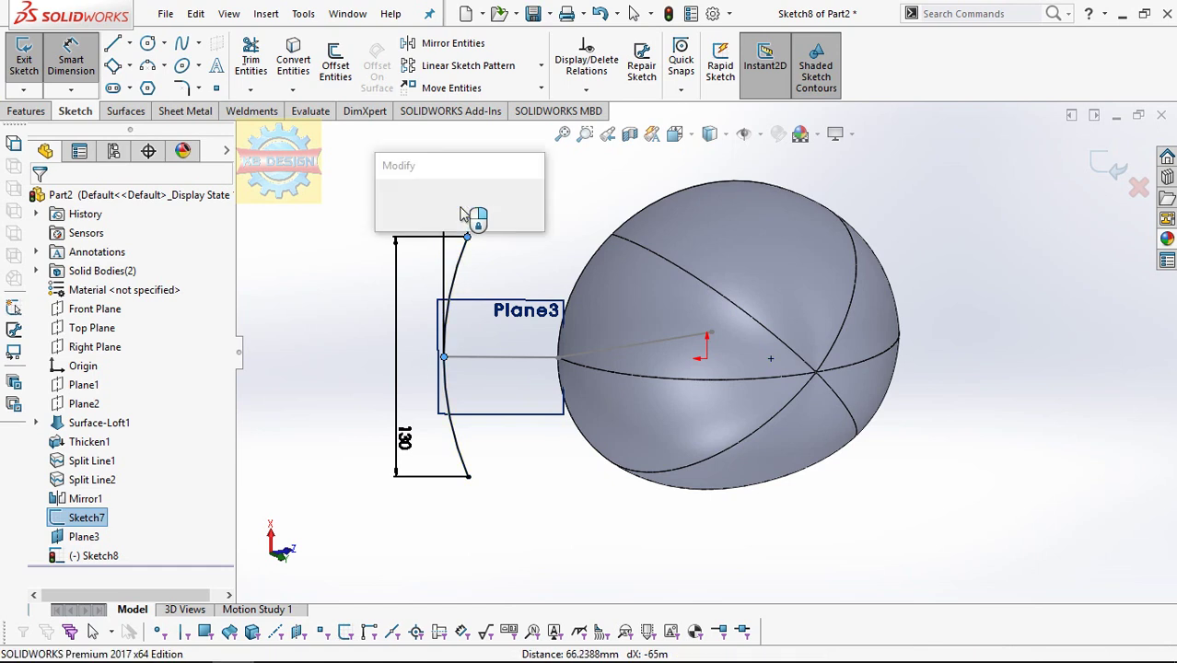
{"action": "left_click", "coordinate": [461, 201]}
{"action": "type", "text": "10"}
{"action": "key", "text": "Return"}
{"action": "left_click", "coordinate": [472, 231]}
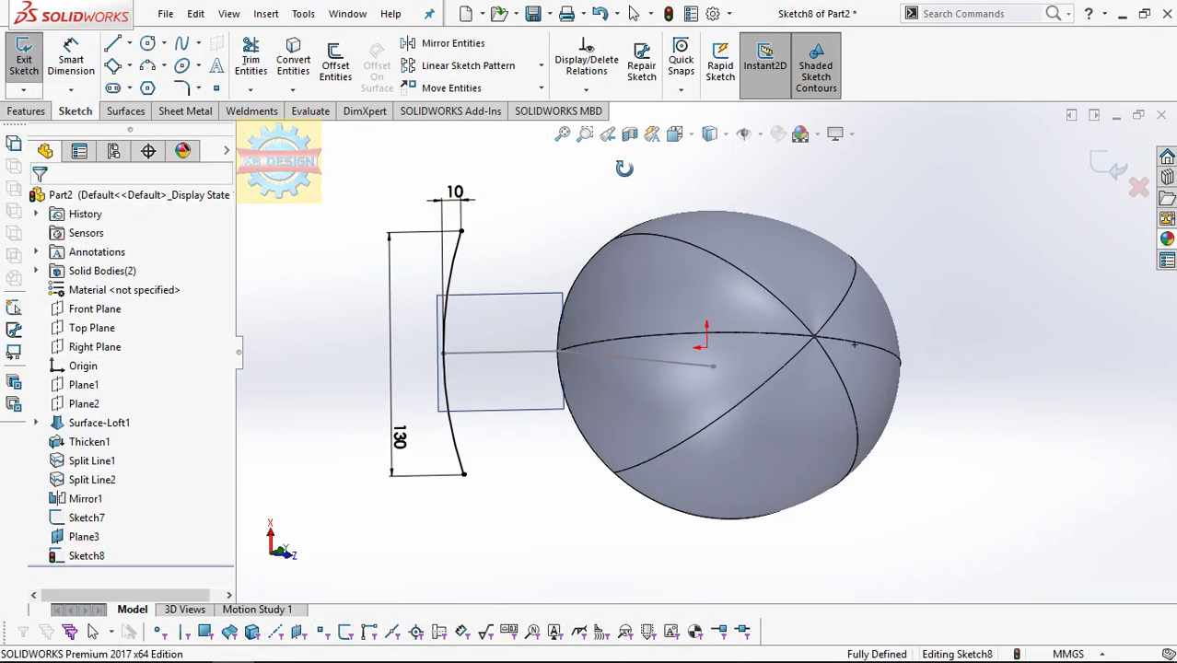
- Relate the arc's two endpoints, exit Sketch8, and hide Plane3
{"action": "left_click", "coordinate": [585, 89]}
{"action": "left_click", "coordinate": [607, 131]}
{"action": "left_click", "coordinate": [461, 231]}
{"action": "left_click", "coordinate": [466, 474]}
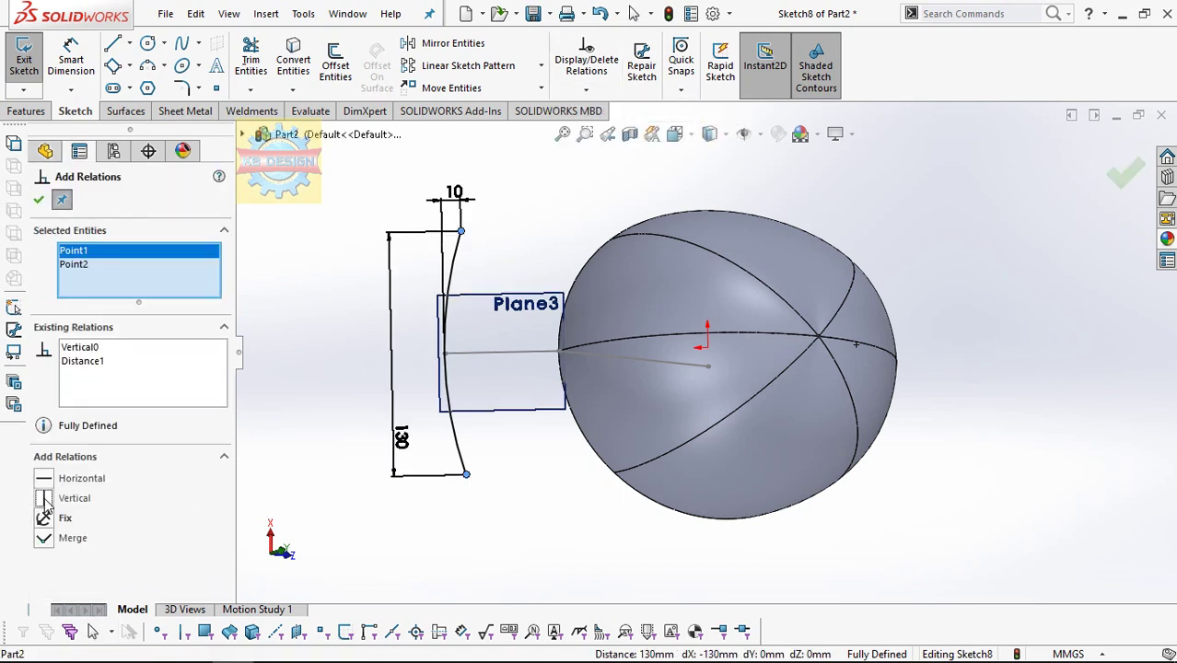
{"action": "left_click", "coordinate": [24, 60]}
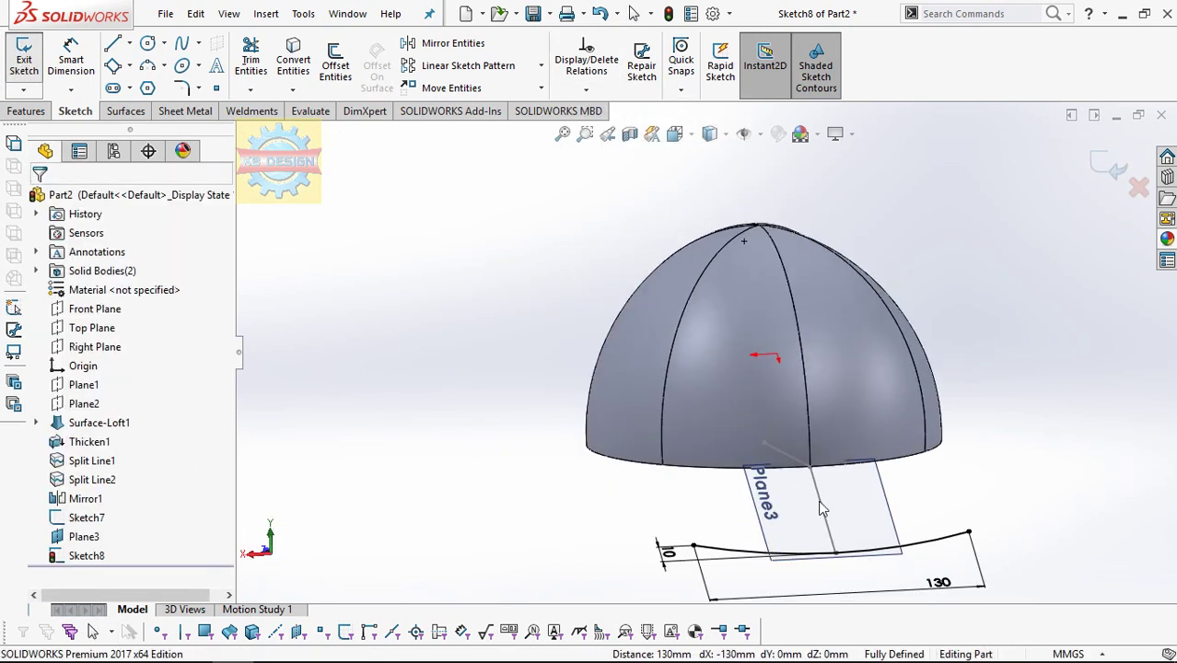
{"action": "left_click", "coordinate": [815, 502]}
{"action": "left_click", "coordinate": [893, 452]}
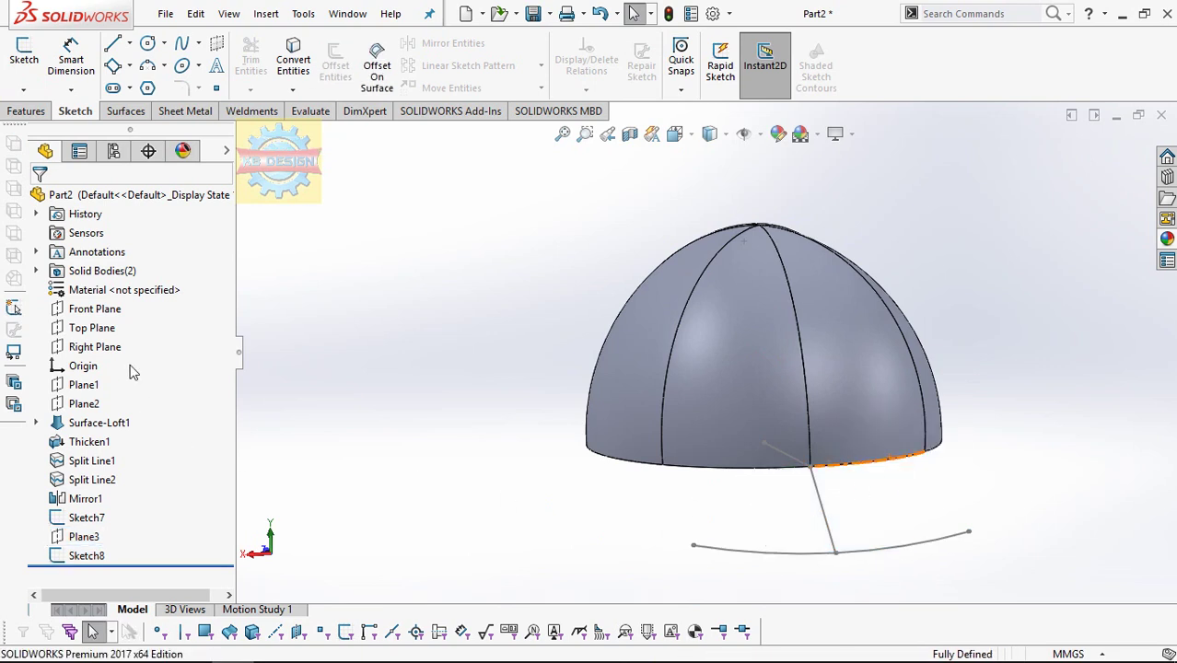
- Start a sketch on the Front Plane, viewed from the back, and draw a 3-point arc
{"action": "left_click", "coordinate": [94, 308]}
{"action": "left_click", "coordinate": [110, 271]}
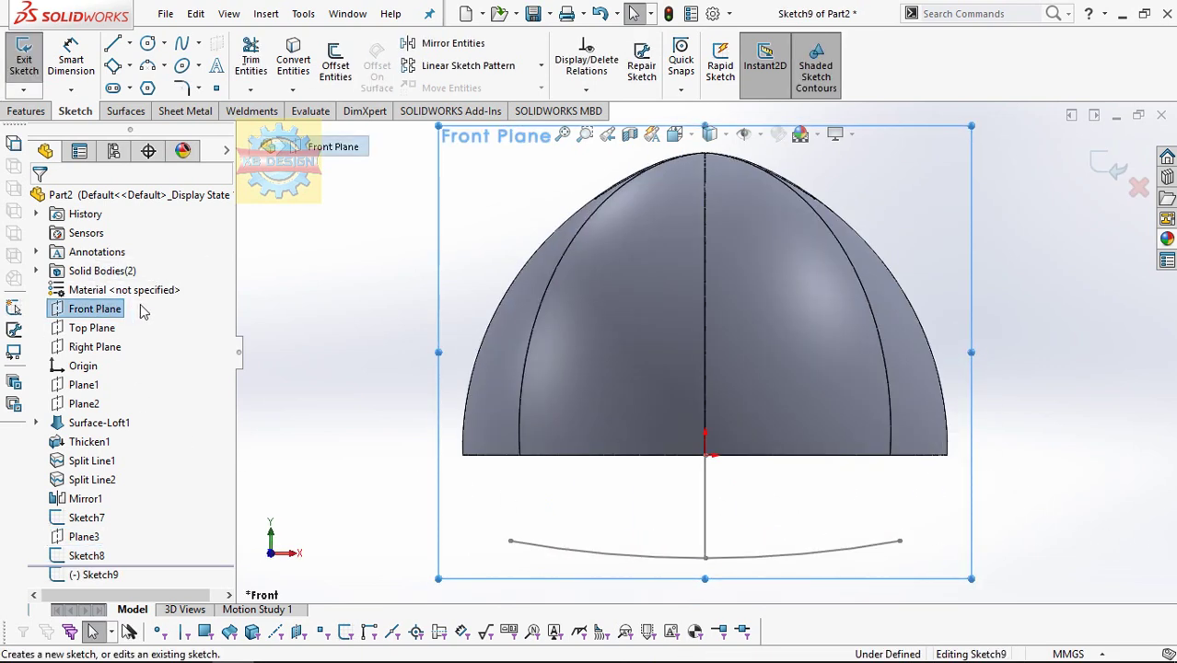
{"action": "key", "text": "ctrl+8"}
{"action": "left_click", "coordinate": [145, 70]}
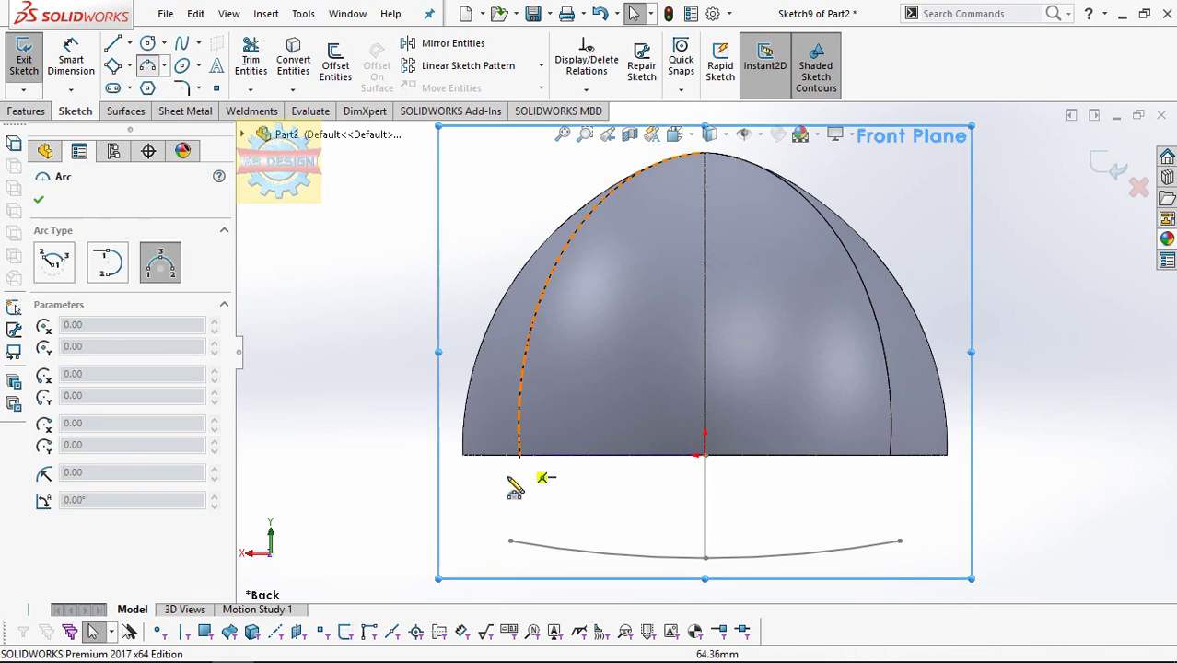
{"action": "left_click", "coordinate": [510, 540]}
{"action": "left_click", "coordinate": [898, 516]}
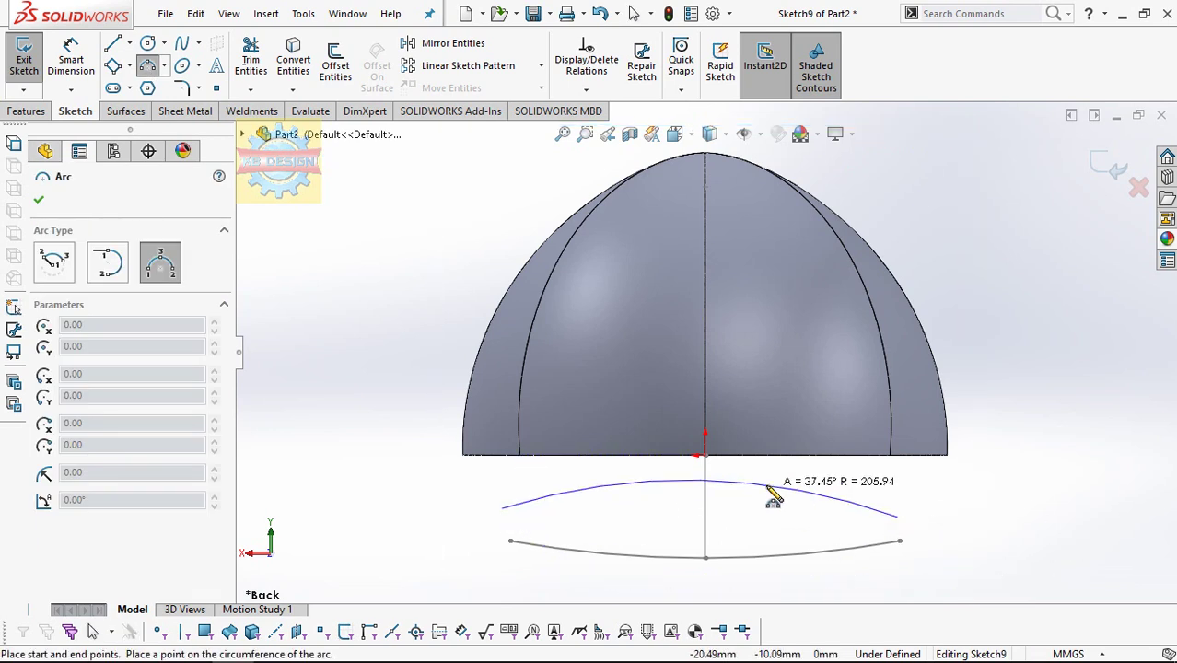
{"action": "left_click", "coordinate": [700, 480]}
- Make the arc's endpoints horizontal and align its centre vertically with the origin
{"action": "left_click", "coordinate": [586, 90]}
{"action": "right_click", "coordinate": [140, 276]}
{"action": "left_click", "coordinate": [184, 285]}
{"action": "left_click", "coordinate": [502, 509]}
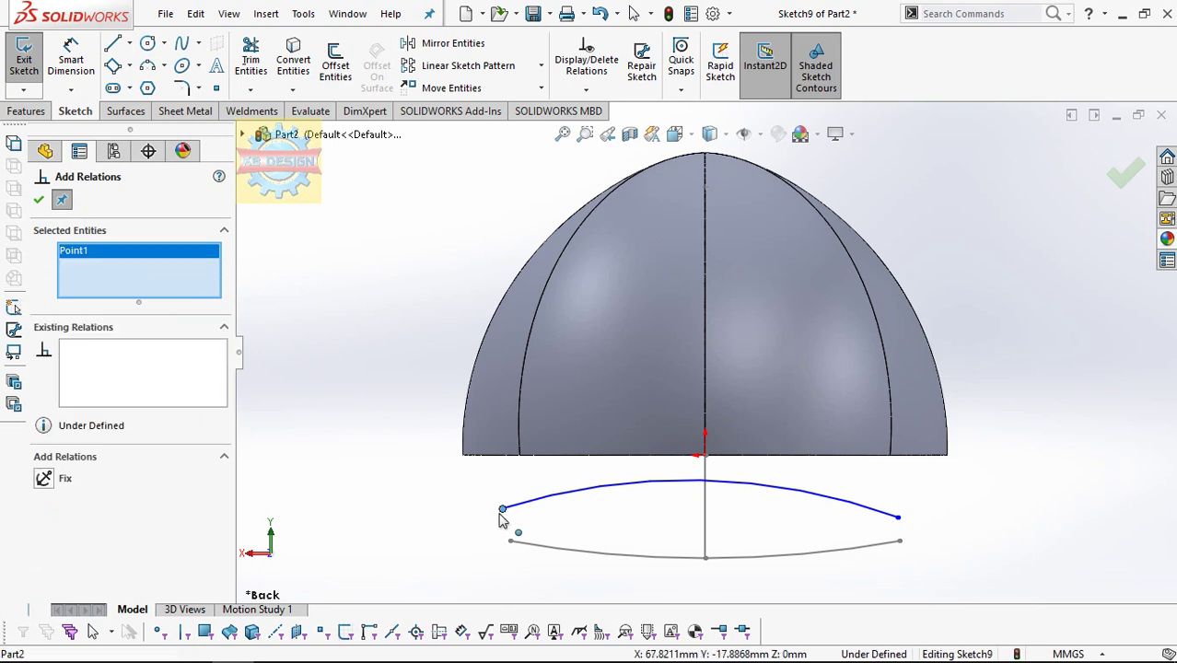
{"action": "left_click", "coordinate": [898, 517]}
{"action": "left_click", "coordinate": [53, 479]}
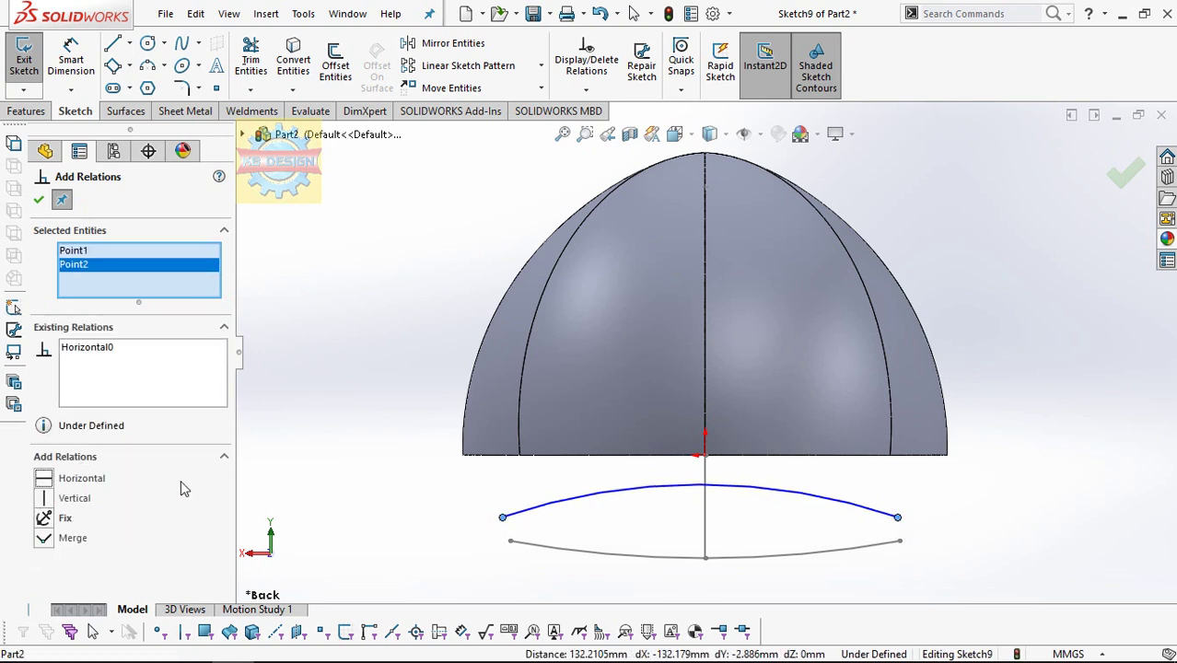
{"action": "key", "text": "Escape"}
{"action": "left_click", "coordinate": [586, 89]}
{"action": "key", "text": "z"}
{"action": "key", "text": "z"}
{"action": "key", "text": "z"}
{"action": "key", "text": "z"}
{"action": "key", "text": "z"}
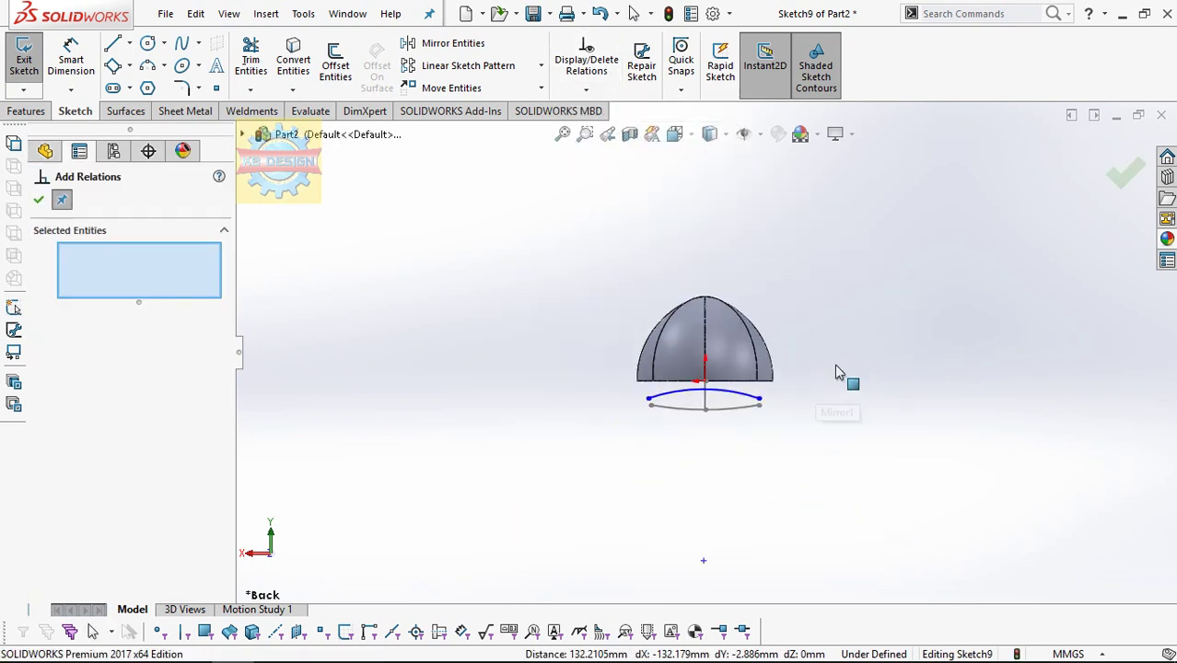
{"action": "left_click", "coordinate": [704, 560]}
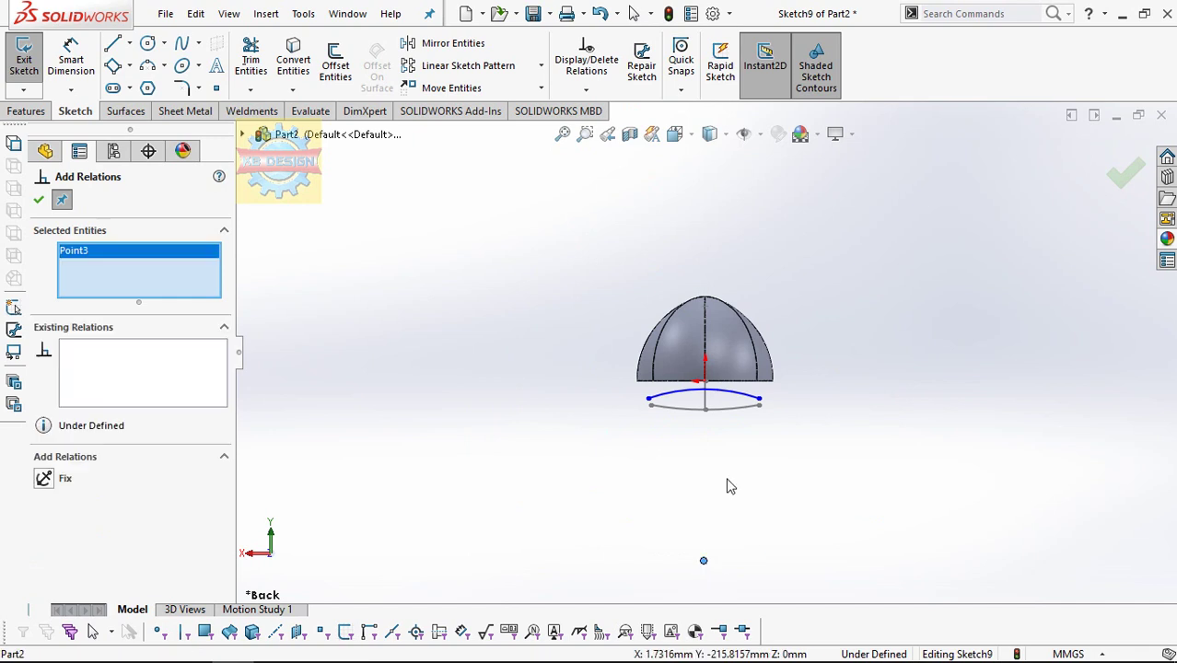
{"action": "left_click", "coordinate": [704, 381]}
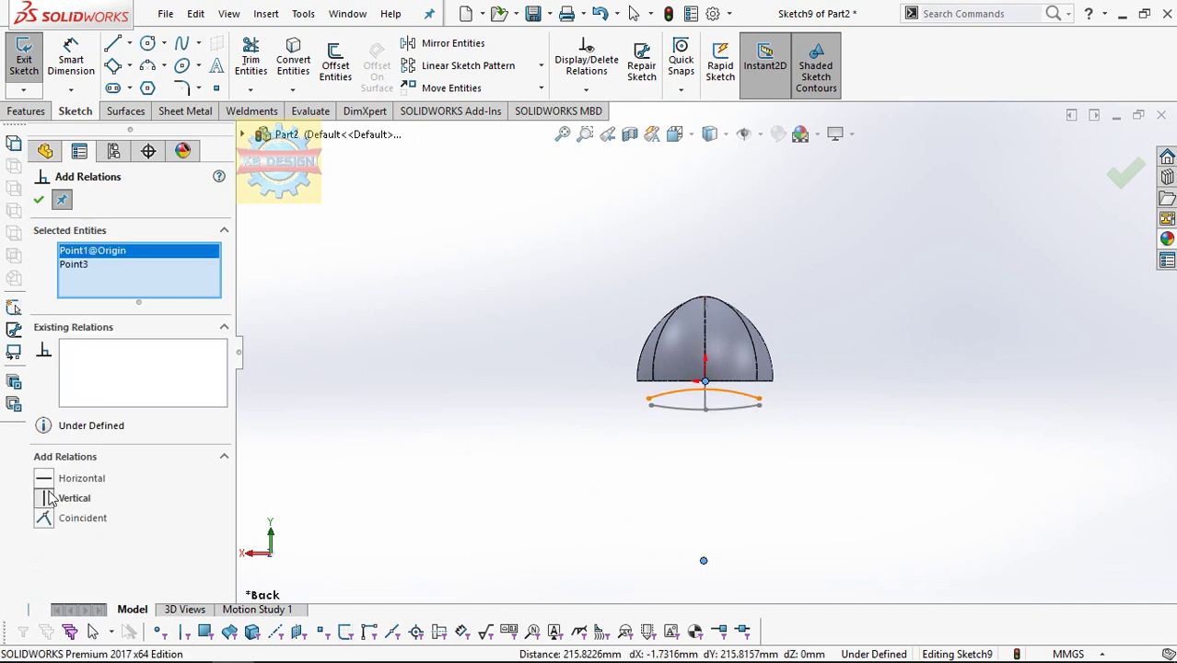
{"action": "scroll", "coordinate": [711, 412], "scroll_direction": "down", "scroll_amount": 5}
- Dimension the arc 9.5 mm below the origin with R120, extend its end, and exit
{"action": "key", "text": "Escape"}
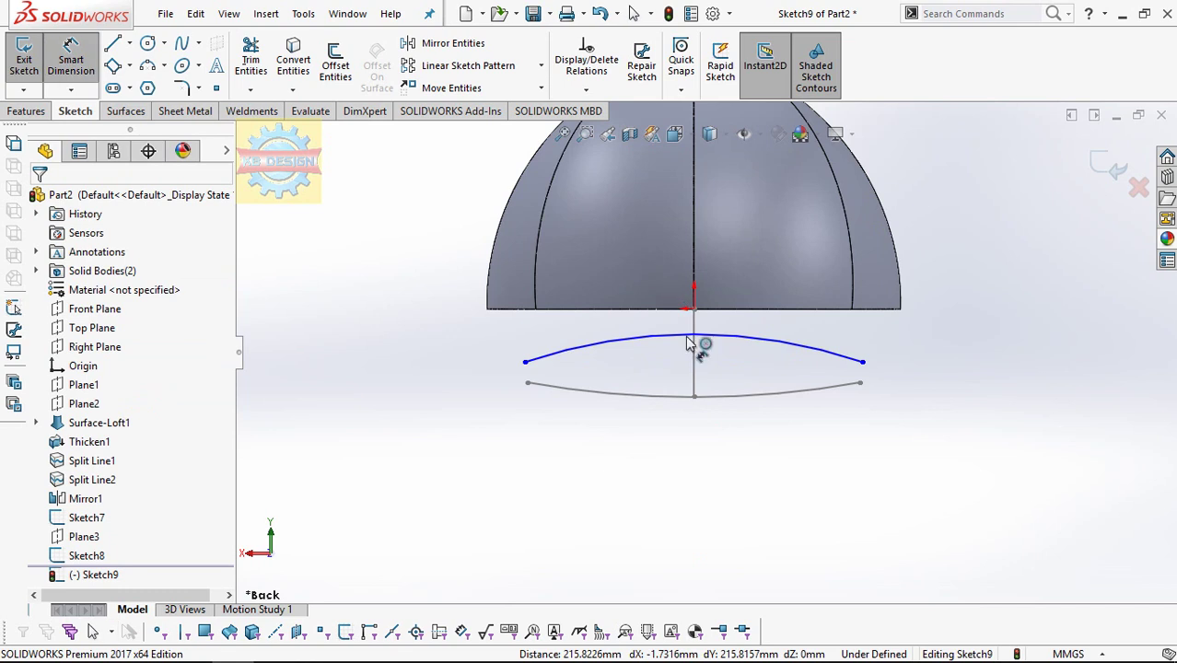
{"action": "left_click", "coordinate": [695, 334]}
{"action": "left_click", "coordinate": [737, 288]}
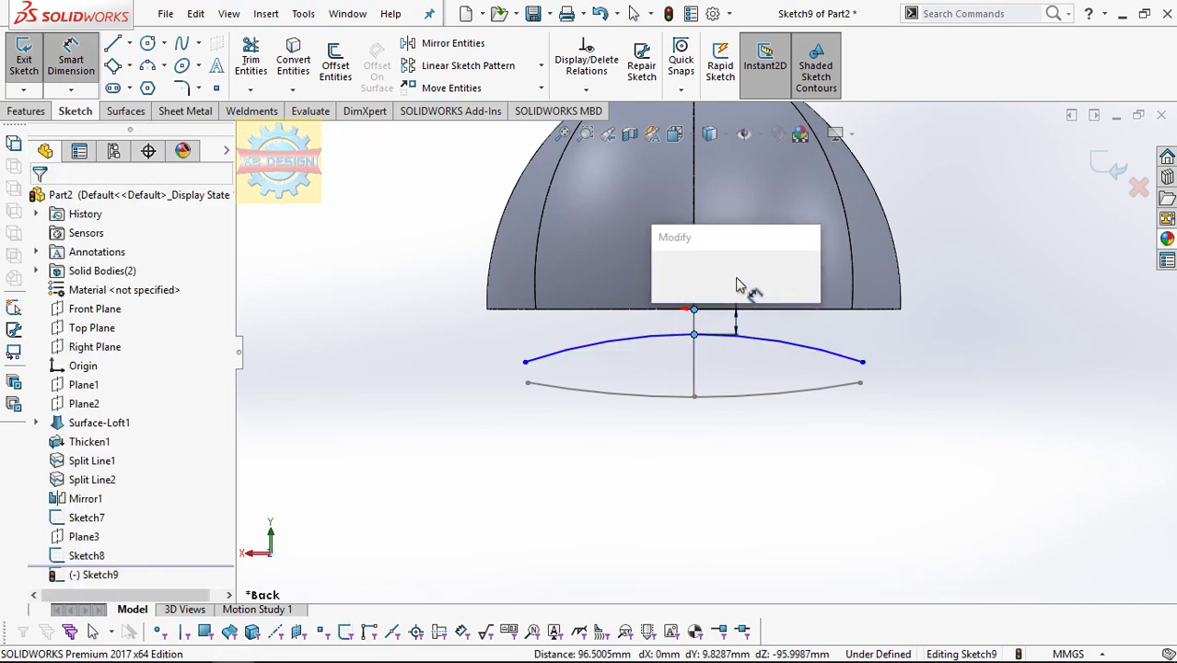
{"action": "type", "text": "9.5"}
{"action": "key", "text": "Return"}
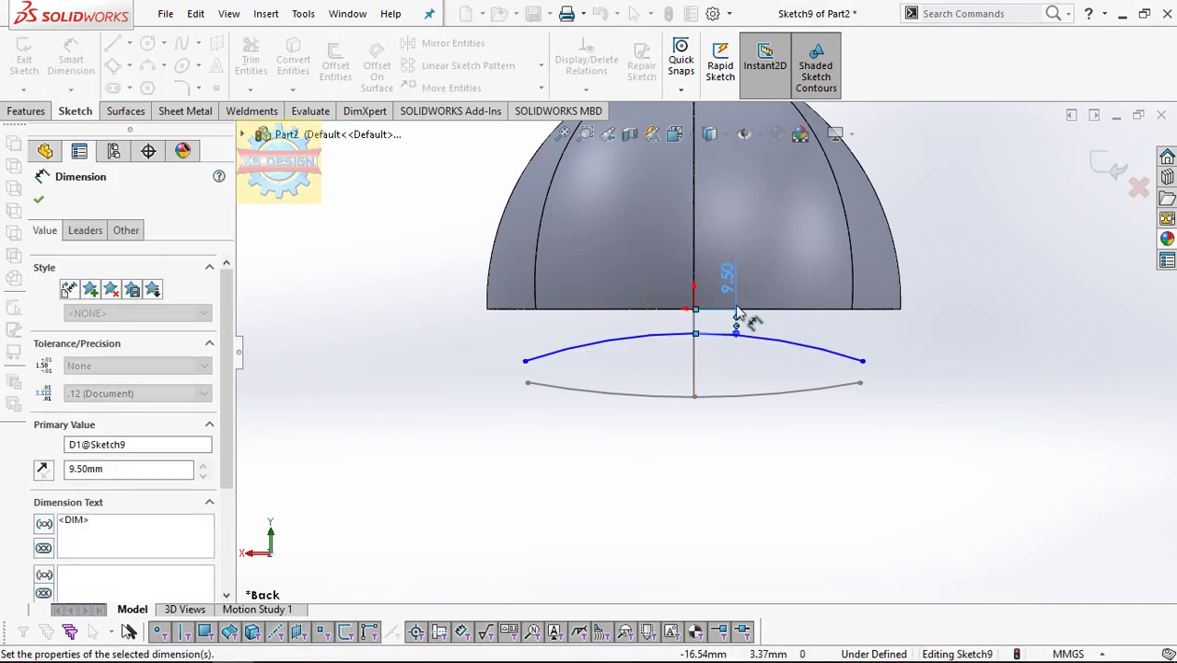
{"action": "left_click", "coordinate": [772, 346]}
{"action": "left_click", "coordinate": [779, 373]}
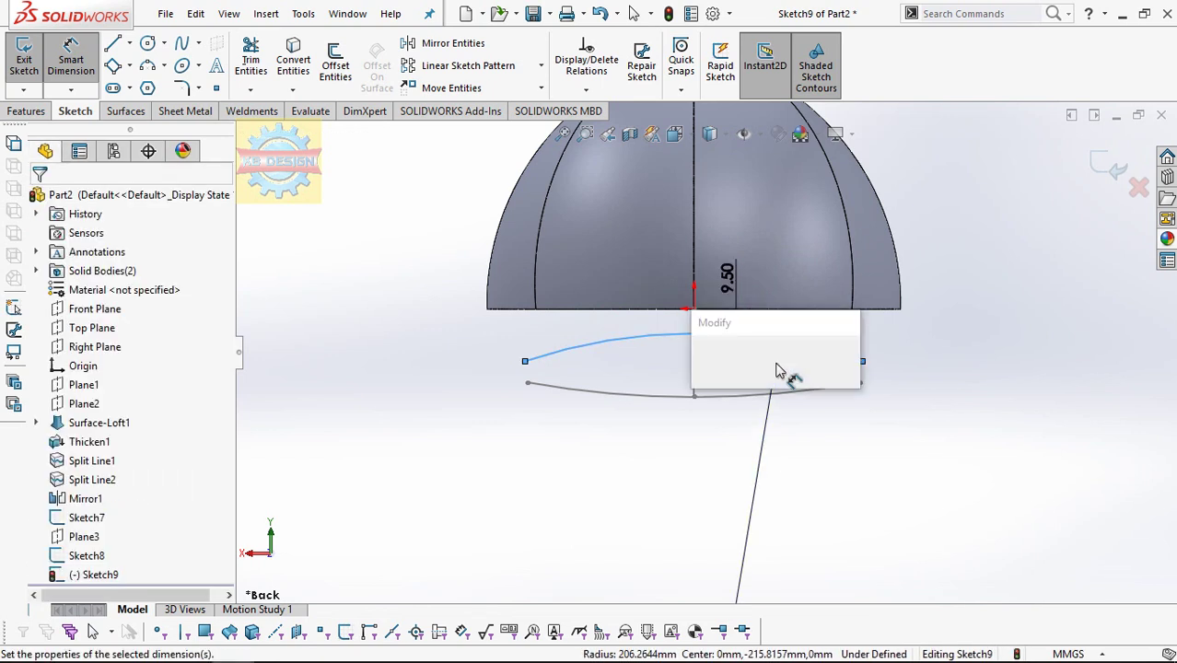
{"action": "type", "text": "120"}
{"action": "key", "text": "Return"}
{"action": "left_click_drag", "start_coordinate": [791, 355], "coordinate": [877, 394]}
{"action": "left_click", "coordinate": [25, 65]}
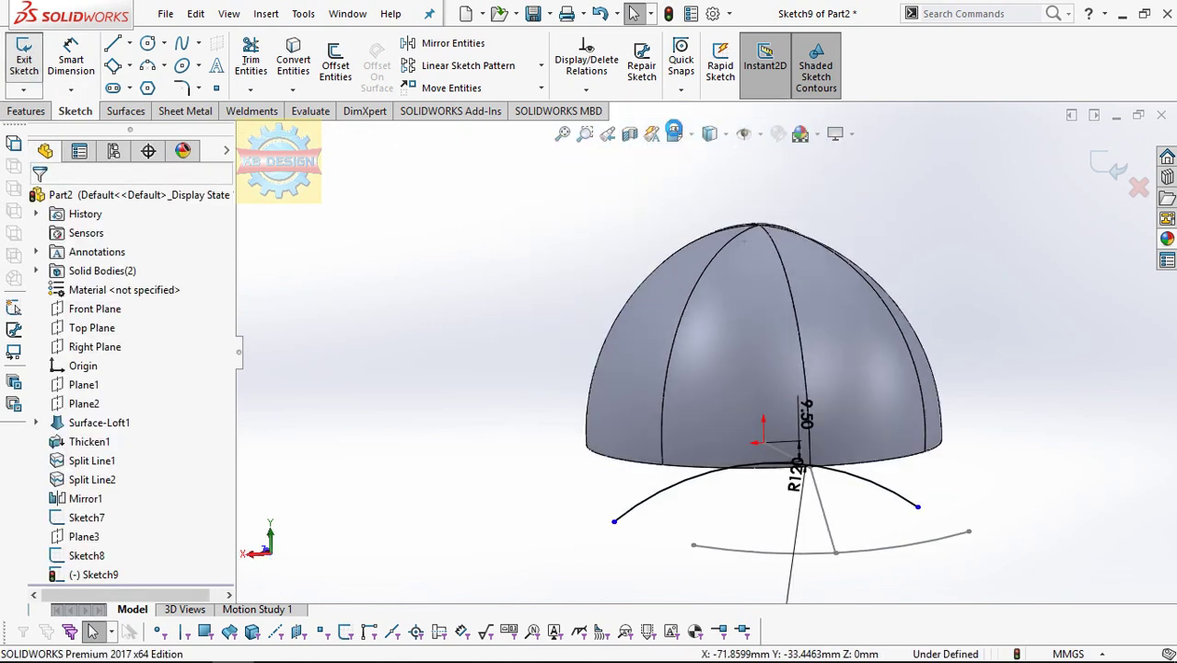
- Create a sketch-on-sketch Projected Curve from Sketch9 and Sketch8
{"action": "left_click", "coordinate": [742, 55]}
{"action": "left_click", "coordinate": [755, 129]}
{"action": "left_click", "coordinate": [889, 547]}
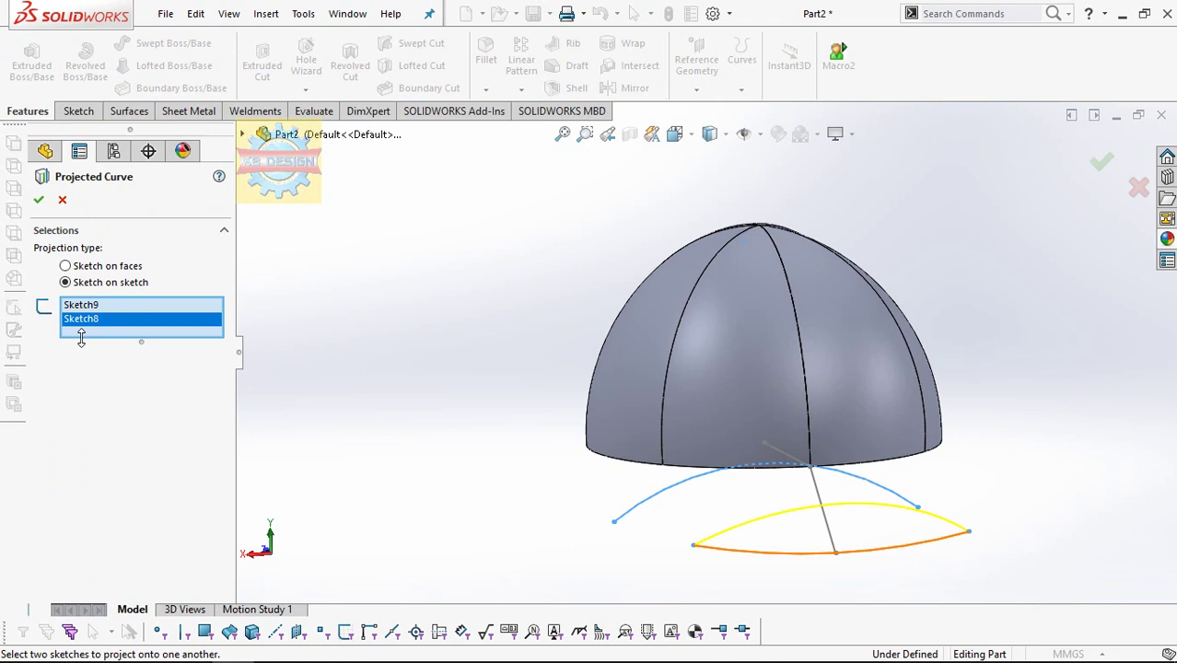
{"action": "left_click", "coordinate": [39, 201]}
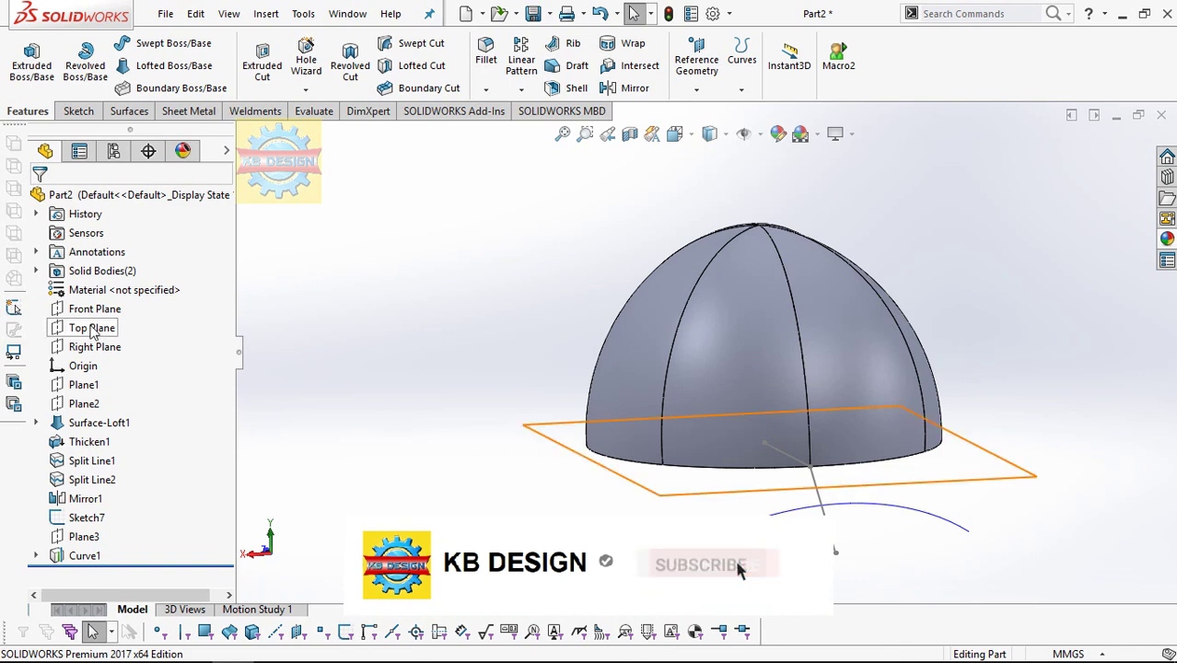
{"action": "left_click", "coordinate": [86, 517]}
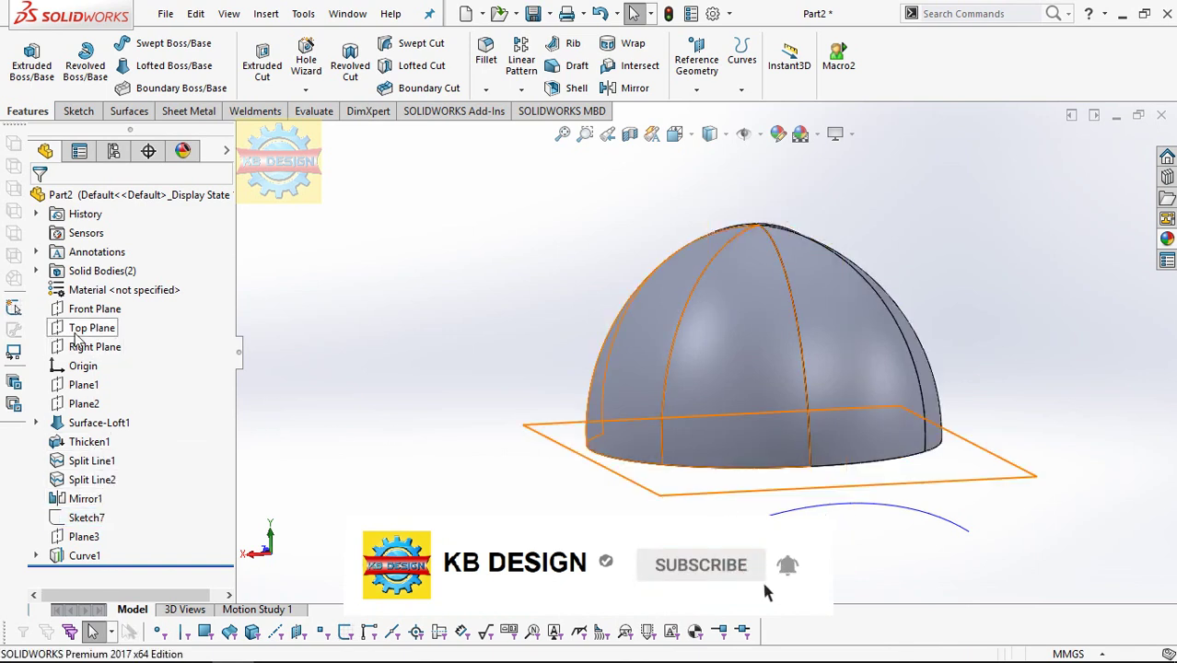
- On the Top Plane, draw a horizontal line 45 mm from the origin
{"action": "left_click", "coordinate": [91, 328]}
{"action": "left_click", "coordinate": [93, 308]}
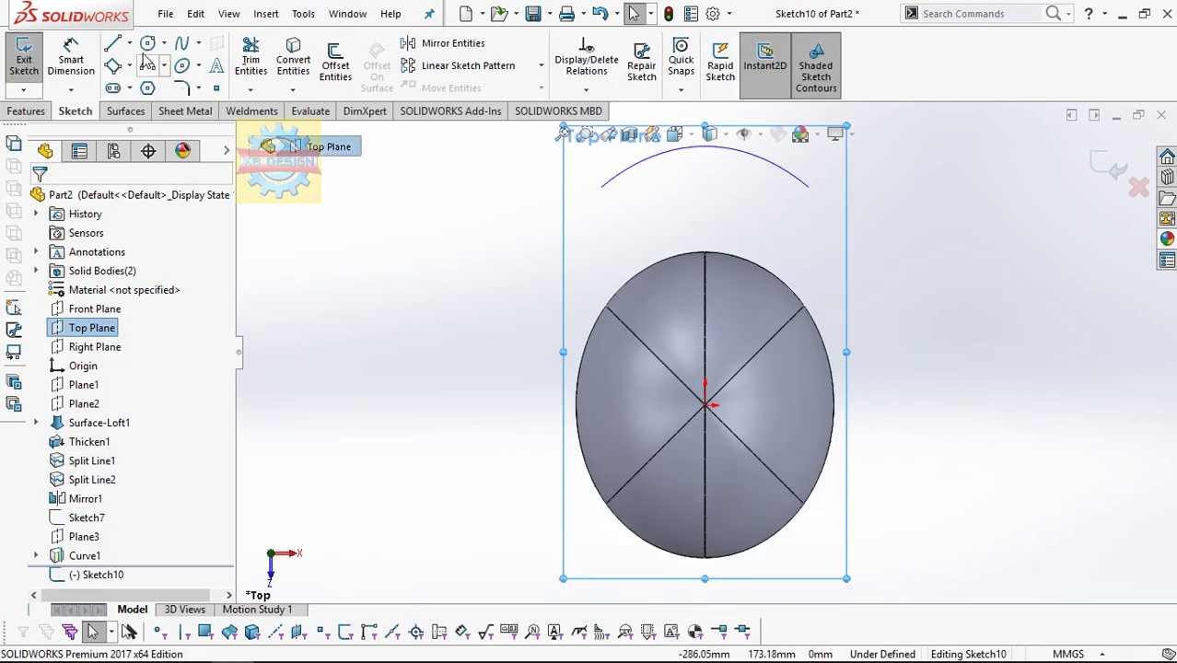
{"action": "key", "text": "l"}
{"action": "left_click_drag", "start_coordinate": [528, 343], "coordinate": [894, 343]}
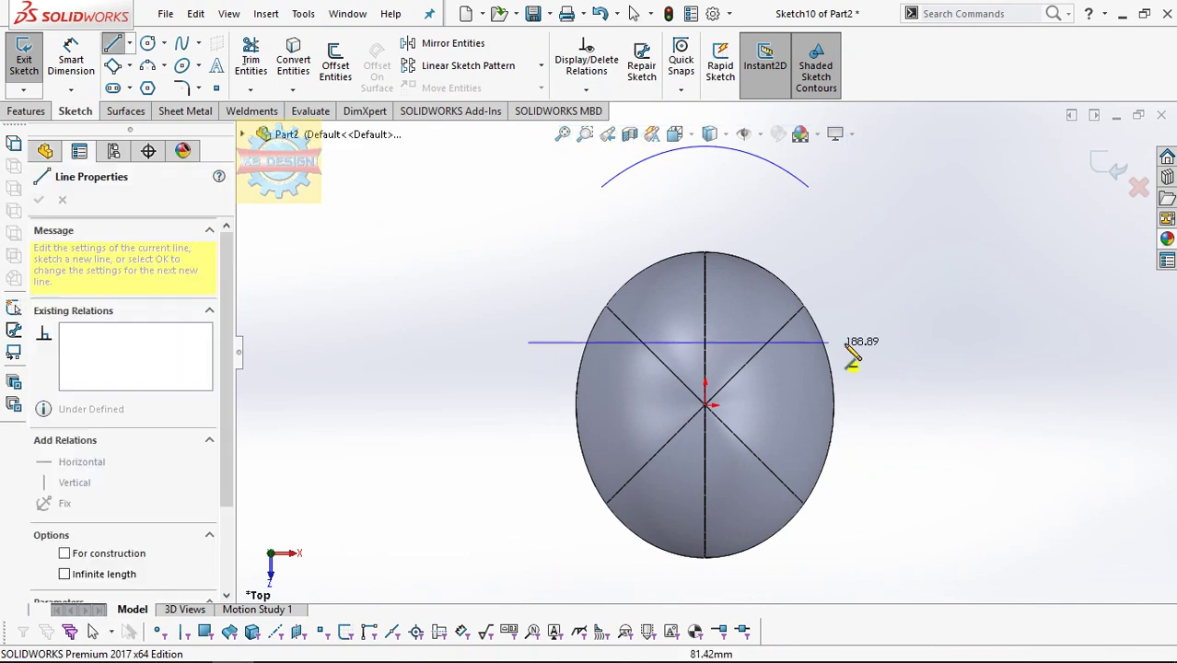
{"action": "key", "text": "Escape"}
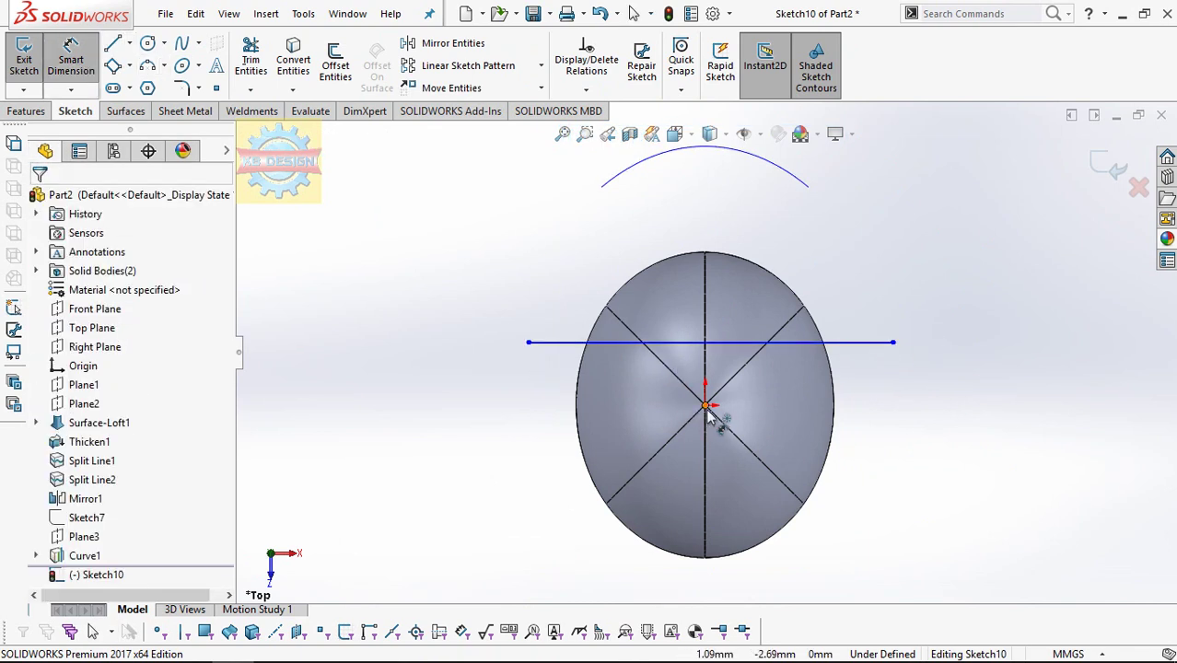
{"action": "key", "text": "d"}
{"action": "left_click", "coordinate": [801, 343]}
{"action": "left_click", "coordinate": [900, 412]}
{"action": "type", "text": "45"}
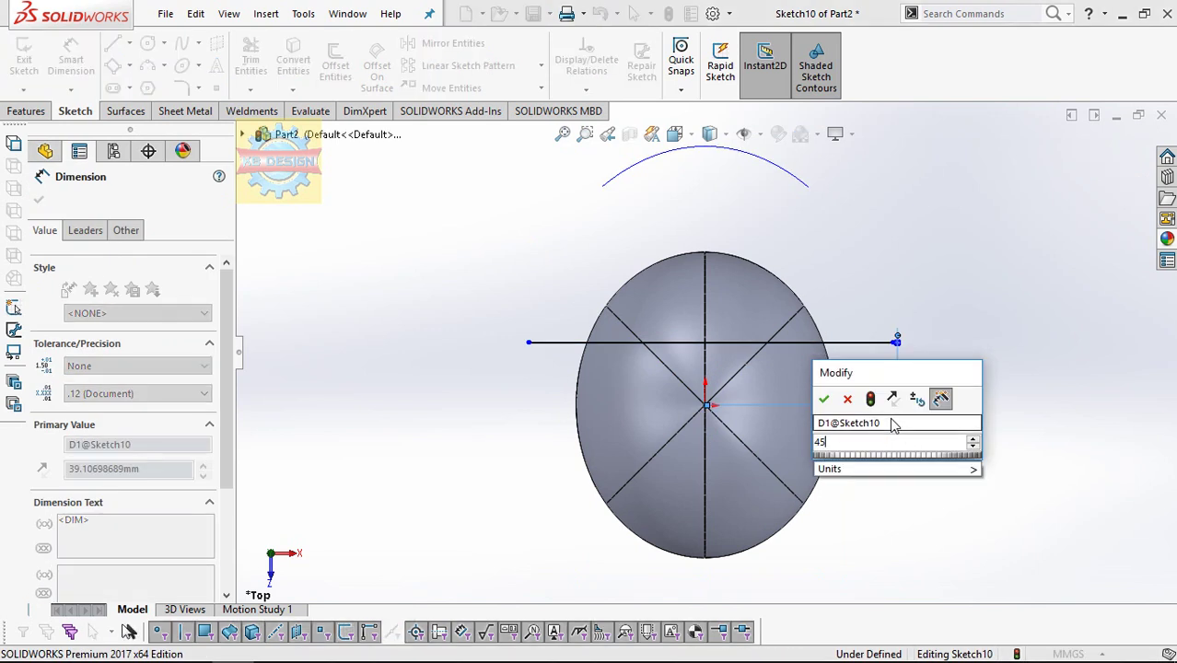
{"action": "key", "text": "Return"}
{"action": "key", "text": "Escape"}
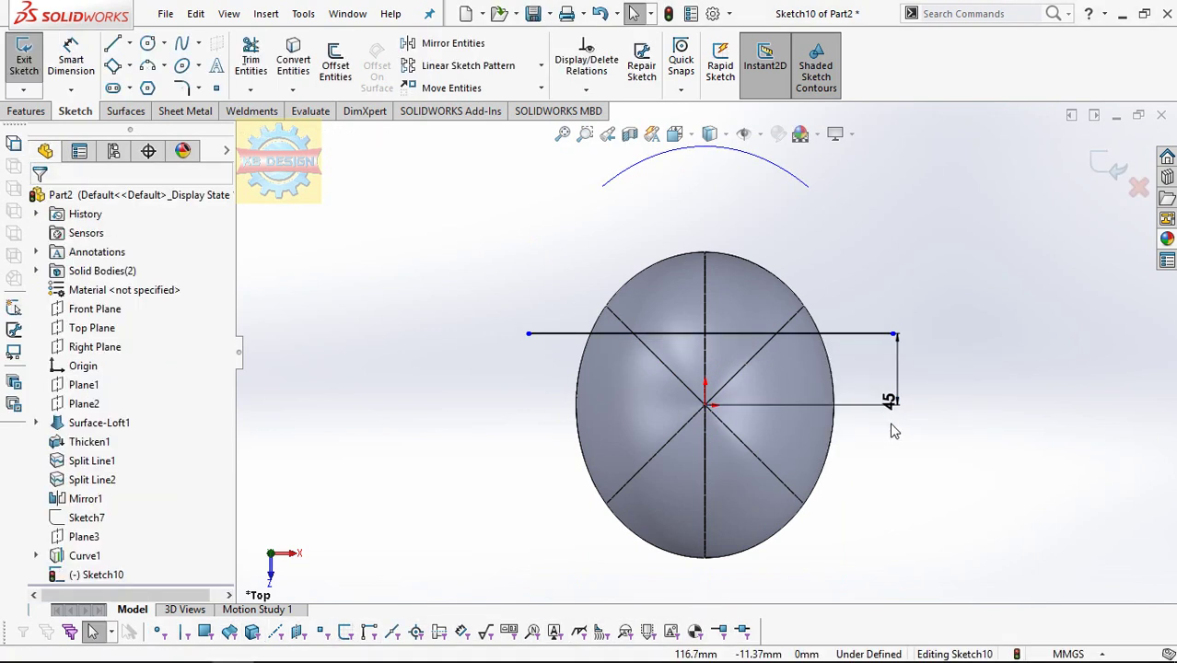
- Convert both halves of the crown's base edge into the sketch, viewed from below
{"action": "key", "text": "ctrl+6"}
{"action": "scroll", "coordinate": [663, 461], "scroll_direction": "down", "scroll_amount": 5}
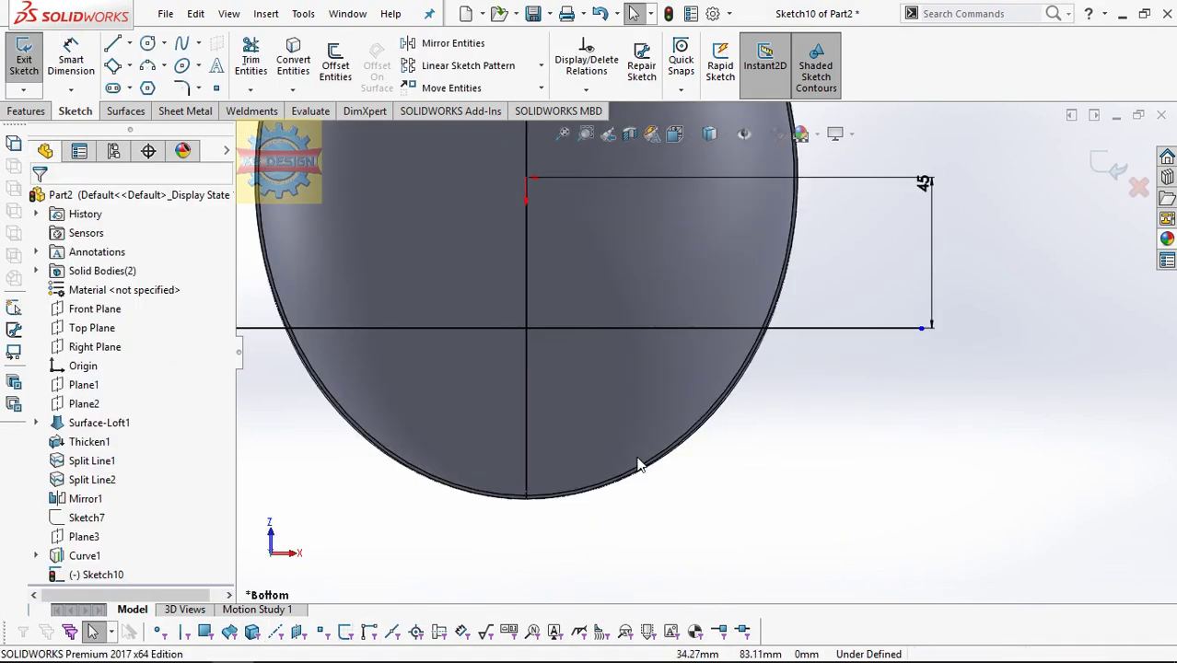
{"action": "scroll", "coordinate": [647, 445], "scroll_direction": "up", "scroll_amount": 5}
{"action": "left_click", "coordinate": [293, 65]}
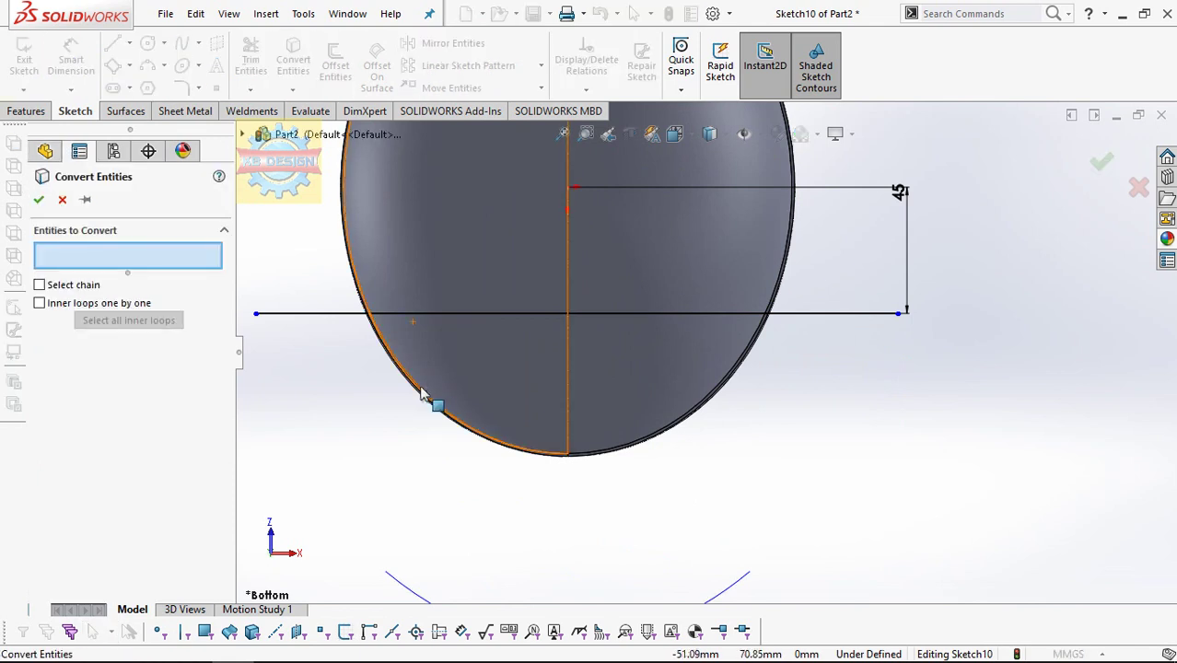
{"action": "scroll", "coordinate": [422, 393], "scroll_direction": "down", "scroll_amount": 2}
{"action": "left_click", "coordinate": [337, 312]}
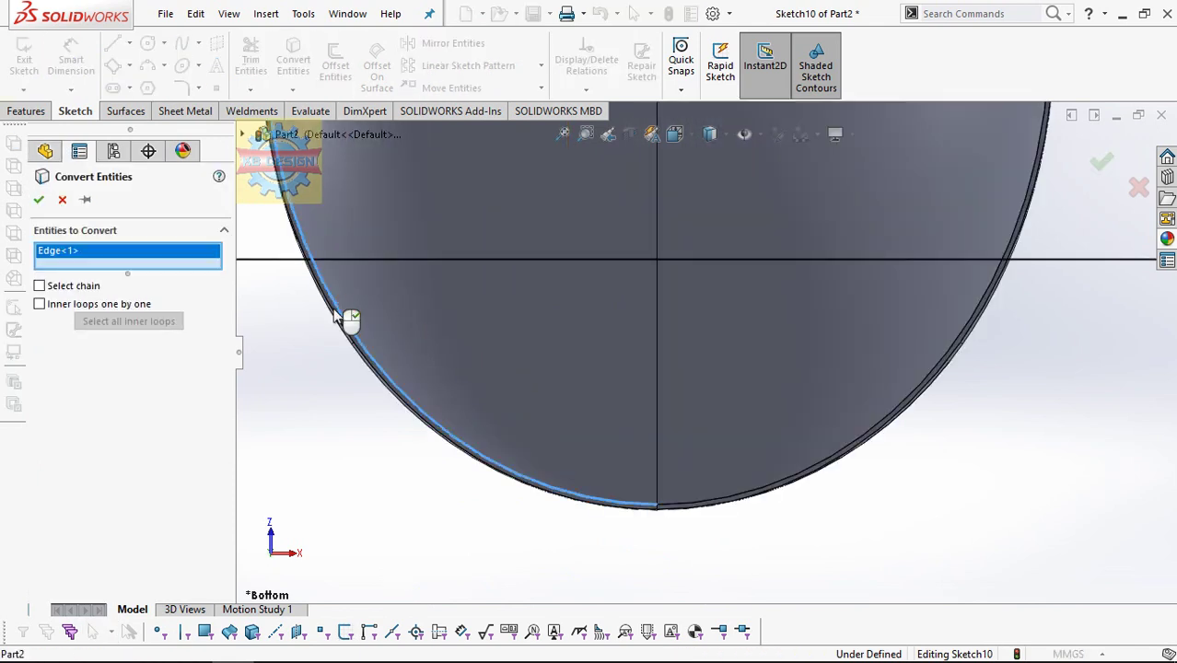
{"action": "left_click", "coordinate": [675, 506]}
{"action": "left_click", "coordinate": [38, 199]}
- Trim the rear edge and line ends, make the line construction, and exit the sketch
{"action": "left_click", "coordinate": [251, 59]}
{"action": "left_click_drag", "start_coordinate": [700, 553], "coordinate": [958, 311]}
{"action": "key", "text": "Escape"}
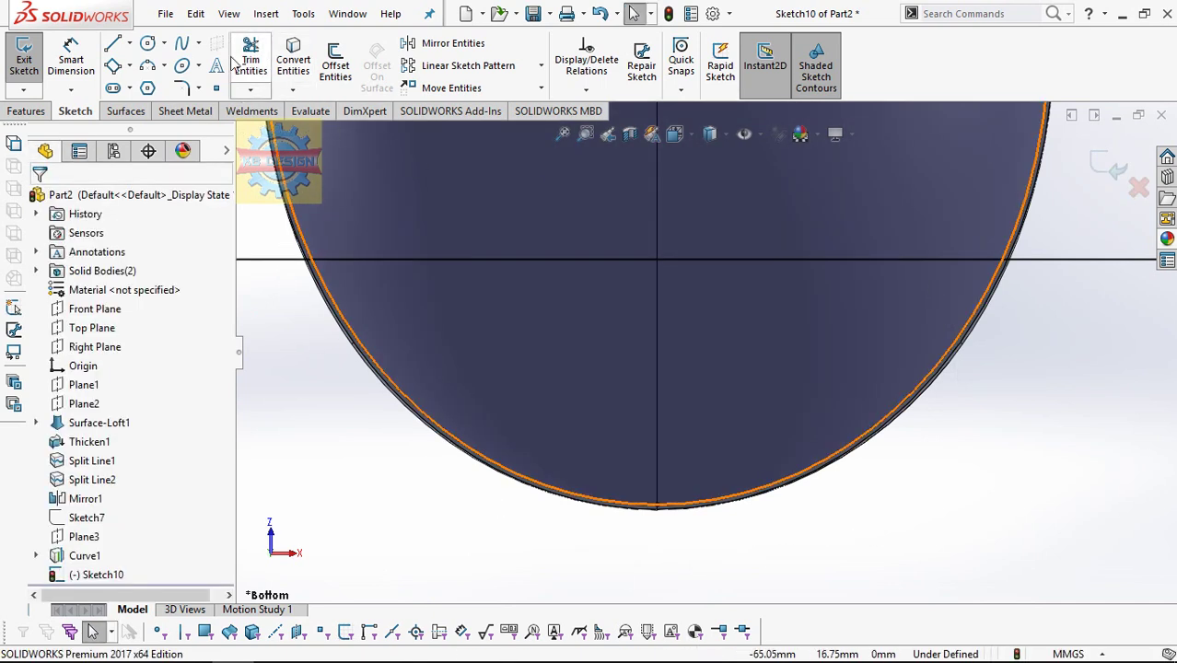
{"action": "left_click", "coordinate": [246, 61]}
{"action": "left_click_drag", "start_coordinate": [922, 228], "coordinate": [1081, 277]}
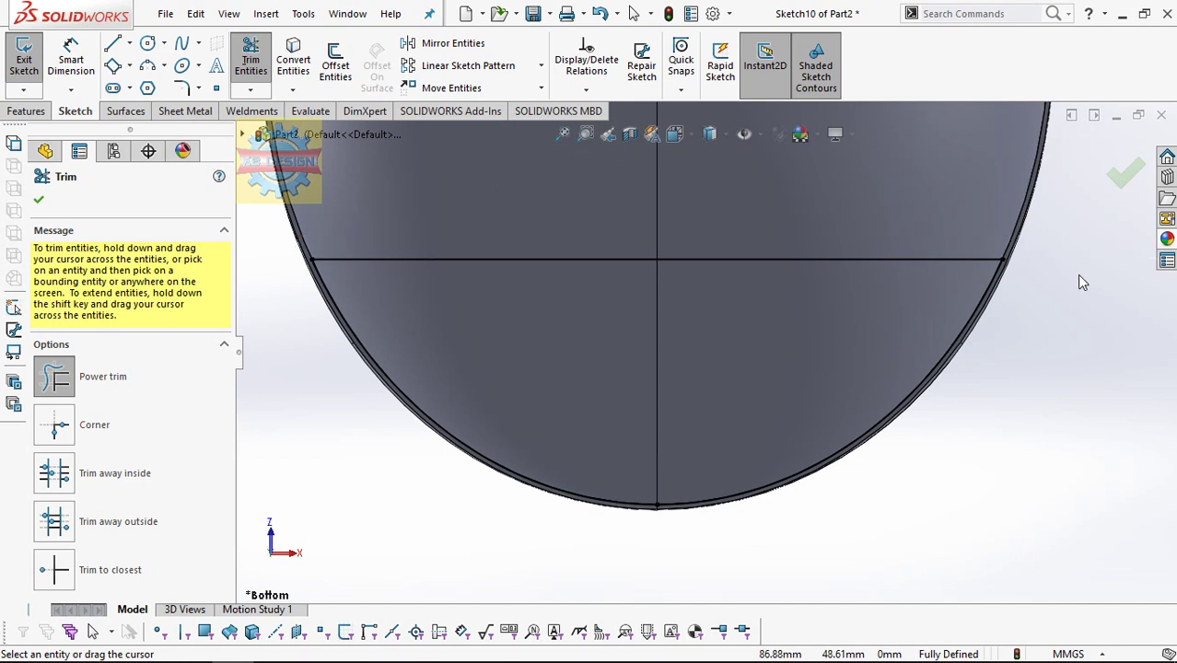
{"action": "key", "text": "Escape"}
{"action": "left_click", "coordinate": [801, 260]}
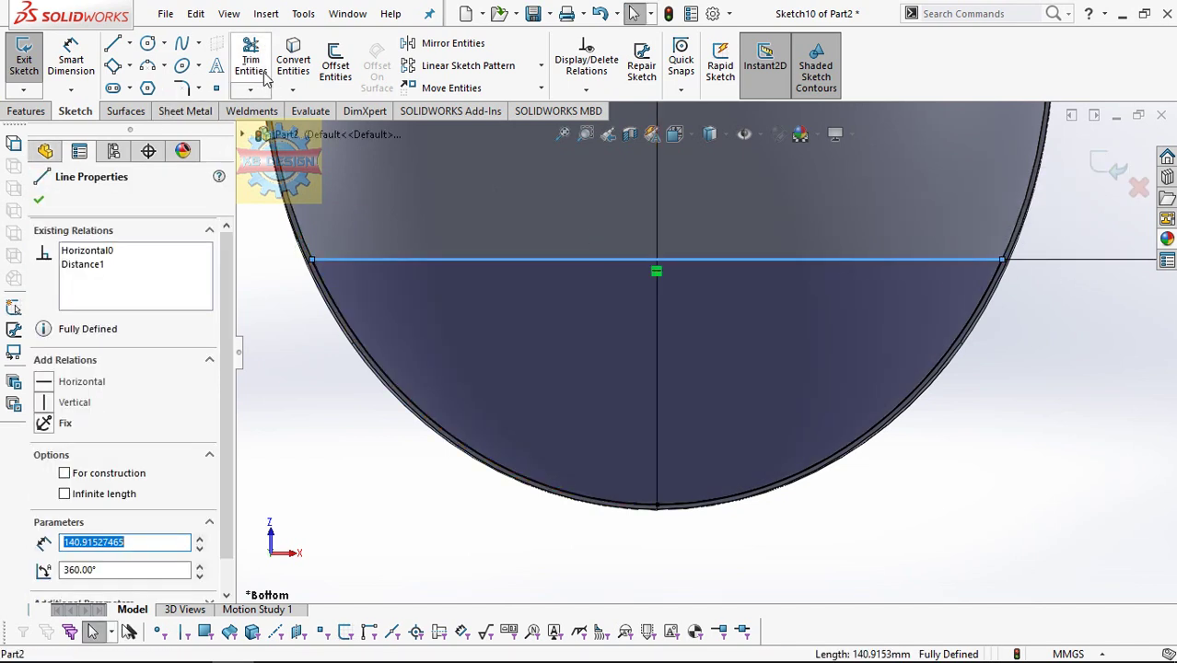
{"action": "left_click", "coordinate": [109, 474]}
{"action": "left_click", "coordinate": [24, 65]}
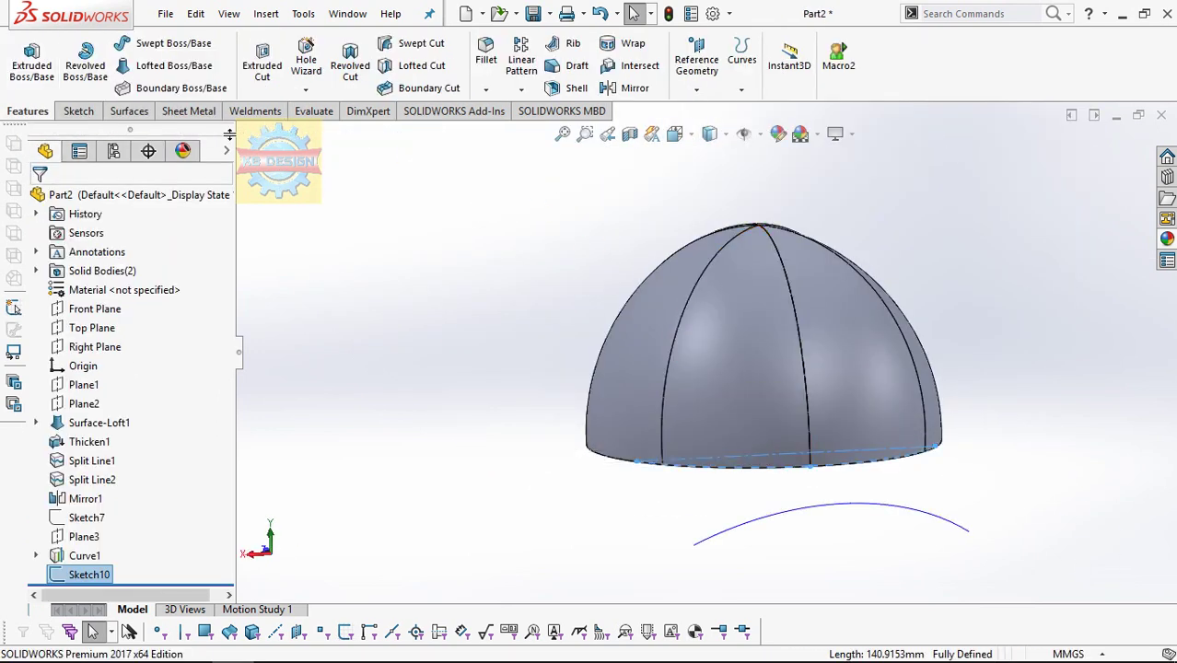
- Loft a brim surface between Sketch10 and Curve1
{"action": "left_click", "coordinate": [131, 111]}
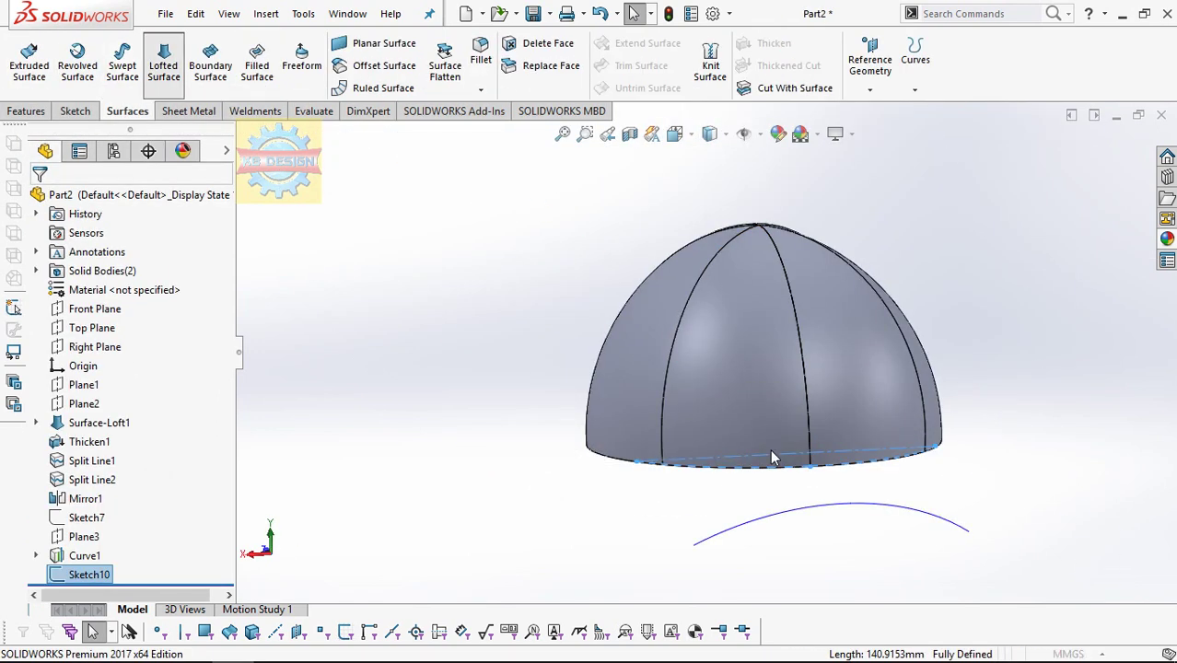
{"action": "left_click", "coordinate": [163, 60]}
{"action": "left_click", "coordinate": [895, 510]}
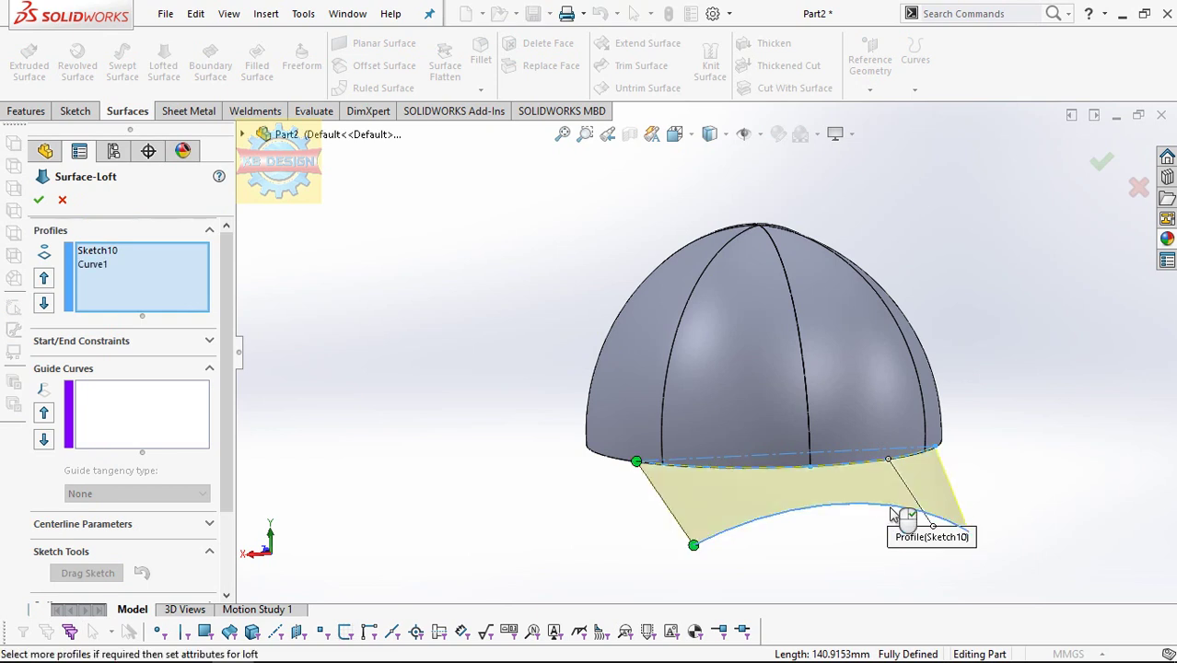
{"action": "left_click", "coordinate": [39, 201]}
{"action": "middle_click_drag", "start_coordinate": [815, 328], "coordinate": [1009, 486]}
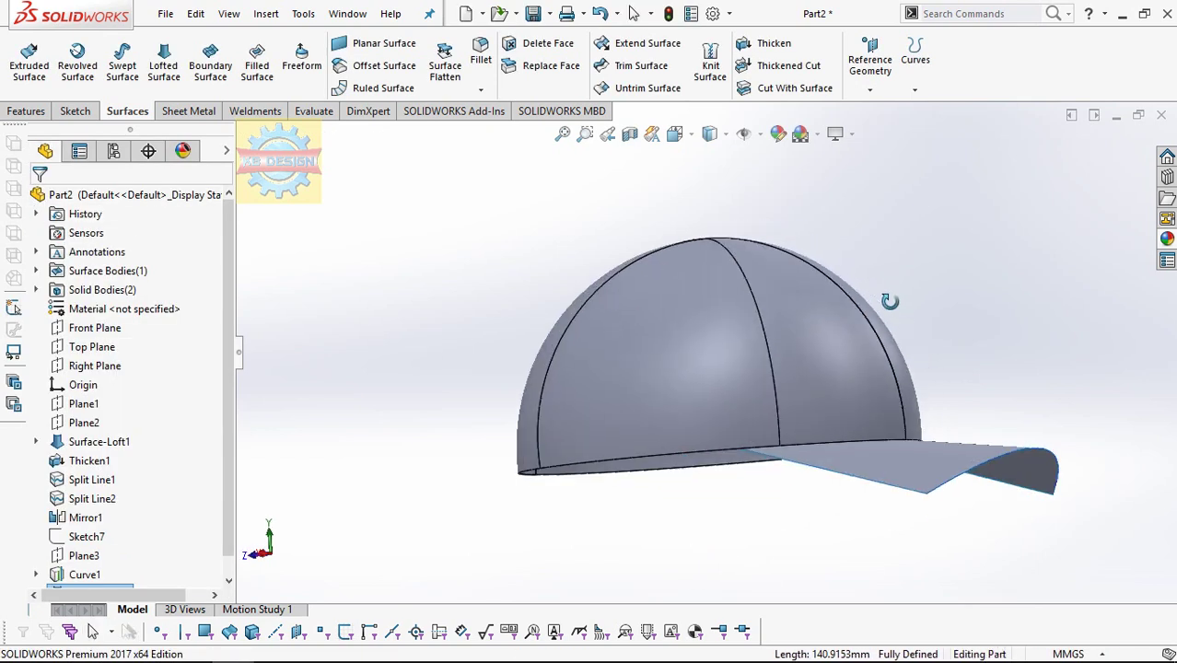
{"action": "left_click", "coordinate": [1008, 486]}
{"action": "mouse_move", "coordinate": [1064, 439]}
{"action": "middle_mouse_down"}
{"action": "mouse_move", "coordinate": [986, 390]}
{"action": "mouse_move", "coordinate": [1022, 417]}
{"action": "middle_mouse_up"}
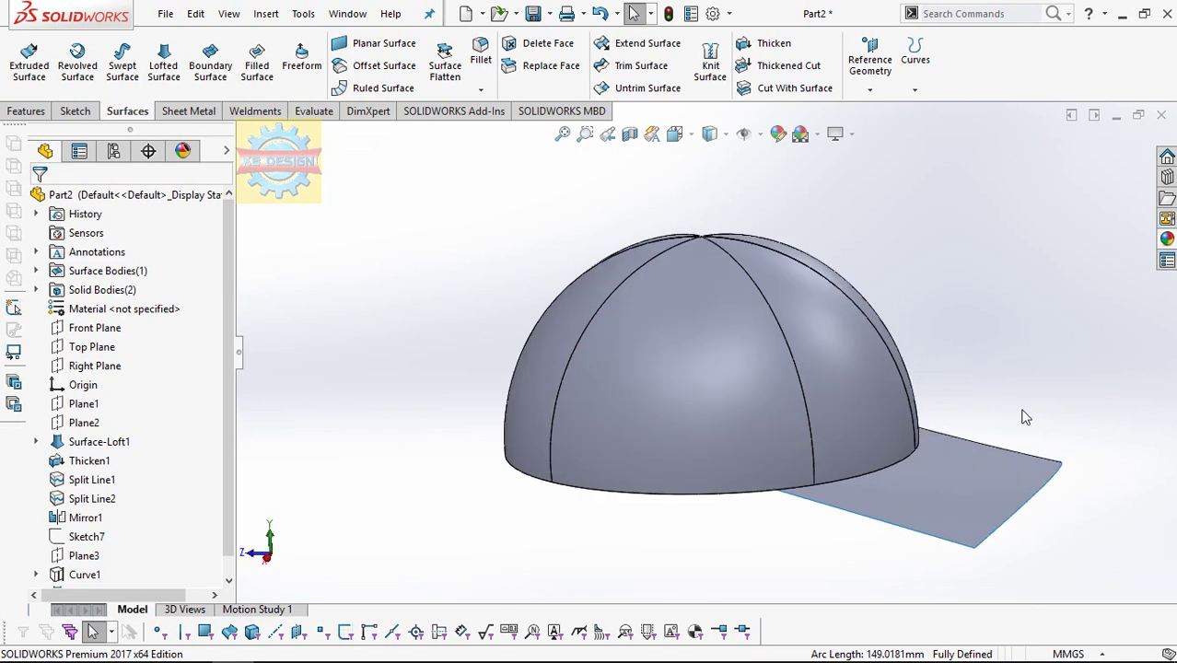
- Thicken the brim surface 1.5 mm with Merge result unchecked
{"action": "left_click", "coordinate": [765, 43]}
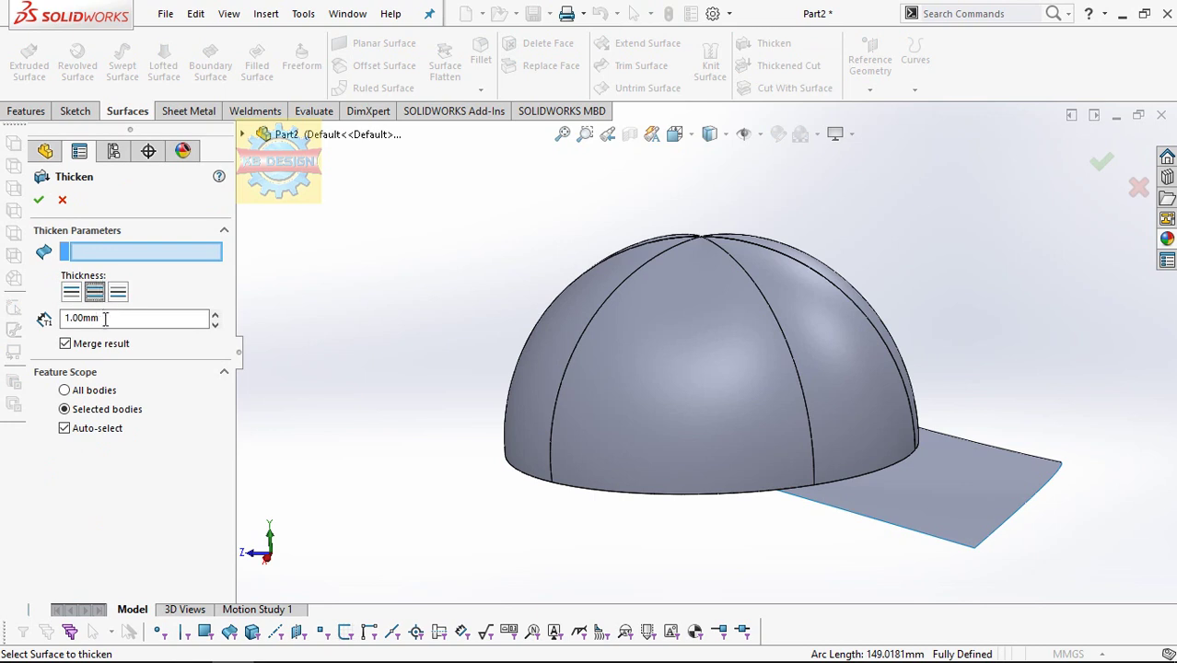
{"action": "left_click", "coordinate": [930, 502]}
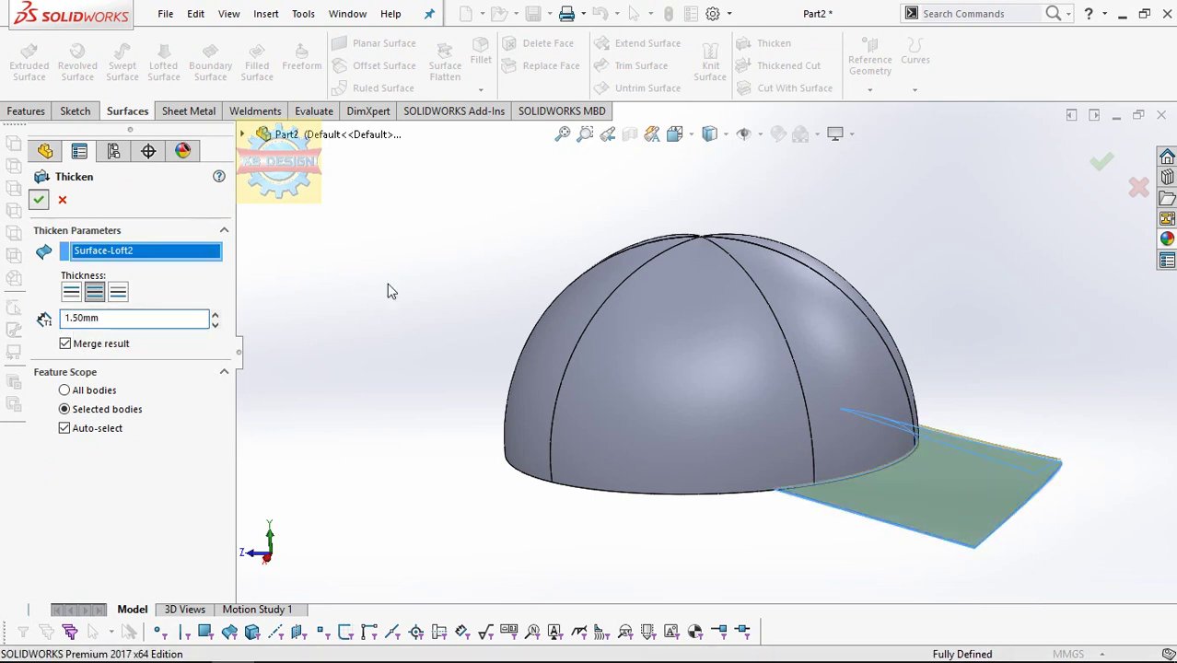
{"action": "left_click", "coordinate": [104, 344]}
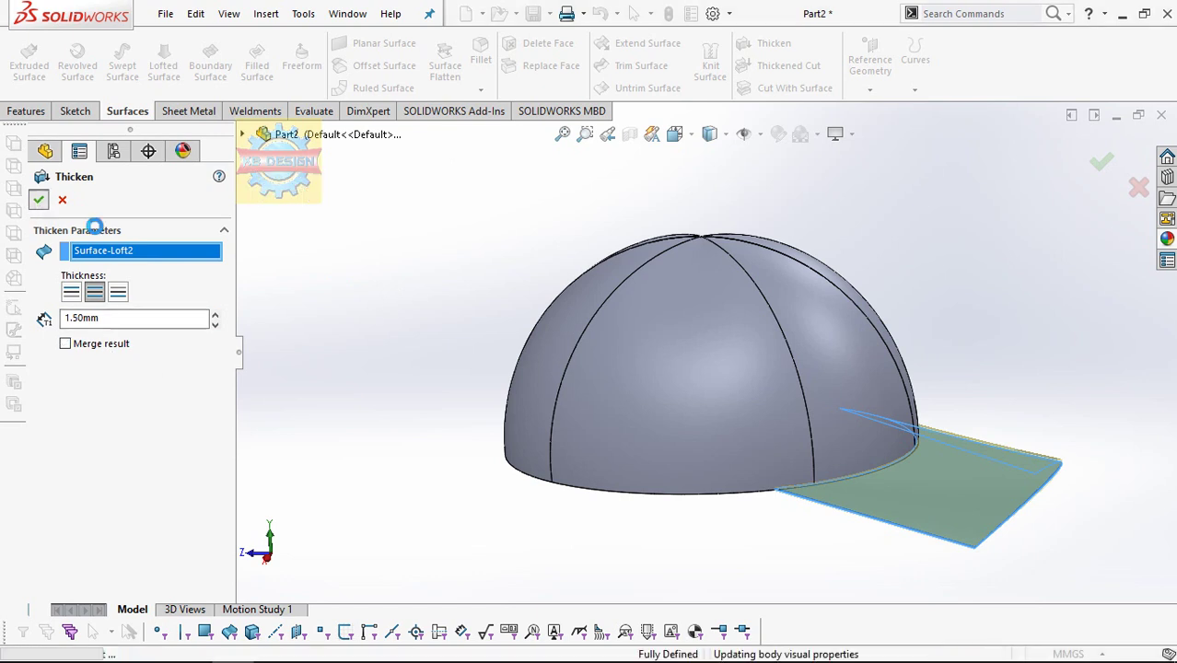
{"action": "left_click", "coordinate": [39, 201]}
{"action": "scroll", "coordinate": [987, 547], "scroll_direction": "down", "scroll_amount": 5}
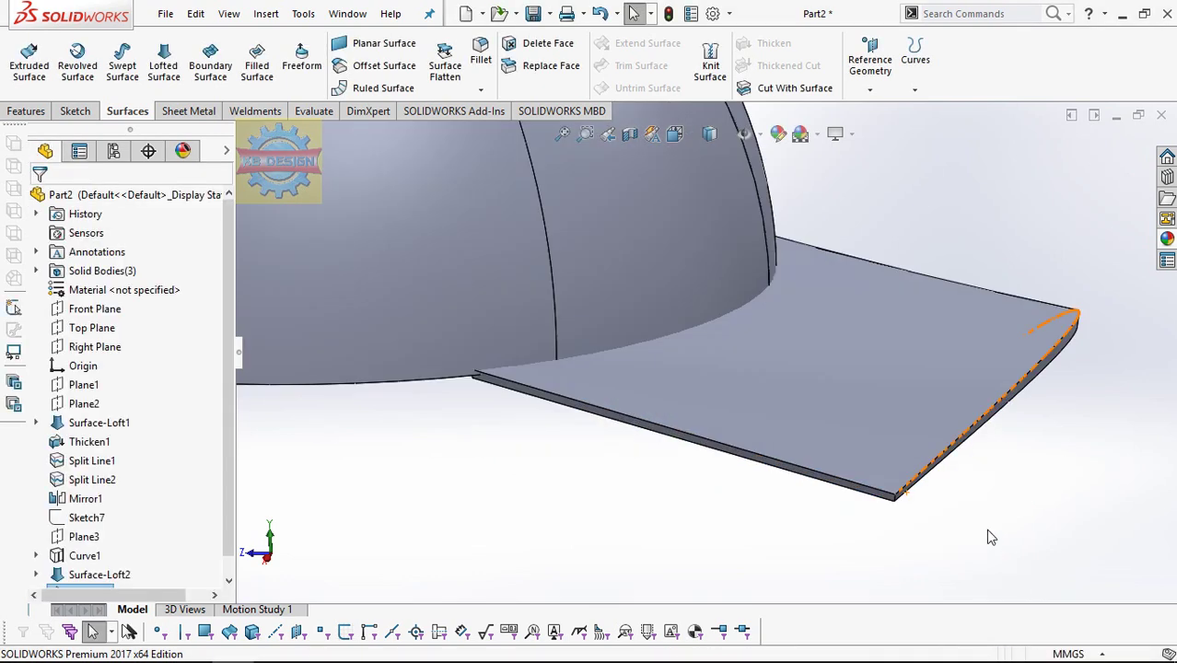
- Fillet the brim's two front corner edges with a 42 mm radius
{"action": "left_click", "coordinate": [7, 111]}
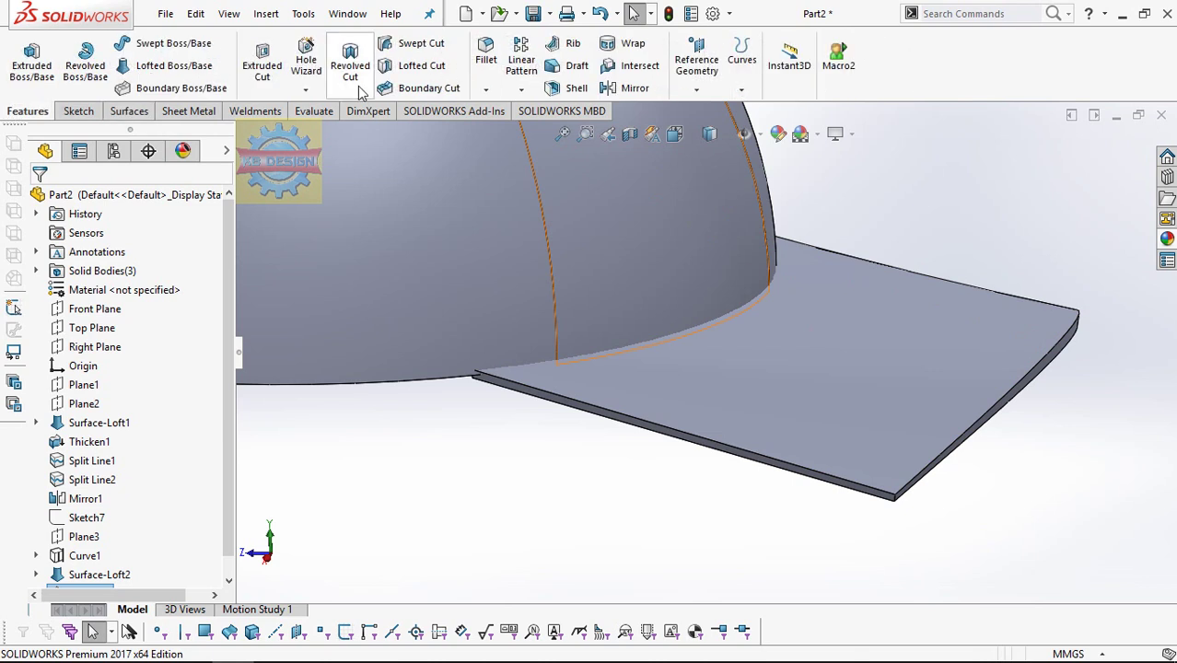
{"action": "left_click", "coordinate": [485, 57]}
{"action": "type", "text": "42"}
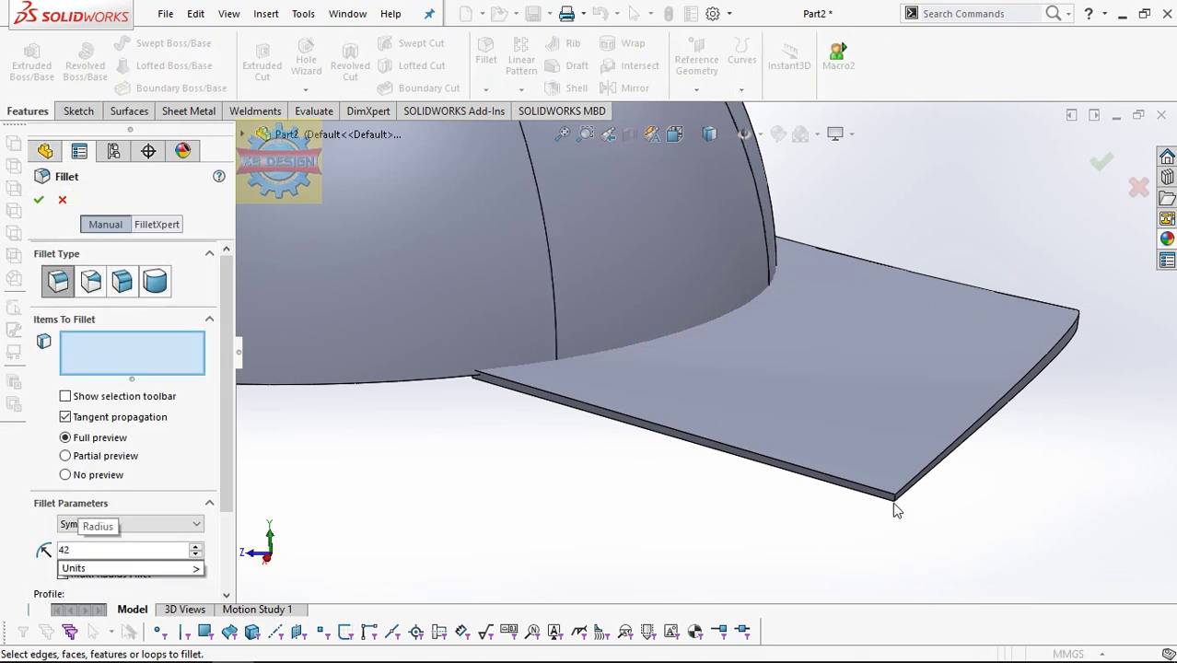
{"action": "key", "text": "Return"}
{"action": "left_click", "coordinate": [897, 502]}
{"action": "middle_click_drag", "start_coordinate": [897, 501], "coordinate": [1059, 353]}
{"action": "scroll", "coordinate": [1058, 353], "scroll_direction": "down", "scroll_amount": 3}
{"action": "left_click", "coordinate": [977, 322]}
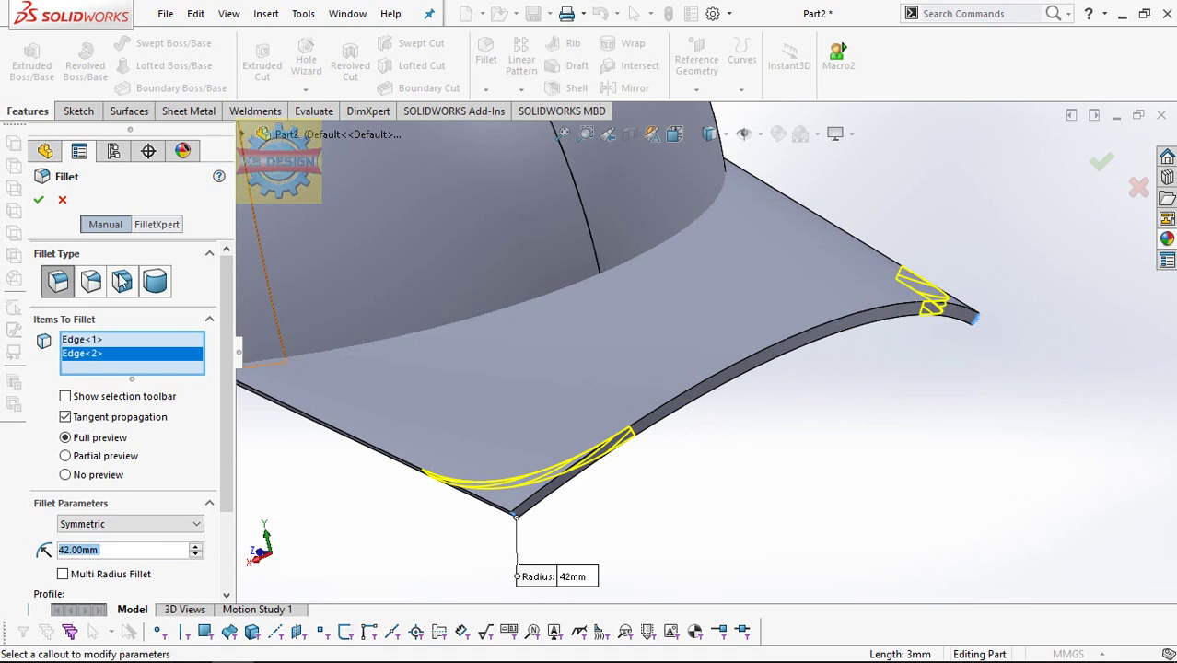
{"action": "left_click", "coordinate": [38, 200]}
{"action": "scroll", "coordinate": [720, 334], "scroll_direction": "up", "scroll_amount": 5}
{"action": "middle_click_drag", "start_coordinate": [724, 336], "coordinate": [798, 259]}
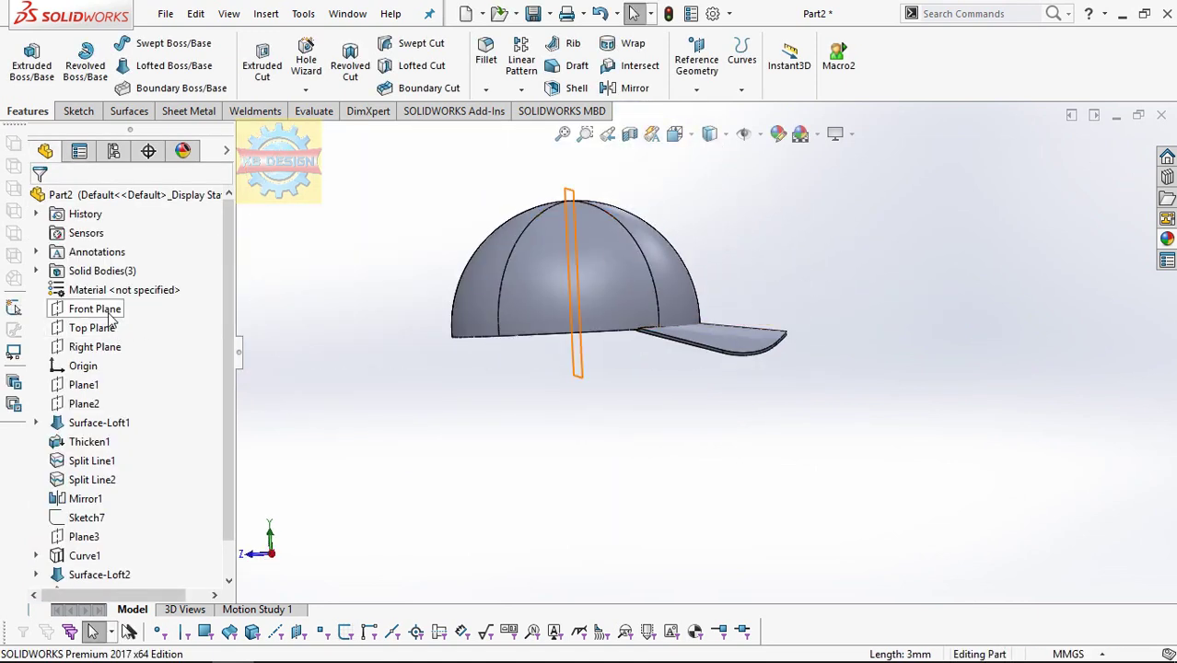
- Start a new sketch on the Top Plane, discarding an empty Front Plane sketch
{"action": "left_click", "coordinate": [92, 310]}
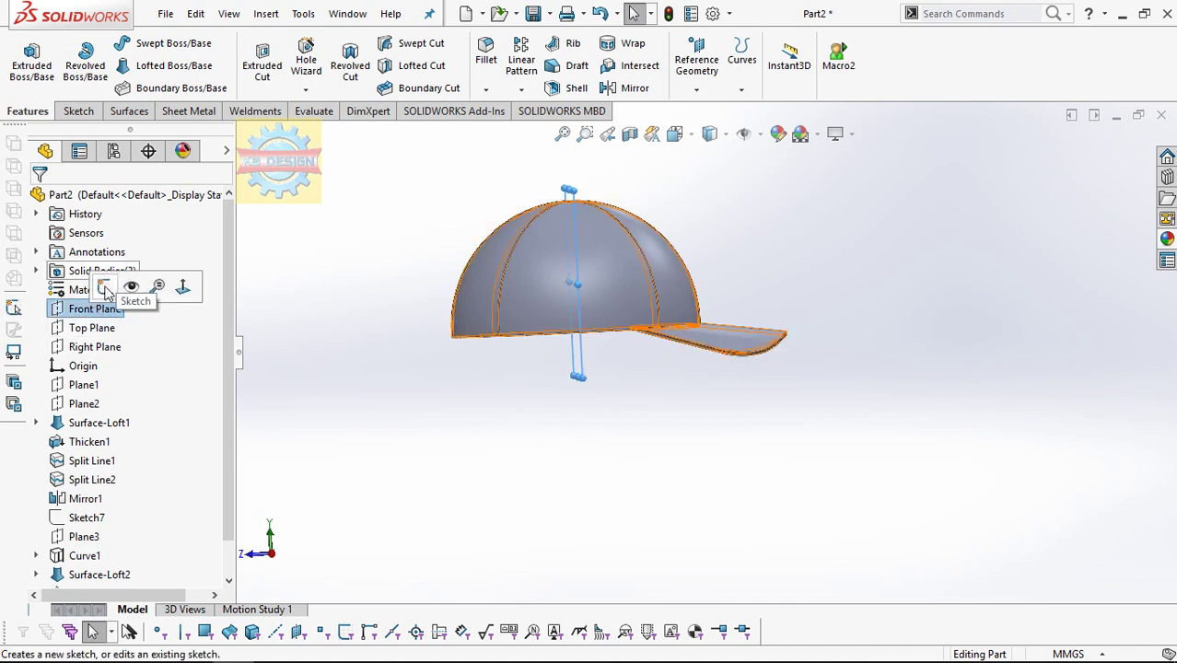
{"action": "left_click", "coordinate": [105, 286]}
{"action": "left_click", "coordinate": [25, 55]}
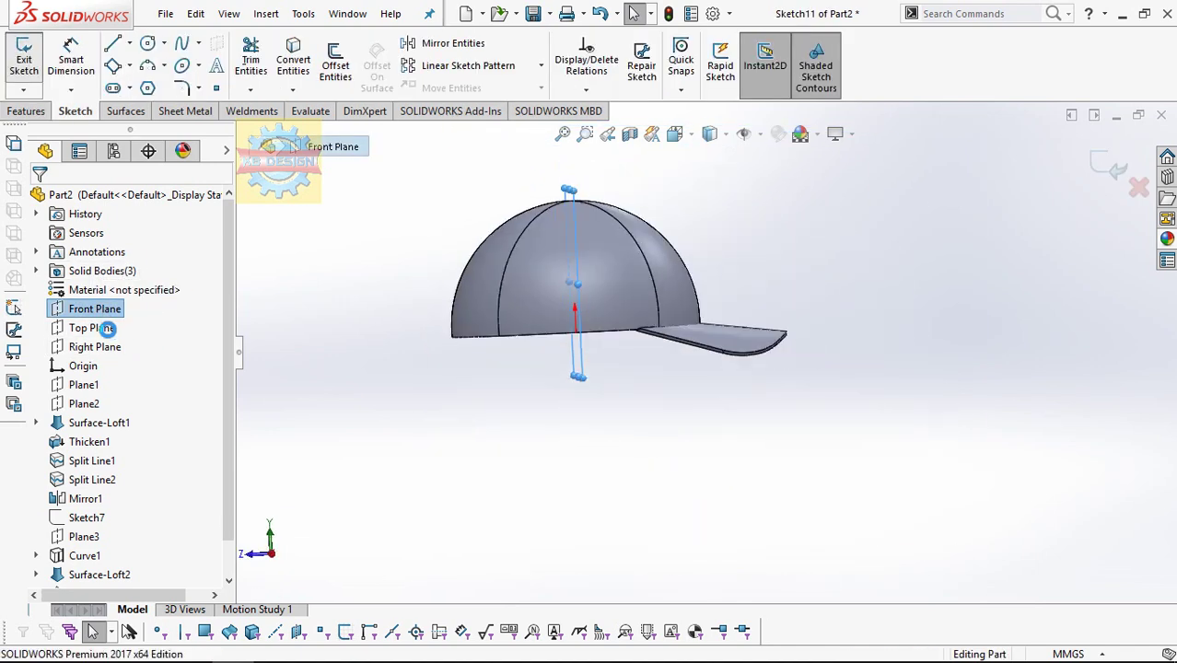
{"action": "left_click", "coordinate": [92, 328]}
{"action": "left_click", "coordinate": [107, 305]}
{"action": "scroll", "coordinate": [798, 426], "scroll_direction": "down", "scroll_amount": 2}
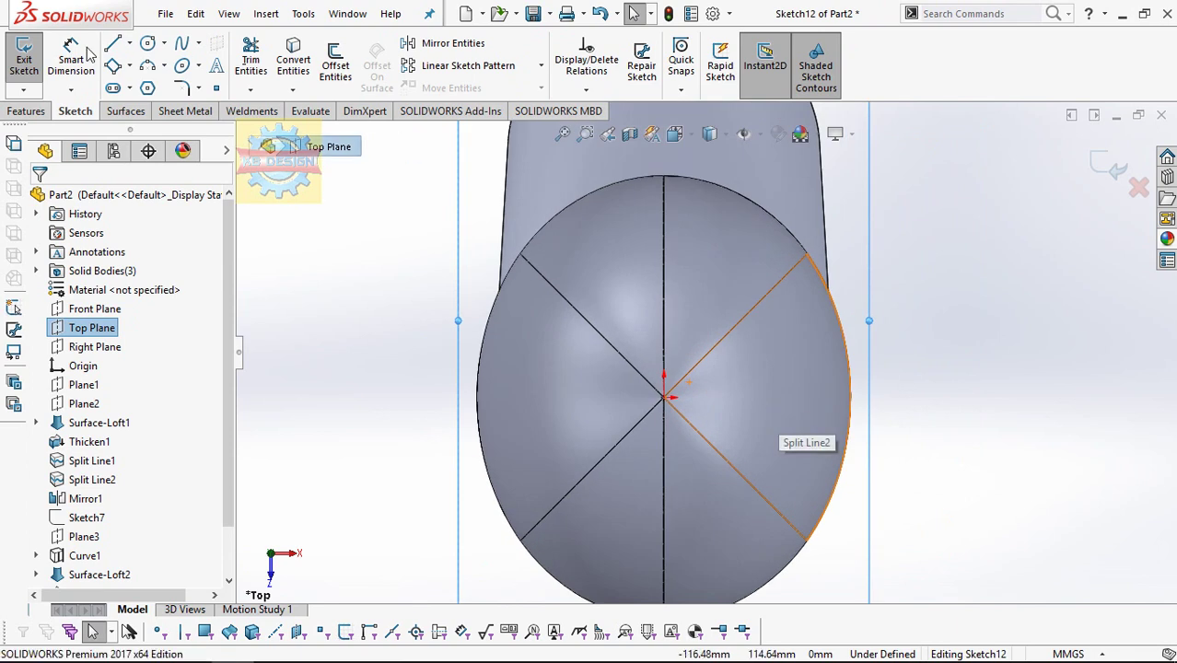
- Draw a circle centred on the origin, dimension it Ø90, and make it construction
{"action": "left_click", "coordinate": [148, 44]}
{"action": "left_click", "coordinate": [665, 400]}
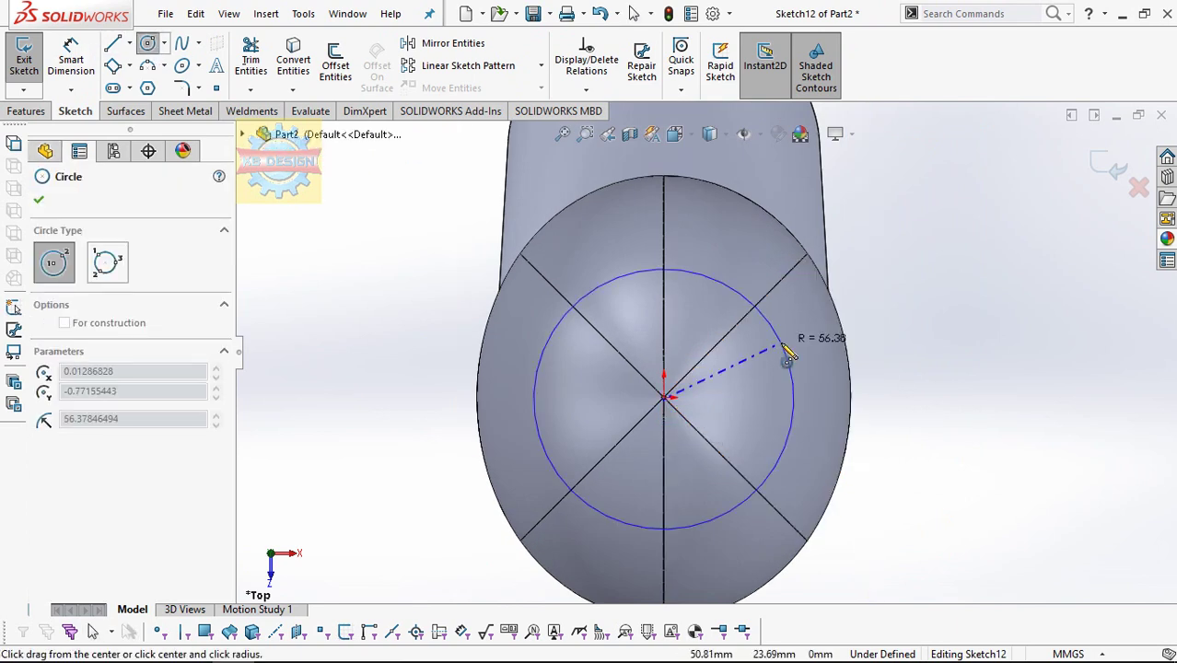
{"action": "left_click", "coordinate": [782, 344]}
{"action": "left_click", "coordinate": [71, 60]}
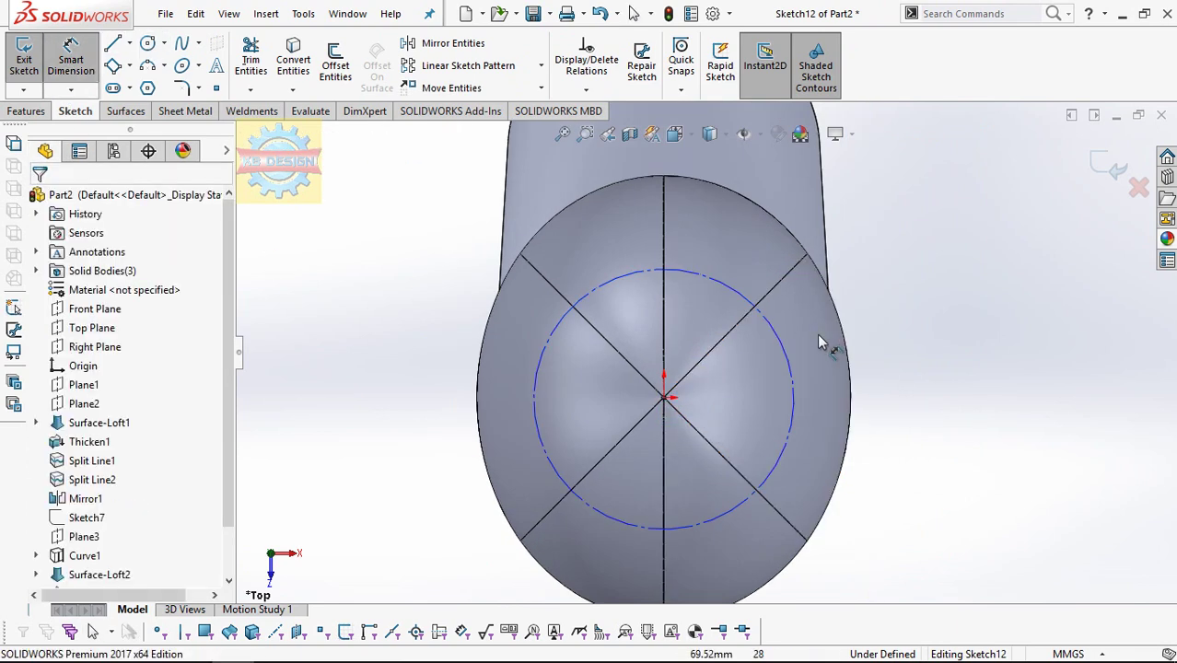
{"action": "left_click", "coordinate": [794, 361]}
{"action": "left_click", "coordinate": [916, 351]}
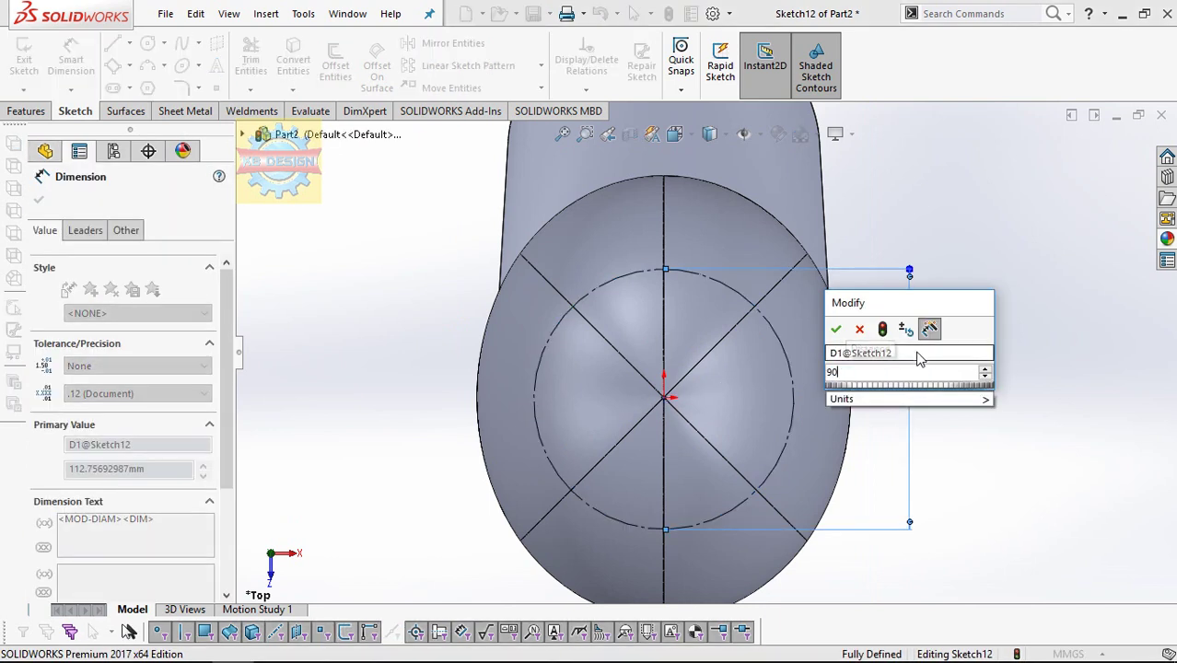
{"action": "type", "text": "90"}
{"action": "key", "text": "Return"}
{"action": "key", "text": "Escape"}
{"action": "scroll", "coordinate": [729, 432], "scroll_direction": "down", "scroll_amount": 1}
{"action": "scroll", "coordinate": [736, 447], "scroll_direction": "down", "scroll_amount": 1}
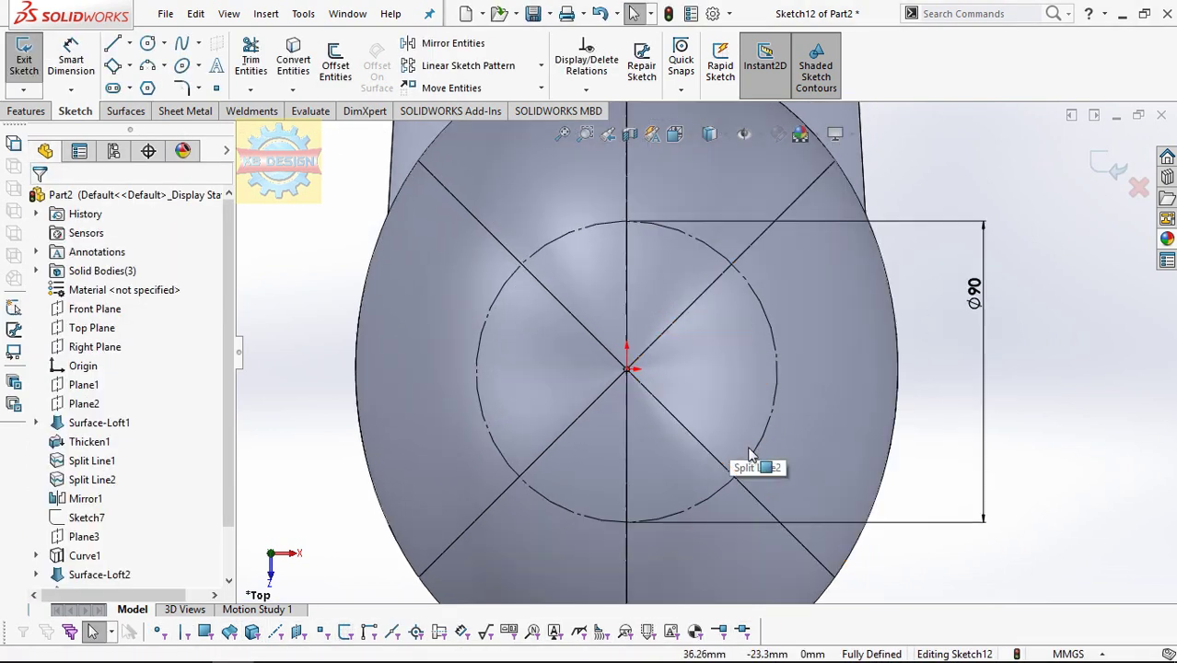
{"action": "scroll", "coordinate": [749, 453], "scroll_direction": "down", "scroll_amount": 1}
{"action": "key", "text": "c"}
- Add a centreline from the origin to the circle's left quadrant
{"action": "left_click", "coordinate": [129, 44]}
{"action": "left_click", "coordinate": [152, 84]}
{"action": "scroll", "coordinate": [599, 369], "scroll_direction": "down", "scroll_amount": 3}
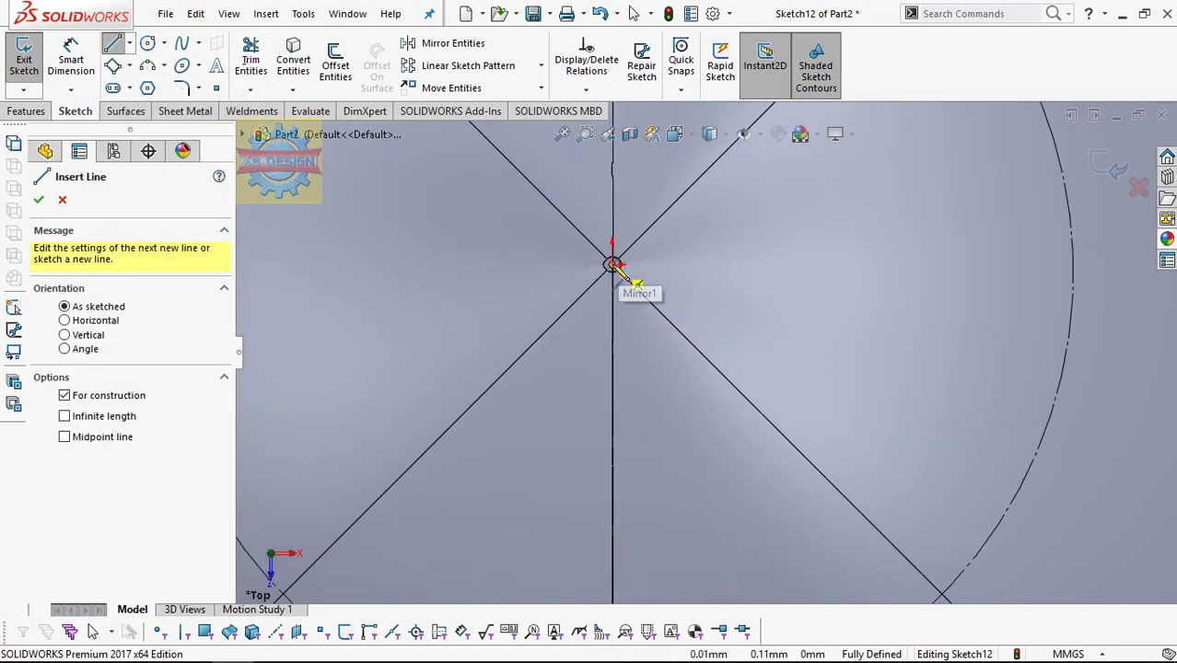
{"action": "left_click", "coordinate": [613, 266]}
{"action": "scroll", "coordinate": [617, 272], "scroll_direction": "up", "scroll_amount": 2}
{"action": "left_click", "coordinate": [387, 306]}
{"action": "key", "text": "Escape"}
{"action": "scroll", "coordinate": [632, 306], "scroll_direction": "down", "scroll_amount": 3}
{"action": "scroll", "coordinate": [686, 341], "scroll_direction": "down", "scroll_amount": 2}
{"action": "scroll", "coordinate": [685, 341], "scroll_direction": "up", "scroll_amount": 2}
{"action": "scroll", "coordinate": [686, 332], "scroll_direction": "up", "scroll_amount": 2}
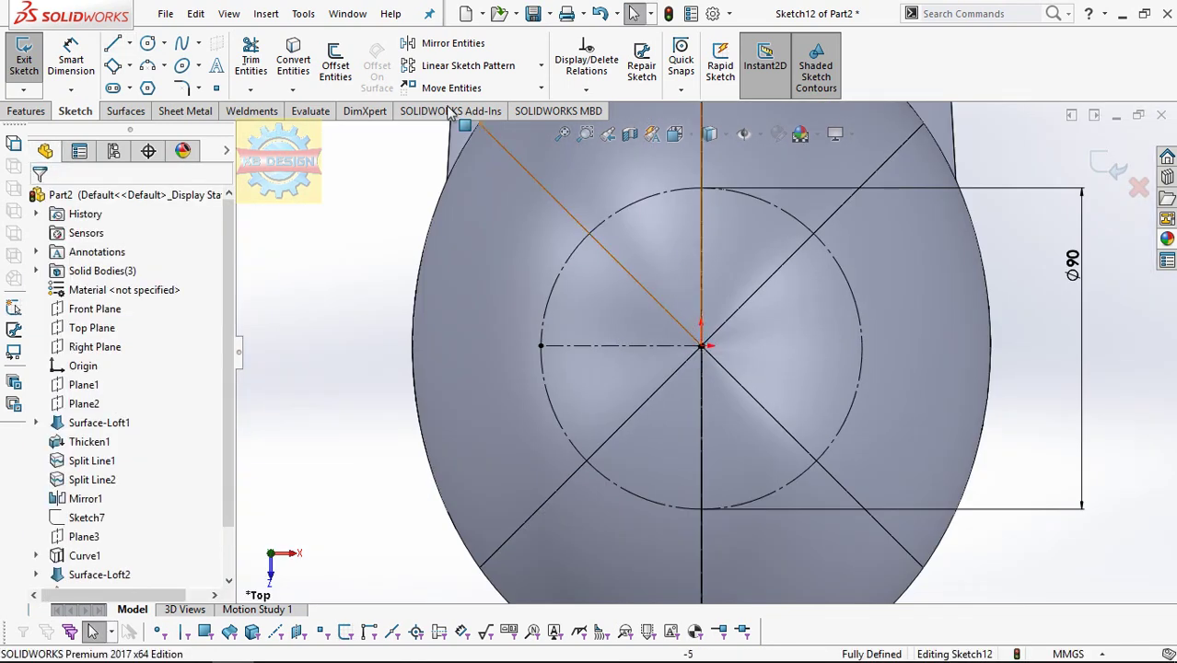
{"action": "left_click", "coordinate": [148, 45]}
- Draw a Ø3 eyelet circle at the left end of the centreline
{"action": "left_click", "coordinate": [541, 346]}
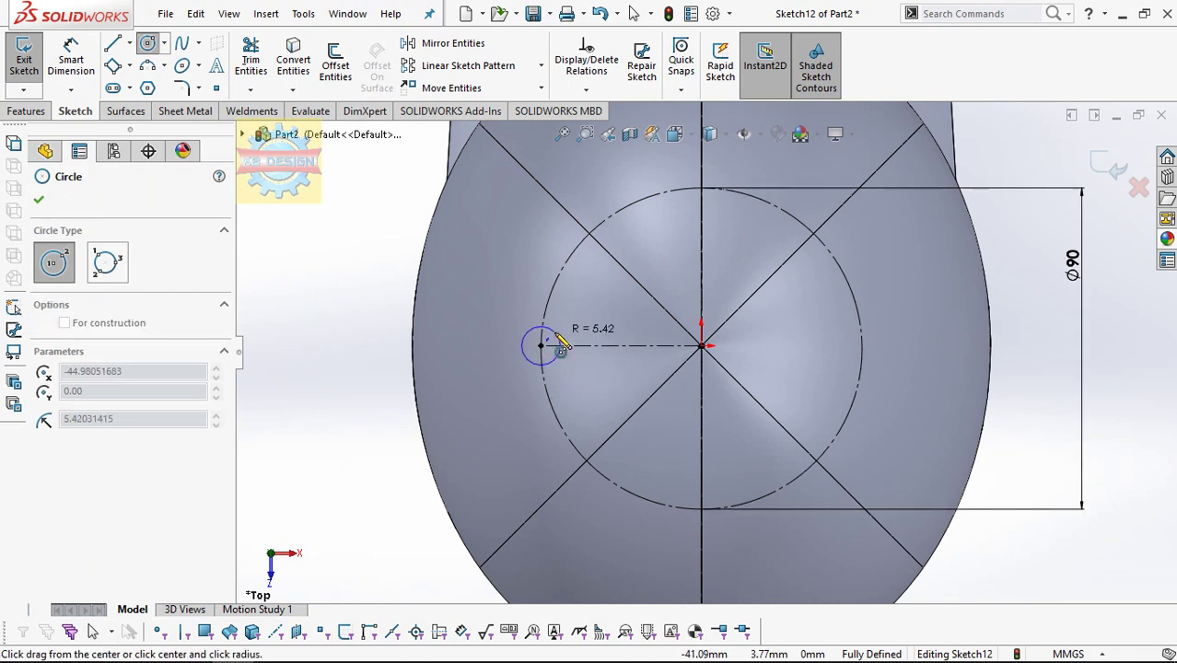
{"action": "left_click", "coordinate": [560, 346]}
{"action": "left_click", "coordinate": [71, 60]}
{"action": "left_click", "coordinate": [528, 332]}
{"action": "left_click", "coordinate": [512, 296]}
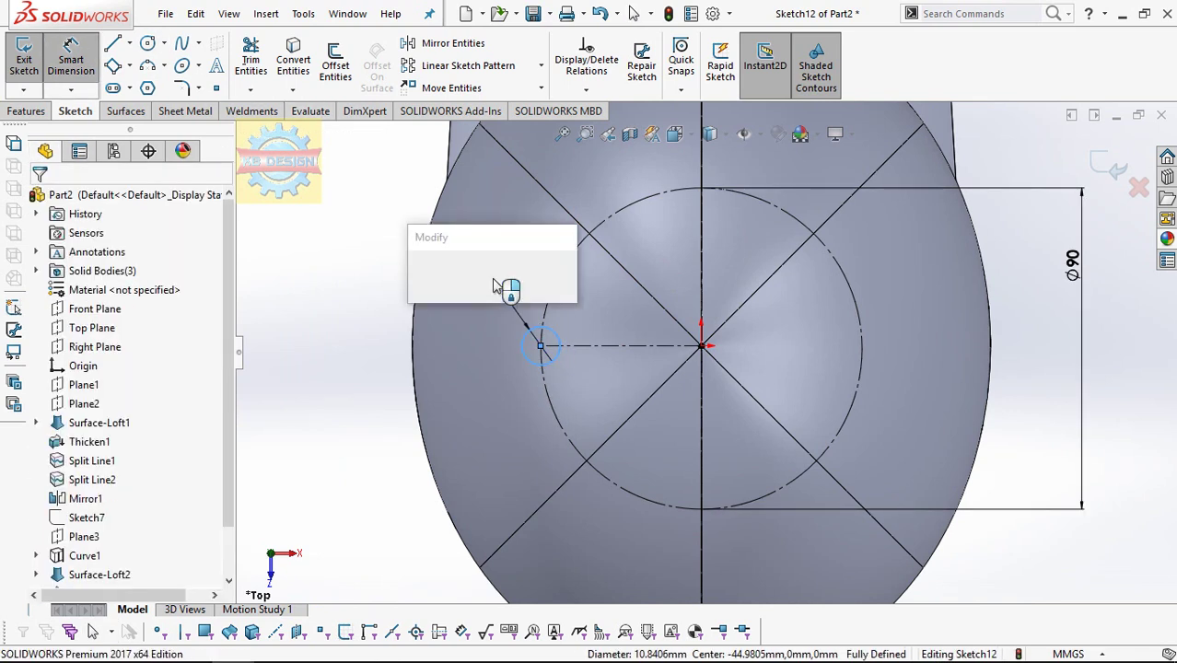
{"action": "type", "text": "3"}
{"action": "key", "text": "Return"}
{"action": "key", "text": "Escape"}
{"action": "scroll", "coordinate": [659, 405], "scroll_direction": "down", "scroll_amount": 2}
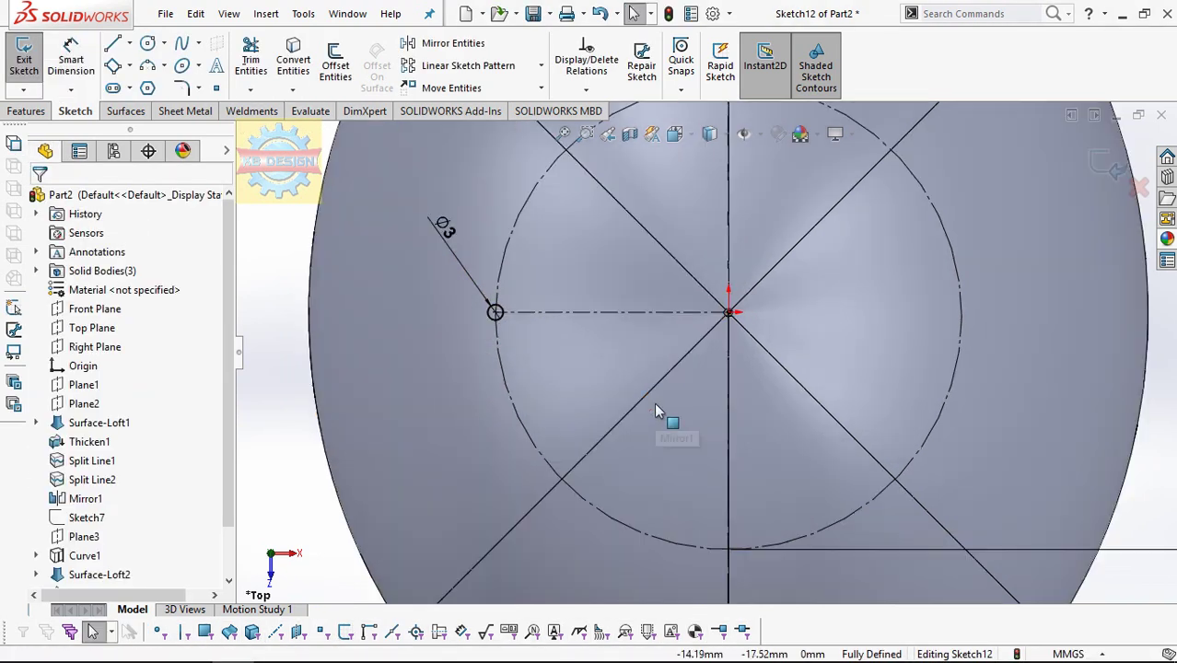
{"action": "scroll", "coordinate": [681, 409], "scroll_direction": "up", "scroll_amount": 2}
{"action": "scroll", "coordinate": [737, 419], "scroll_direction": "down", "scroll_amount": 1}
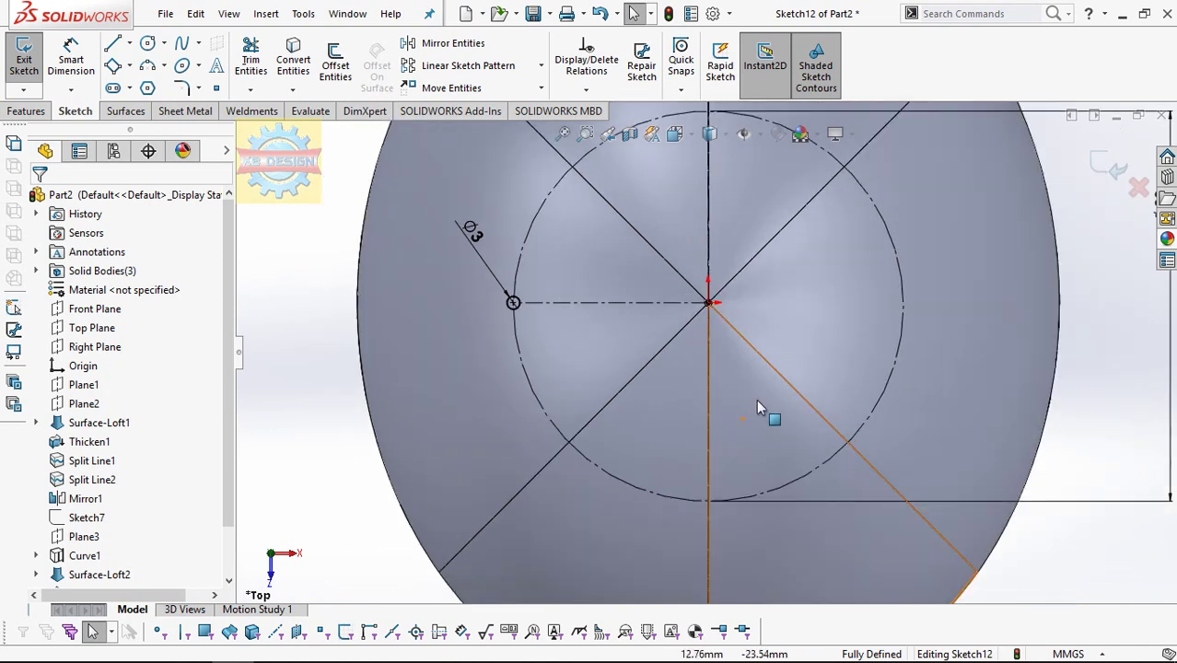
- Draw a centreline from the origin at 67.5° to the horizontal centreline
{"action": "left_click", "coordinate": [129, 43]}
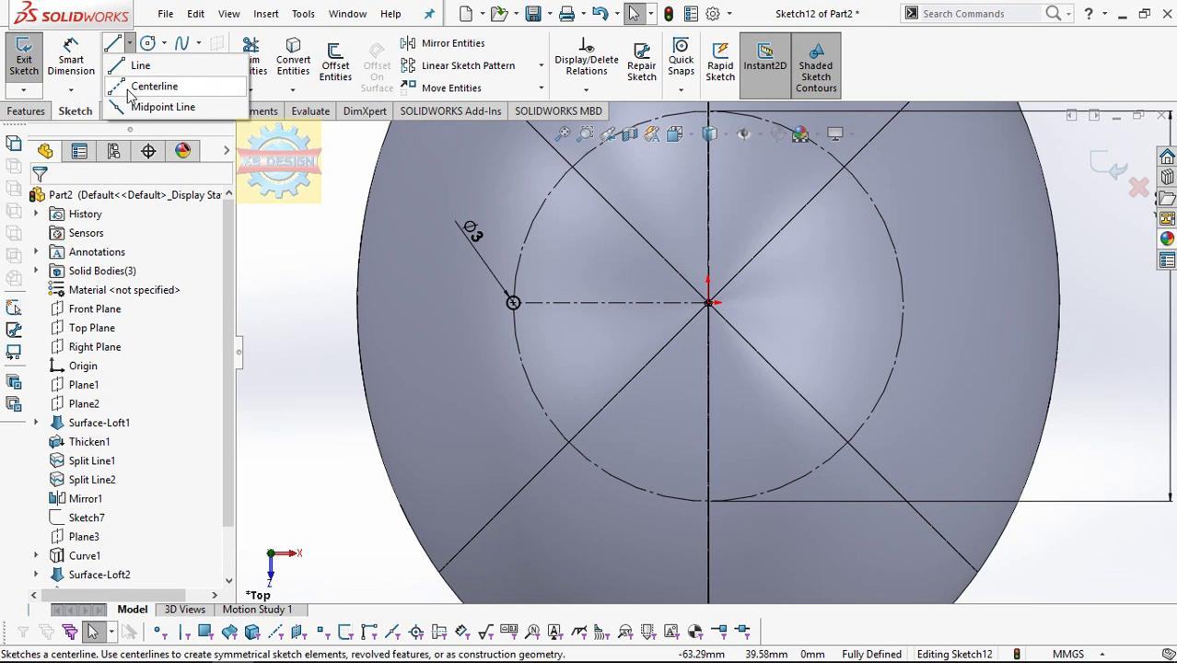
{"action": "left_click", "coordinate": [152, 83]}
{"action": "scroll", "coordinate": [709, 297], "scroll_direction": "down", "scroll_amount": 2}
{"action": "left_click_drag", "start_coordinate": [708, 294], "coordinate": [496, 567]}
{"action": "key", "text": "Escape"}
{"action": "key", "text": "Escape"}
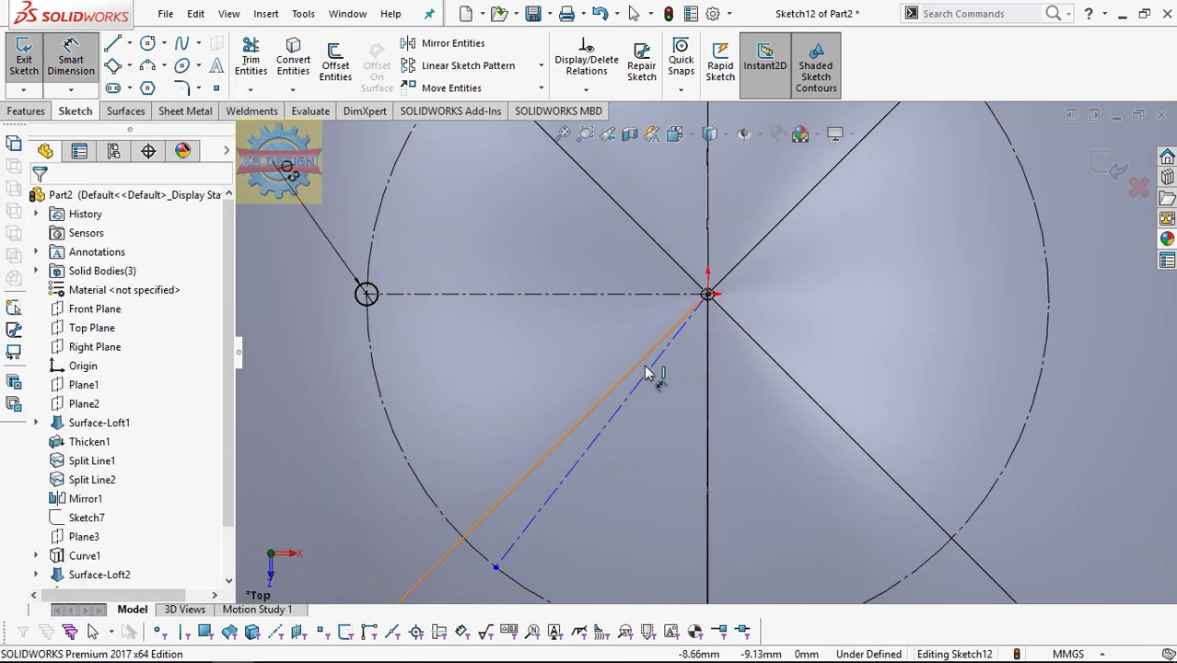
{"action": "left_click", "coordinate": [650, 379]}
{"action": "left_click", "coordinate": [623, 295]}
{"action": "left_click", "coordinate": [624, 336]}
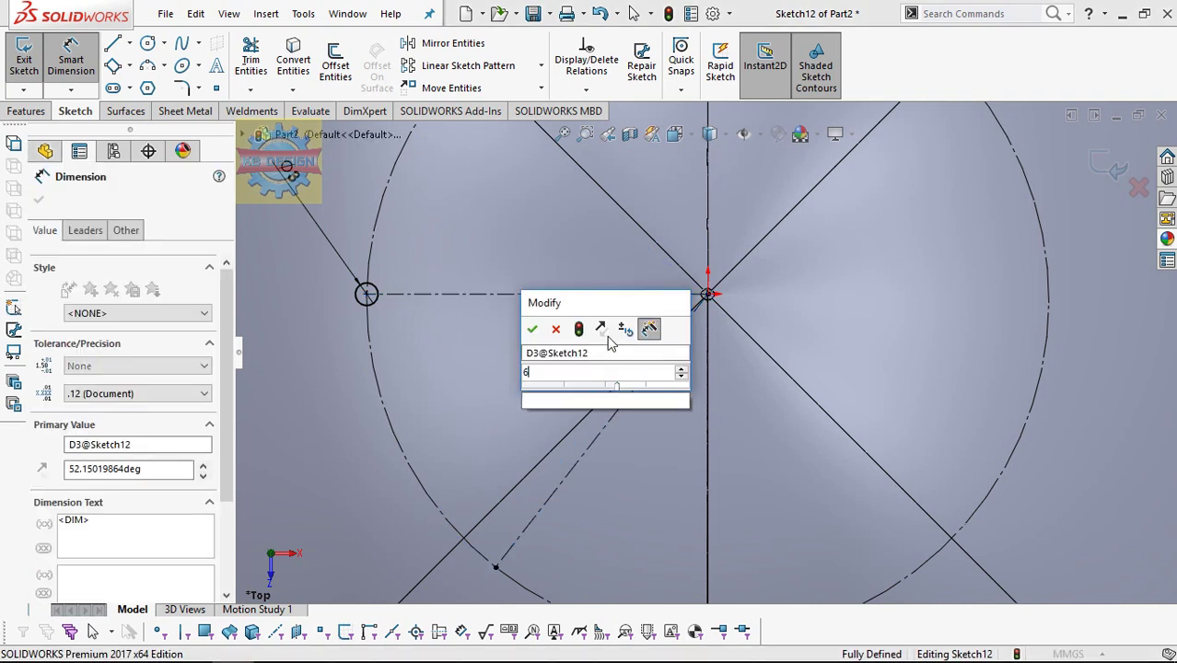
{"action": "type", "text": "67.5"}
{"action": "key", "text": "Return"}
{"action": "scroll", "coordinate": [609, 328], "scroll_direction": "up", "scroll_amount": 2}
{"action": "key", "text": "Escape"}
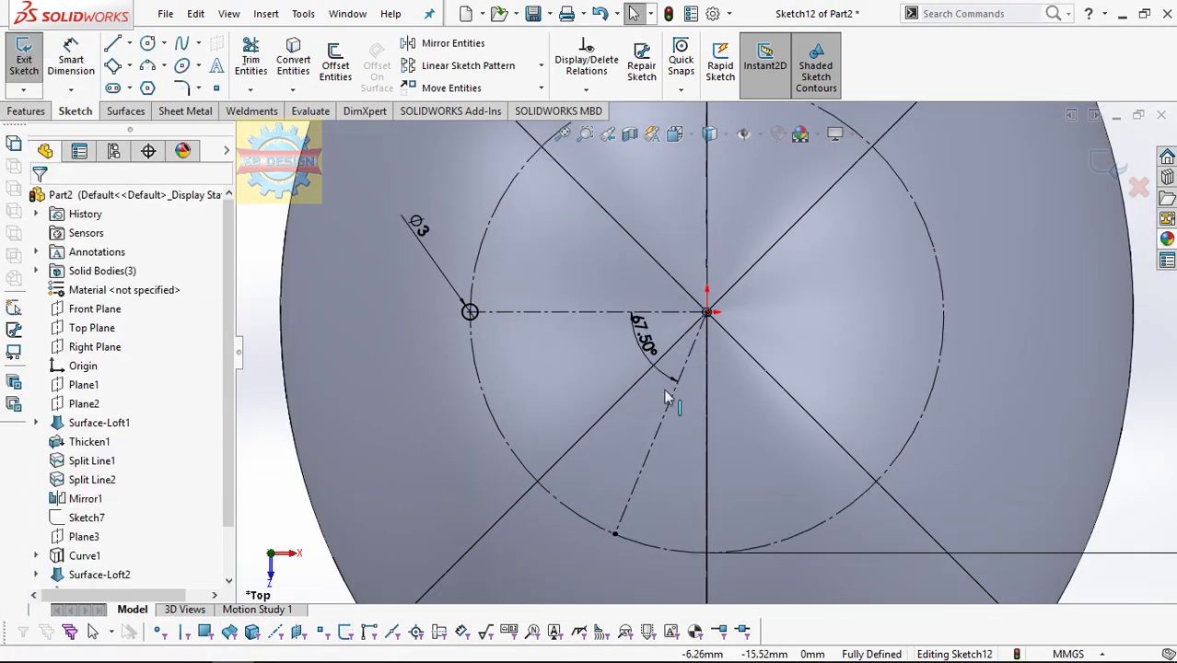
- Draw a second Ø3 eyelet circle at the end of the angled centreline
{"action": "left_click", "coordinate": [148, 43]}
{"action": "left_click", "coordinate": [614, 533]}
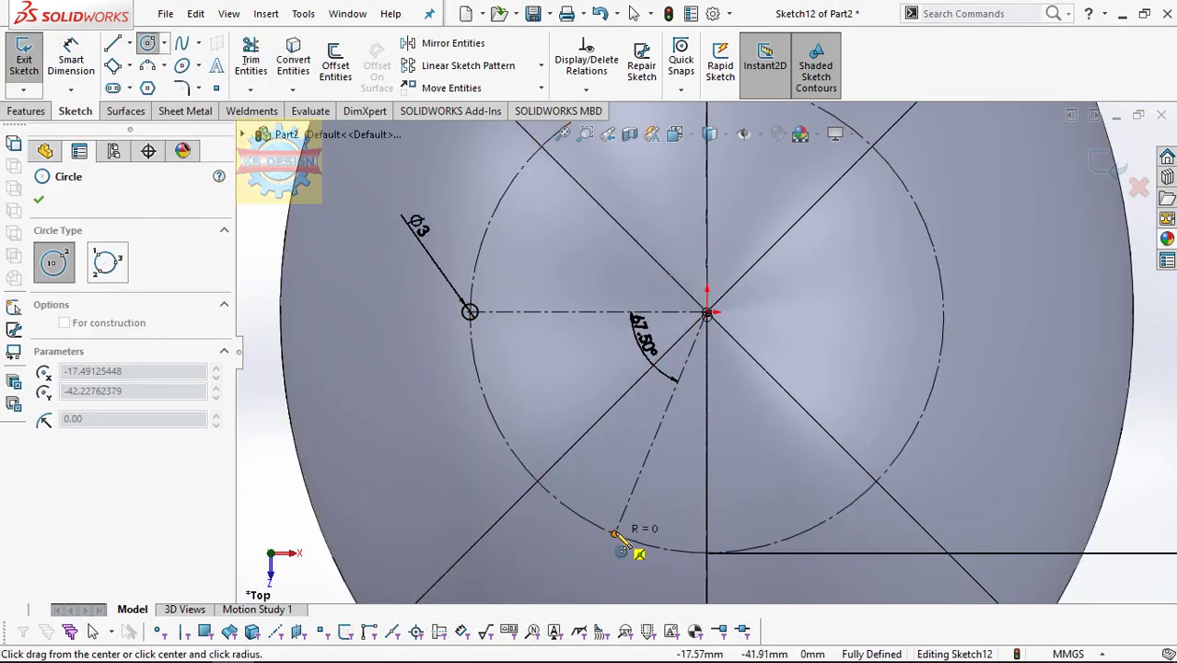
{"action": "left_click", "coordinate": [627, 531]}
{"action": "left_click", "coordinate": [70, 60]}
{"action": "left_click", "coordinate": [617, 543]}
{"action": "left_click", "coordinate": [593, 578]}
{"action": "type", "text": "3"}
{"action": "key", "text": "Return"}
{"action": "scroll", "coordinate": [882, 412], "scroll_direction": "up", "scroll_amount": 3}
{"action": "key", "text": "Escape"}
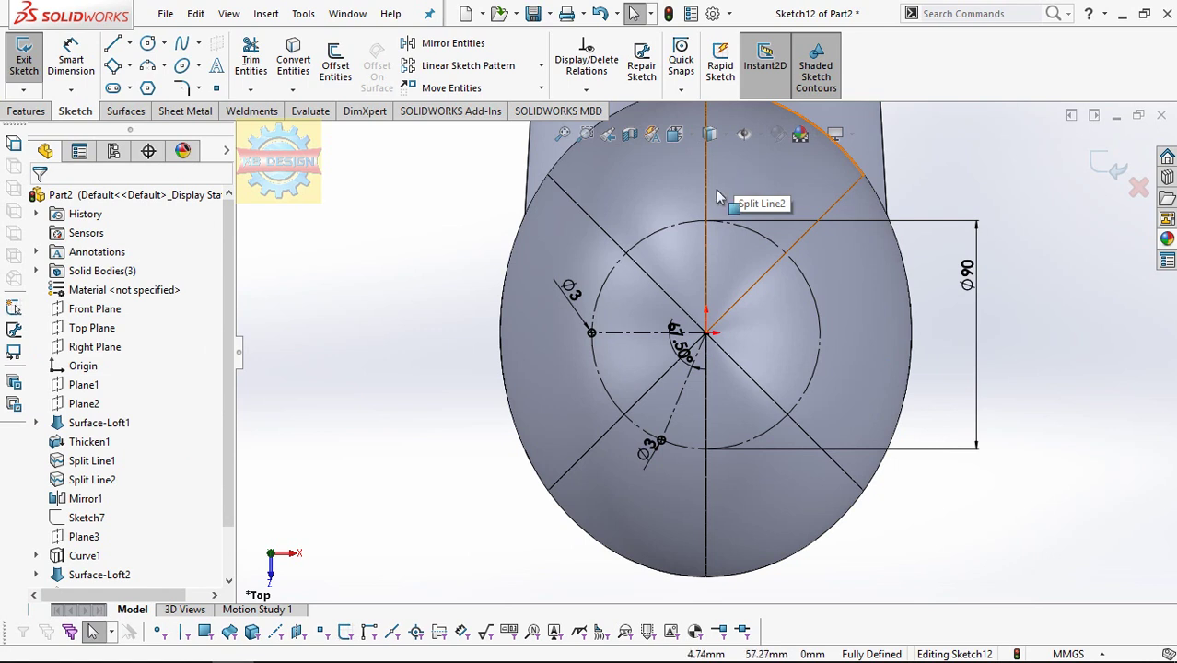
{"action": "scroll", "coordinate": [705, 198], "scroll_direction": "down", "scroll_amount": 2}
- Draw a third Ø3 eyelet circle near the top
{"action": "left_click", "coordinate": [159, 44]}
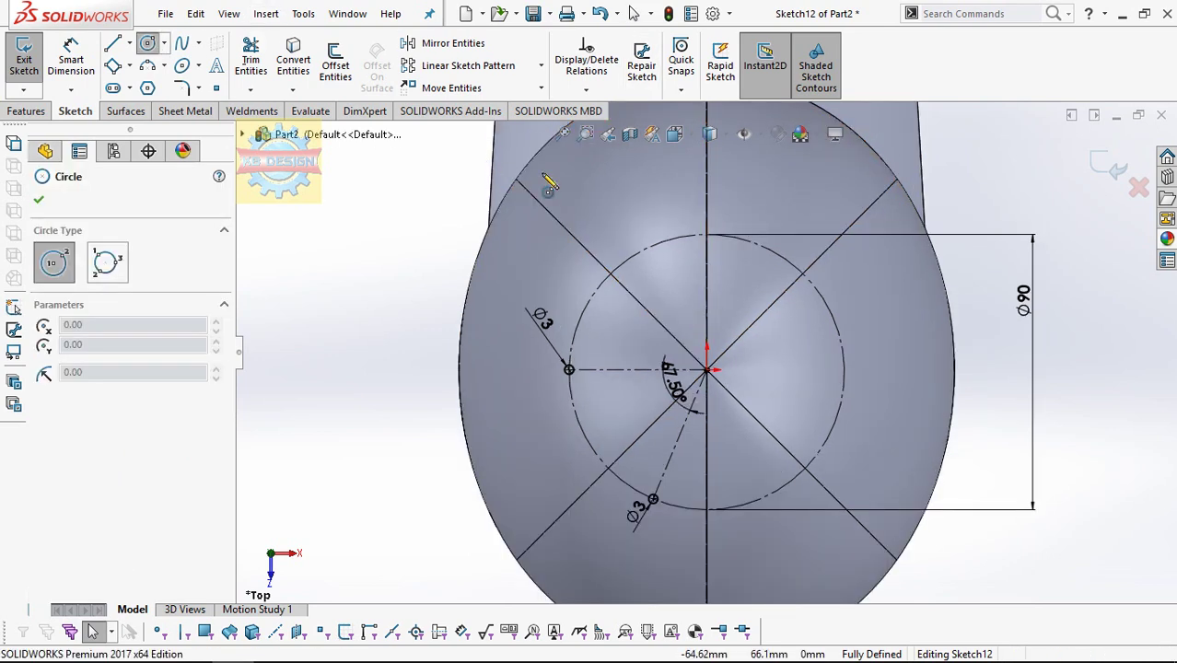
{"action": "left_click", "coordinate": [641, 196]}
{"action": "left_click", "coordinate": [654, 204]}
{"action": "key", "text": "d"}
{"action": "left_click", "coordinate": [645, 191]}
{"action": "left_click", "coordinate": [618, 173]}
{"action": "type", "text": "3"}
{"action": "key", "text": "Return"}
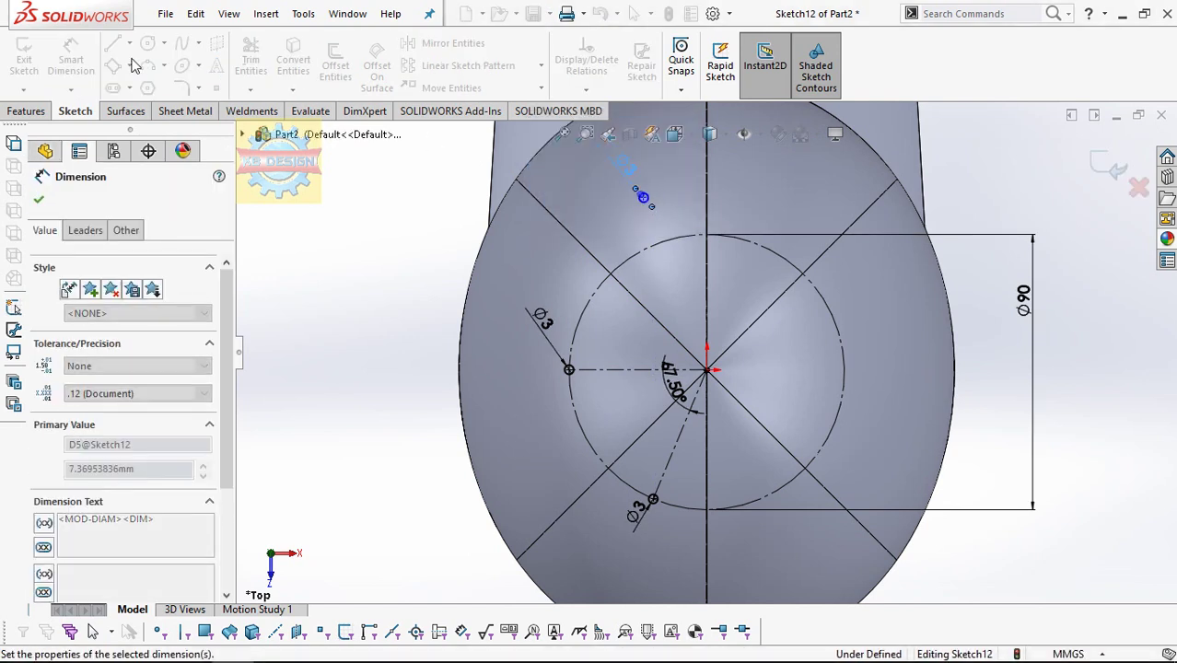
- Dimension the upper eyelet circle's centre 50 mm above the origin
{"action": "left_click", "coordinate": [643, 197]}
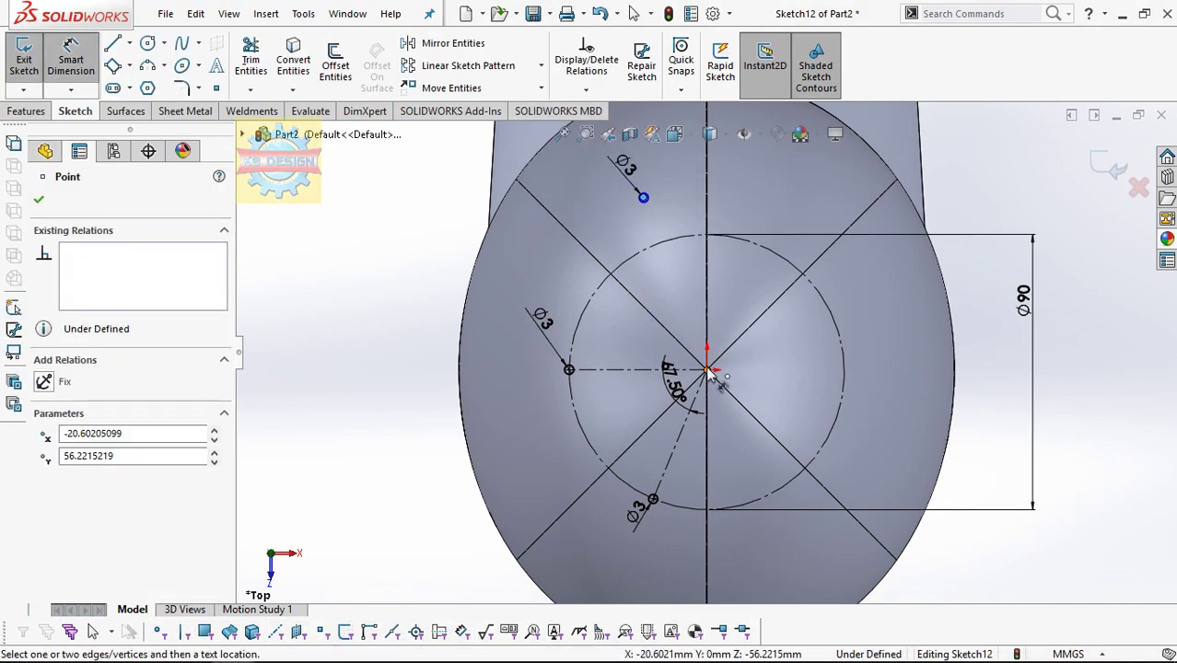
{"action": "scroll", "coordinate": [703, 375], "scroll_direction": "down", "scroll_amount": 3}
{"action": "left_click", "coordinate": [725, 362]}
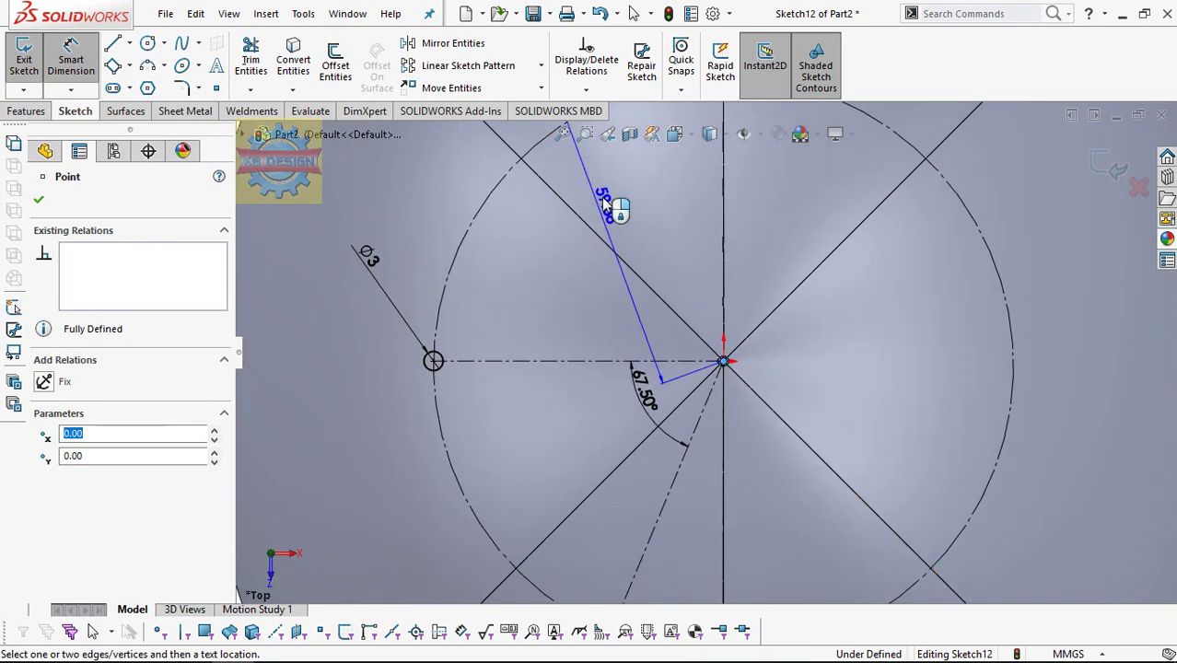
{"action": "scroll", "coordinate": [644, 225], "scroll_direction": "up", "scroll_amount": 2}
{"action": "left_click", "coordinate": [570, 273]}
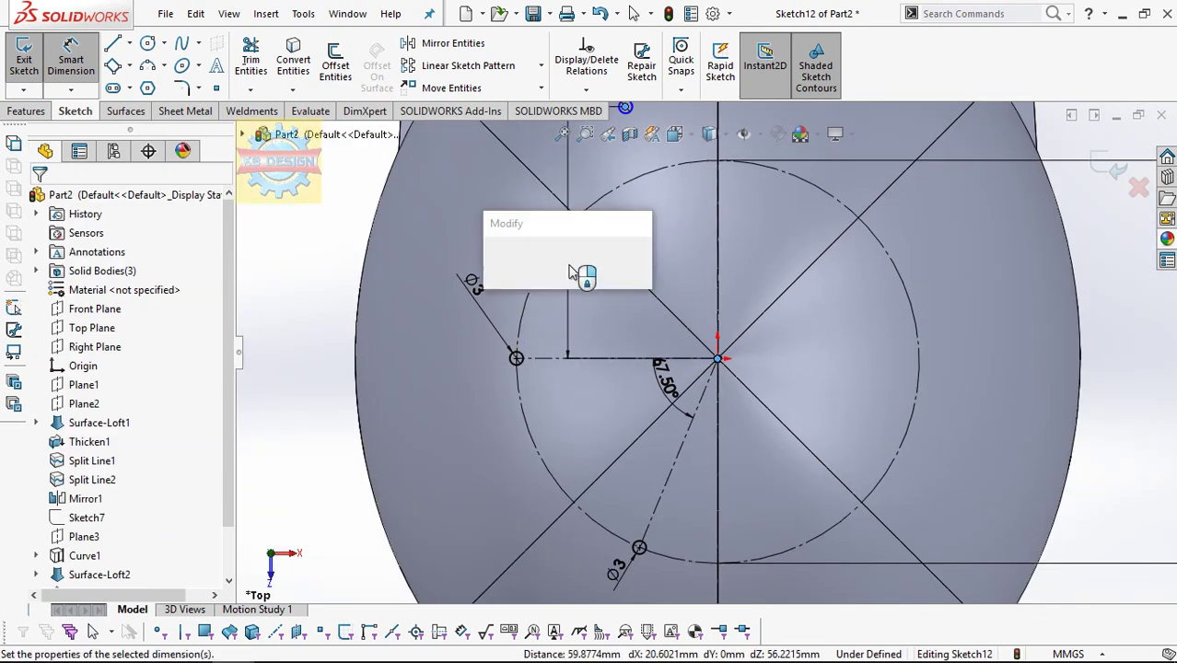
{"action": "type", "text": "50"}
{"action": "key", "text": "Return"}
{"action": "scroll", "coordinate": [681, 187], "scroll_direction": "up", "scroll_amount": 2}
{"action": "scroll", "coordinate": [727, 369], "scroll_direction": "down", "scroll_amount": 1}
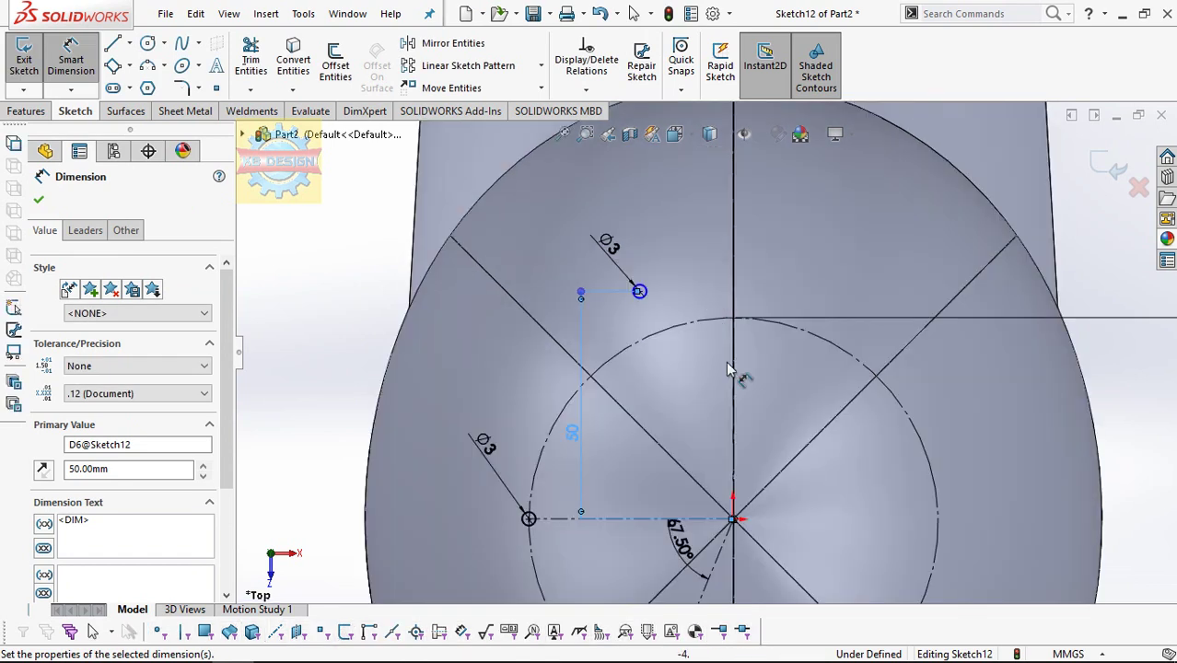
{"action": "scroll", "coordinate": [714, 539], "scroll_direction": "down", "scroll_amount": 3}
{"action": "scroll", "coordinate": [757, 468], "scroll_direction": "up", "scroll_amount": 3}
{"action": "scroll", "coordinate": [692, 454], "scroll_direction": "down", "scroll_amount": 2}
{"action": "scroll", "coordinate": [693, 454], "scroll_direction": "down", "scroll_amount": 3}
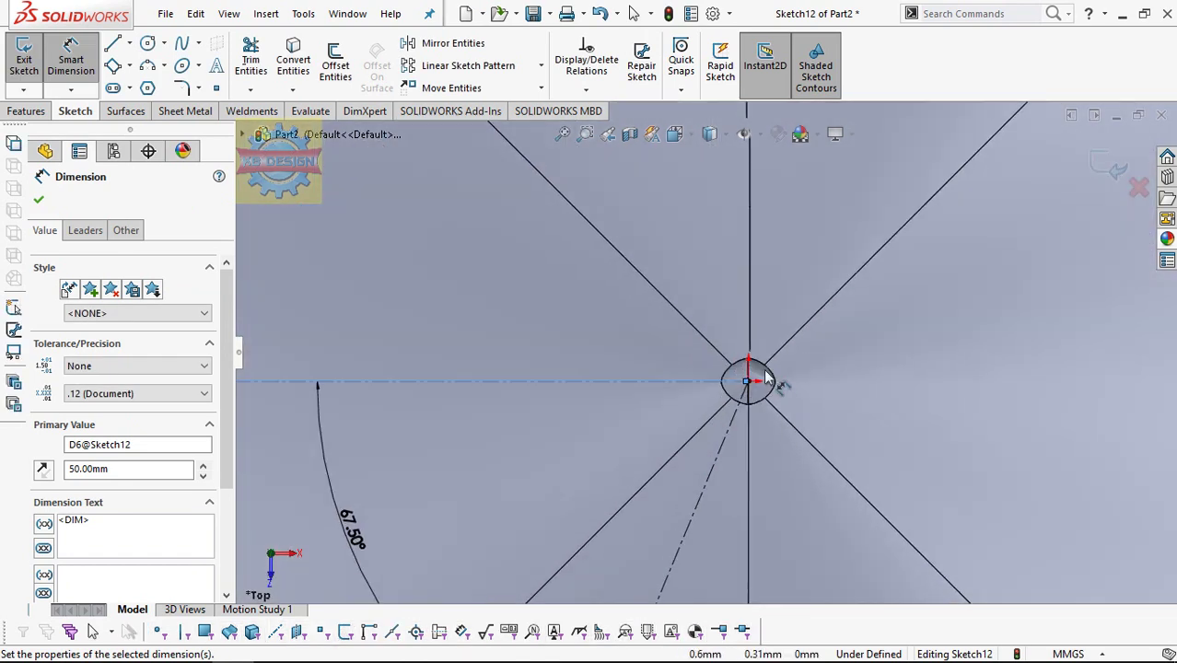
- Dimension the upper eyelet circle 25 mm horizontally from the vertical line
{"action": "left_click", "coordinate": [748, 383]}
{"action": "scroll", "coordinate": [760, 336], "scroll_direction": "up", "scroll_amount": 2}
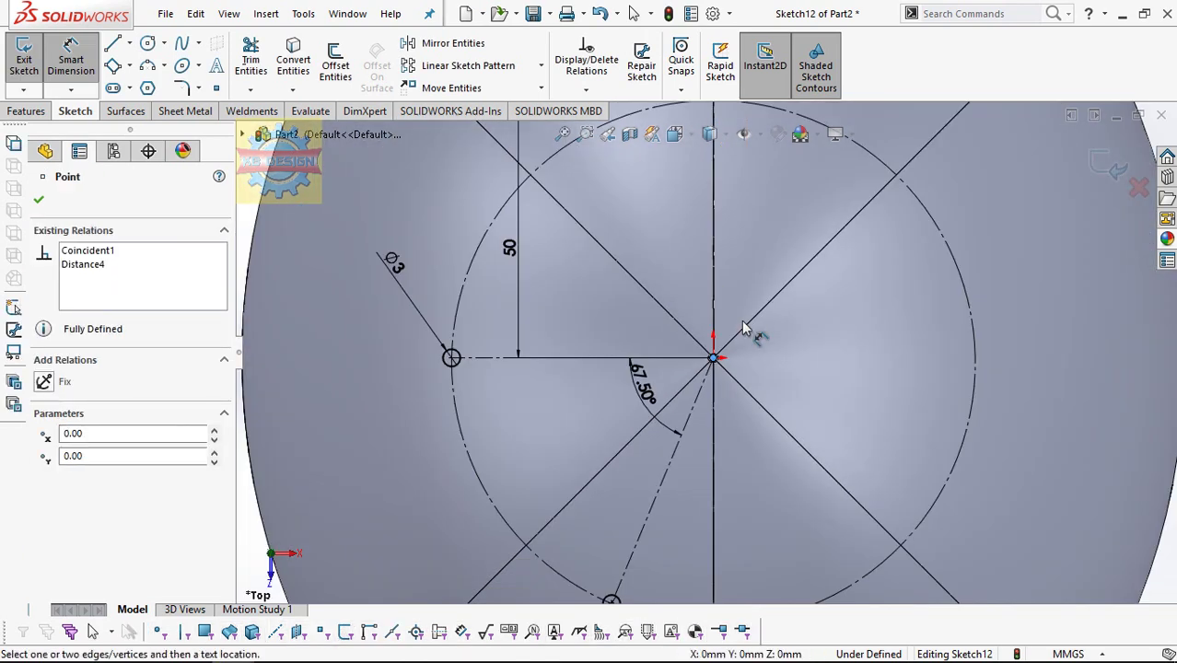
{"action": "scroll", "coordinate": [638, 179], "scroll_direction": "up", "scroll_amount": 2}
{"action": "scroll", "coordinate": [668, 247], "scroll_direction": "down", "scroll_amount": 2}
{"action": "left_click", "coordinate": [642, 236]}
{"action": "left_click", "coordinate": [762, 212]}
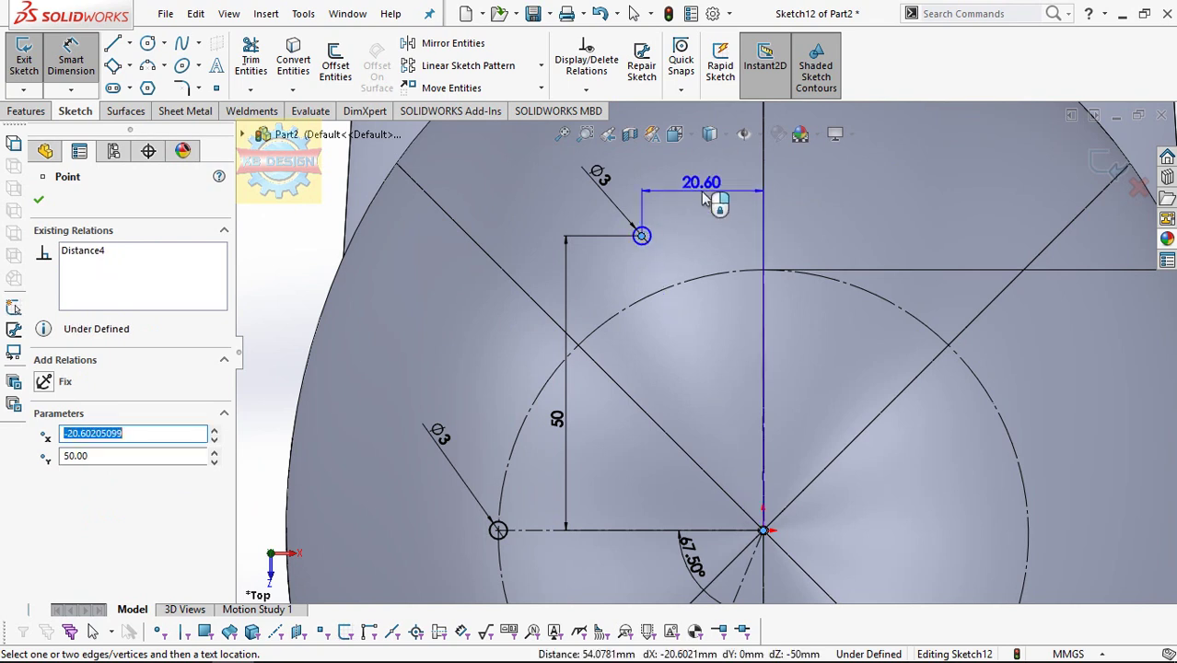
{"action": "left_click", "coordinate": [714, 191]}
{"action": "key", "text": "Return"}
{"action": "scroll", "coordinate": [762, 242], "scroll_direction": "up", "scroll_amount": 2}
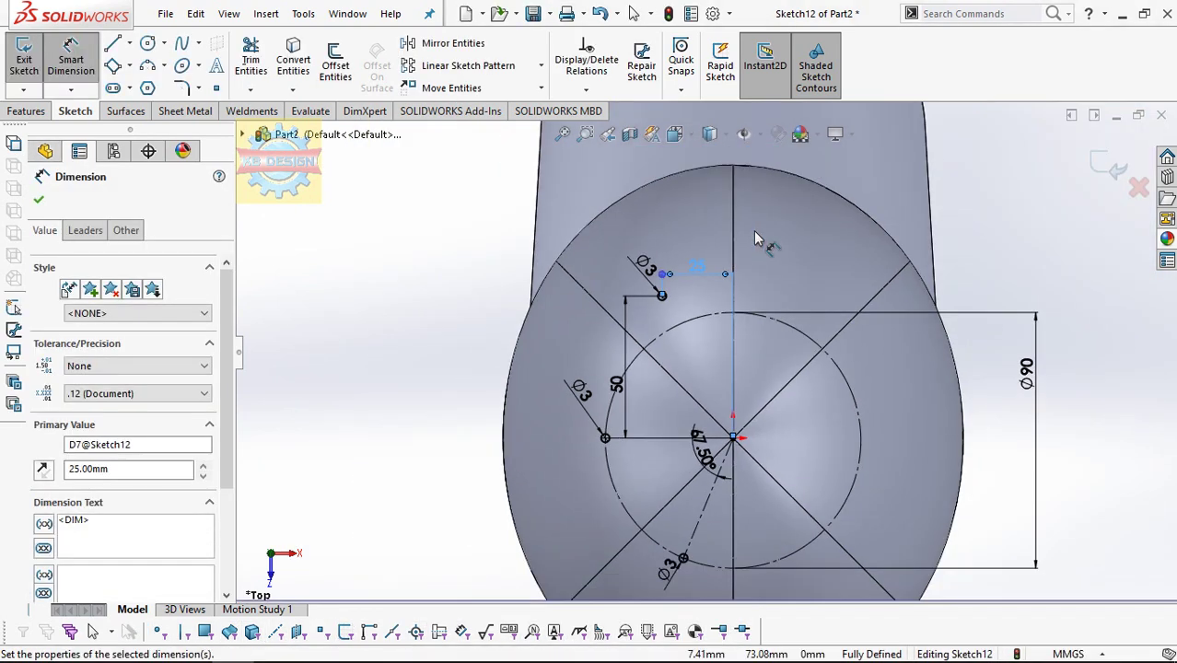
{"action": "key", "text": "Escape"}
- Draw a vertical centreline upward from the origin
{"action": "left_click", "coordinate": [130, 43]}
{"action": "left_click", "coordinate": [221, 86]}
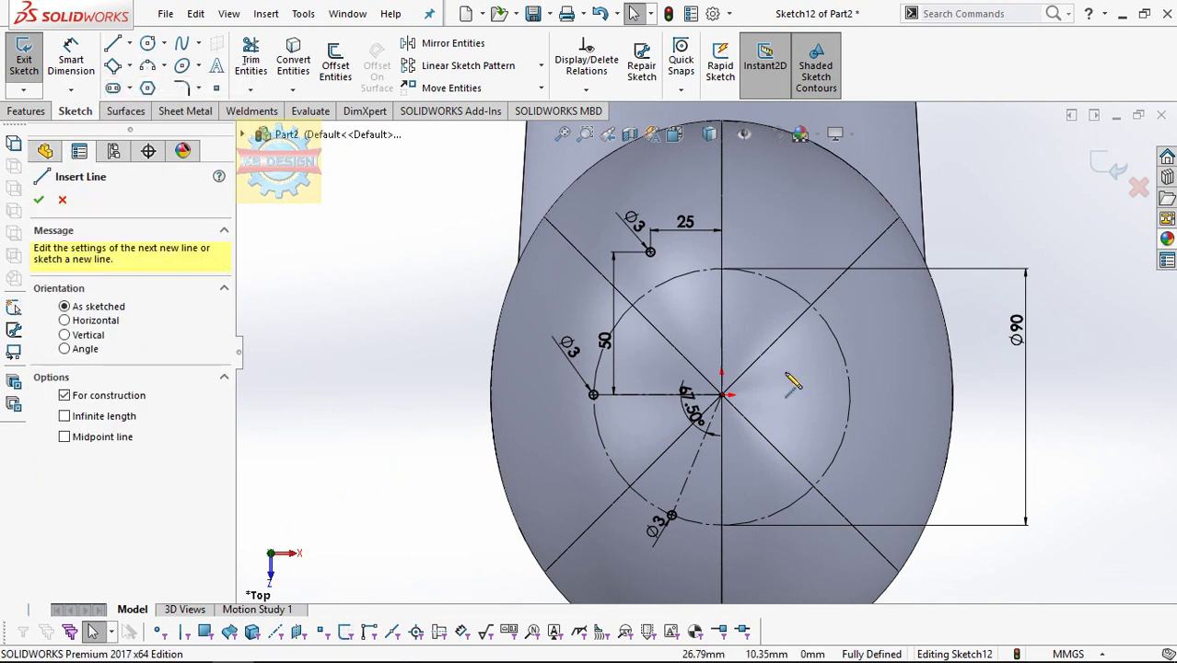
{"action": "left_click", "coordinate": [721, 396]}
{"action": "left_click", "coordinate": [721, 291]}
{"action": "key", "text": "Escape"}
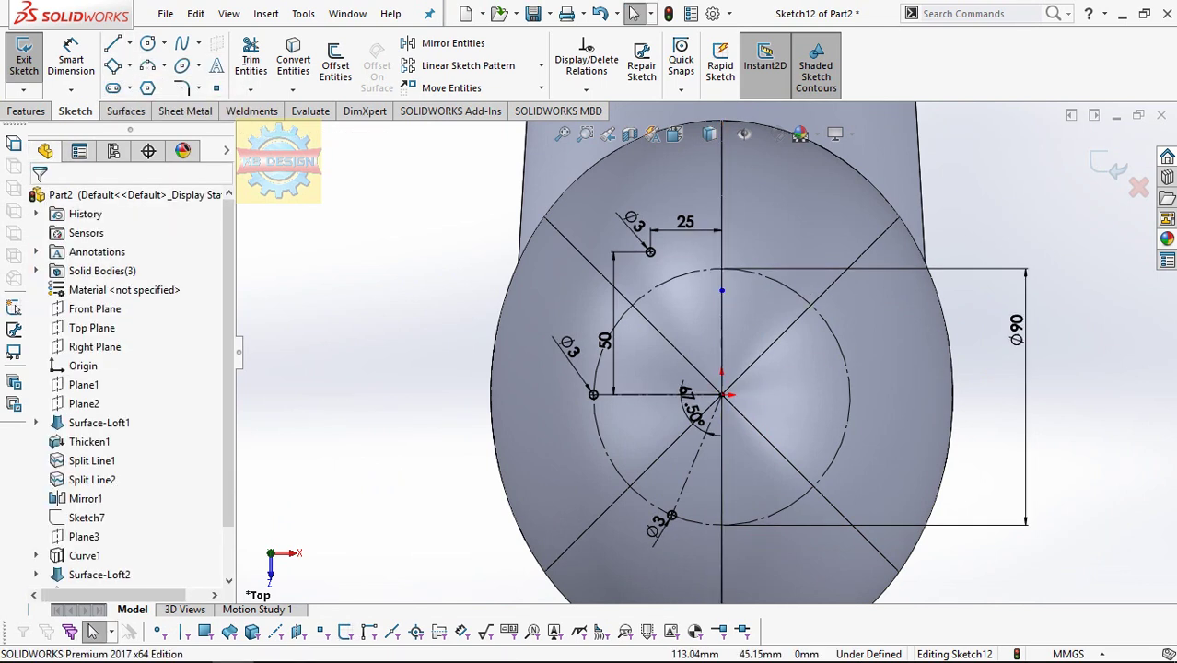
- Mirror the three eyelet circles about the vertical centreline
{"action": "left_click", "coordinate": [443, 49]}
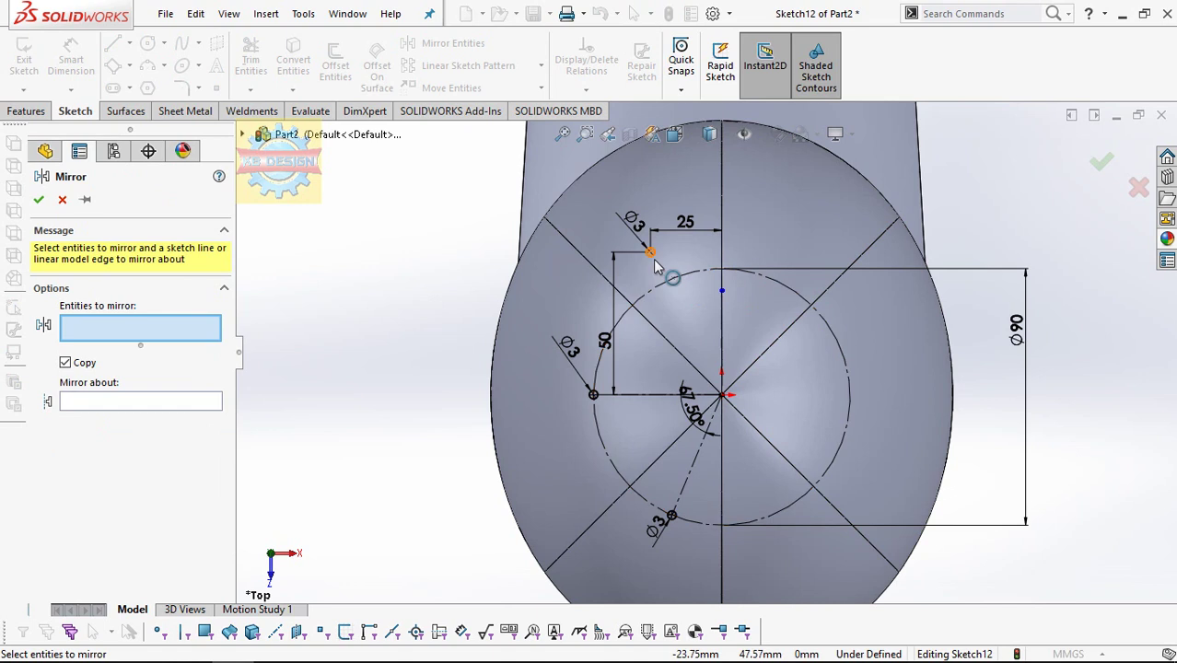
{"action": "left_click", "coordinate": [629, 320]}
{"action": "left_click", "coordinate": [596, 396]}
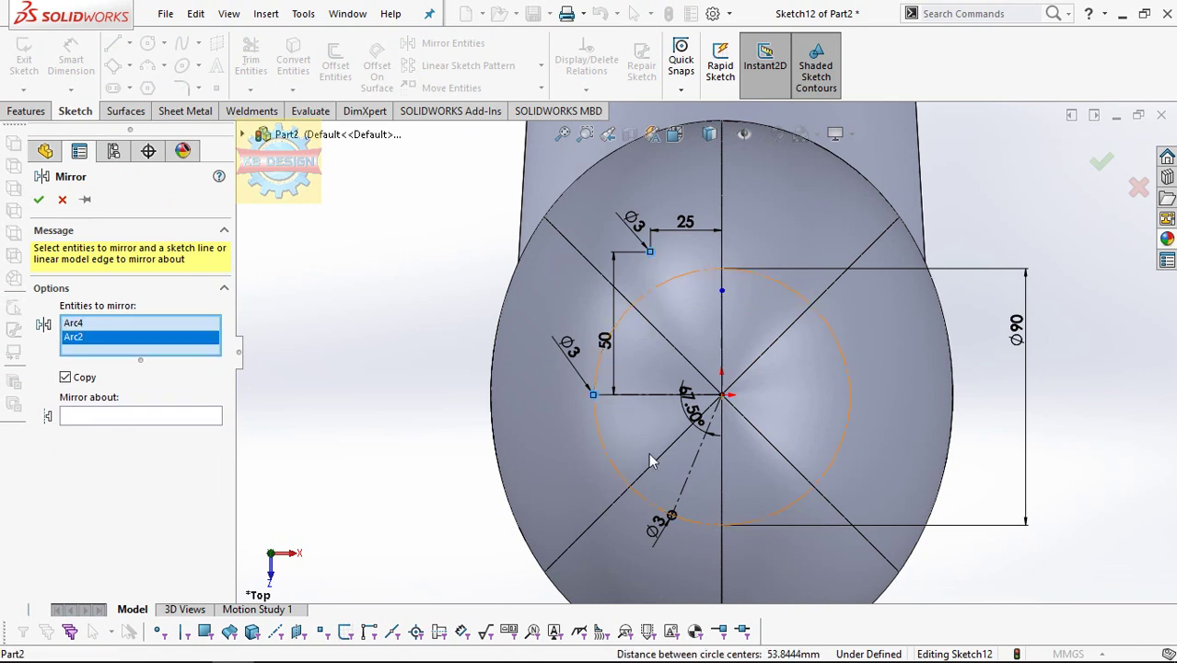
{"action": "left_click", "coordinate": [672, 517]}
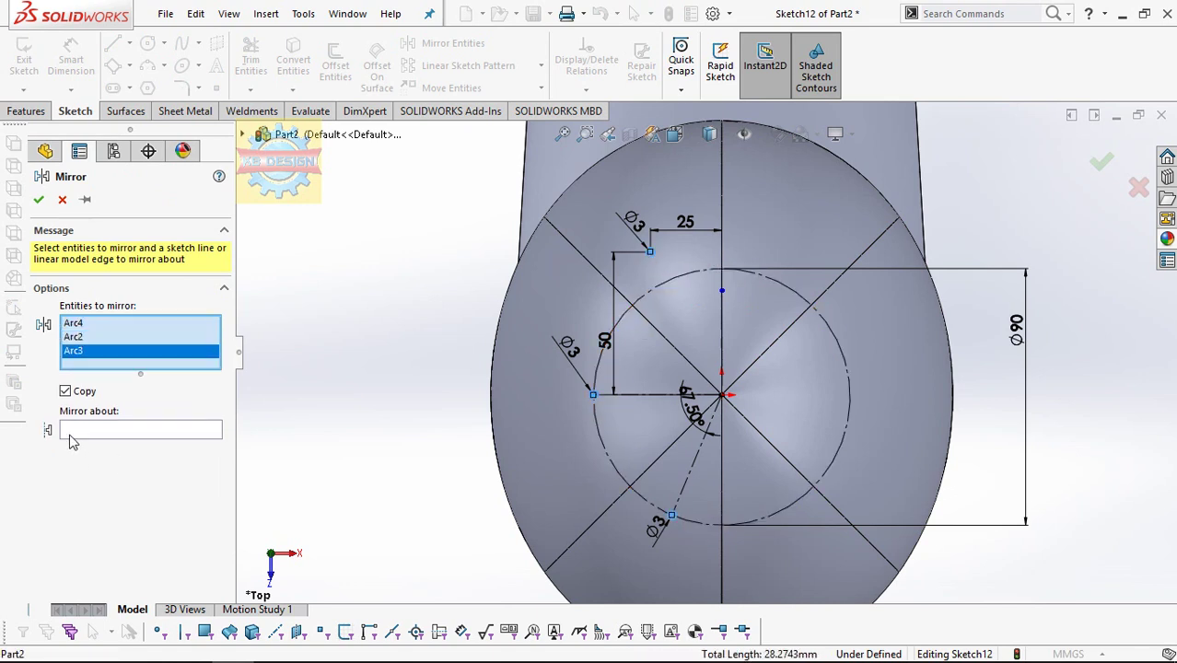
{"action": "left_click", "coordinate": [134, 438]}
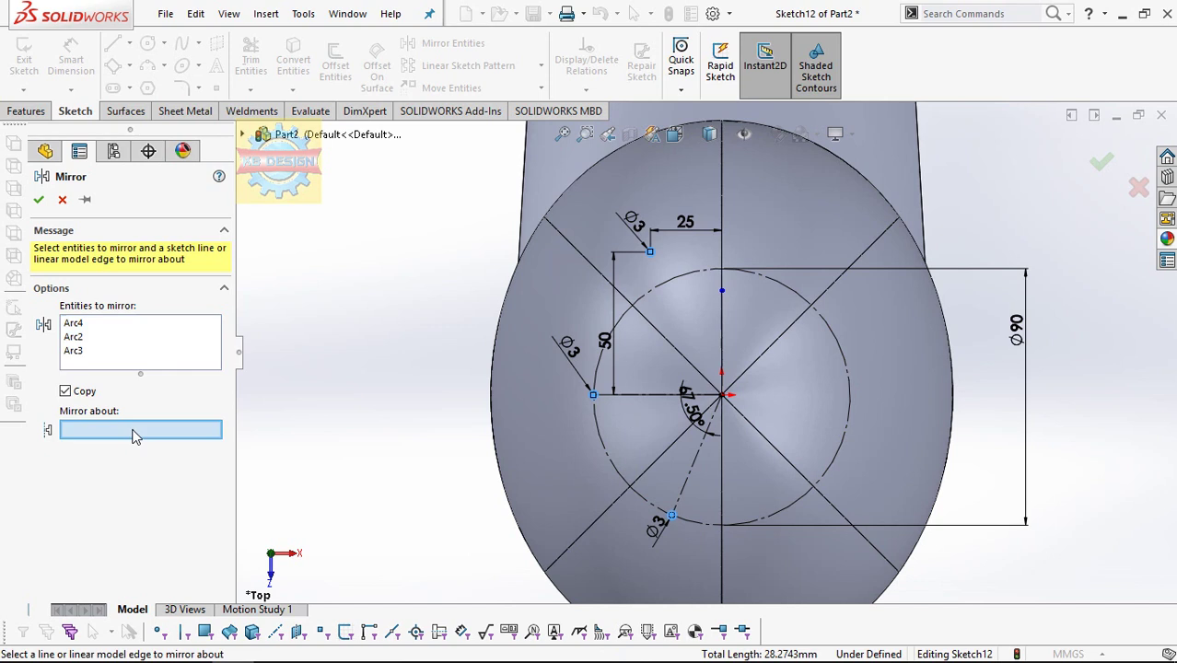
{"action": "left_click", "coordinate": [723, 350]}
{"action": "left_click", "coordinate": [38, 199]}
{"action": "left_click", "coordinate": [26, 110]}
{"action": "left_click", "coordinate": [261, 64]}
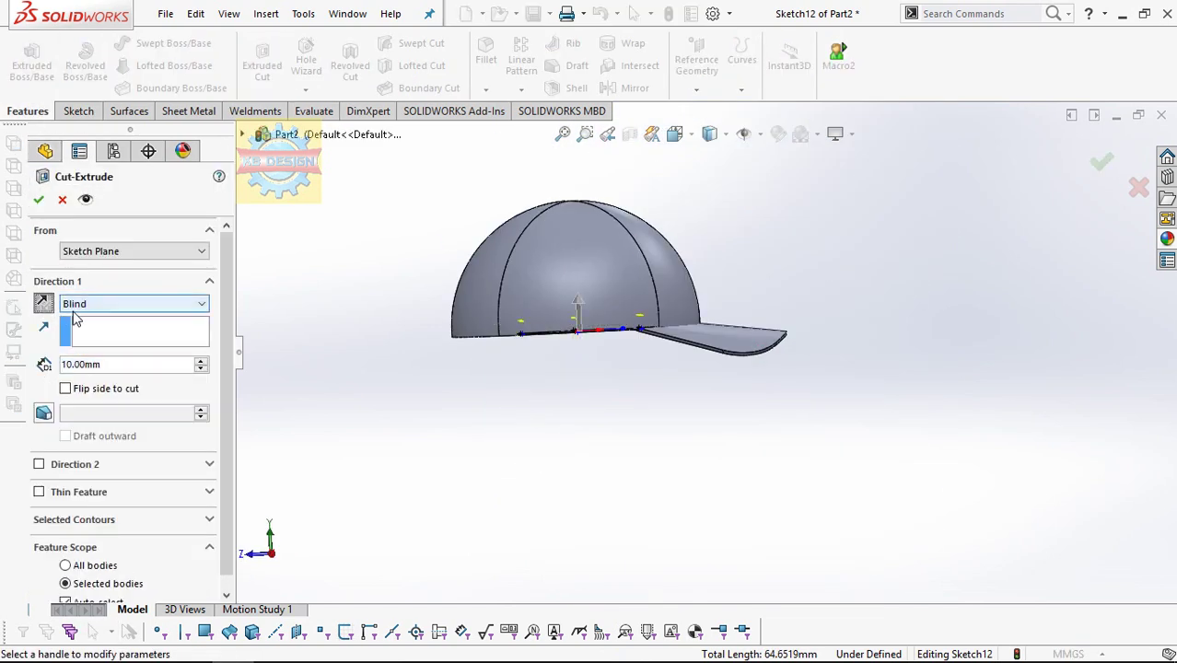
- Cut the six eyelet holes Through All, then select the Top Plane
{"action": "left_click", "coordinate": [129, 304]}
{"action": "left_click", "coordinate": [88, 325]}
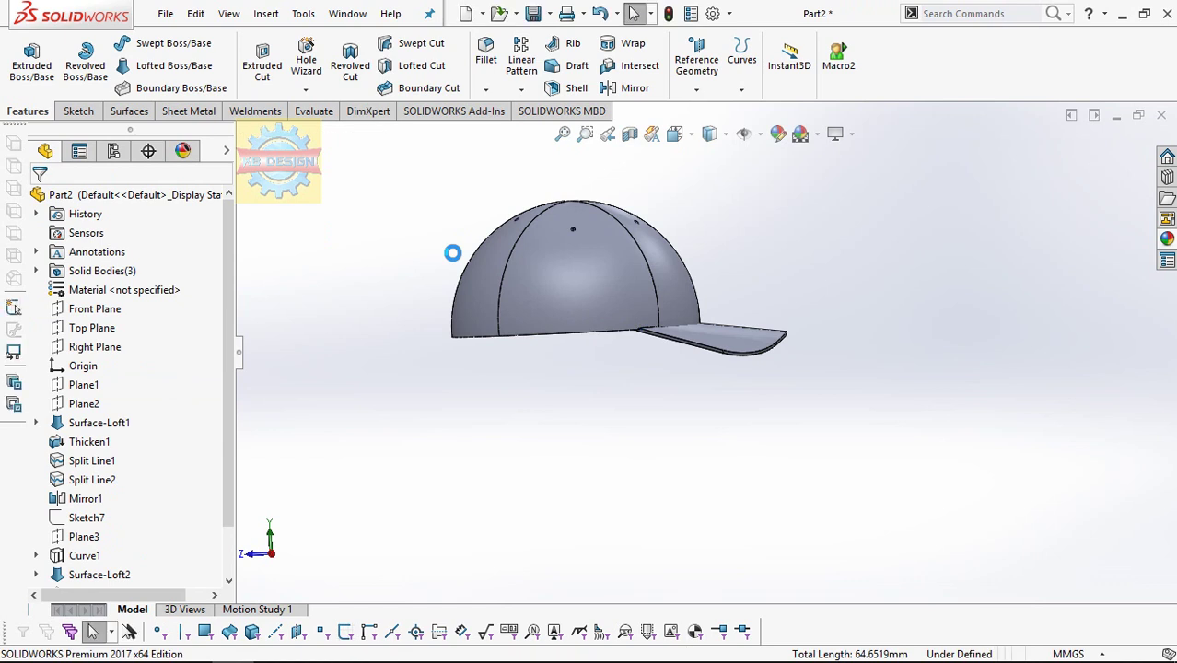
{"action": "mouse_move", "coordinate": [689, 317]}
{"action": "middle_mouse_down"}
{"action": "mouse_move", "coordinate": [696, 481]}
{"action": "mouse_move", "coordinate": [700, 387]}
{"action": "middle_mouse_up"}
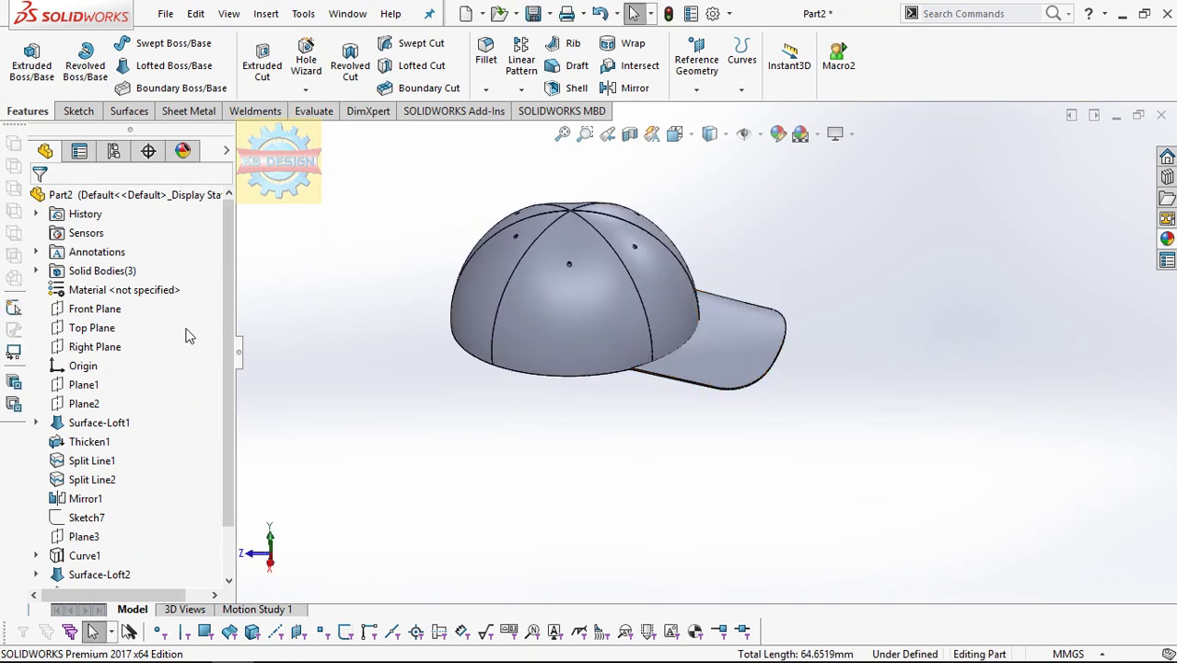
{"action": "left_click", "coordinate": [129, 329]}
- Start a sketch on the Top Plane and hide both crown bodies, leaving only the brim
{"action": "left_click", "coordinate": [138, 304]}
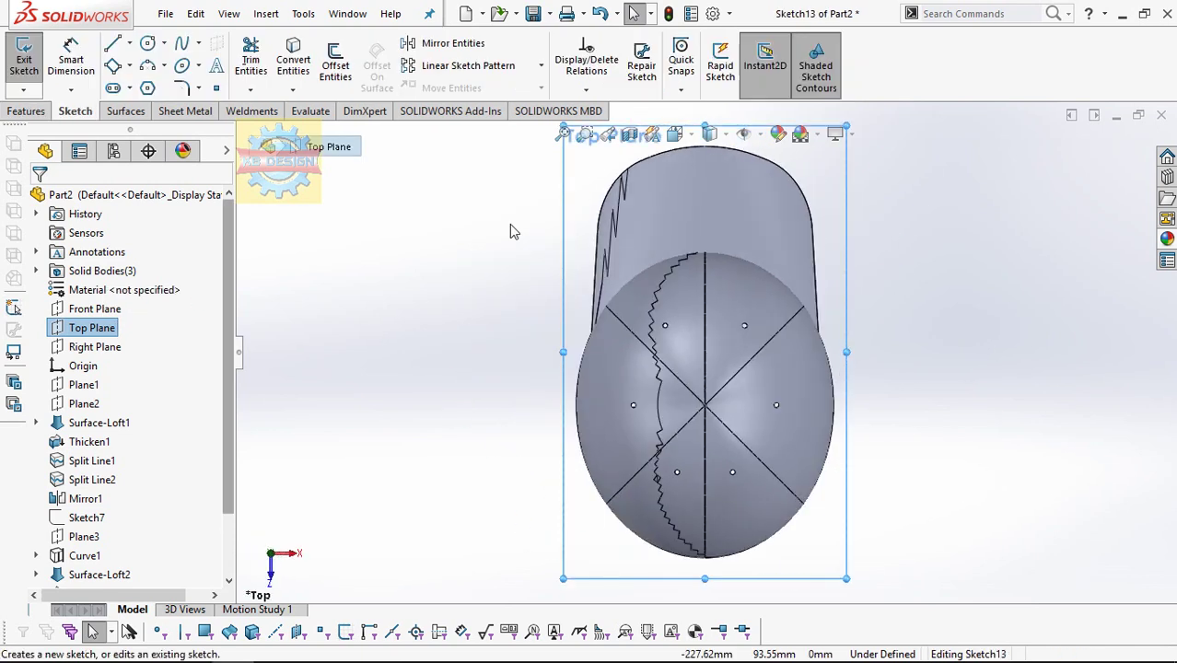
{"action": "right_click", "coordinate": [714, 319]}
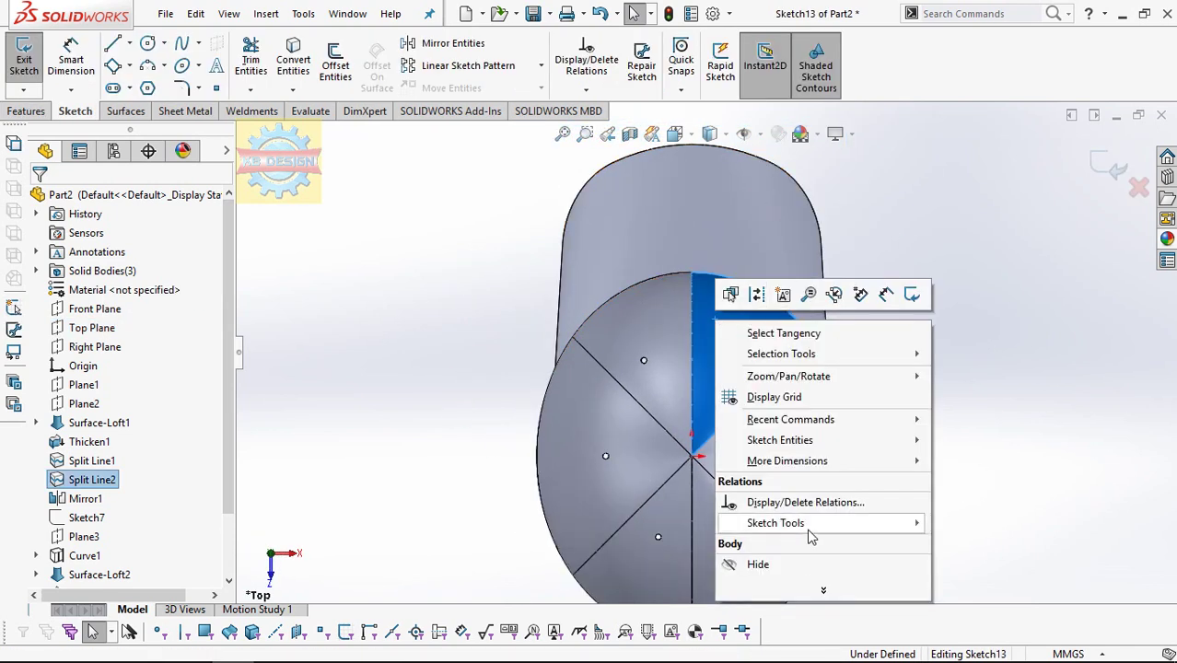
{"action": "left_click", "coordinate": [758, 564]}
{"action": "right_click", "coordinate": [675, 340]}
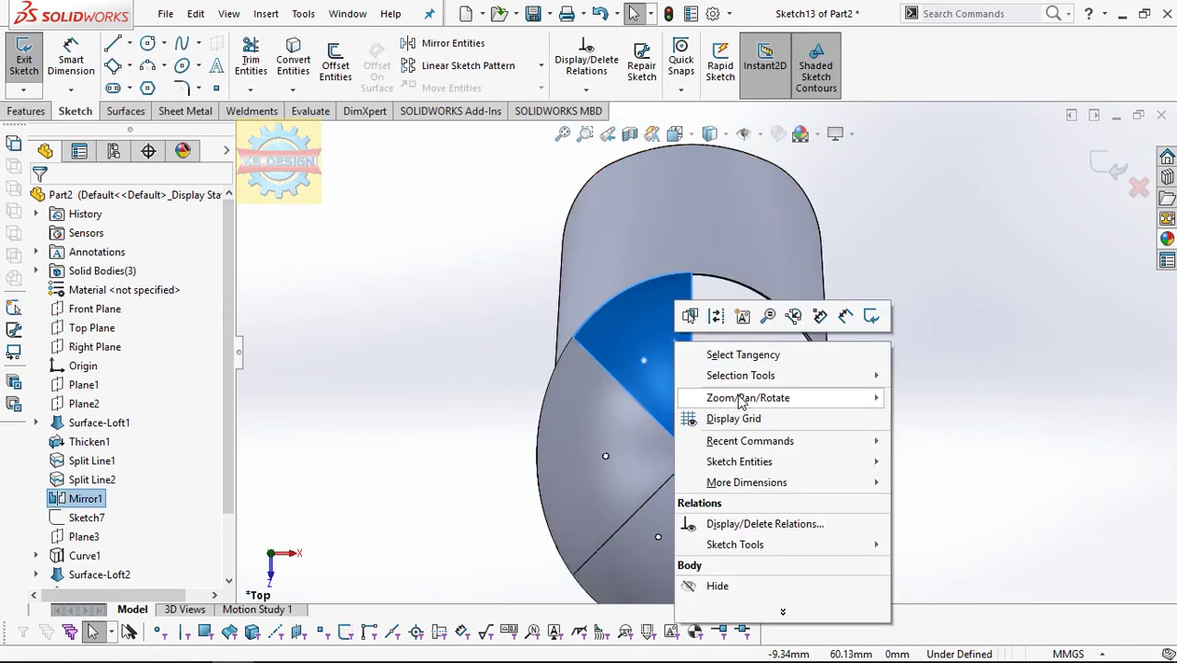
{"action": "left_click", "coordinate": [766, 586]}
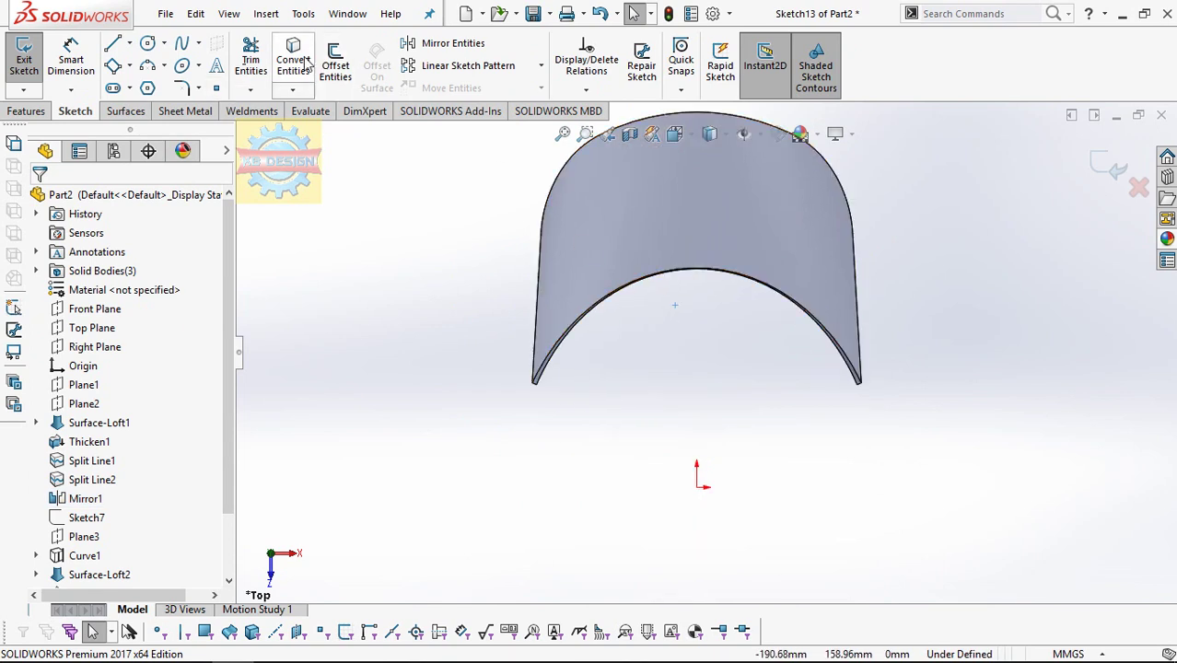
- Convert the brim's five outer edges (left, top, upper-right, right) into sketch curves
{"action": "left_click", "coordinate": [307, 63]}
{"action": "left_click", "coordinate": [705, 342]}
{"action": "left_click", "coordinate": [541, 269]}
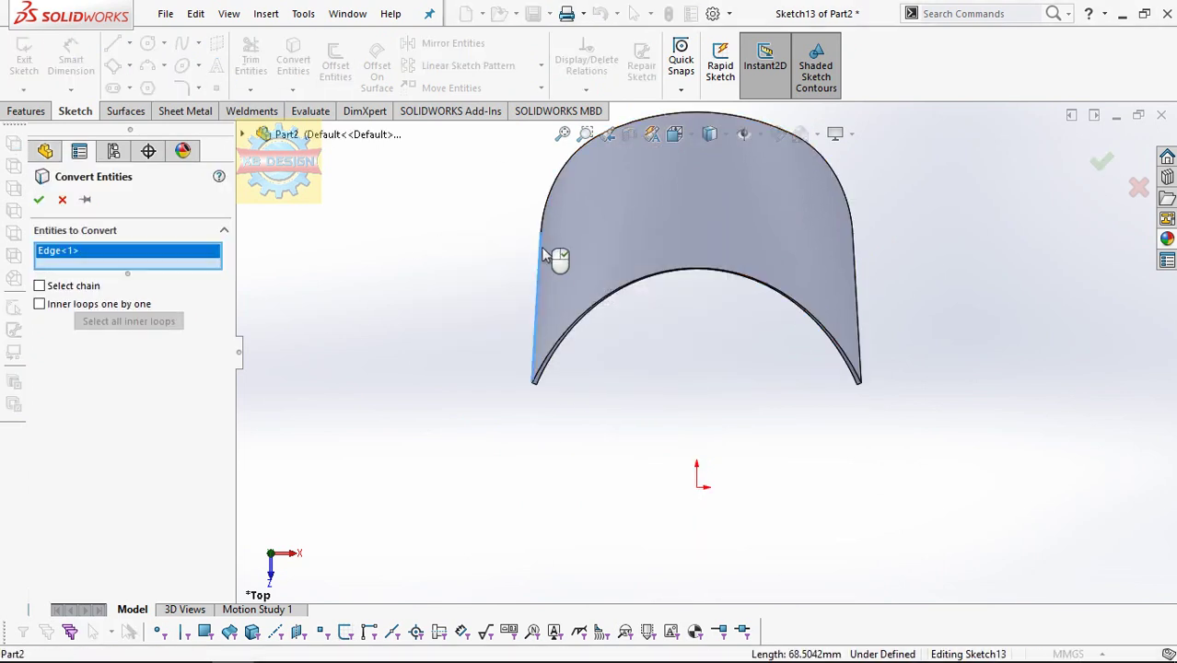
{"action": "left_click", "coordinate": [547, 221]}
{"action": "scroll", "coordinate": [705, 349], "scroll_direction": "up", "scroll_amount": 2}
{"action": "left_click", "coordinate": [768, 201]}
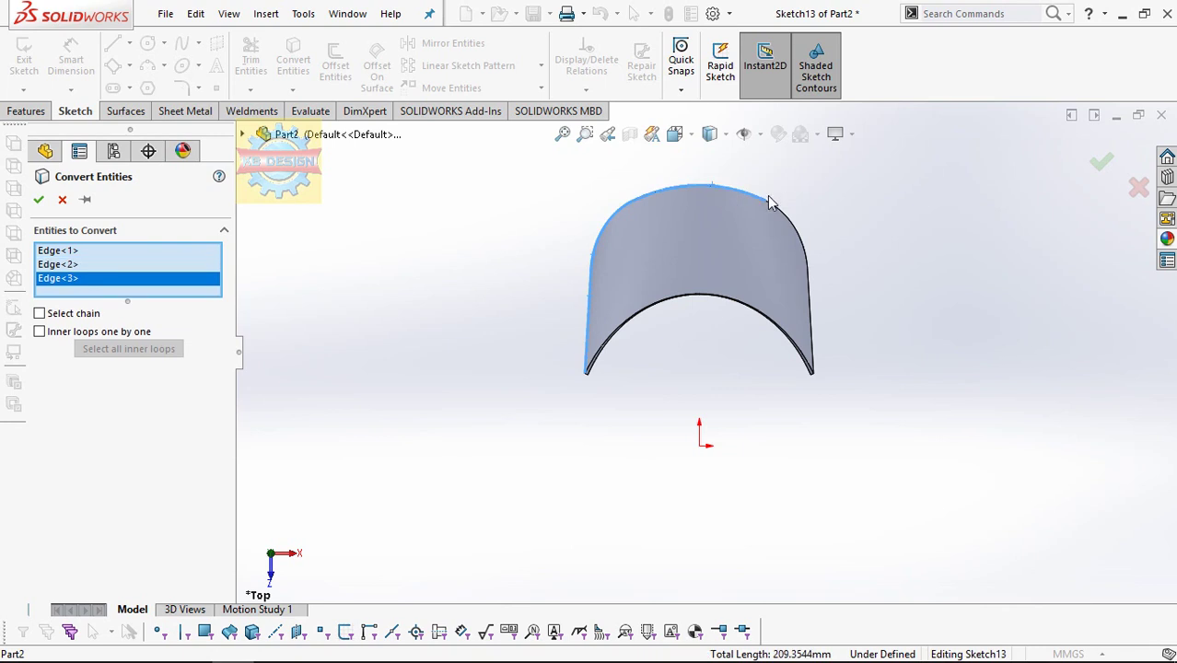
{"action": "left_click", "coordinate": [778, 212]}
{"action": "left_click", "coordinate": [814, 308]}
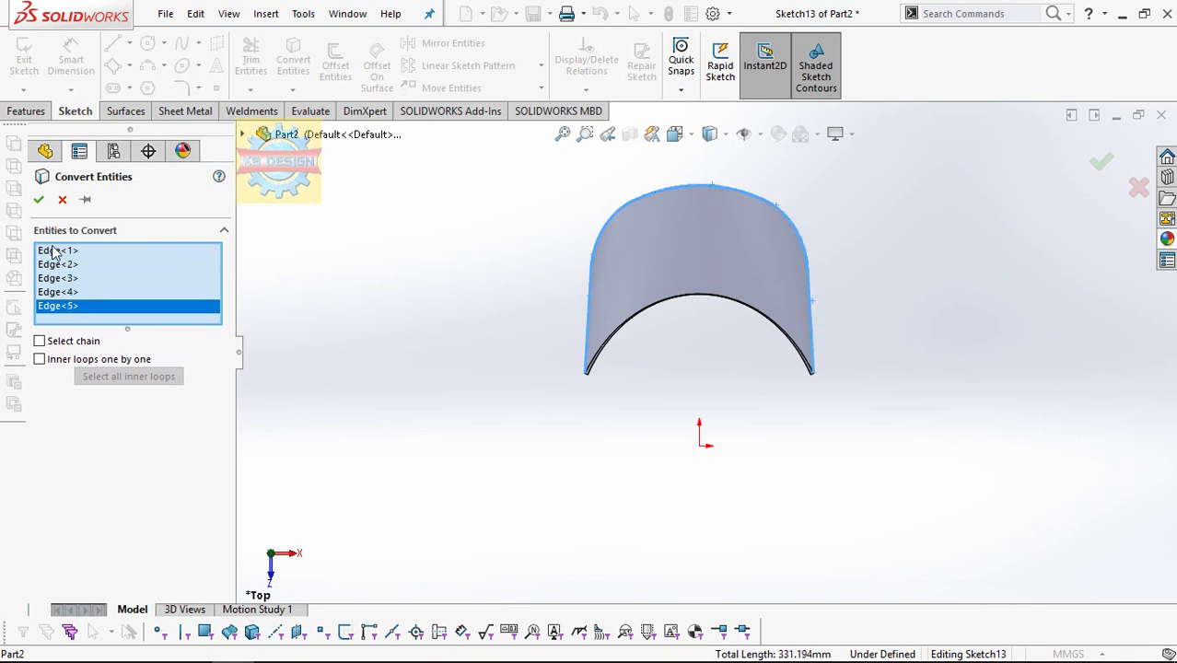
{"action": "key", "text": "Return"}
- Check each converted brim curve by selecting it in turn
{"action": "left_click_drag", "start_coordinate": [491, 159], "coordinate": [814, 368]}
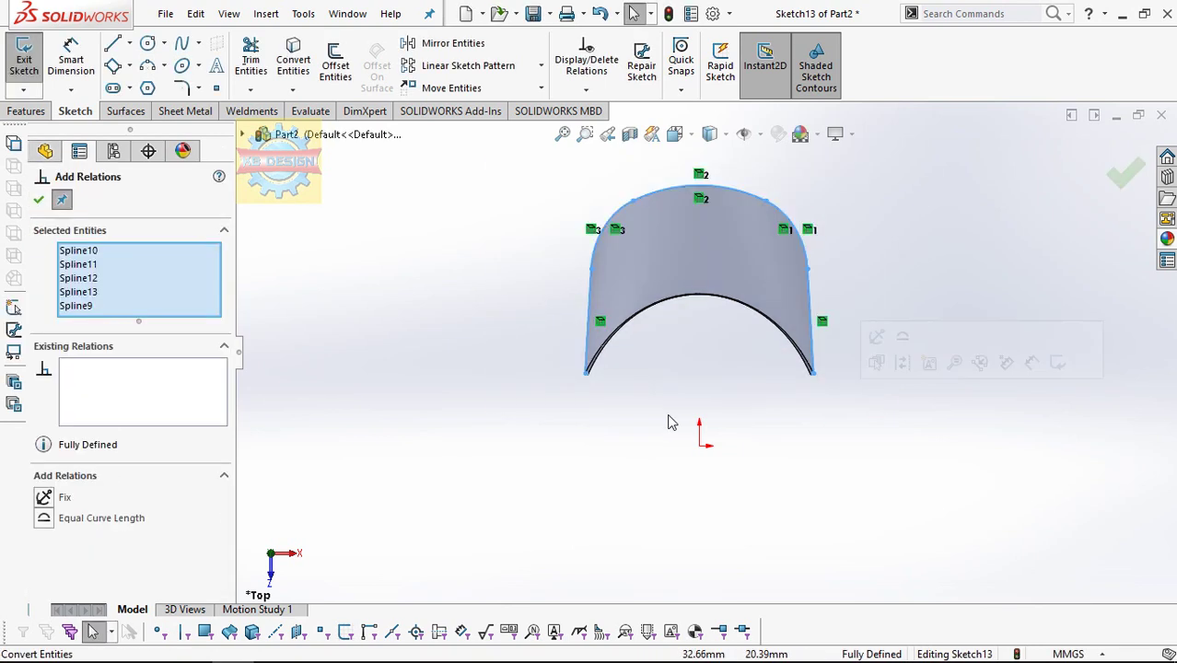
{"action": "key", "text": "Escape"}
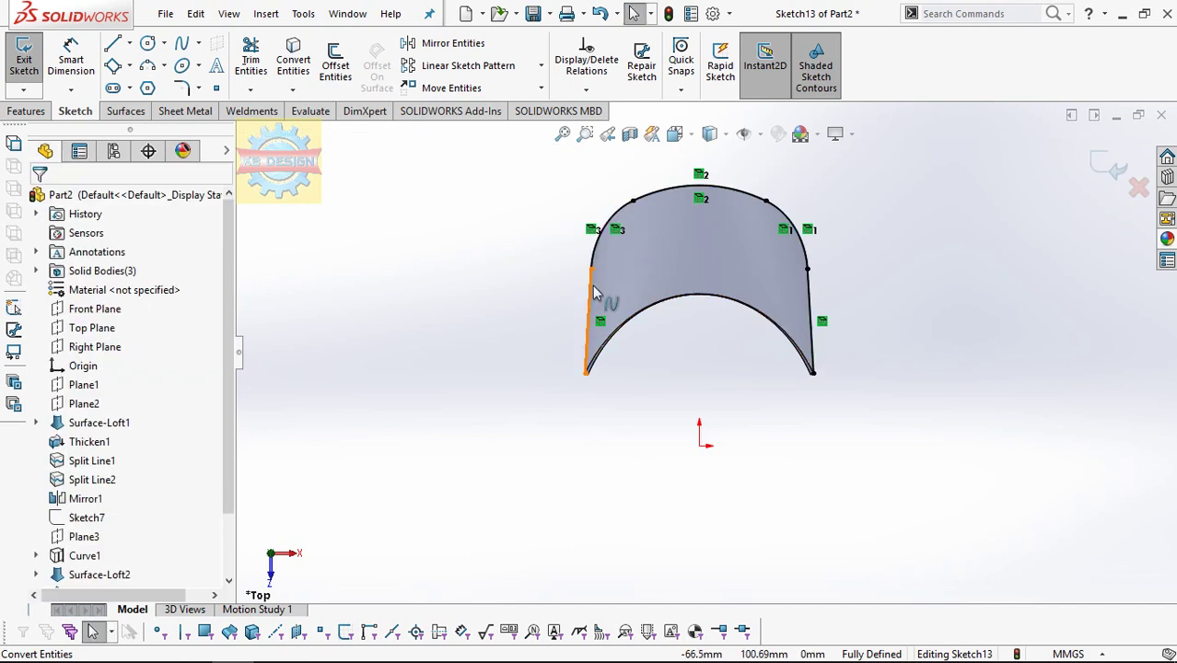
{"action": "left_click", "coordinate": [592, 293]}
{"action": "key", "text": "Escape"}
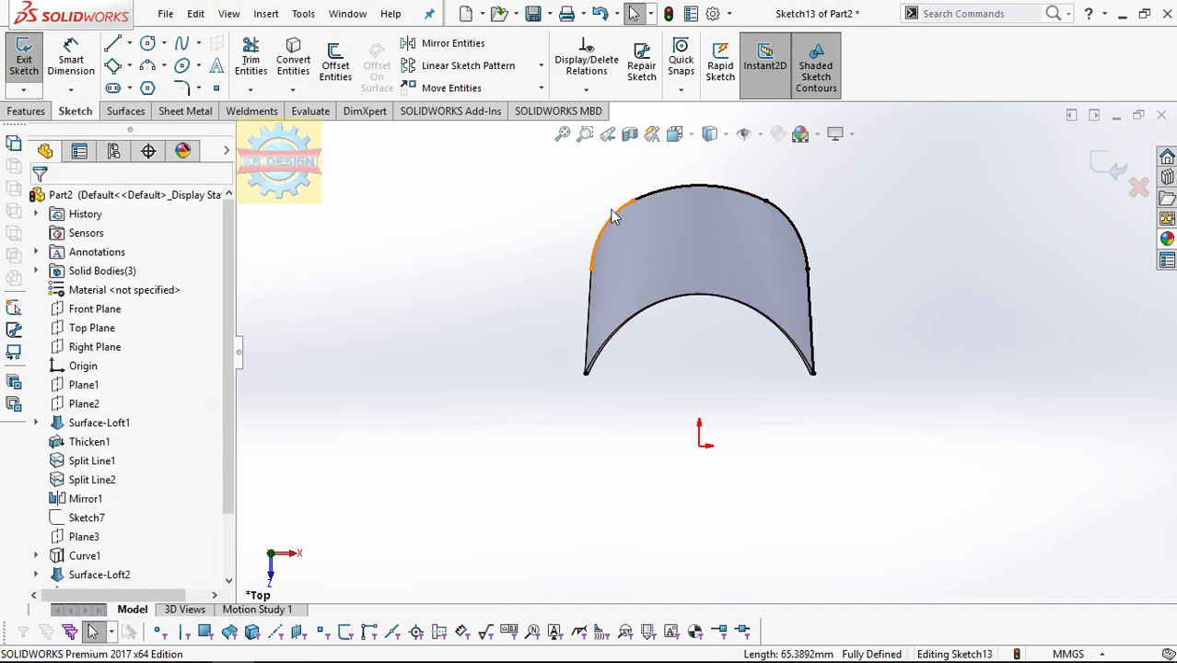
{"action": "left_click", "coordinate": [615, 219]}
{"action": "key", "text": "Escape"}
{"action": "left_click", "coordinate": [691, 190]}
{"action": "key", "text": "Escape"}
{"action": "left_click", "coordinate": [799, 237]}
{"action": "key", "text": "Escape"}
{"action": "left_click", "coordinate": [811, 305]}
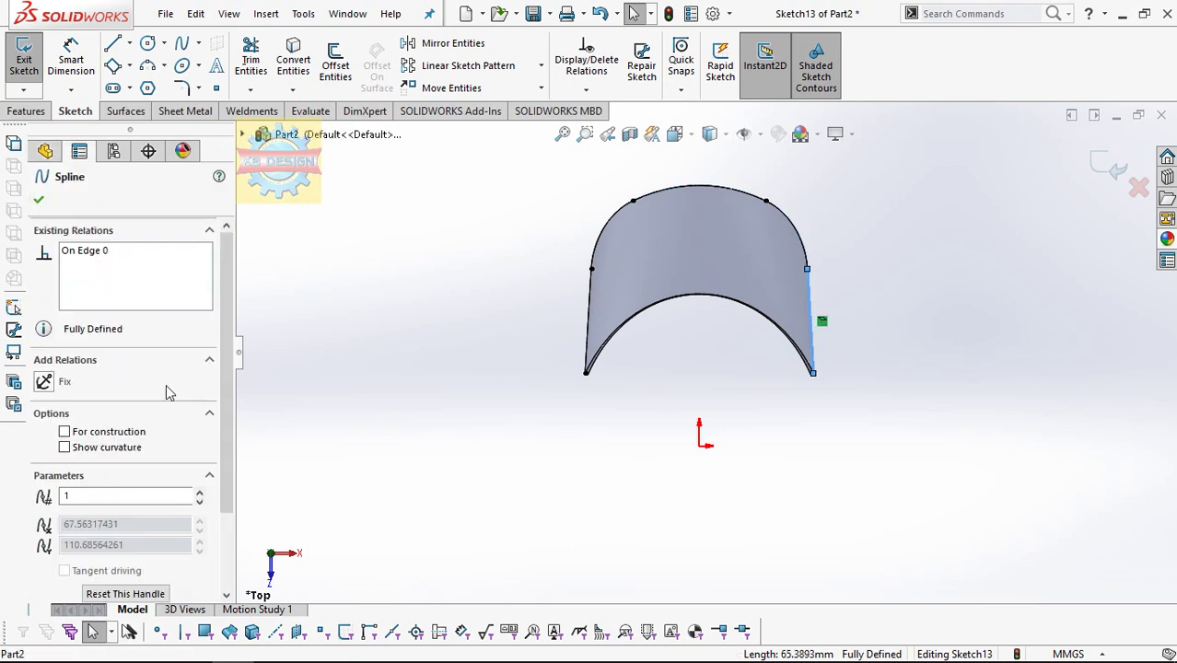
{"action": "key", "text": "Escape"}
{"action": "scroll", "coordinate": [845, 249], "scroll_direction": "down", "scroll_amount": 2}
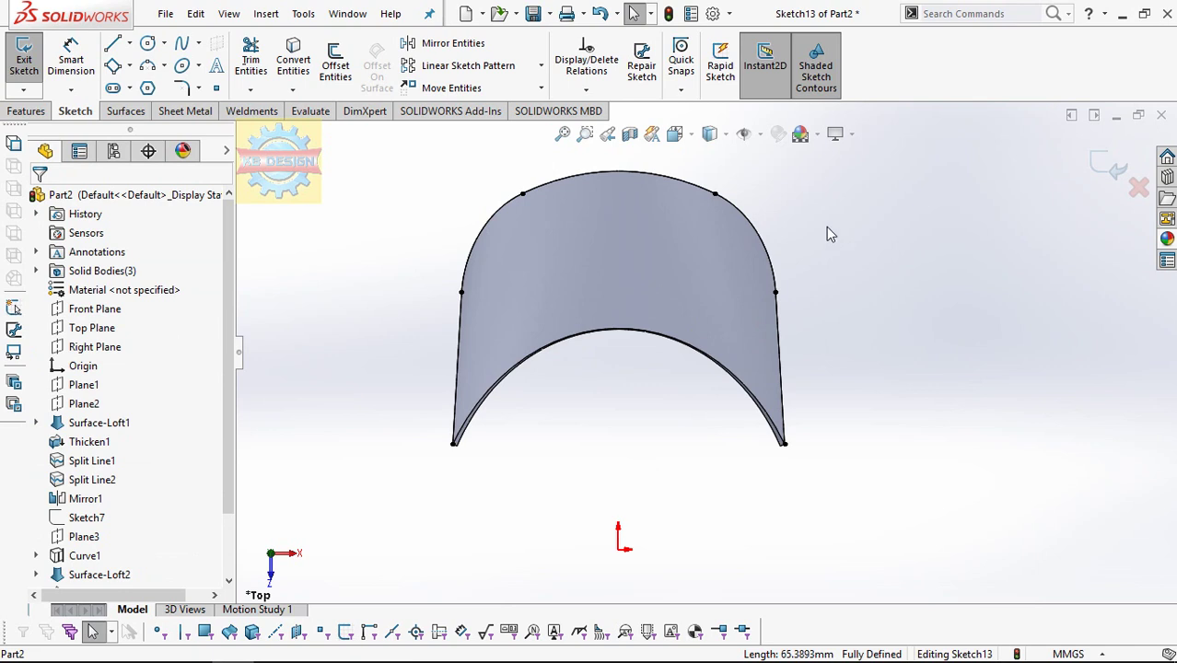
- Offset the brim outline by 6 mm, picking the left, upper-left and top curves
{"action": "left_click", "coordinate": [335, 63]}
{"action": "type", "text": "6"}
{"action": "left_click", "coordinate": [460, 322]}
{"action": "left_click", "coordinate": [470, 268]}
{"action": "left_click", "coordinate": [571, 178]}
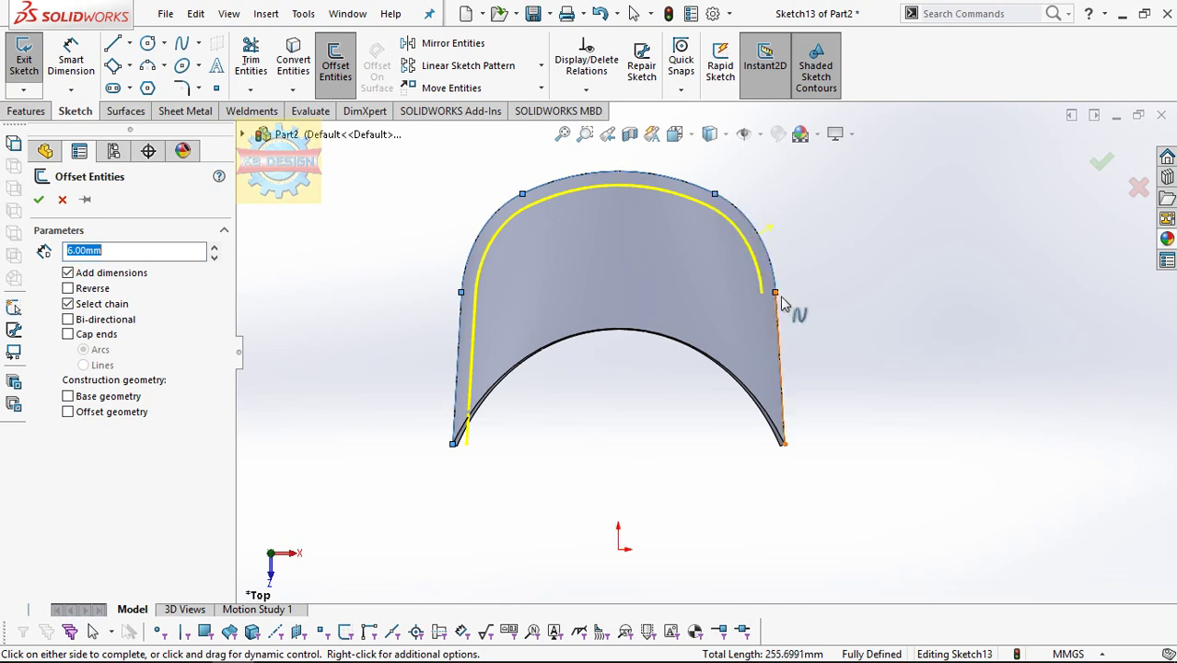
- Accept the 6 mm offset and add a 12 mm offset of the full U-shaped outline
{"action": "left_click", "coordinate": [38, 199]}
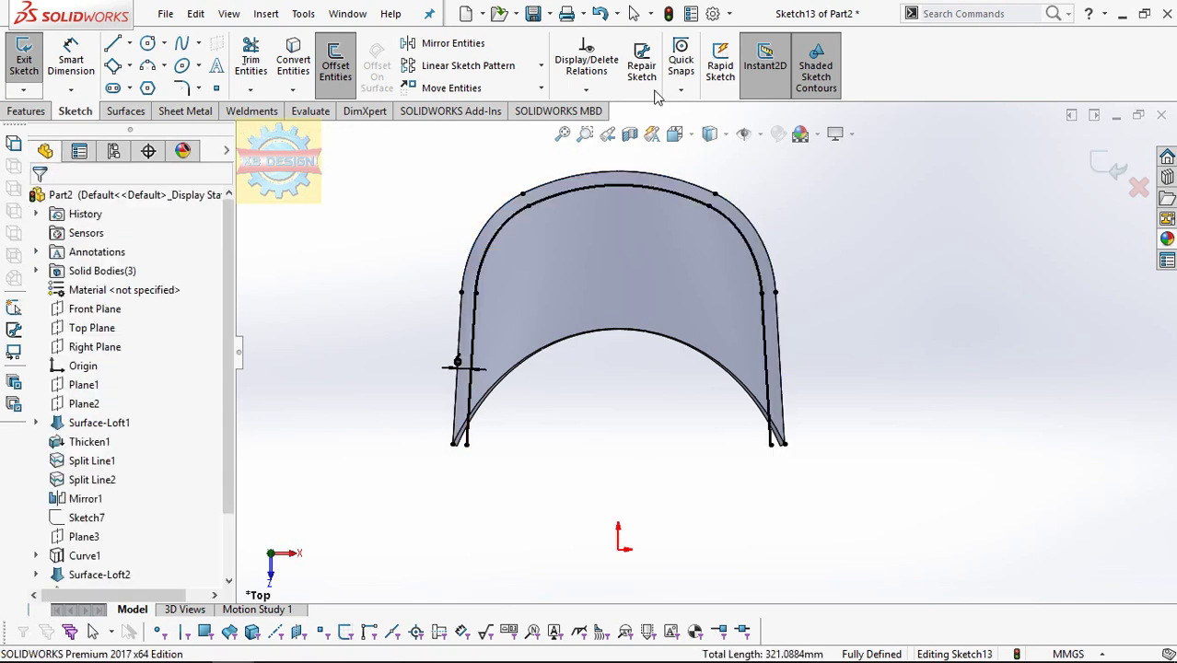
{"action": "left_click", "coordinate": [336, 63]}
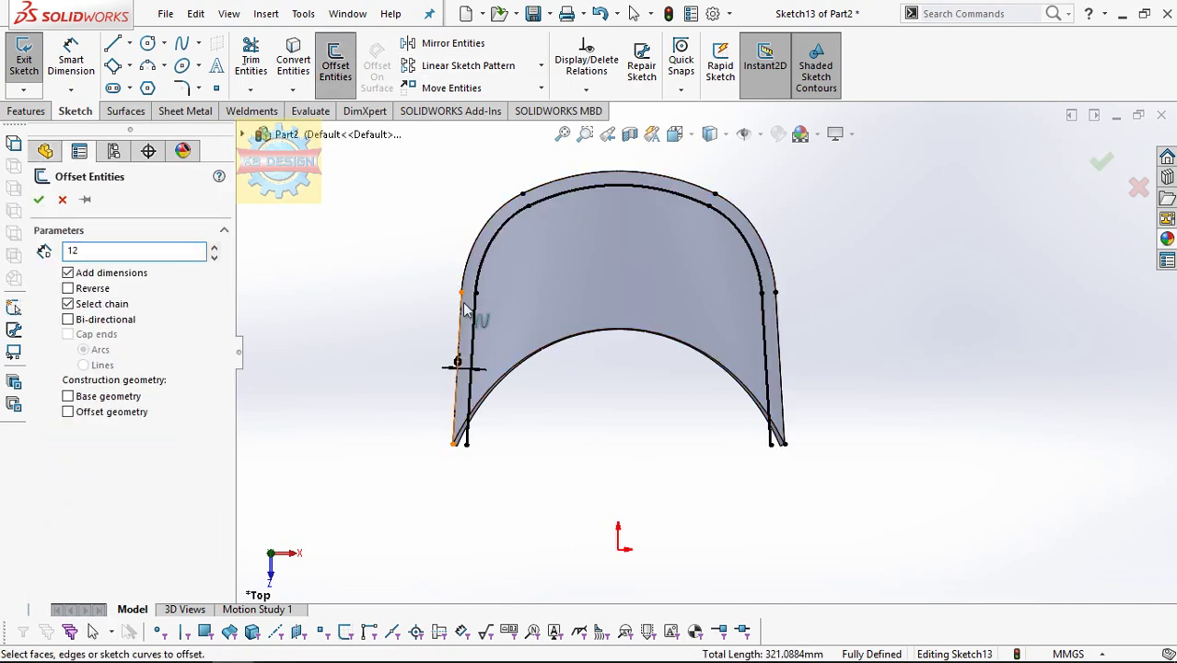
{"action": "left_click", "coordinate": [467, 311]}
{"action": "left_click", "coordinate": [564, 181]}
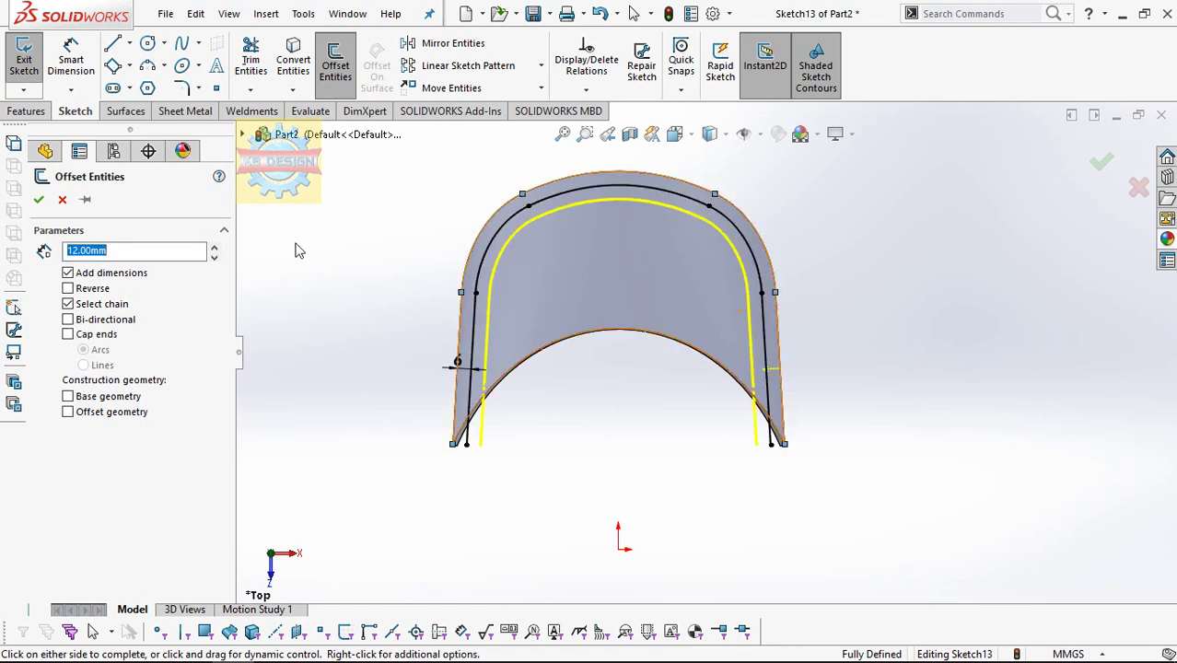
{"action": "left_click", "coordinate": [38, 199]}
- Add 18 mm and 24 mm offsets of the outline, then exit the brim sketch
{"action": "left_click", "coordinate": [335, 62]}
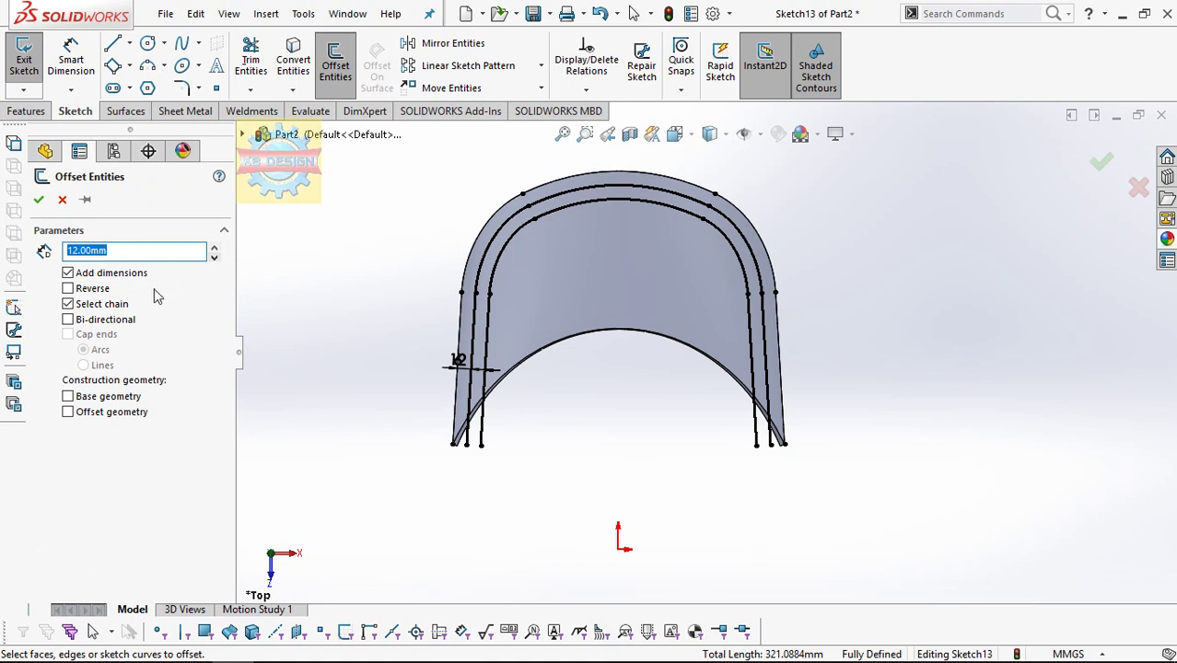
{"action": "left_click", "coordinate": [461, 314]}
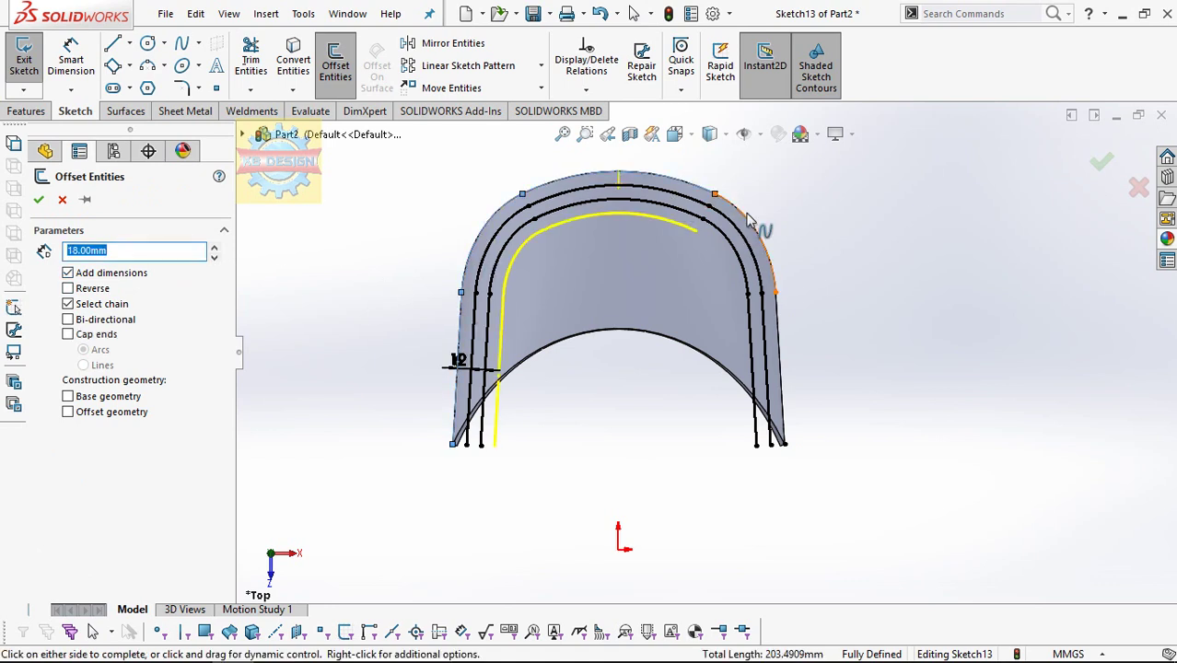
{"action": "left_click", "coordinate": [41, 199]}
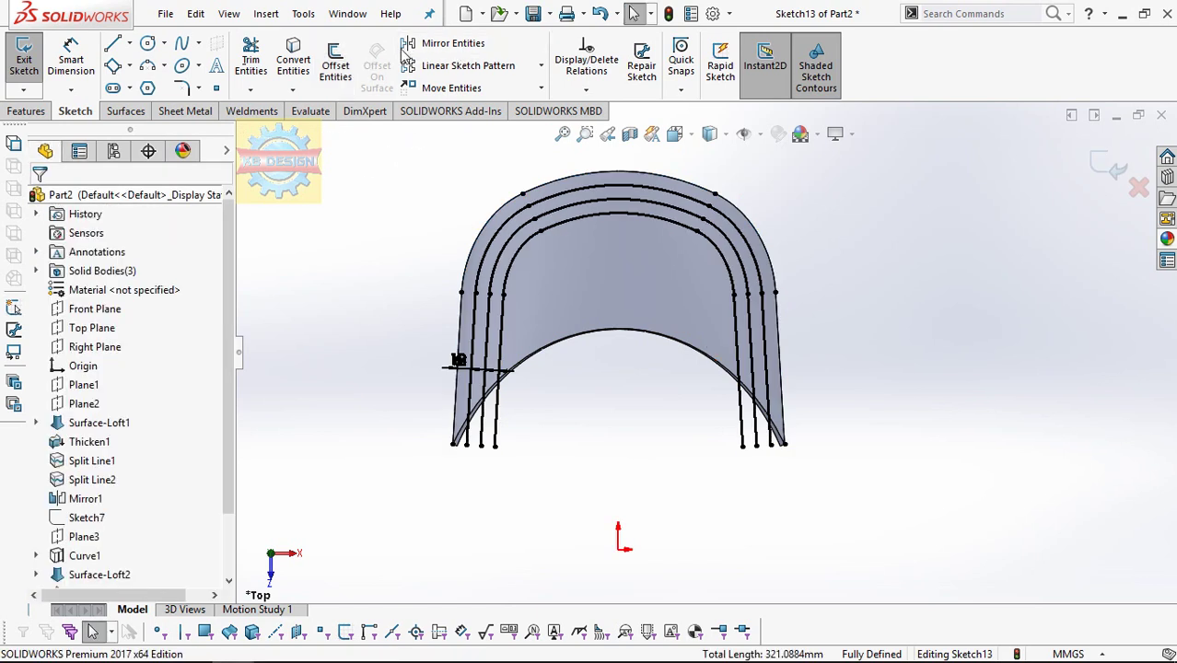
{"action": "left_click", "coordinate": [335, 65]}
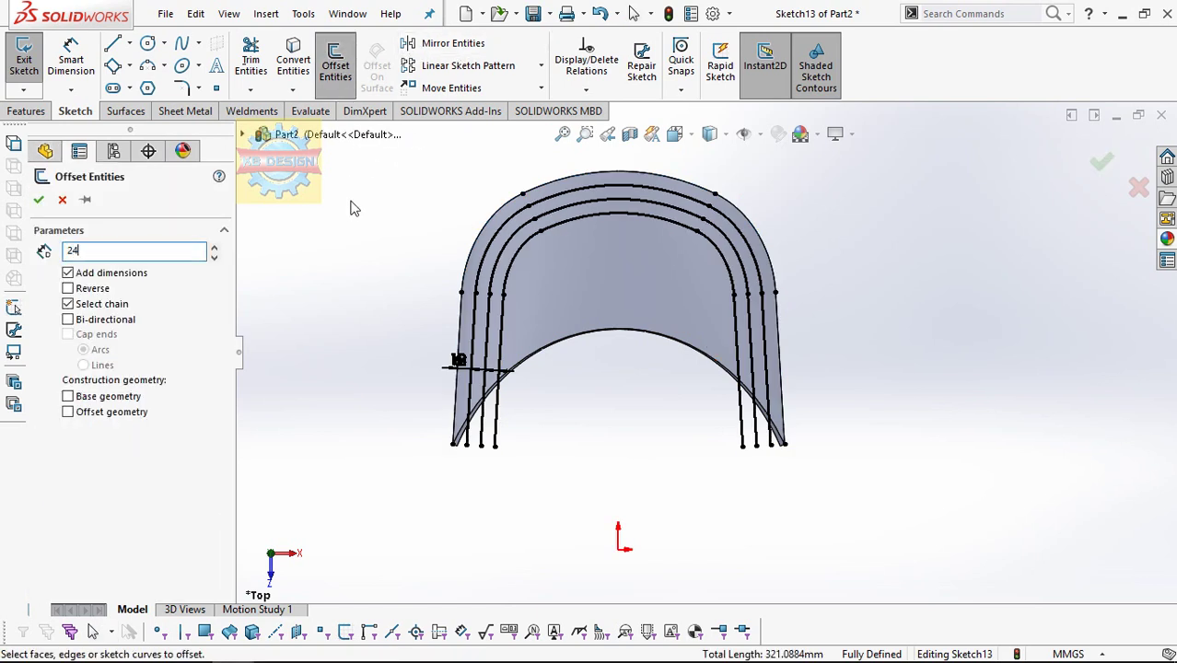
{"action": "left_click", "coordinate": [463, 318]}
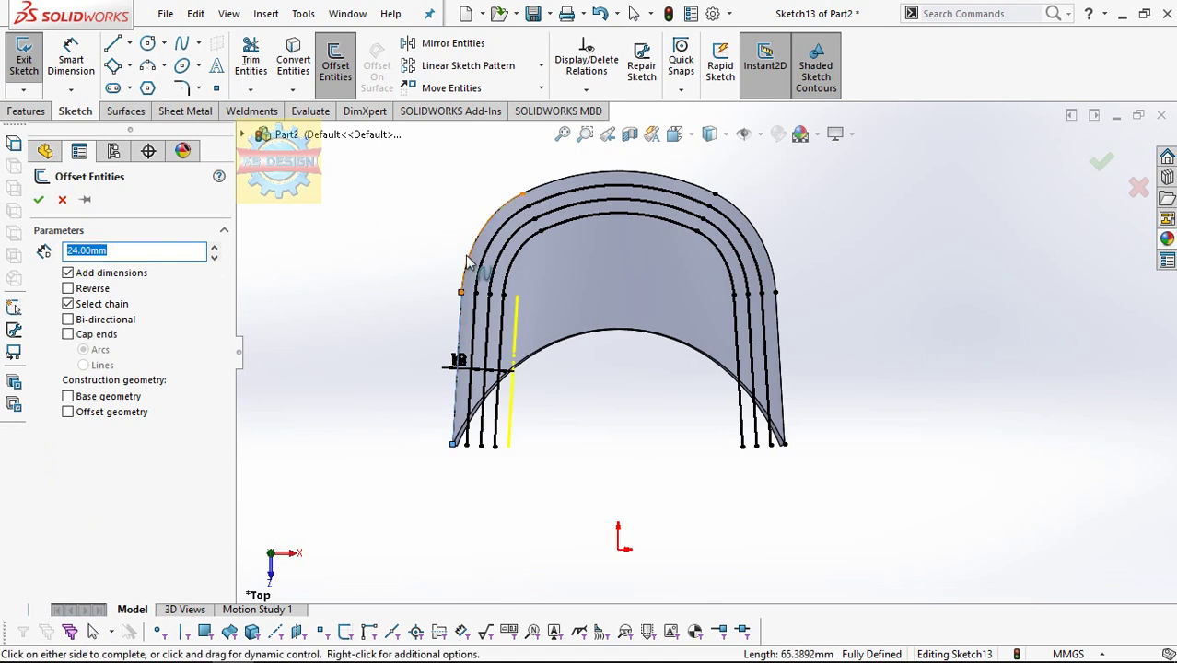
{"action": "left_click", "coordinate": [532, 196]}
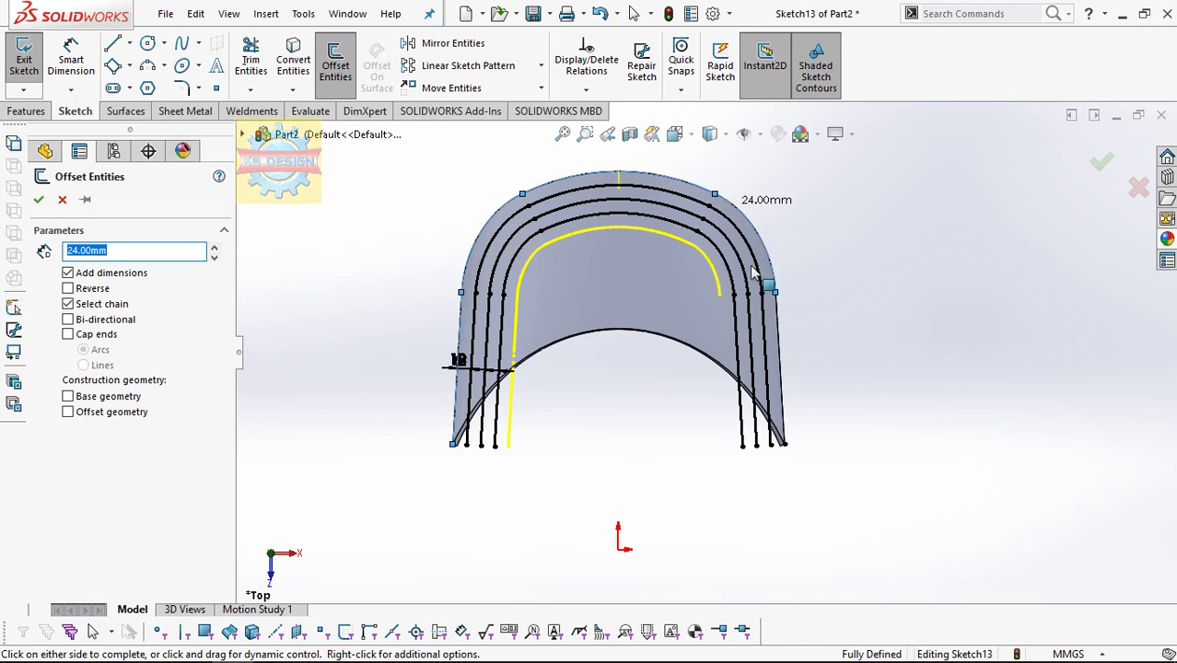
{"action": "left_click", "coordinate": [38, 200]}
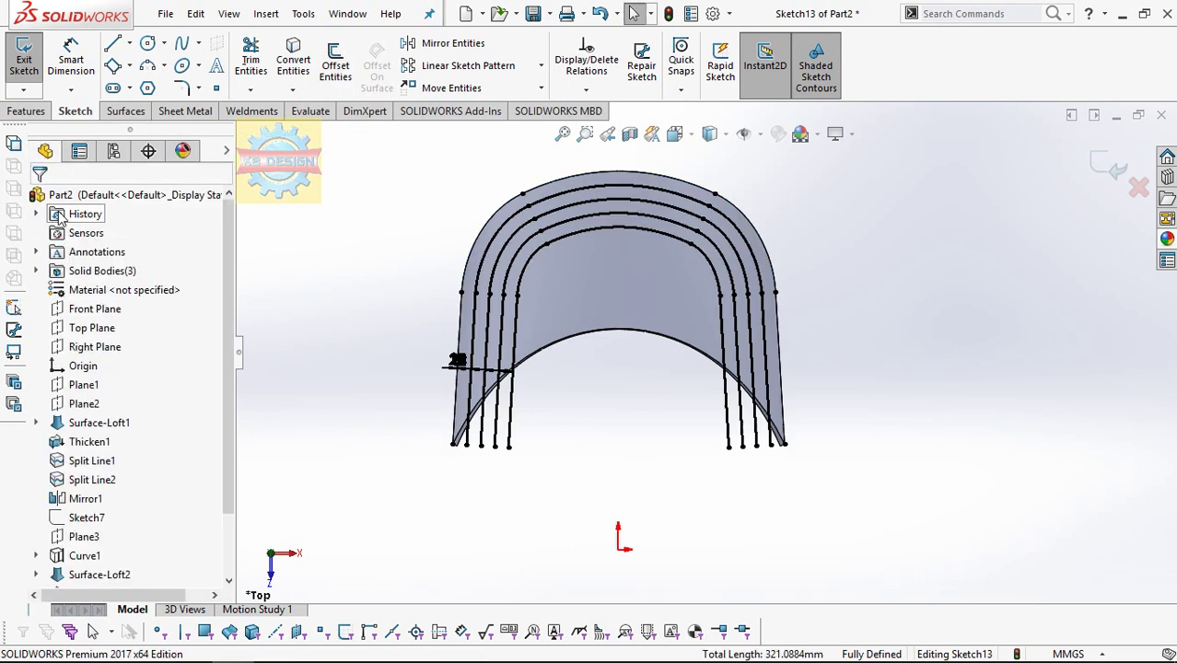
{"action": "left_click", "coordinate": [41, 71]}
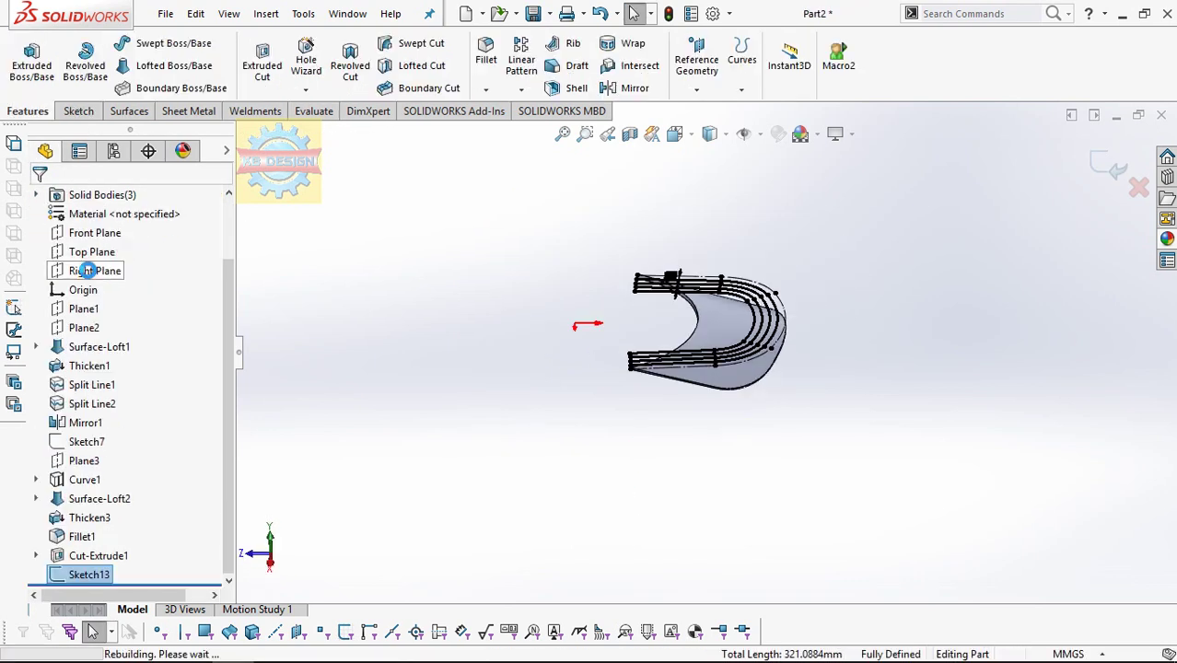
- Hide and re-show the cap's solid bodies, then turn to a side-on view
{"action": "left_click", "coordinate": [96, 194]}
{"action": "left_click", "coordinate": [118, 205]}
{"action": "left_click", "coordinate": [110, 193]}
{"action": "left_click", "coordinate": [64, 195]}
{"action": "left_click", "coordinate": [83, 184]}
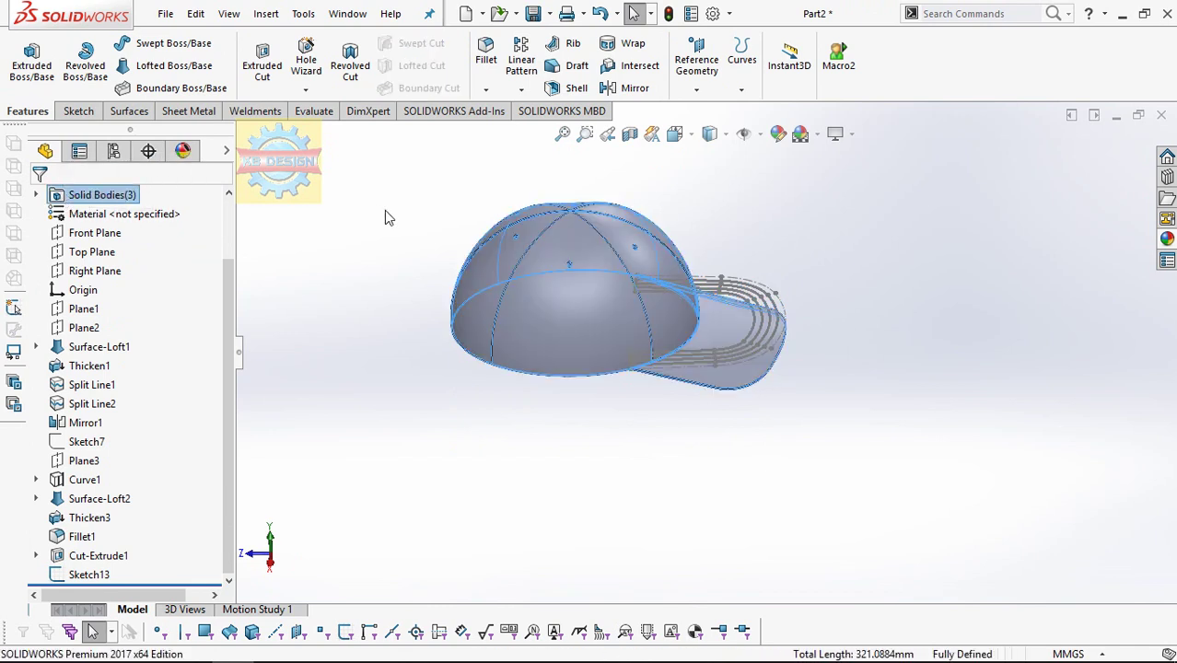
{"action": "mouse_move", "coordinate": [776, 296]}
{"action": "middle_mouse_down"}
{"action": "mouse_move", "coordinate": [772, 236]}
{"action": "mouse_move", "coordinate": [846, 264]}
{"action": "middle_mouse_up"}
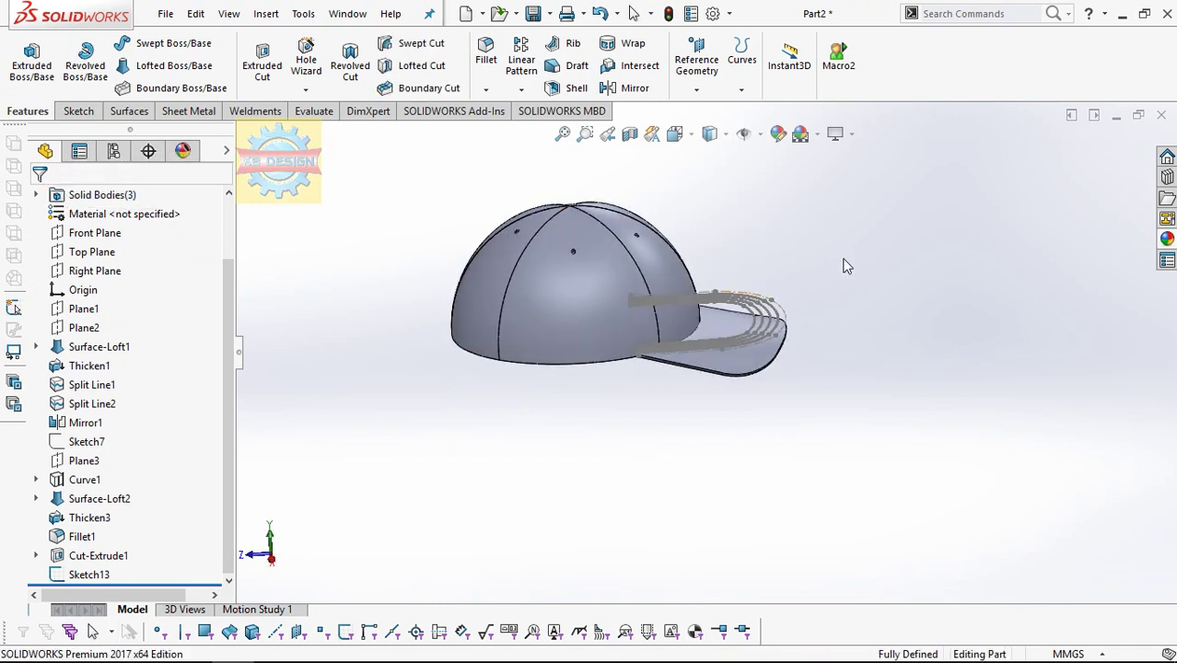
- Start a Split Line feature, clear the stray face pick and set the type to Projection
{"action": "left_click", "coordinate": [741, 89]}
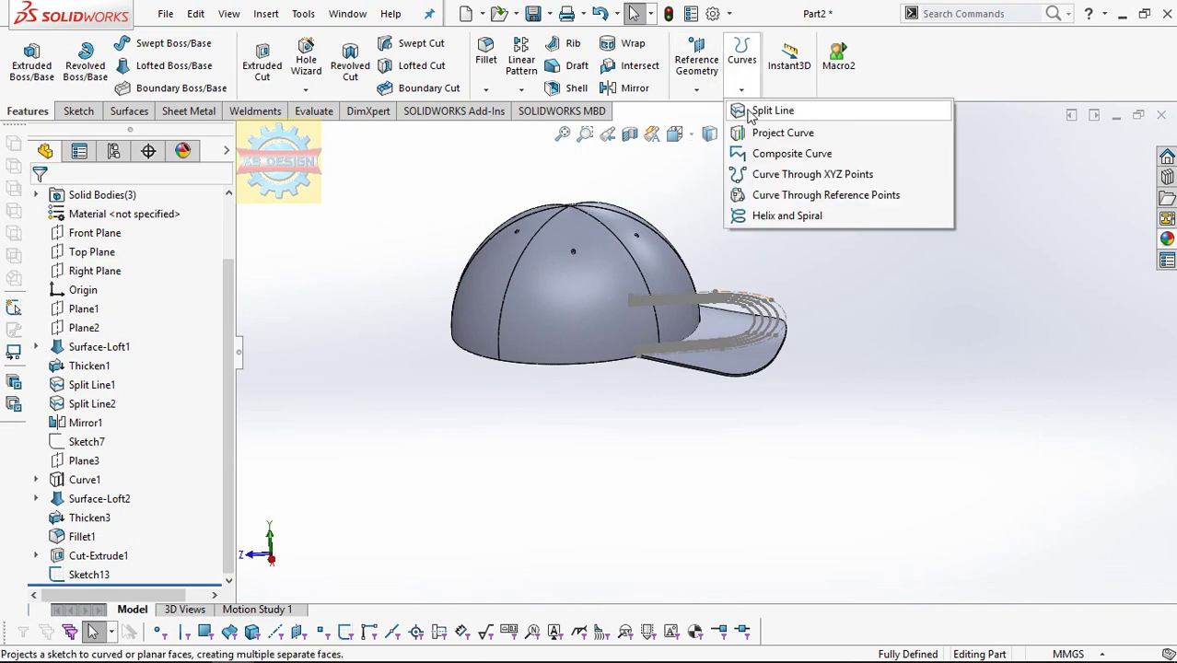
{"action": "left_click", "coordinate": [771, 110]}
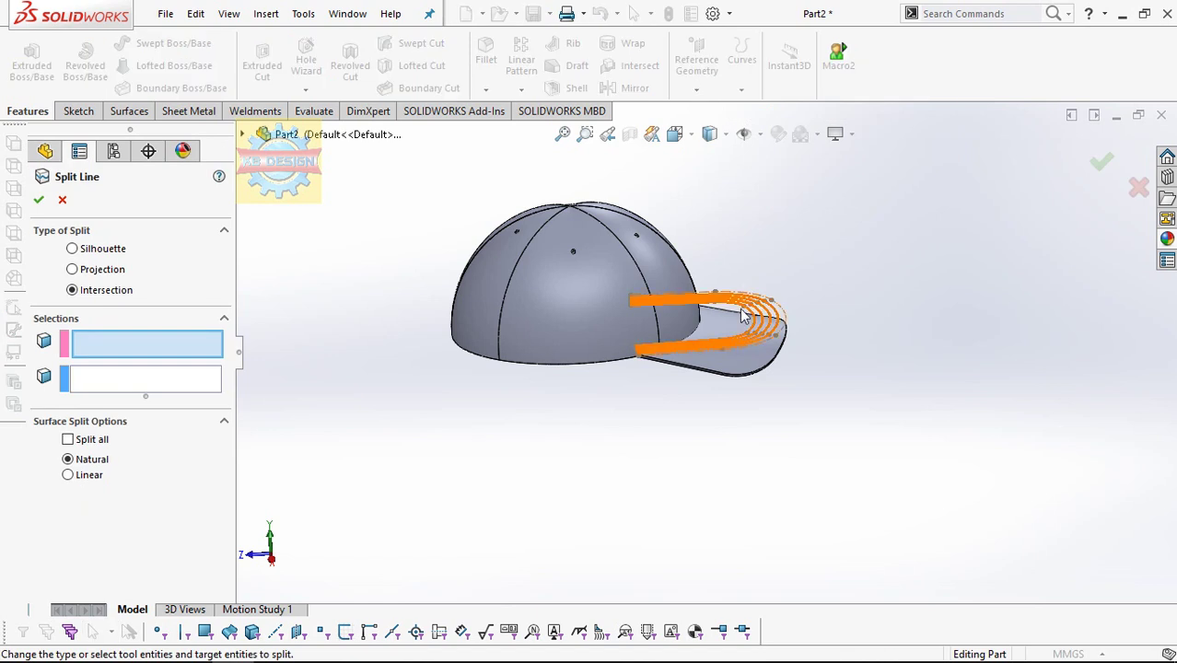
{"action": "left_click", "coordinate": [732, 366]}
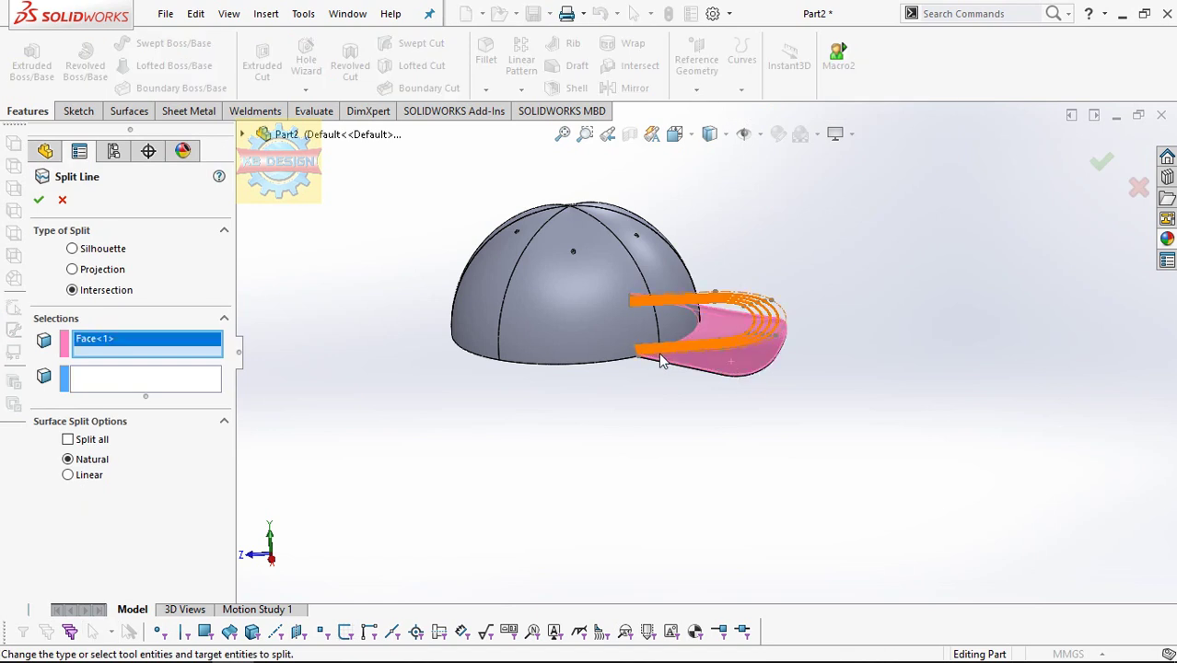
{"action": "right_click", "coordinate": [175, 347]}
{"action": "left_click", "coordinate": [238, 357]}
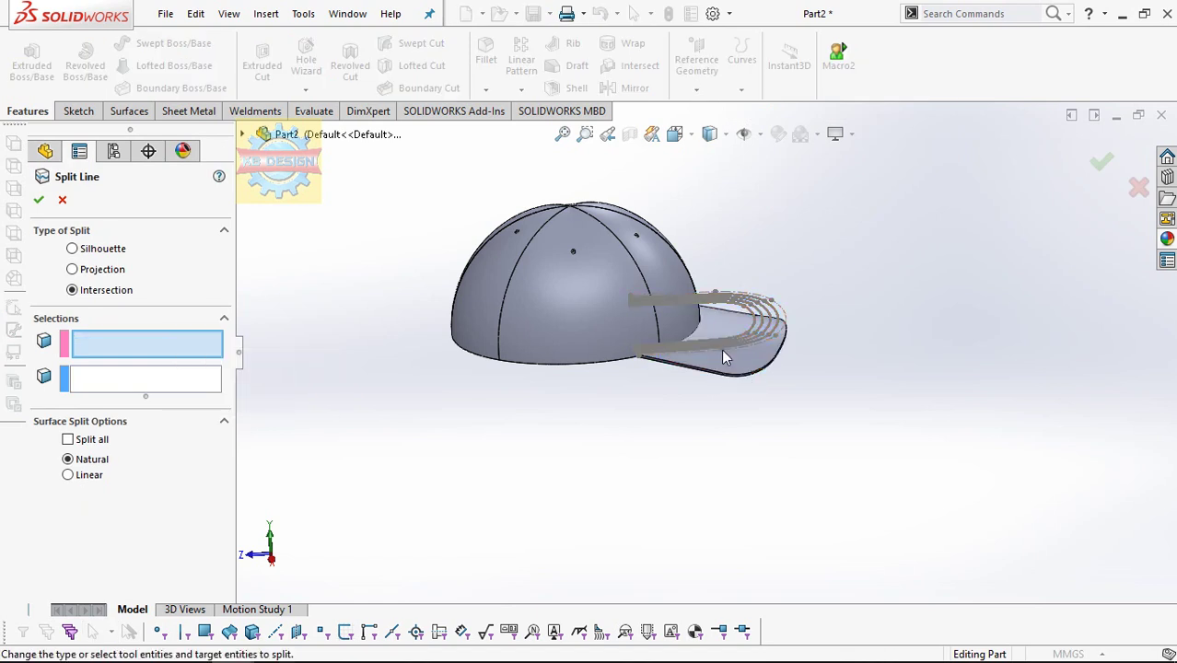
{"action": "left_click", "coordinate": [117, 270]}
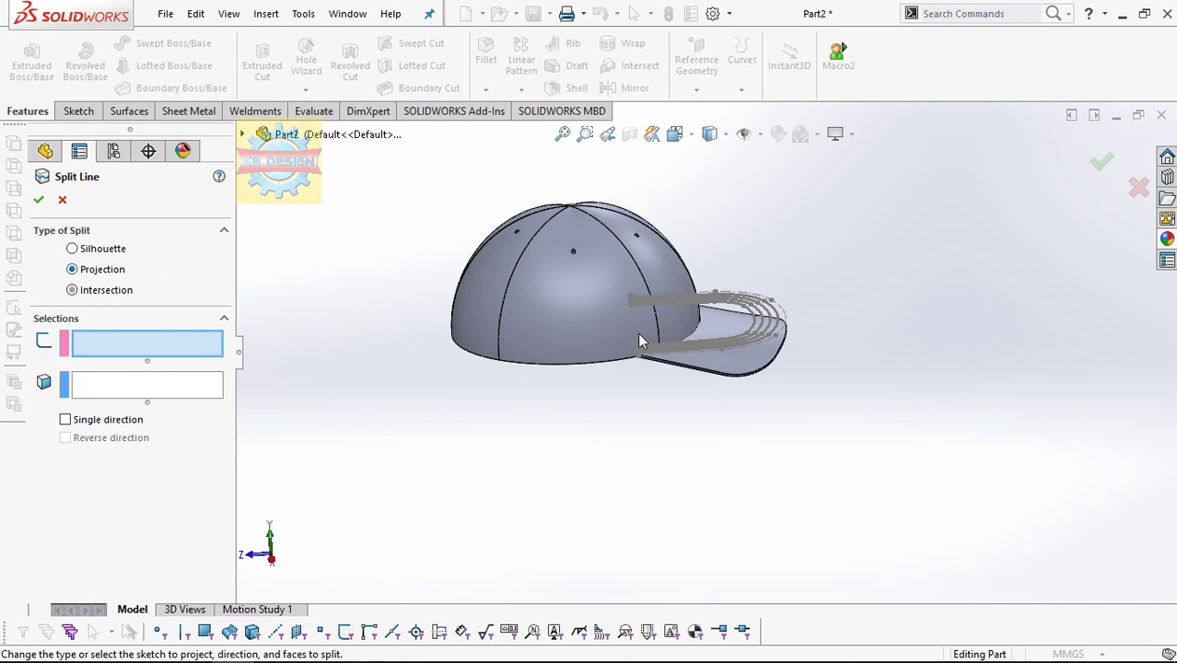
- Project Sketch13 onto the brim's top face and inner strip face as Split Line3
{"action": "left_click", "coordinate": [744, 354]}
{"action": "left_click", "coordinate": [734, 371]}
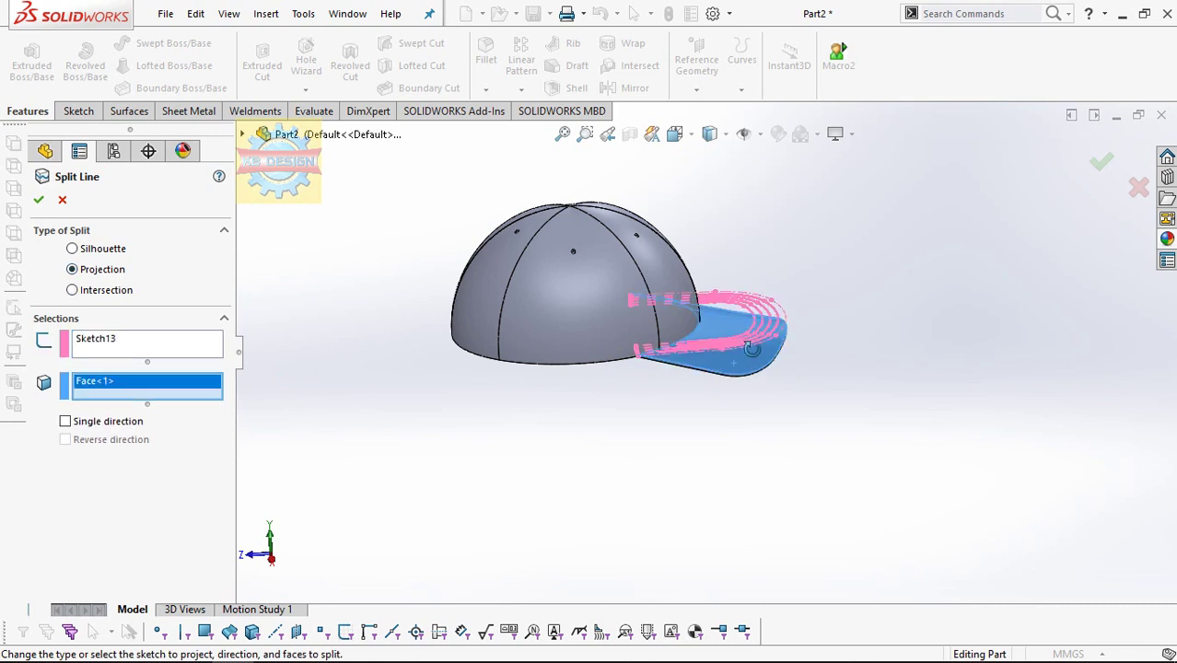
{"action": "middle_click_drag", "start_coordinate": [735, 371], "coordinate": [648, 353]}
{"action": "scroll", "coordinate": [648, 353], "scroll_direction": "down", "scroll_amount": 5}
{"action": "scroll", "coordinate": [677, 342], "scroll_direction": "down", "scroll_amount": 2}
{"action": "left_click", "coordinate": [551, 341]}
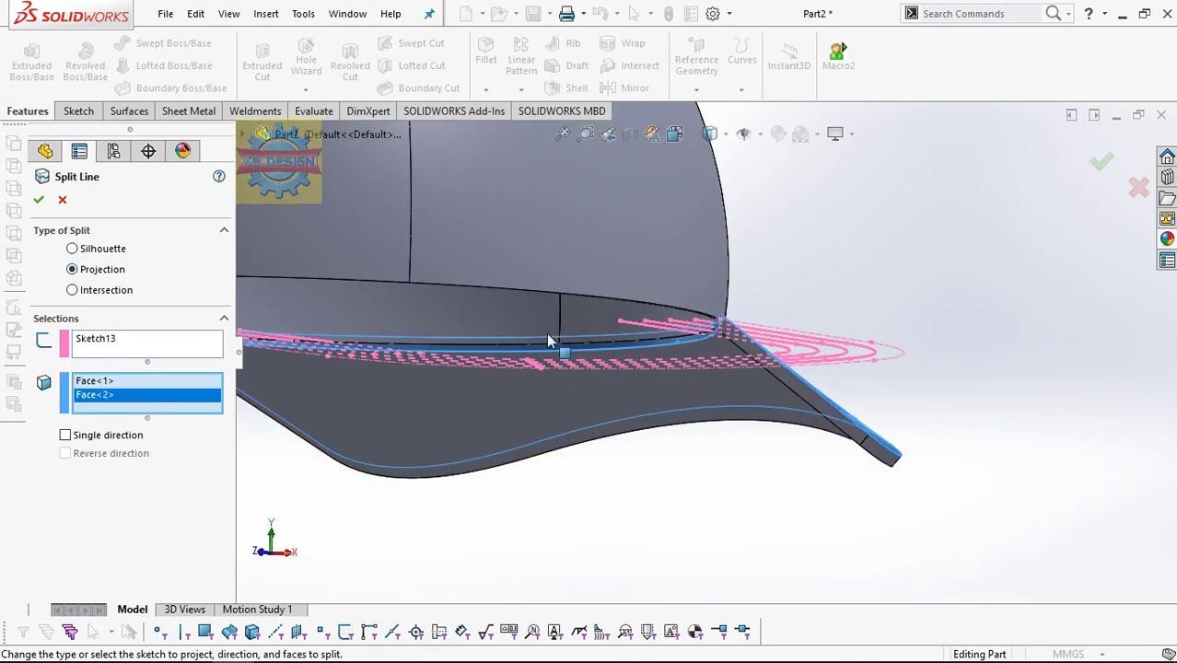
{"action": "left_click", "coordinate": [38, 198]}
- Orbit back to a front-top view and select the brim's rounded outer edge
{"action": "middle_click_drag", "start_coordinate": [831, 345], "coordinate": [794, 373]}
{"action": "scroll", "coordinate": [887, 265], "scroll_direction": "up", "scroll_amount": 3}
{"action": "scroll", "coordinate": [891, 281], "scroll_direction": "down", "scroll_amount": 3}
{"action": "left_click", "coordinate": [865, 297]}
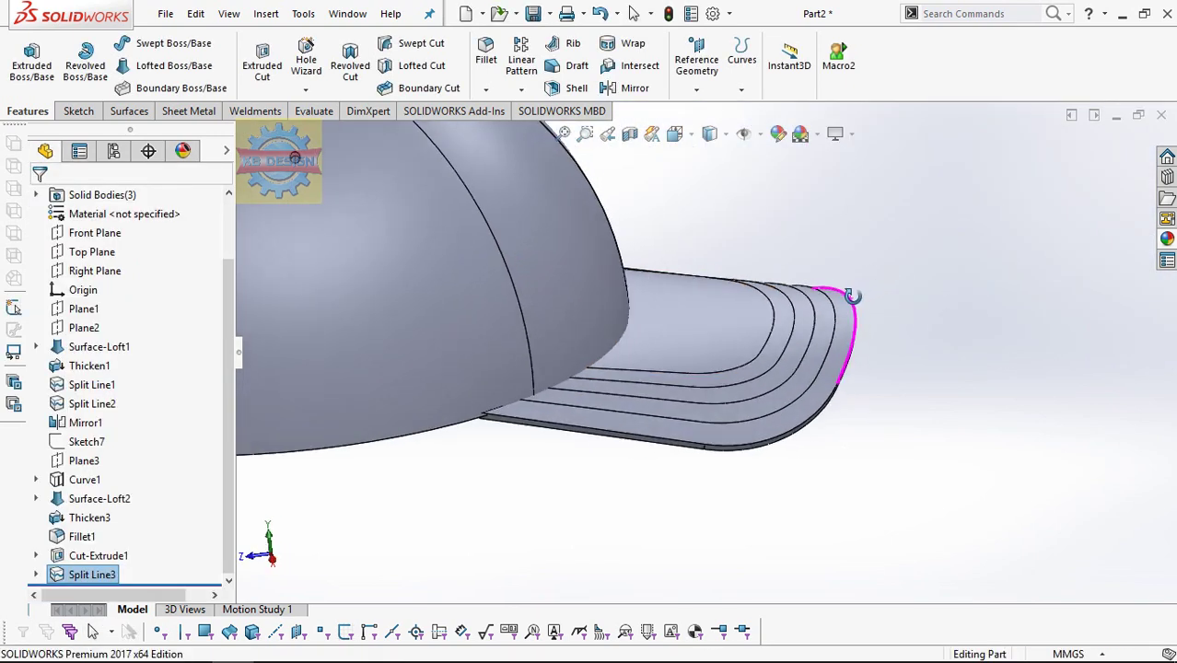
{"action": "scroll", "coordinate": [865, 297], "scroll_direction": "down", "scroll_amount": 3}
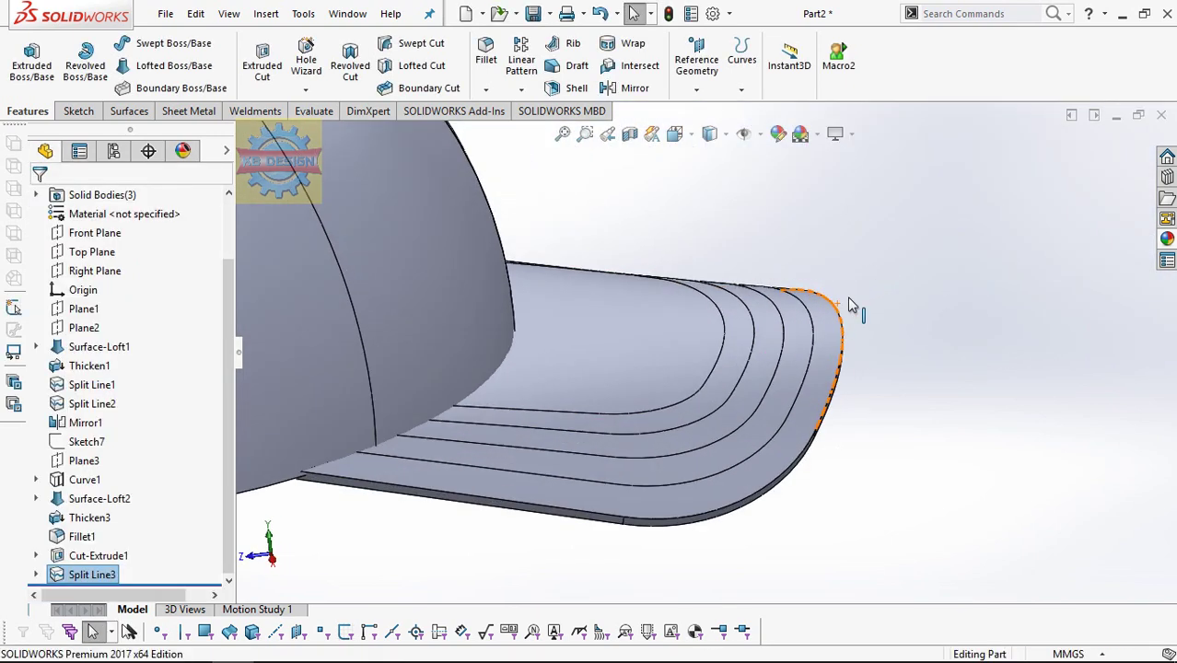
- Start a 3D sketch and orbit to look down on the brim stitching lines
{"action": "left_click", "coordinate": [78, 111]}
{"action": "left_click", "coordinate": [24, 89]}
{"action": "left_click", "coordinate": [50, 126]}
{"action": "middle_click_drag", "start_coordinate": [734, 274], "coordinate": [589, 281]}
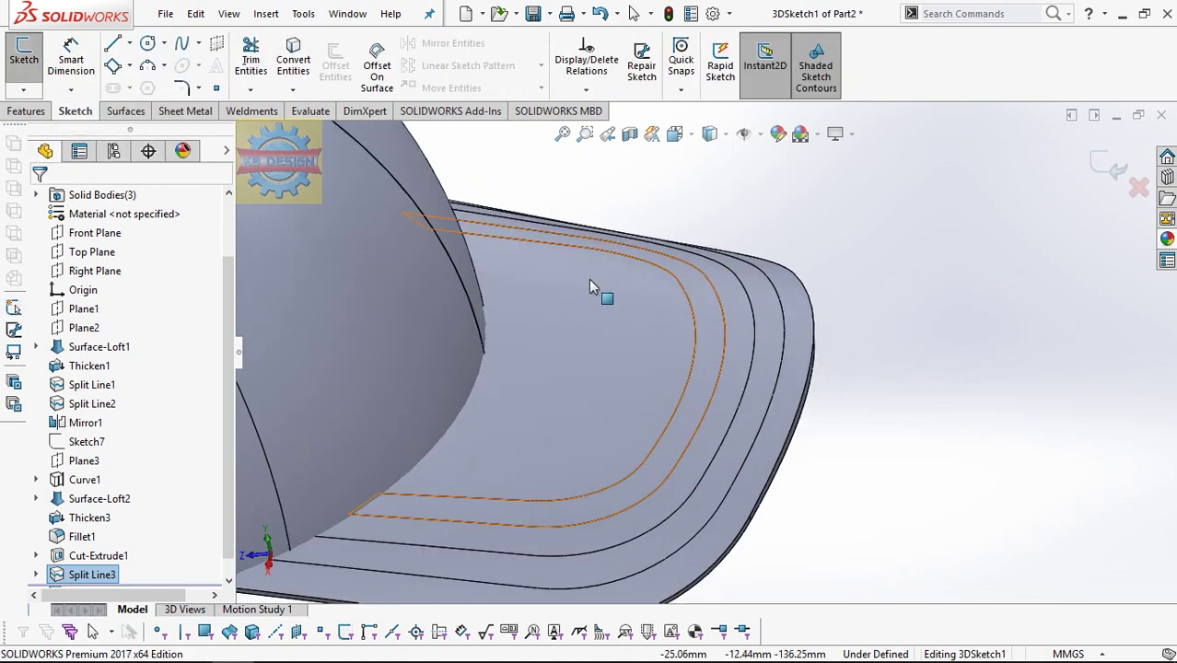
- Copy the five edges of the inner stitching line into 3DSketch1 and close it
{"action": "left_click", "coordinate": [292, 65]}
{"action": "left_click", "coordinate": [540, 241]}
{"action": "left_click", "coordinate": [645, 266]}
{"action": "left_click", "coordinate": [691, 309]}
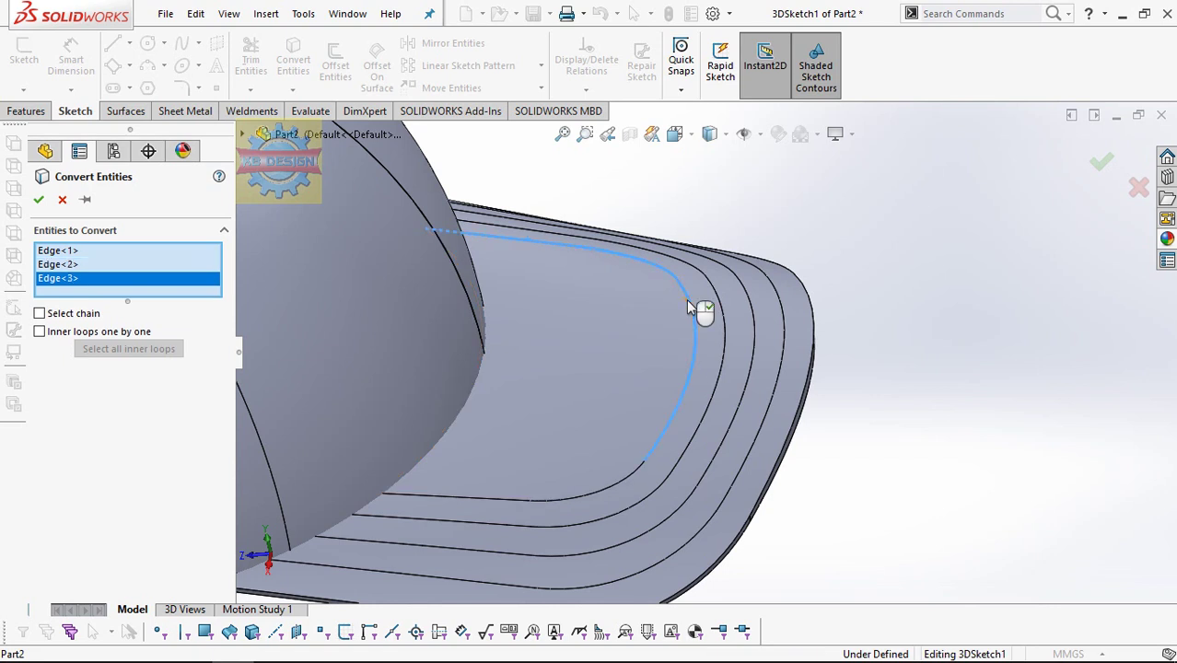
{"action": "left_click", "coordinate": [636, 488]}
{"action": "left_click", "coordinate": [522, 506]}
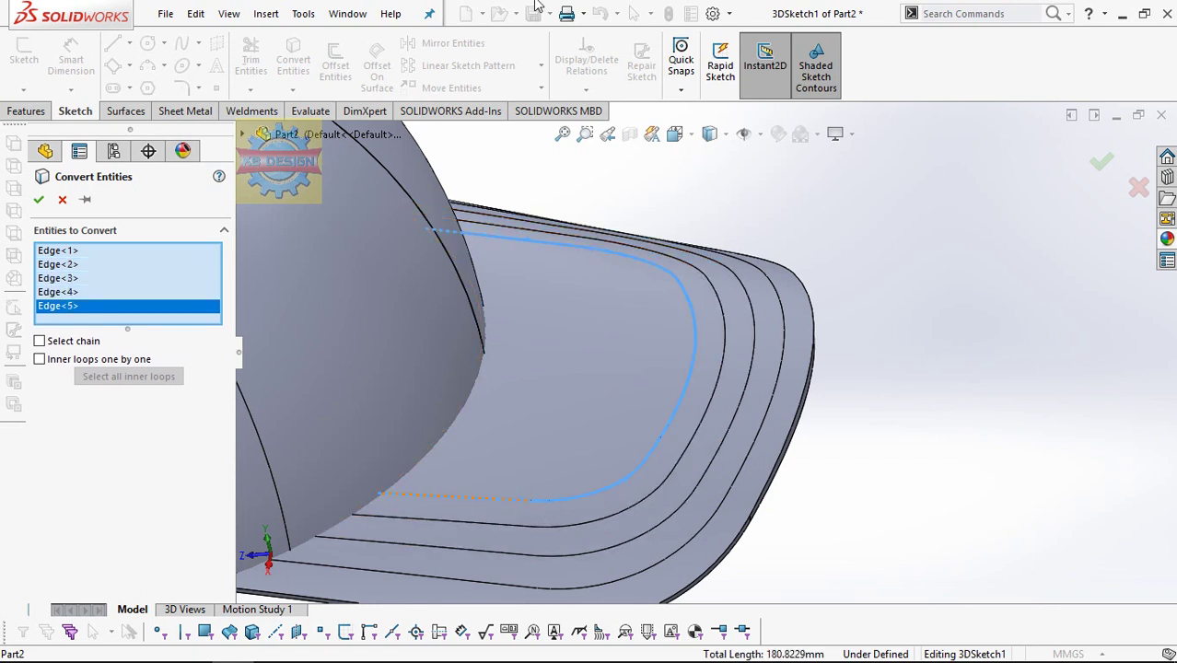
{"action": "left_click", "coordinate": [38, 200]}
{"action": "left_click", "coordinate": [26, 110]}
- Sweep a 0.8 mm circular profile along 3DSketch1
{"action": "left_click", "coordinate": [173, 44]}
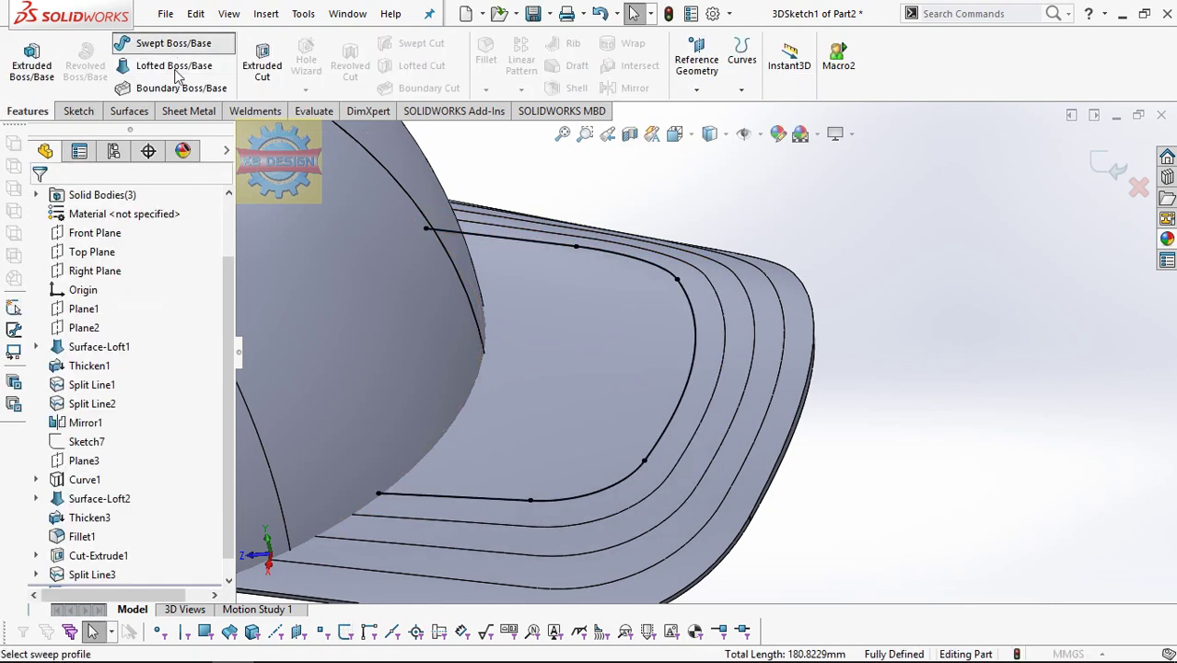
{"action": "left_click", "coordinate": [66, 265]}
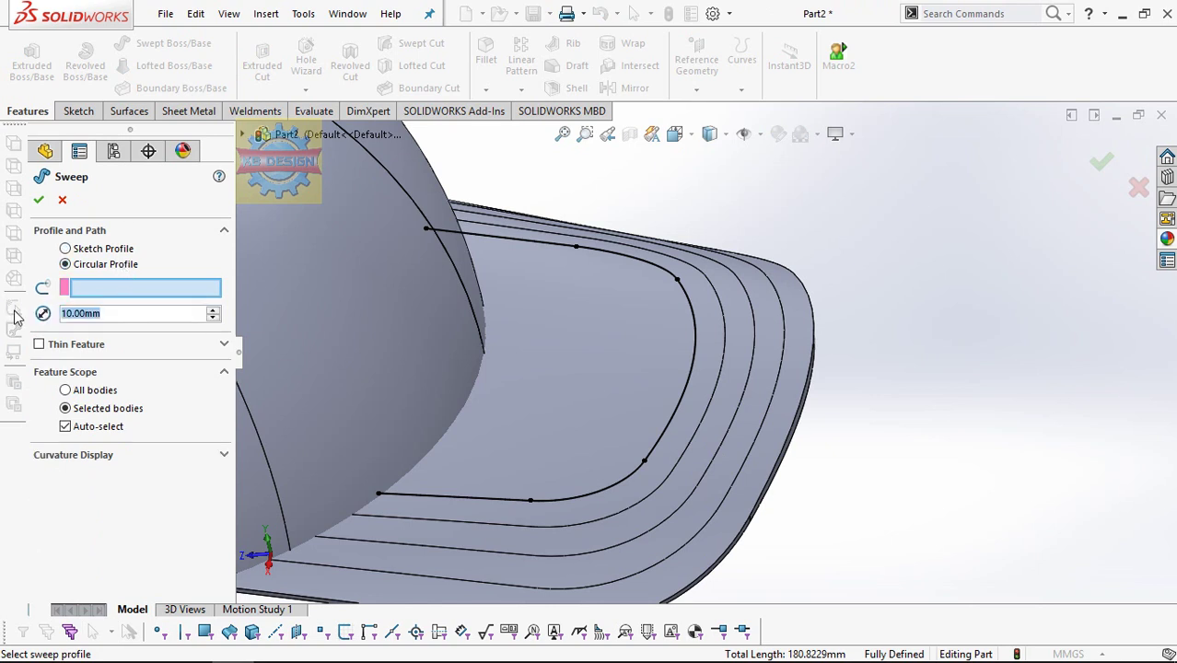
{"action": "type", "text": ".8"}
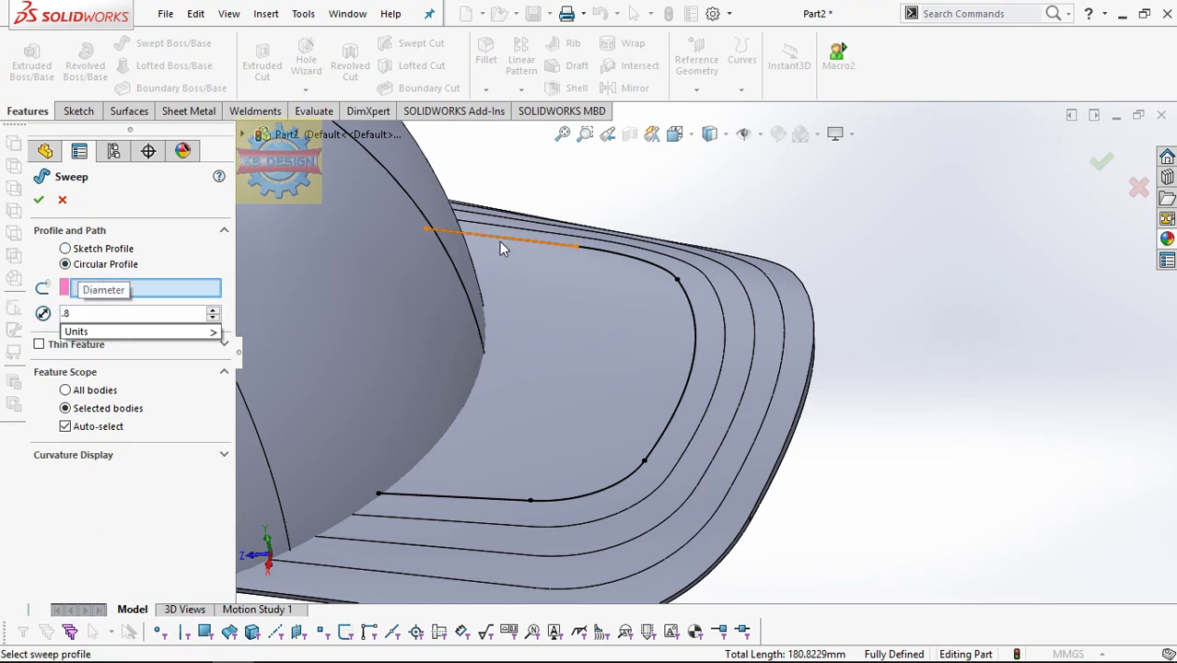
{"action": "left_click", "coordinate": [502, 249]}
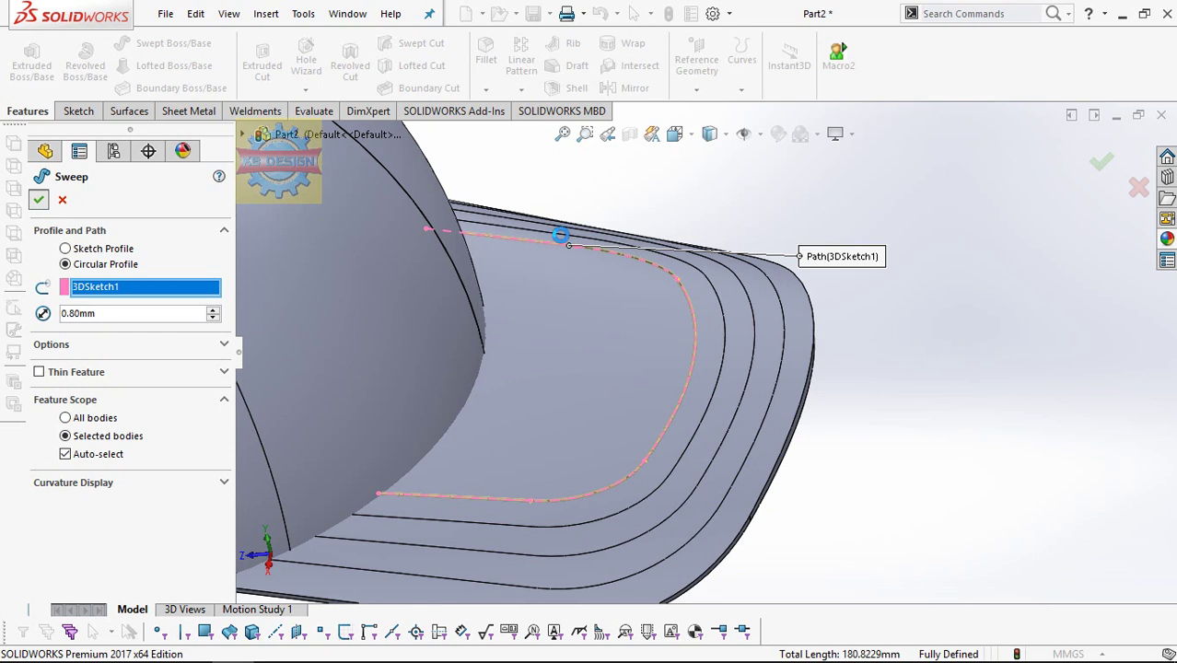
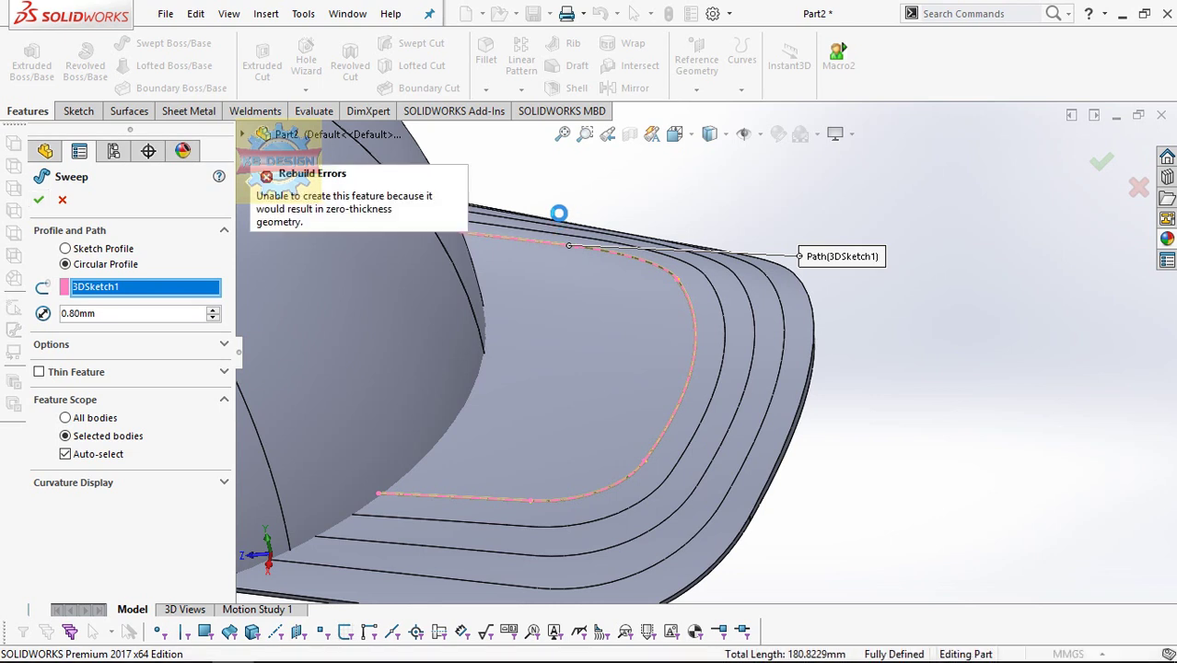
- Try toggling the sweep's merge-result option off and on, then cancel the failing sweep
{"action": "left_click", "coordinate": [63, 350]}
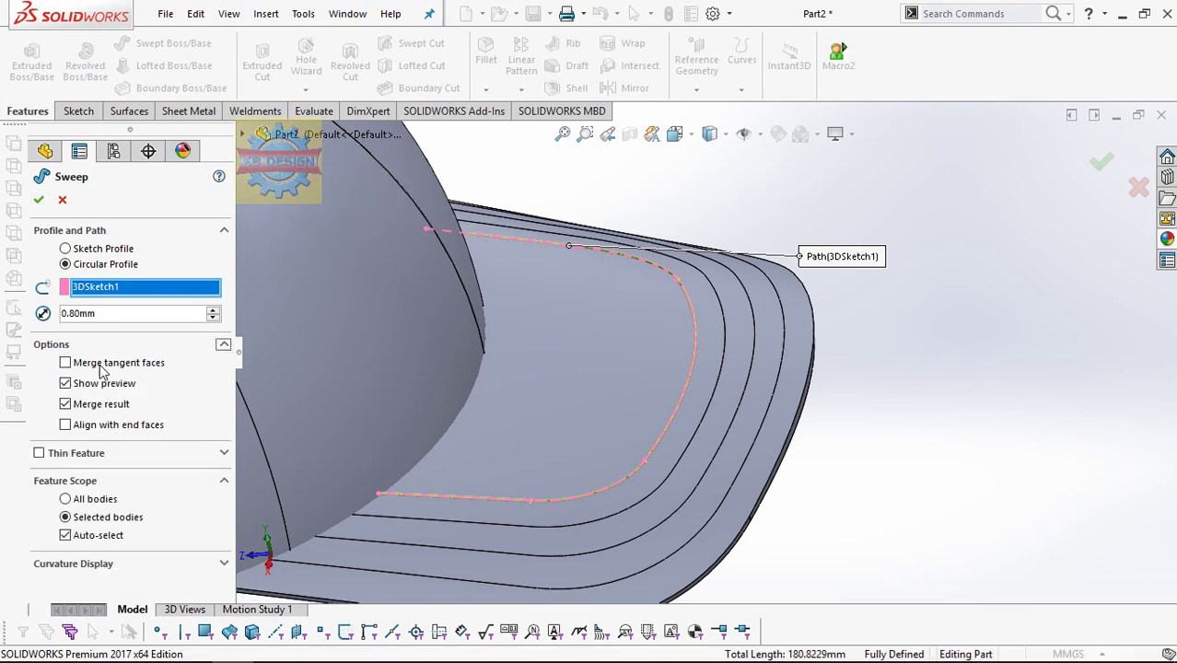
{"action": "left_click", "coordinate": [122, 406]}
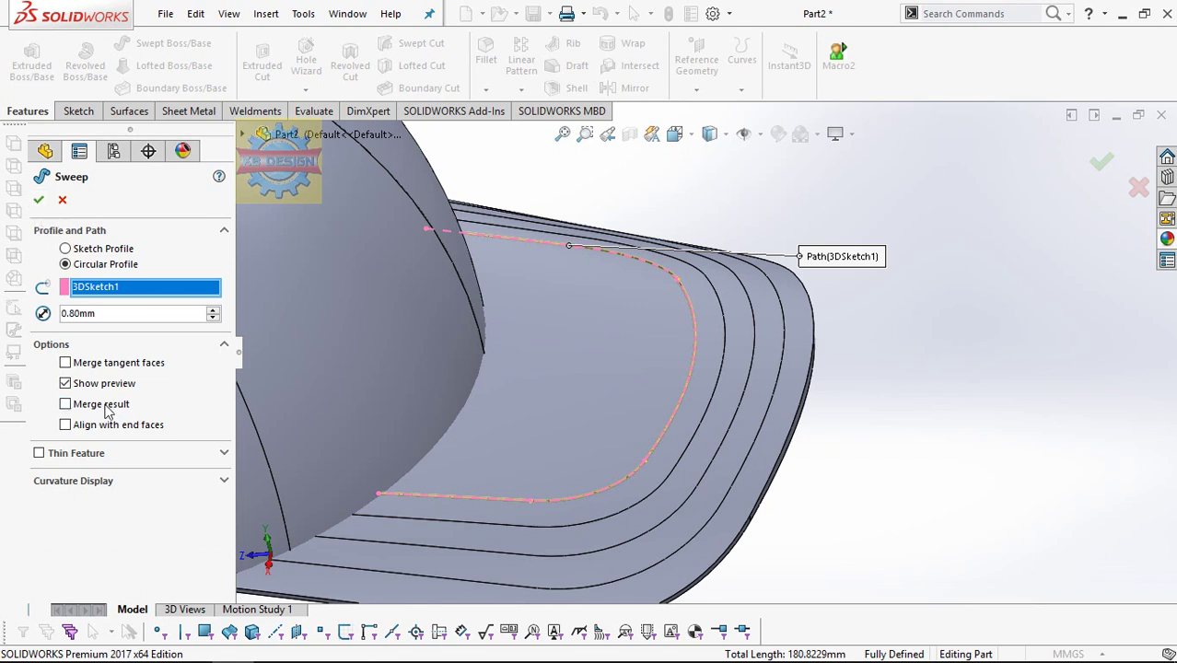
{"action": "left_click", "coordinate": [109, 409]}
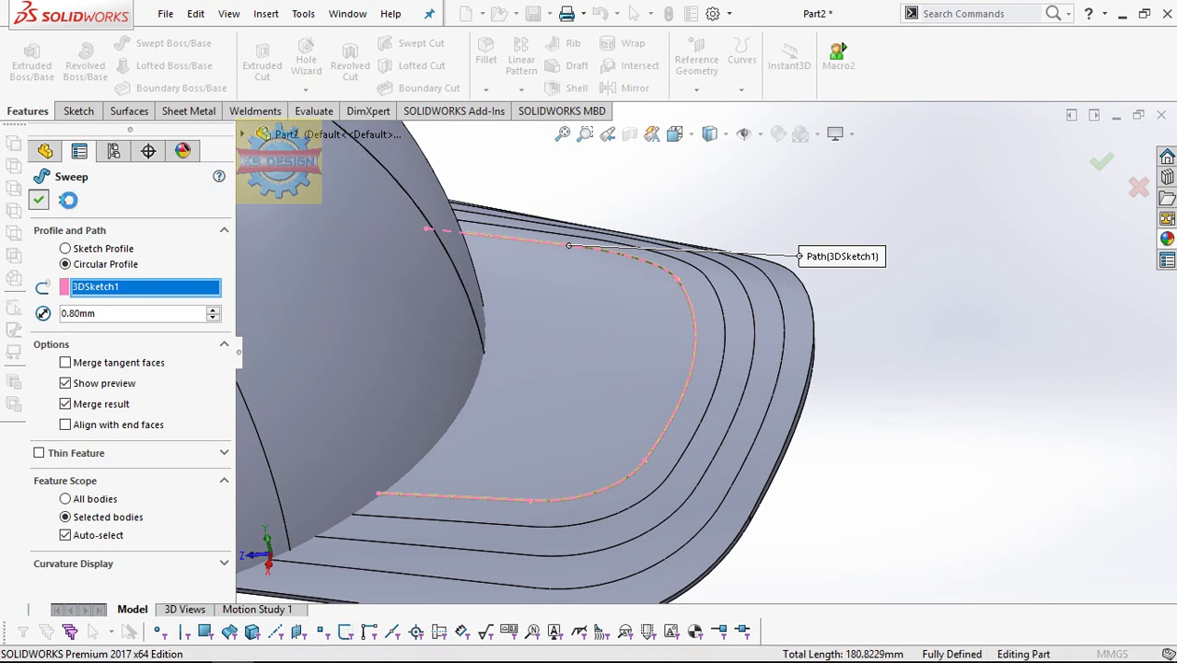
{"action": "left_click", "coordinate": [68, 200]}
- Hide the Split Line2 and Mirror1 bodies
{"action": "right_click", "coordinate": [322, 267]}
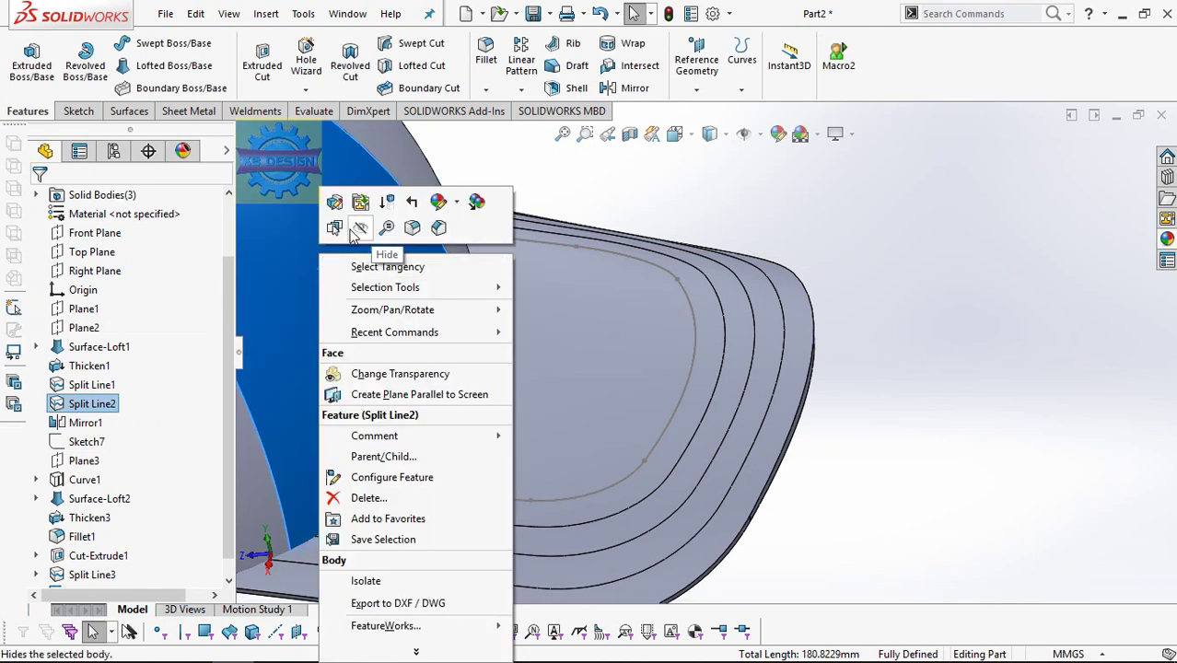
{"action": "left_click", "coordinate": [360, 227]}
{"action": "right_click", "coordinate": [438, 224]}
{"action": "left_click", "coordinate": [470, 193]}
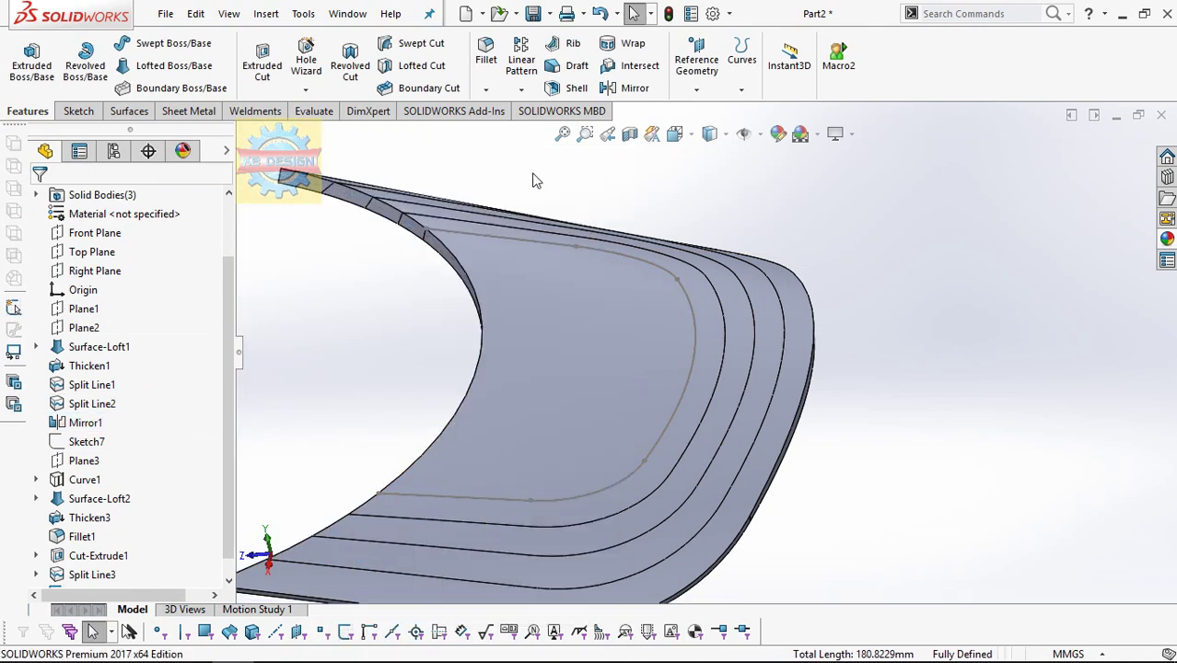
- Sweep a 0.8 mm circular profile along 3DSketch1 to form the first seam
{"action": "left_click", "coordinate": [185, 52]}
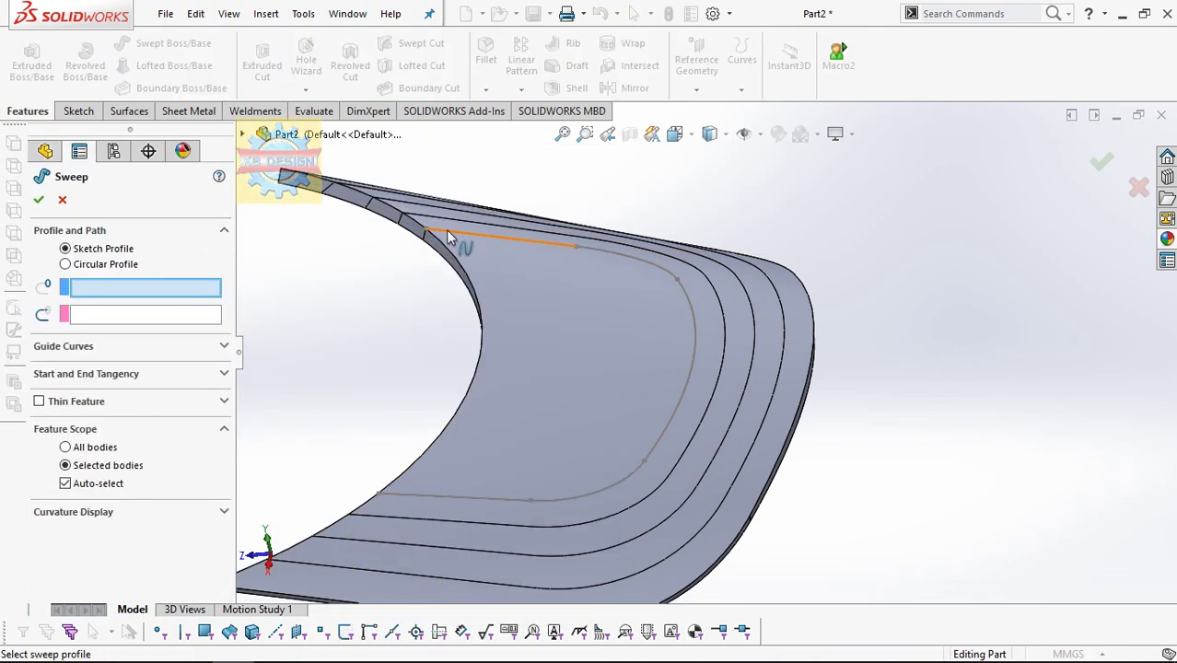
{"action": "left_click", "coordinate": [124, 264]}
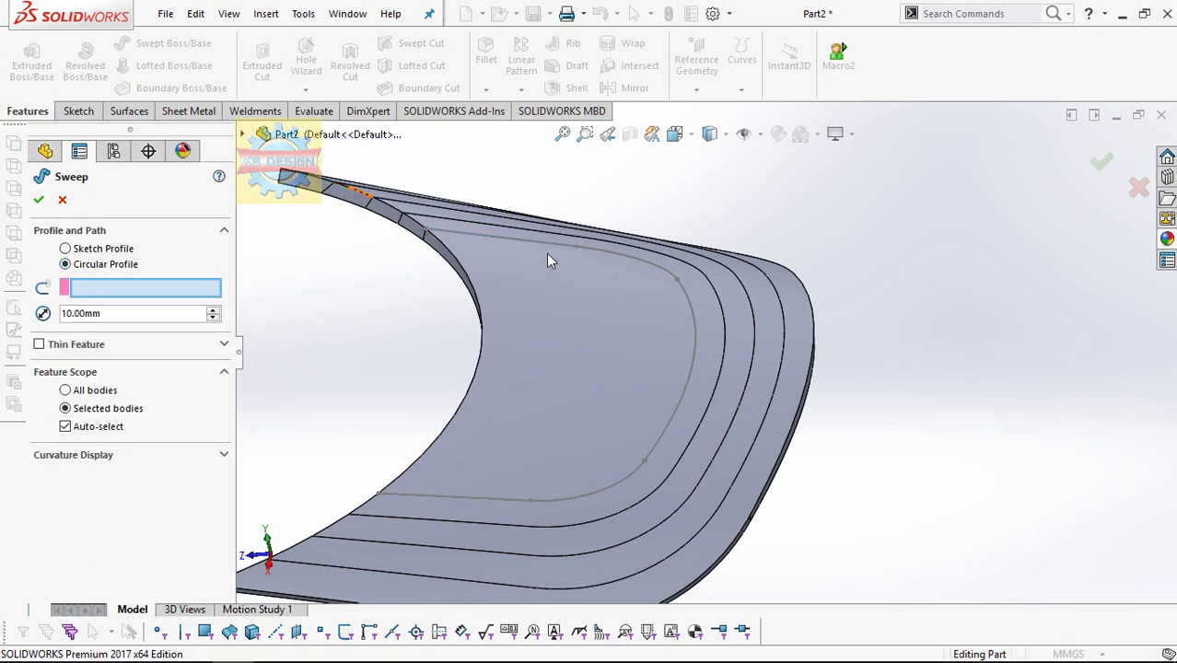
{"action": "left_click", "coordinate": [543, 242]}
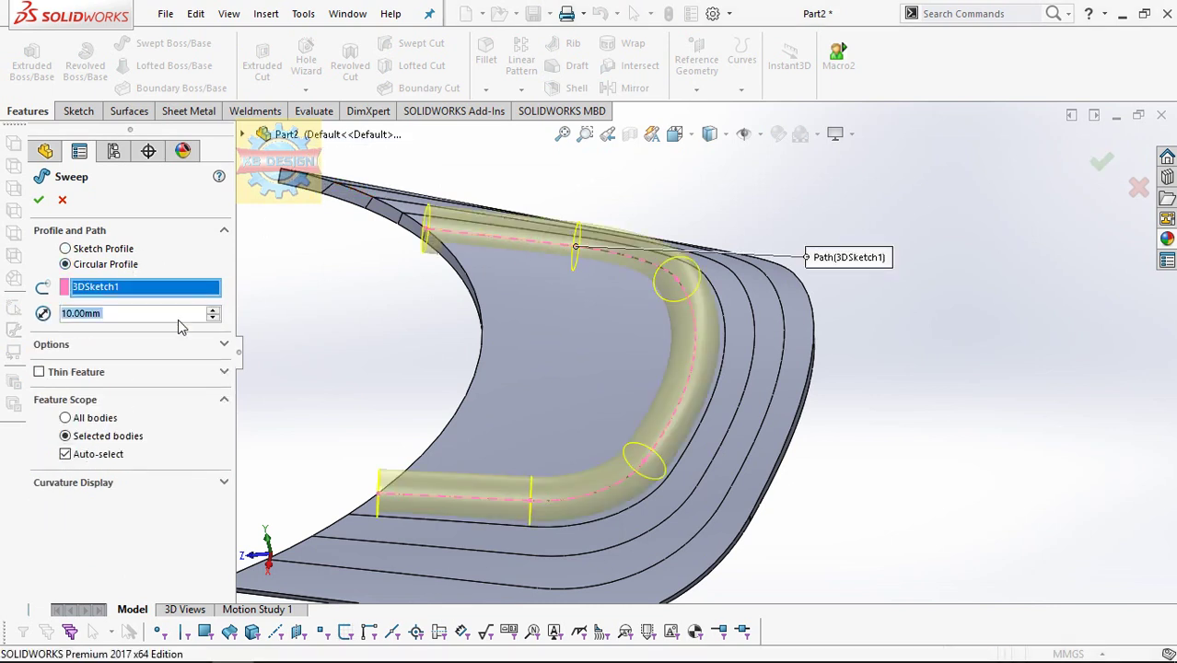
{"action": "type", "text": "0.8"}
{"action": "key", "text": "Return"}
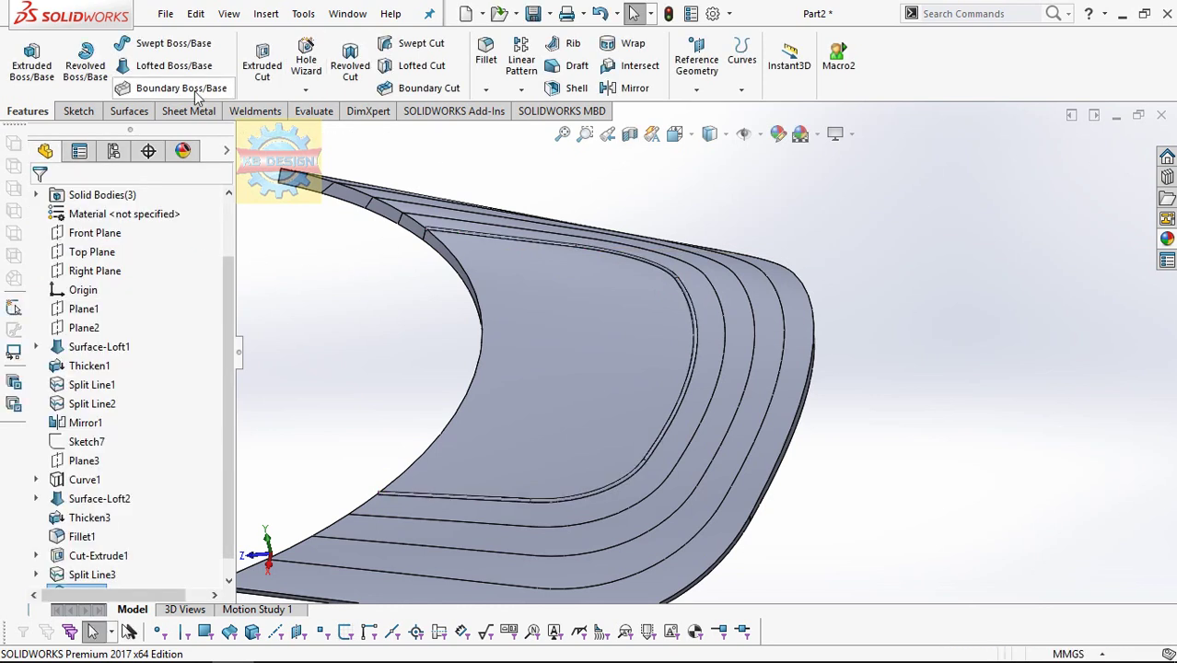
- Create 3DSketch2 by converting the five edges of the next seam line
{"action": "left_click", "coordinate": [78, 110]}
{"action": "left_click", "coordinate": [23, 89]}
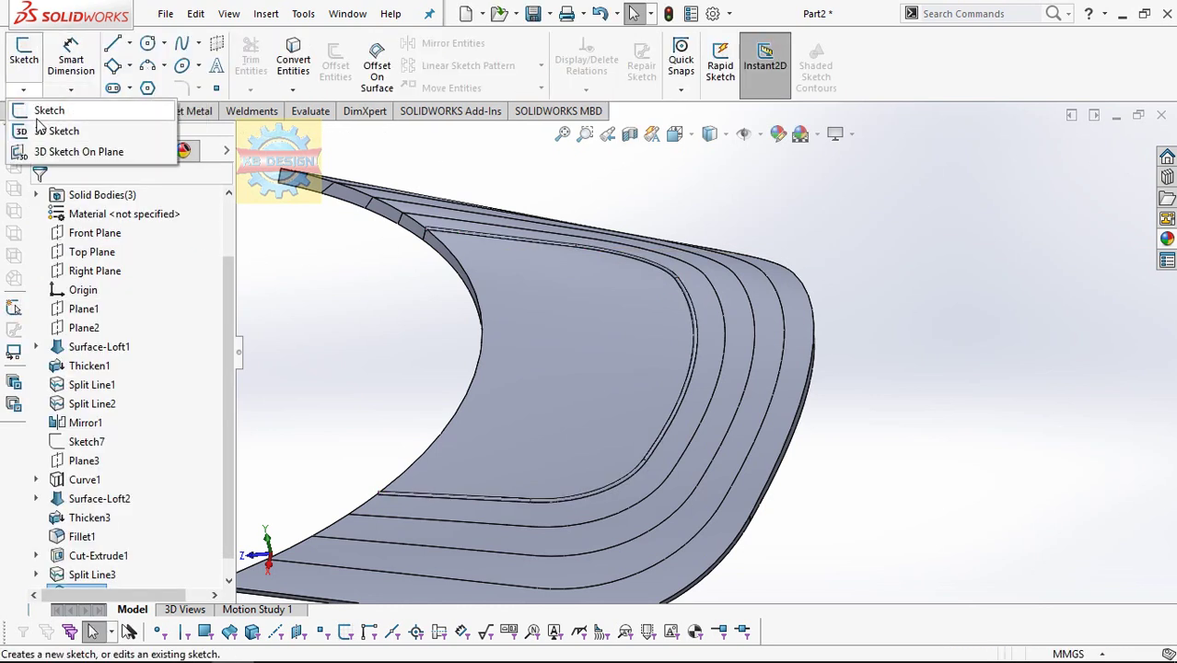
{"action": "left_click", "coordinate": [55, 131]}
{"action": "left_click", "coordinate": [293, 60]}
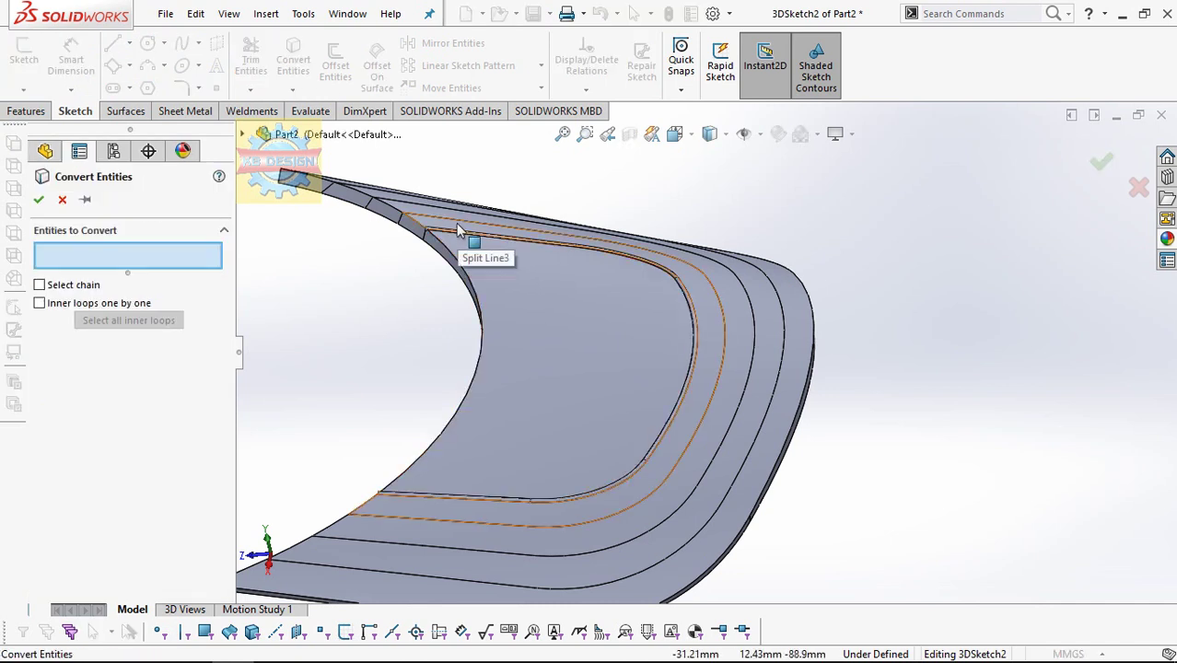
{"action": "left_click", "coordinate": [571, 244]}
{"action": "left_click", "coordinate": [663, 267]}
{"action": "left_click", "coordinate": [716, 304]}
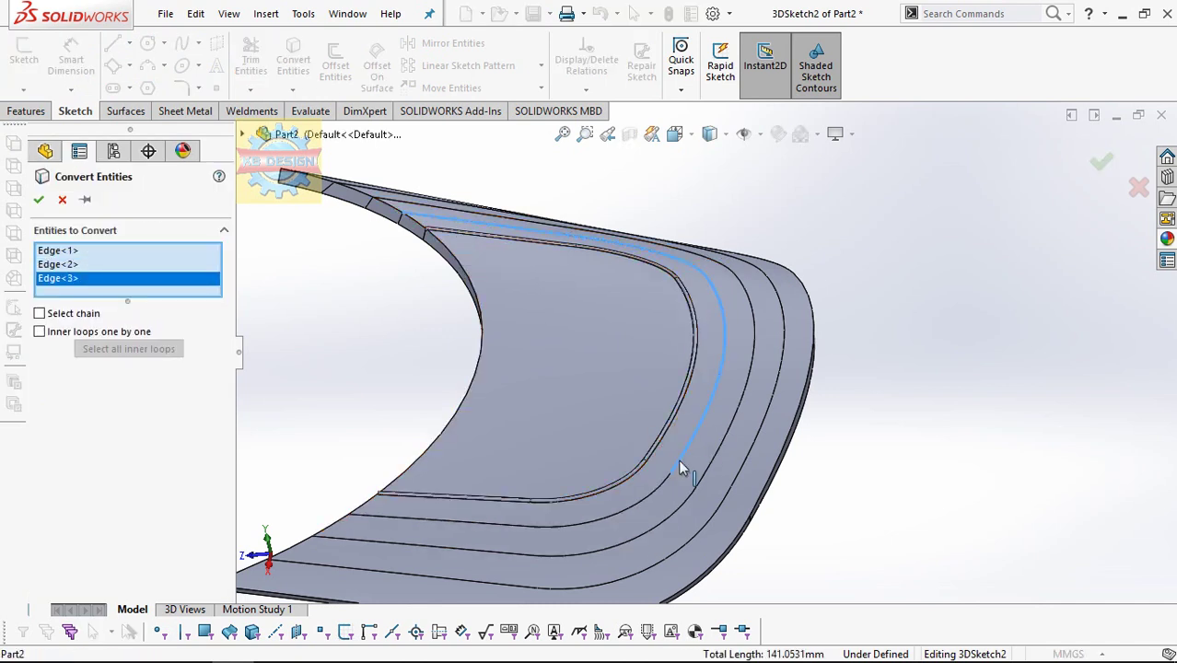
{"action": "left_click", "coordinate": [661, 488]}
{"action": "left_click", "coordinate": [456, 518]}
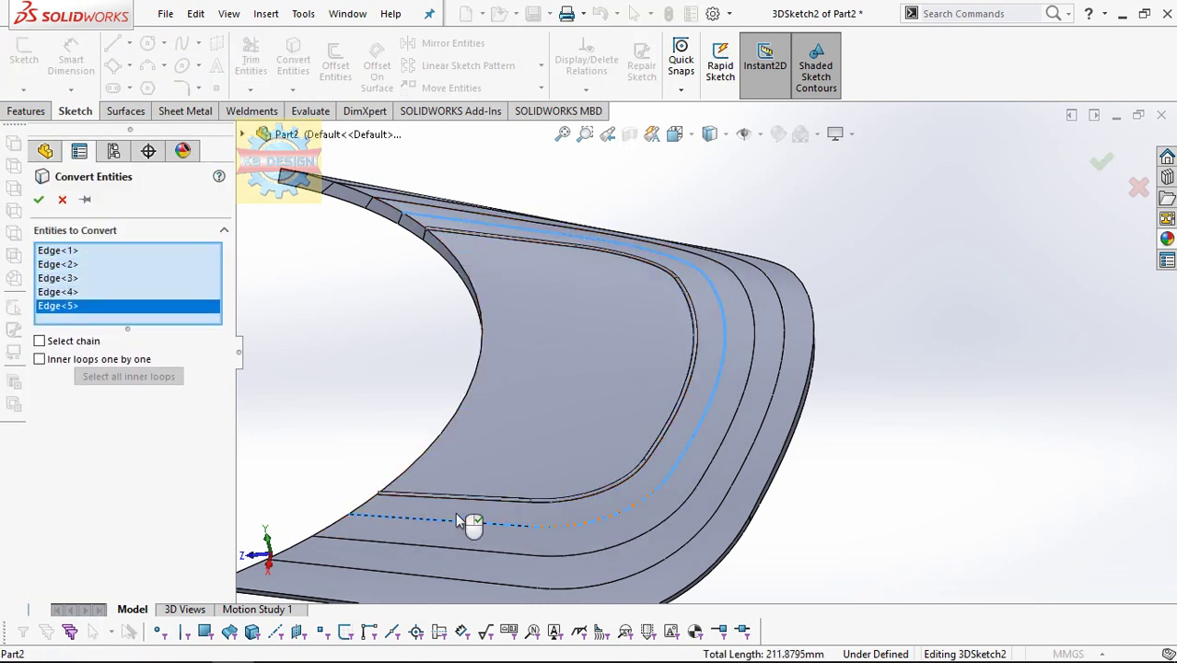
{"action": "left_click", "coordinate": [38, 200]}
{"action": "left_click", "coordinate": [26, 111]}
- Set up a 0.8 mm circular-profile sweep along 3DSketch2, replacing the 10 mm default
{"action": "left_click", "coordinate": [166, 43]}
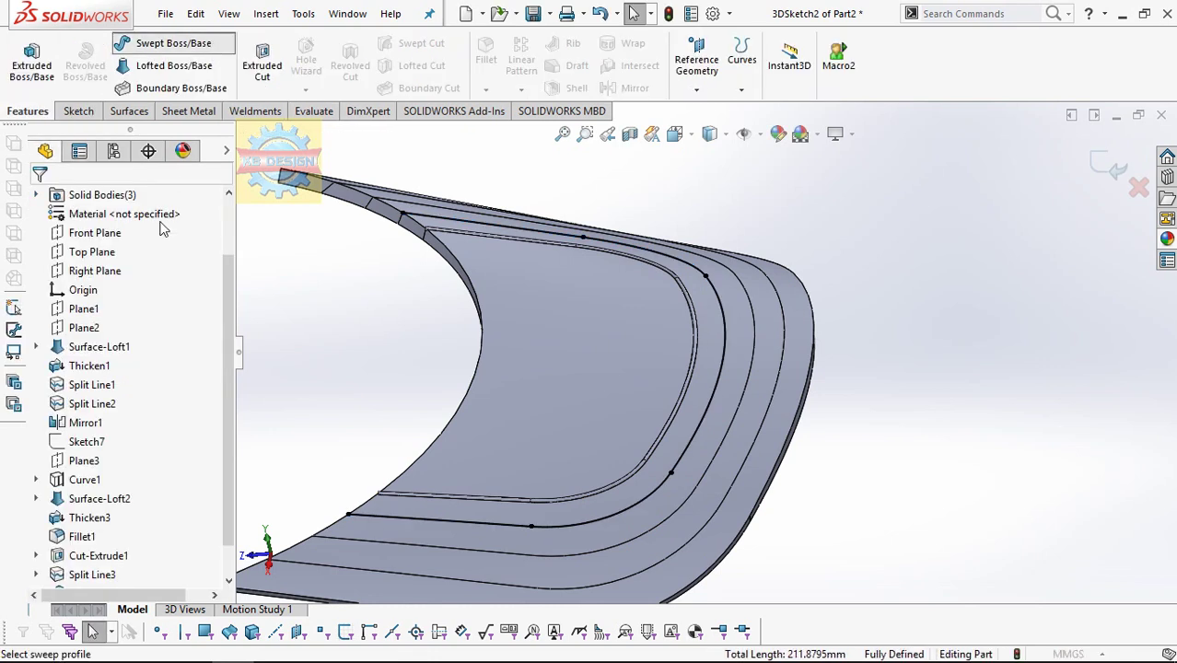
{"action": "left_click", "coordinate": [66, 264]}
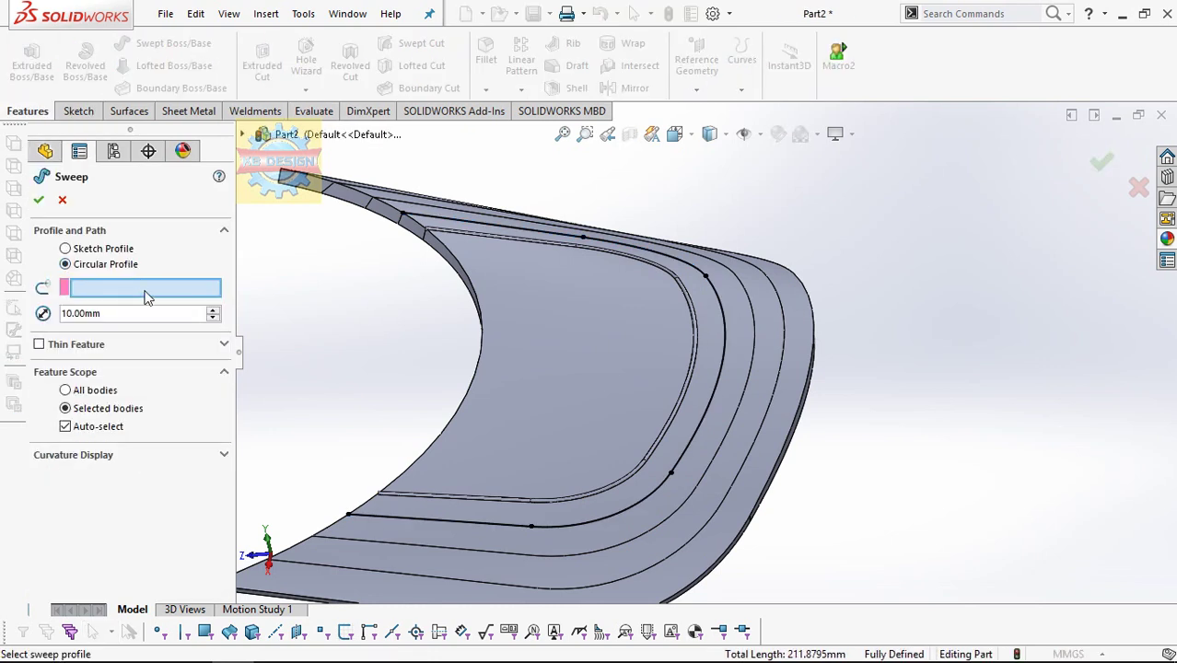
{"action": "left_click", "coordinate": [436, 519]}
{"action": "key", "text": "BackSpace"}
{"action": "type", "text": "0.8"}
{"action": "key", "text": "Return"}
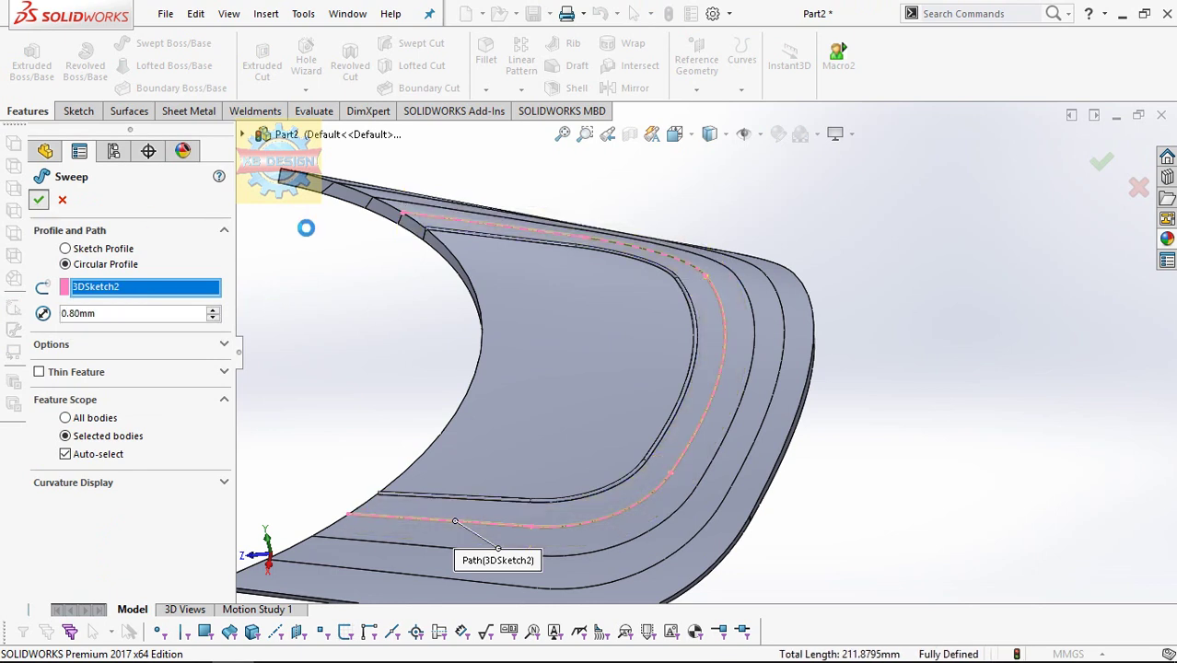
- Accept the second seam and convert the next line's five edges into 3DSketch3
{"action": "left_click", "coordinate": [83, 111]}
{"action": "left_click", "coordinate": [23, 90]}
{"action": "left_click", "coordinate": [53, 126]}
{"action": "left_click", "coordinate": [292, 60]}
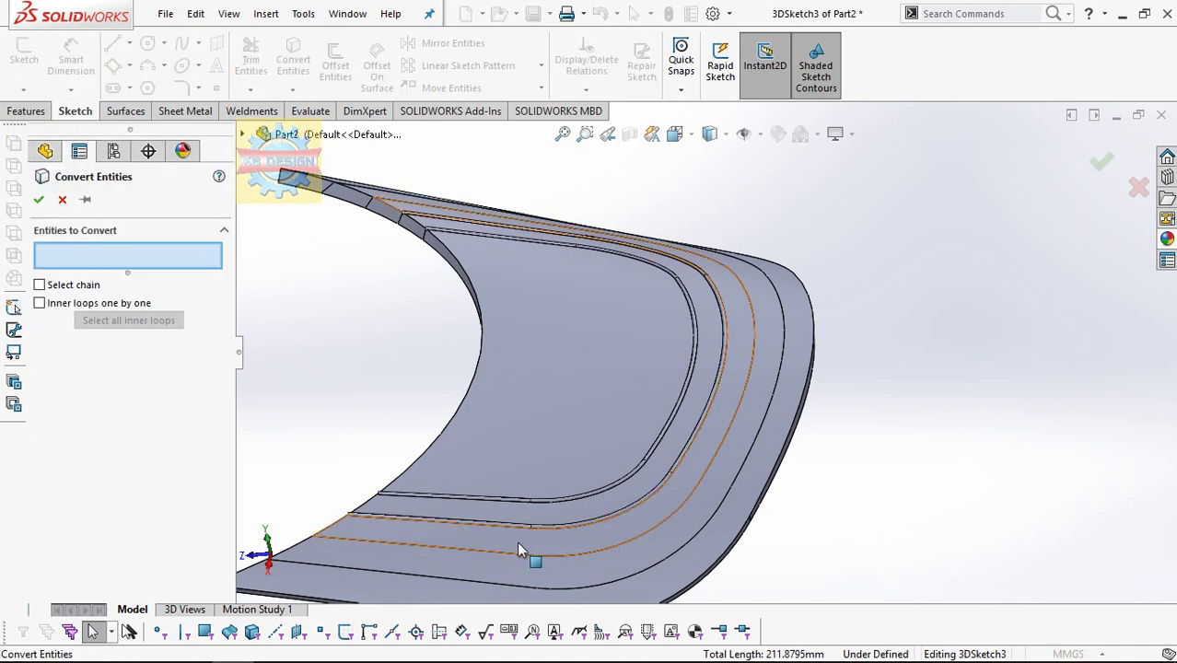
{"action": "left_click", "coordinate": [543, 557]}
{"action": "left_click", "coordinate": [702, 489]}
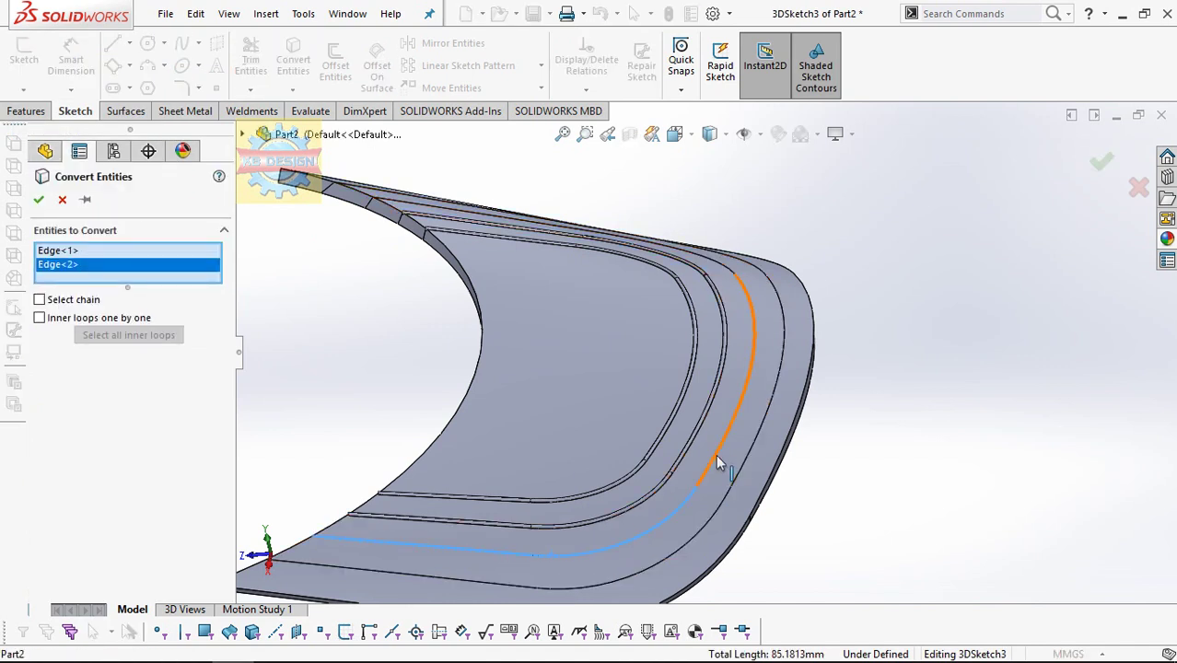
{"action": "left_click", "coordinate": [717, 462]}
{"action": "left_click", "coordinate": [714, 262]}
{"action": "left_click", "coordinate": [544, 228]}
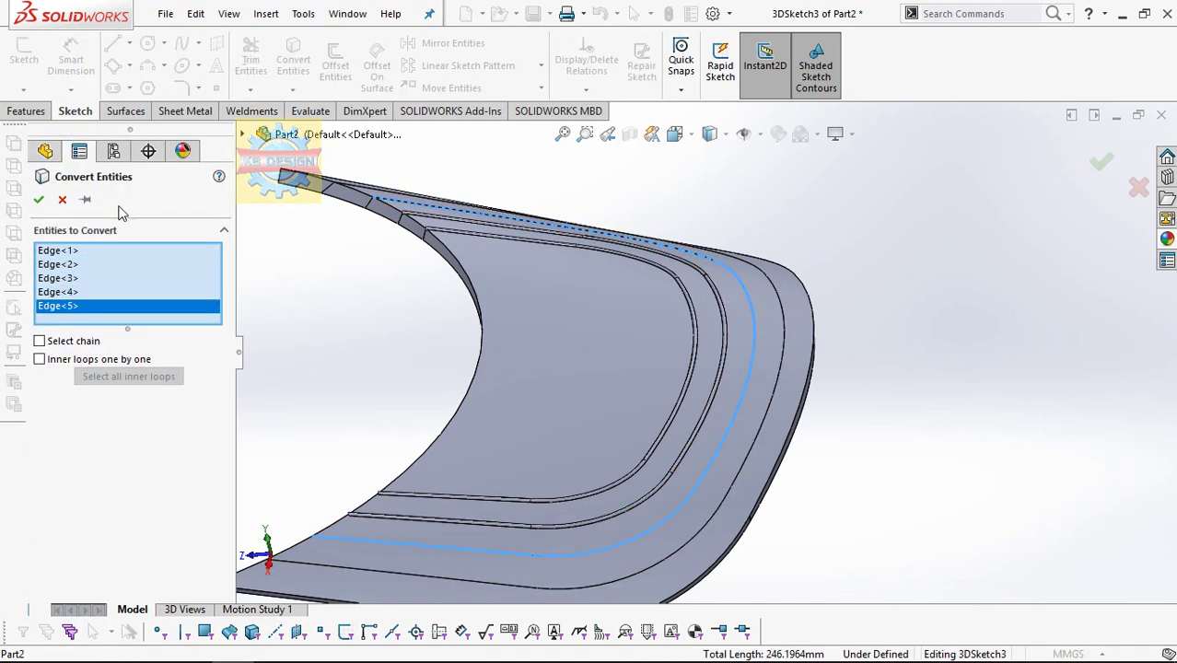
{"action": "left_click", "coordinate": [39, 199]}
{"action": "left_click", "coordinate": [26, 110]}
- Set up a 0.8 mm circular-profile sweep along 3DSketch3
{"action": "left_click", "coordinate": [161, 44]}
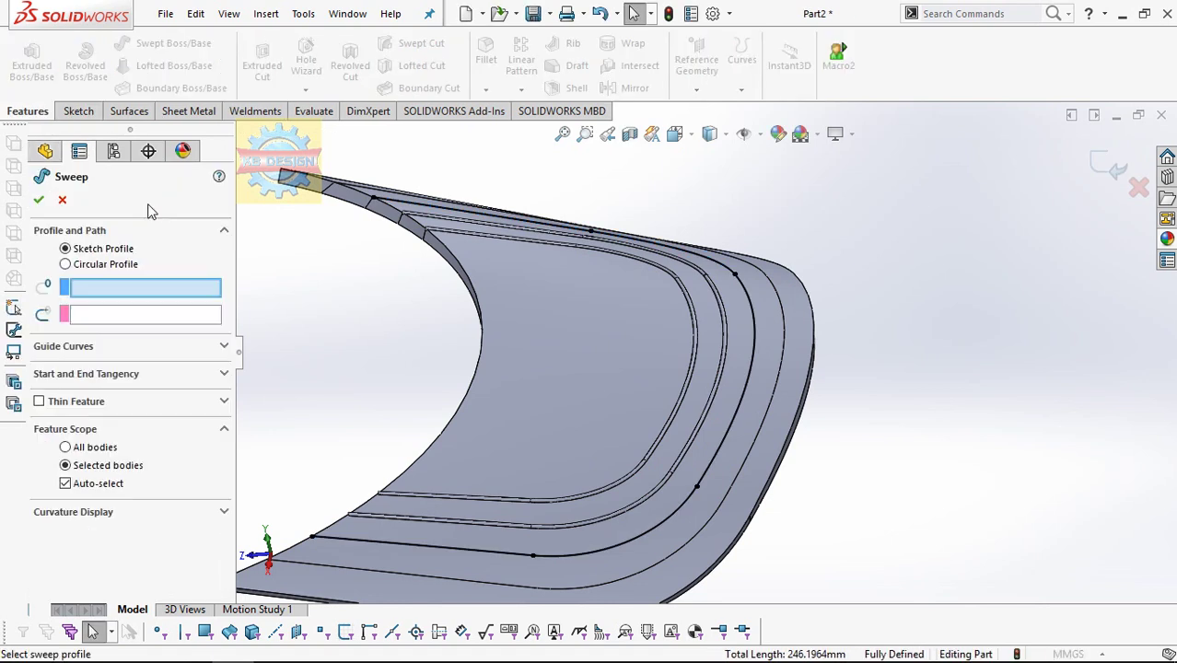
{"action": "left_click", "coordinate": [93, 267]}
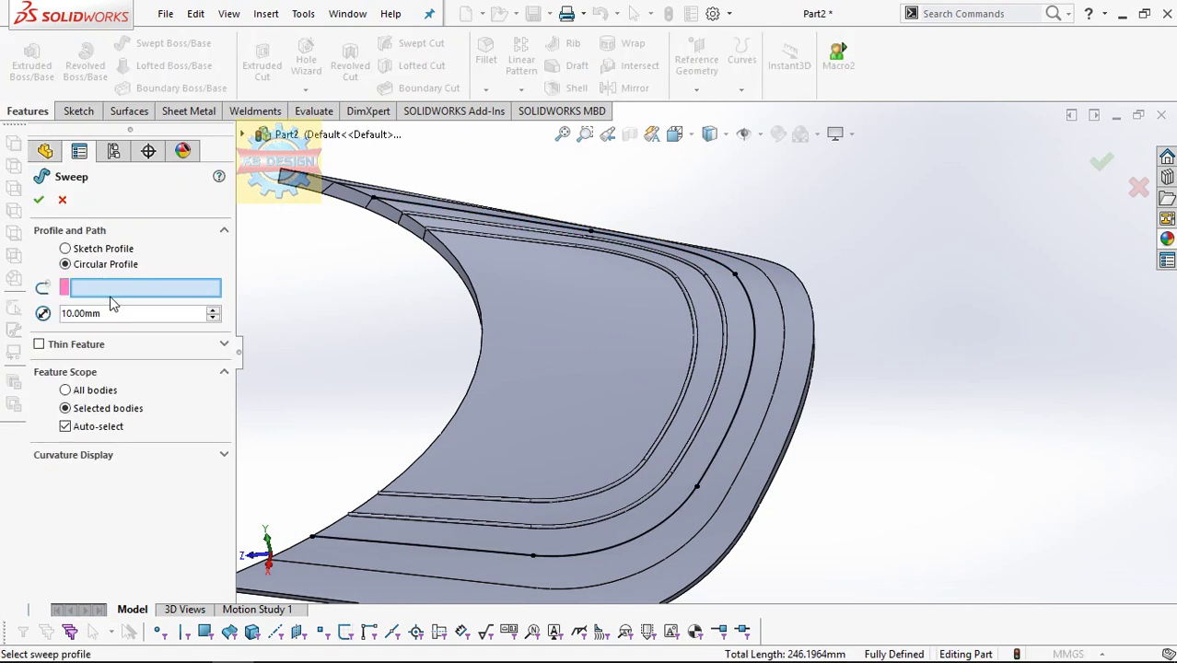
{"action": "left_click", "coordinate": [389, 197]}
{"action": "type", "text": "0.8"}
{"action": "key", "text": "Return"}
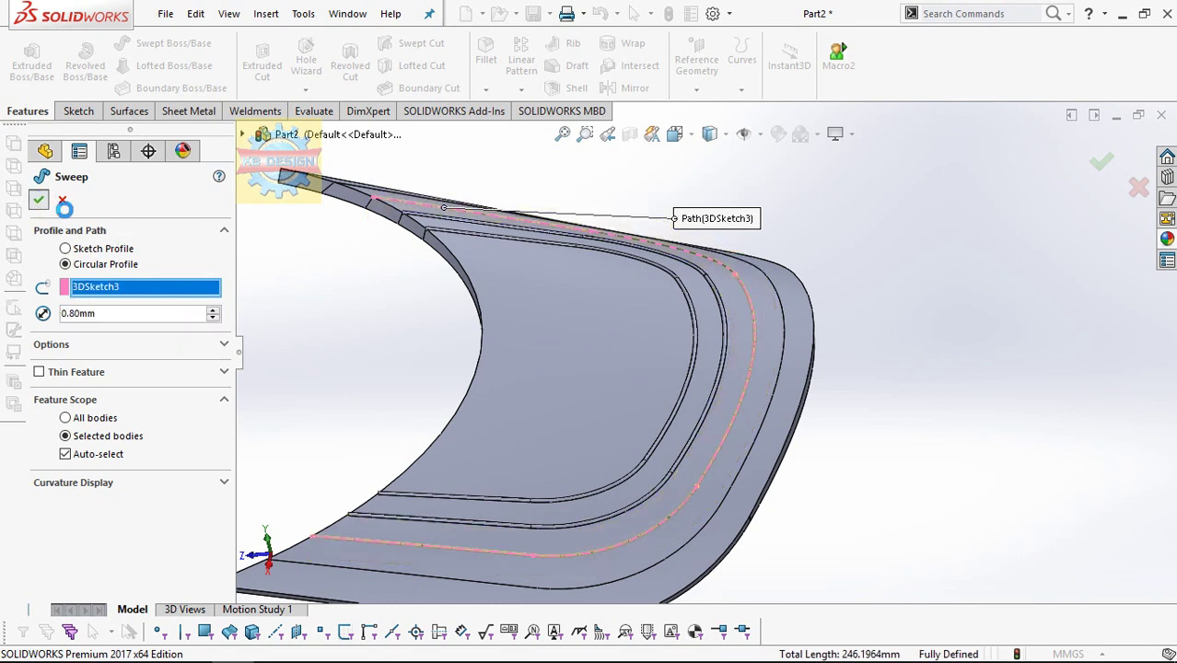
- Accept the third seam and convert the panel's outermost edges into 3DSketch4
{"action": "left_click", "coordinate": [76, 110]}
{"action": "left_click", "coordinate": [23, 89]}
{"action": "left_click", "coordinate": [50, 129]}
{"action": "left_click", "coordinate": [293, 60]}
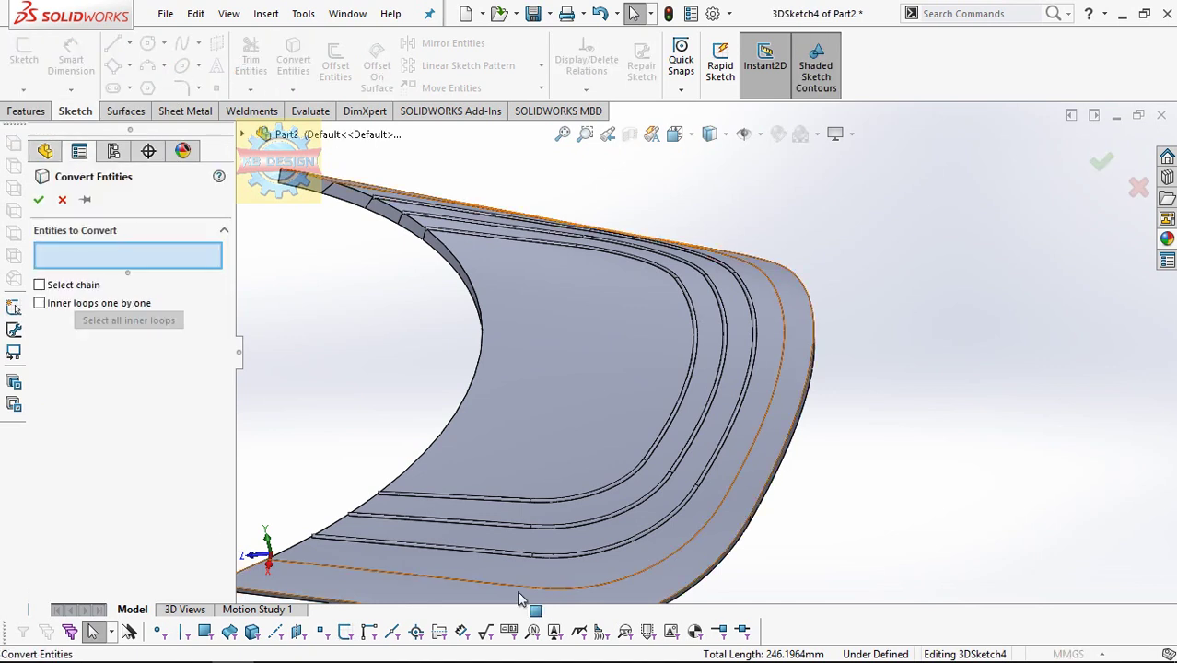
{"action": "left_click", "coordinate": [532, 585]}
{"action": "left_click", "coordinate": [566, 591]}
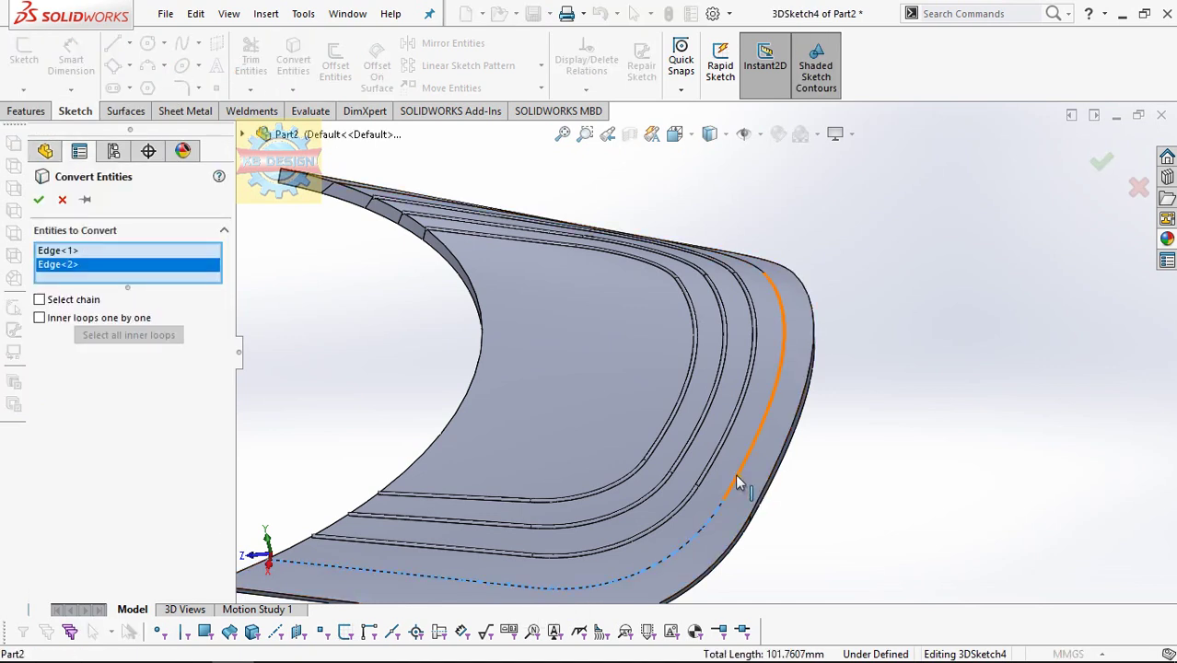
{"action": "left_click", "coordinate": [750, 265]}
{"action": "left_click", "coordinate": [732, 264]}
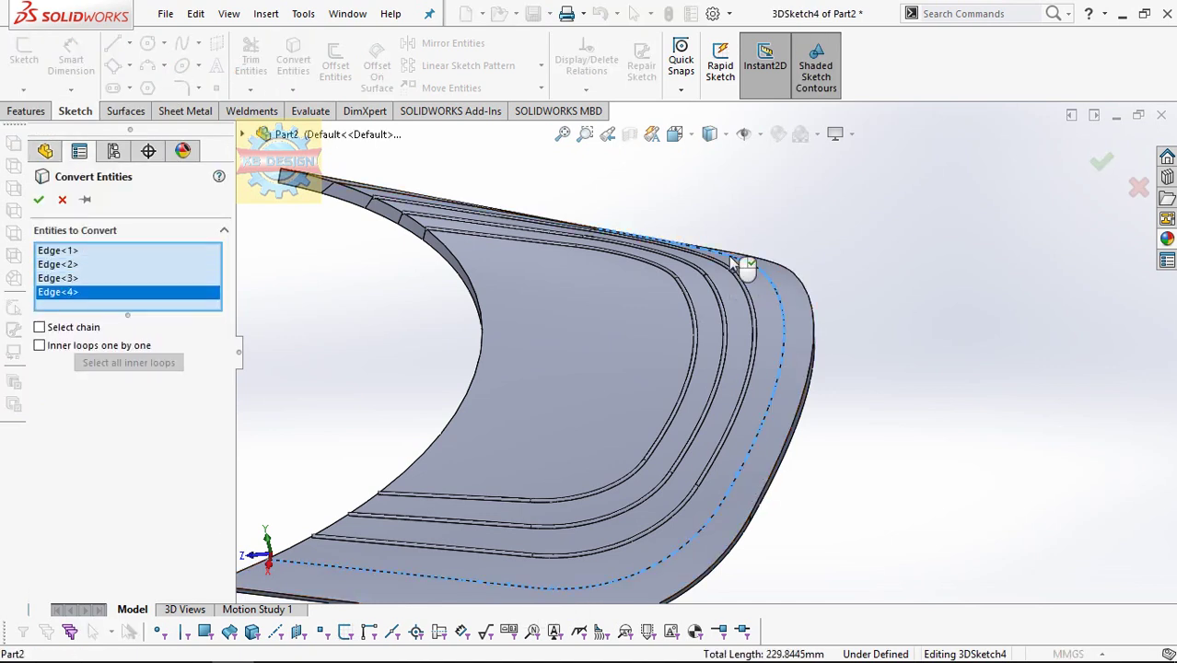
{"action": "left_click", "coordinate": [395, 199]}
{"action": "left_click", "coordinate": [39, 199]}
{"action": "left_click", "coordinate": [28, 110]}
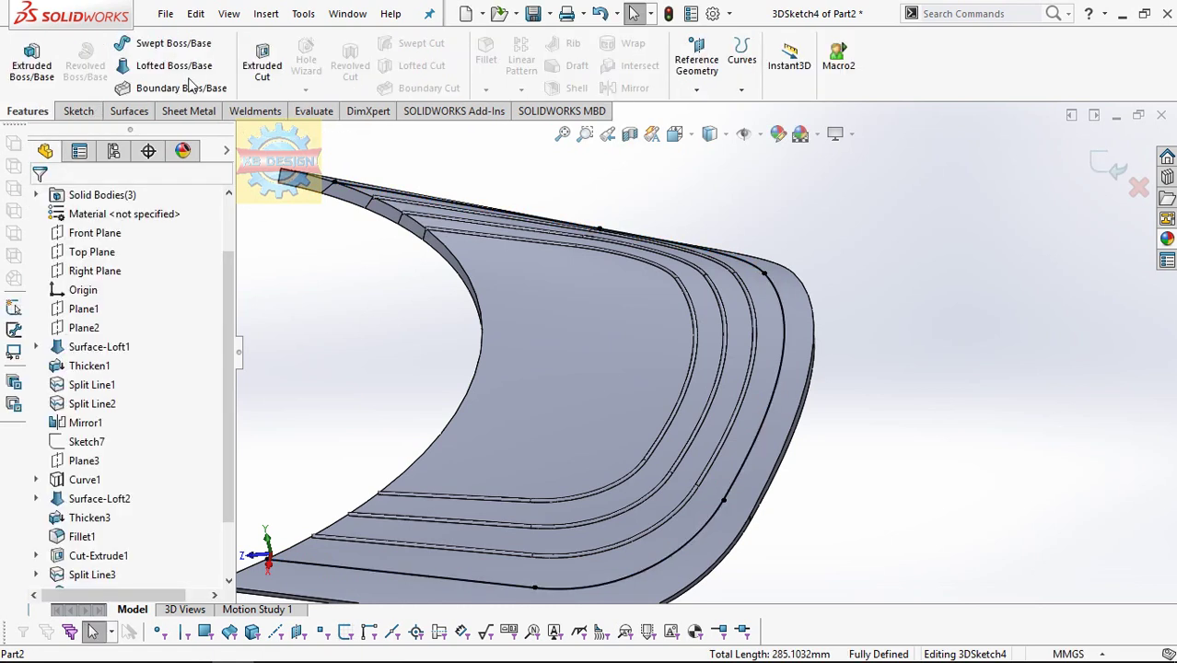
- Sweep a 0.8 mm circular profile along 3DSketch4 for the fourth seam
{"action": "left_click", "coordinate": [174, 43]}
{"action": "left_click", "coordinate": [112, 265]}
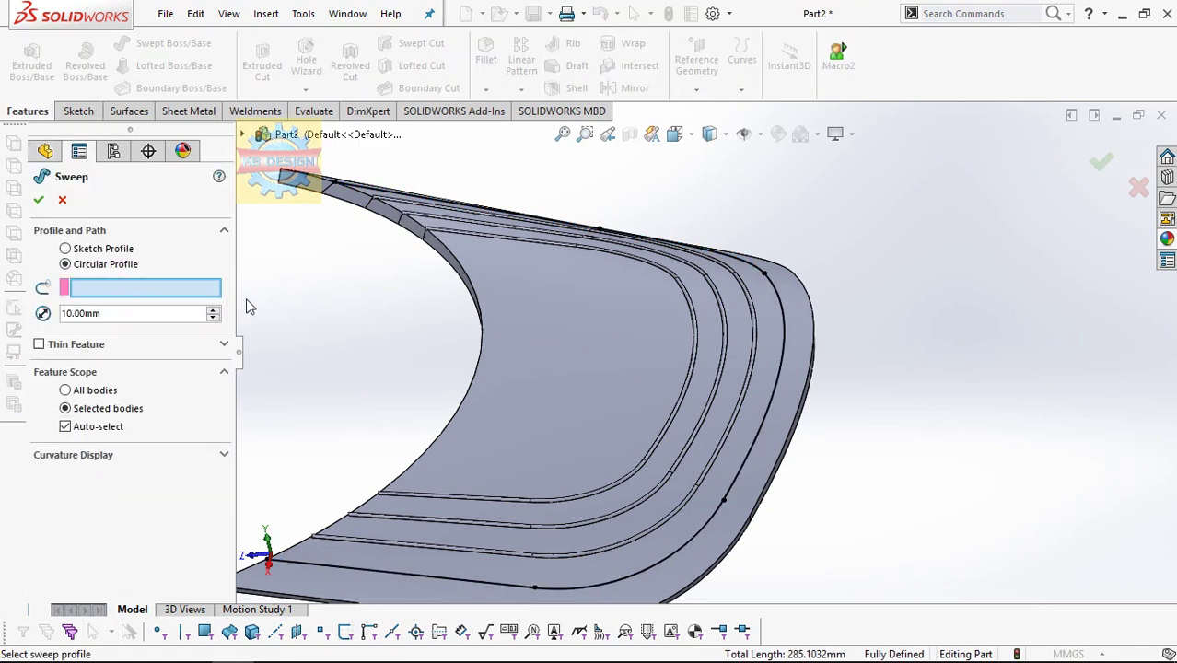
{"action": "type", "text": "0.8"}
{"action": "key", "text": "Return"}
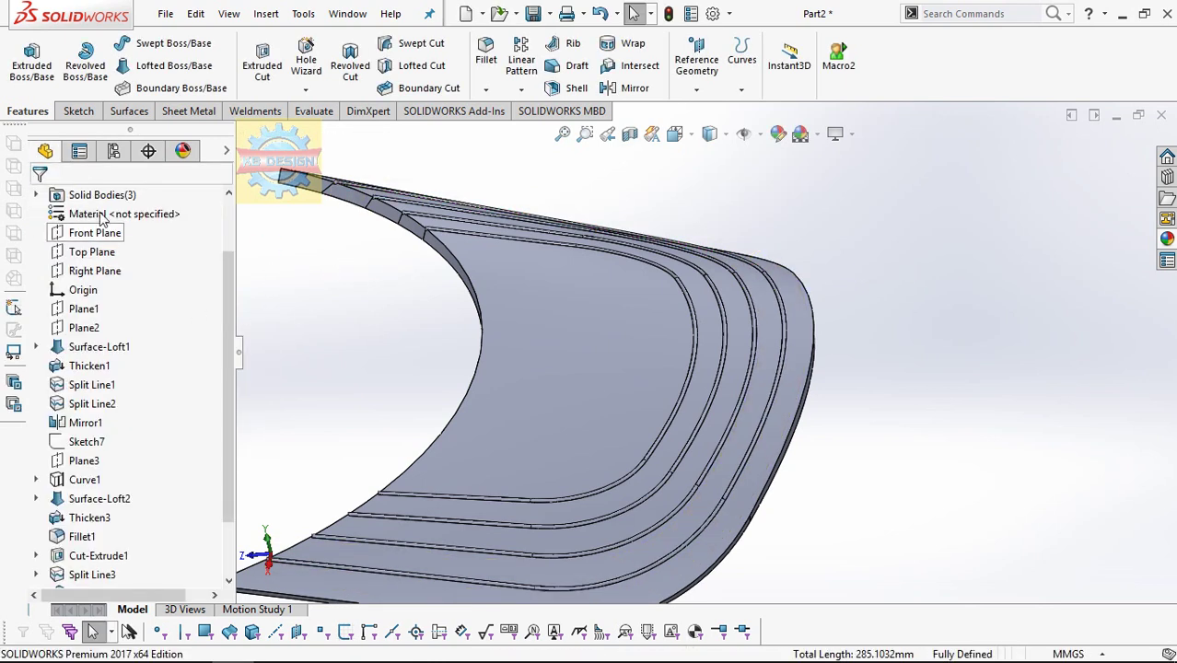
- Hide all solid bodies, then show them again
{"action": "left_click", "coordinate": [92, 194]}
{"action": "left_click", "coordinate": [125, 169]}
{"action": "right_click", "coordinate": [109, 195]}
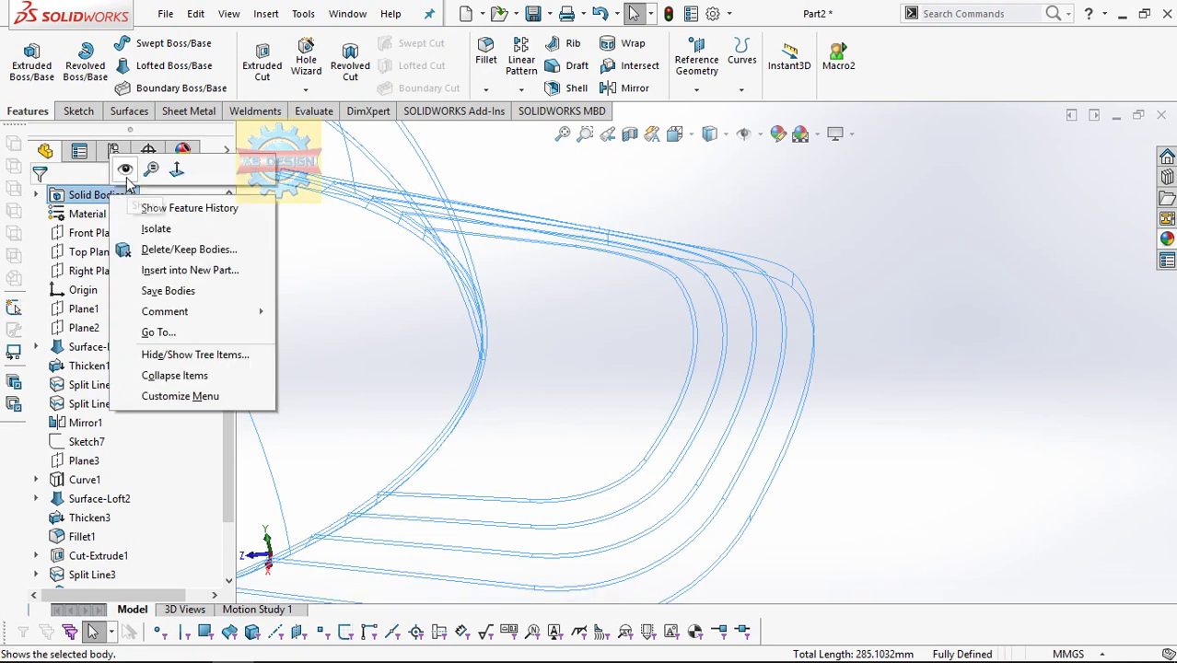
{"action": "left_click", "coordinate": [127, 178]}
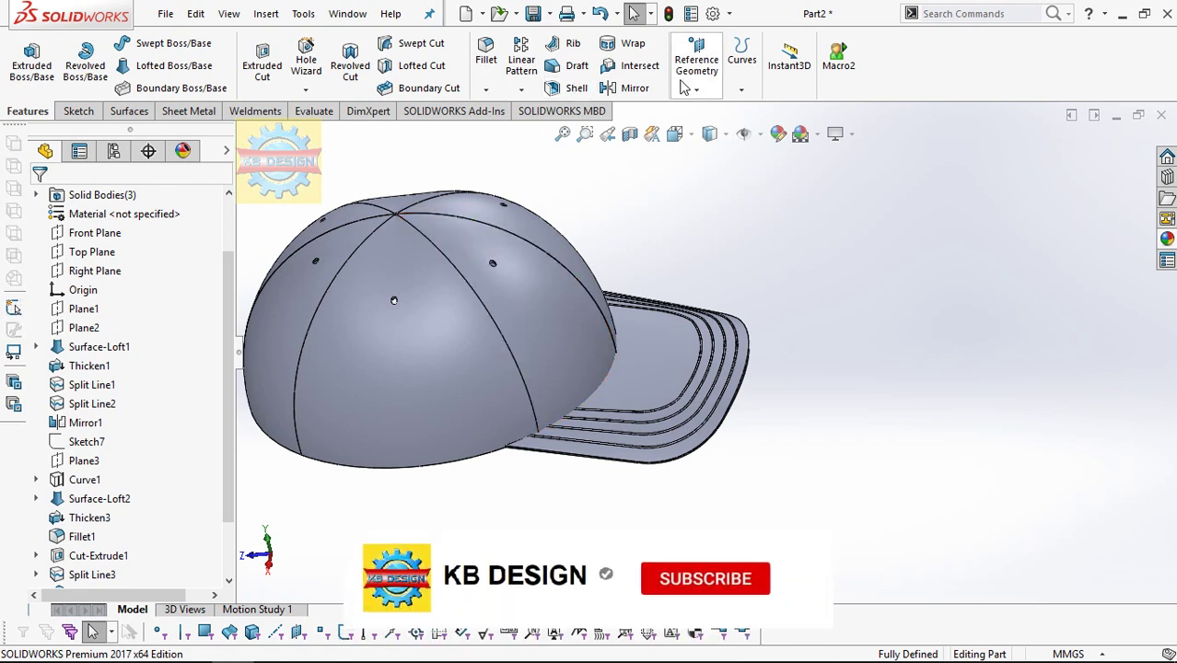
- Create Plane4 perpendicular to the Split Line2 edge at the crown vertex and sketch on it
{"action": "left_click", "coordinate": [711, 110]}
{"action": "left_click", "coordinate": [433, 243]}
{"action": "scroll", "coordinate": [442, 242], "scroll_direction": "down", "scroll_amount": 3}
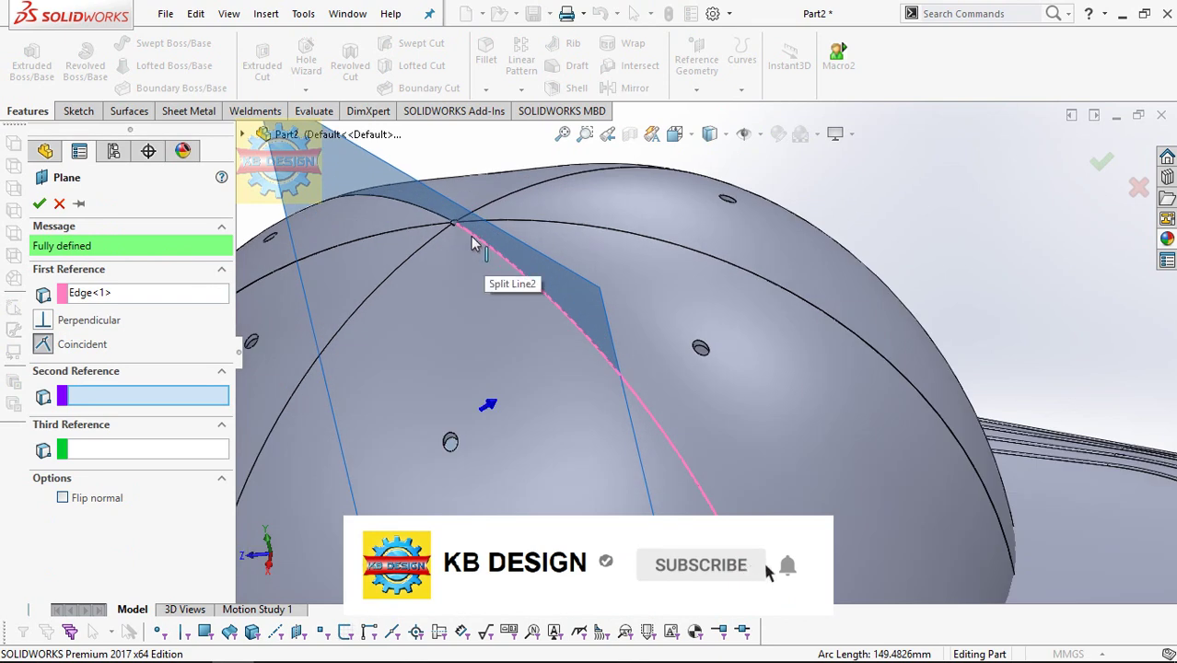
{"action": "scroll", "coordinate": [473, 232], "scroll_direction": "down", "scroll_amount": 3}
{"action": "scroll", "coordinate": [511, 248], "scroll_direction": "down", "scroll_amount": 2}
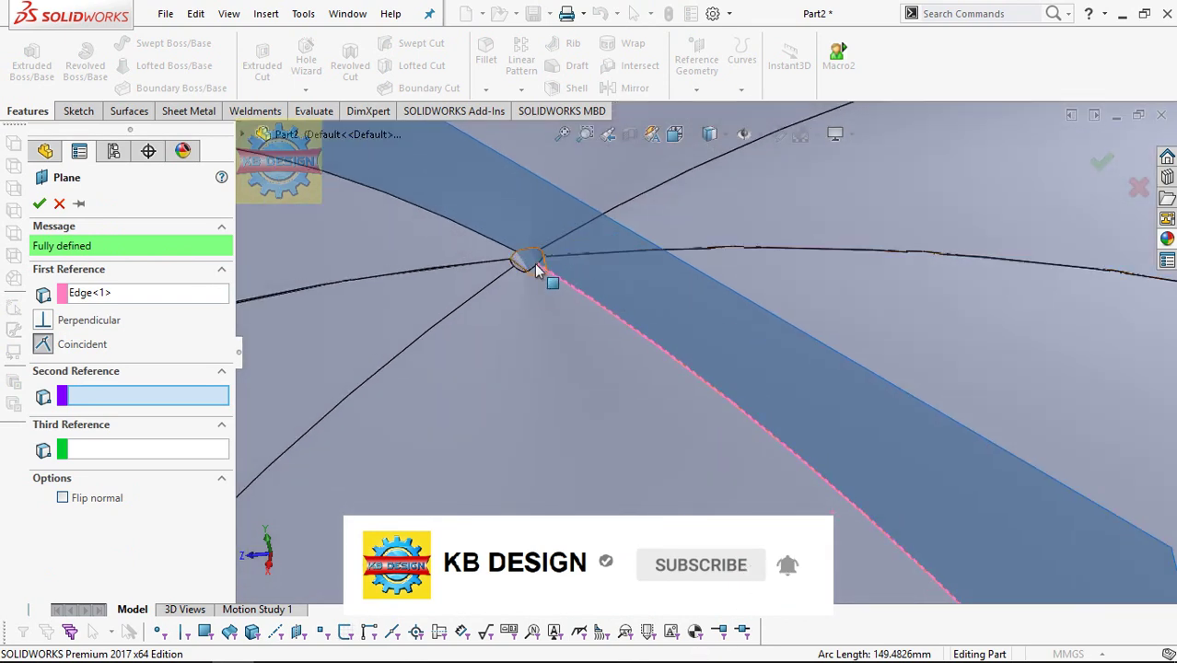
{"action": "left_click", "coordinate": [538, 266]}
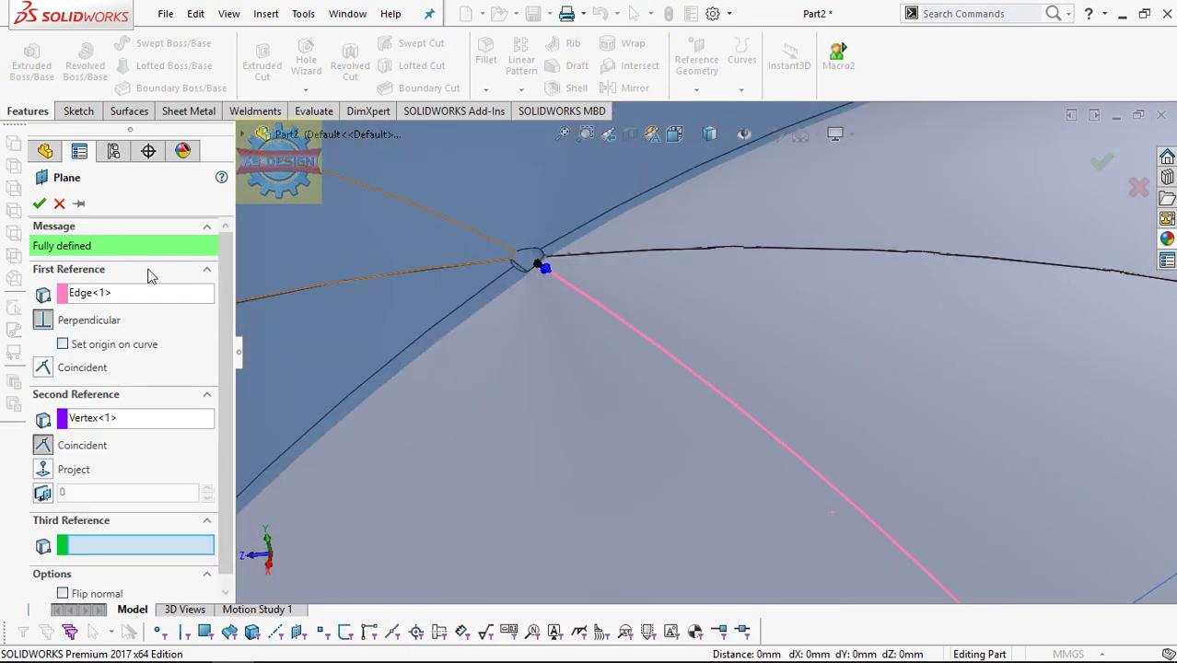
{"action": "left_click", "coordinate": [39, 203]}
{"action": "scroll", "coordinate": [662, 284], "scroll_direction": "up", "scroll_amount": 3}
{"action": "scroll", "coordinate": [678, 268], "scroll_direction": "up", "scroll_amount": 2}
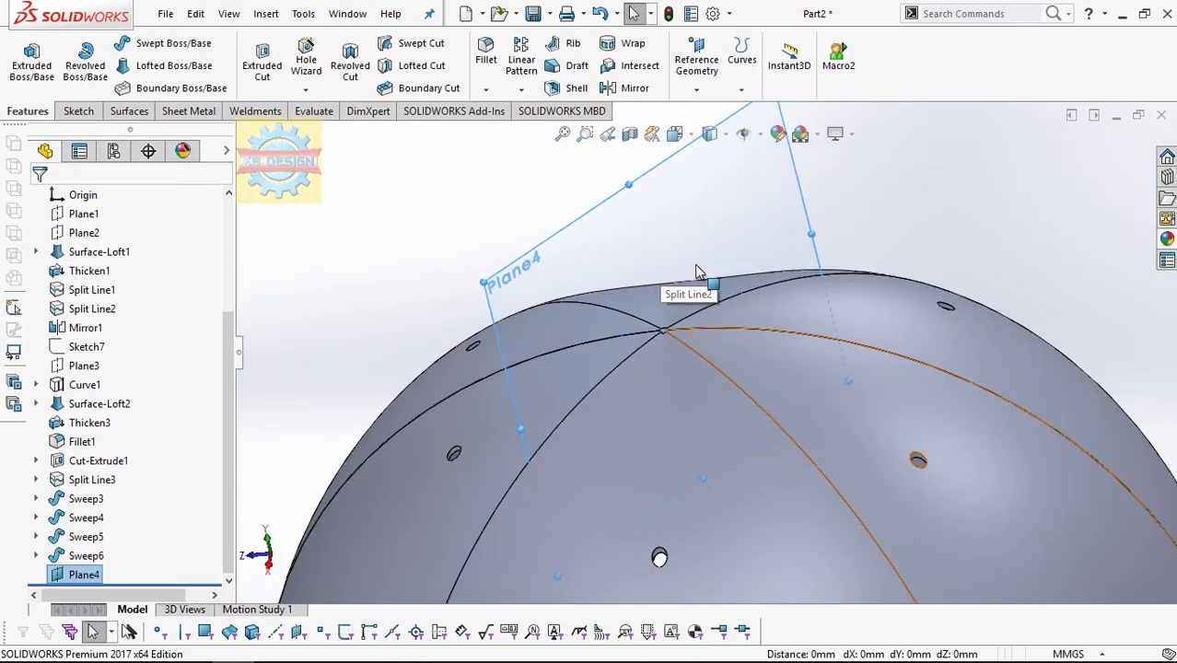
{"action": "left_click", "coordinate": [79, 111]}
{"action": "left_click", "coordinate": [24, 59]}
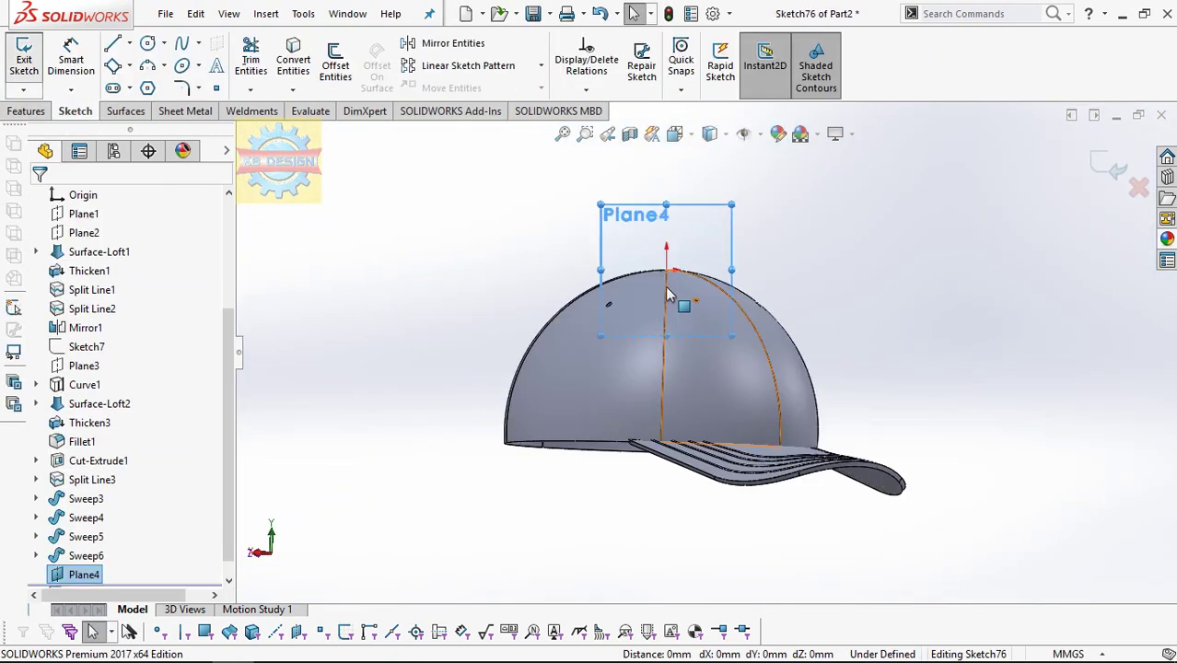
- Draw a closed inverted triangle with lines at the seam's end
{"action": "scroll", "coordinate": [690, 322], "scroll_direction": "down", "scroll_amount": 3}
{"action": "scroll", "coordinate": [709, 331], "scroll_direction": "down", "scroll_amount": 1}
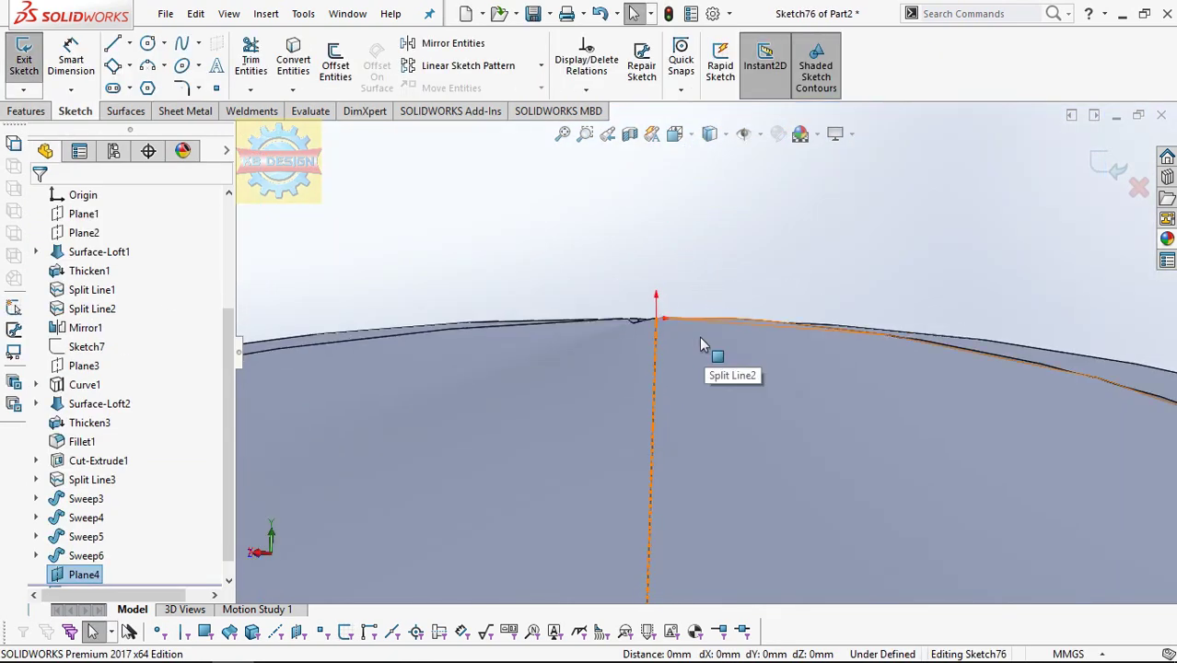
{"action": "scroll", "coordinate": [700, 346], "scroll_direction": "down", "scroll_amount": 1}
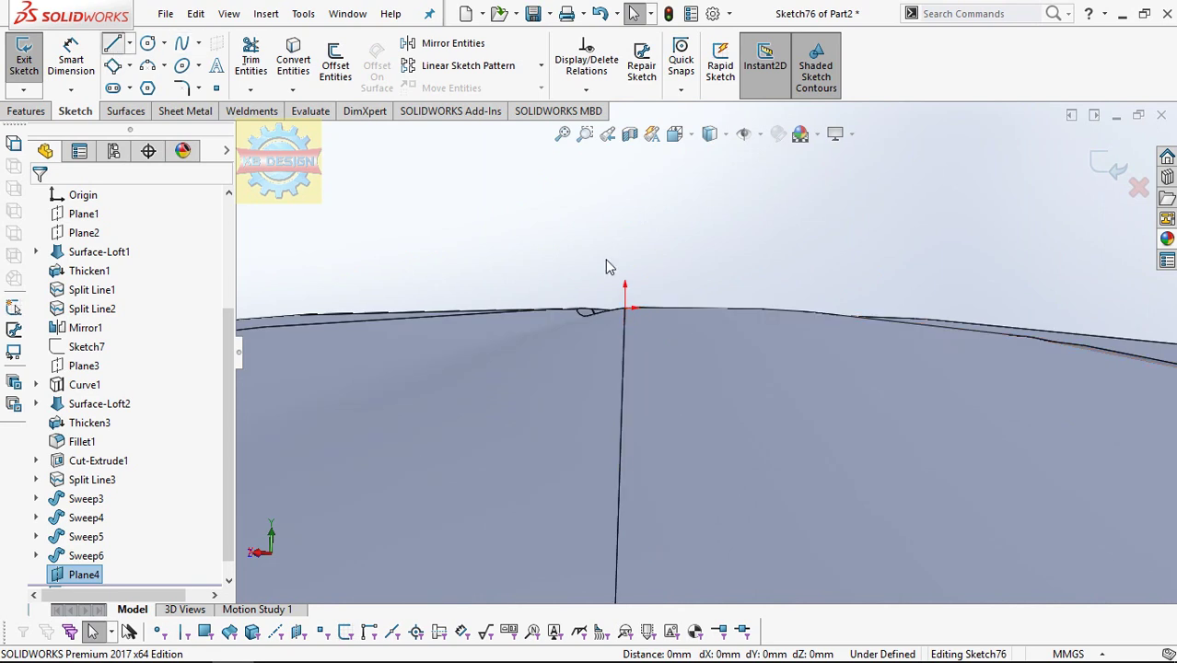
{"action": "key", "text": "l"}
{"action": "left_click", "coordinate": [623, 337]}
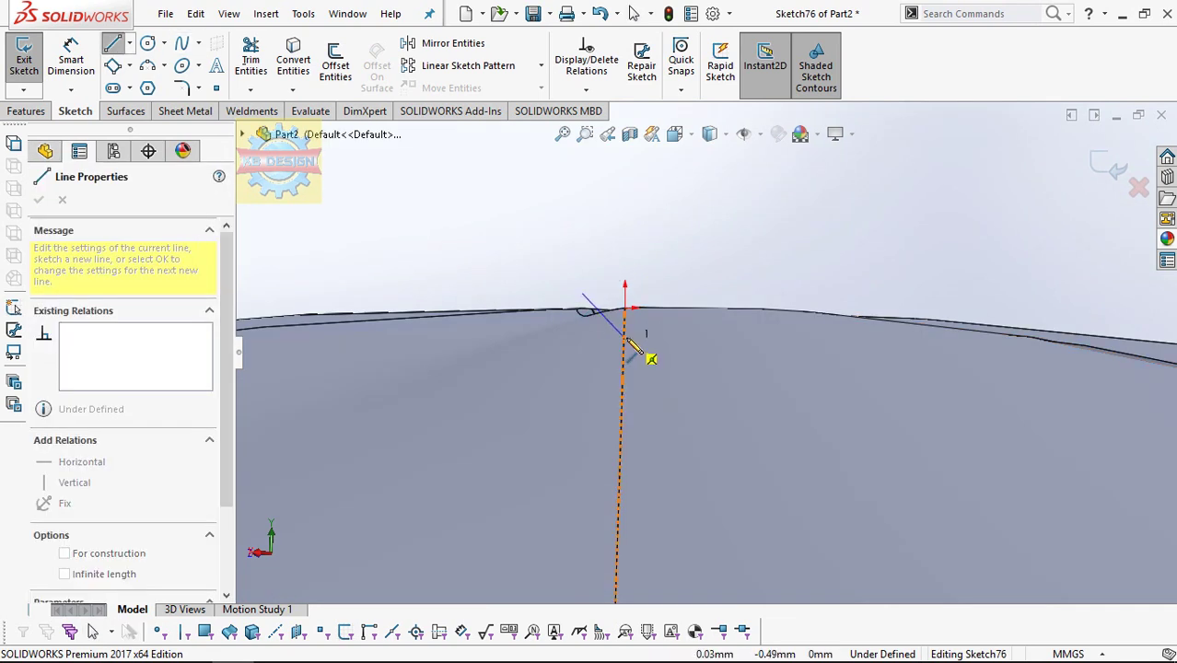
{"action": "left_click", "coordinate": [665, 297]}
{"action": "left_click", "coordinate": [582, 293]}
{"action": "left_click", "coordinate": [624, 337]}
{"action": "key", "text": "Escape"}
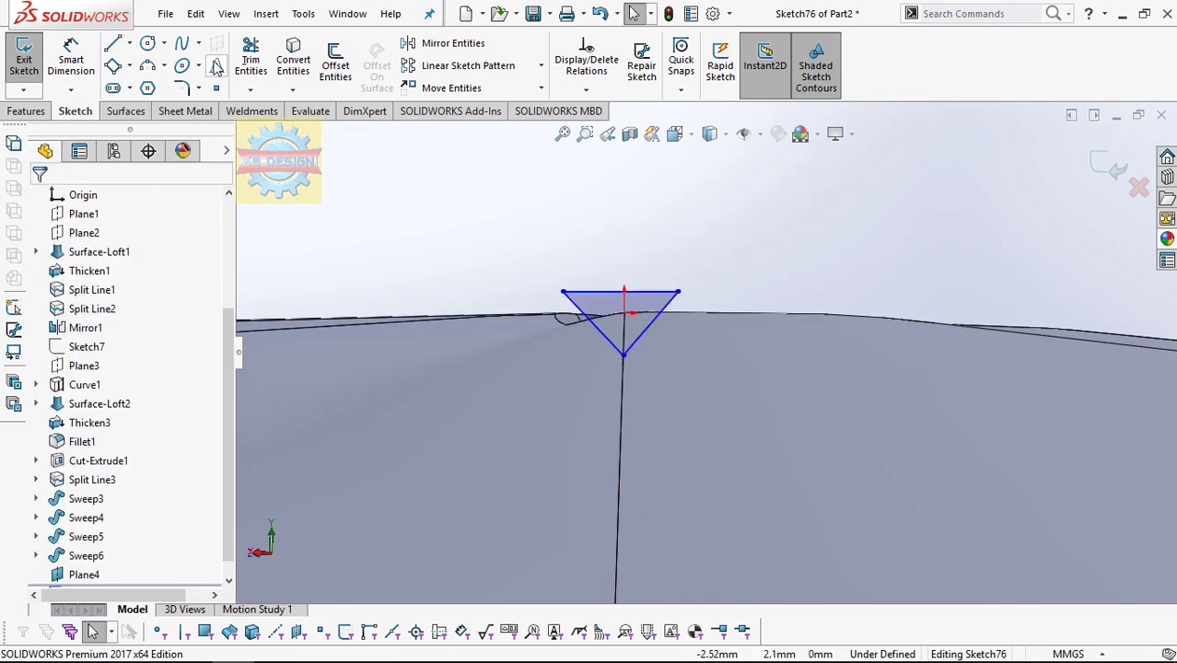
- Dimension the triangle's bottom vertex and top edge each 0.3 from the seam edge
{"action": "key", "text": "d"}
{"action": "left_click", "coordinate": [623, 355]}
{"action": "left_click", "coordinate": [626, 321]}
{"action": "left_click", "coordinate": [686, 382]}
{"action": "type", "text": "0.3"}
{"action": "key", "text": "Return"}
{"action": "key", "text": "Escape"}
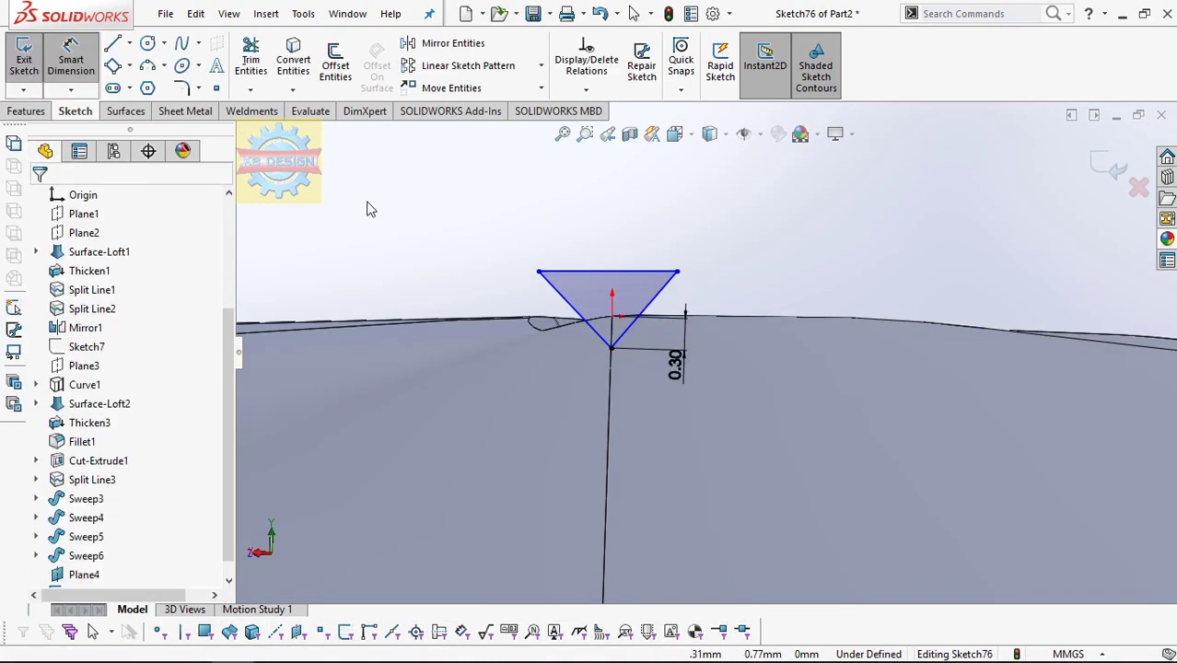
{"action": "key", "text": "d"}
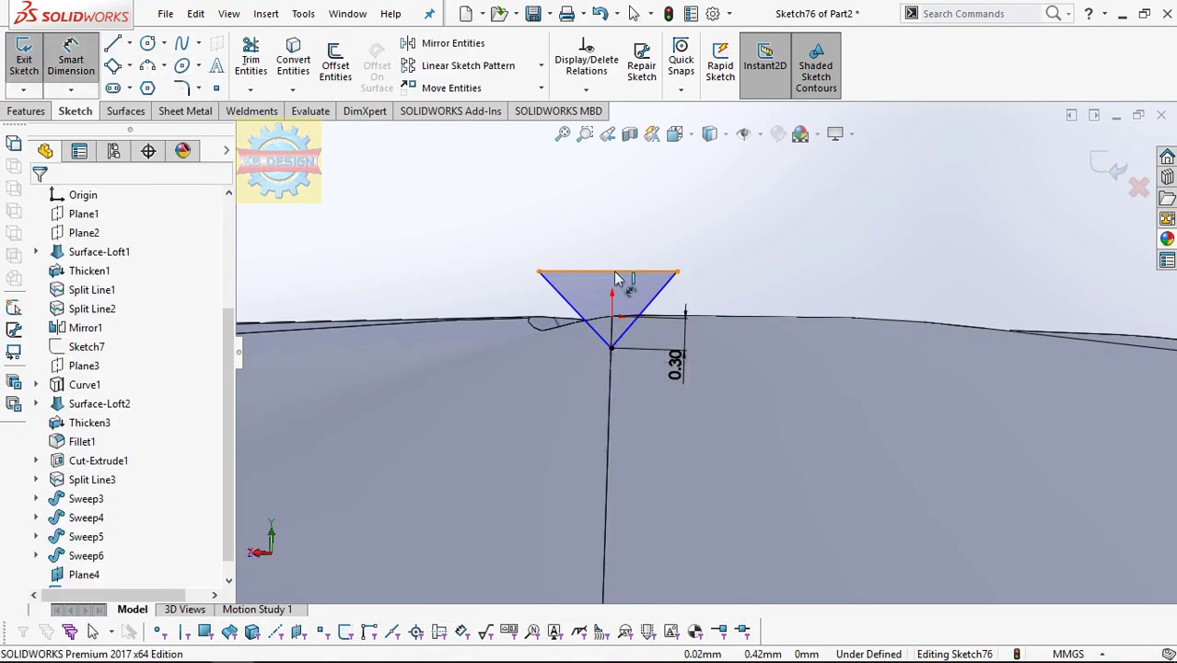
{"action": "left_click", "coordinate": [616, 274]}
{"action": "left_click", "coordinate": [649, 321]}
{"action": "left_click", "coordinate": [647, 246]}
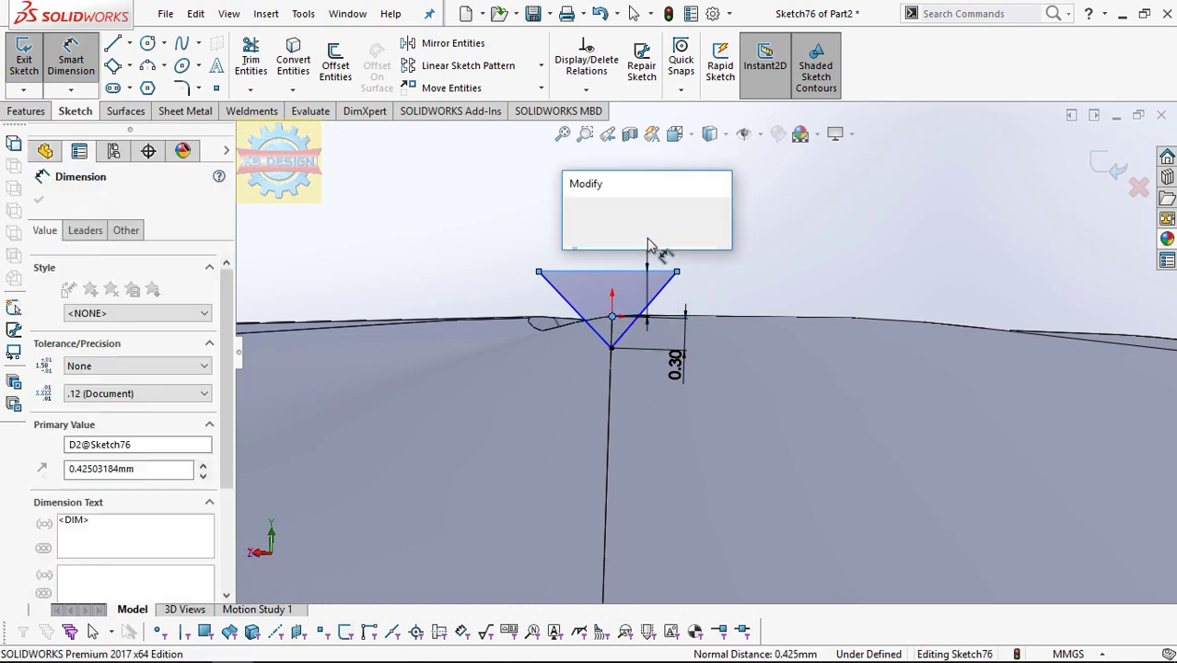
{"action": "type", "text": "0.3"}
{"action": "key", "text": "Return"}
{"action": "key", "text": "Escape"}
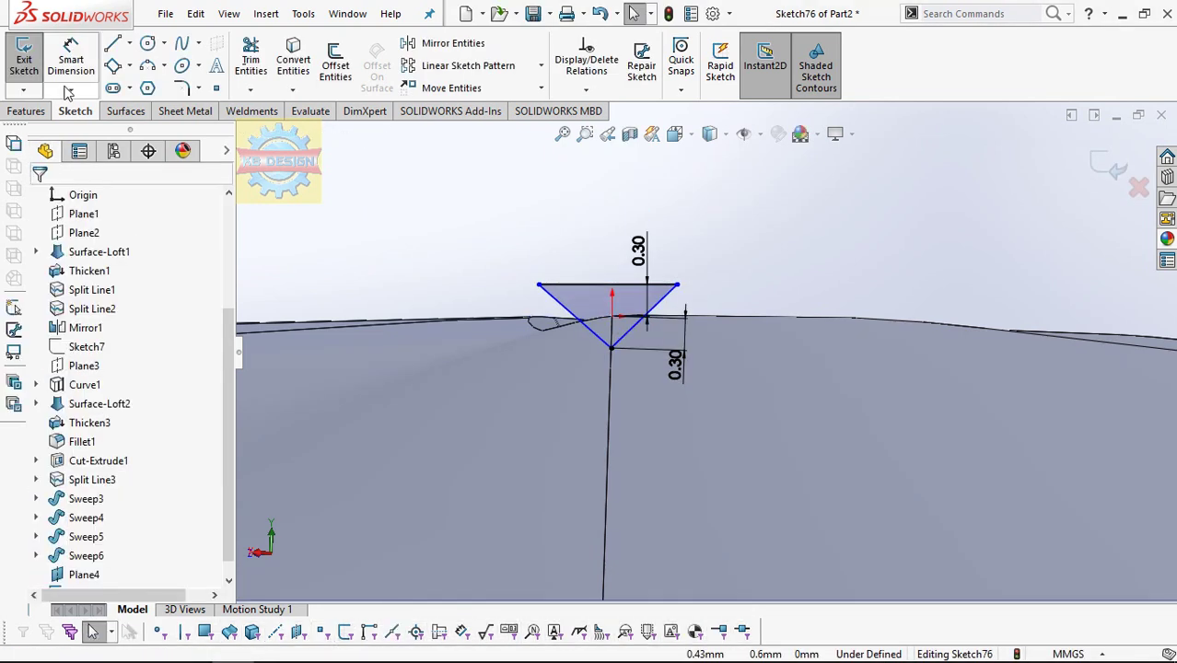
- Draw a vertical centerline from the bottom vertex to the top edge
{"action": "left_click", "coordinate": [129, 44]}
{"action": "left_click", "coordinate": [147, 84]}
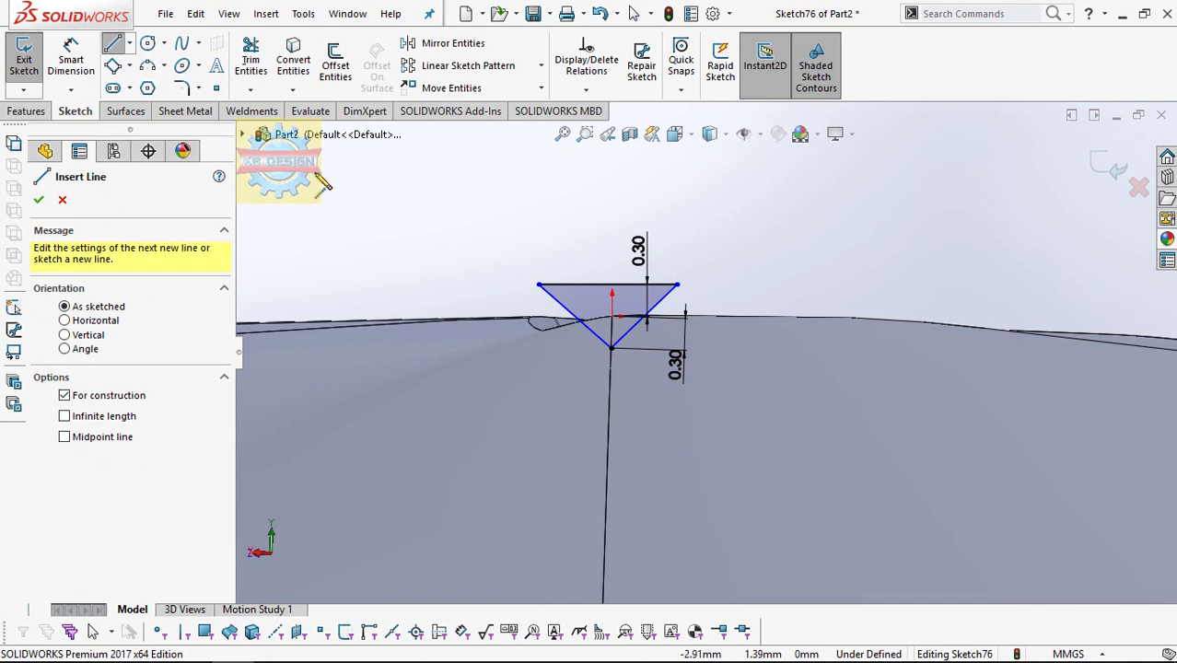
{"action": "scroll", "coordinate": [623, 342], "scroll_direction": "down", "scroll_amount": 3}
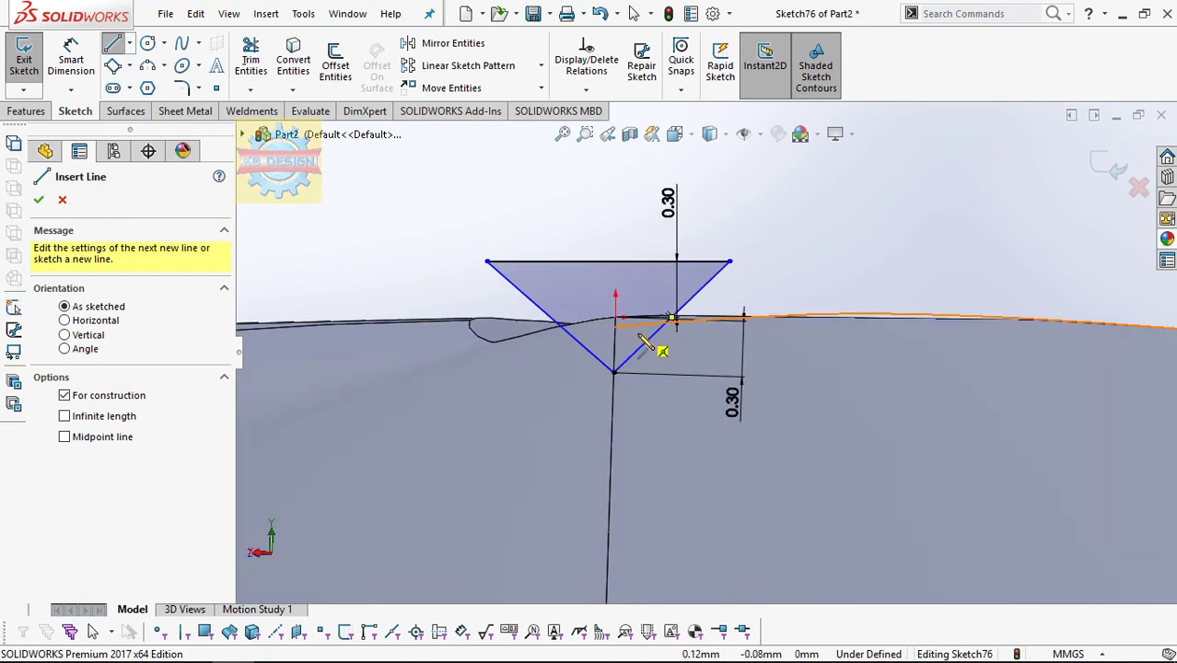
{"action": "left_click", "coordinate": [614, 373]}
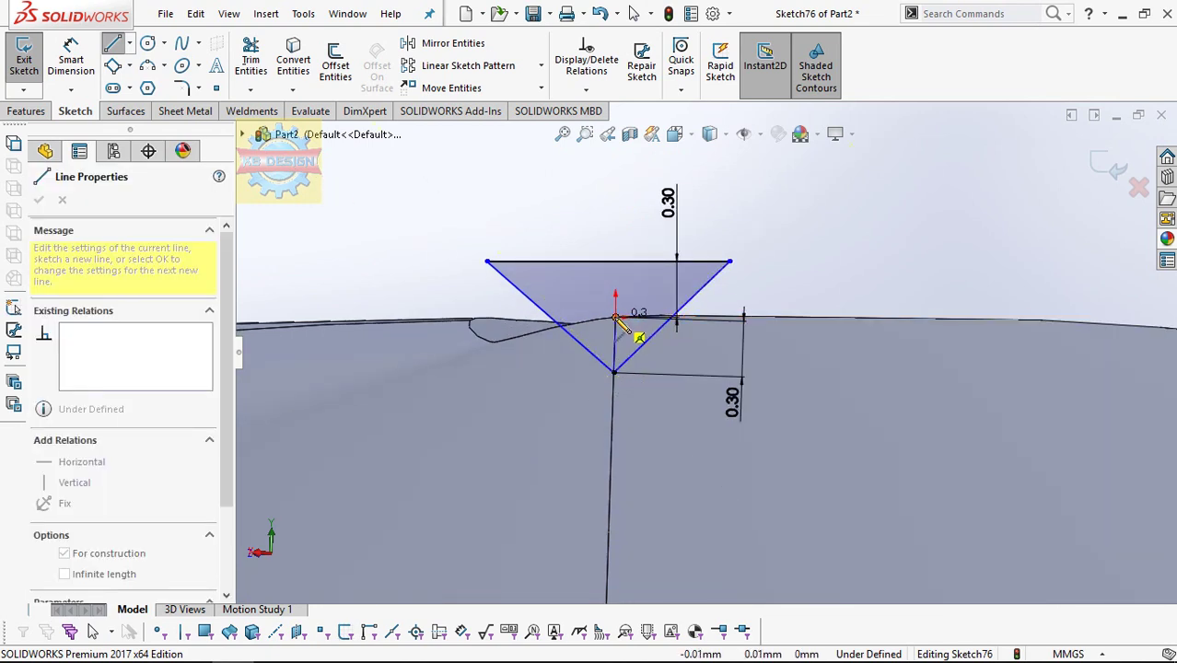
{"action": "left_click", "coordinate": [615, 318]}
{"action": "key", "text": "Escape"}
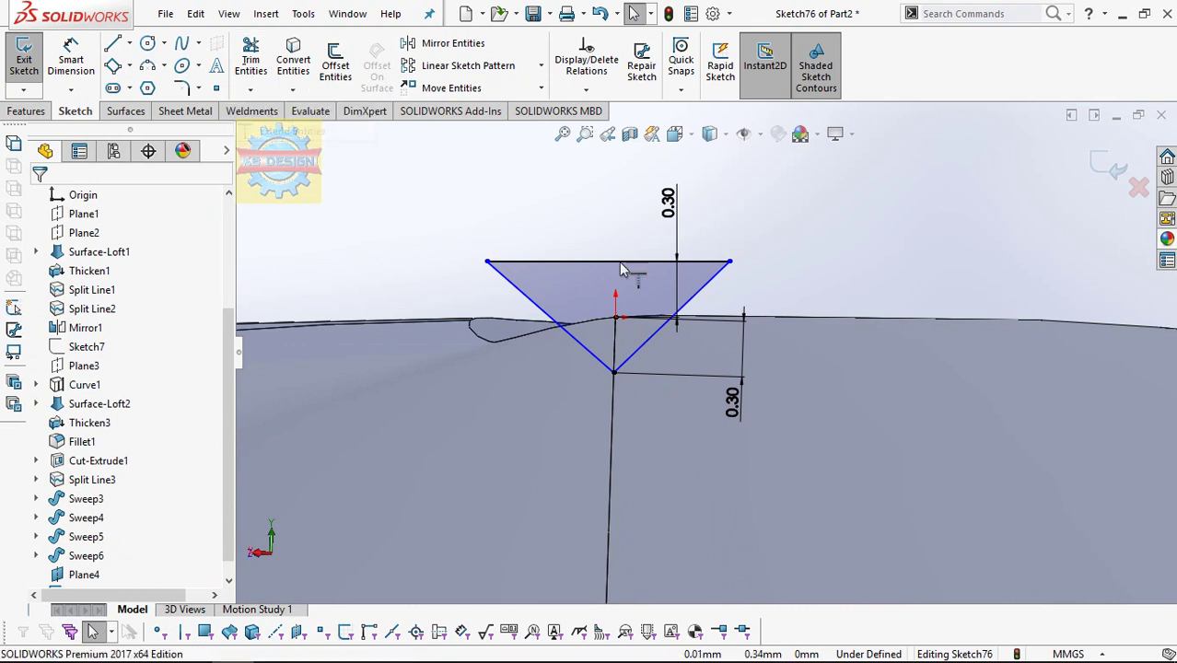
- Make the centerline's top end the midpoint of the triangle's top edge
{"action": "left_click", "coordinate": [585, 90]}
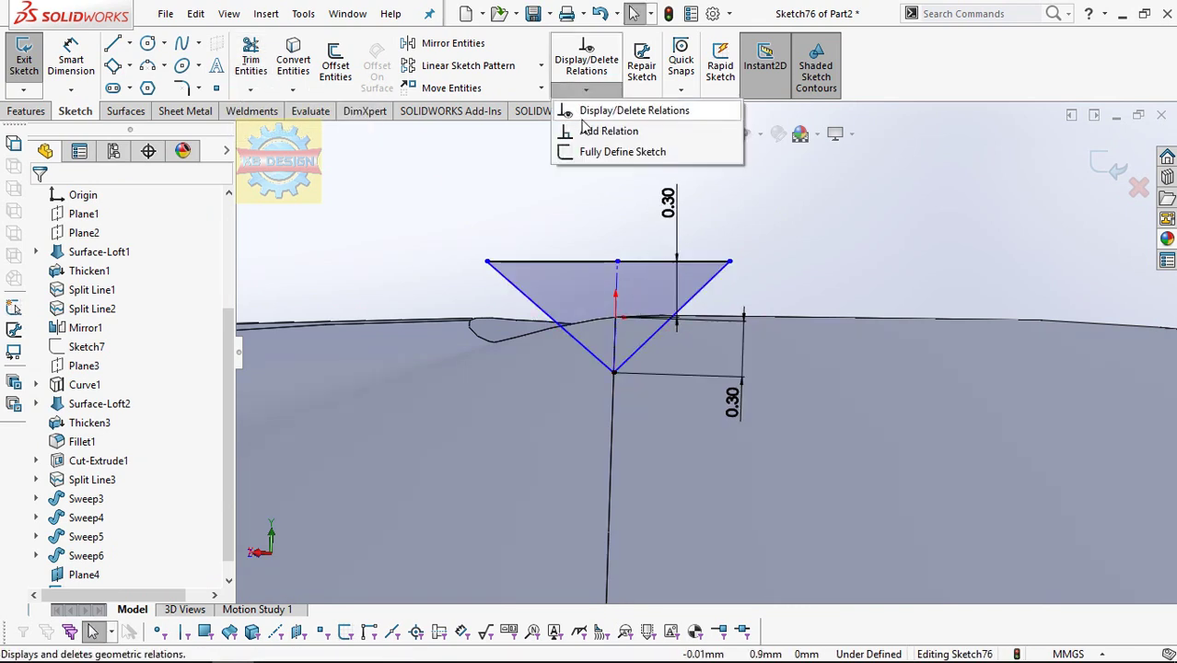
{"action": "left_click", "coordinate": [608, 131]}
{"action": "left_click", "coordinate": [636, 262]}
{"action": "left_click", "coordinate": [617, 262]}
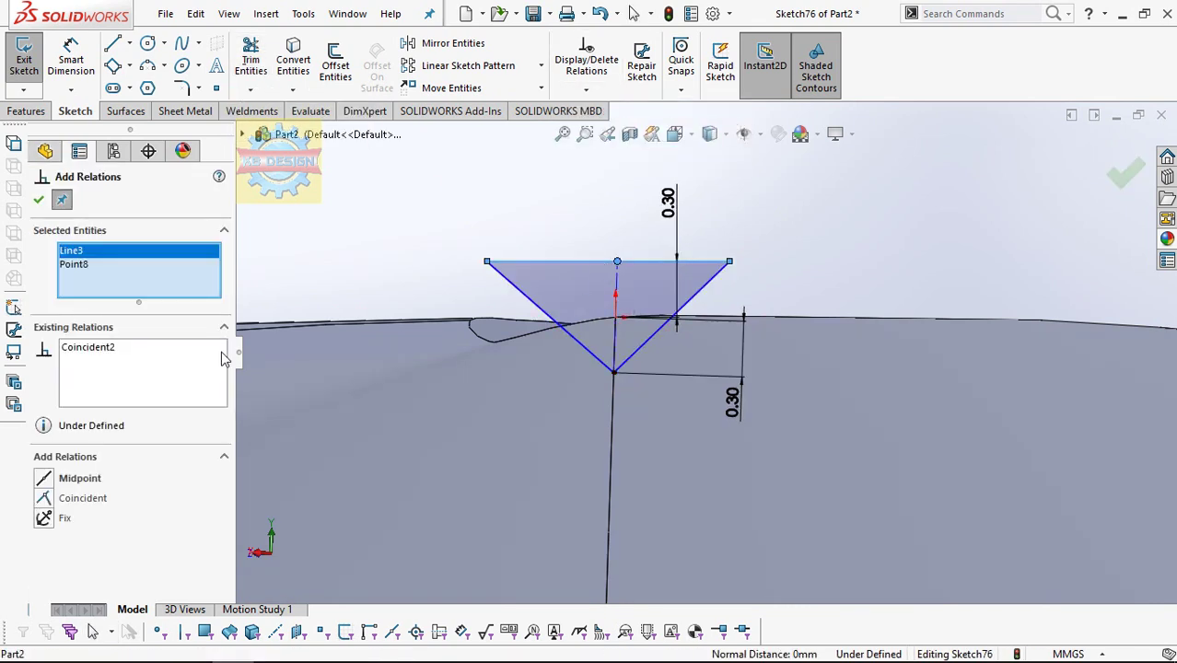
{"action": "left_click", "coordinate": [55, 484]}
{"action": "key", "text": "Escape"}
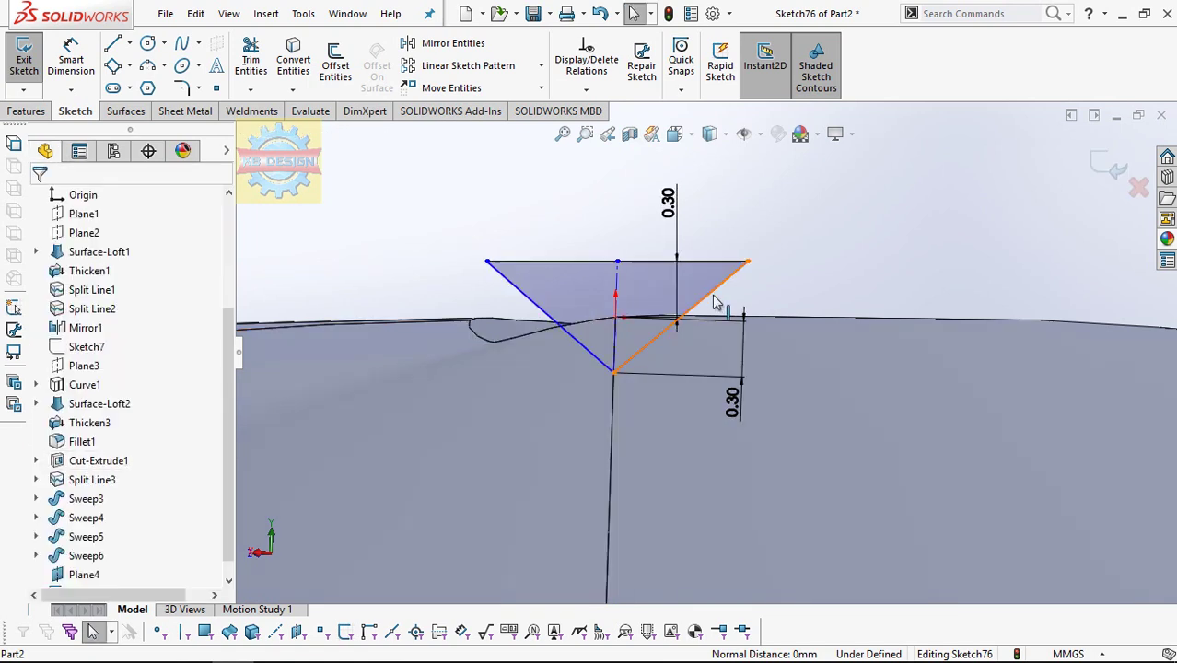
- Adjust the right corner and add a Symmetric relation using the centerline and crown vertex
{"action": "mouse_move", "coordinate": [746, 258]}
{"action": "left_mouse_down"}
{"action": "mouse_move", "coordinate": [715, 268]}
{"action": "mouse_move", "coordinate": [748, 269]}
{"action": "left_mouse_up"}
{"action": "left_click", "coordinate": [753, 267]}
{"action": "left_click", "coordinate": [746, 255]}
{"action": "left_click", "coordinate": [585, 89]}
{"action": "left_click", "coordinate": [608, 129]}
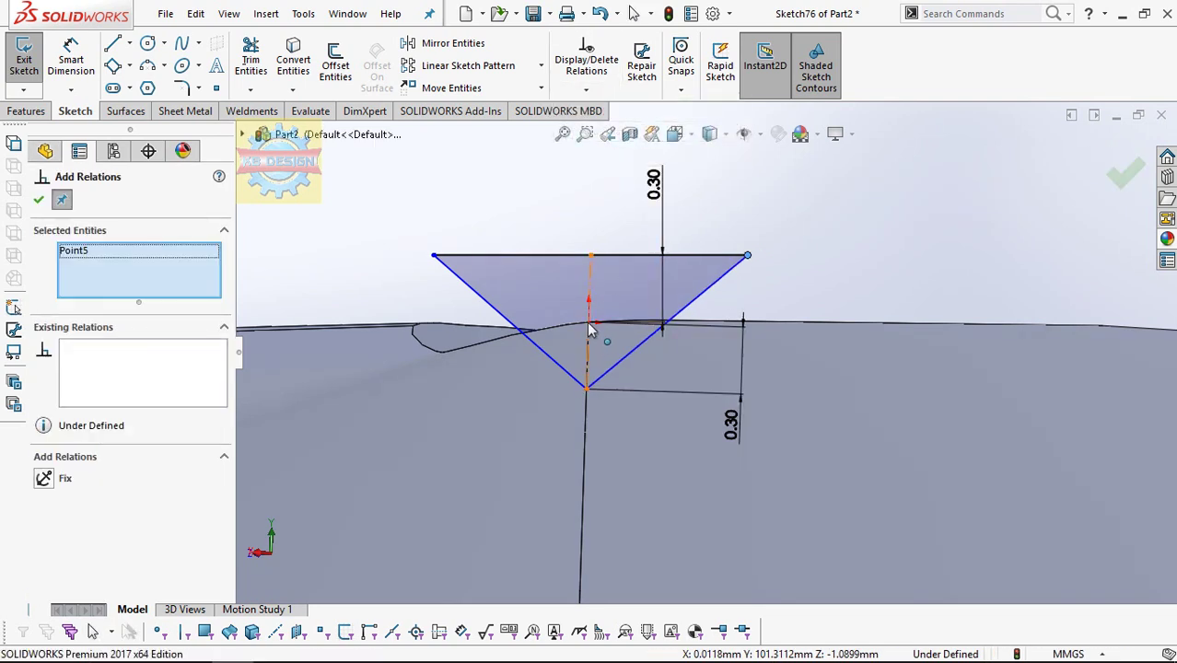
{"action": "left_click", "coordinate": [588, 322]}
{"action": "left_click", "coordinate": [386, 327]}
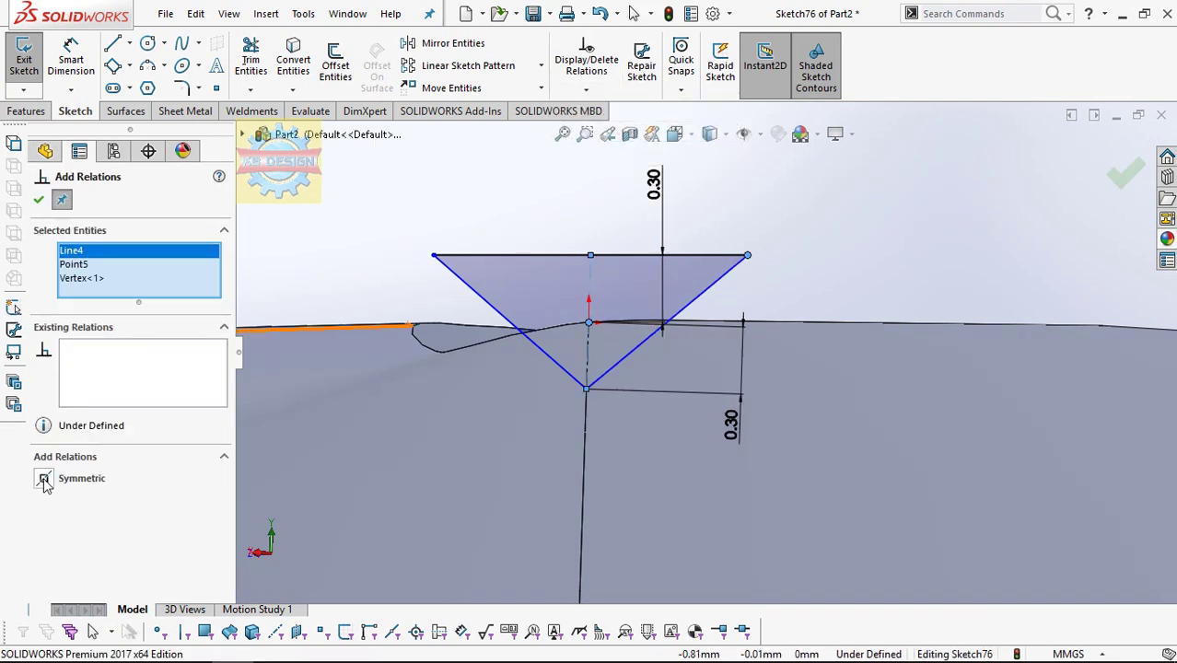
{"action": "key", "text": "Escape"}
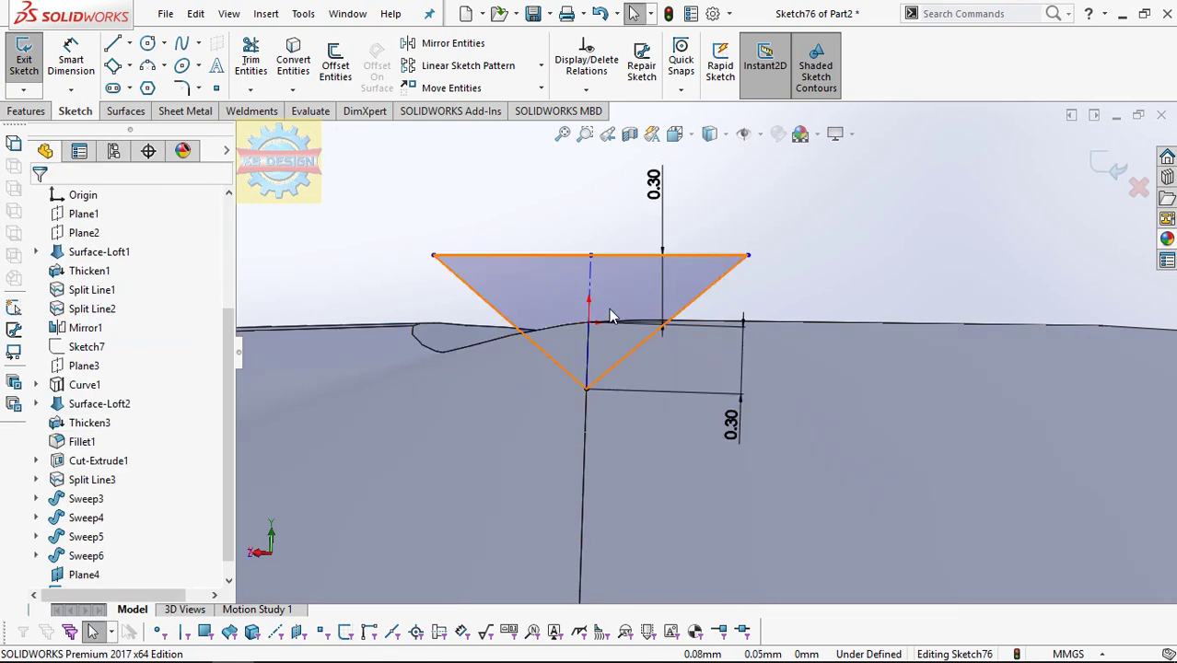
- Exit the triangle sketch and convert the dome seam edge into a new 3D sketch
{"action": "left_click", "coordinate": [24, 62]}
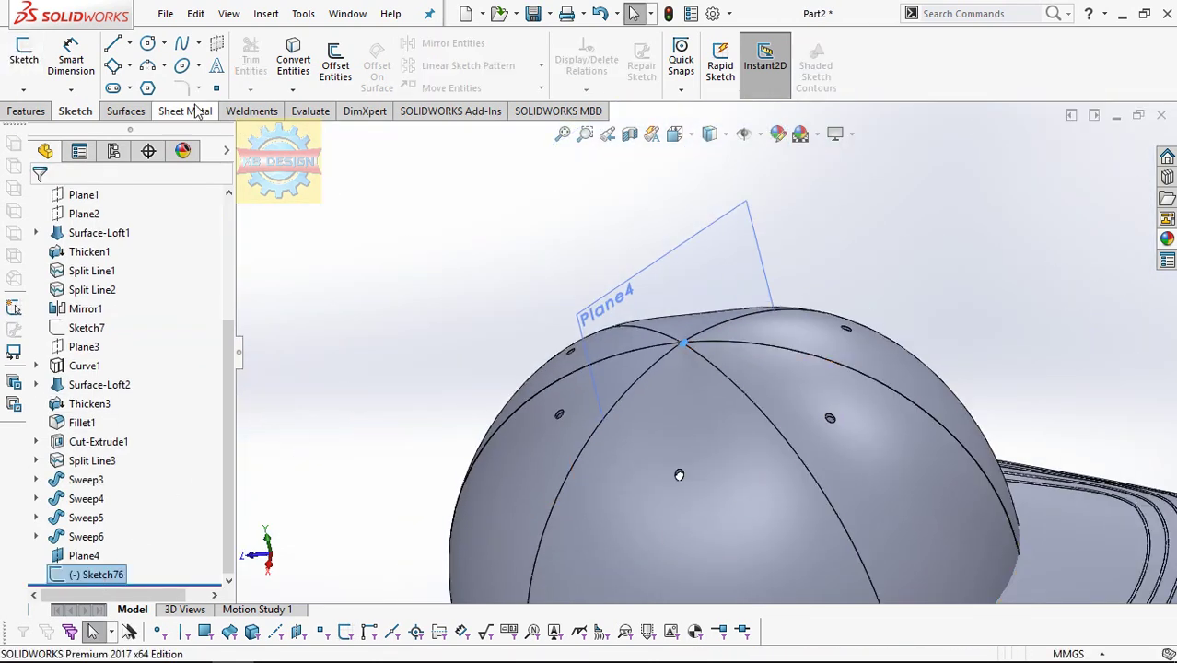
{"action": "left_click", "coordinate": [24, 89]}
{"action": "left_click", "coordinate": [46, 127]}
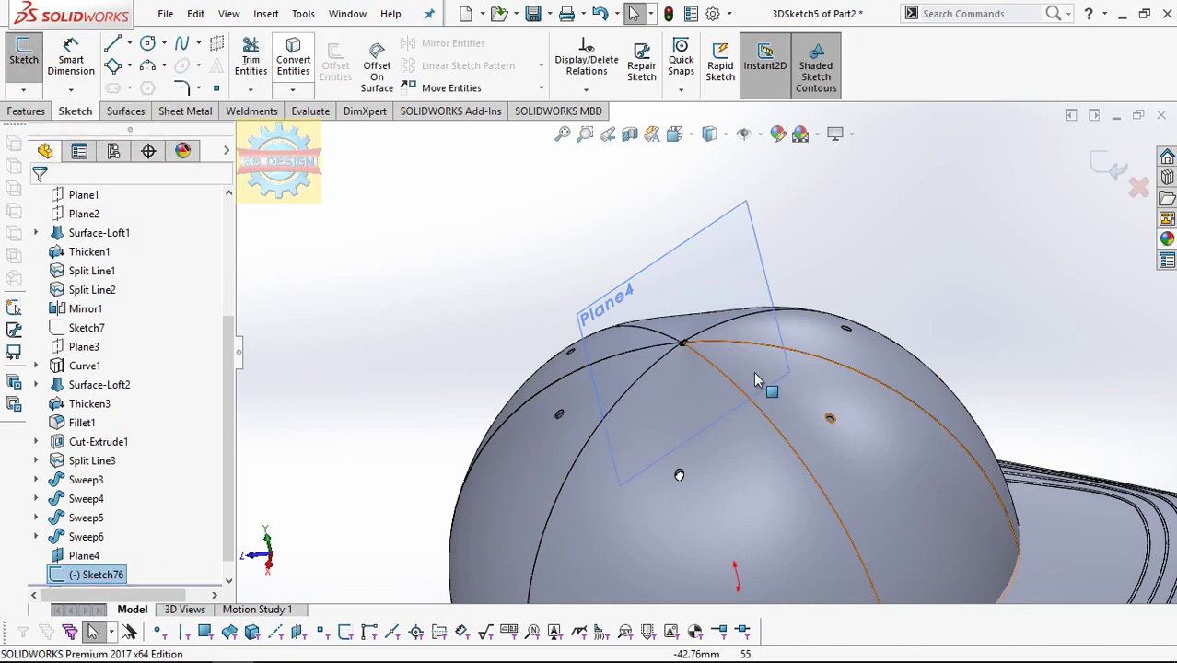
{"action": "left_click", "coordinate": [732, 385]}
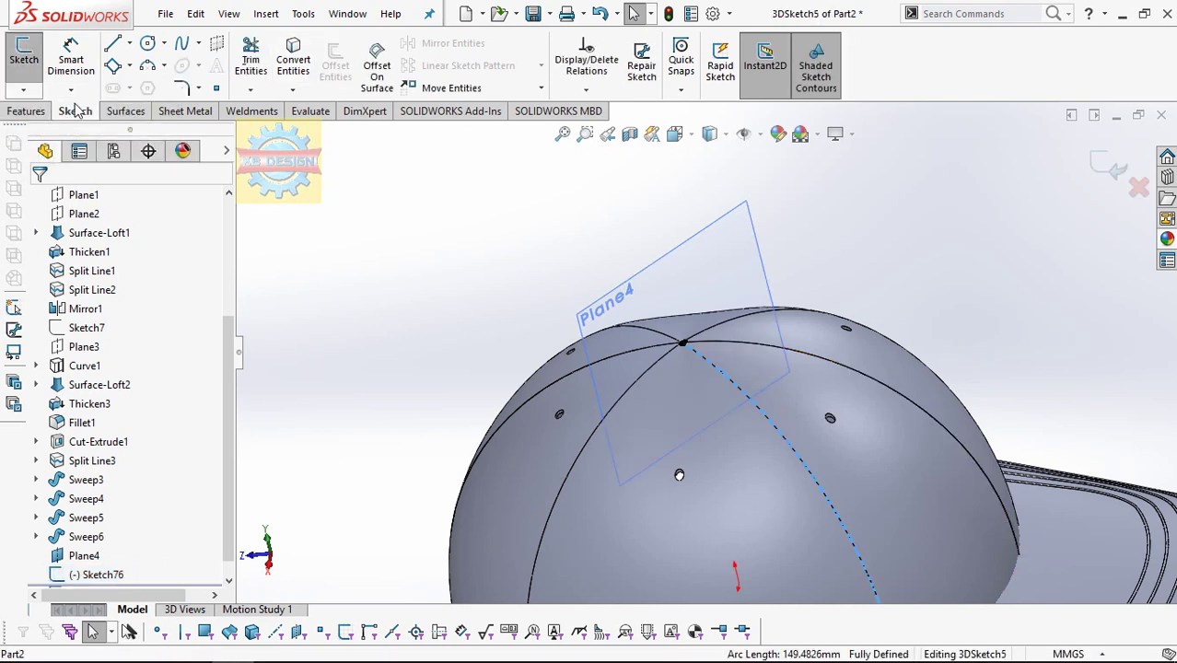
{"action": "left_click", "coordinate": [293, 79]}
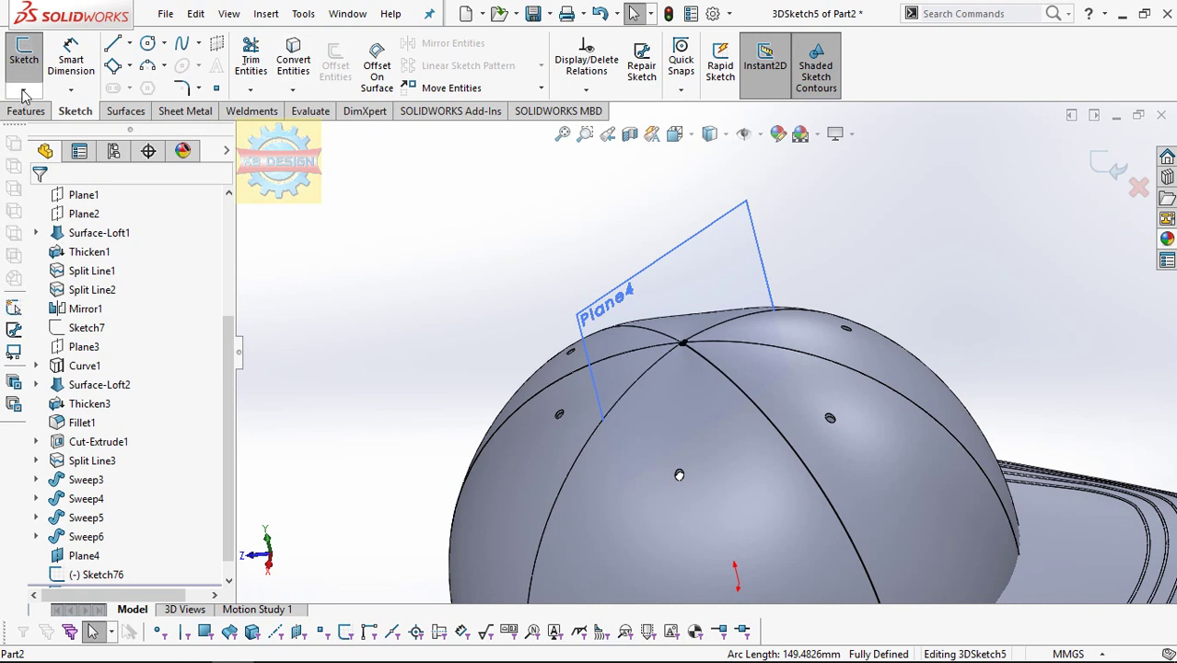
{"action": "left_click", "coordinate": [24, 56]}
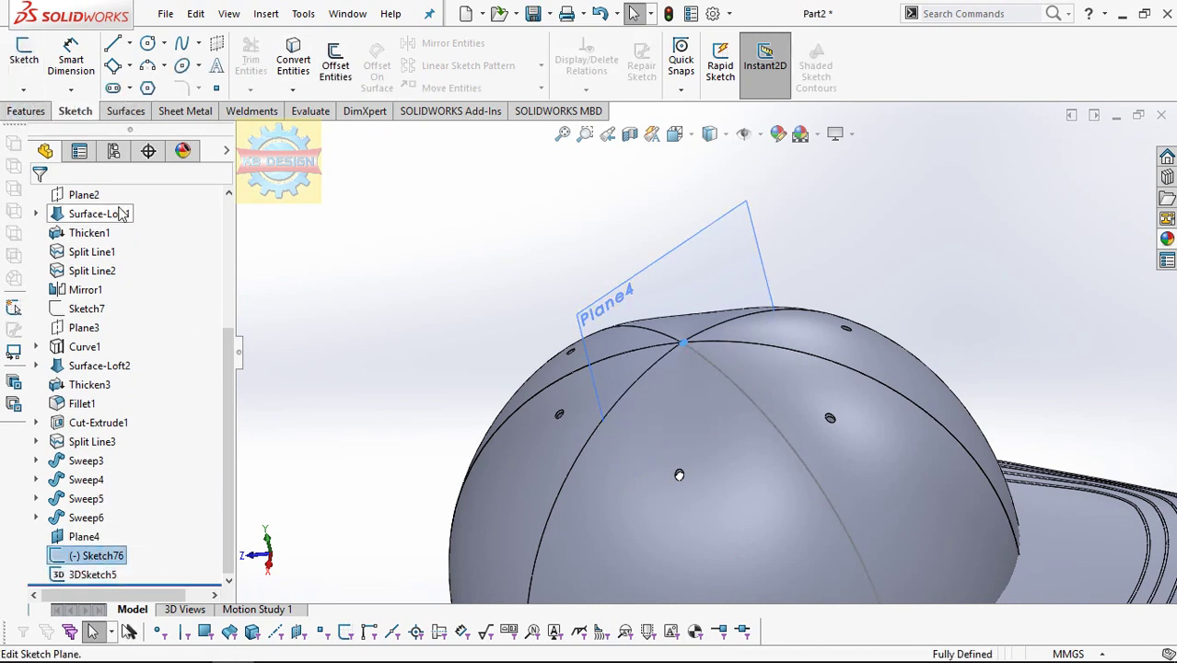
- Cut-sweep the Sketch76 triangle along the seam curve and orbit to inspect the dome
{"action": "left_click", "coordinate": [24, 111]}
{"action": "left_click", "coordinate": [409, 43]}
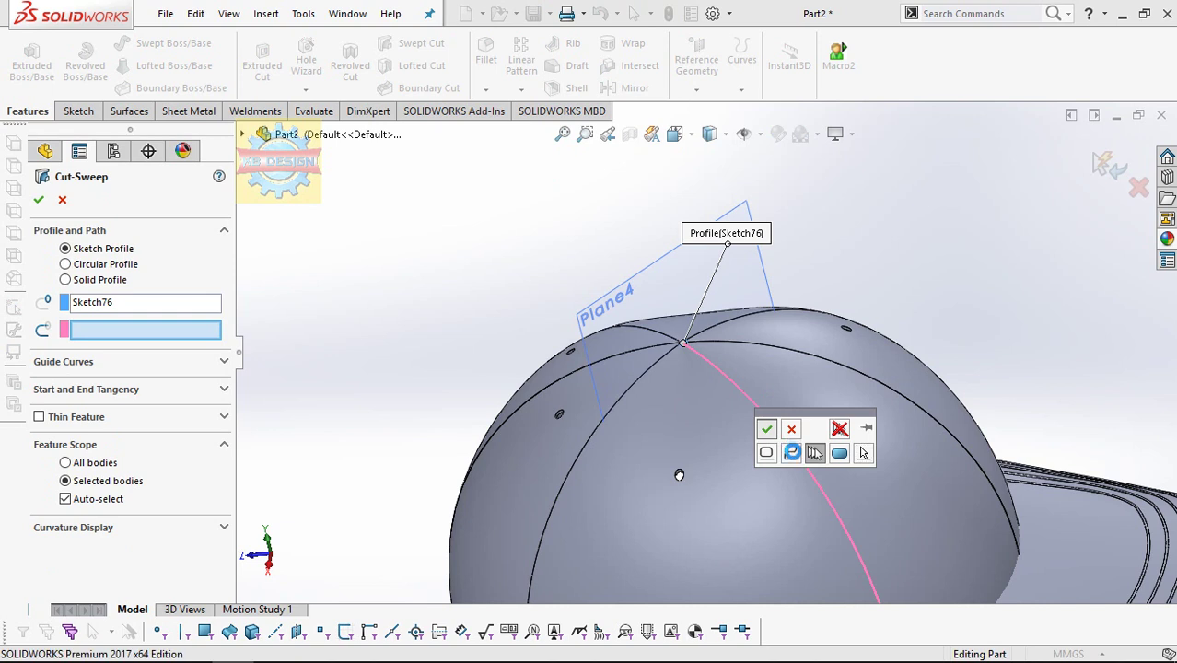
{"action": "left_click", "coordinate": [772, 457]}
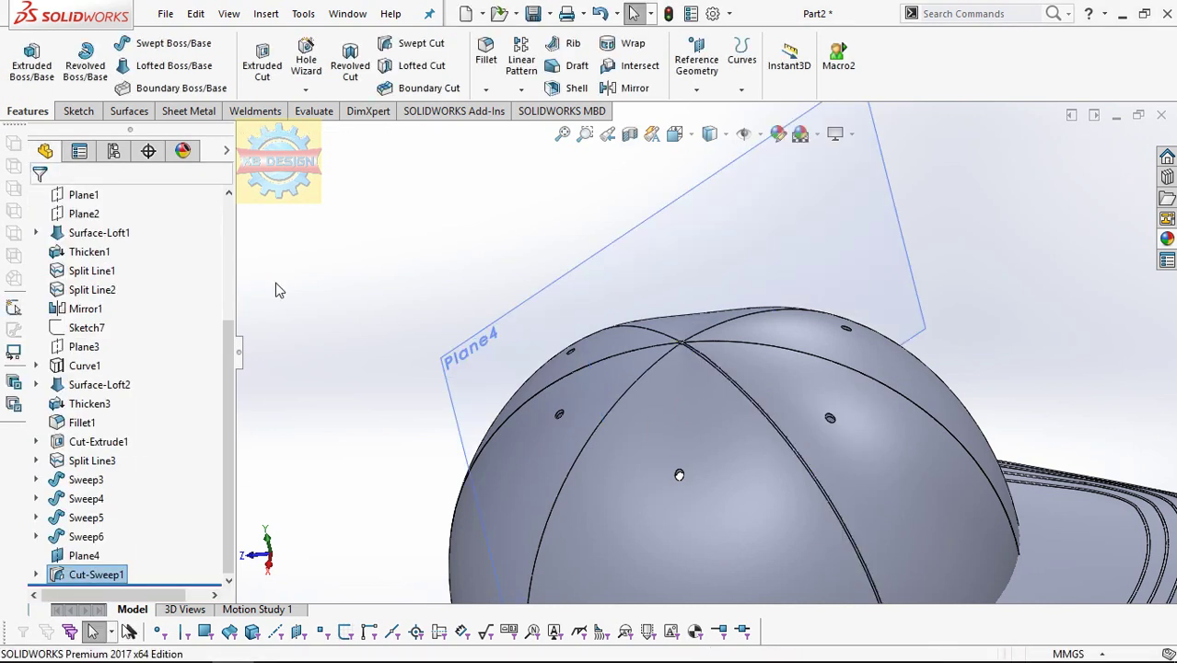
{"action": "left_click", "coordinate": [723, 267]}
{"action": "left_click", "coordinate": [711, 233]}
{"action": "mouse_move", "coordinate": [872, 321]}
{"action": "middle_mouse_down"}
{"action": "mouse_move", "coordinate": [809, 311]}
{"action": "mouse_move", "coordinate": [836, 350]}
{"action": "mouse_move", "coordinate": [822, 264]}
{"action": "middle_mouse_up"}
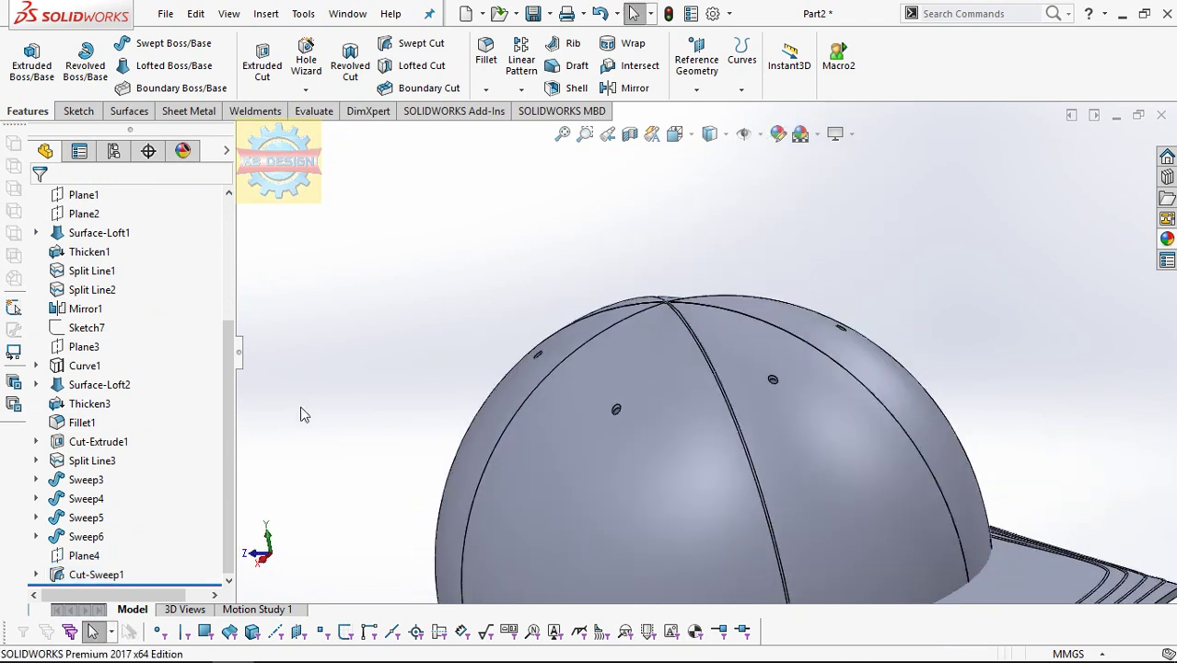
- Start a sketch on Plane4 and draw a small circle on the dome edge with a diameter dimension
{"action": "left_click", "coordinate": [85, 556]}
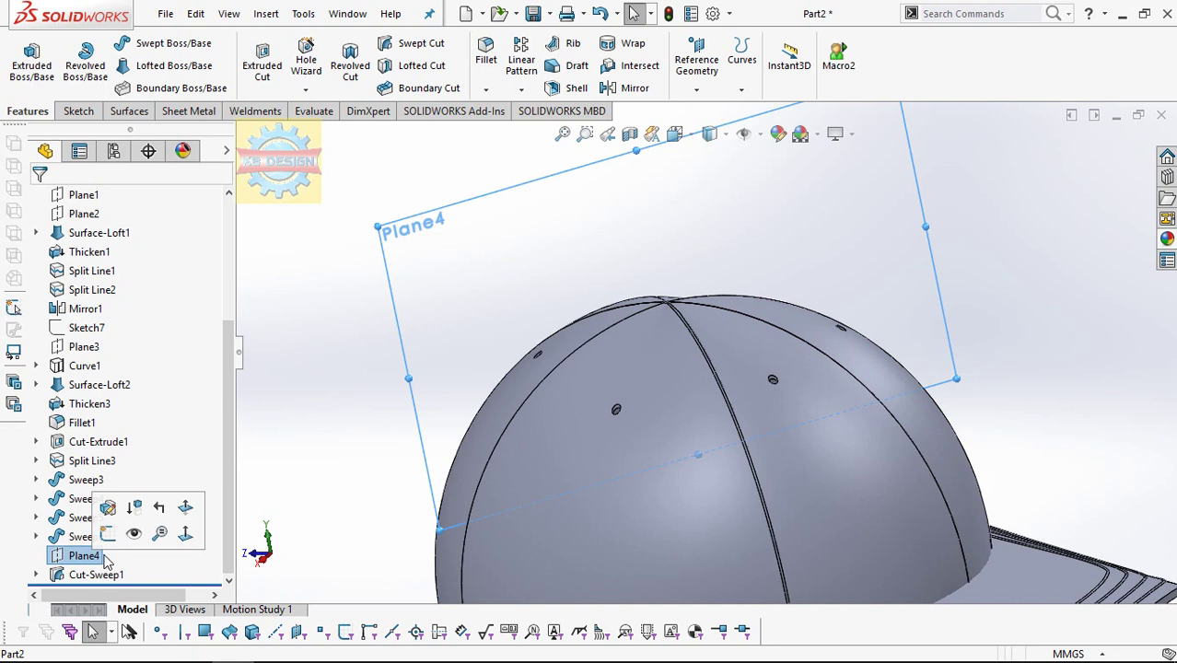
{"action": "left_click", "coordinate": [107, 534]}
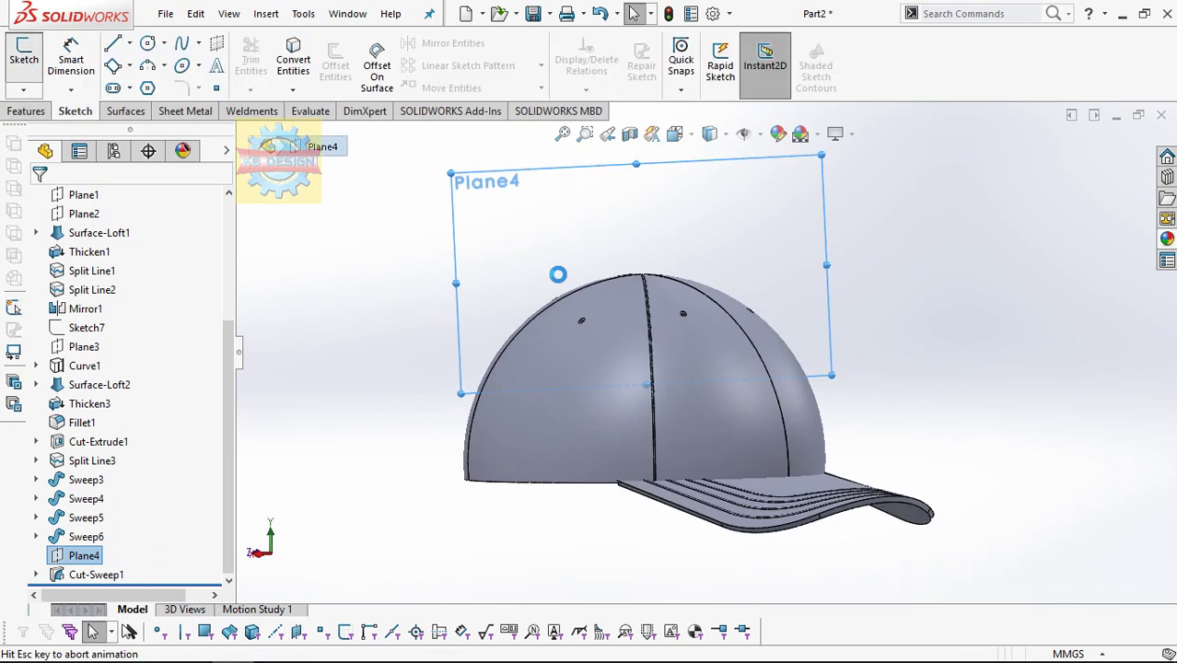
{"action": "left_click", "coordinate": [149, 46]}
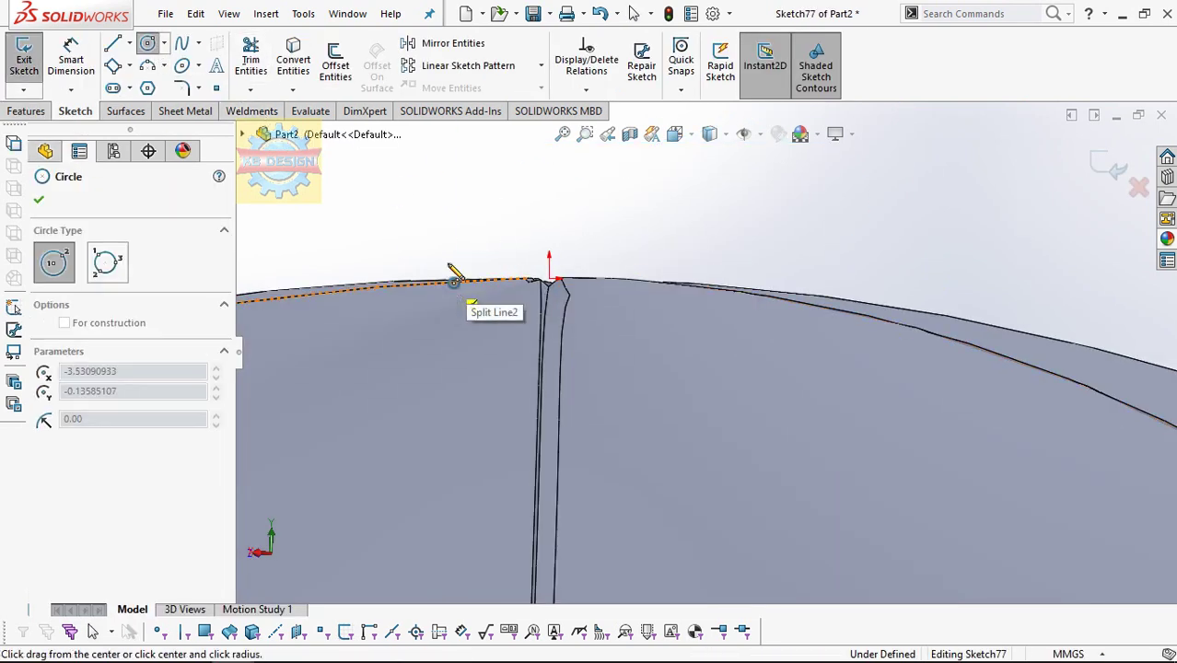
{"action": "left_click_drag", "start_coordinate": [453, 279], "coordinate": [475, 276]}
{"action": "left_click", "coordinate": [71, 59]}
{"action": "left_click", "coordinate": [456, 261]}
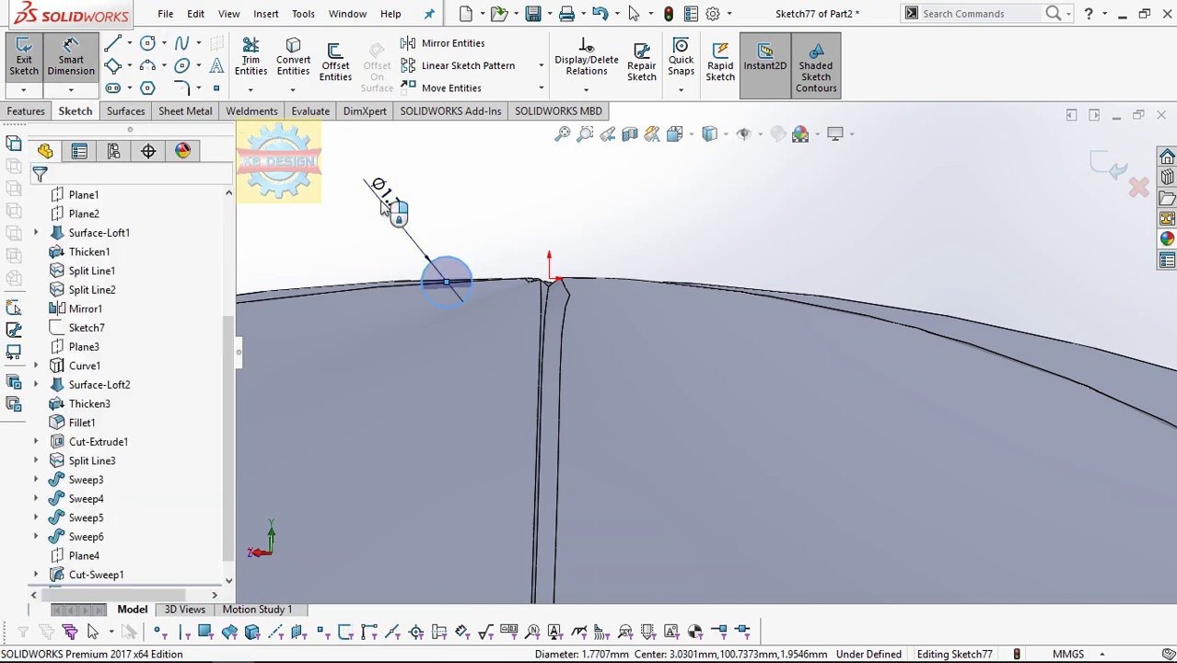
{"action": "left_click", "coordinate": [384, 206]}
{"action": "type", "text": "1"}
{"action": "key", "text": "Return"}
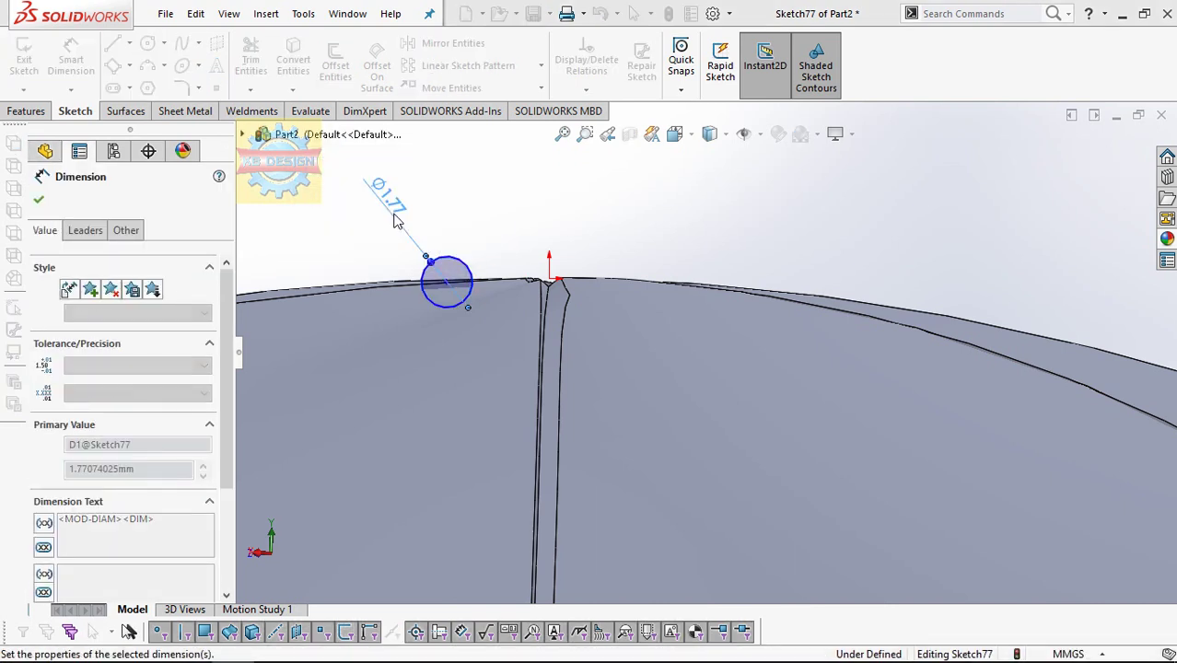
{"action": "key", "text": "Escape"}
- Draw a second circle right of the seam and dimension it to Ø1.5
{"action": "left_click", "coordinate": [147, 43]}
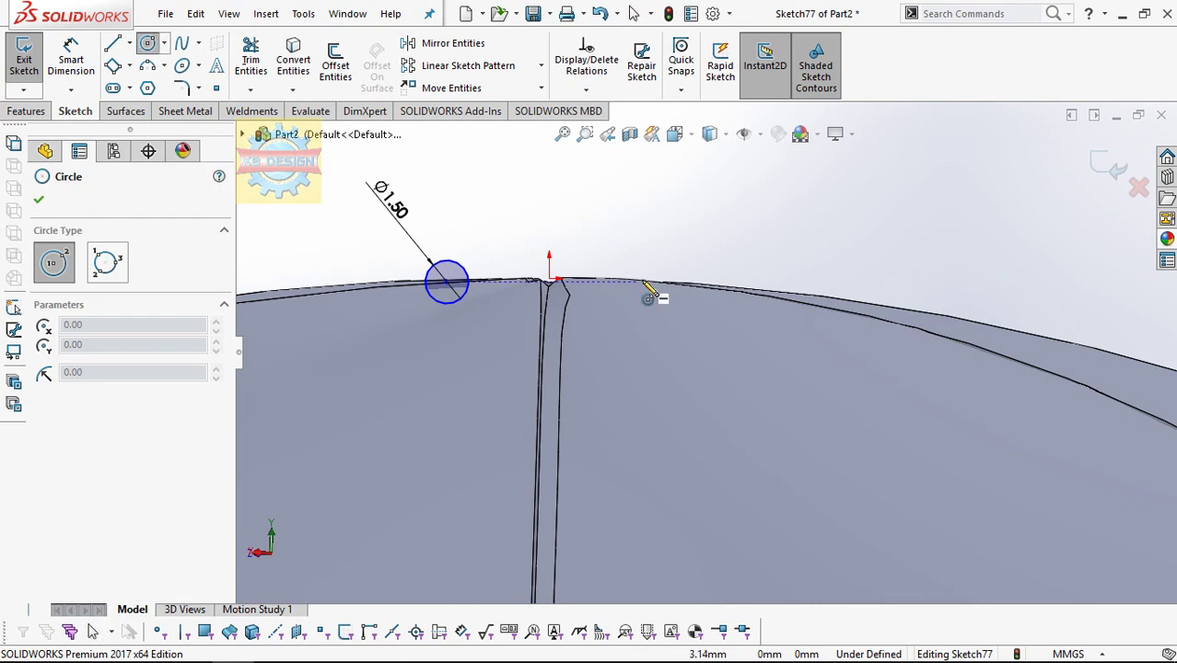
{"action": "left_click_drag", "start_coordinate": [653, 281], "coordinate": [673, 272]}
{"action": "left_click", "coordinate": [71, 60]}
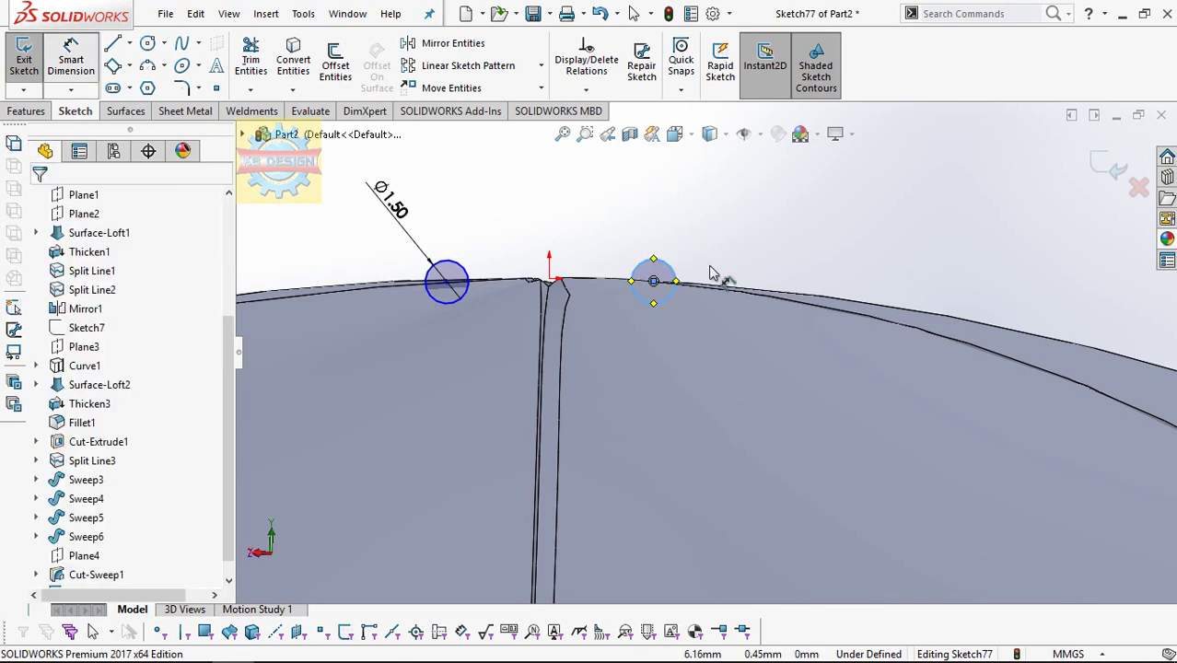
{"action": "left_click", "coordinate": [686, 254]}
{"action": "left_click", "coordinate": [709, 224]}
{"action": "type", "text": "1"}
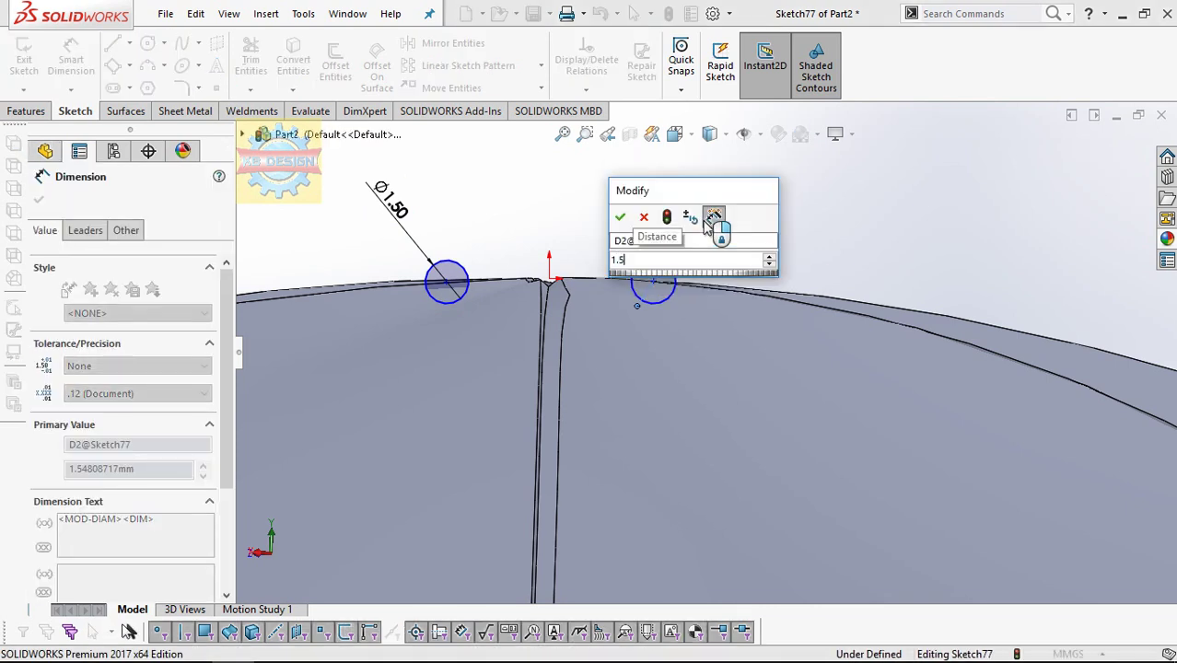
{"action": "type", "text": ".5"}
{"action": "key", "text": "Return"}
{"action": "key", "text": "Escape"}
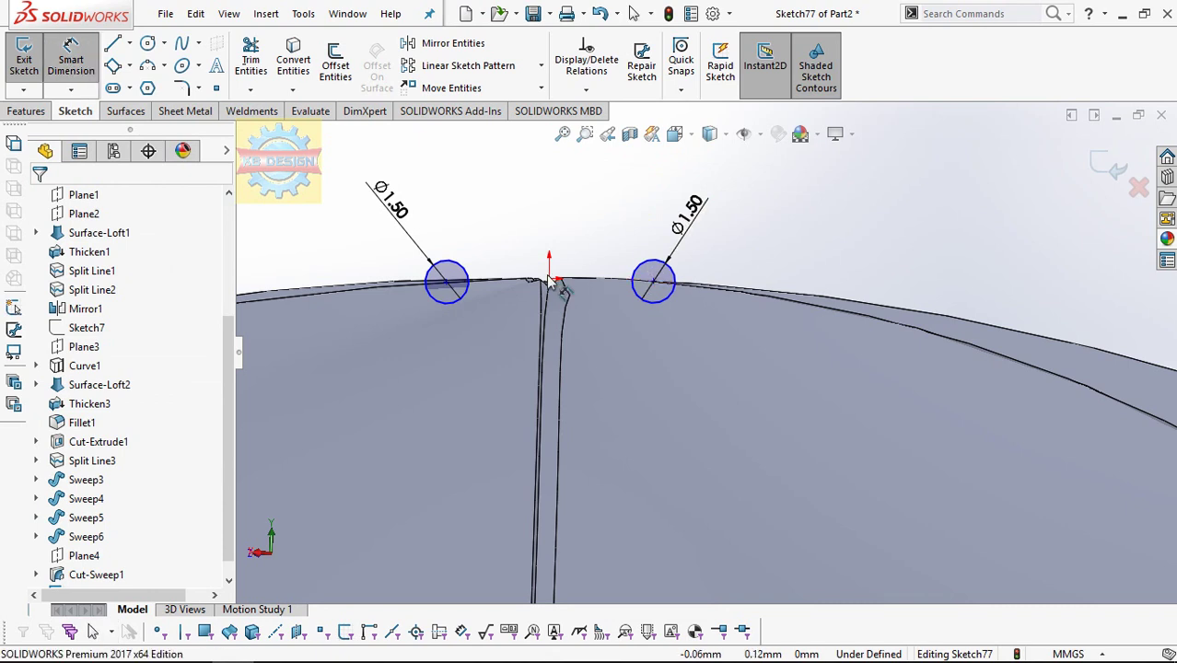
- Space the circle centres 6 apart, dimension the left circle from the origin, and close the sketch
{"action": "scroll", "coordinate": [550, 304], "scroll_direction": "down", "scroll_amount": 2}
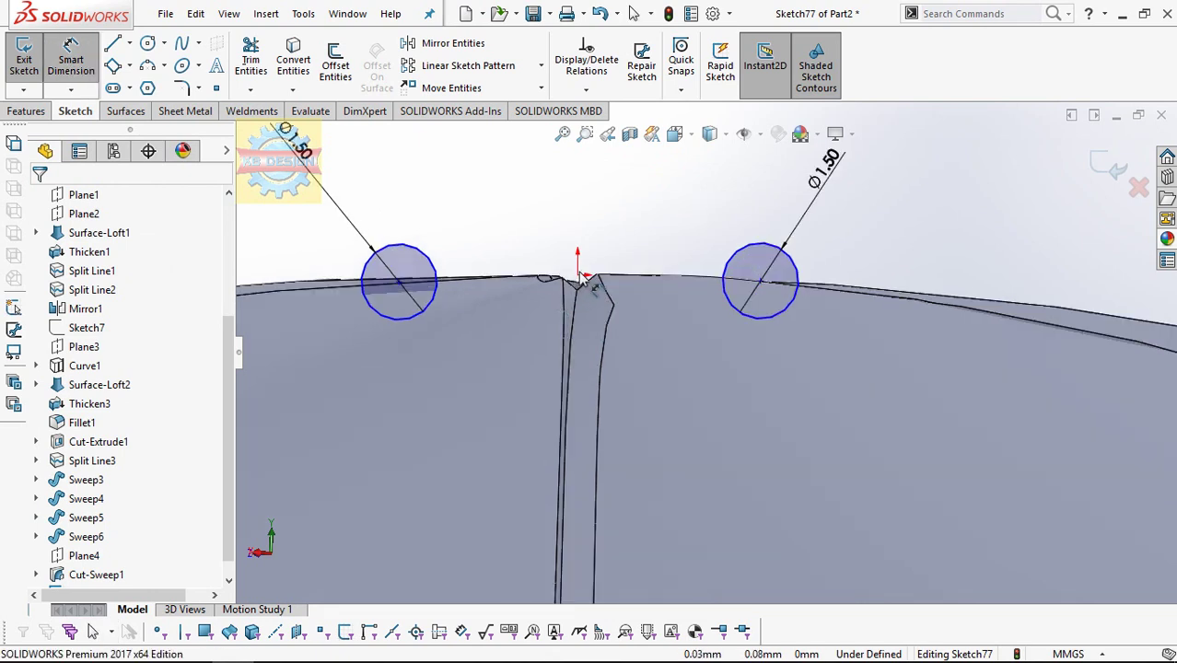
{"action": "left_click", "coordinate": [761, 282]}
{"action": "left_click", "coordinate": [399, 280]}
{"action": "left_click", "coordinate": [493, 429]}
{"action": "type", "text": "6"}
{"action": "key", "text": "Return"}
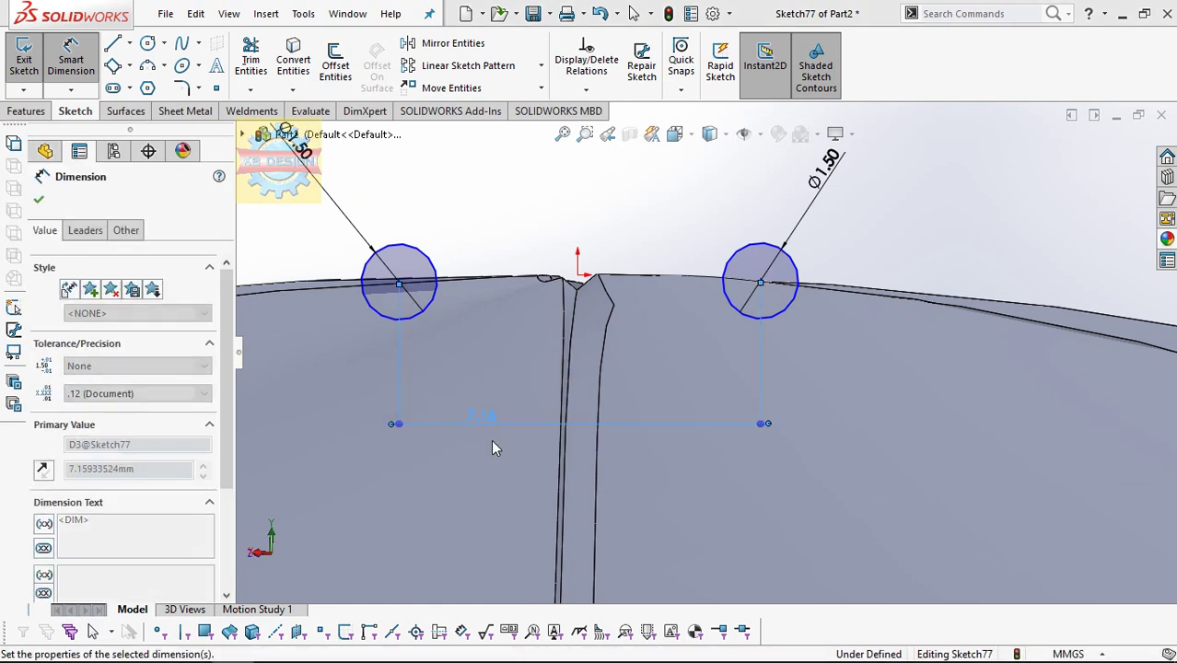
{"action": "left_click", "coordinate": [70, 55]}
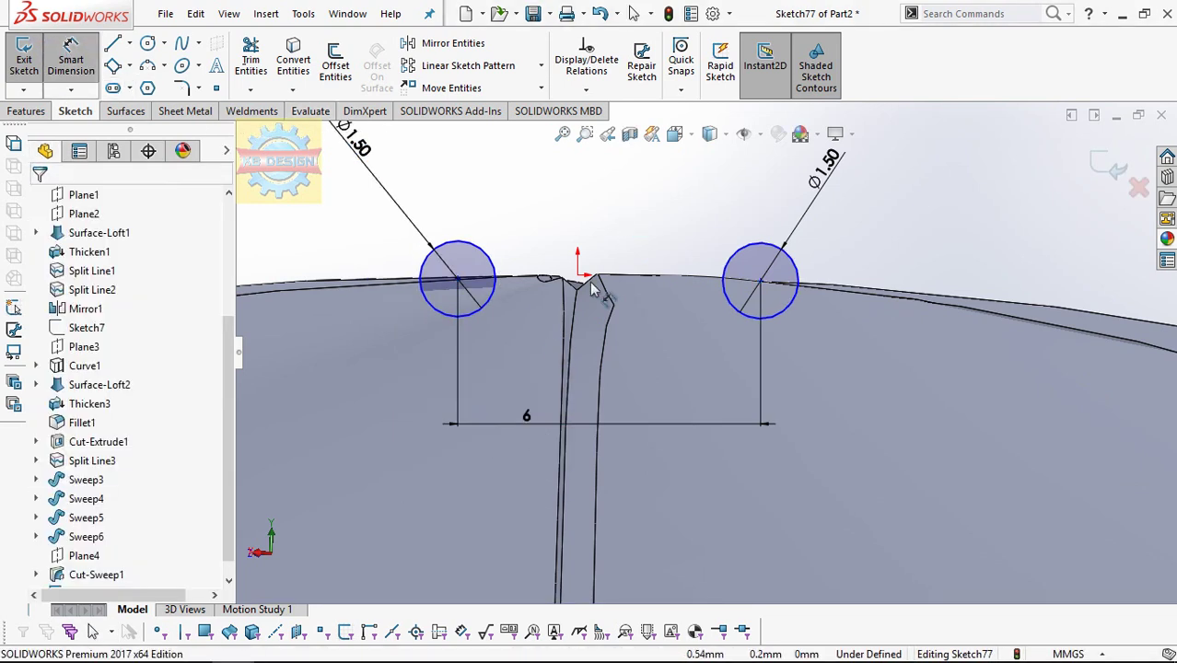
{"action": "left_click", "coordinate": [577, 282]}
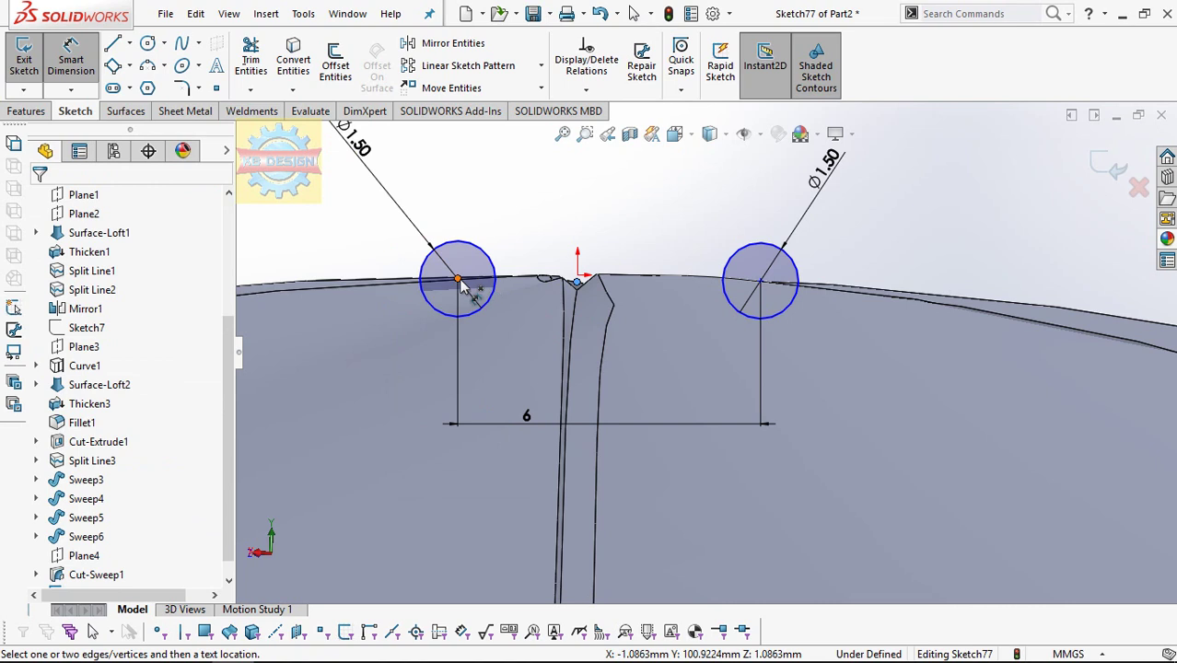
{"action": "left_click", "coordinate": [459, 279]}
{"action": "left_click", "coordinate": [518, 223]}
{"action": "key", "text": "Return"}
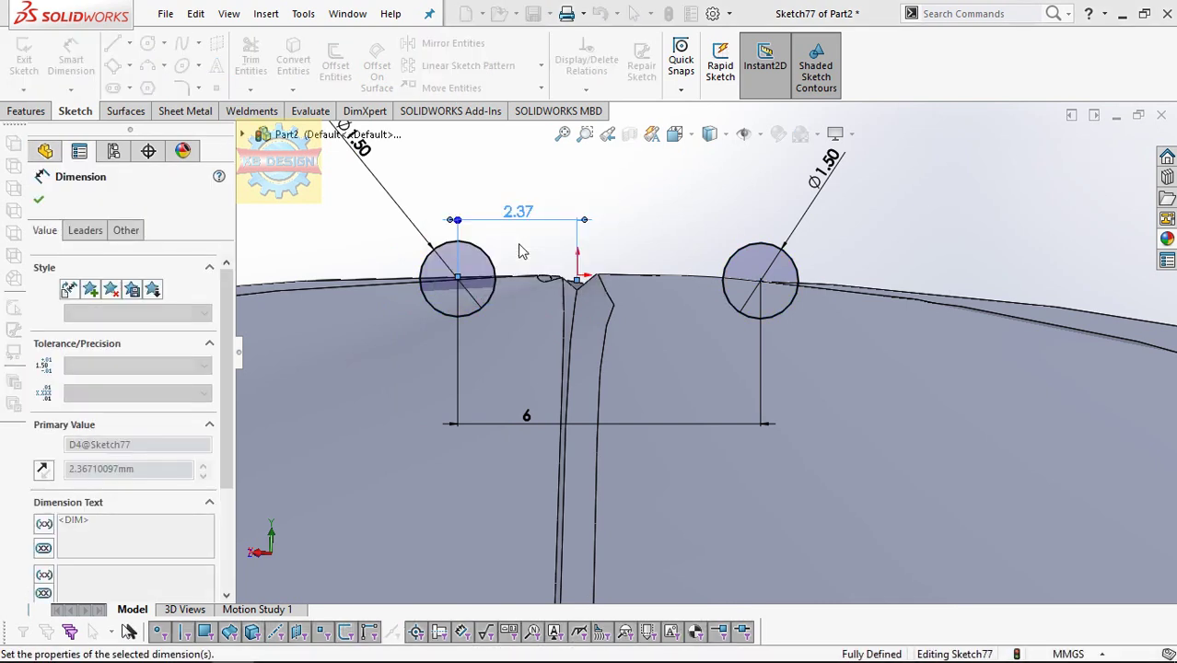
{"action": "key", "text": "Escape"}
{"action": "key", "text": "ctrl+b"}
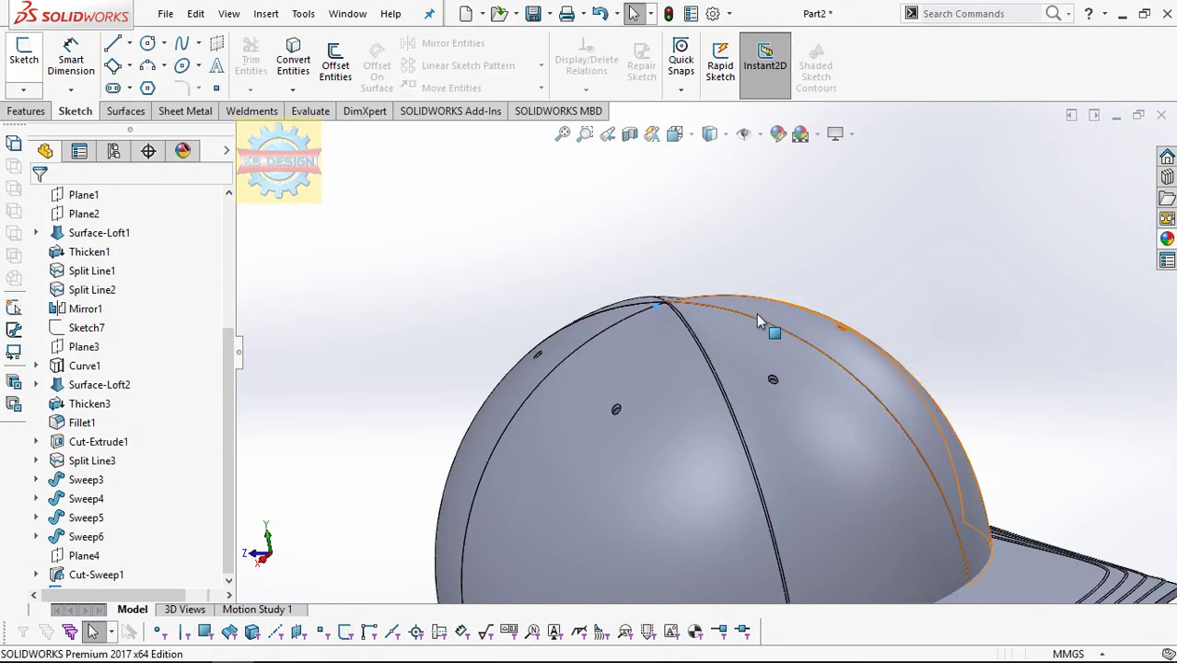
- Create a swept cut along 3DSketch5 using Sketch77 as the profile
{"action": "left_click", "coordinate": [36, 574]}
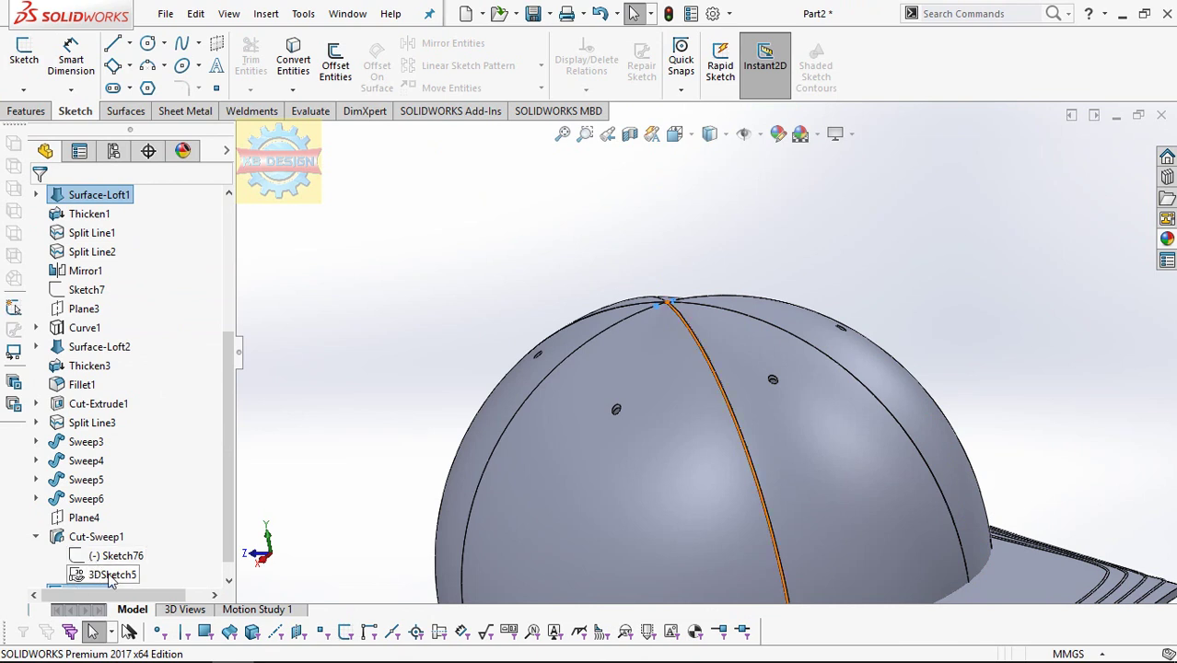
{"action": "left_click", "coordinate": [110, 575]}
{"action": "left_click", "coordinate": [28, 111]}
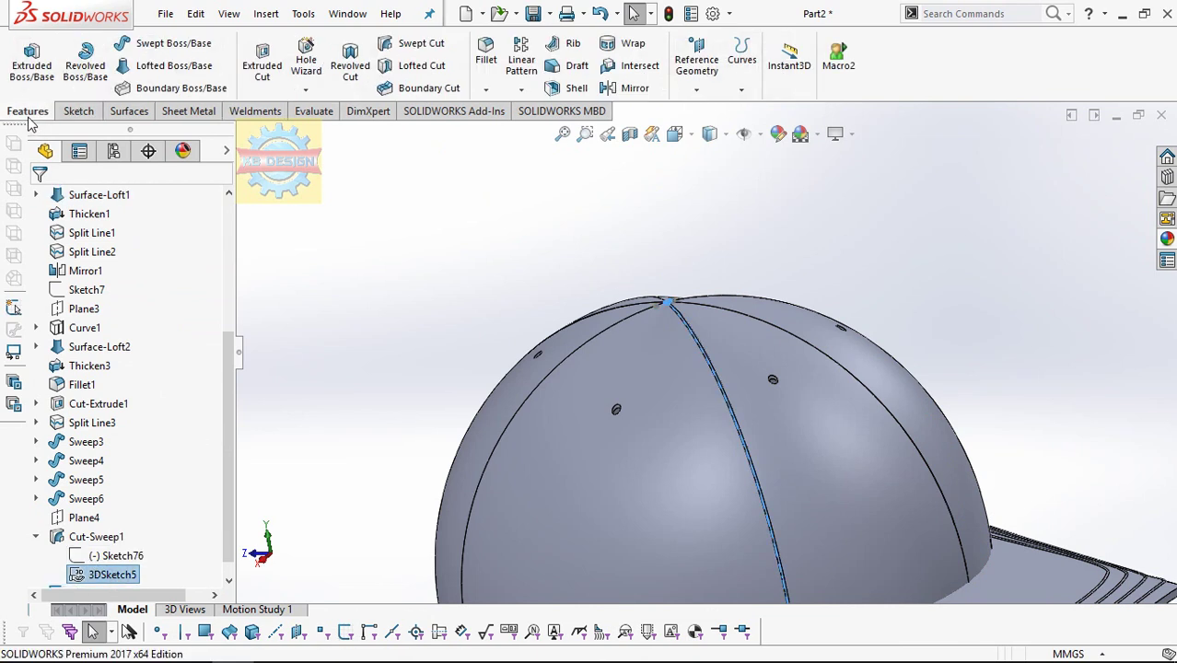
{"action": "left_click", "coordinate": [409, 44]}
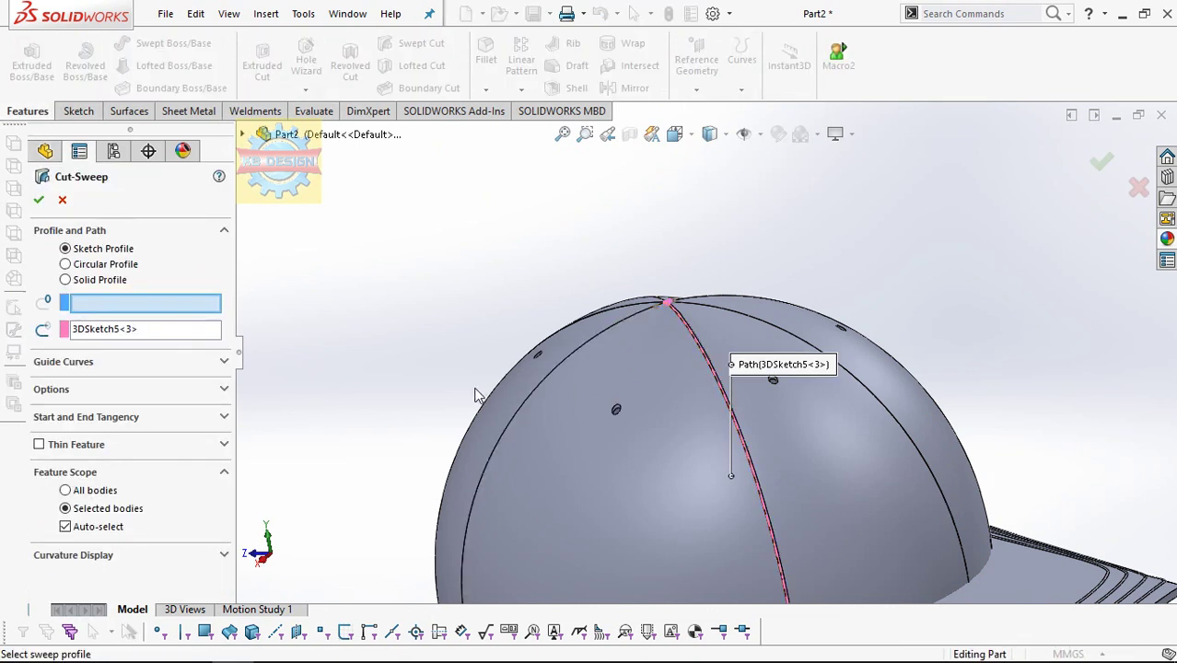
{"action": "scroll", "coordinate": [600, 338], "scroll_direction": "down", "scroll_amount": 3}
{"action": "scroll", "coordinate": [804, 276], "scroll_direction": "down", "scroll_amount": 3}
{"action": "scroll", "coordinate": [715, 263], "scroll_direction": "down", "scroll_amount": 2}
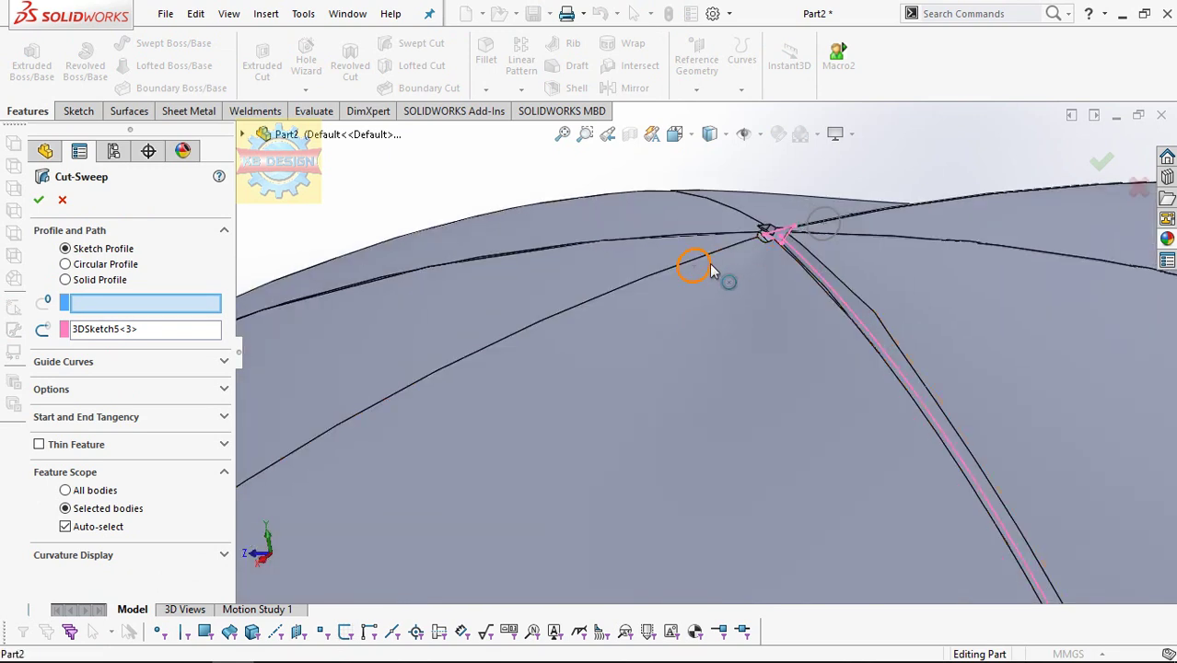
{"action": "left_click", "coordinate": [710, 268]}
{"action": "left_click", "coordinate": [80, 392]}
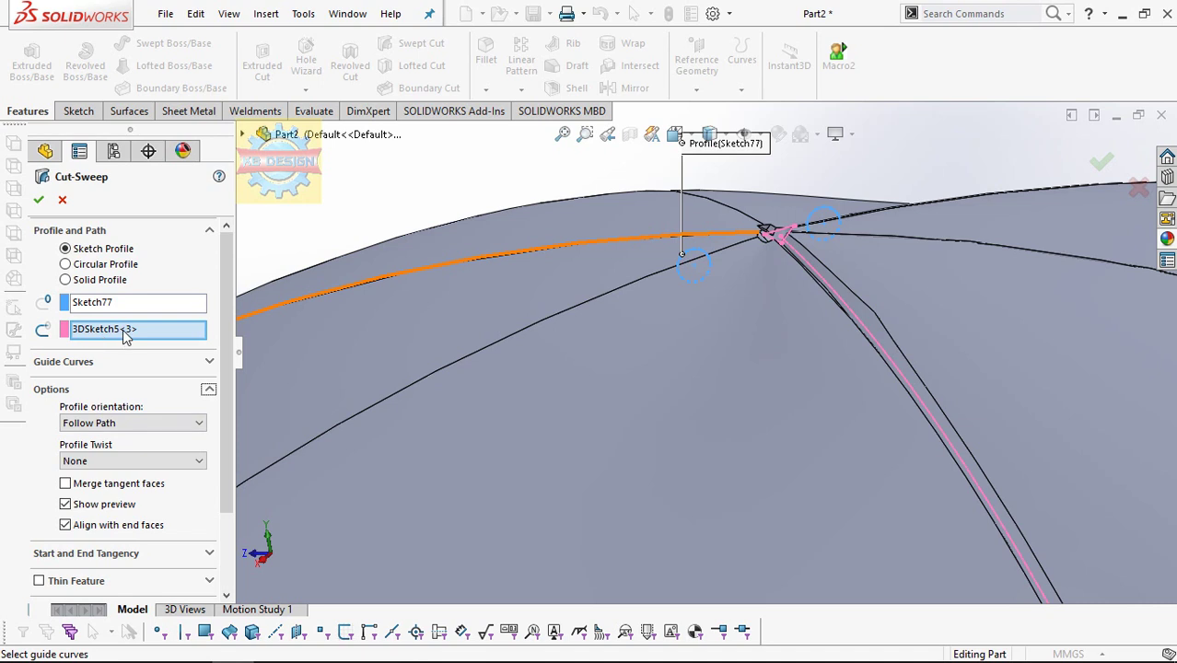
{"action": "scroll", "coordinate": [740, 291], "scroll_direction": "up", "scroll_amount": 1}
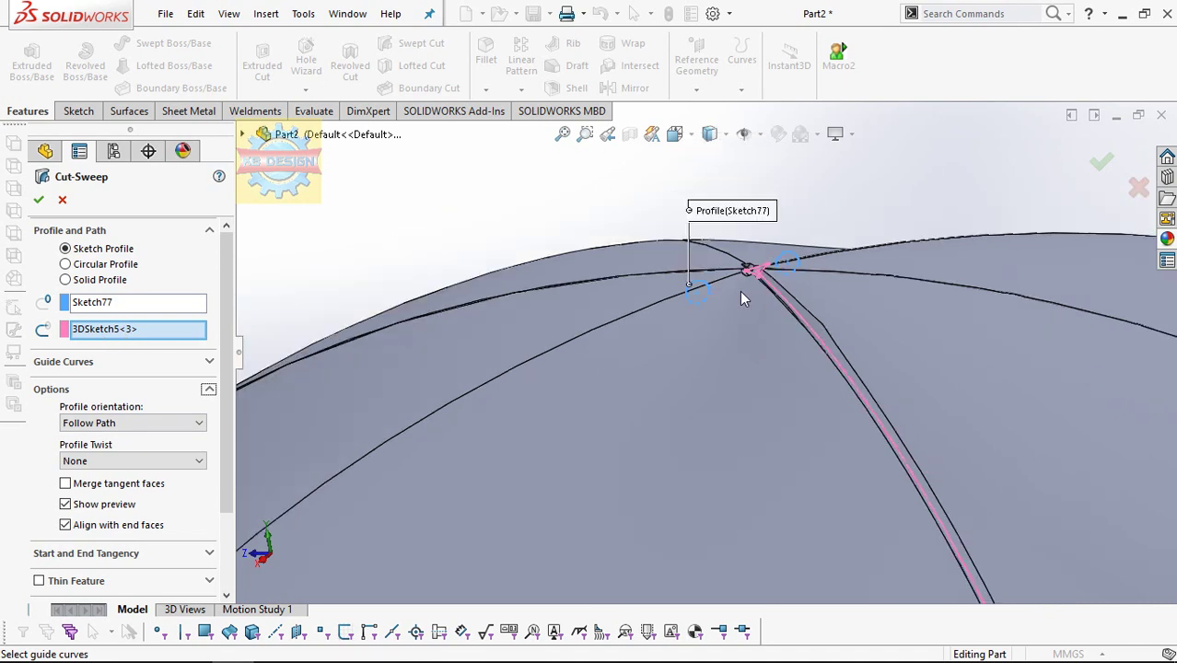
{"action": "left_click", "coordinate": [38, 199]}
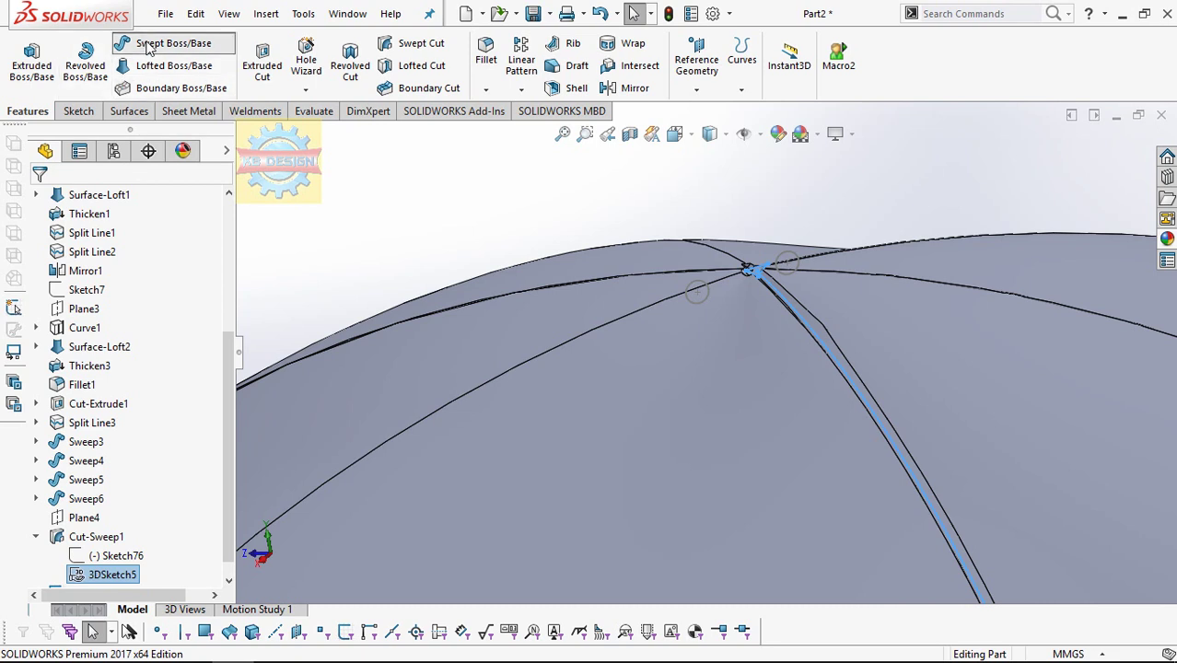
- Cancel a swept boss and view the 3DSketch5 path face-on
{"action": "left_click", "coordinate": [165, 43]}
{"action": "left_click", "coordinate": [62, 199]}
{"action": "left_click", "coordinate": [104, 556]}
{"action": "left_click", "coordinate": [128, 575]}
{"action": "left_click", "coordinate": [170, 548]}
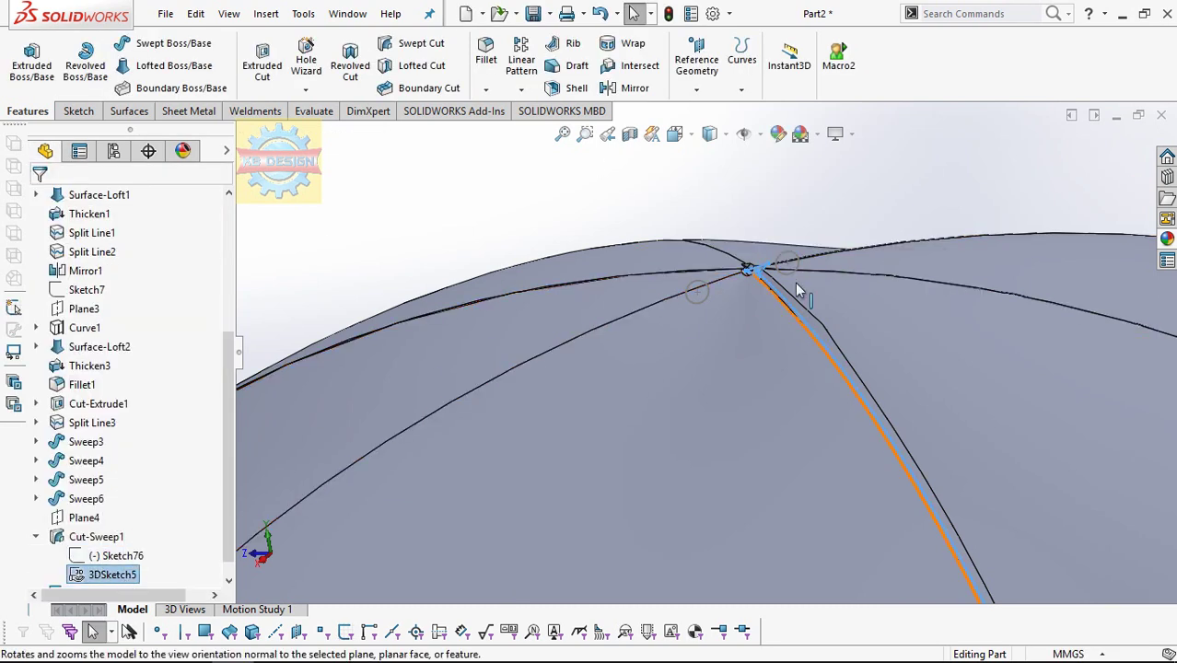
- Edit 3DSketch5 at the crown, then re-accept Cut-Sweep1 so the groove reaches the dome top
{"action": "right_click", "coordinate": [95, 572]}
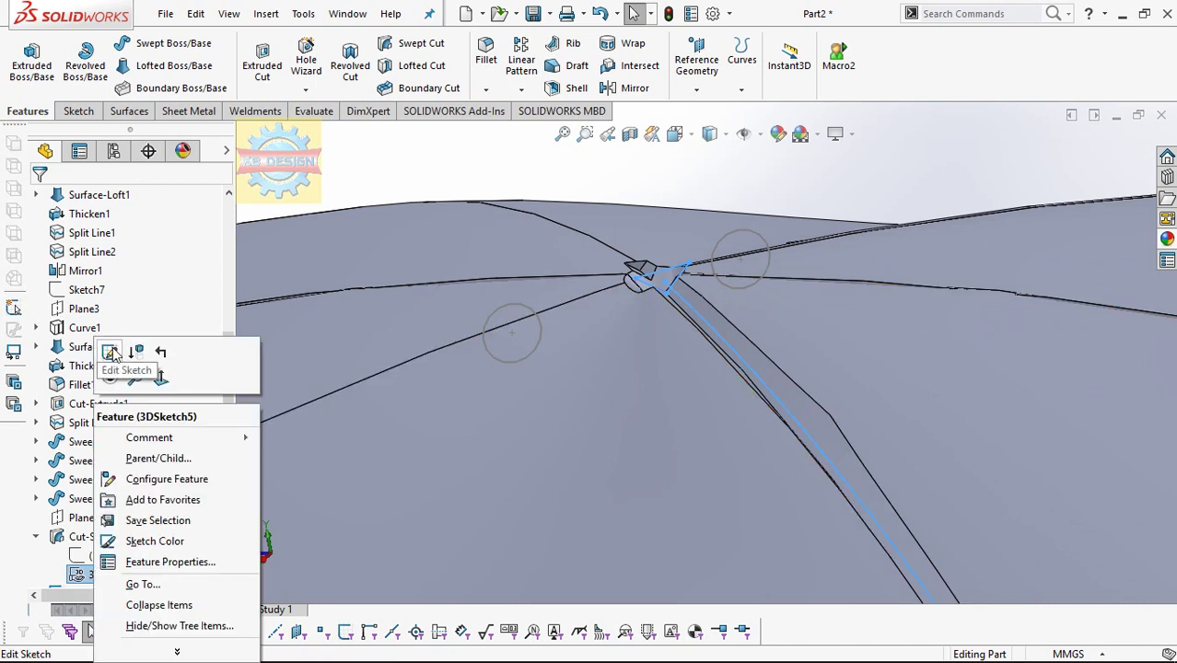
{"action": "left_click", "coordinate": [139, 353]}
{"action": "left_click", "coordinate": [657, 289]}
{"action": "key", "text": "Escape"}
{"action": "left_click", "coordinate": [672, 274]}
{"action": "key", "text": "Escape"}
{"action": "left_click", "coordinate": [23, 89]}
{"action": "left_click", "coordinate": [41, 113]}
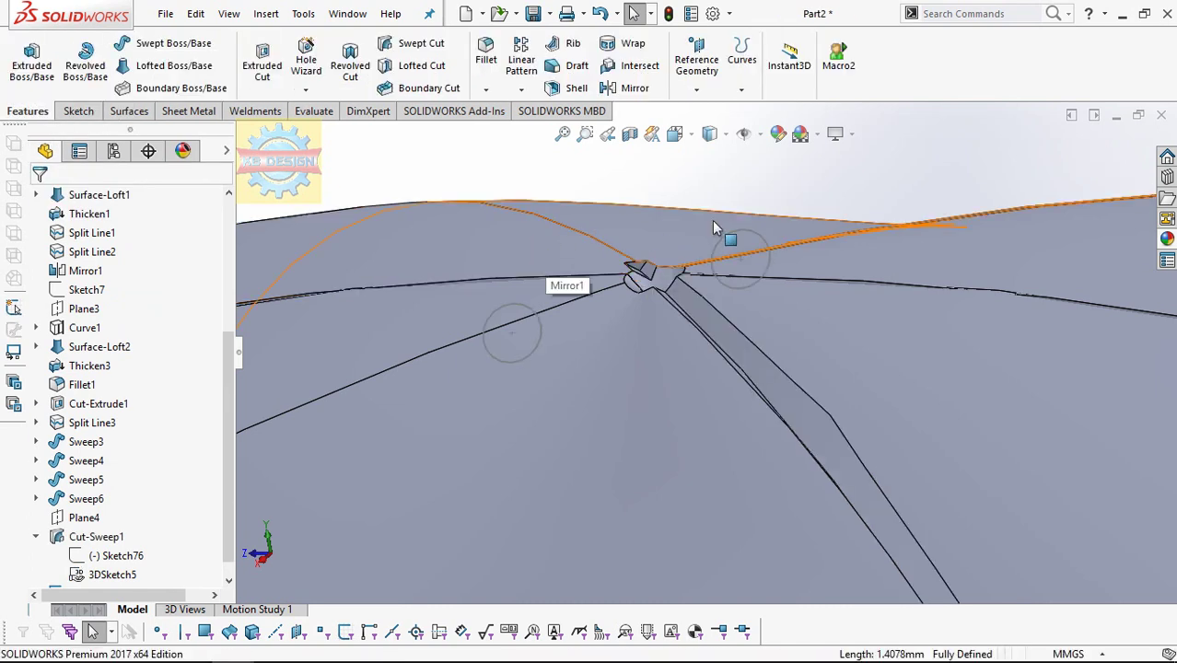
{"action": "middle_click_drag", "start_coordinate": [772, 234], "coordinate": [788, 302]}
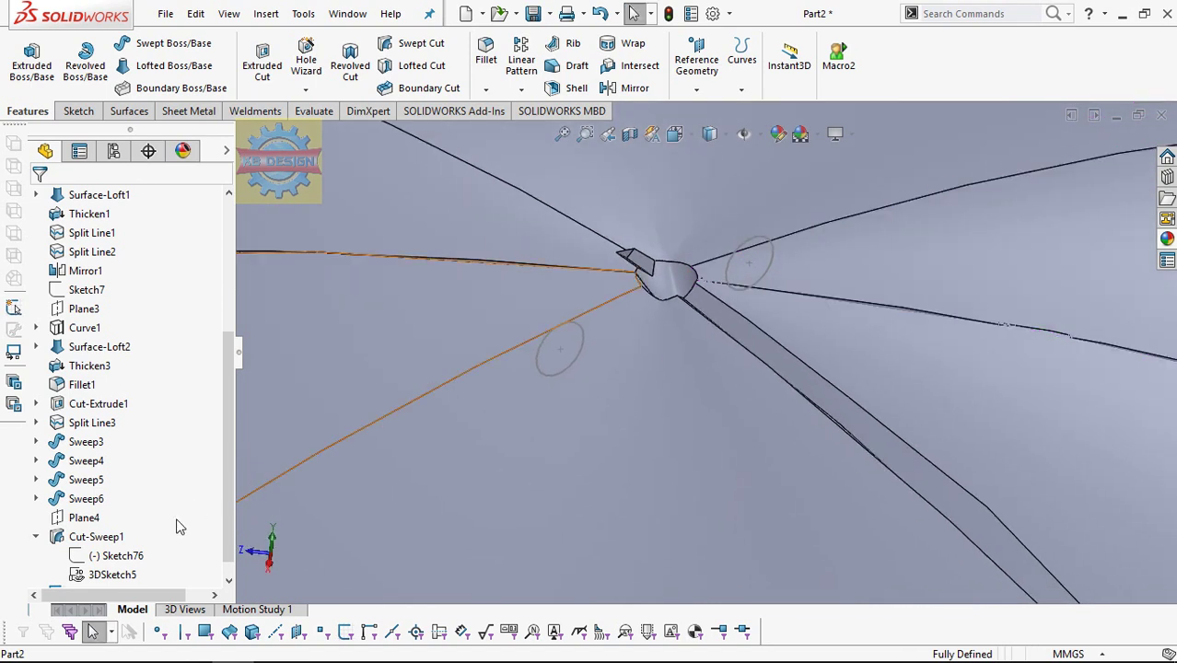
{"action": "left_click", "coordinate": [96, 536]}
{"action": "left_click", "coordinate": [110, 508]}
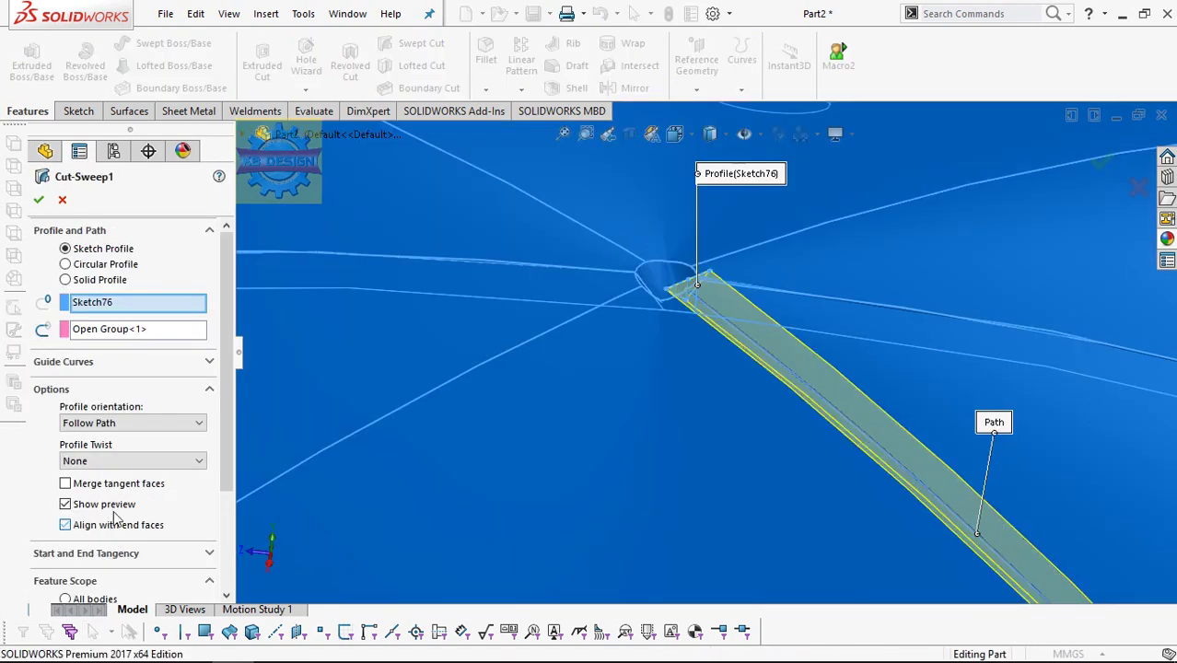
{"action": "left_click", "coordinate": [33, 198]}
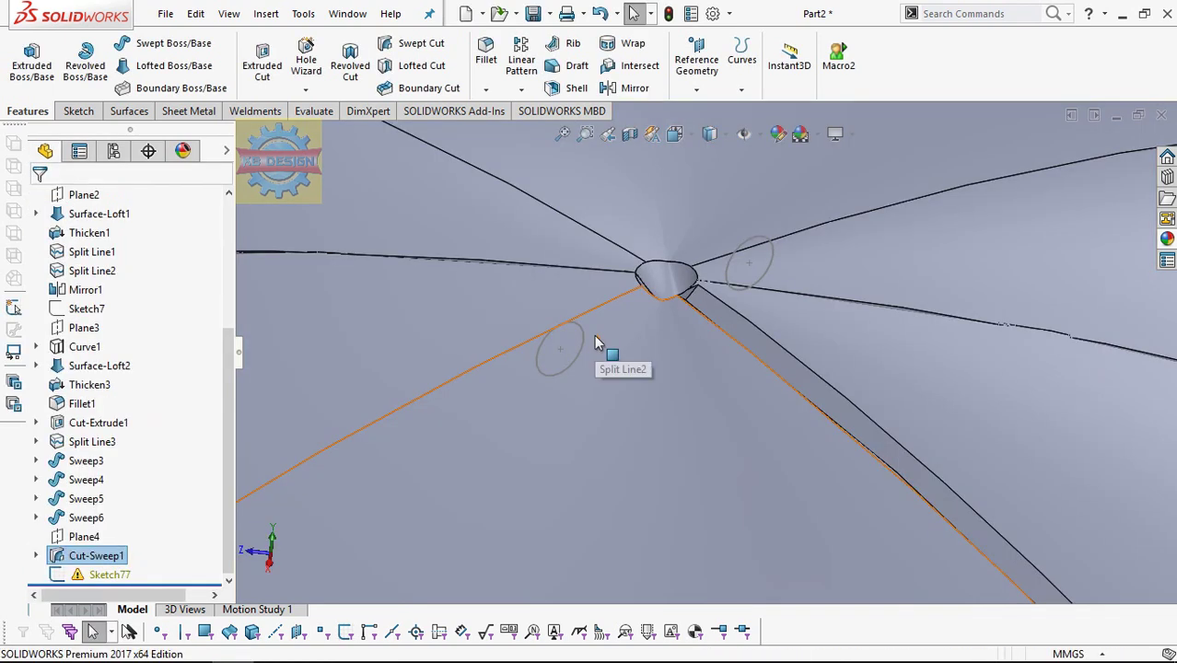
- Set up a sweep with Sketch77's two circles as profile and 3DSketch5 as path, expanding Options
{"action": "left_click", "coordinate": [215, 45]}
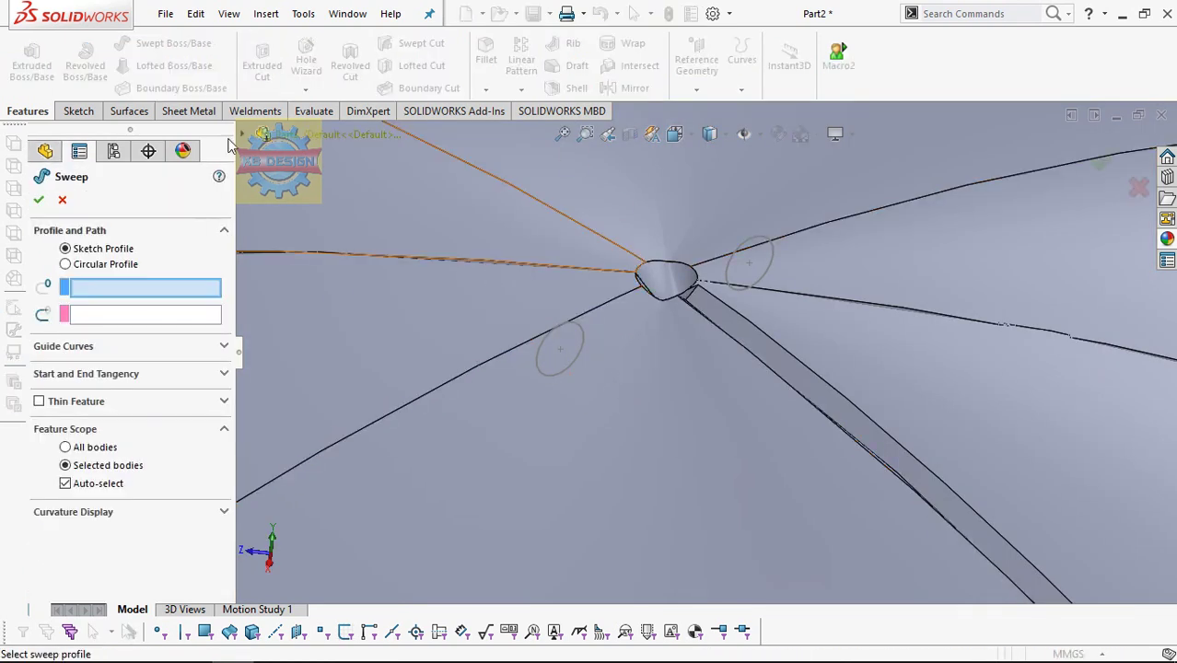
{"action": "left_click", "coordinate": [261, 135]}
{"action": "scroll", "coordinate": [341, 580], "scroll_direction": "down", "scroll_amount": 2}
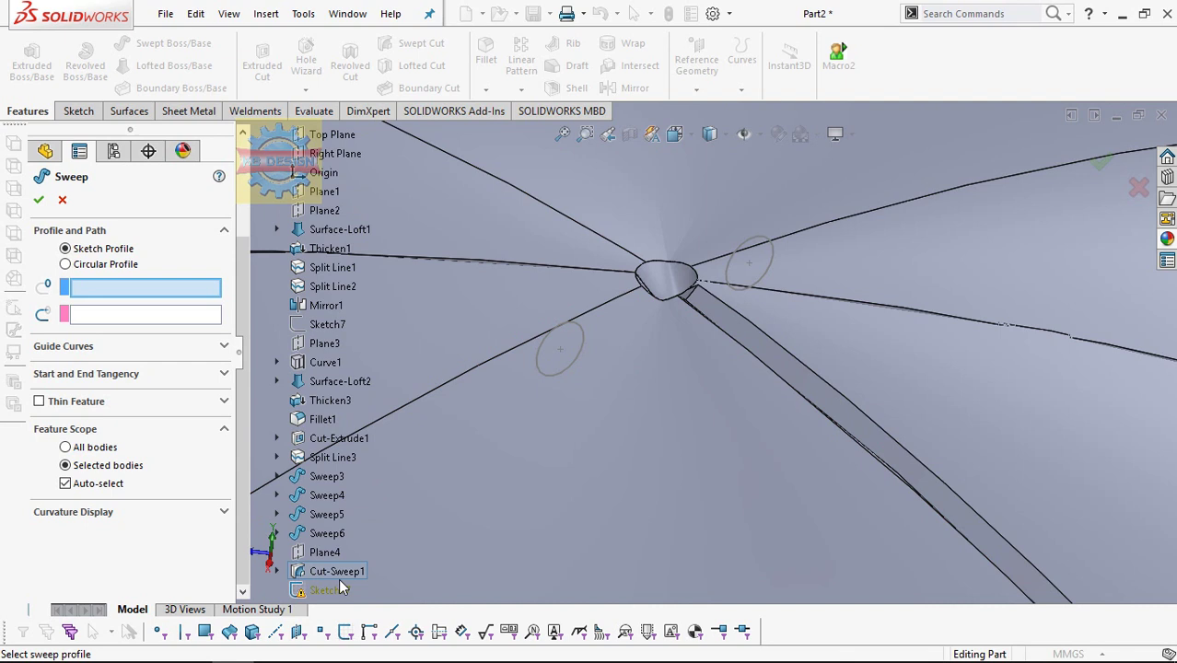
{"action": "left_click", "coordinate": [276, 572]}
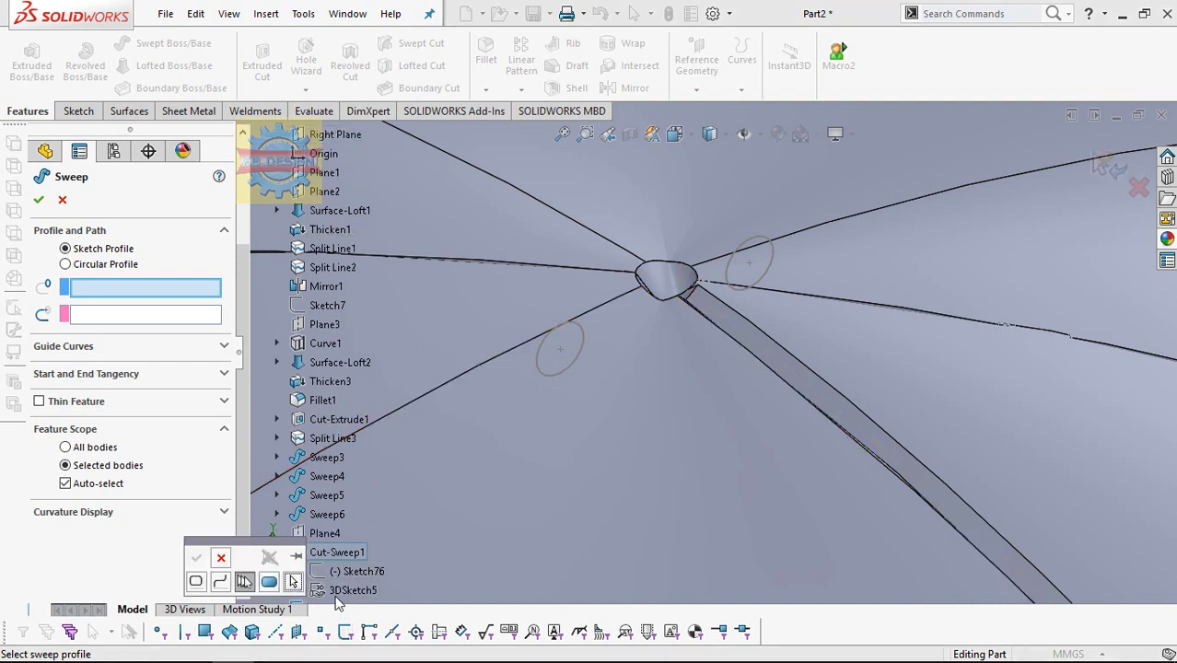
{"action": "left_click", "coordinate": [138, 314]}
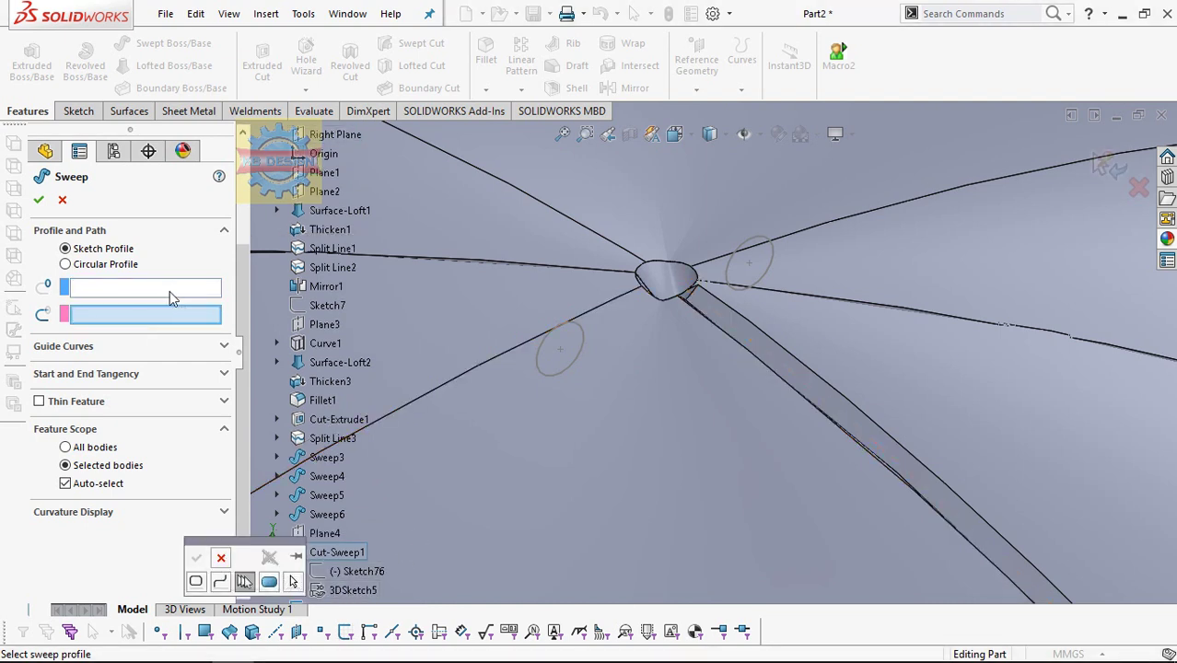
{"action": "left_click", "coordinate": [171, 291]}
{"action": "left_click", "coordinate": [569, 323]}
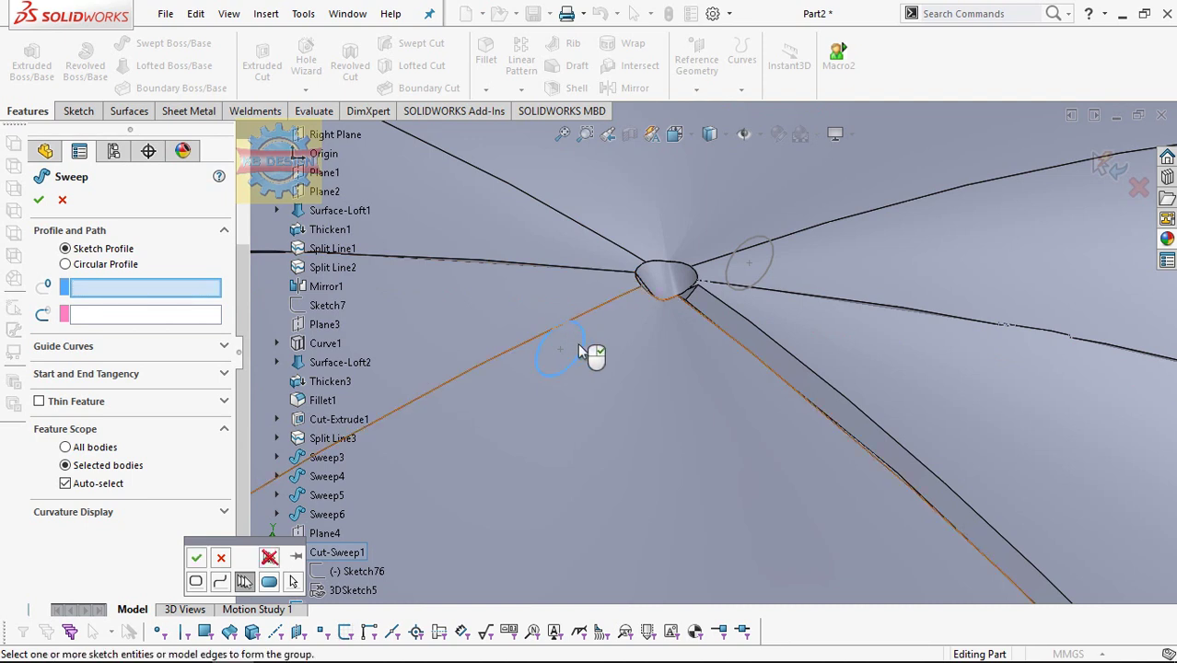
{"action": "left_click", "coordinate": [196, 557]}
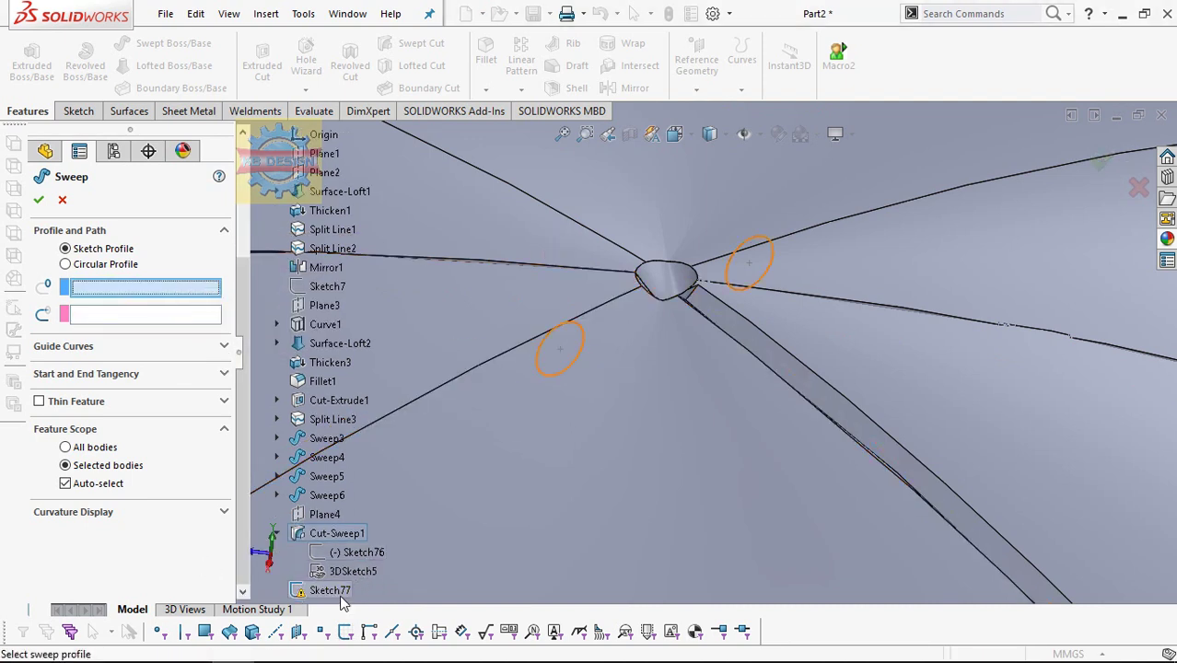
{"action": "left_click", "coordinate": [333, 591]}
{"action": "left_click", "coordinate": [346, 572]}
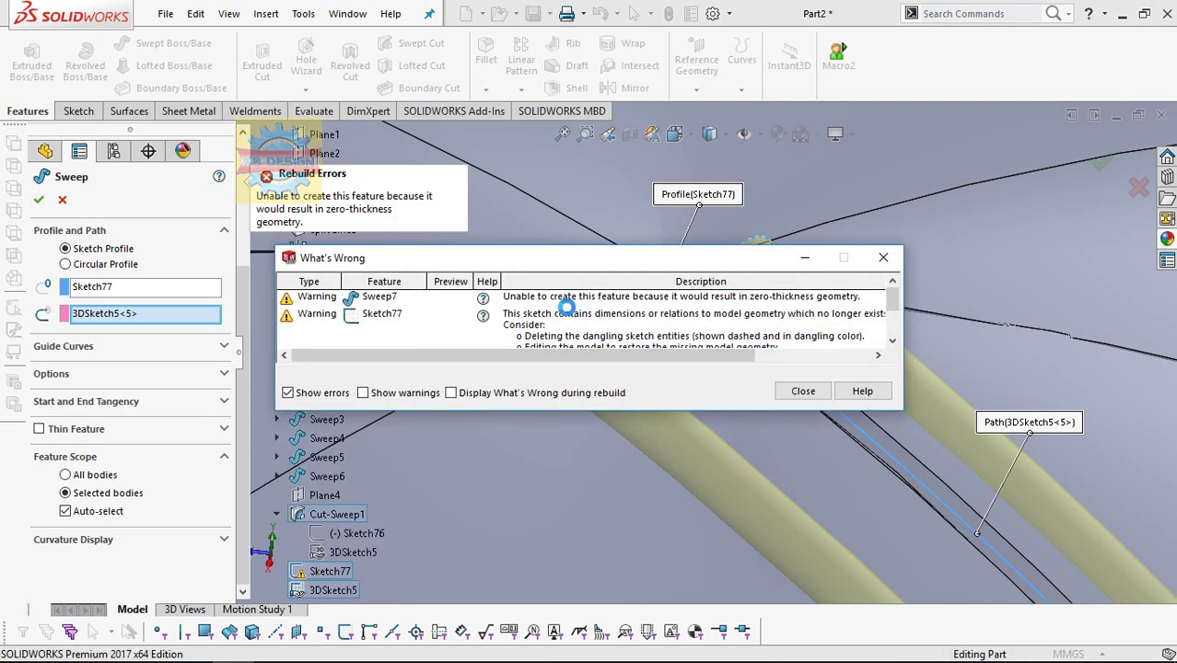
{"action": "left_click", "coordinate": [799, 391]}
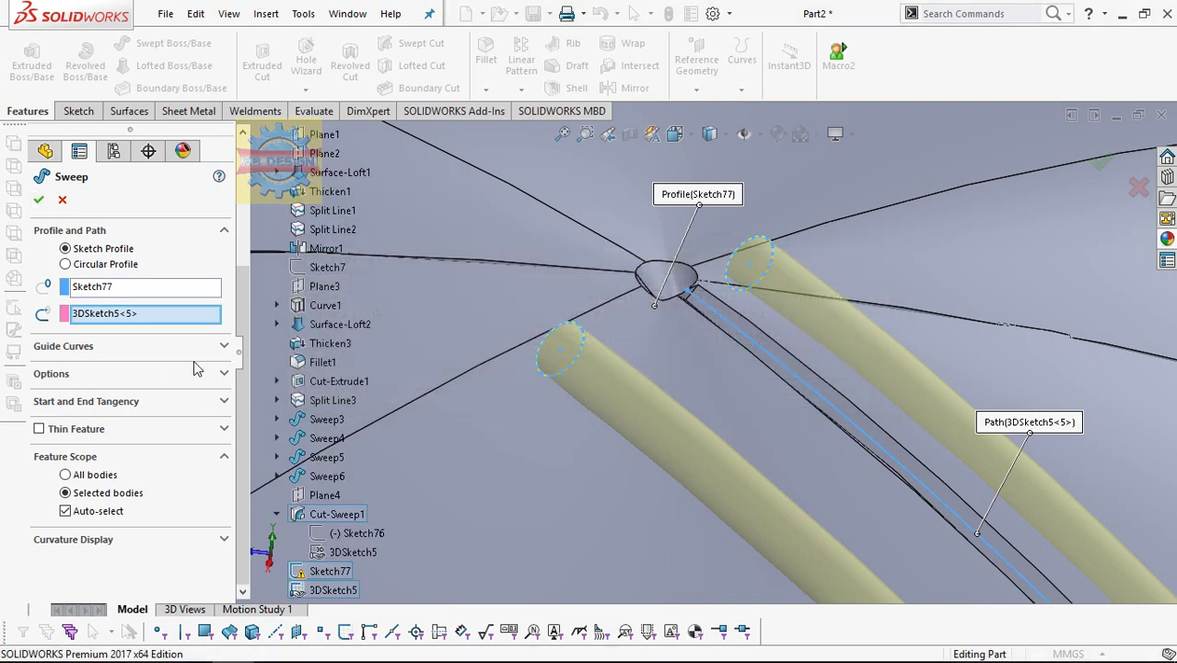
{"action": "left_click", "coordinate": [208, 373]}
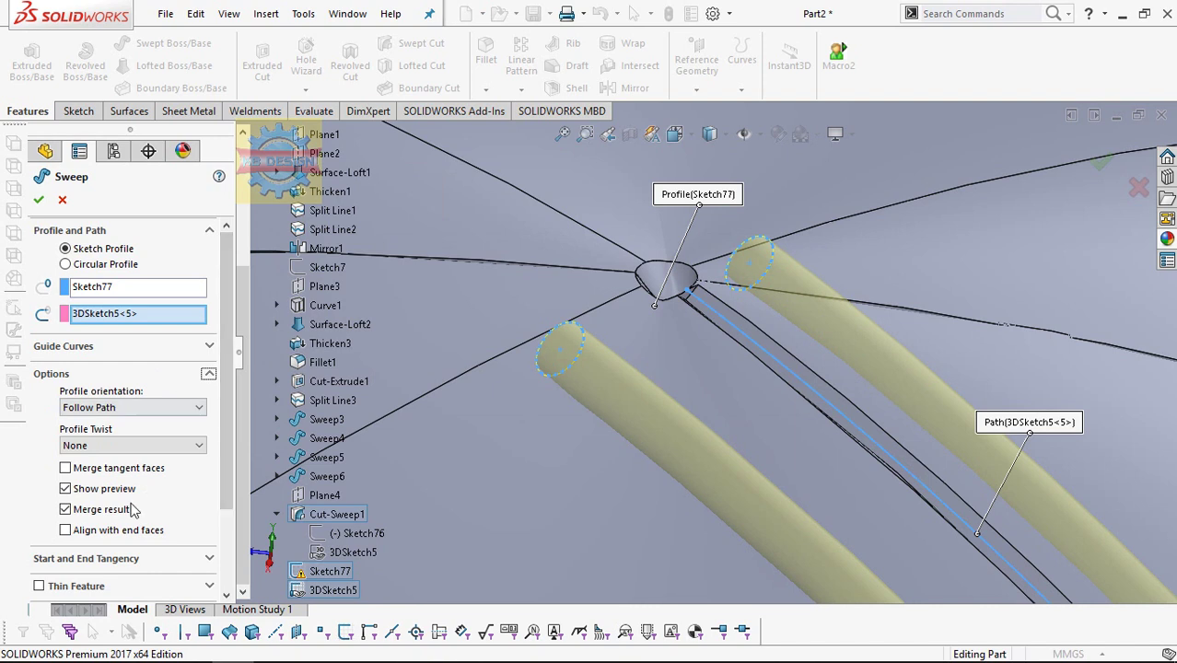
- Confirm Sweep8 and zoom in toward a vent hole on the cap's crown
{"action": "key", "text": "Return"}
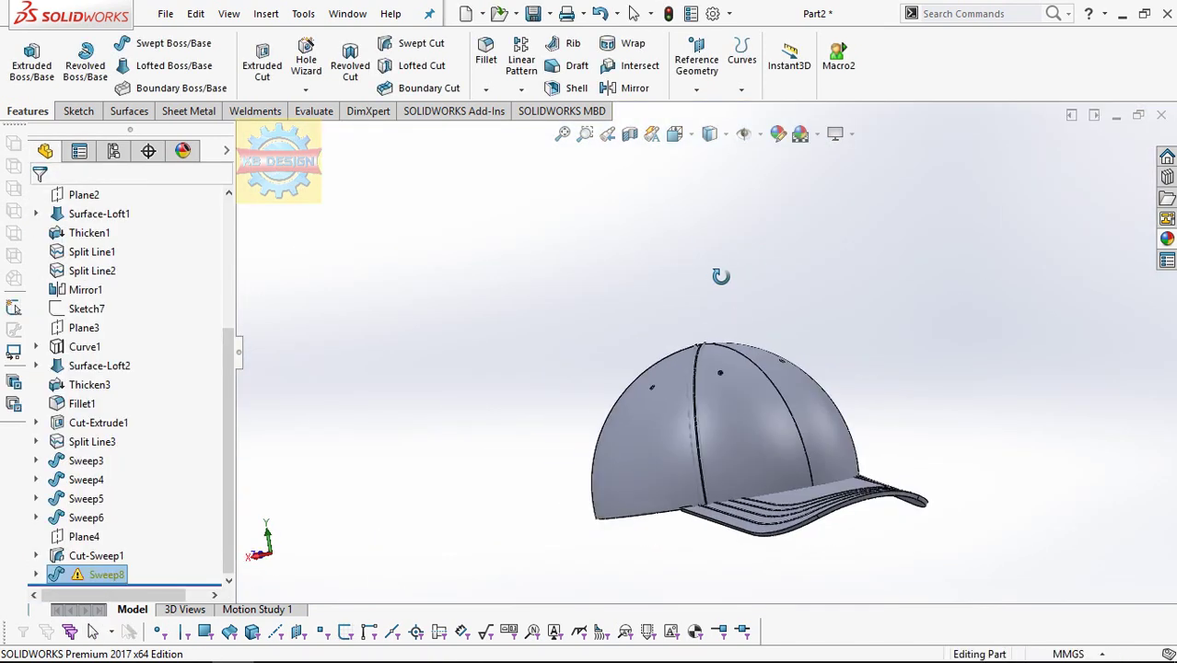
{"action": "middle_click_drag", "start_coordinate": [720, 275], "coordinate": [809, 342]}
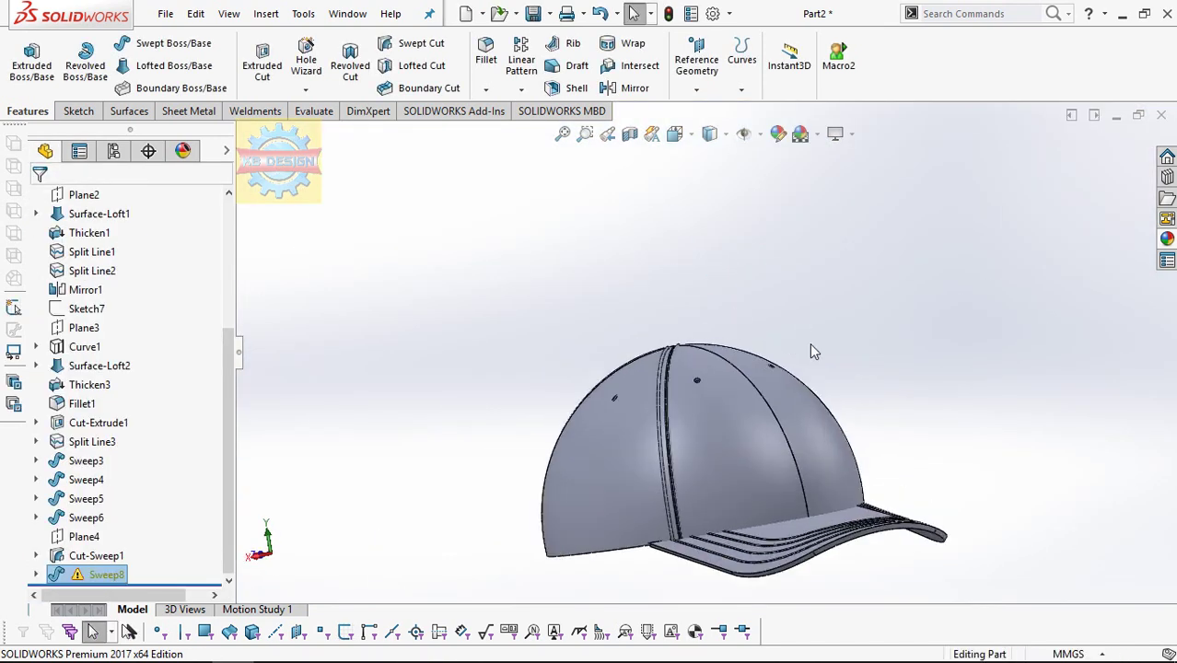
{"action": "scroll", "coordinate": [814, 347], "scroll_direction": "down", "scroll_amount": 3}
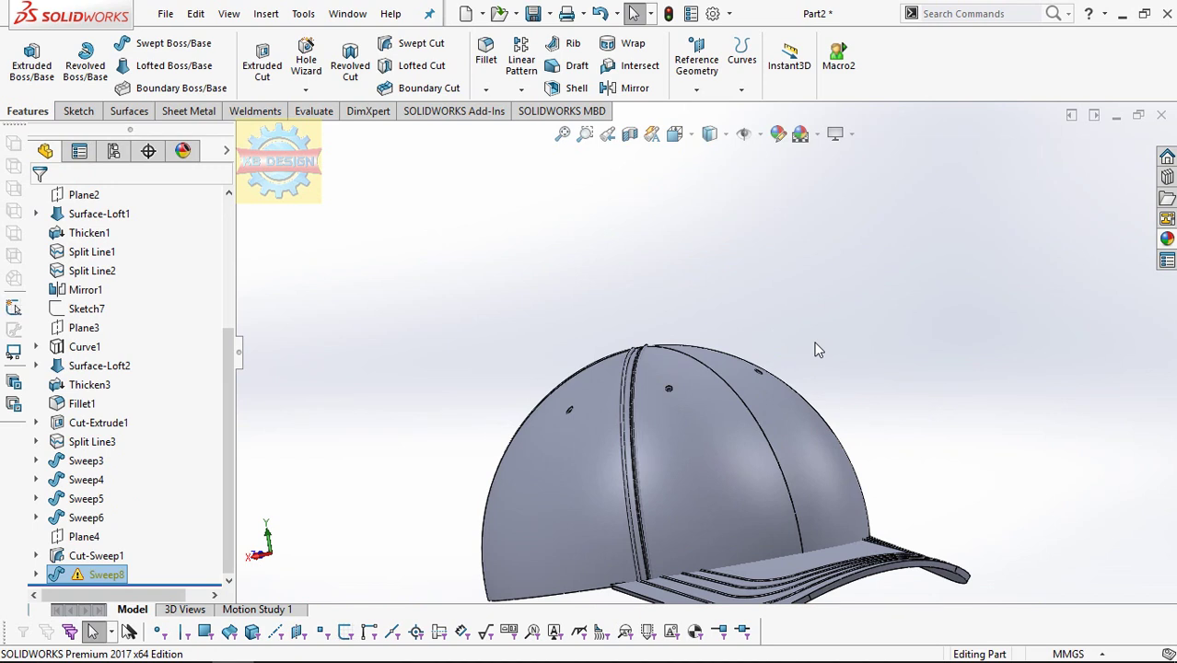
{"action": "scroll", "coordinate": [816, 348], "scroll_direction": "down", "scroll_amount": 3}
{"action": "scroll", "coordinate": [670, 405], "scroll_direction": "down", "scroll_amount": 3}
{"action": "scroll", "coordinate": [788, 335], "scroll_direction": "down", "scroll_amount": 2}
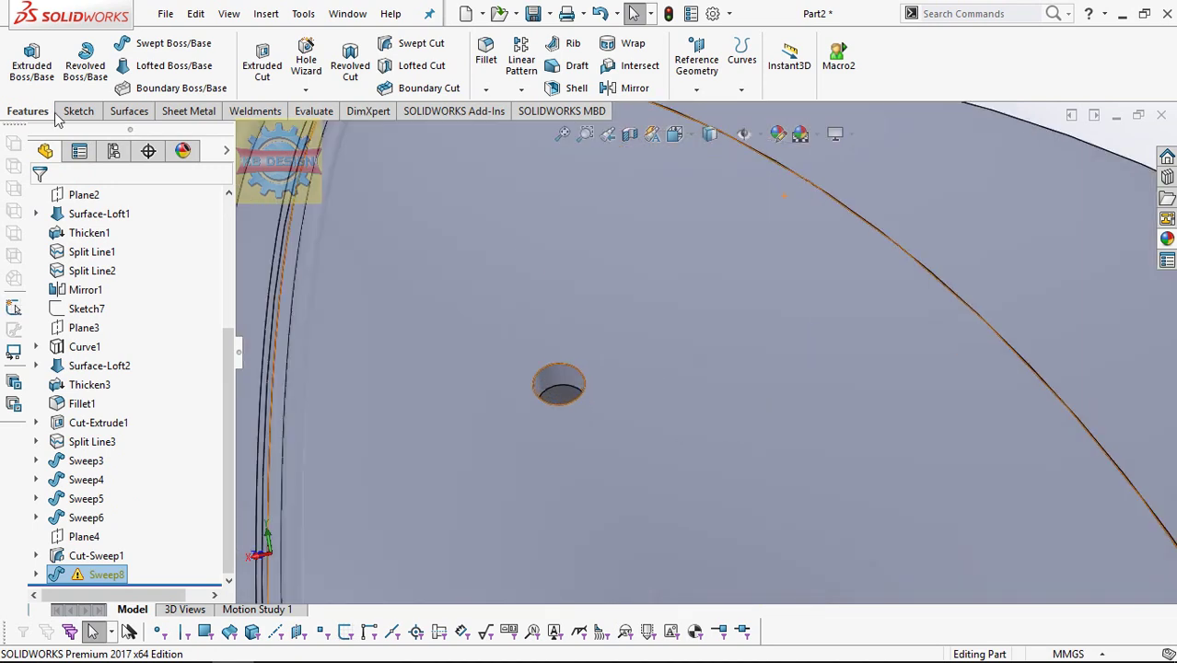
{"action": "scroll", "coordinate": [645, 223], "scroll_direction": "up", "scroll_amount": 5}
{"action": "scroll", "coordinate": [690, 276], "scroll_direction": "up", "scroll_amount": 3}
{"action": "mouse_move", "coordinate": [691, 276]}
{"action": "middle_mouse_down"}
{"action": "mouse_move", "coordinate": [723, 302]}
{"action": "mouse_move", "coordinate": [644, 258]}
{"action": "middle_mouse_up"}
- Create 3DSketch6 with a short line and point at the vent hole
{"action": "left_click", "coordinate": [78, 111]}
{"action": "left_click", "coordinate": [23, 88]}
{"action": "left_click", "coordinate": [55, 129]}
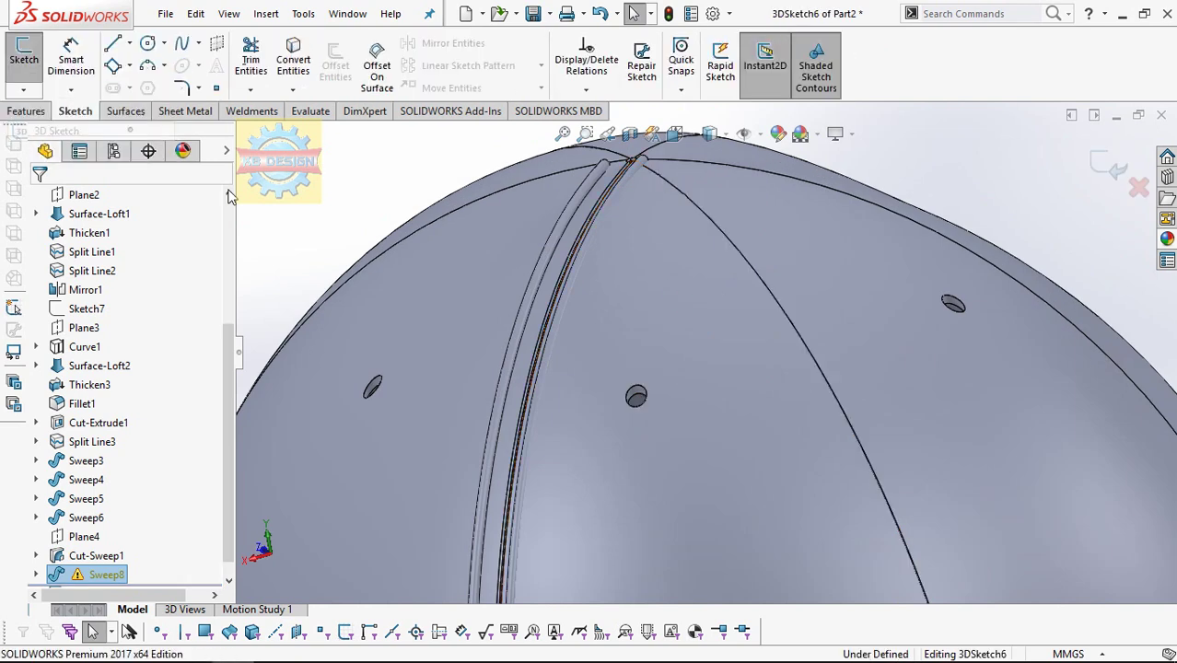
{"action": "left_click", "coordinate": [112, 44]}
{"action": "scroll", "coordinate": [638, 410], "scroll_direction": "down", "scroll_amount": 5}
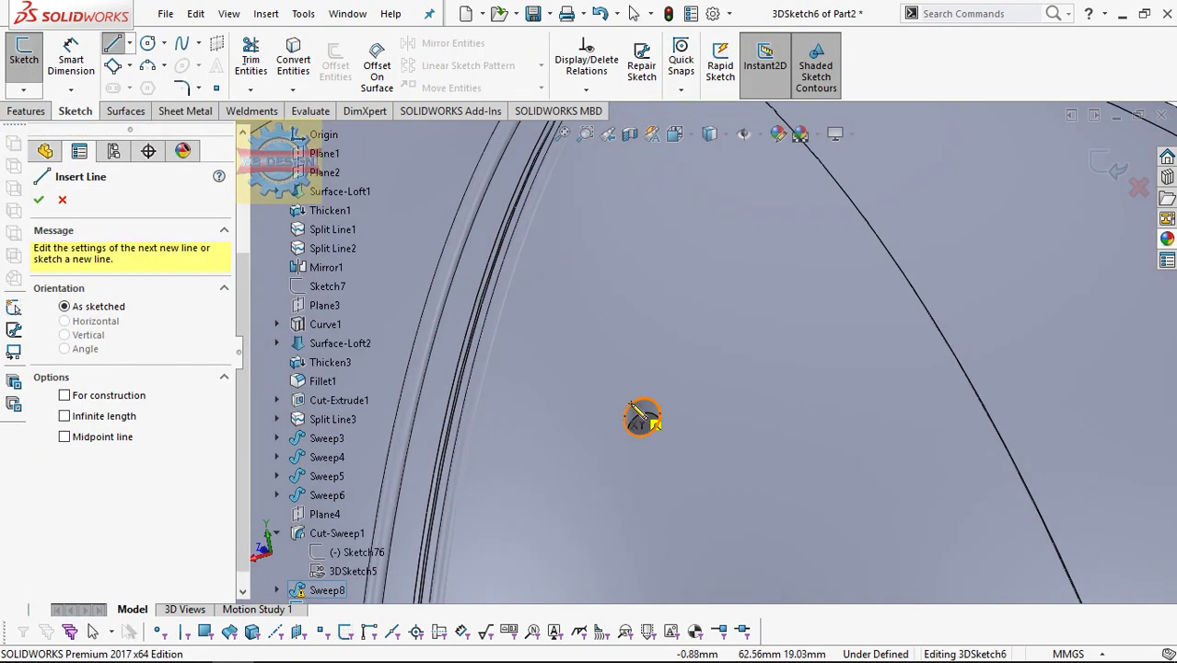
{"action": "left_click", "coordinate": [642, 417]}
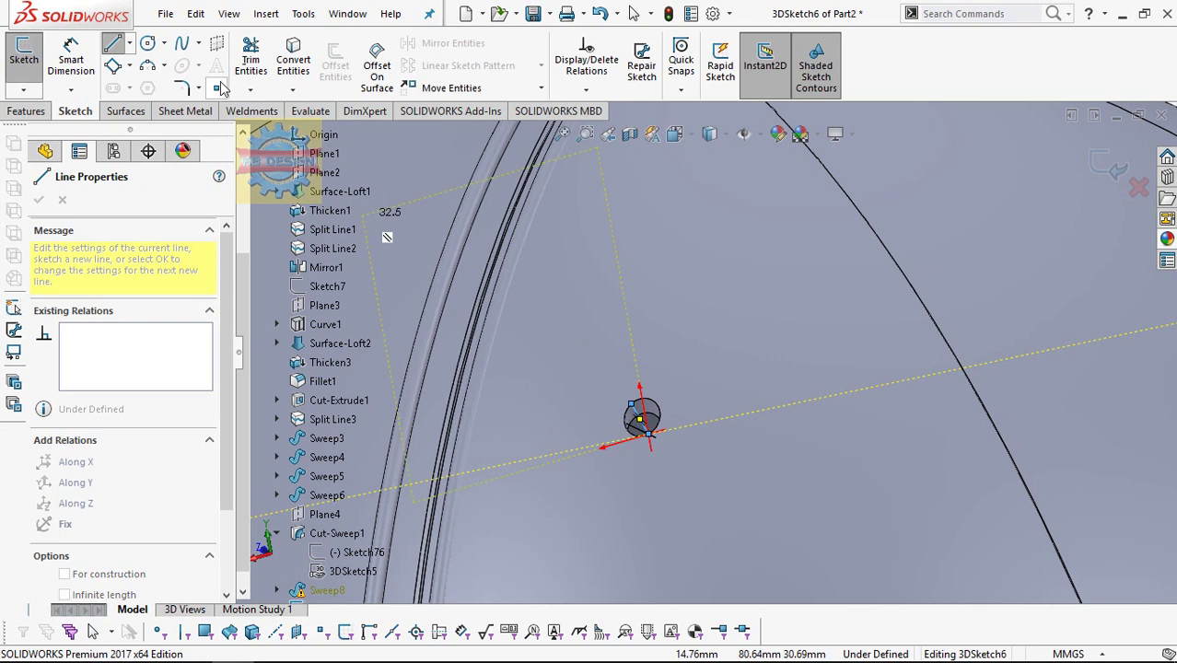
{"action": "key", "text": "Escape"}
{"action": "left_click", "coordinate": [642, 417]}
{"action": "left_click", "coordinate": [23, 89]}
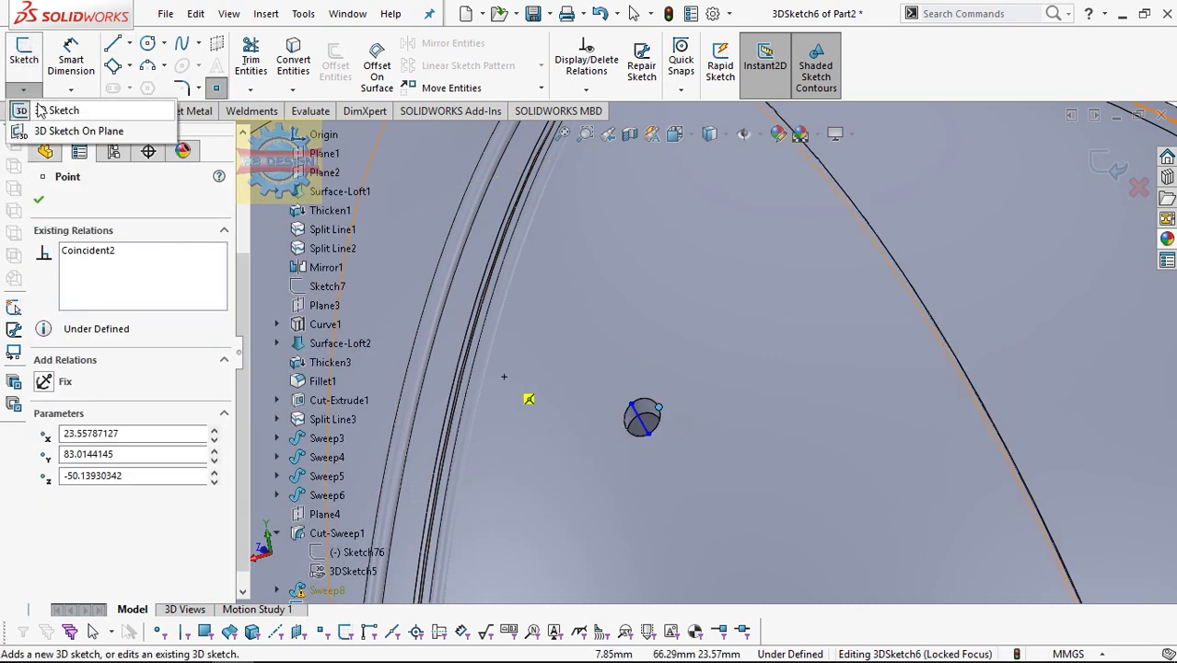
{"action": "left_click", "coordinate": [41, 107]}
- Delete Sketch77's broken relations so Sweep8 rebuilds without its warning
{"action": "left_click", "coordinate": [27, 110]}
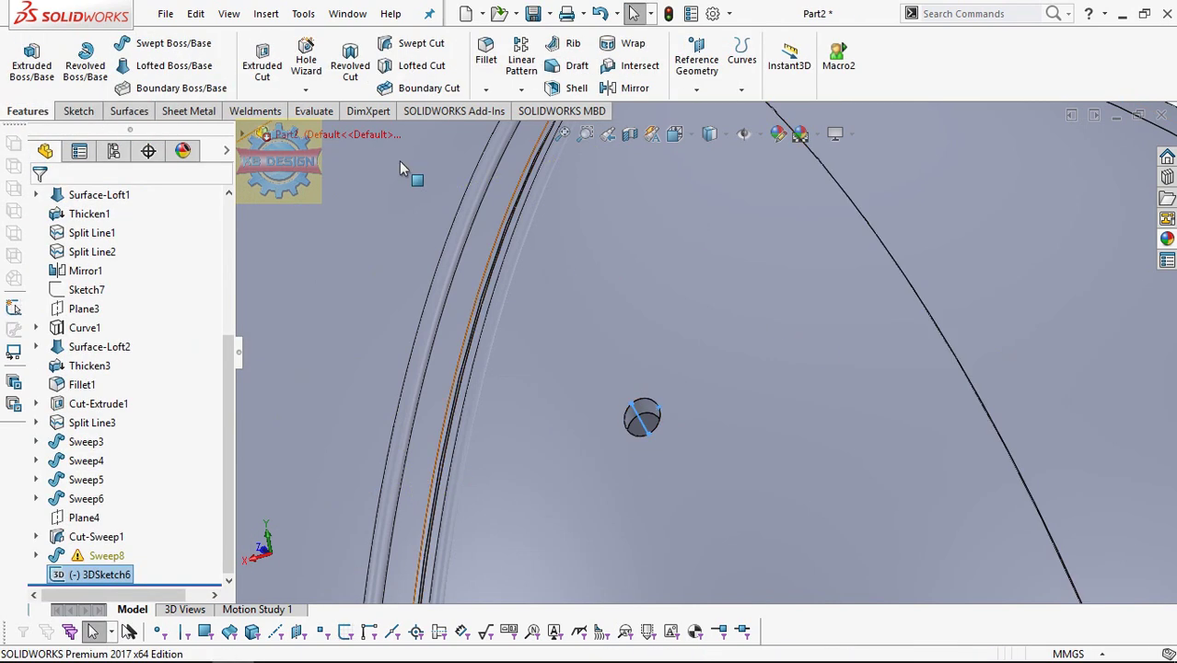
{"action": "left_click", "coordinate": [96, 556]}
{"action": "left_click", "coordinate": [36, 555]}
{"action": "left_click", "coordinate": [119, 555]}
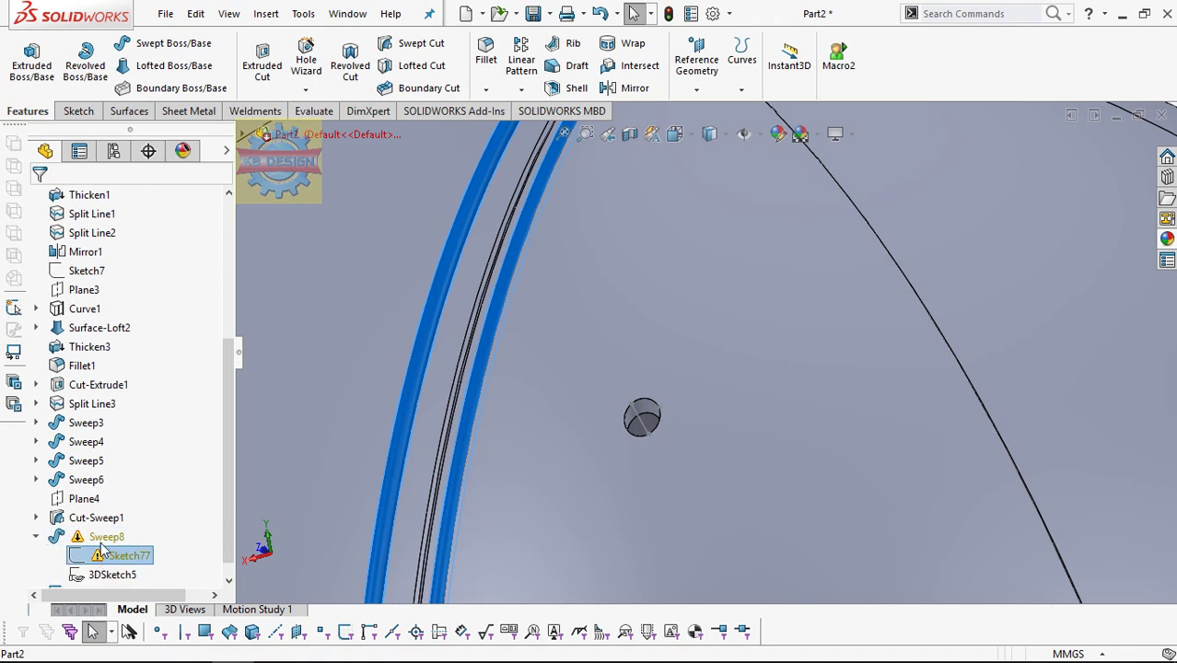
{"action": "left_click", "coordinate": [146, 480]}
{"action": "left_click", "coordinate": [586, 89]}
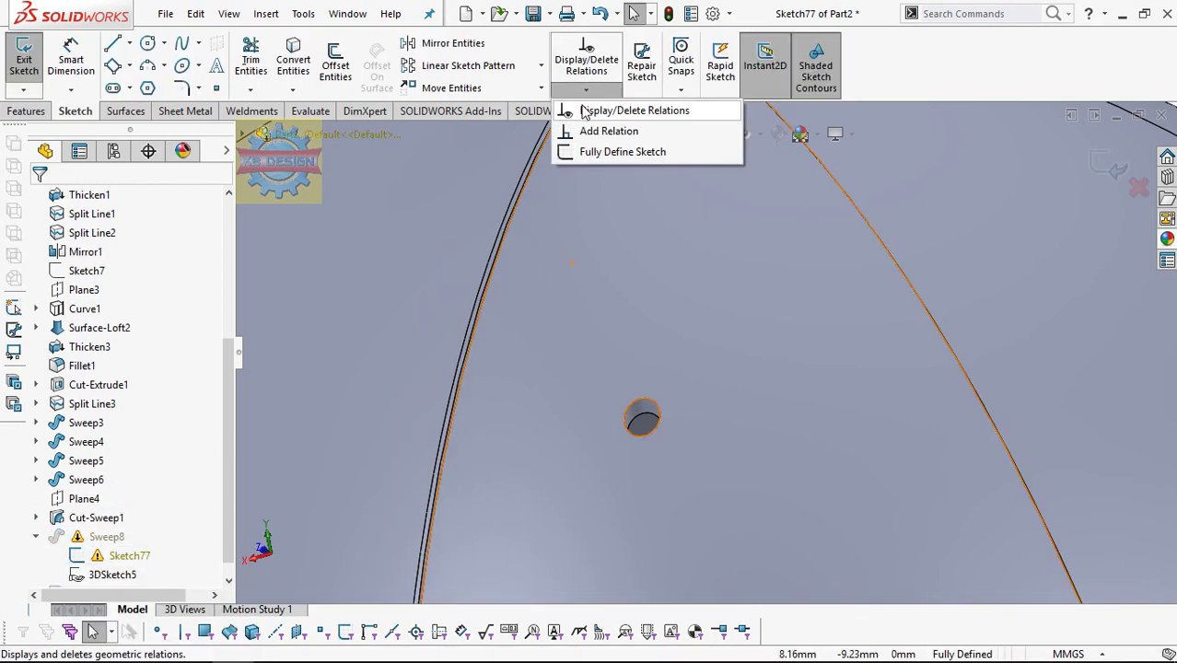
{"action": "left_click", "coordinate": [626, 110]}
{"action": "scroll", "coordinate": [780, 253], "scroll_direction": "up", "scroll_amount": 5}
{"action": "left_click", "coordinate": [163, 505]}
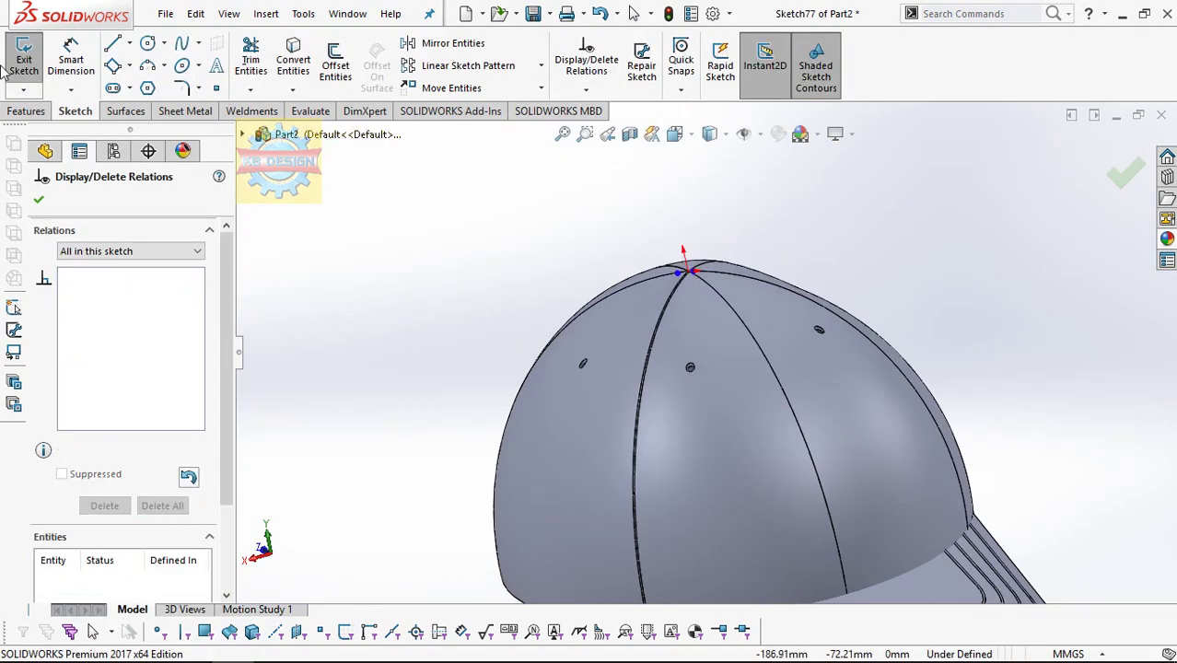
{"action": "left_click", "coordinate": [24, 59]}
- Create Plane5 from 3DSketch6's point and line at the vent hole
{"action": "scroll", "coordinate": [753, 332], "scroll_direction": "down", "scroll_amount": 5}
{"action": "scroll", "coordinate": [753, 331], "scroll_direction": "down", "scroll_amount": 3}
{"action": "left_click", "coordinate": [696, 64]}
{"action": "left_click", "coordinate": [709, 108]}
{"action": "left_click", "coordinate": [594, 365]}
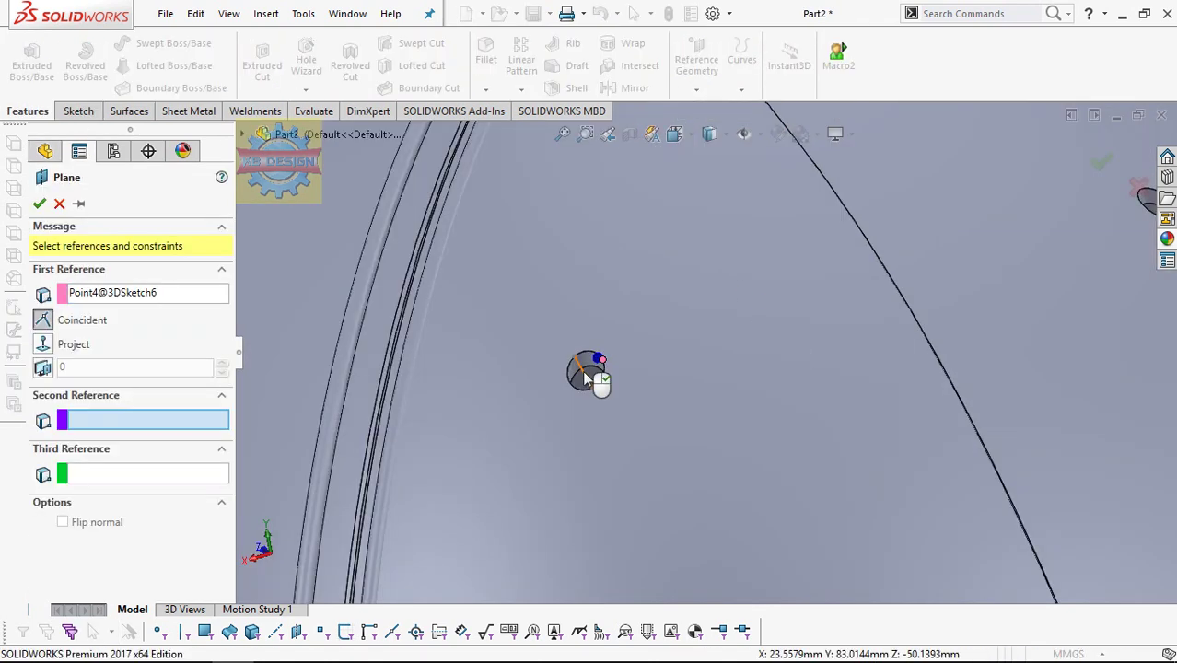
{"action": "left_click", "coordinate": [600, 381]}
{"action": "left_click", "coordinate": [39, 204]}
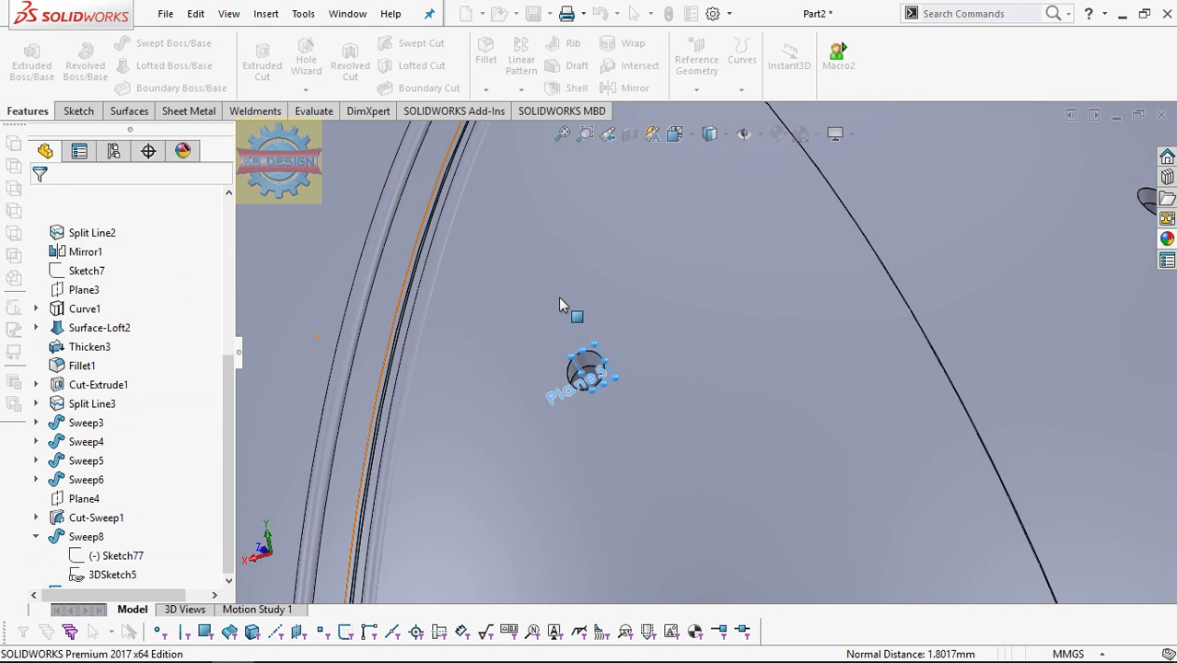
{"action": "left_click", "coordinate": [78, 111]}
- Start a sketch on Plane5, hide 3DSketch6, and draw a centreline across the vent hole
{"action": "left_click", "coordinate": [24, 59]}
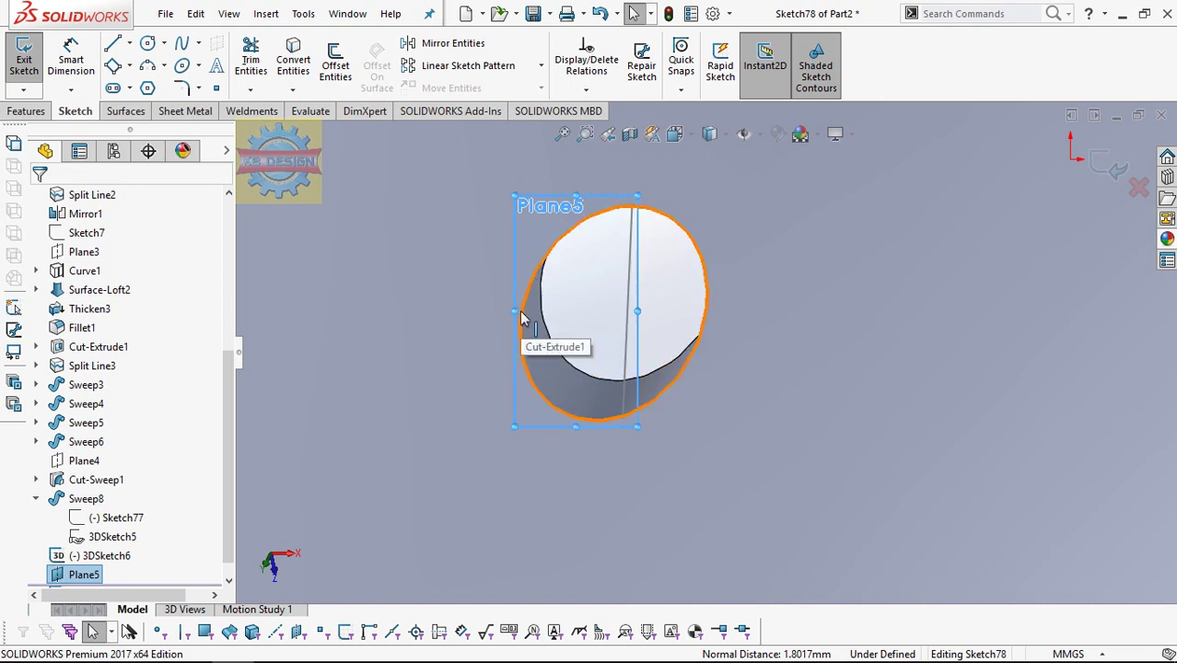
{"action": "left_click", "coordinate": [129, 44]}
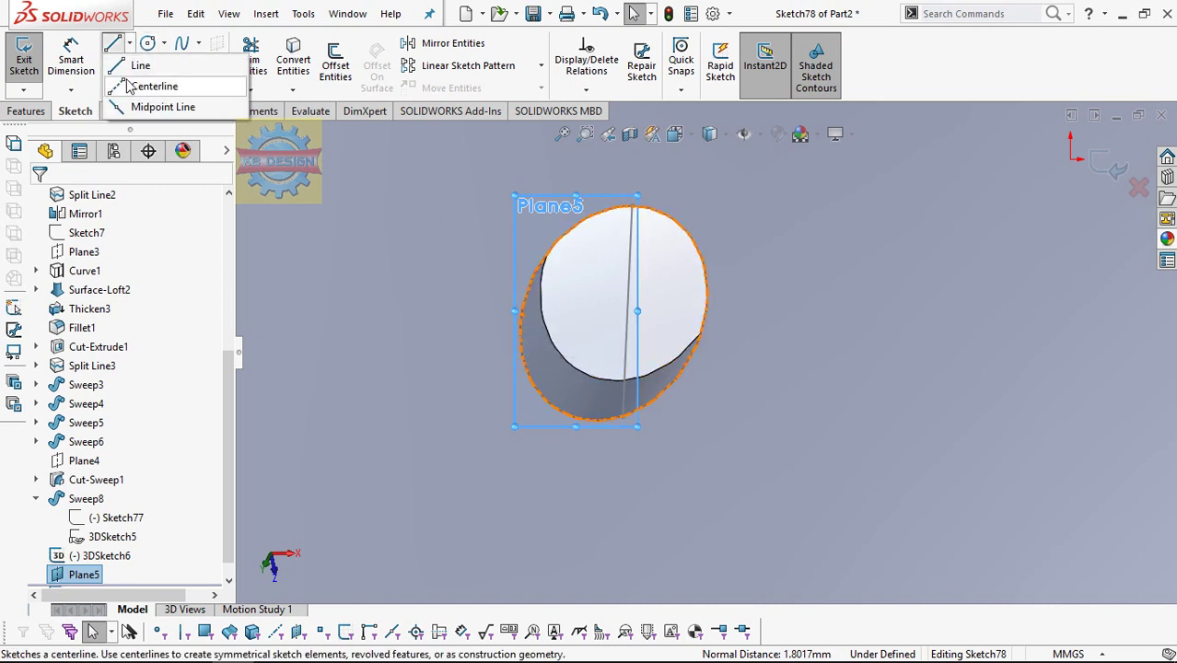
{"action": "left_click", "coordinate": [170, 86]}
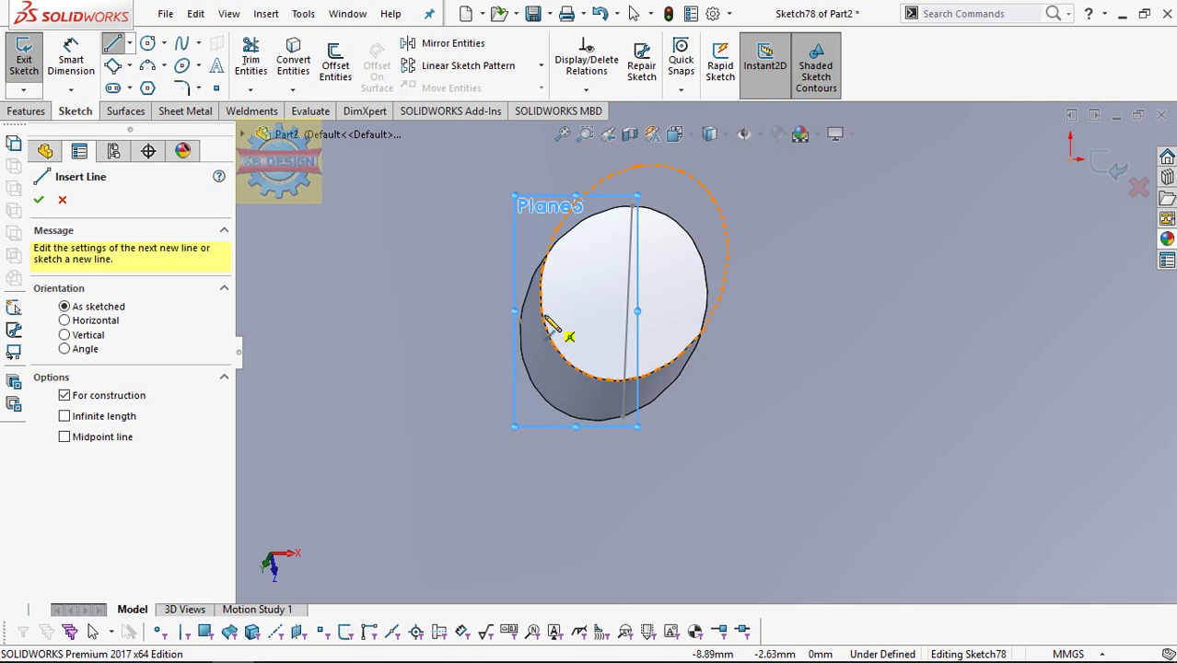
{"action": "key", "text": "Escape"}
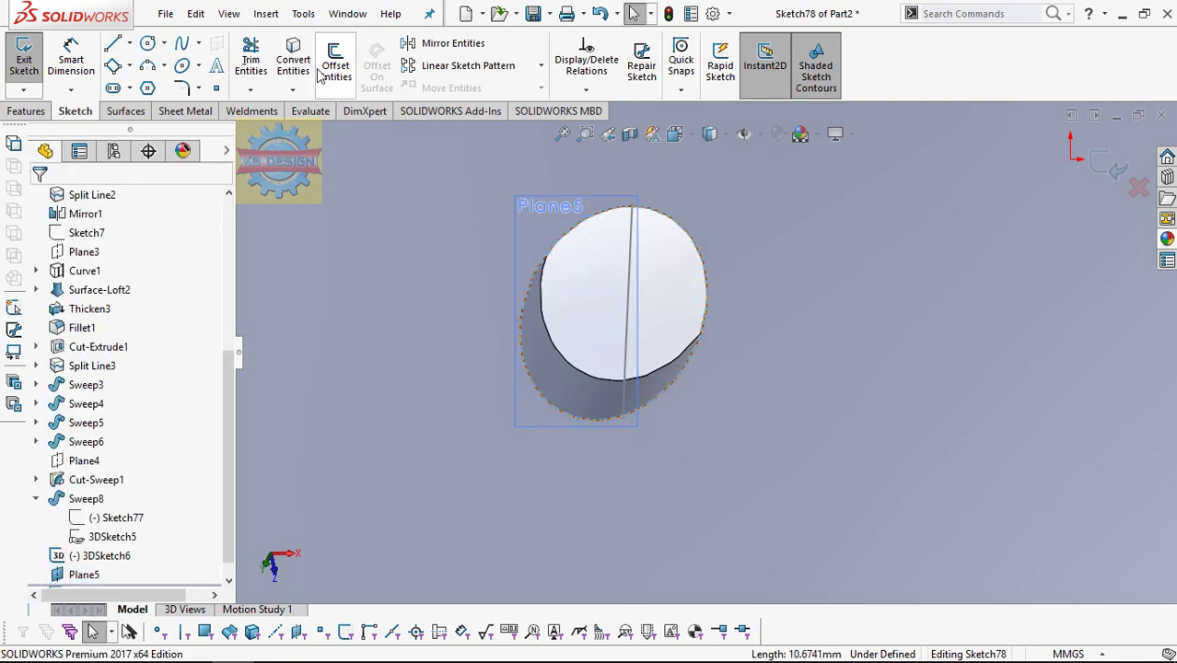
{"action": "left_click", "coordinate": [99, 555]}
{"action": "left_click", "coordinate": [108, 535]}
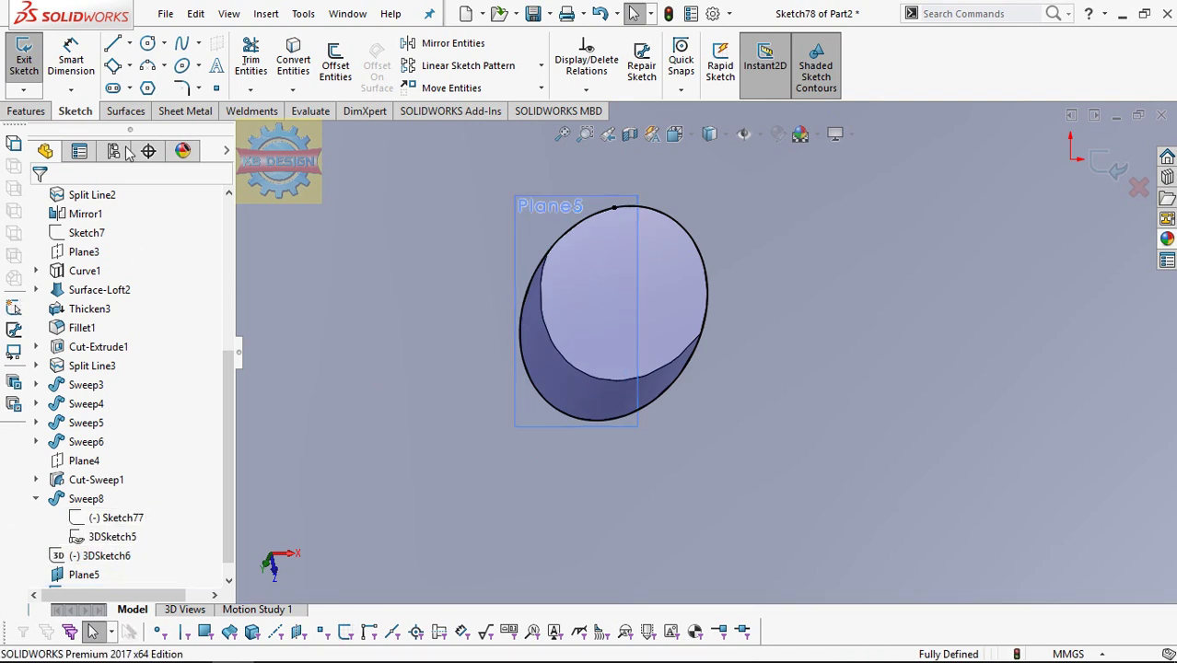
{"action": "left_click", "coordinate": [130, 44]}
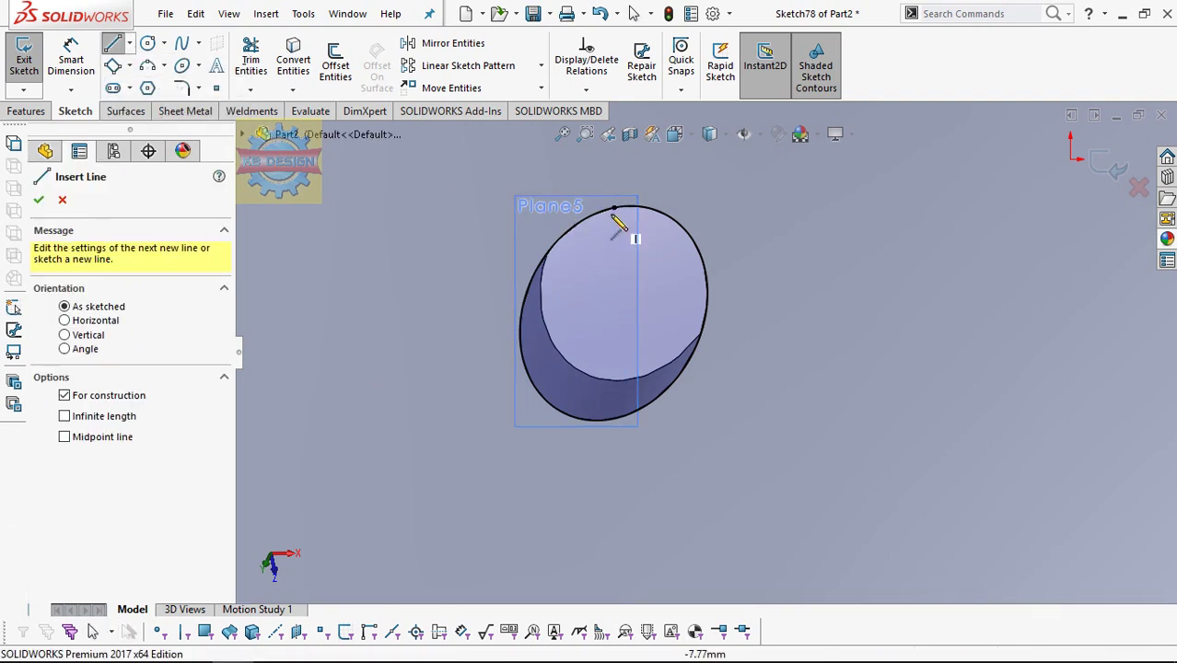
{"action": "left_click", "coordinate": [614, 208]}
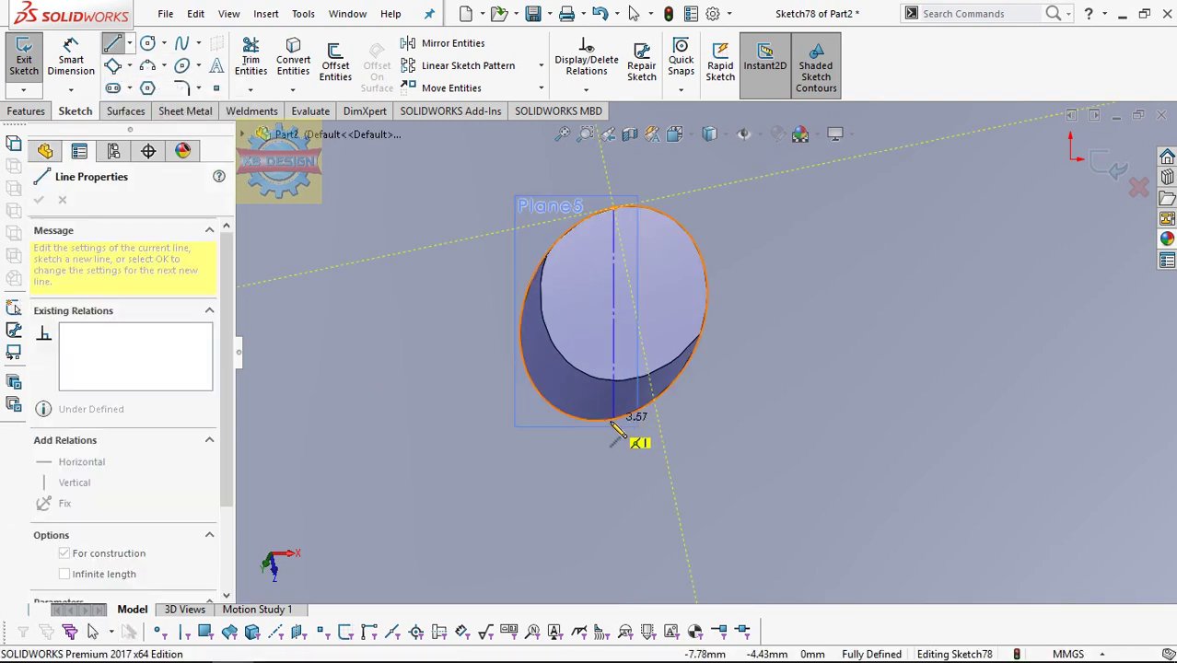
{"action": "left_click", "coordinate": [613, 420]}
{"action": "key", "text": "Escape"}
- Draw a Ø7 circle centred on the centreline midpoint
{"action": "left_click", "coordinate": [147, 43]}
{"action": "left_click", "coordinate": [613, 313]}
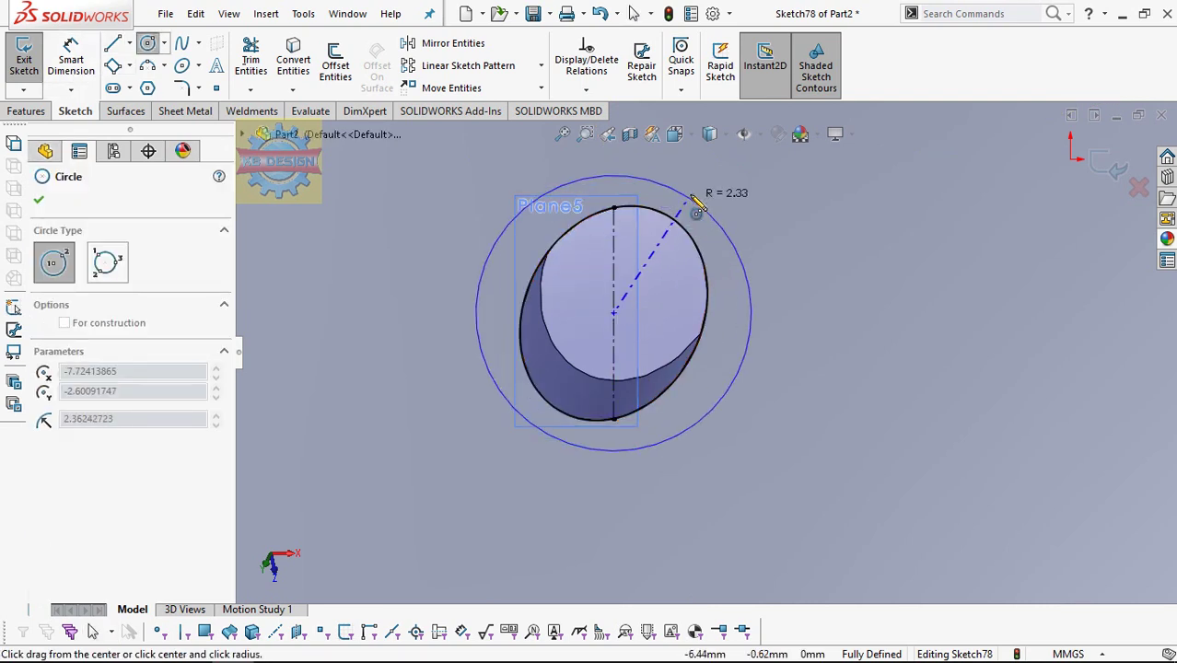
{"action": "left_click", "coordinate": [697, 204]}
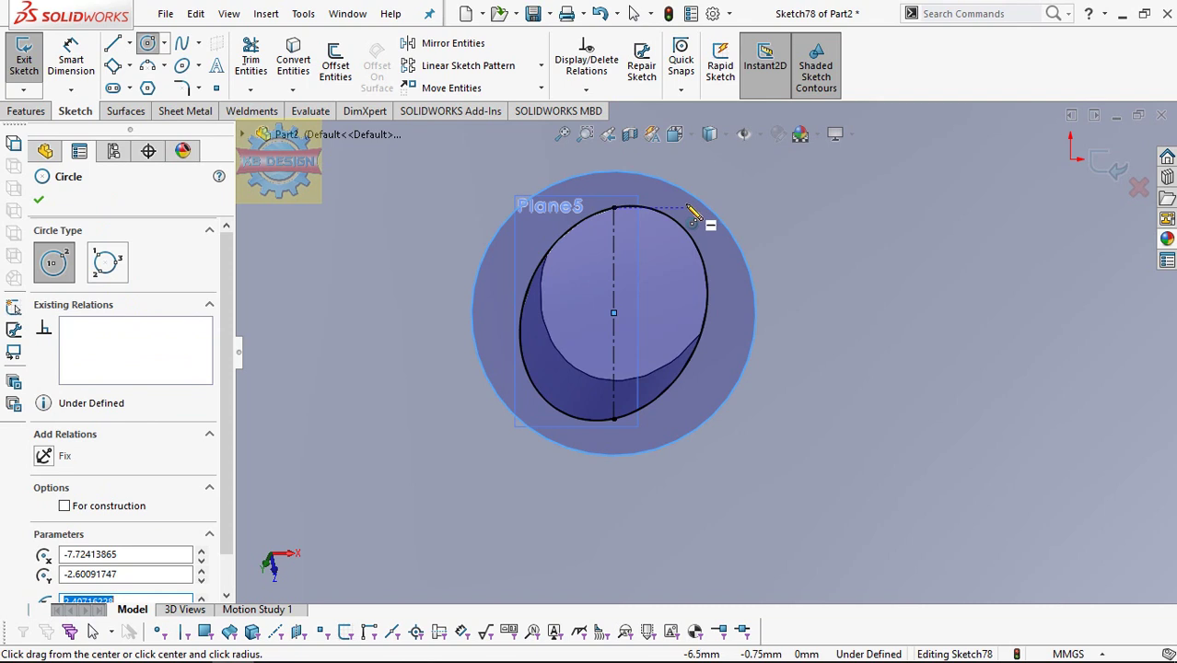
{"action": "left_click", "coordinate": [71, 57]}
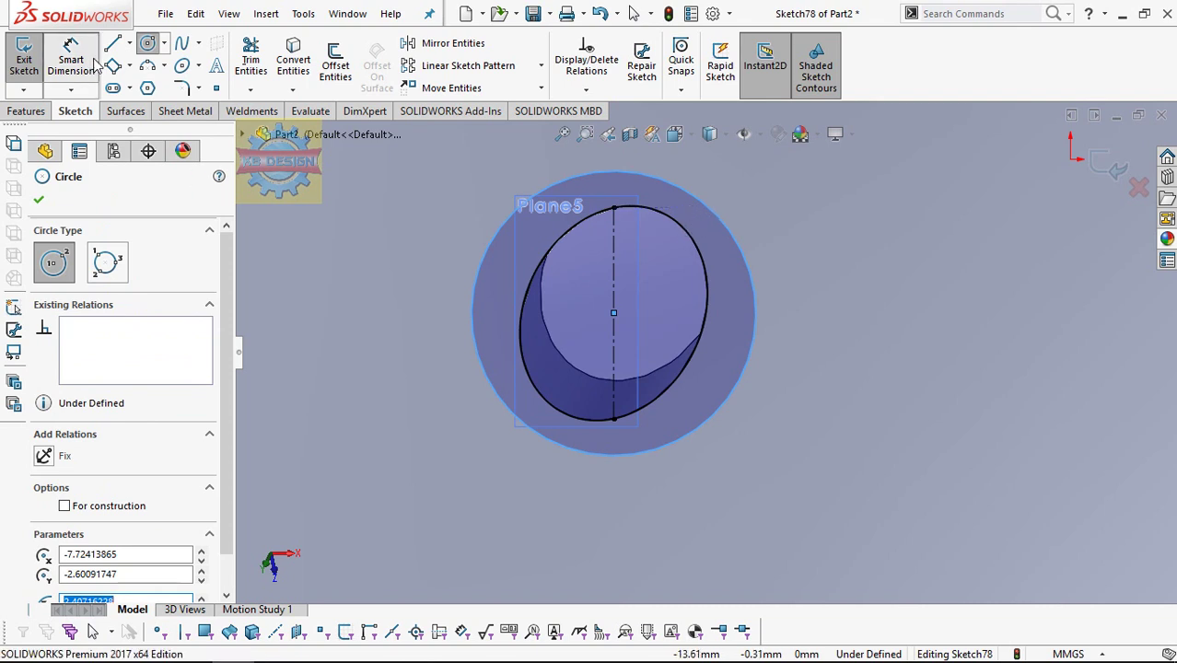
{"action": "left_click", "coordinate": [688, 194]}
{"action": "left_click", "coordinate": [822, 216]}
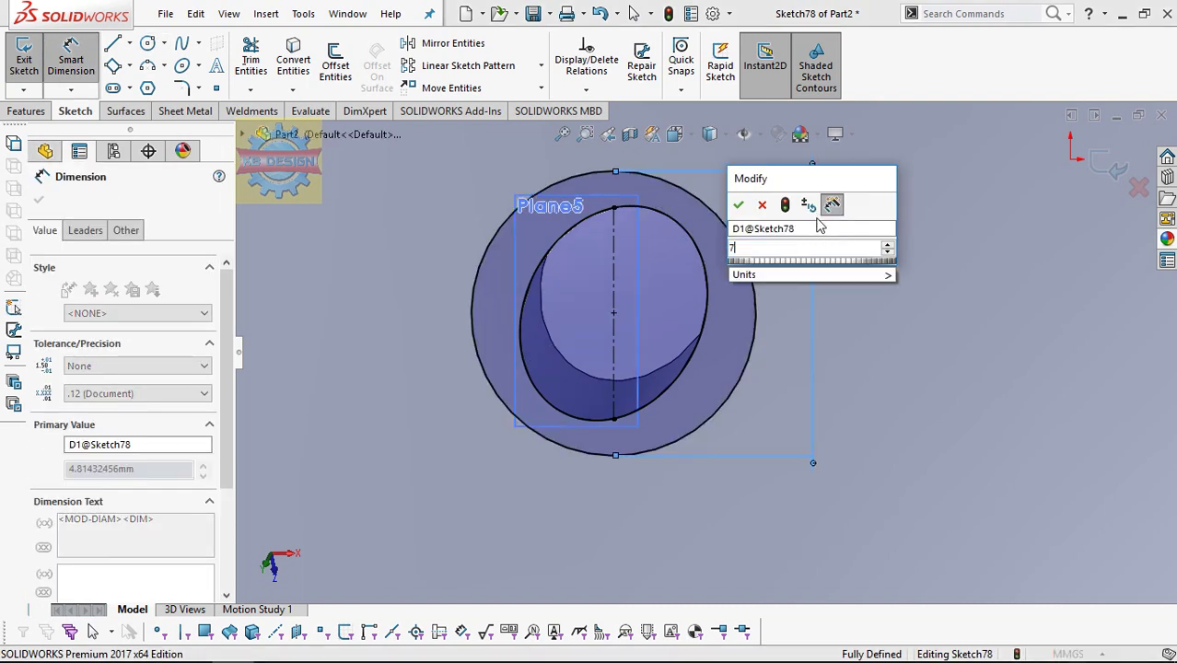
{"action": "type", "text": "7"}
{"action": "key", "text": "Return"}
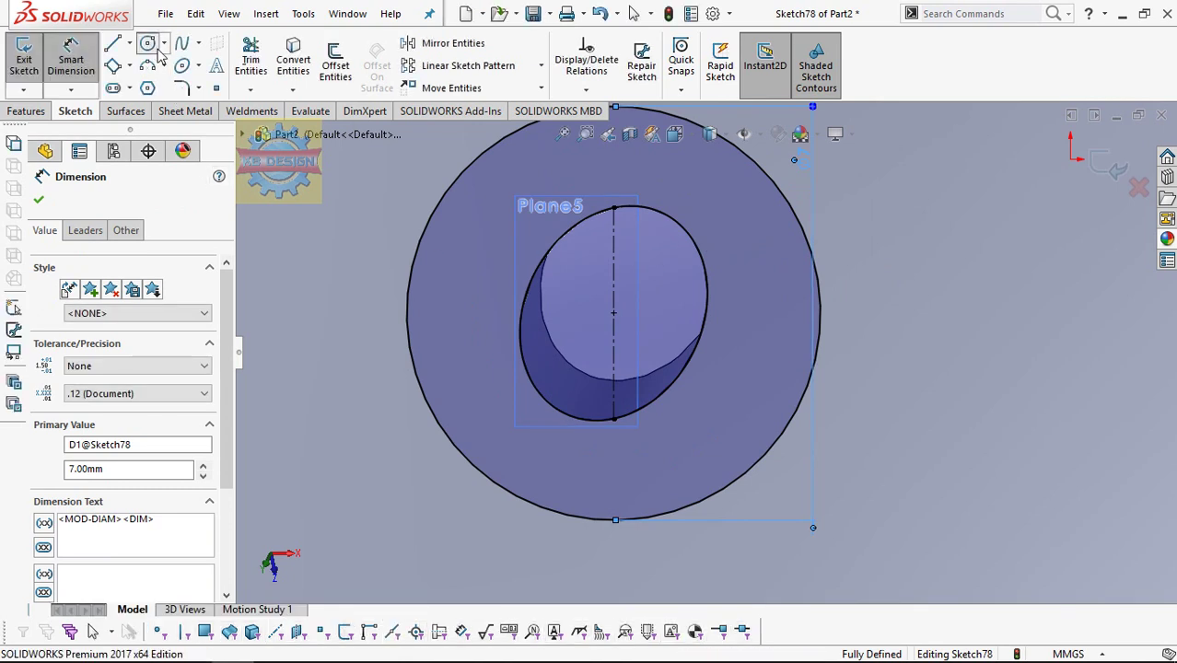
- Add a concentric Ø4 circle at the same centre
{"action": "left_click", "coordinate": [147, 44]}
{"action": "left_click", "coordinate": [613, 313]}
{"action": "left_click", "coordinate": [673, 188]}
{"action": "left_click", "coordinate": [71, 46]}
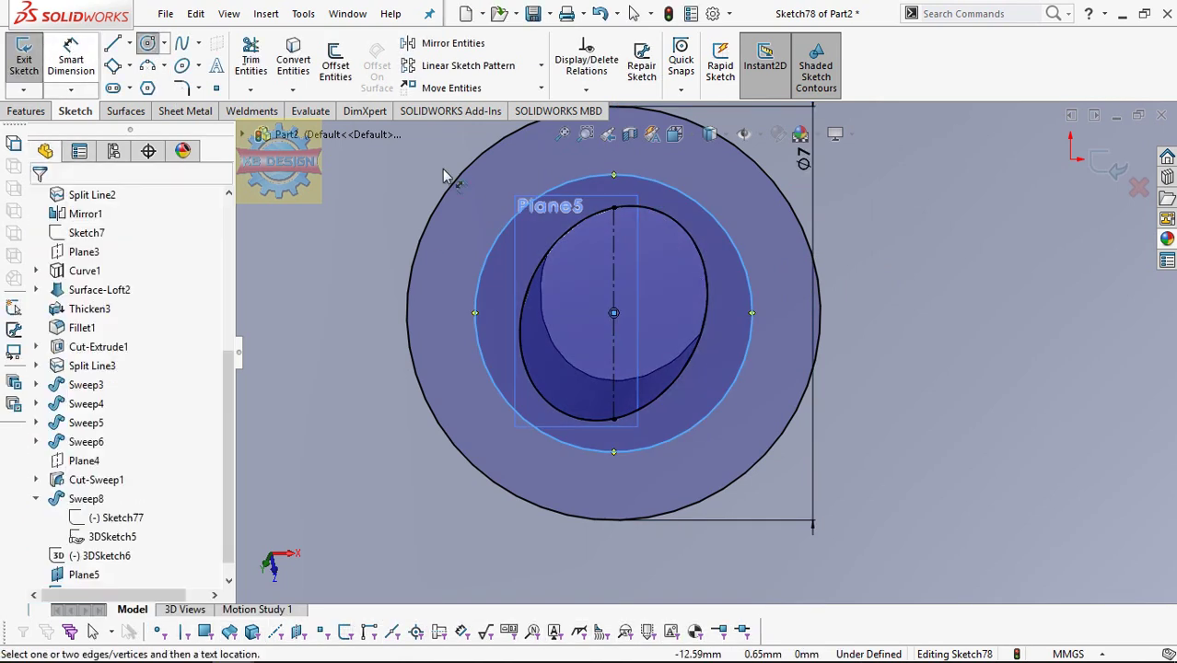
{"action": "left_click", "coordinate": [497, 248]}
{"action": "left_click", "coordinate": [327, 275]}
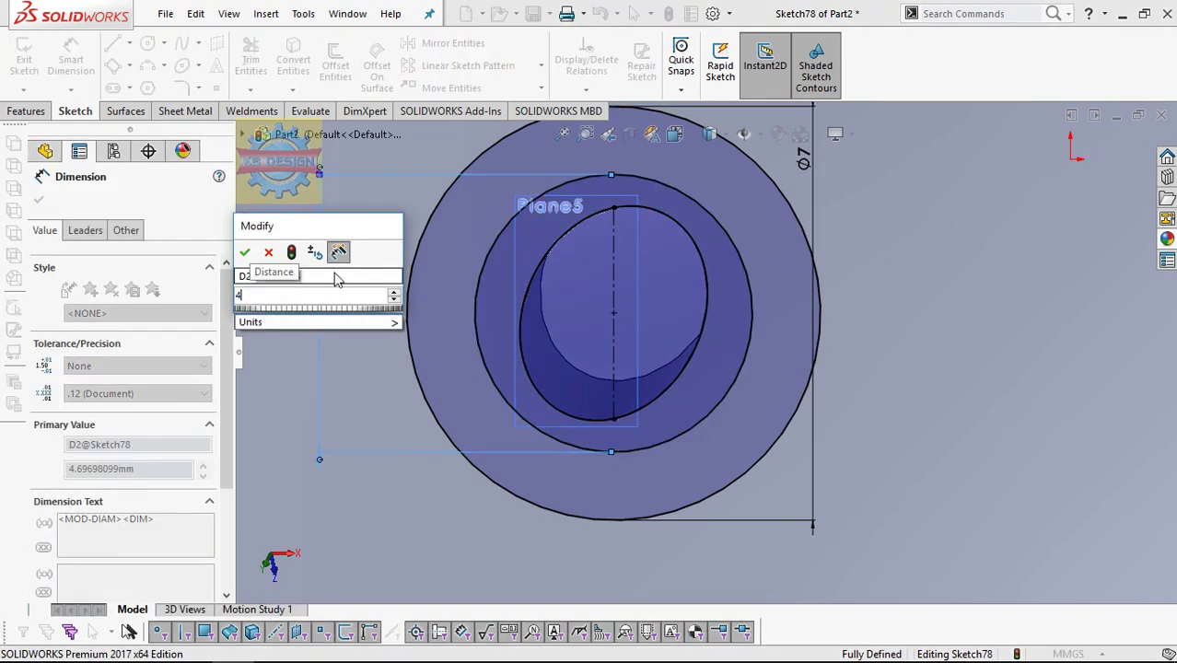
{"action": "type", "text": "4"}
{"action": "key", "text": "Return"}
{"action": "key", "text": "Escape"}
- Check the oval spline profile and orbit to view the circles in 3D
{"action": "left_click", "coordinate": [544, 267]}
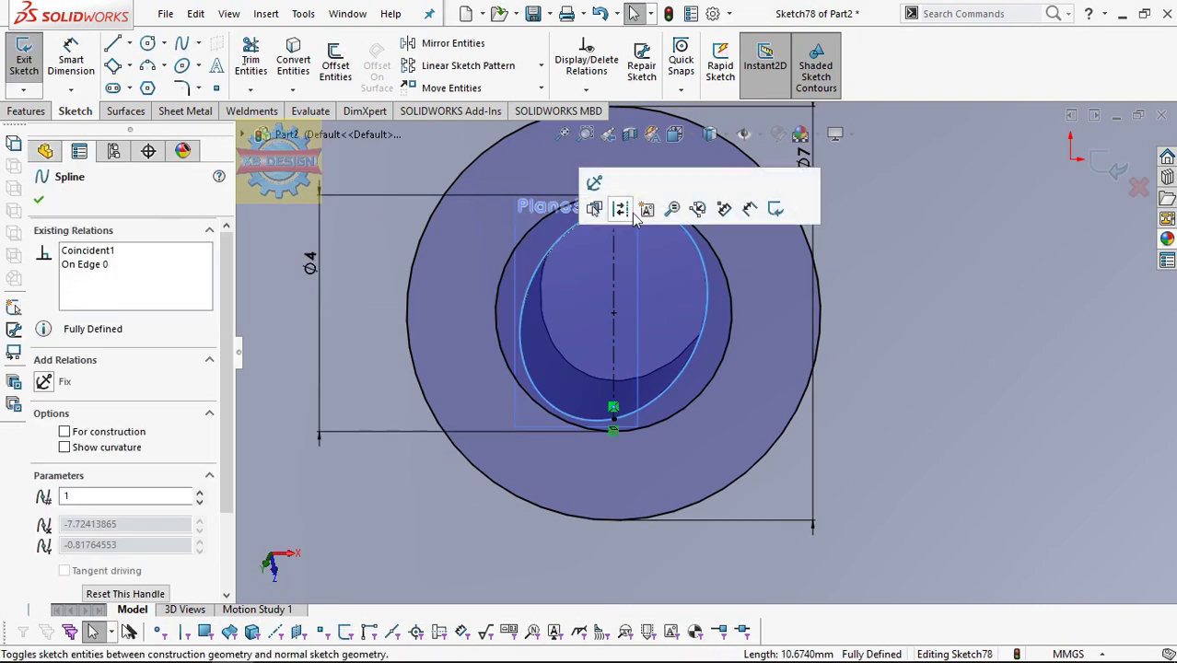
{"action": "key", "text": "Escape"}
{"action": "scroll", "coordinate": [507, 355], "scroll_direction": "up", "scroll_amount": 5}
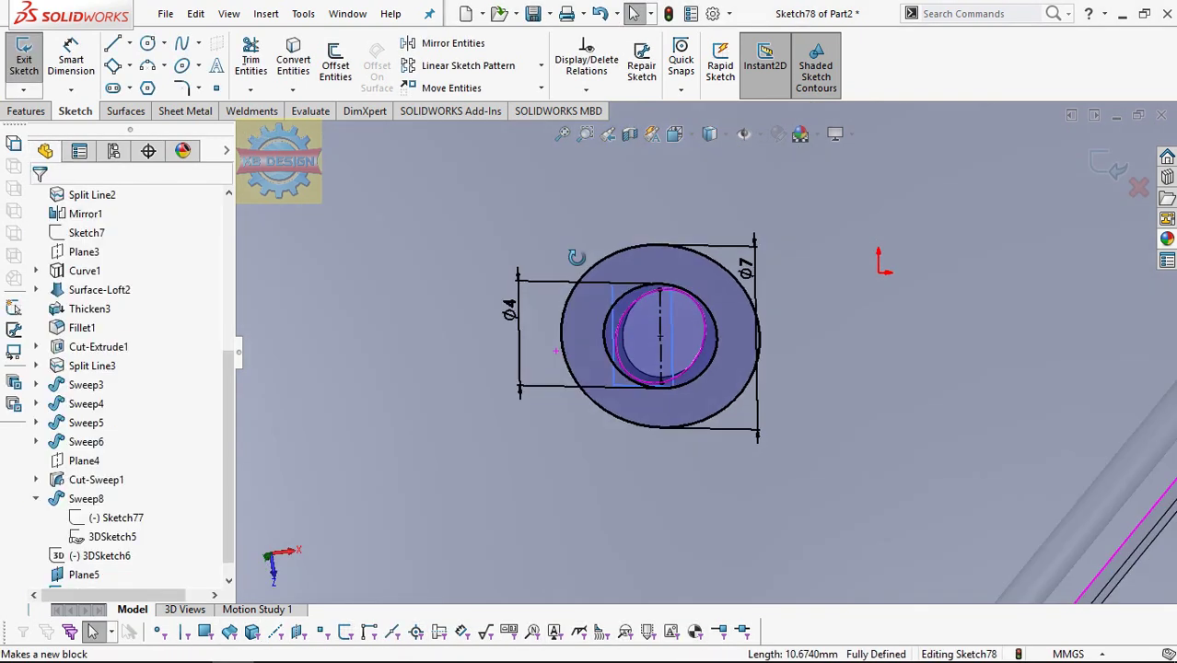
{"action": "middle_click_drag", "start_coordinate": [507, 354], "coordinate": [502, 240]}
{"action": "left_click", "coordinate": [28, 110]}
- Extrude the vent ring sketch 0.5 mm, with a second direction set to Up To Next
{"action": "left_click", "coordinate": [18, 81]}
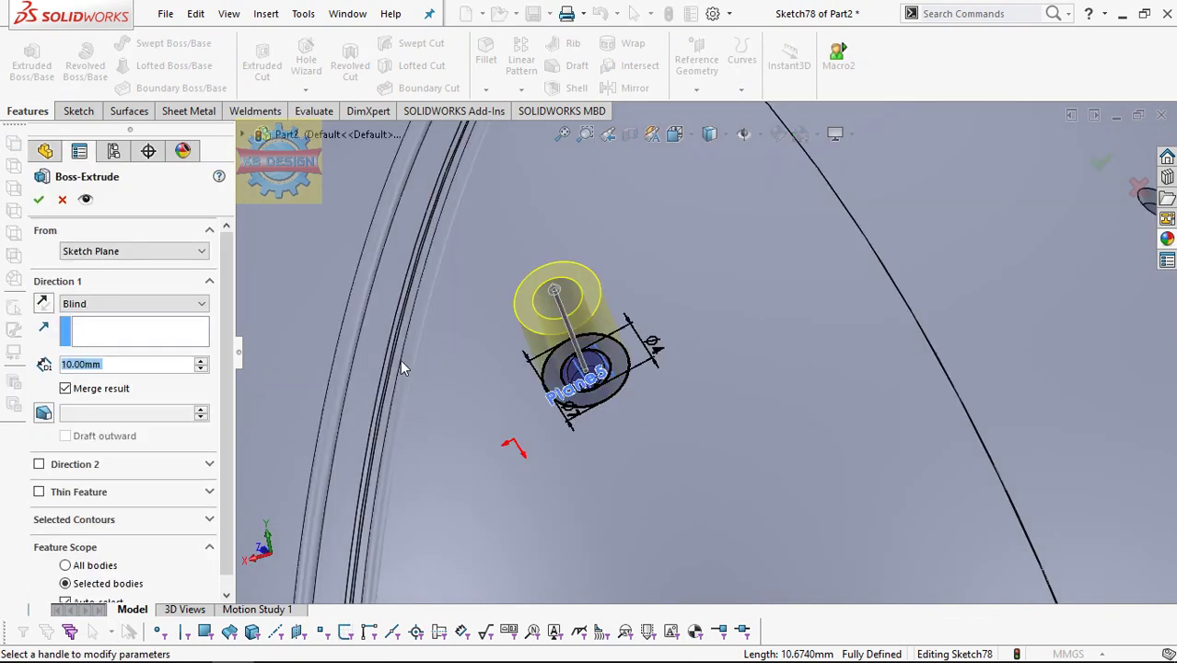
{"action": "type", "text": ".5"}
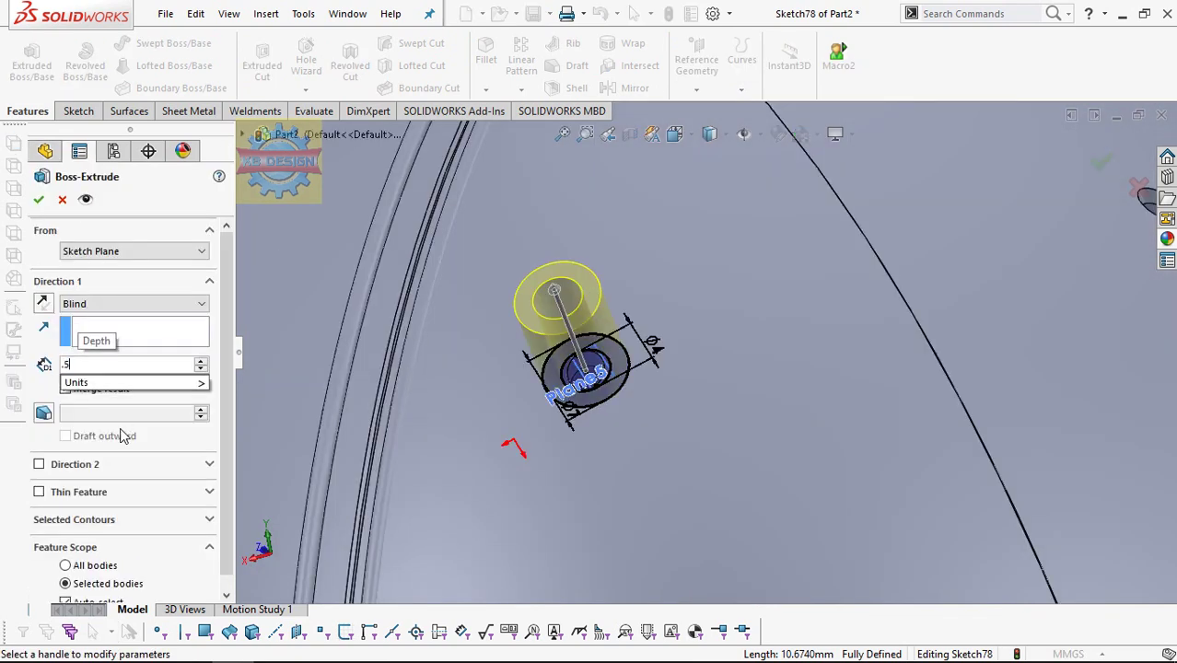
{"action": "key", "text": "Return"}
{"action": "left_click", "coordinate": [90, 465]}
{"action": "left_click", "coordinate": [115, 484]}
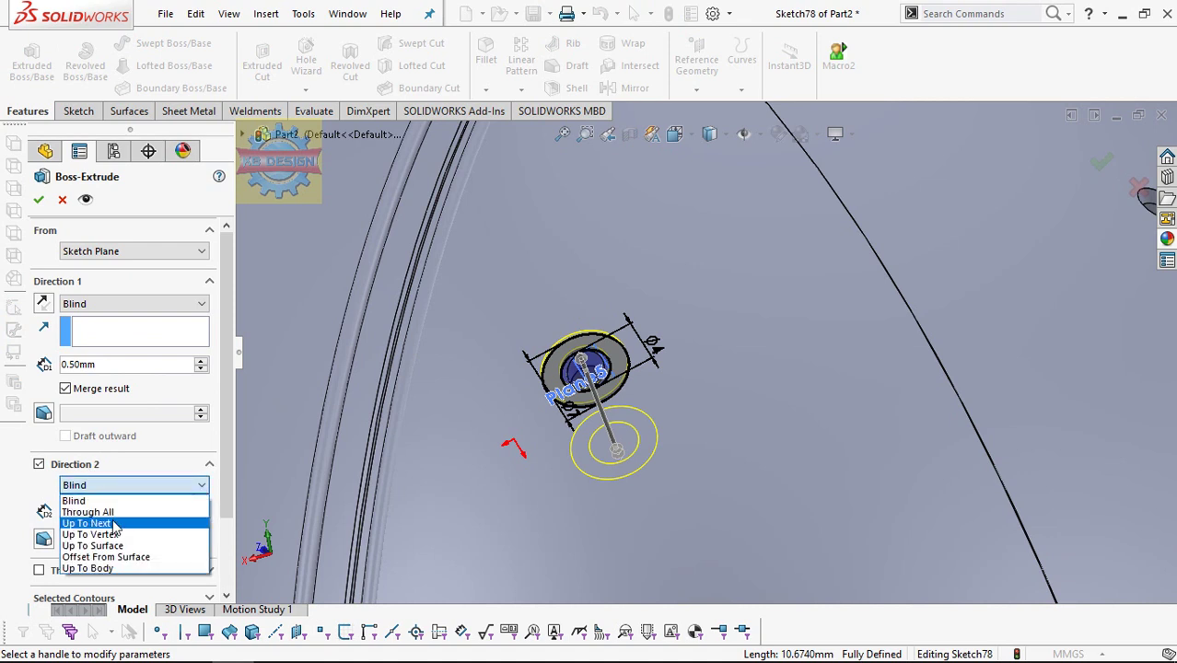
{"action": "left_click", "coordinate": [87, 523]}
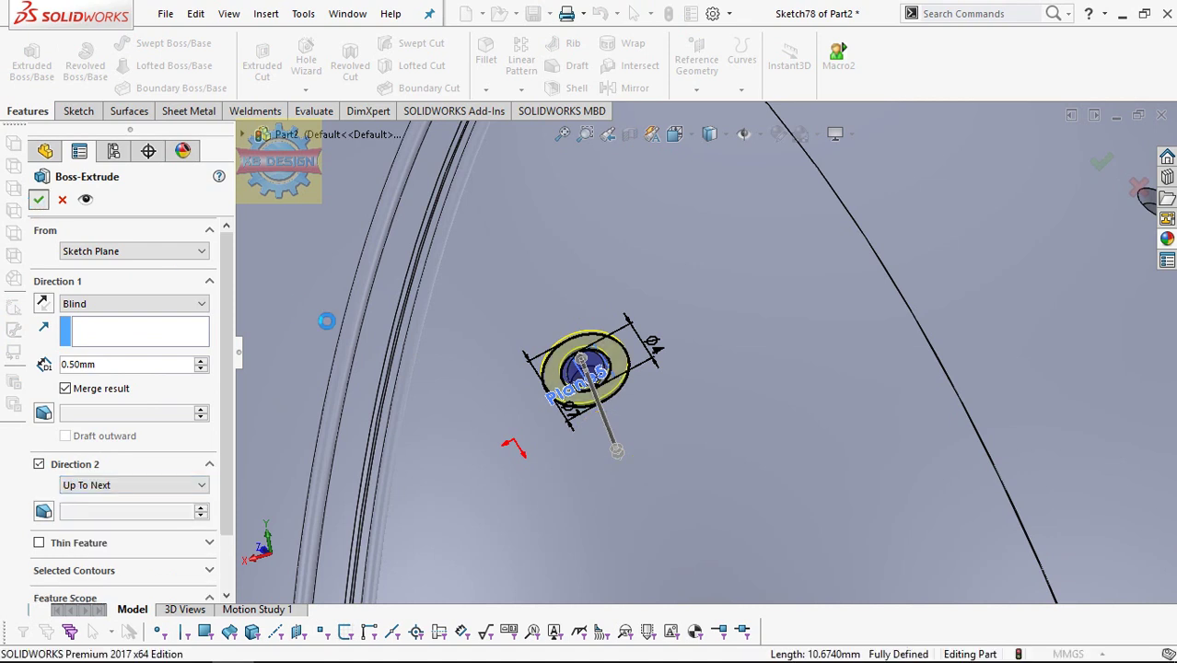
{"action": "key", "text": "Return"}
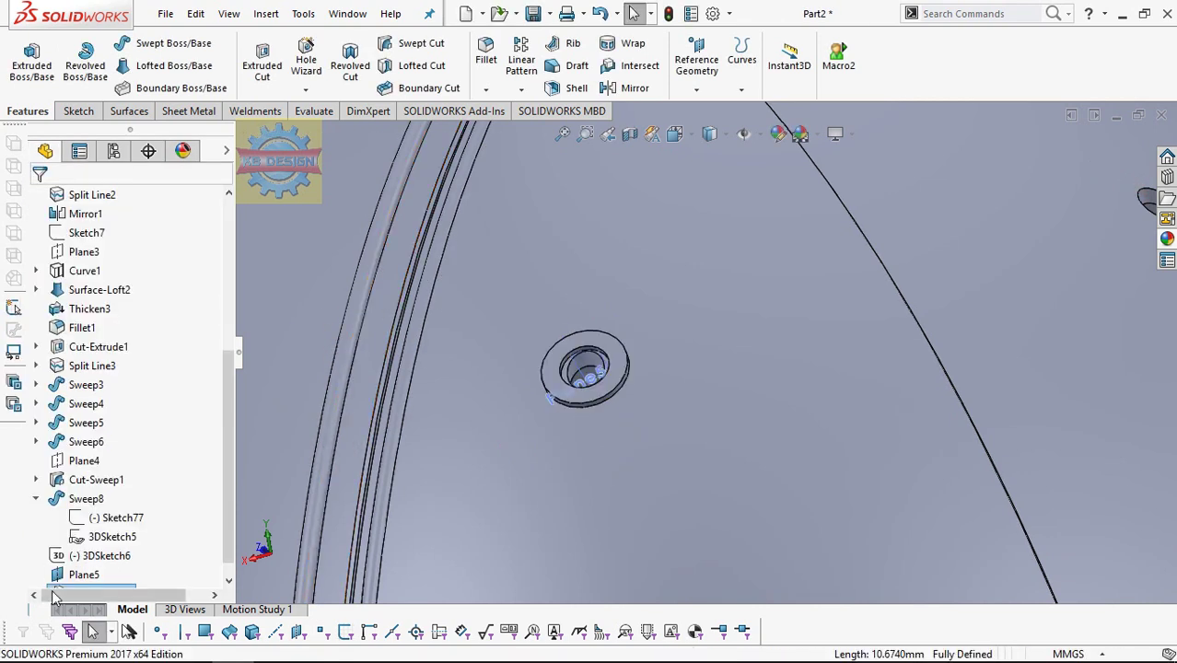
- Fillet the vent ring's hole edge with a 2 mm radius
{"action": "left_click", "coordinate": [269, 524]}
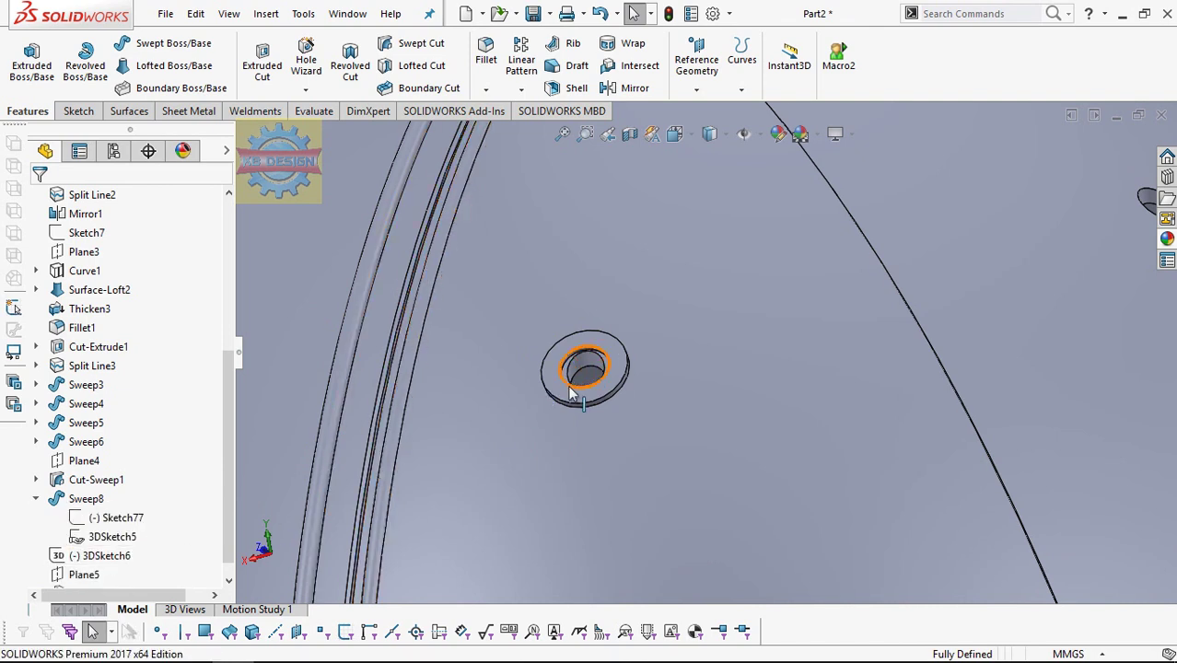
{"action": "scroll", "coordinate": [571, 373], "scroll_direction": "up", "scroll_amount": 5}
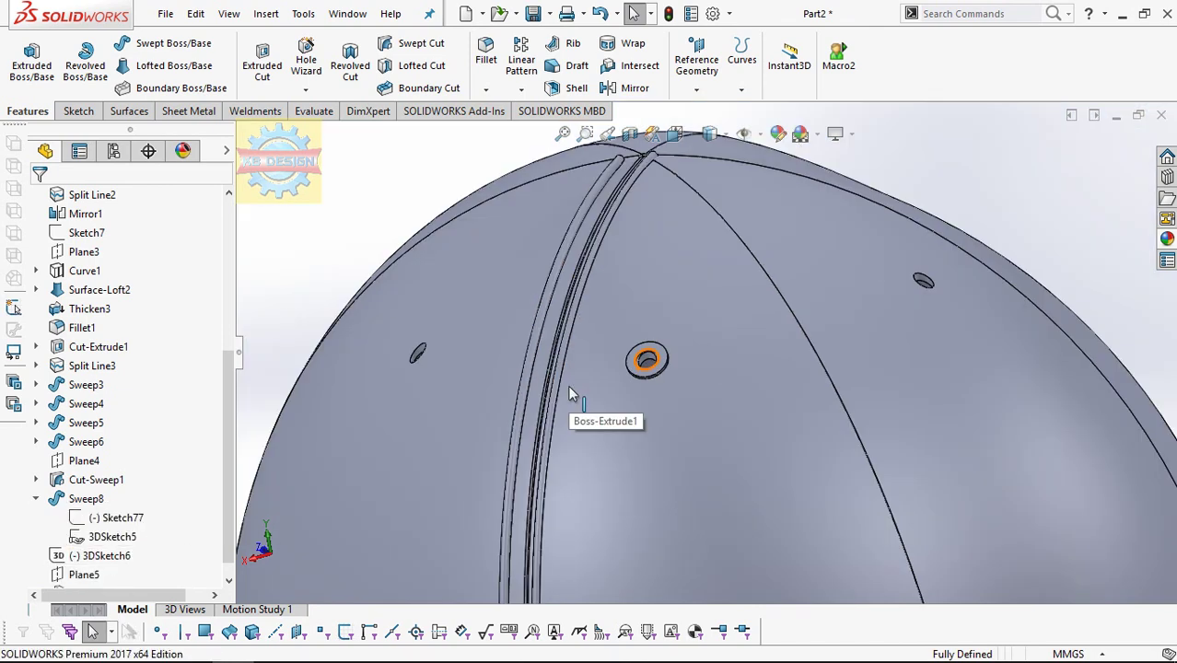
{"action": "left_click", "coordinate": [491, 97]}
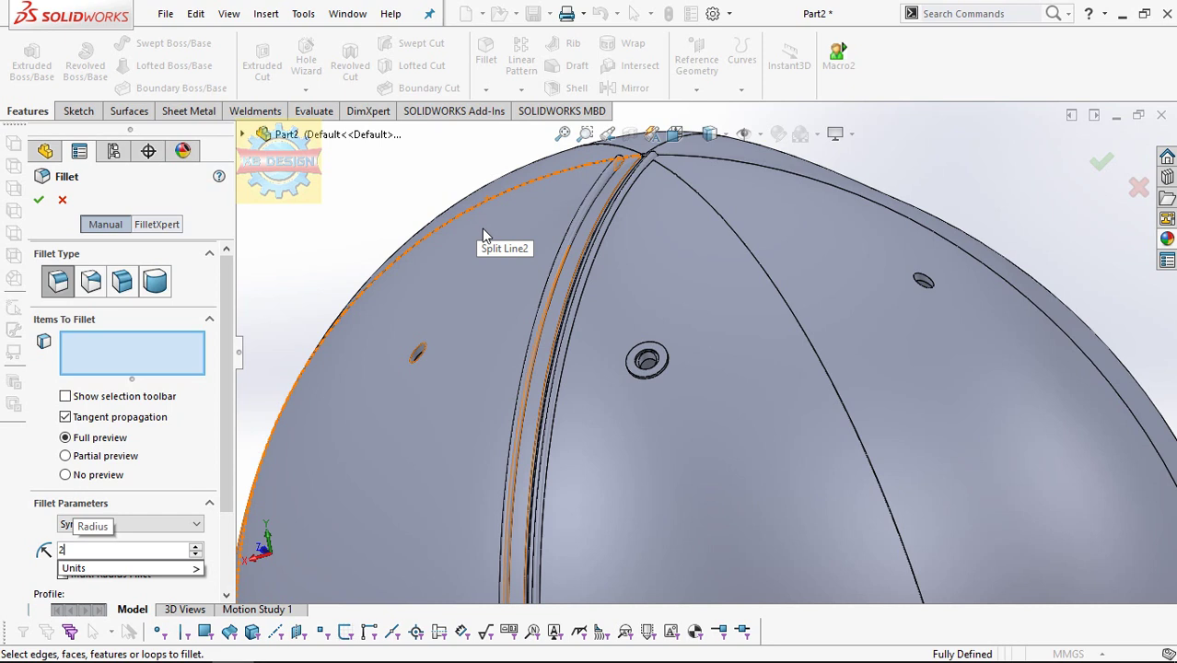
{"action": "left_click", "coordinate": [665, 361]}
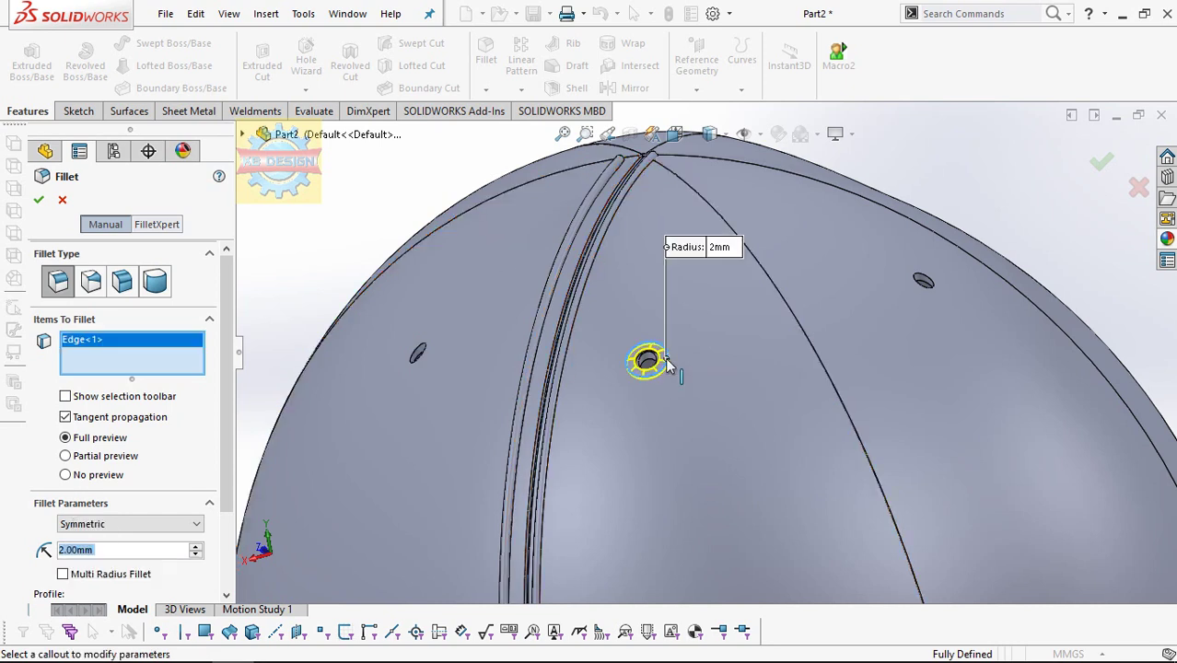
{"action": "key", "text": "Return"}
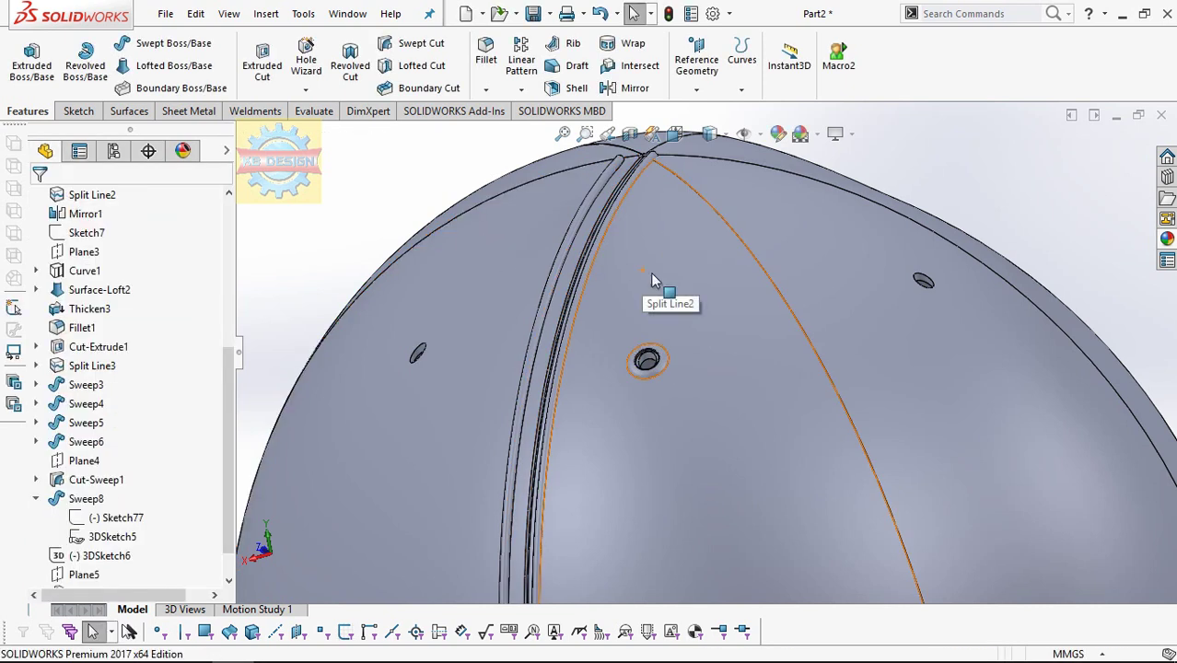
{"action": "scroll", "coordinate": [754, 293], "scroll_direction": "up", "scroll_amount": 3}
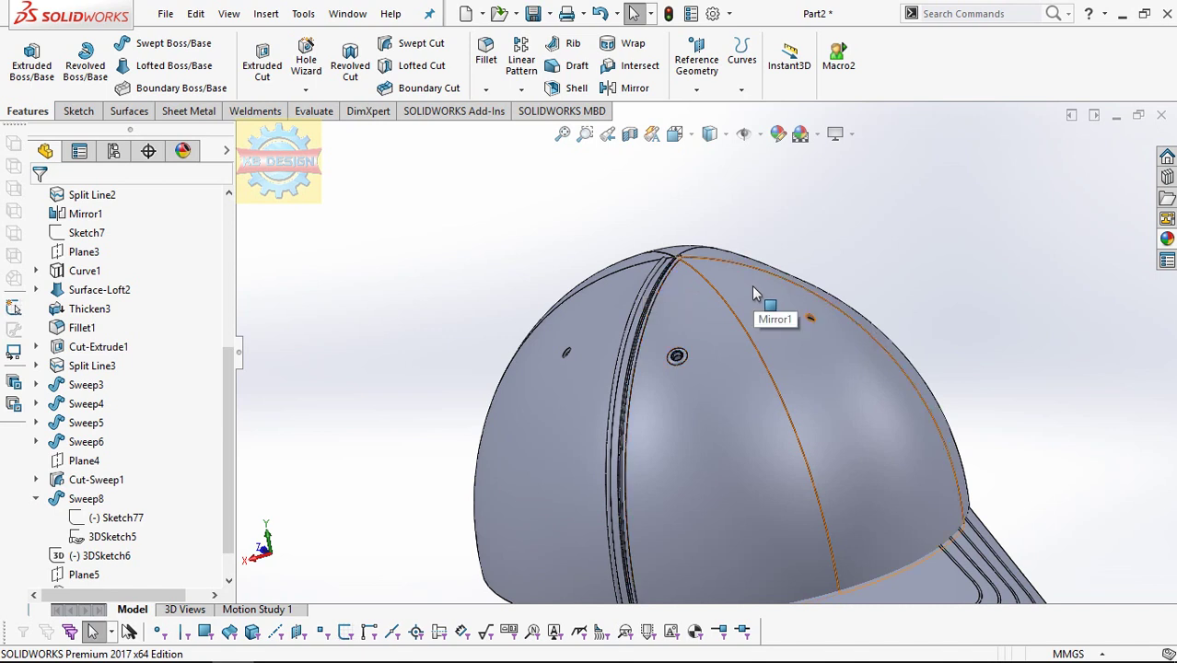
{"action": "scroll", "coordinate": [751, 288], "scroll_direction": "up", "scroll_amount": 3}
{"action": "middle_click_drag", "start_coordinate": [750, 289], "coordinate": [683, 268]}
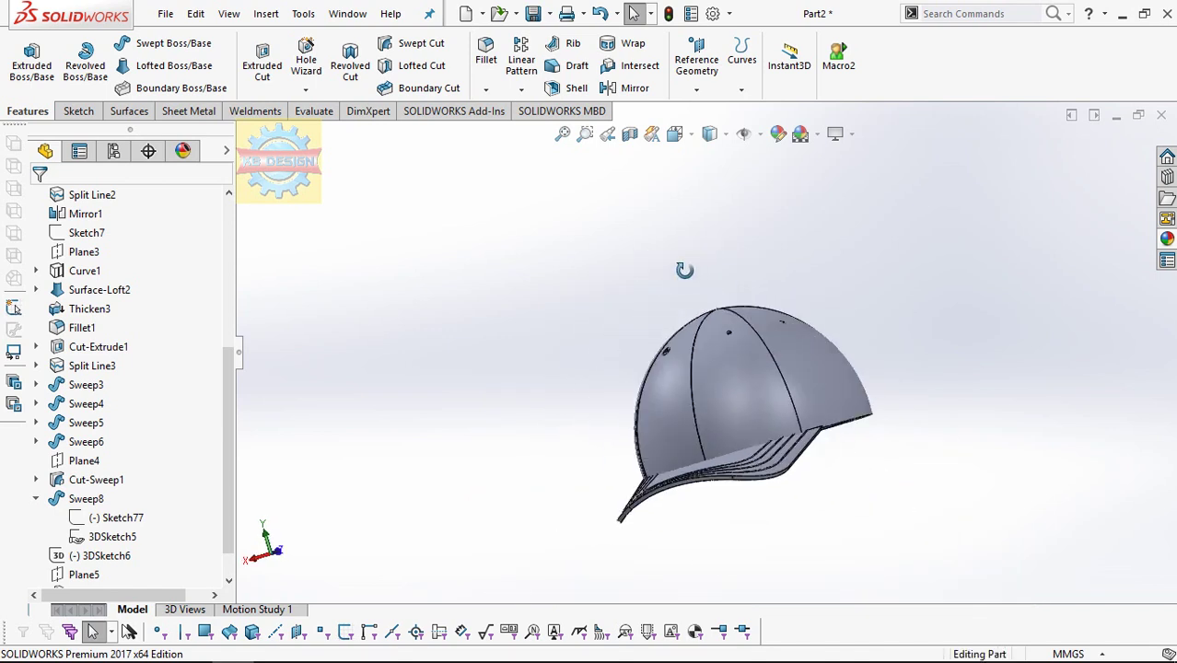
{"action": "scroll", "coordinate": [734, 313], "scroll_direction": "down", "scroll_amount": 3}
{"action": "scroll", "coordinate": [162, 285], "scroll_direction": "up", "scroll_amount": 5}
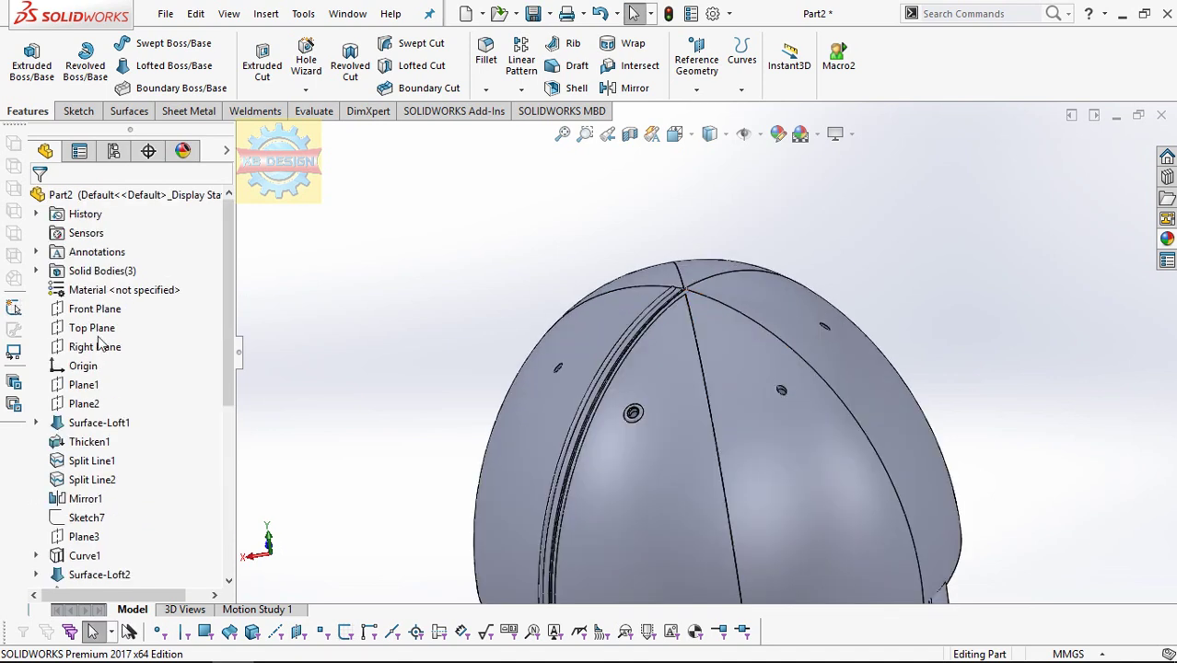
- Start a sketch on the Right Plane with a vertical centreline from the origin above the cap
{"action": "left_click", "coordinate": [92, 347]}
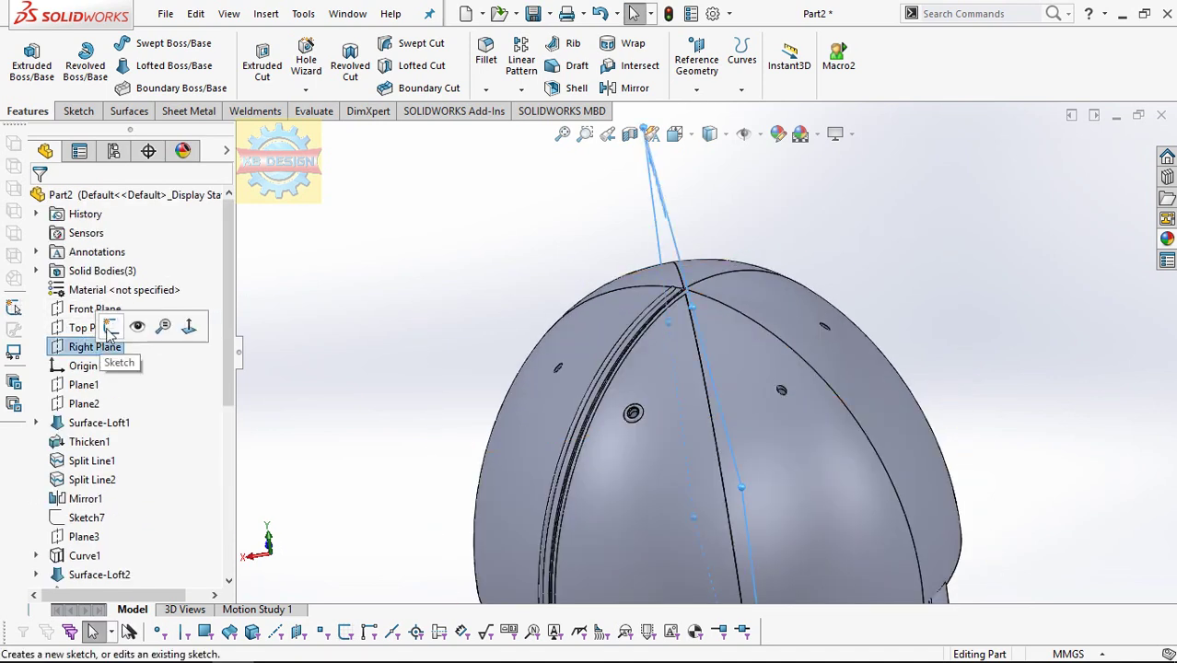
{"action": "left_click", "coordinate": [136, 324]}
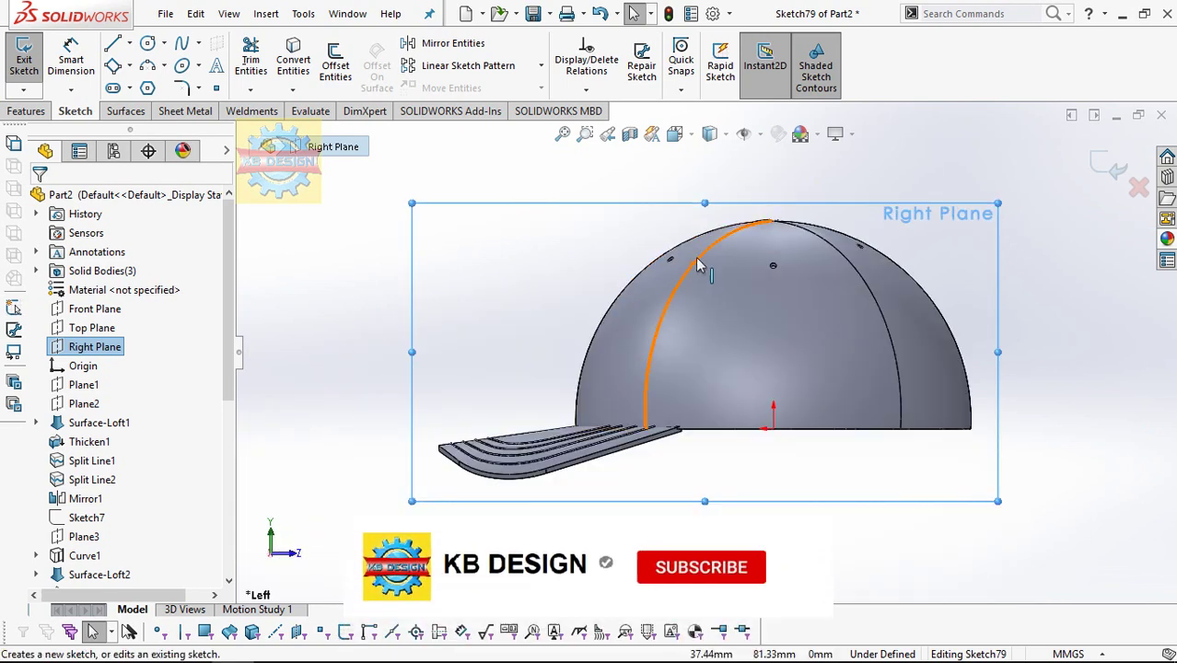
{"action": "left_click", "coordinate": [129, 43]}
{"action": "left_click", "coordinate": [134, 87]}
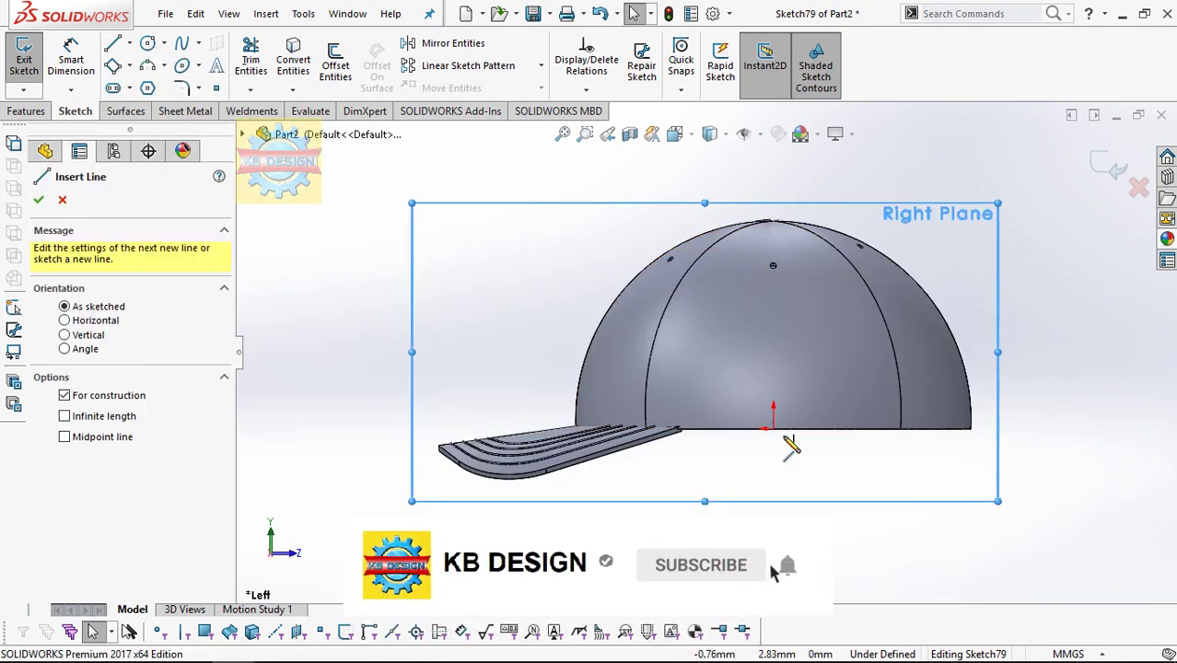
{"action": "left_click", "coordinate": [772, 427]}
{"action": "left_click", "coordinate": [772, 173]}
{"action": "scroll", "coordinate": [776, 250], "scroll_direction": "down", "scroll_amount": 5}
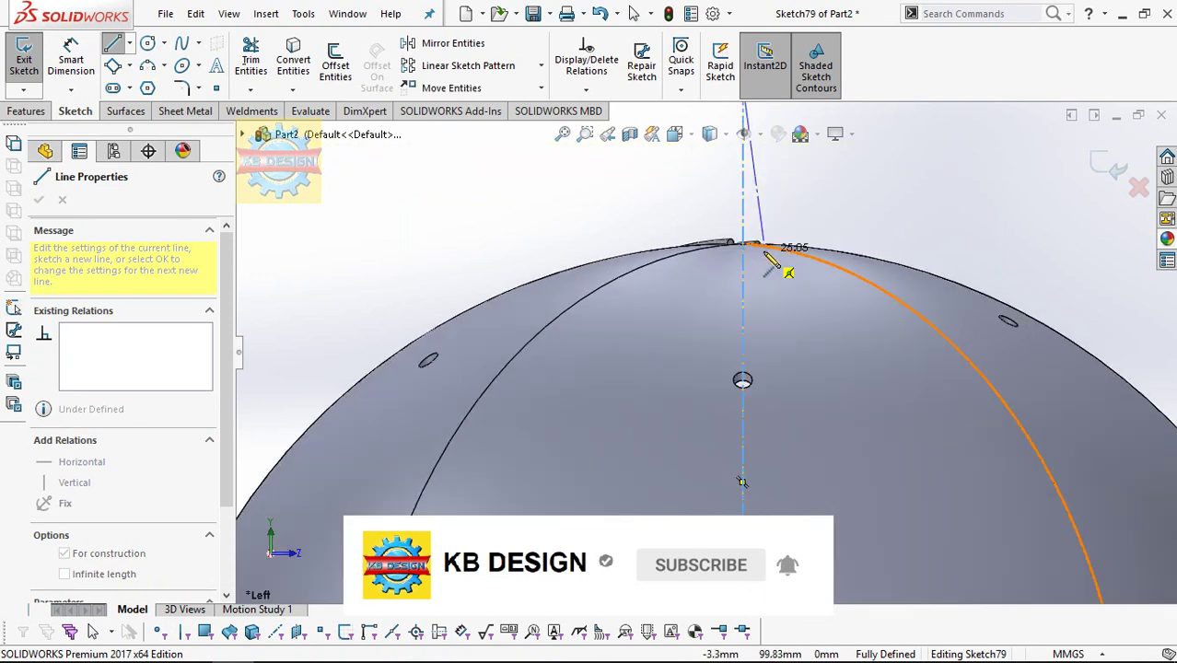
{"action": "key", "text": "Escape"}
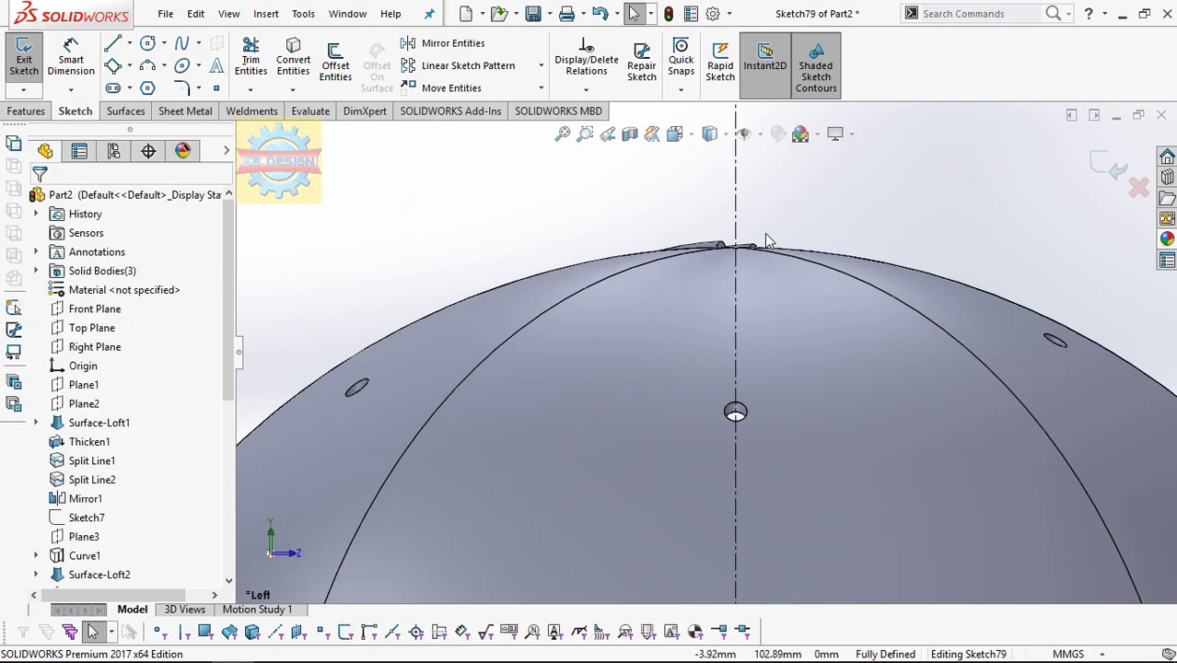
- Draw a short vertical line on the centreline at the cap's crown
{"action": "left_click", "coordinate": [113, 44]}
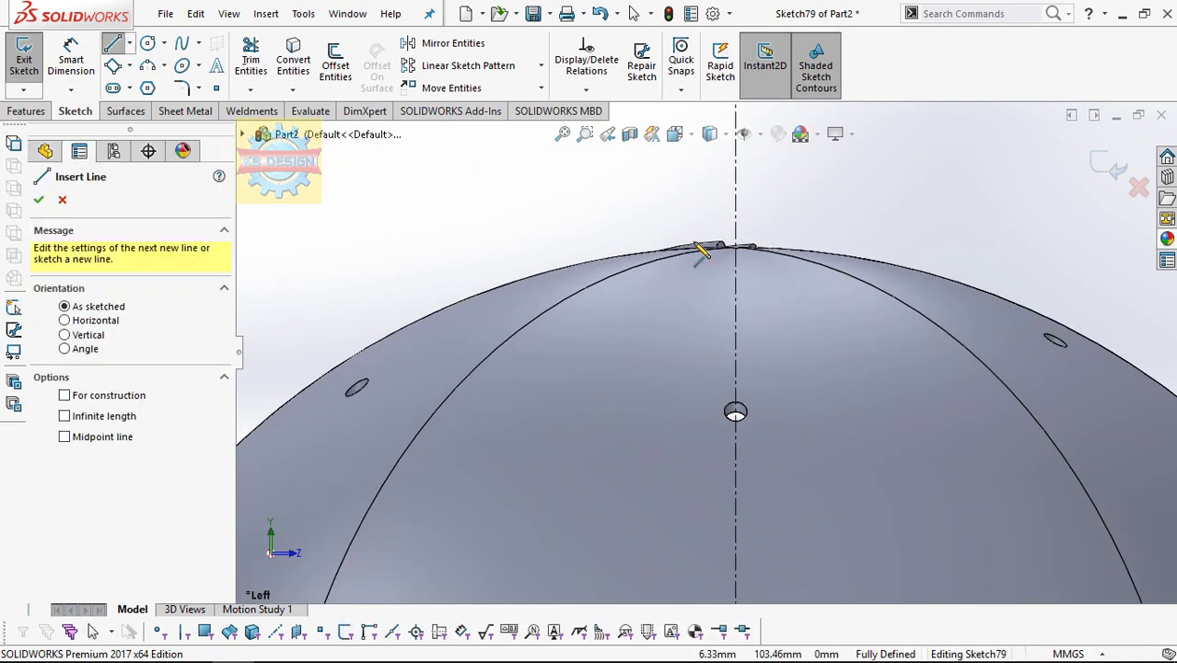
{"action": "left_click", "coordinate": [735, 272]}
{"action": "left_click", "coordinate": [736, 210]}
{"action": "key", "text": "Escape"}
{"action": "scroll", "coordinate": [742, 200], "scroll_direction": "down", "scroll_amount": 3}
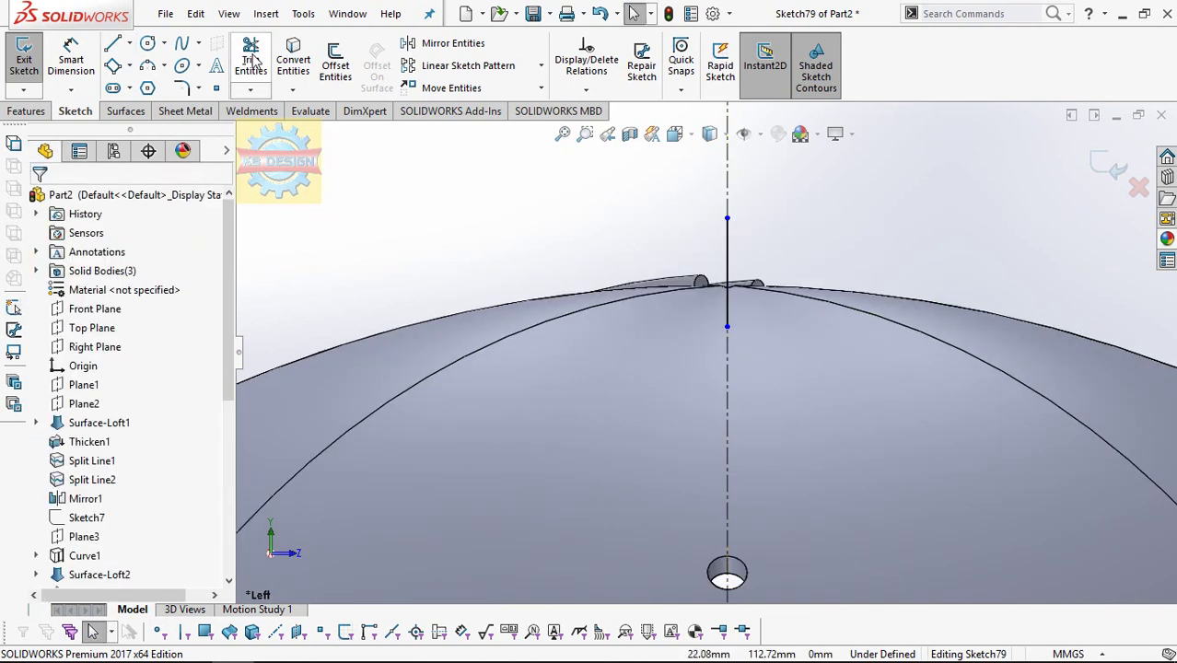
{"action": "left_click", "coordinate": [728, 327]}
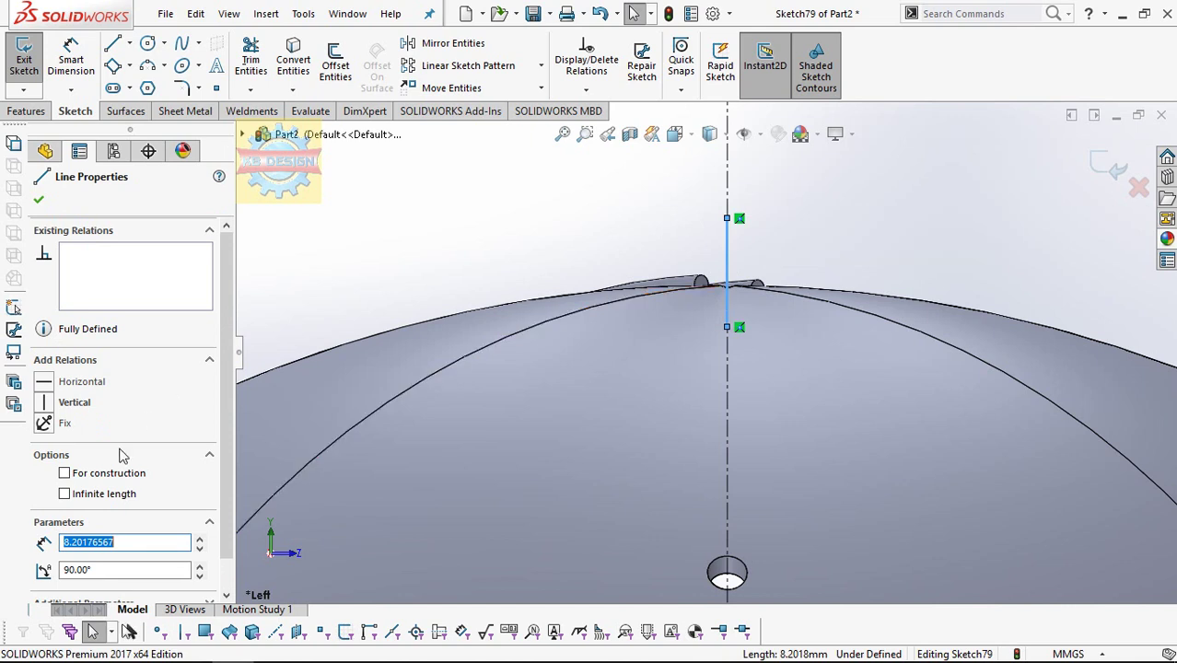
{"action": "key", "text": "Escape"}
- Dimension the short vertical line to 4.25 mm
{"action": "key", "text": "d"}
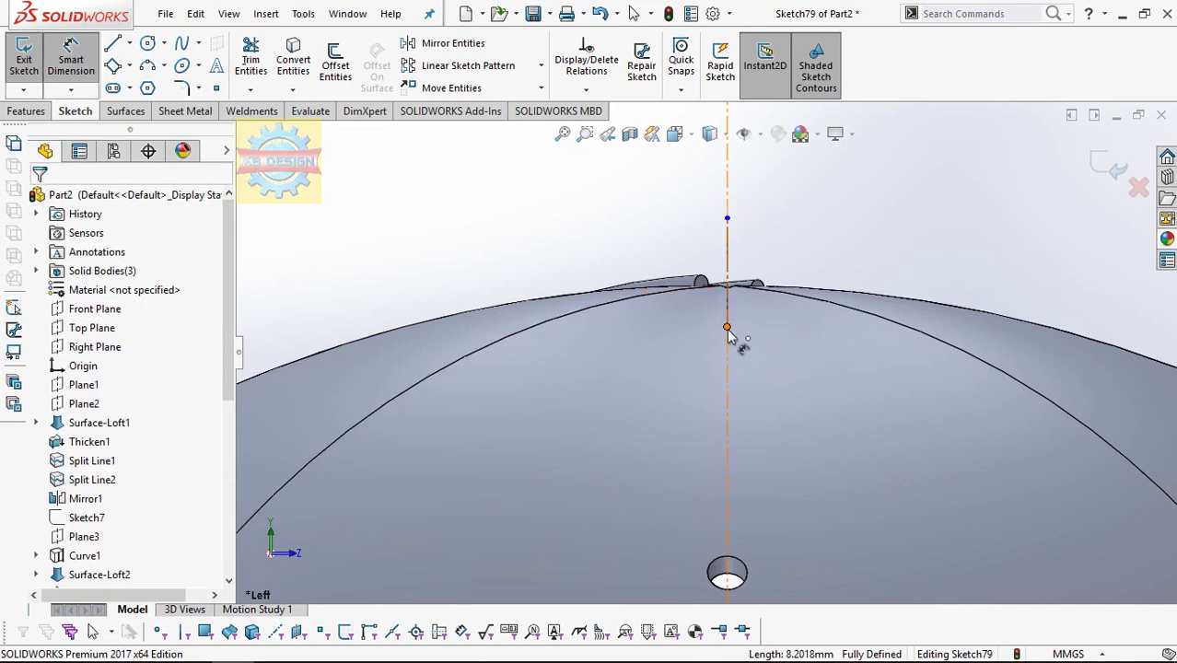
{"action": "left_click", "coordinate": [728, 328]}
{"action": "left_click", "coordinate": [727, 235]}
{"action": "left_click", "coordinate": [727, 218]}
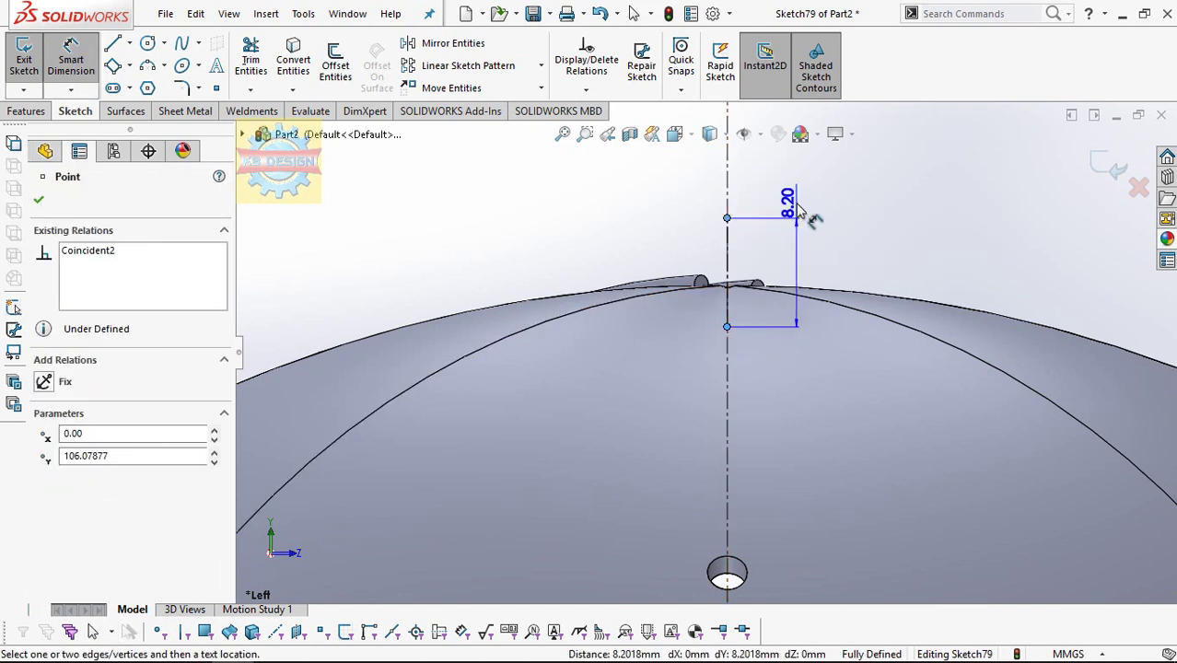
{"action": "left_click", "coordinate": [799, 211]}
{"action": "type", "text": "4.2"}
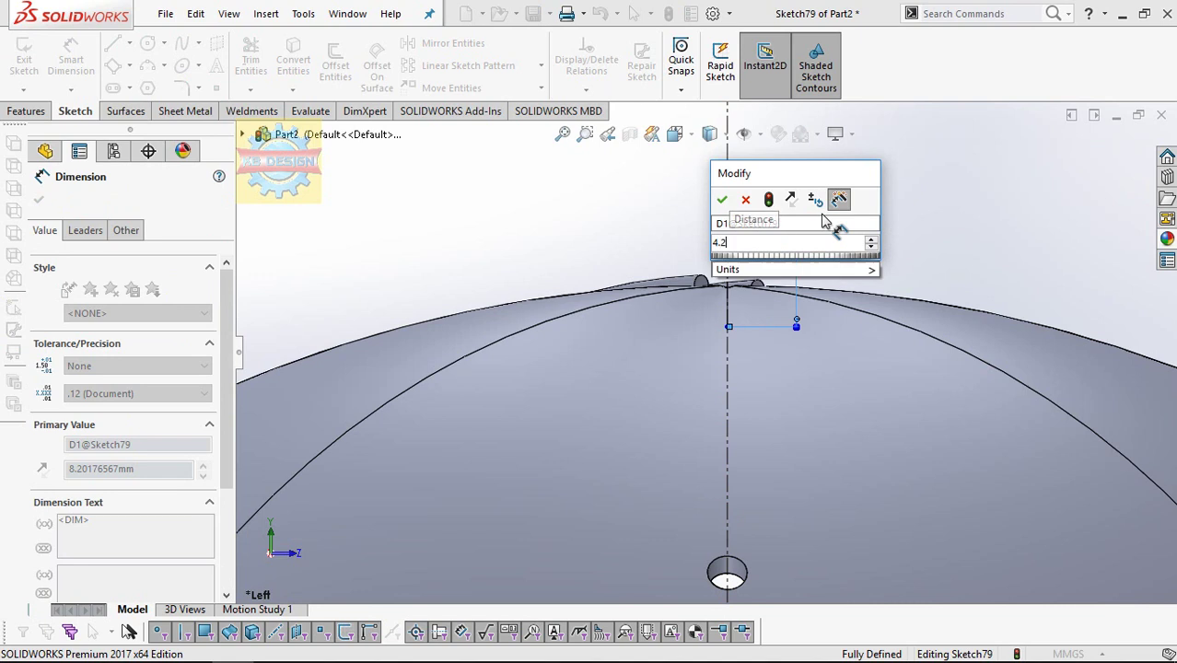
{"action": "key", "text": "Return"}
{"action": "key", "text": "Escape"}
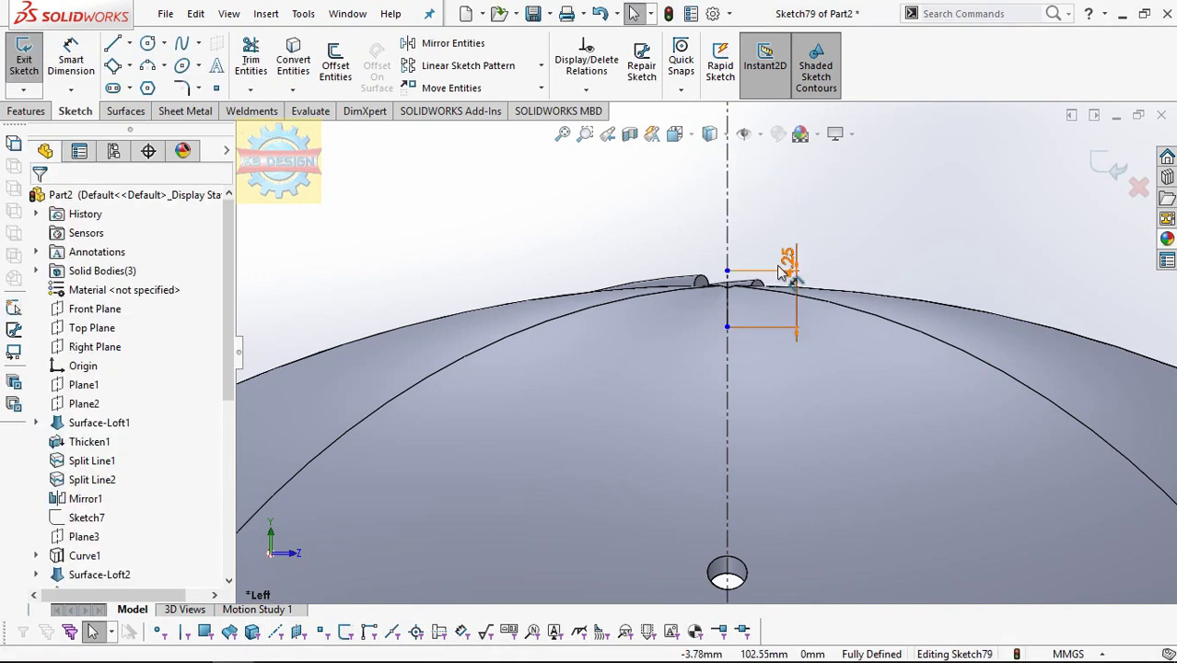
{"action": "scroll", "coordinate": [788, 255], "scroll_direction": "down", "scroll_amount": 2}
- Draw a spline between the line's ends, bulging left, with a horizontal top tangent
{"action": "left_click", "coordinate": [182, 44]}
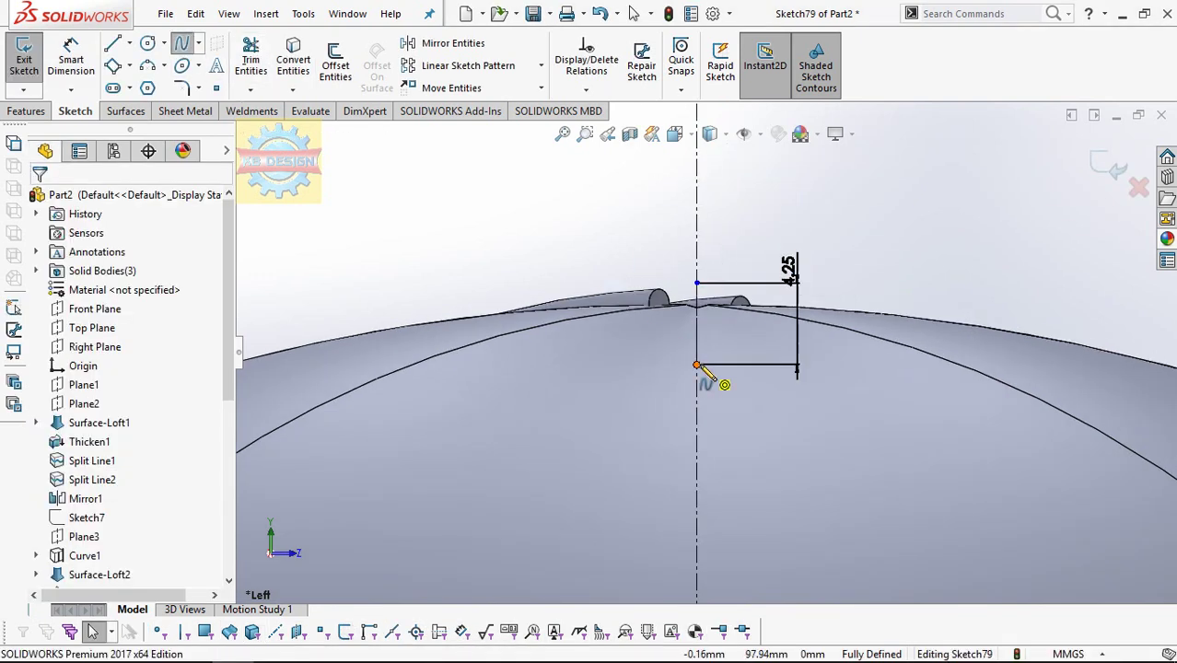
{"action": "left_click", "coordinate": [697, 365]}
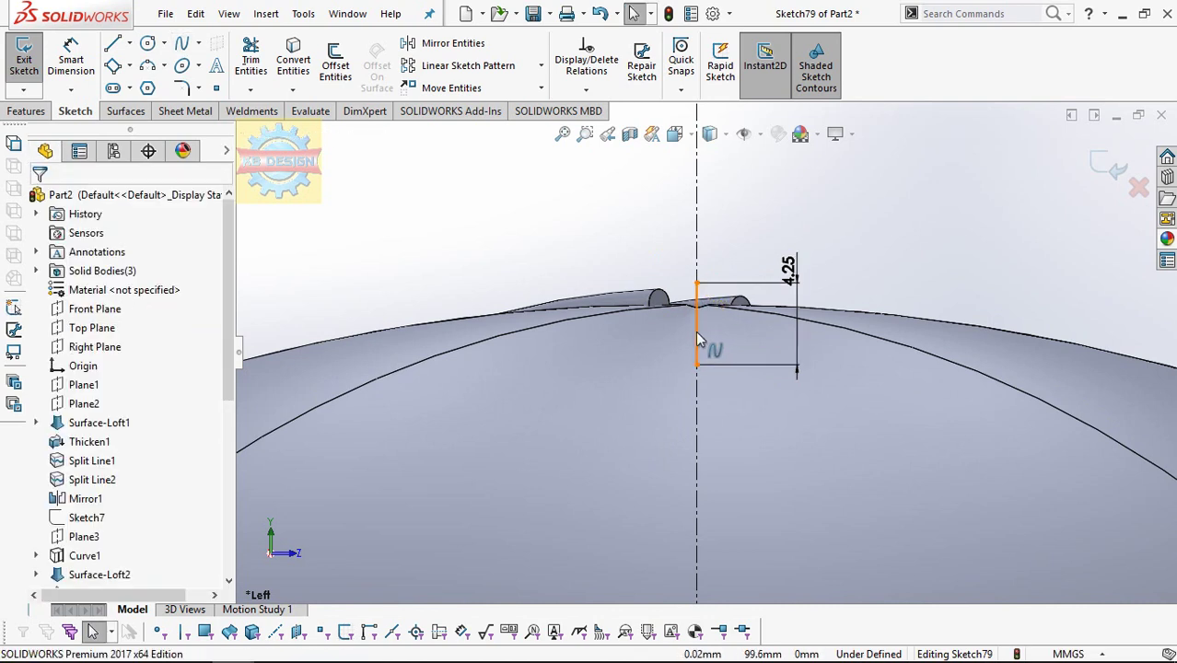
{"action": "double_click", "coordinate": [697, 284]}
{"action": "mouse_move", "coordinate": [697, 364]}
{"action": "left_mouse_down"}
{"action": "mouse_move", "coordinate": [533, 344]}
{"action": "mouse_move", "coordinate": [470, 365]}
{"action": "left_mouse_up"}
{"action": "key", "text": "Escape"}
{"action": "left_click", "coordinate": [615, 318]}
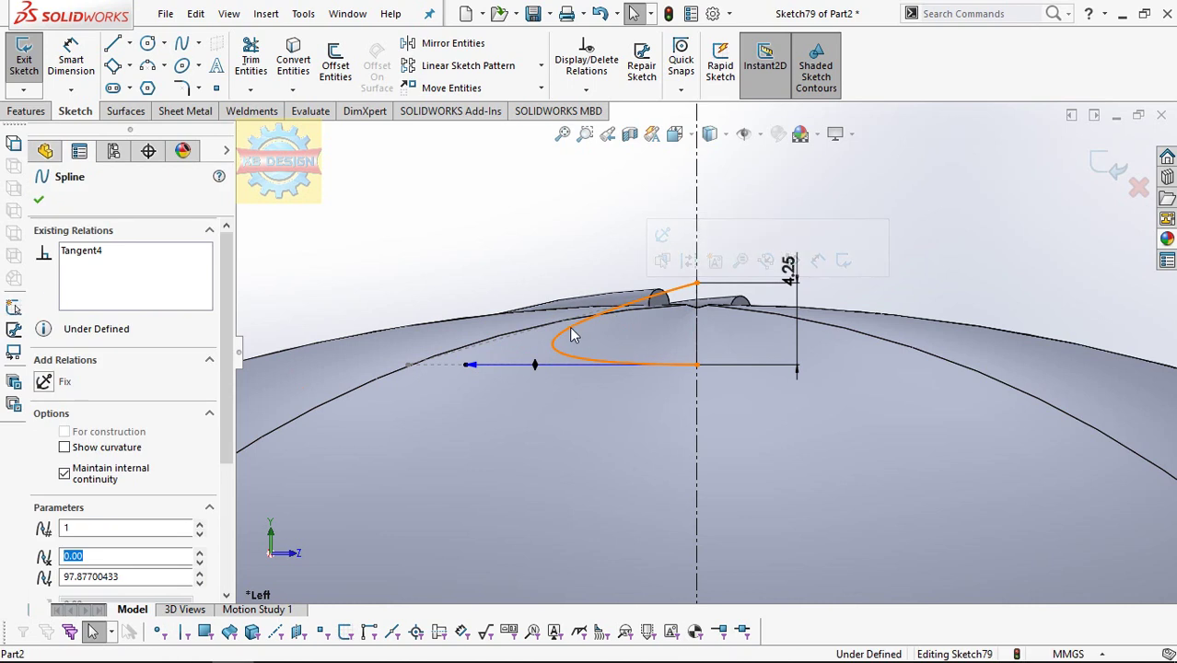
{"action": "left_click_drag", "start_coordinate": [551, 335], "coordinate": [522, 278]}
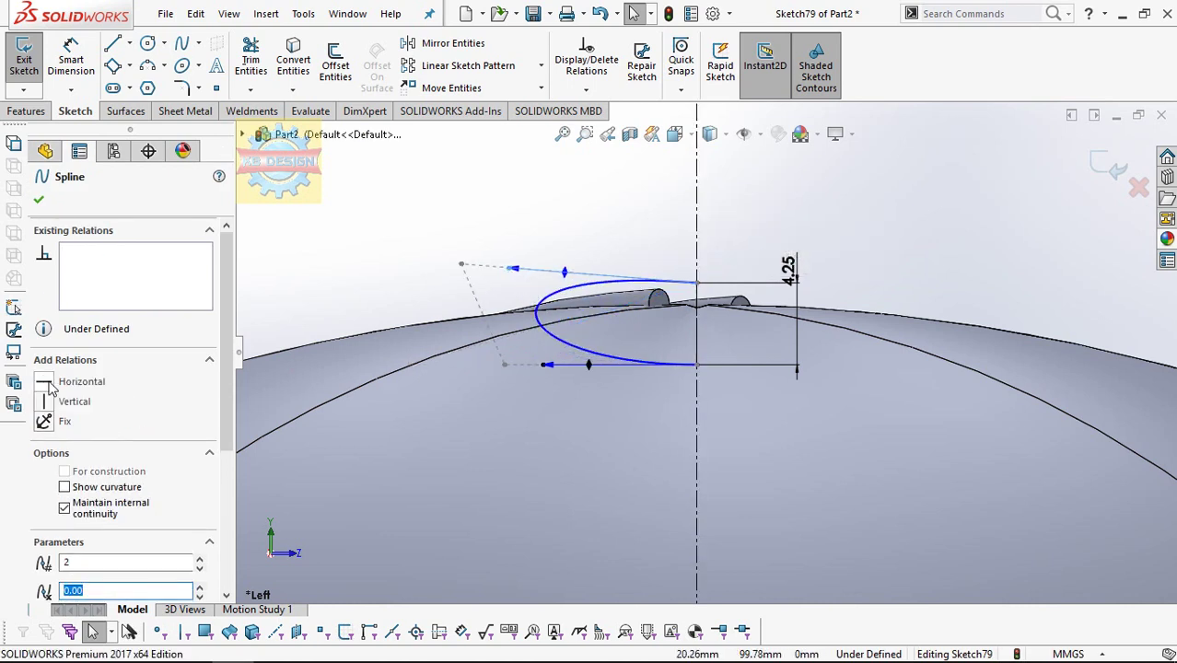
{"action": "left_click", "coordinate": [51, 386]}
{"action": "key", "text": "Escape"}
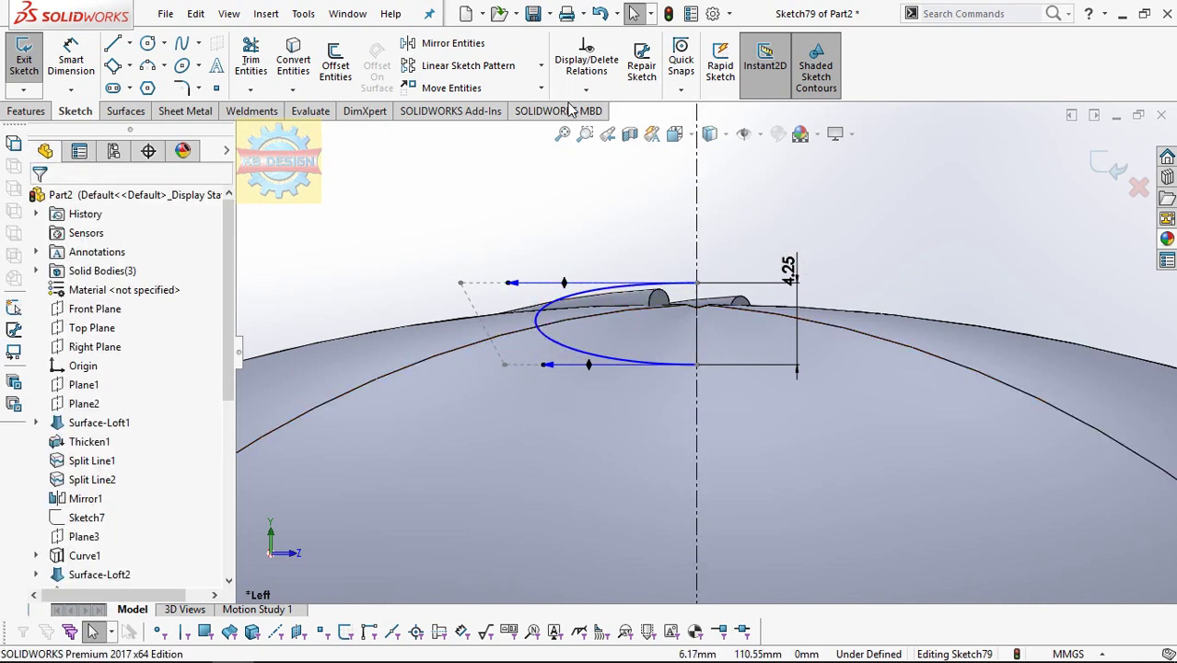
- Add a relation between the spline's lower and upper tangent handles
{"action": "left_click", "coordinate": [585, 90]}
{"action": "left_click", "coordinate": [599, 135]}
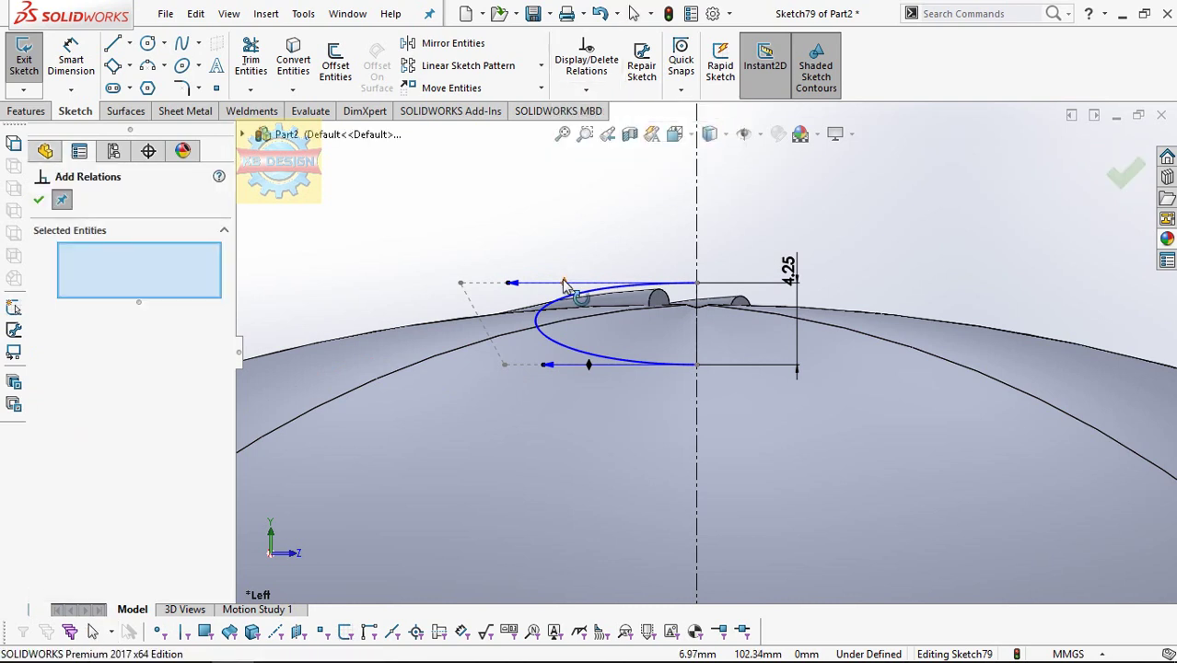
{"action": "left_click", "coordinate": [589, 365]}
{"action": "left_click", "coordinate": [589, 366]}
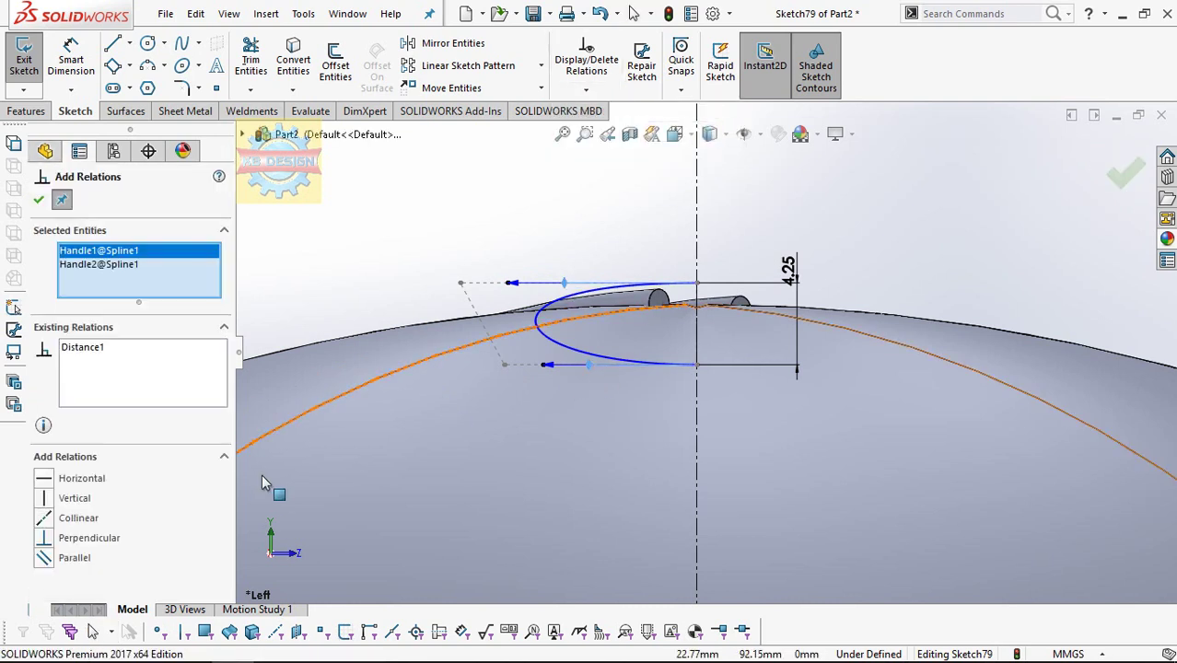
{"action": "key", "text": "Escape"}
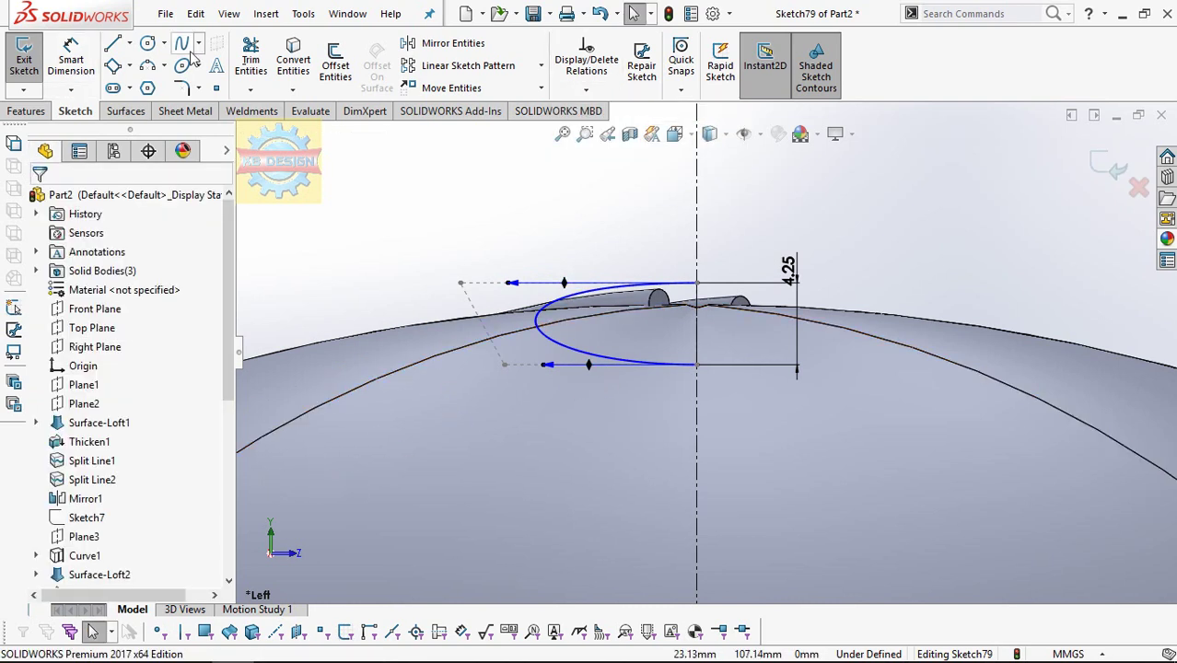
- Delete the long vertical centerline from the sketch
{"action": "left_click", "coordinate": [130, 43]}
{"action": "left_click", "coordinate": [142, 86]}
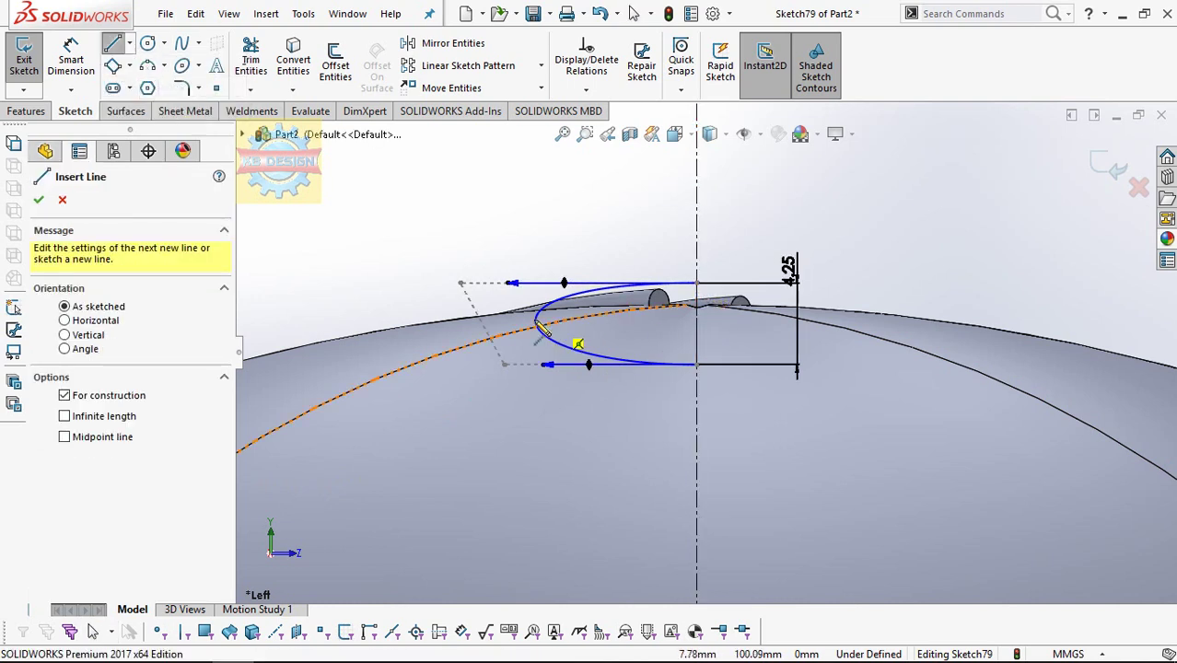
{"action": "key", "text": "Escape"}
{"action": "key", "text": "Escape"}
{"action": "left_click", "coordinate": [697, 322]}
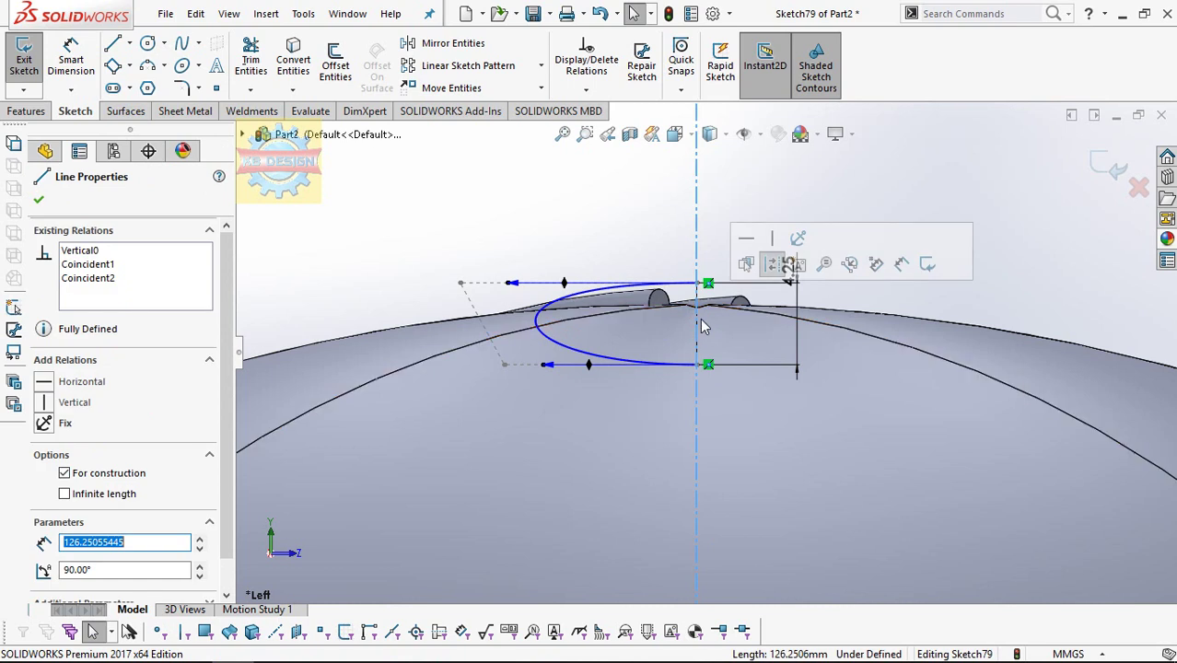
{"action": "key", "text": "Delete"}
{"action": "left_click", "coordinate": [697, 318]}
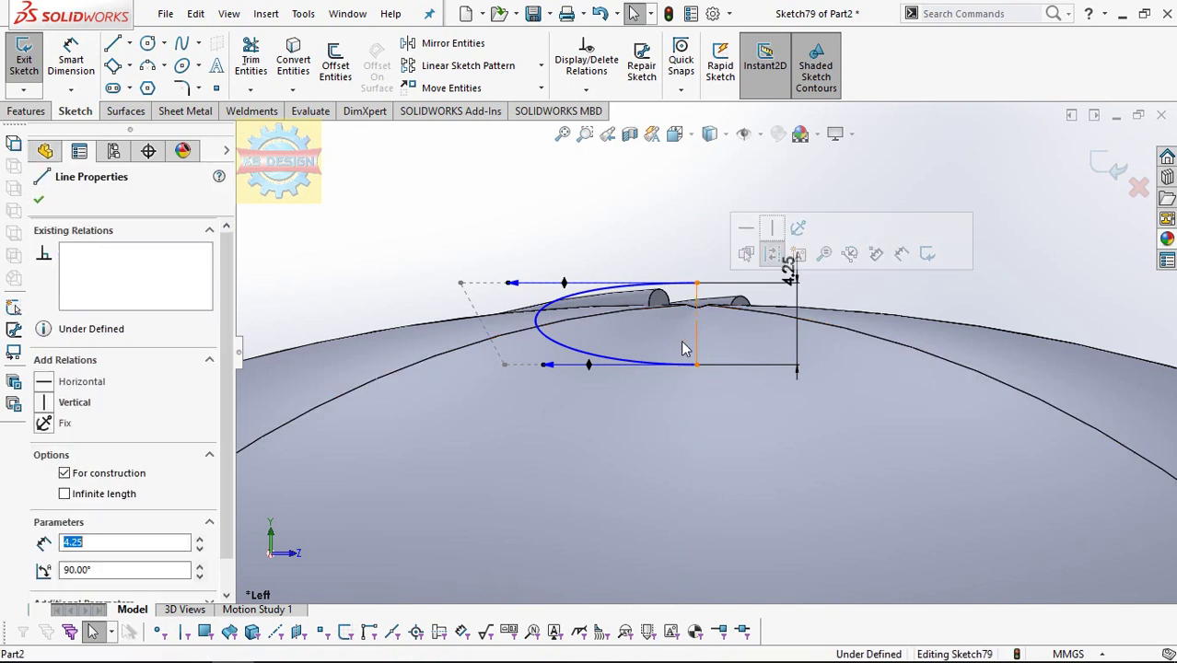
- Draw a horizontal centerline from the short line's midpoint to the curve's left tip
{"action": "left_click", "coordinate": [129, 44]}
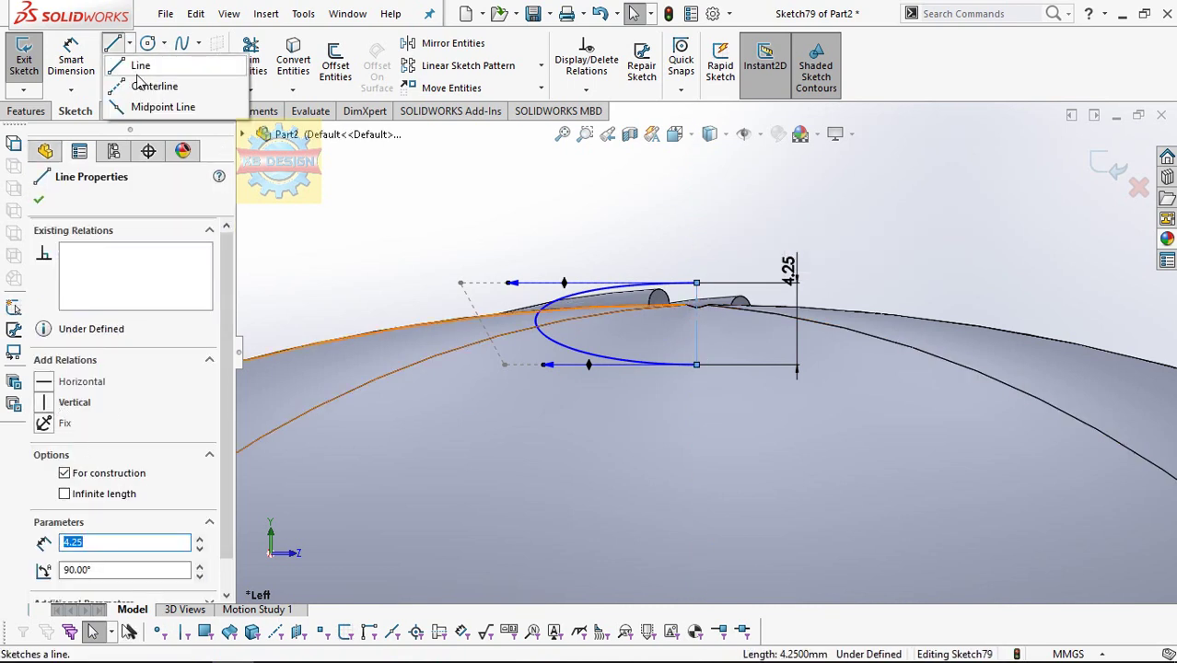
{"action": "left_click", "coordinate": [147, 62]}
{"action": "left_click", "coordinate": [130, 43]}
{"action": "left_click", "coordinate": [157, 84]}
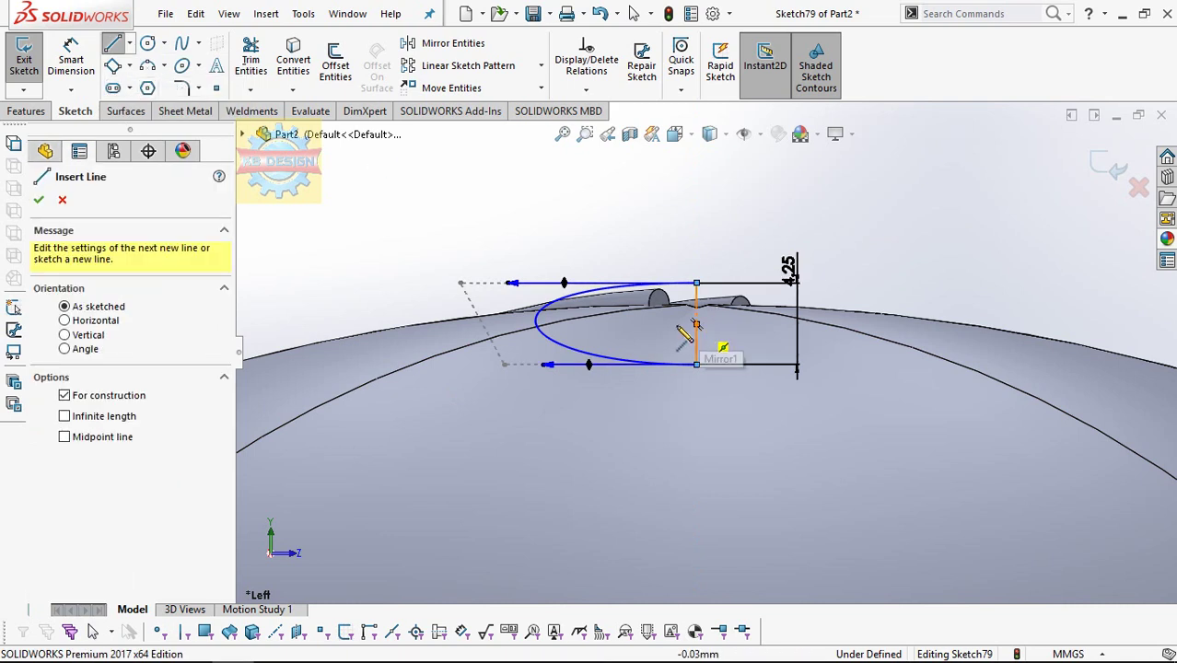
{"action": "left_click", "coordinate": [696, 324]}
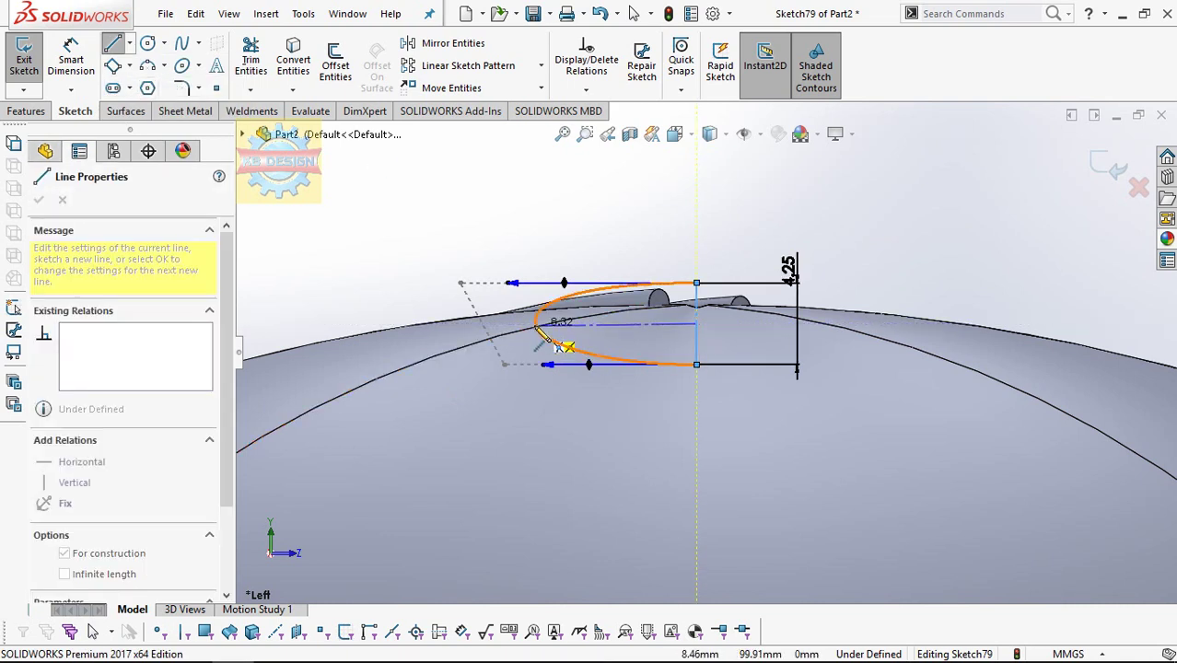
{"action": "scroll", "coordinate": [563, 339], "scroll_direction": "down", "scroll_amount": 3}
{"action": "left_click", "coordinate": [550, 316]}
{"action": "key", "text": "Escape"}
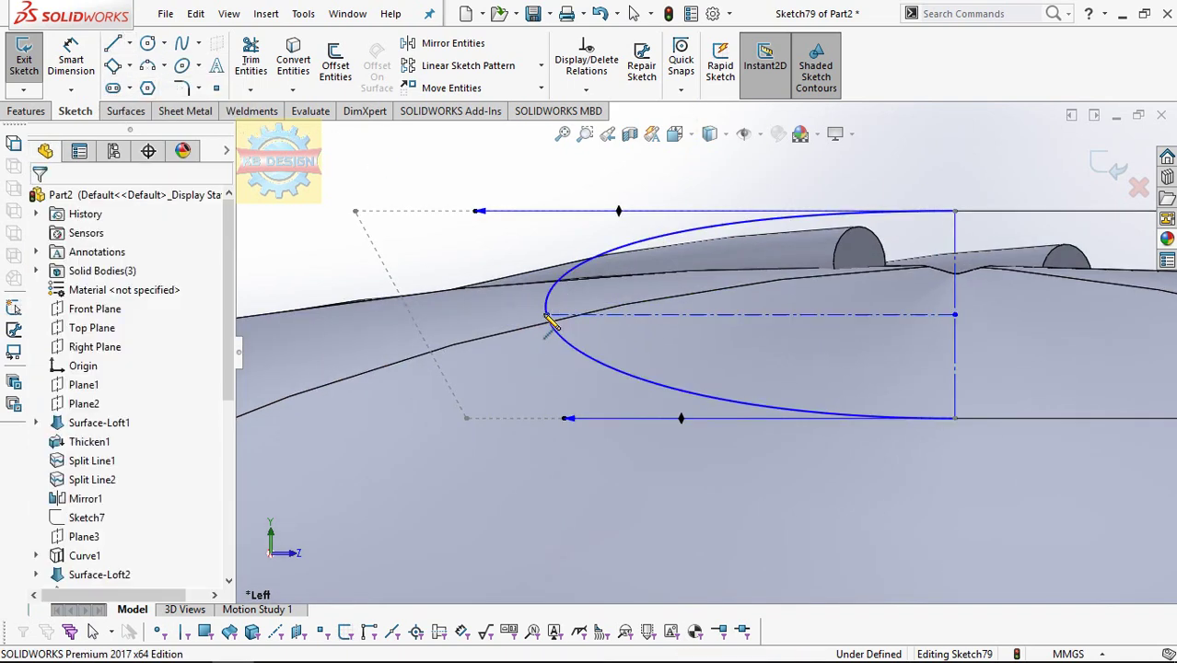
- Dimension the horizontal centerline 7.50 and the top tangent handle 30
{"action": "left_click", "coordinate": [71, 60]}
{"action": "left_click", "coordinate": [774, 315]}
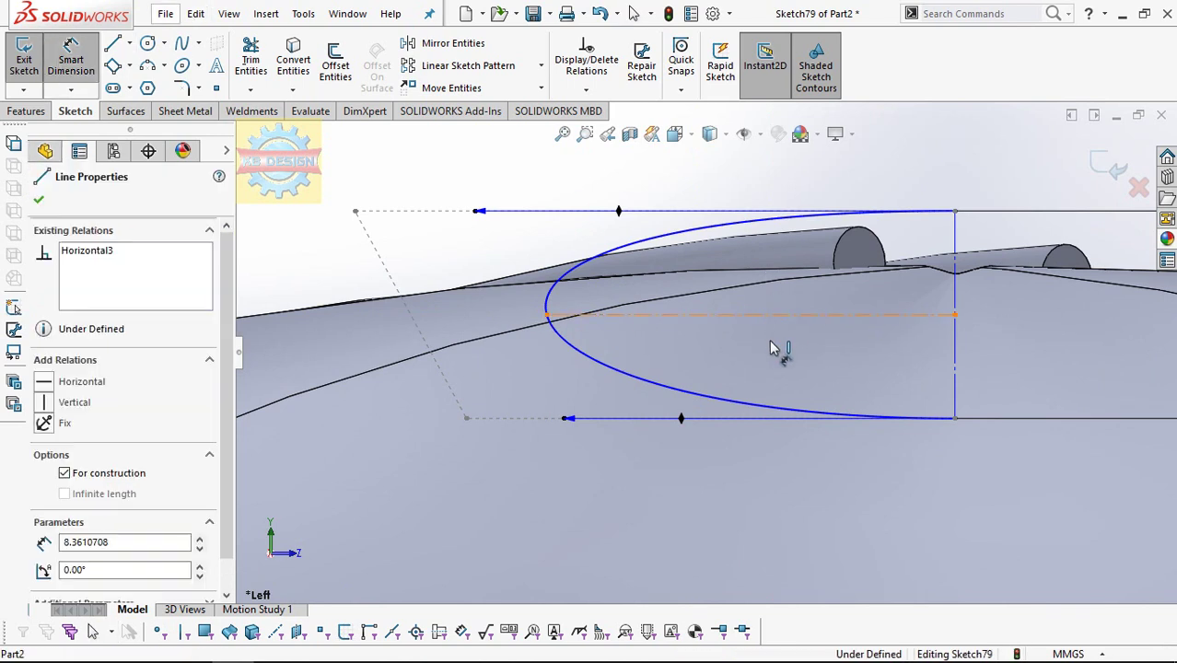
{"action": "left_click", "coordinate": [772, 352]}
{"action": "type", "text": "7.5"}
{"action": "key", "text": "Return"}
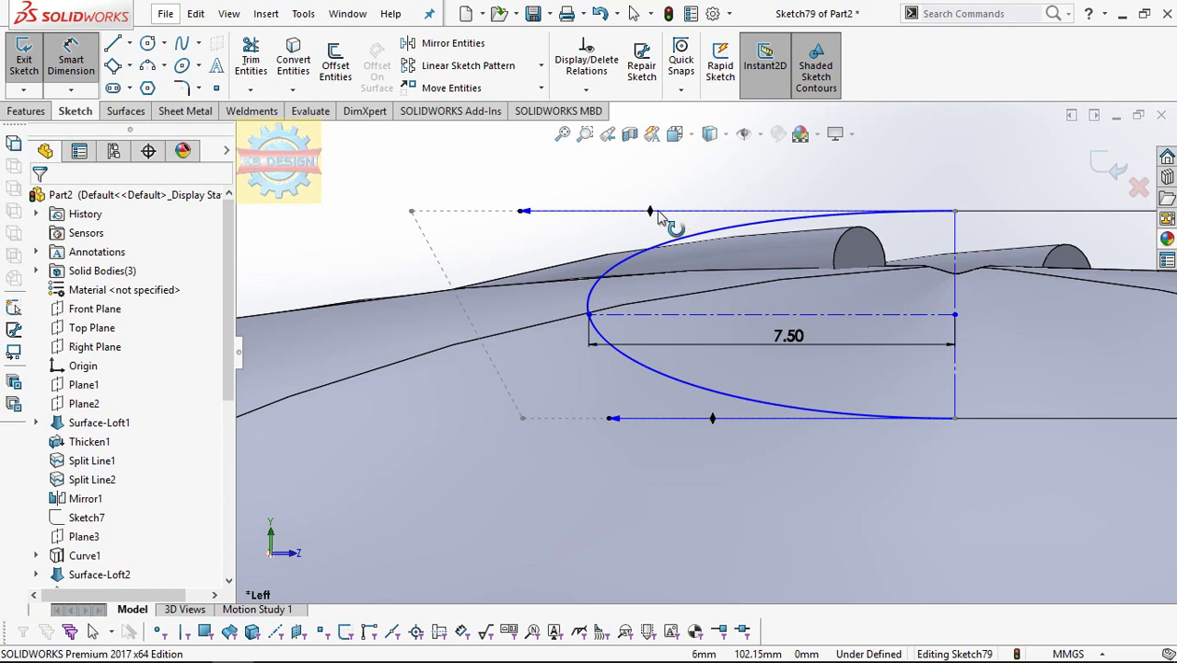
{"action": "left_click", "coordinate": [658, 212]}
{"action": "left_click", "coordinate": [711, 190]}
{"action": "type", "text": "30"}
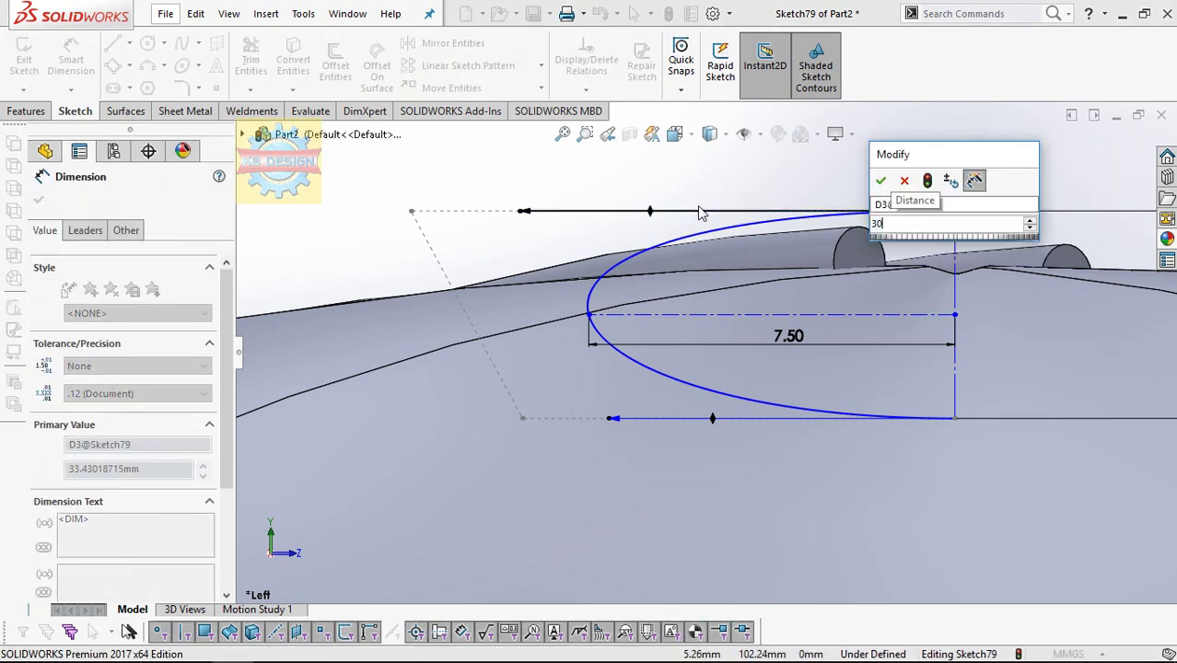
{"action": "key", "text": "Return"}
{"action": "key", "text": "Escape"}
- Add a vertical height dimension from the sketch point, finally set to 101 mm
{"action": "scroll", "coordinate": [792, 248], "scroll_direction": "up", "scroll_amount": 3}
{"action": "scroll", "coordinate": [792, 249], "scroll_direction": "up", "scroll_amount": 3}
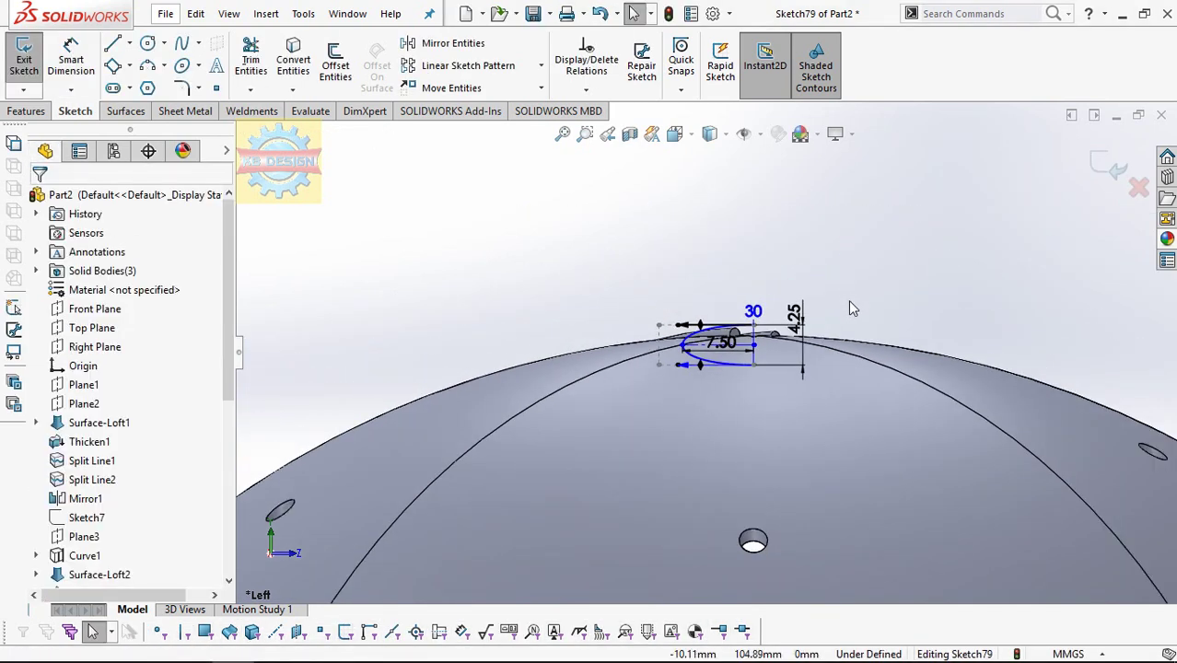
{"action": "scroll", "coordinate": [829, 317], "scroll_direction": "down", "scroll_amount": 2}
{"action": "scroll", "coordinate": [795, 314], "scroll_direction": "up", "scroll_amount": 5}
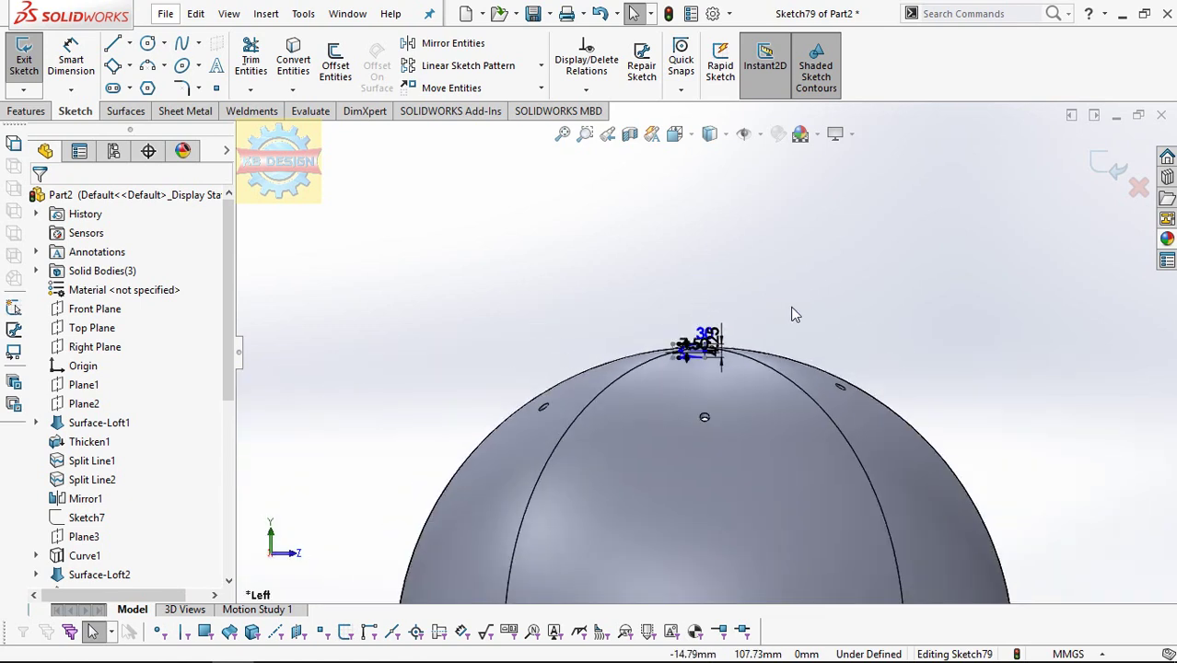
{"action": "scroll", "coordinate": [678, 430], "scroll_direction": "up", "scroll_amount": 2}
{"action": "scroll", "coordinate": [751, 384], "scroll_direction": "down", "scroll_amount": 2}
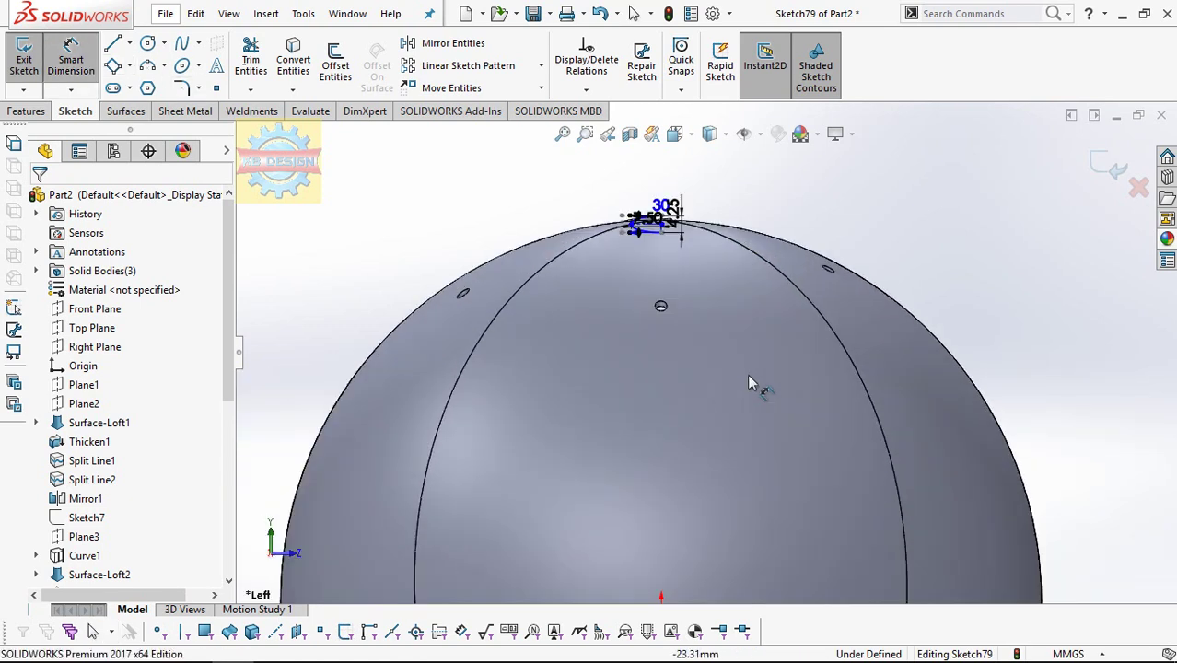
{"action": "scroll", "coordinate": [654, 258], "scroll_direction": "down", "scroll_amount": 1}
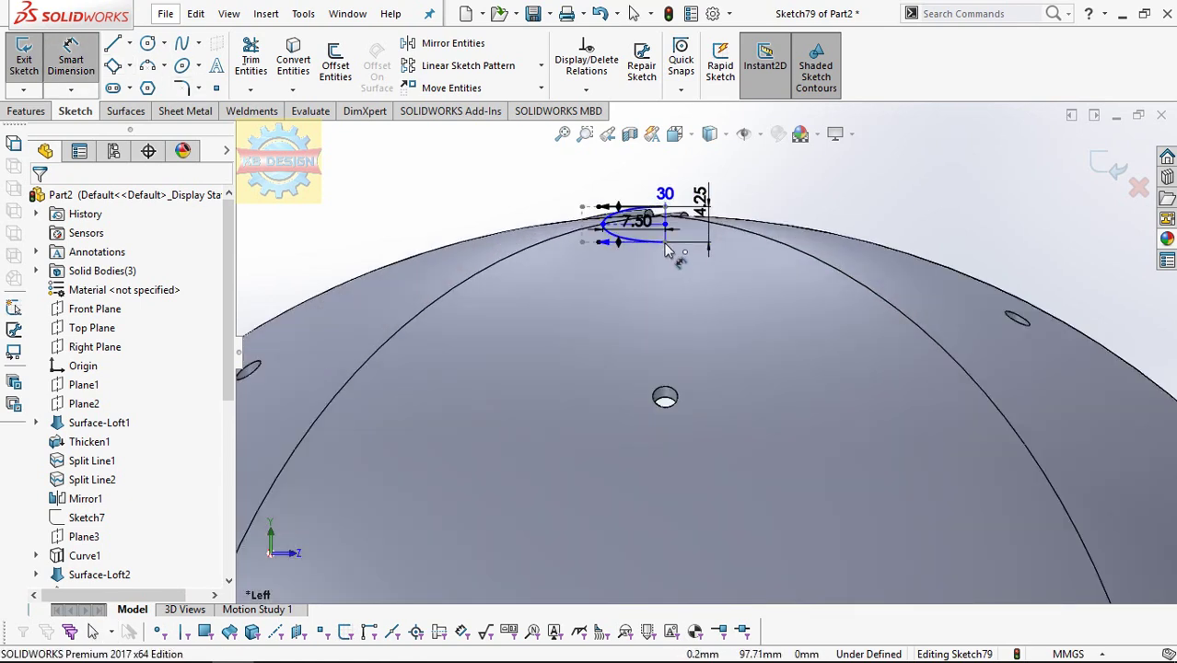
{"action": "scroll", "coordinate": [668, 251], "scroll_direction": "up", "scroll_amount": 1}
{"action": "scroll", "coordinate": [702, 497], "scroll_direction": "up", "scroll_amount": 2}
{"action": "scroll", "coordinate": [723, 382], "scroll_direction": "down", "scroll_amount": 2}
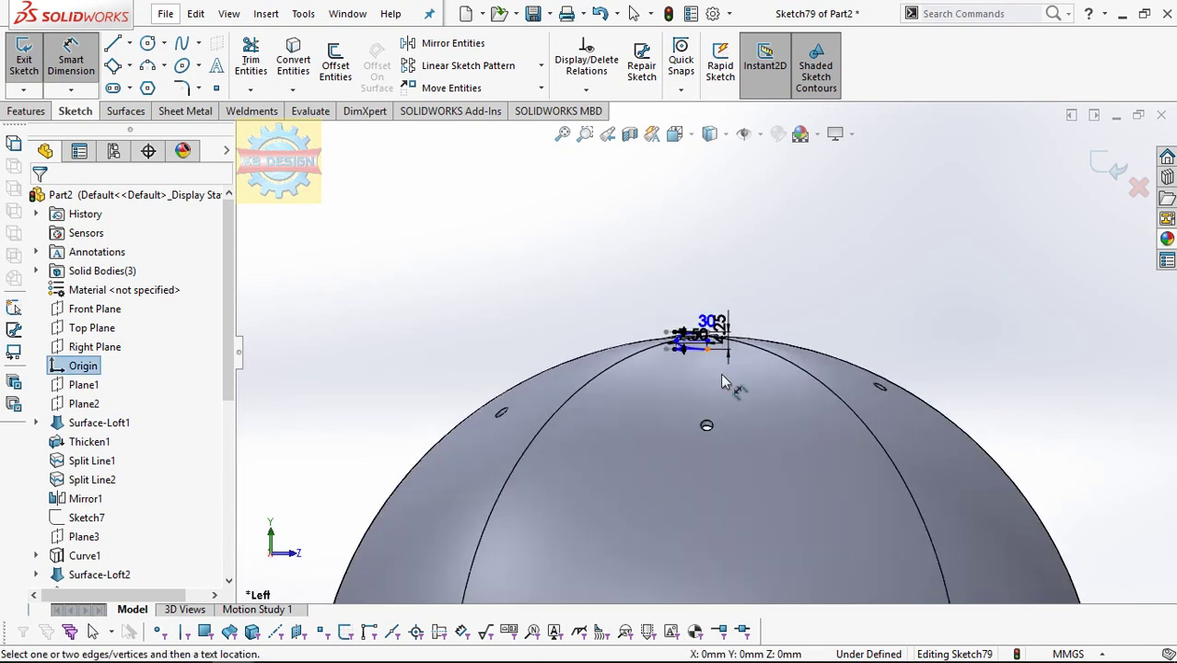
{"action": "scroll", "coordinate": [723, 382], "scroll_direction": "down", "scroll_amount": 2}
{"action": "left_click", "coordinate": [678, 289]}
{"action": "left_click", "coordinate": [728, 373]}
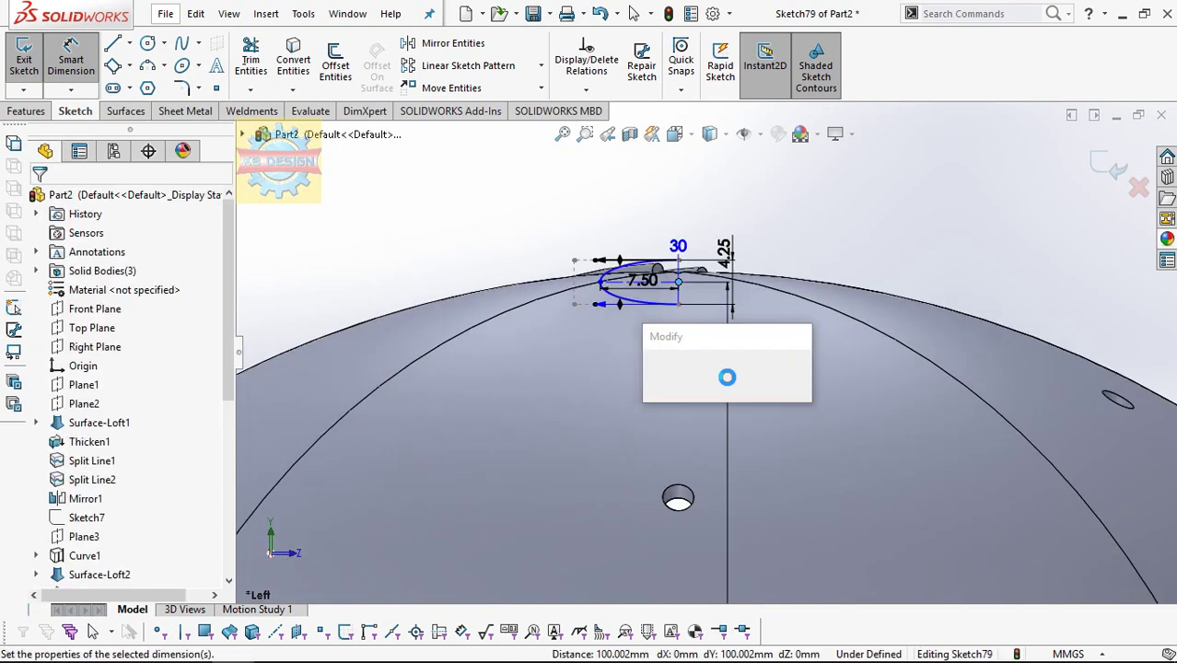
{"action": "type", "text": "110"}
{"action": "key", "text": "Return"}
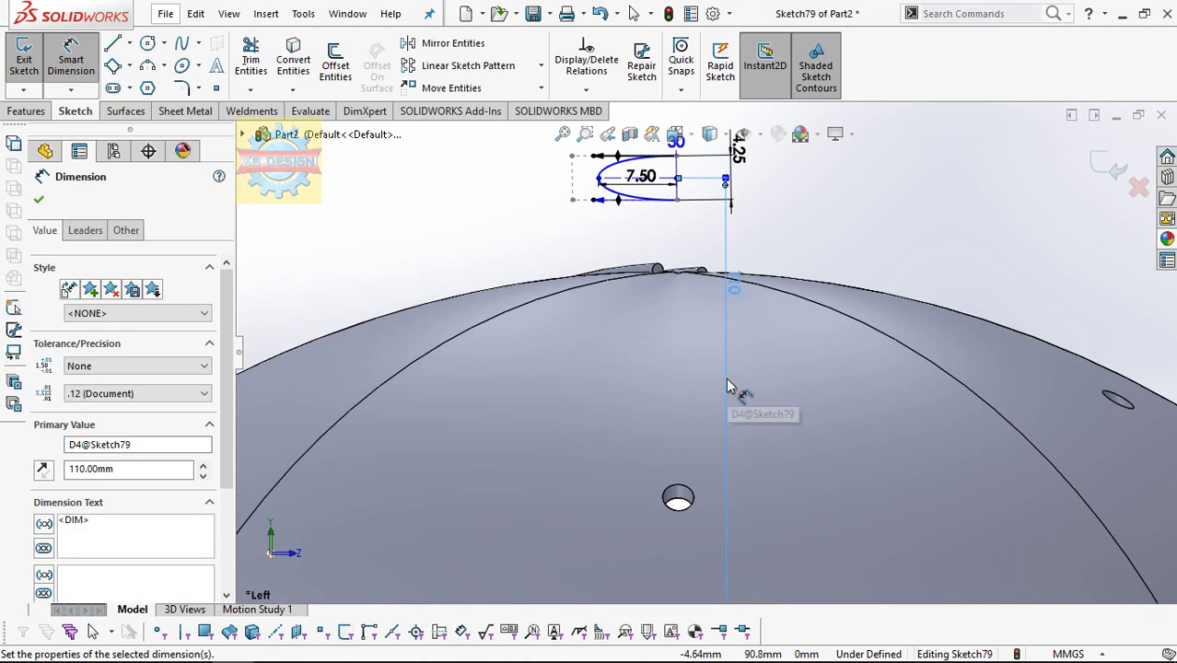
{"action": "key", "text": "Escape"}
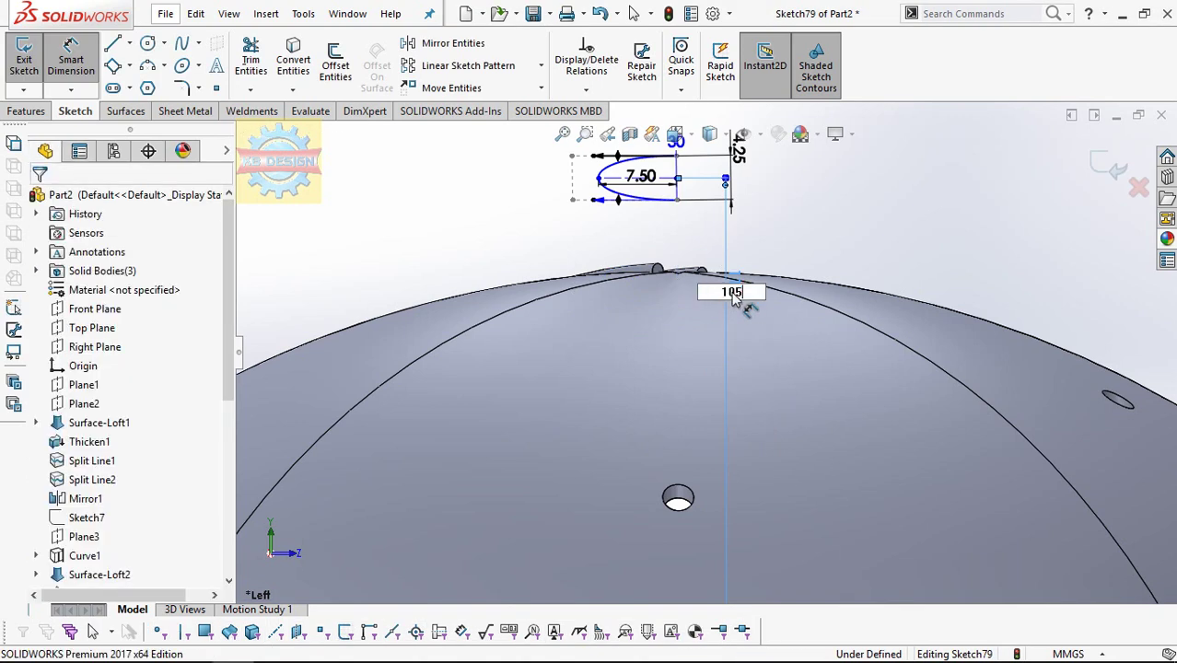
{"action": "key", "text": "Return"}
{"action": "left_click", "coordinate": [734, 332]}
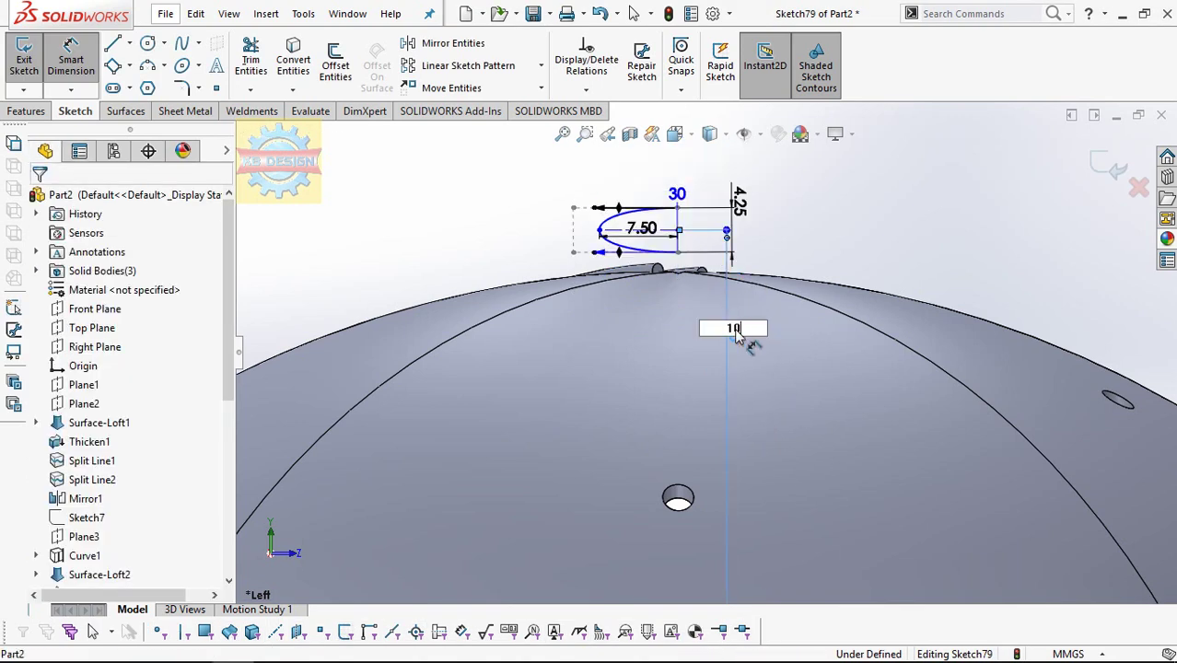
{"action": "type", "text": "1"}
{"action": "key", "text": "Return"}
{"action": "key", "text": "Escape"}
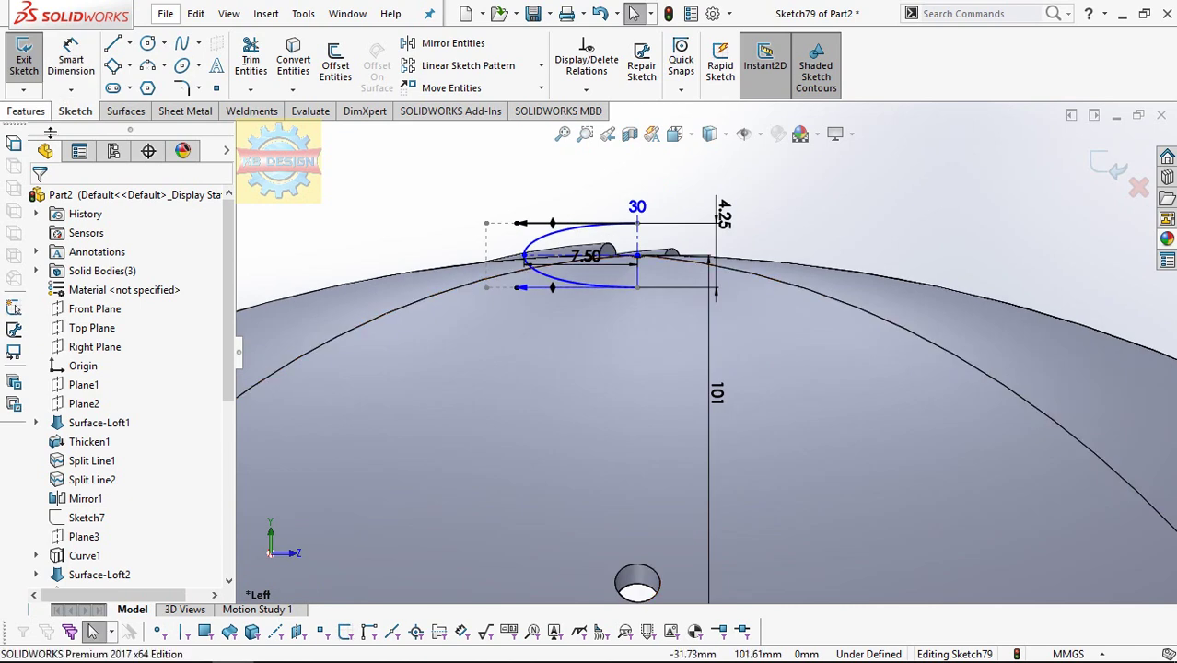
{"action": "left_click", "coordinate": [35, 114]}
- Revolve the half-ellipse profile about the centerline into a button on the crown
{"action": "left_click", "coordinate": [106, 60]}
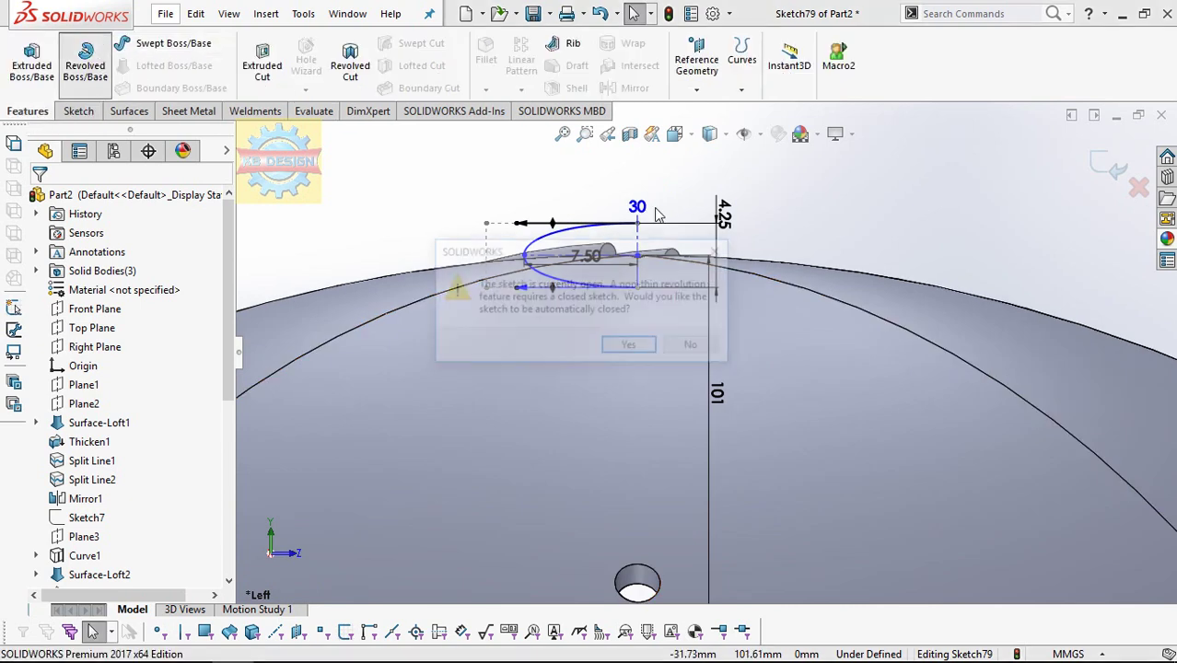
{"action": "left_click", "coordinate": [629, 347]}
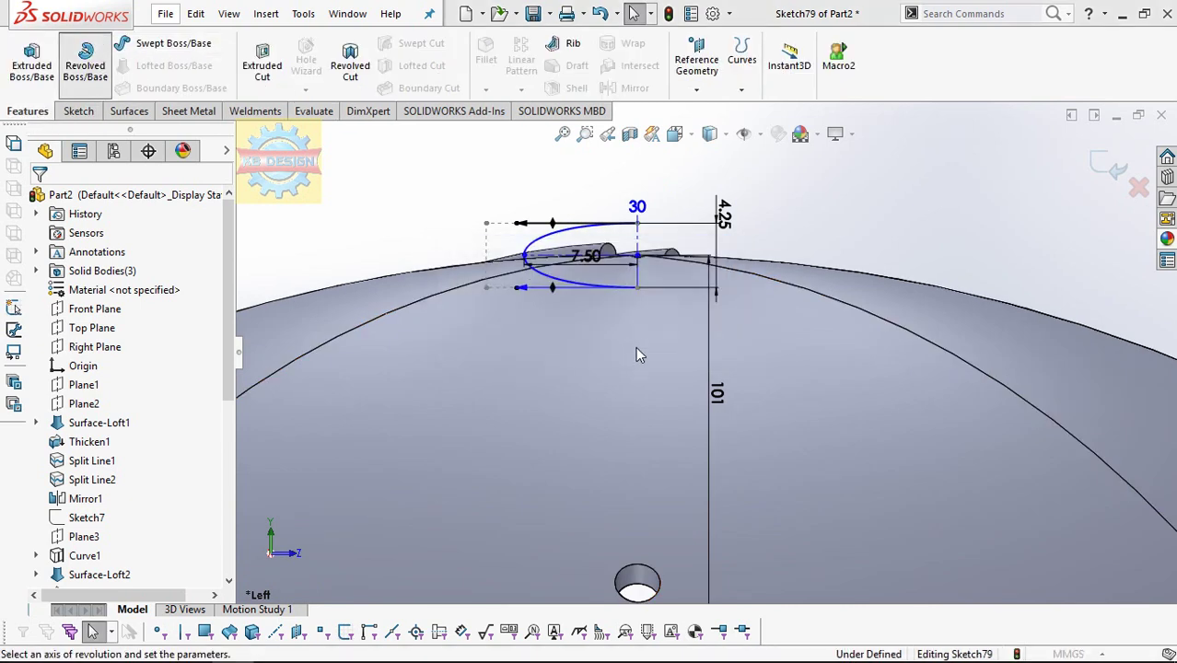
{"action": "left_click", "coordinate": [637, 249]}
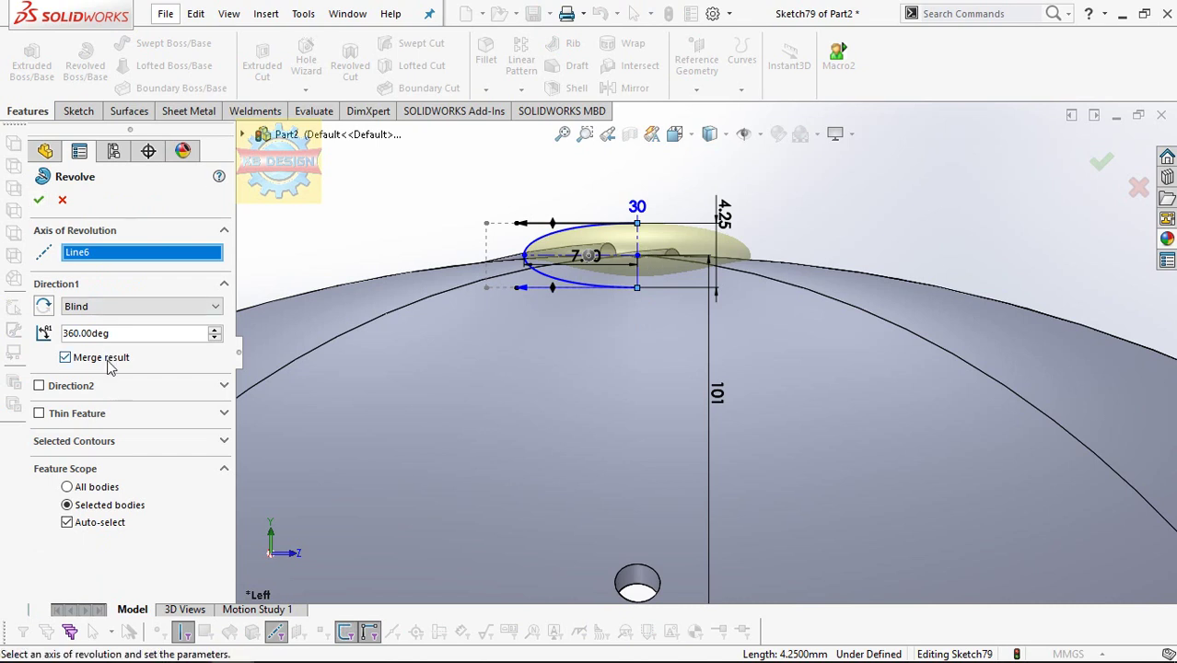
{"action": "left_click", "coordinate": [39, 199]}
{"action": "mouse_move", "coordinate": [513, 240]}
{"action": "middle_mouse_down"}
{"action": "mouse_move", "coordinate": [589, 350]}
{"action": "mouse_move", "coordinate": [720, 400]}
{"action": "mouse_move", "coordinate": [755, 445]}
{"action": "middle_mouse_up"}
{"action": "scroll", "coordinate": [776, 413], "scroll_direction": "up", "scroll_amount": 5}
- Mirror the Fillet2 cap body about the Right Plane
{"action": "left_click", "coordinate": [635, 87]}
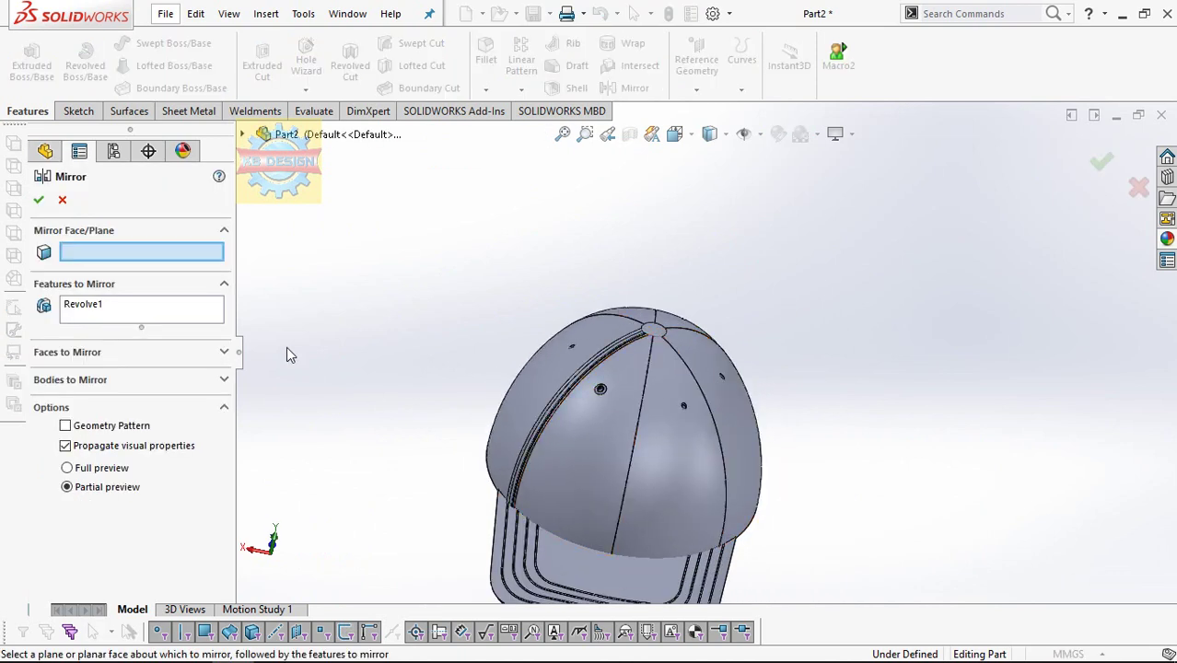
{"action": "left_click", "coordinate": [195, 382]}
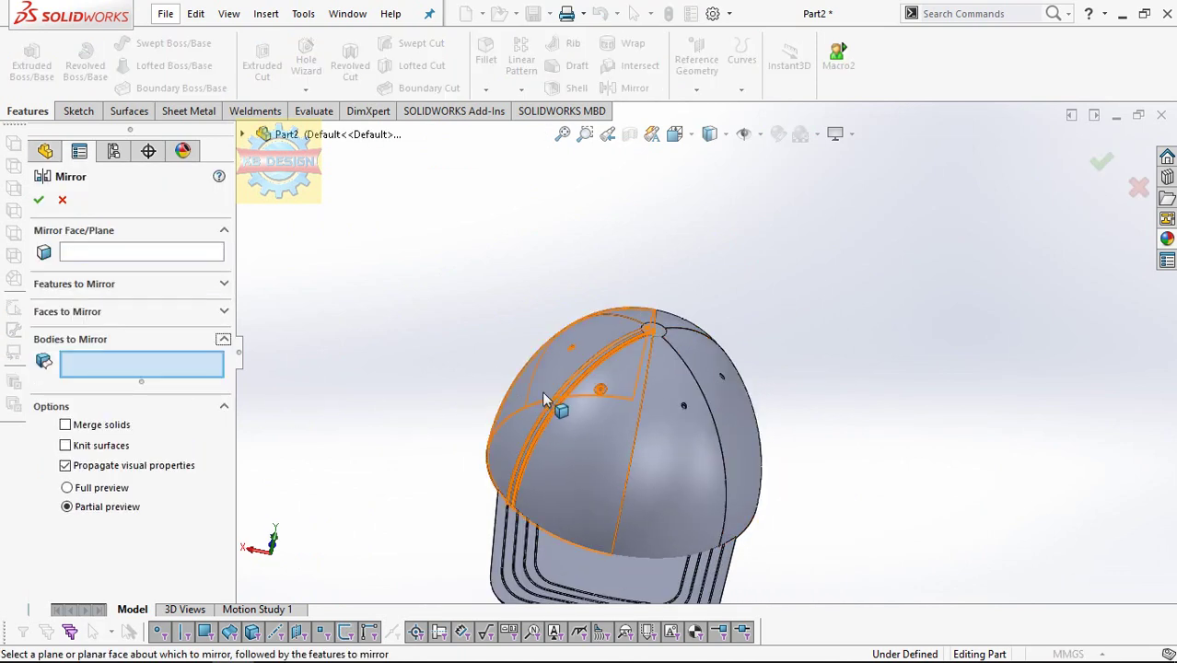
{"action": "left_click", "coordinate": [542, 390]}
{"action": "left_click", "coordinate": [166, 256]}
{"action": "left_click", "coordinate": [244, 135]}
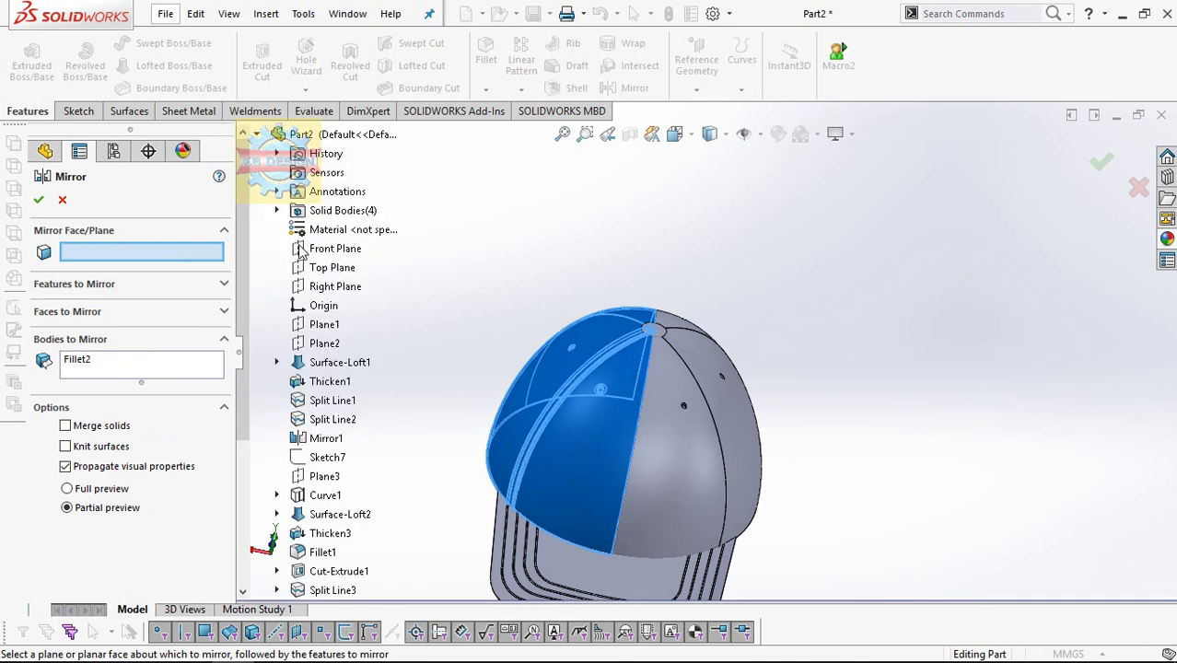
{"action": "left_click", "coordinate": [335, 286]}
{"action": "key", "text": "Return"}
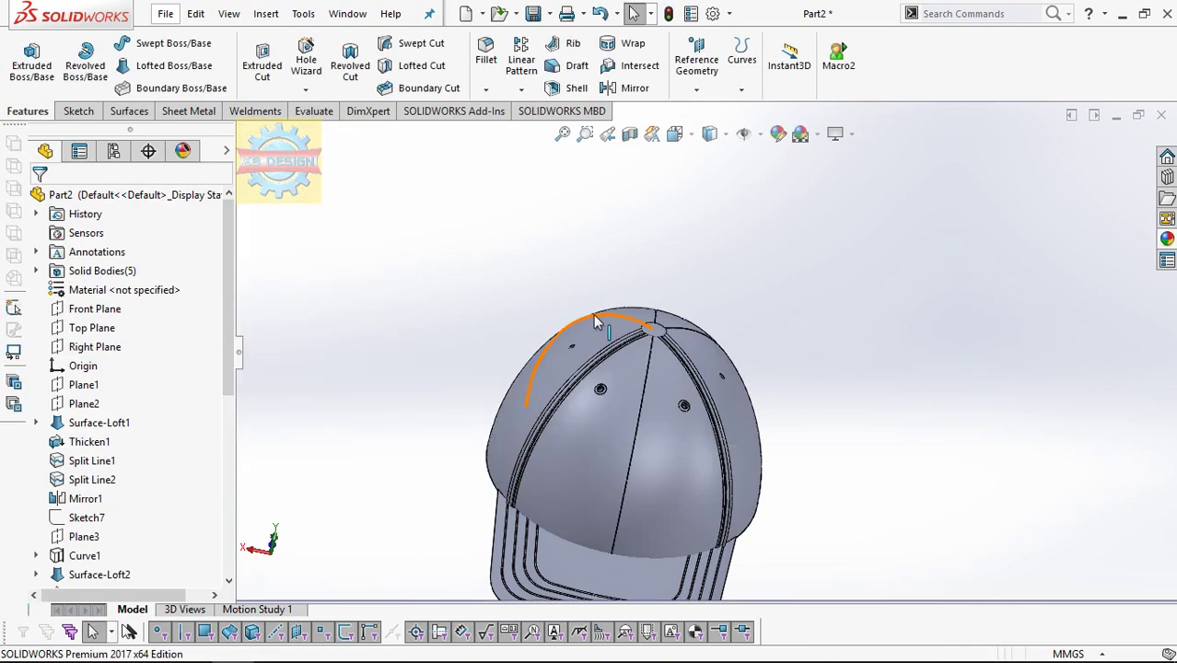
- Hide the revolved button body on top of the cap
{"action": "middle_click_drag", "start_coordinate": [739, 325], "coordinate": [715, 264]}
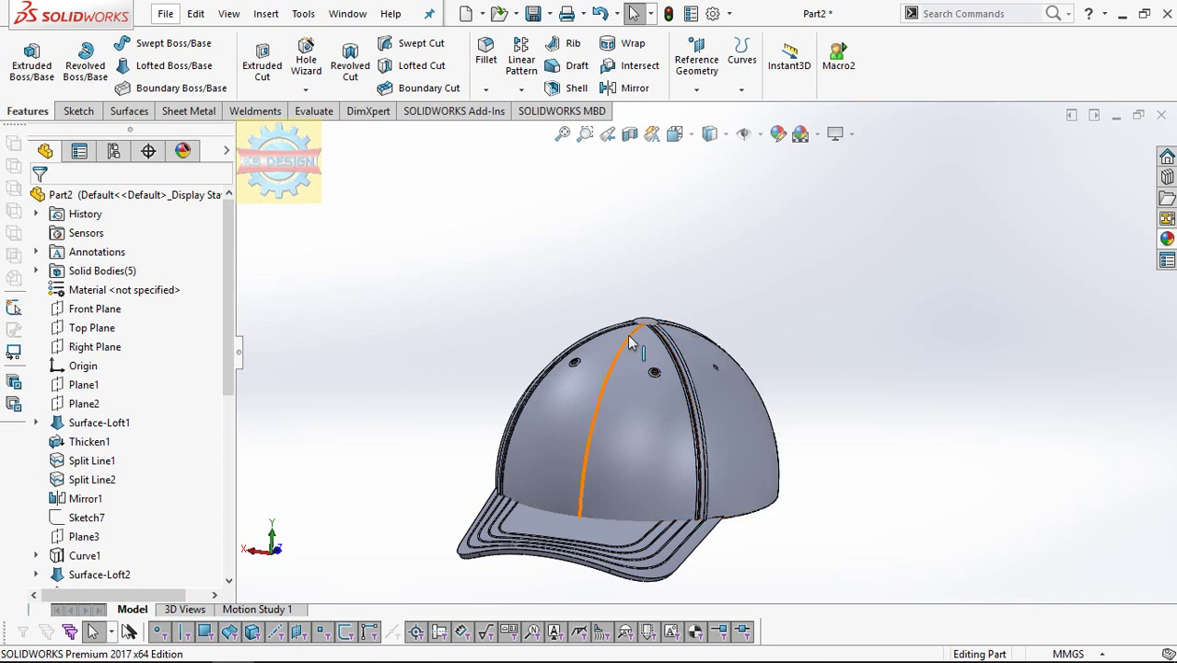
{"action": "scroll", "coordinate": [642, 339], "scroll_direction": "down", "scroll_amount": 2}
{"action": "scroll", "coordinate": [664, 332], "scroll_direction": "down", "scroll_amount": 2}
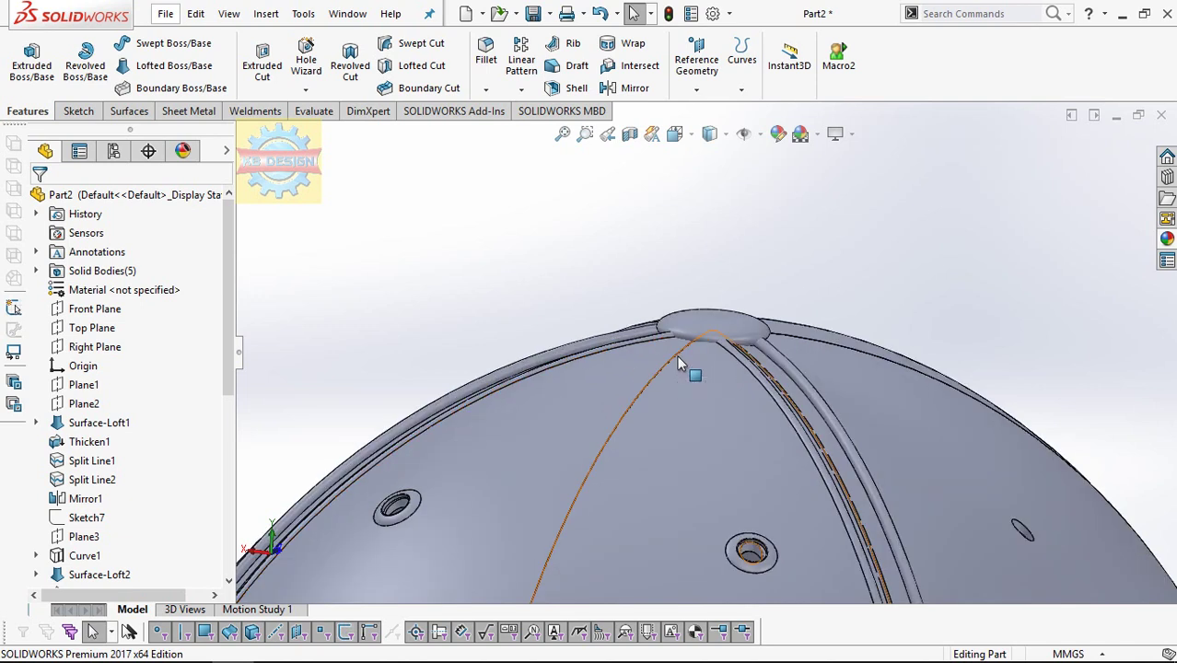
{"action": "scroll", "coordinate": [682, 359], "scroll_direction": "down", "scroll_amount": 2}
{"action": "left_click", "coordinate": [694, 305]}
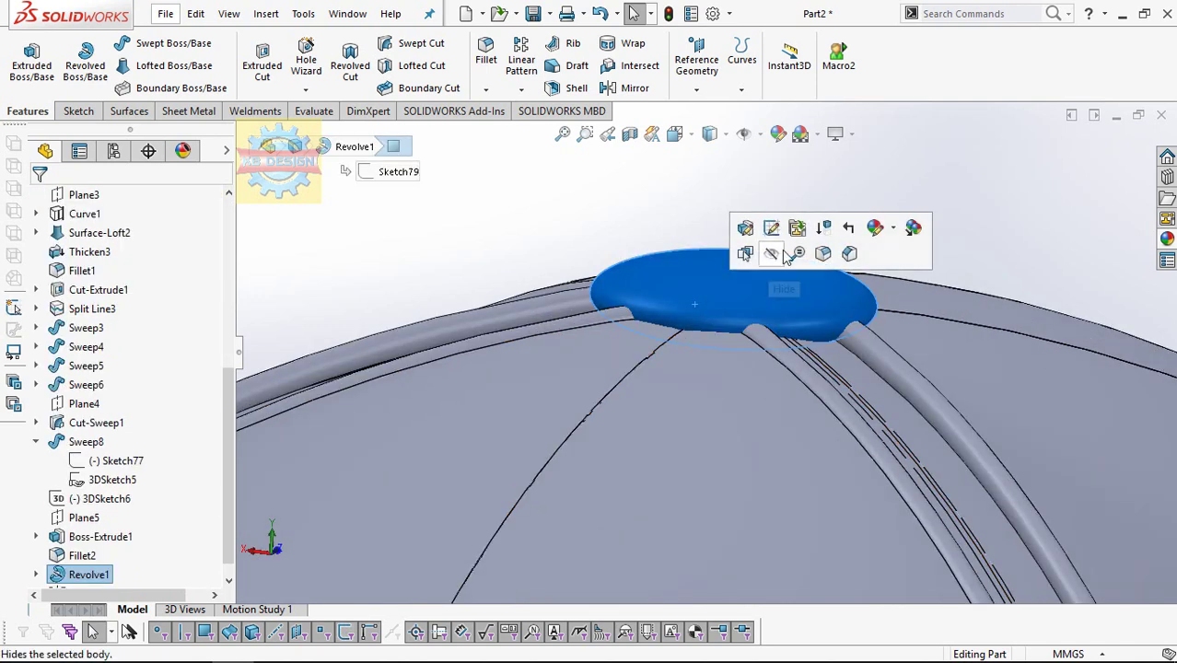
{"action": "key", "text": "Tab"}
- Zoom in on the seam tube junction at the crown and select the seam edge
{"action": "scroll", "coordinate": [709, 327], "scroll_direction": "down", "scroll_amount": 2}
{"action": "middle_click_drag", "start_coordinate": [699, 332], "coordinate": [797, 276]}
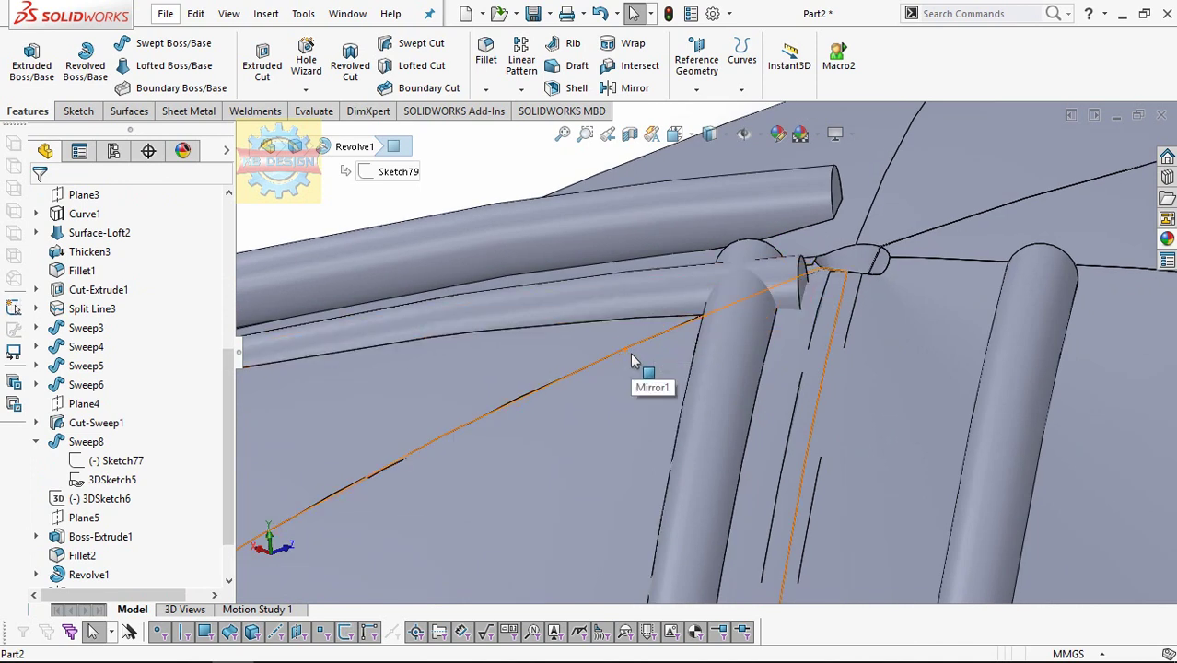
{"action": "left_click", "coordinate": [630, 351]}
{"action": "left_click", "coordinate": [681, 273]}
{"action": "key", "text": "Escape"}
{"action": "middle_click_drag", "start_coordinate": [733, 356], "coordinate": [885, 447]}
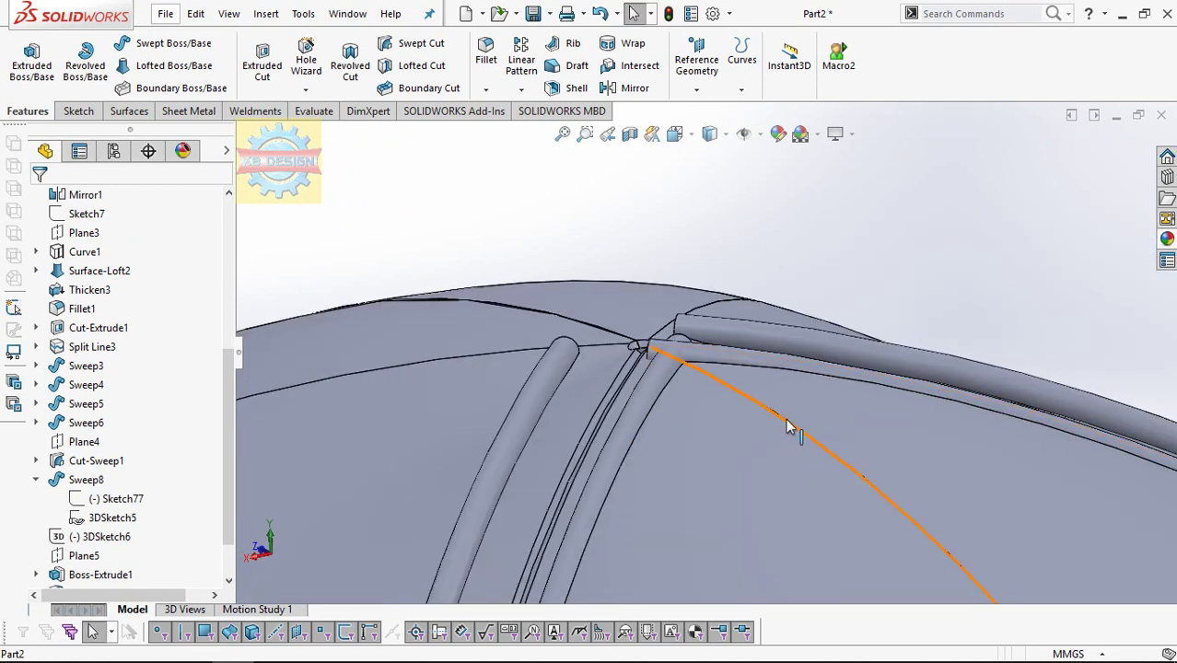
{"action": "left_click", "coordinate": [787, 427]}
- Copy the selected crown seam edge into a new 3D sketch, 3DSketch7
{"action": "left_click", "coordinate": [78, 110]}
{"action": "left_click", "coordinate": [23, 89]}
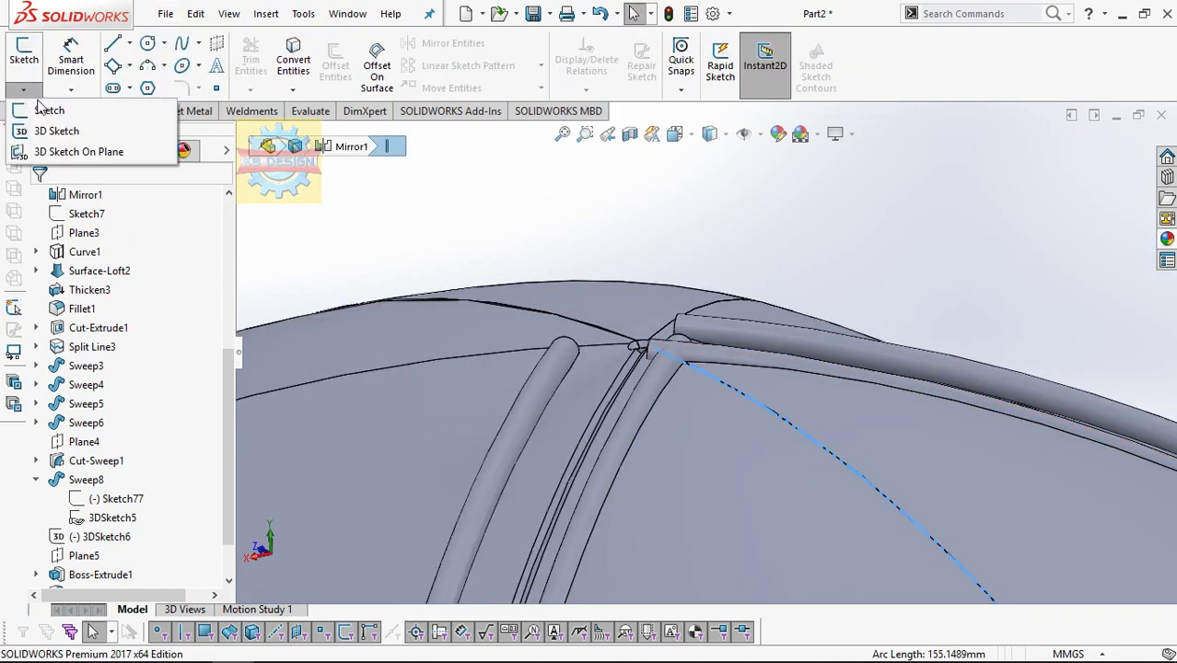
{"action": "left_click", "coordinate": [57, 130]}
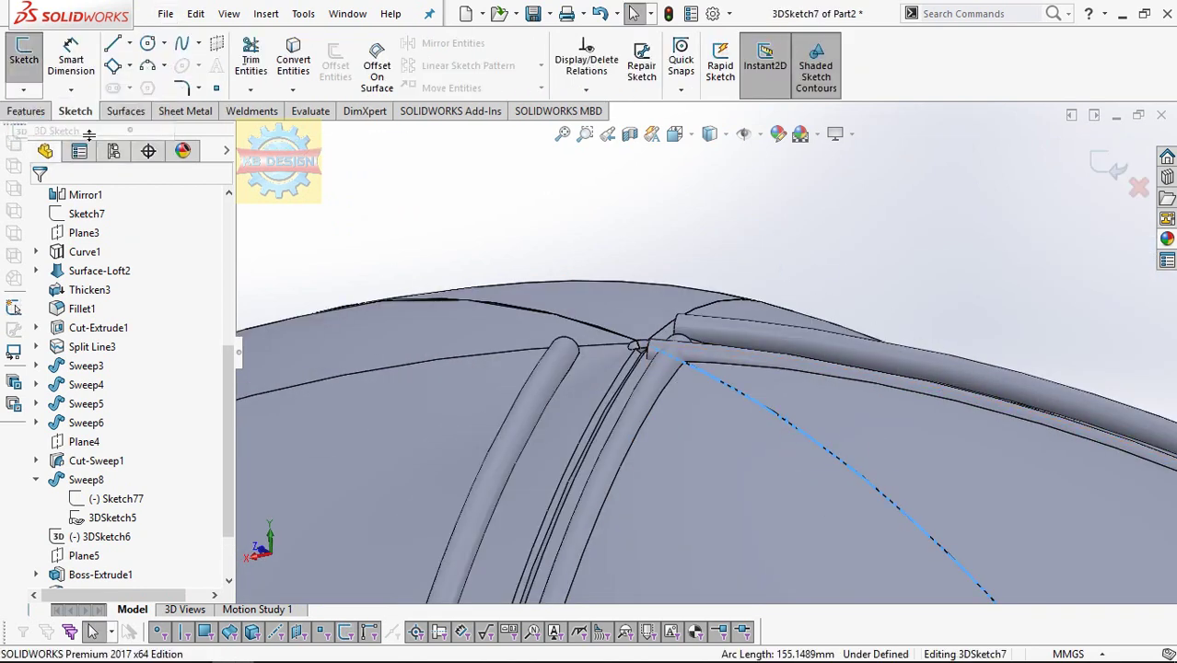
{"action": "left_click", "coordinate": [26, 69]}
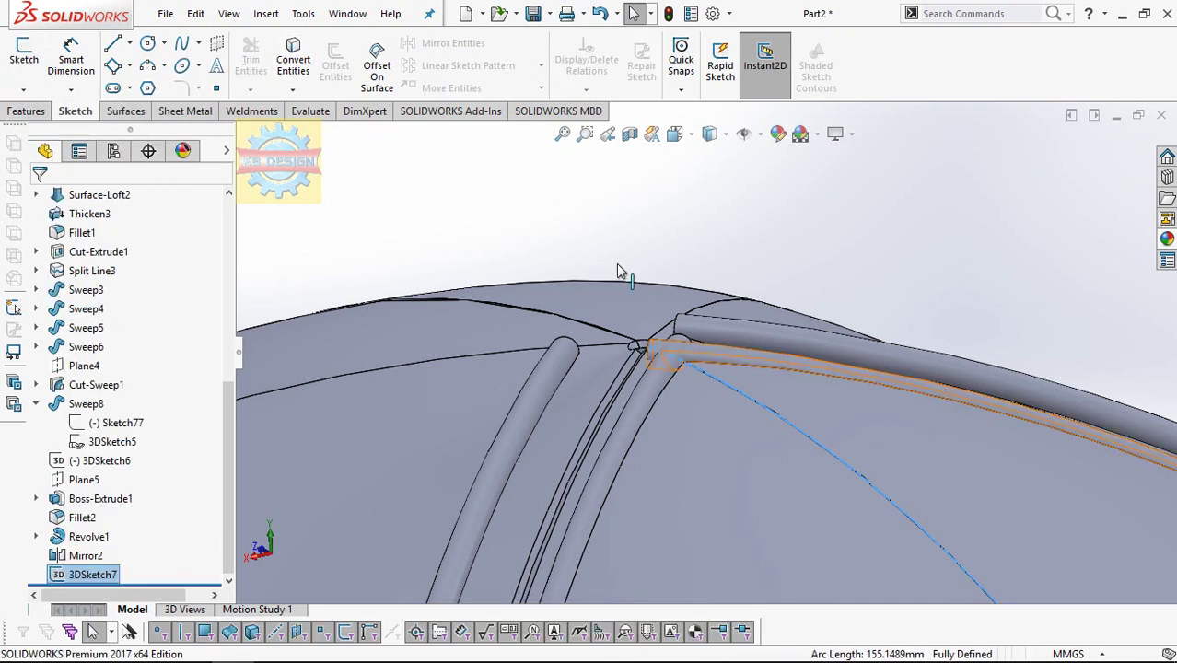
- Create Plane6 perpendicular to the seam curve at its end point
{"action": "left_click", "coordinate": [11, 112]}
{"action": "left_click", "coordinate": [696, 89]}
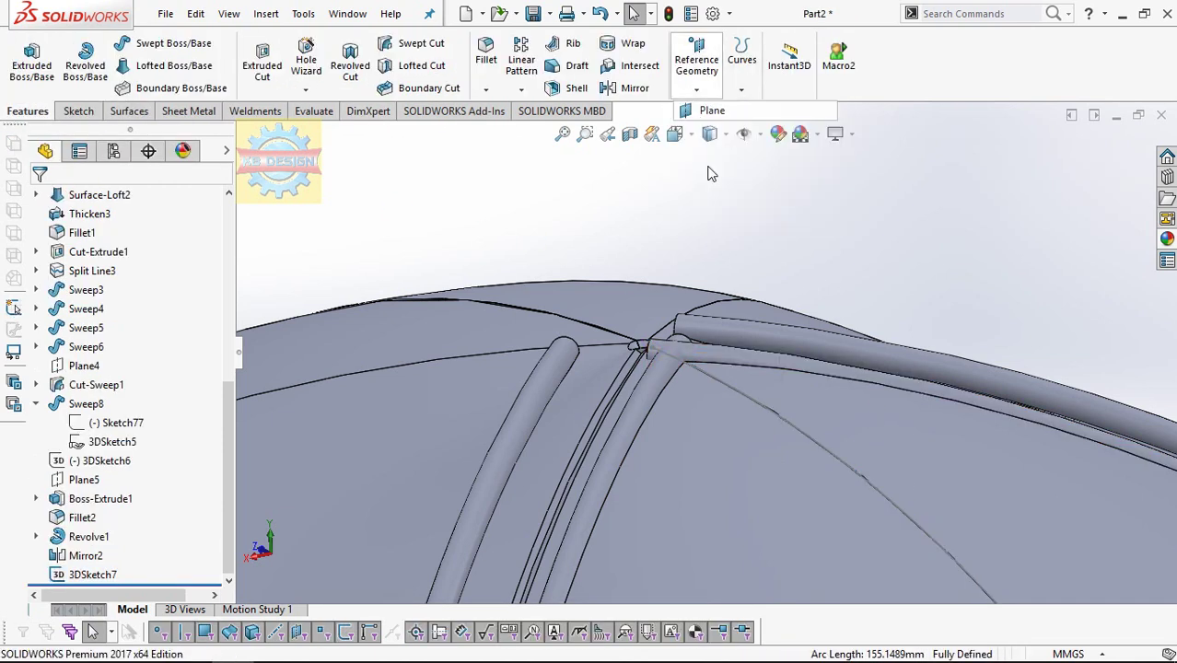
{"action": "left_click", "coordinate": [704, 175]}
{"action": "left_click", "coordinate": [655, 357]}
{"action": "left_click", "coordinate": [654, 351]}
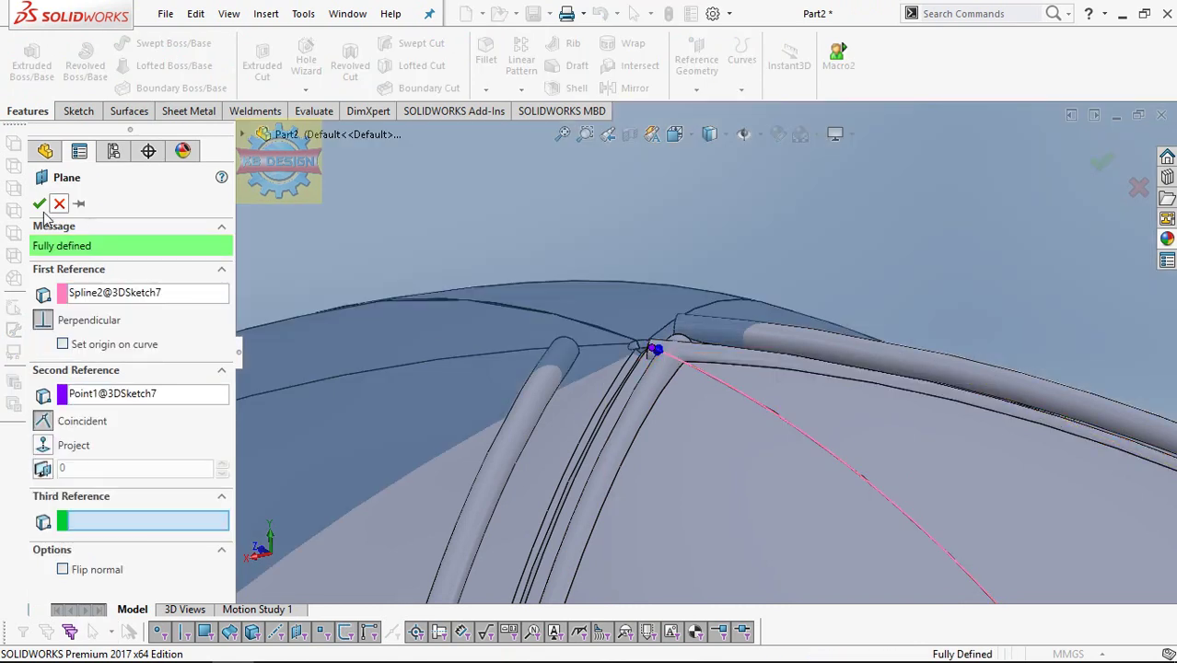
{"action": "left_click", "coordinate": [39, 203]}
{"action": "scroll", "coordinate": [727, 276], "scroll_direction": "up", "scroll_amount": 1}
{"action": "scroll", "coordinate": [738, 294], "scroll_direction": "up", "scroll_amount": 1}
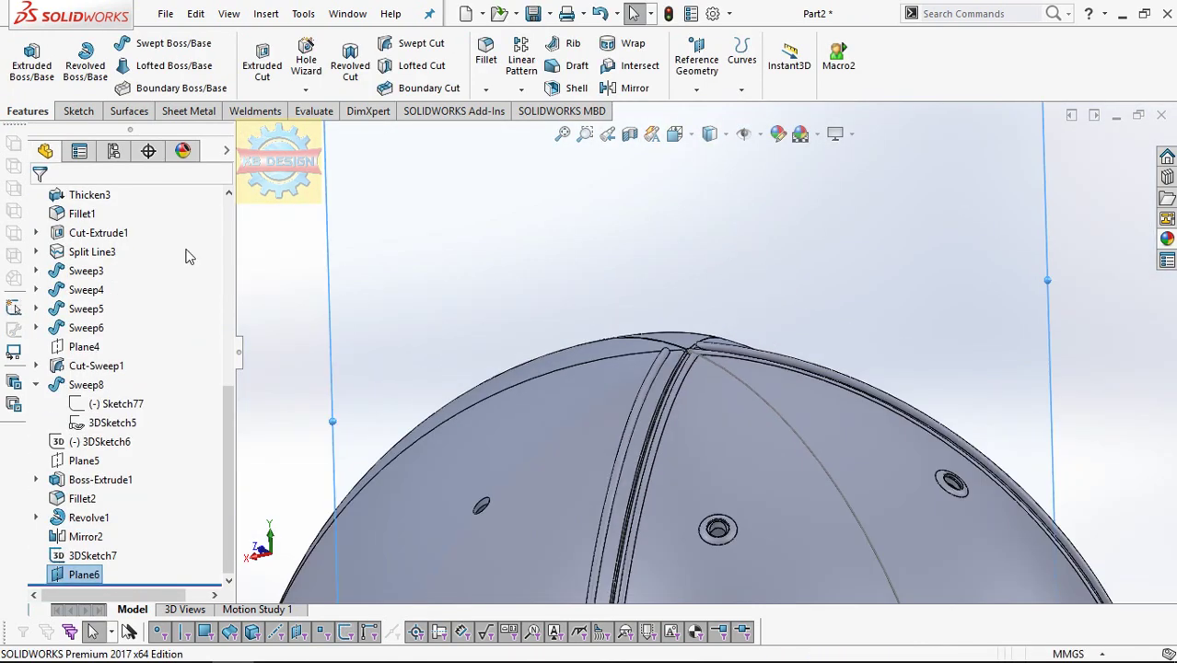
- Start a sketch on Plane6 and draw a circle just right of the origin
{"action": "left_click", "coordinate": [78, 112]}
{"action": "scroll", "coordinate": [764, 283], "scroll_direction": "down", "scroll_amount": 3}
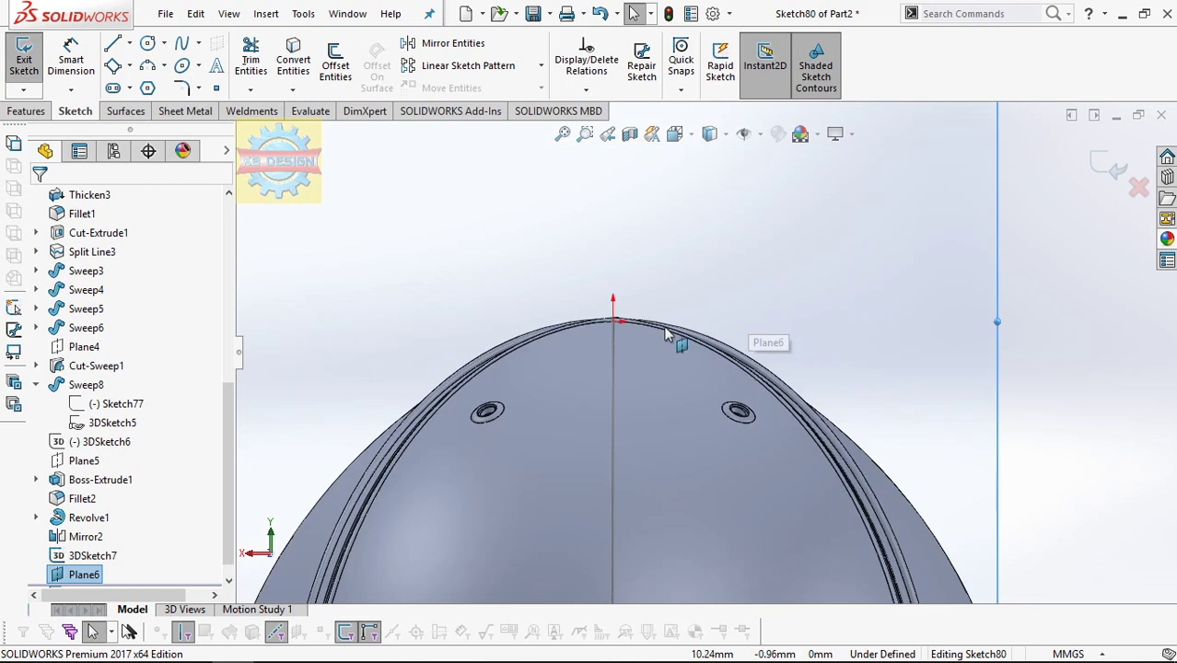
{"action": "scroll", "coordinate": [598, 329], "scroll_direction": "down", "scroll_amount": 3}
{"action": "scroll", "coordinate": [592, 322], "scroll_direction": "down", "scroll_amount": 1}
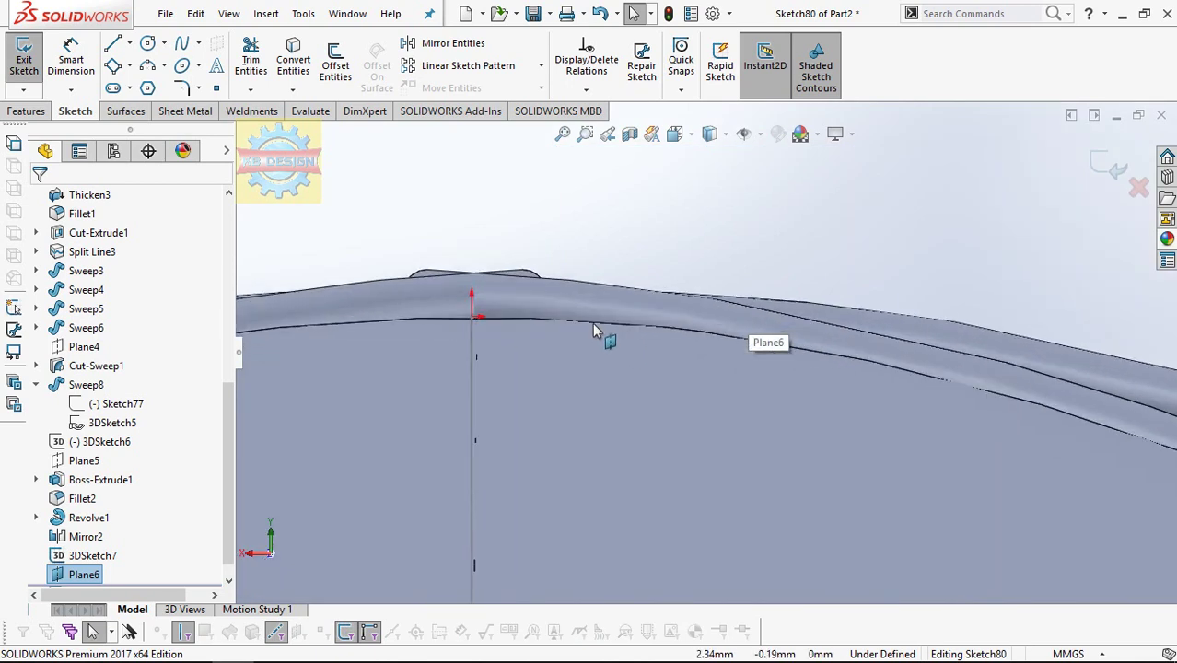
{"action": "left_click", "coordinate": [147, 43]}
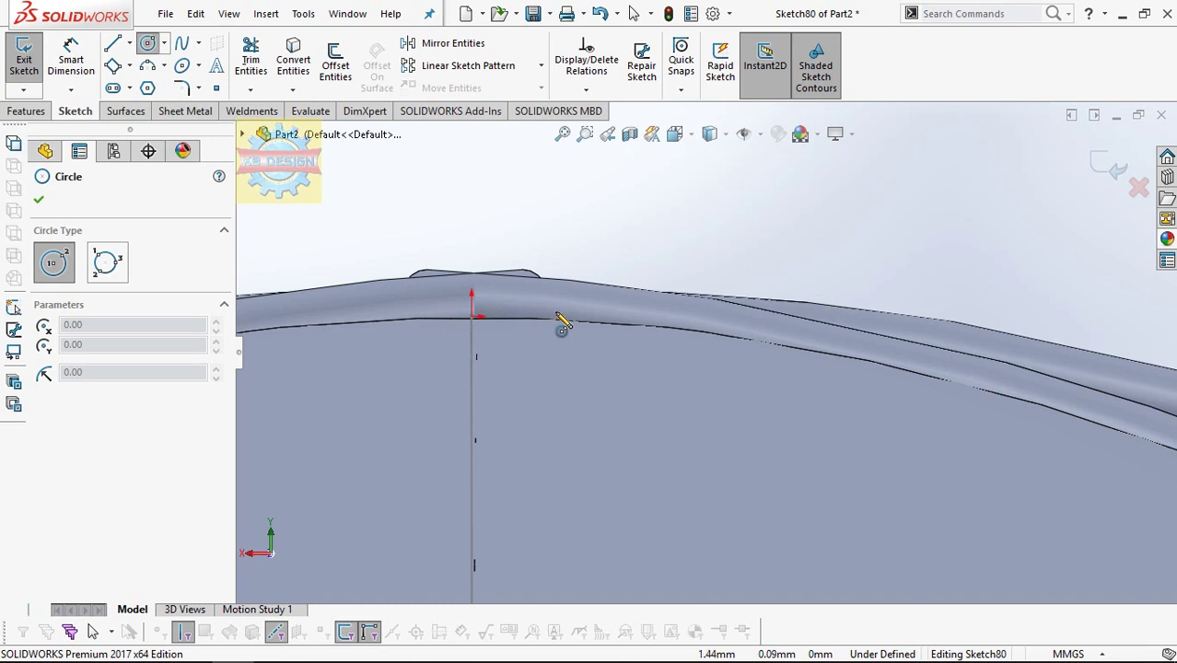
{"action": "left_click", "coordinate": [575, 316]}
{"action": "left_click", "coordinate": [589, 307]}
{"action": "key", "text": "Escape"}
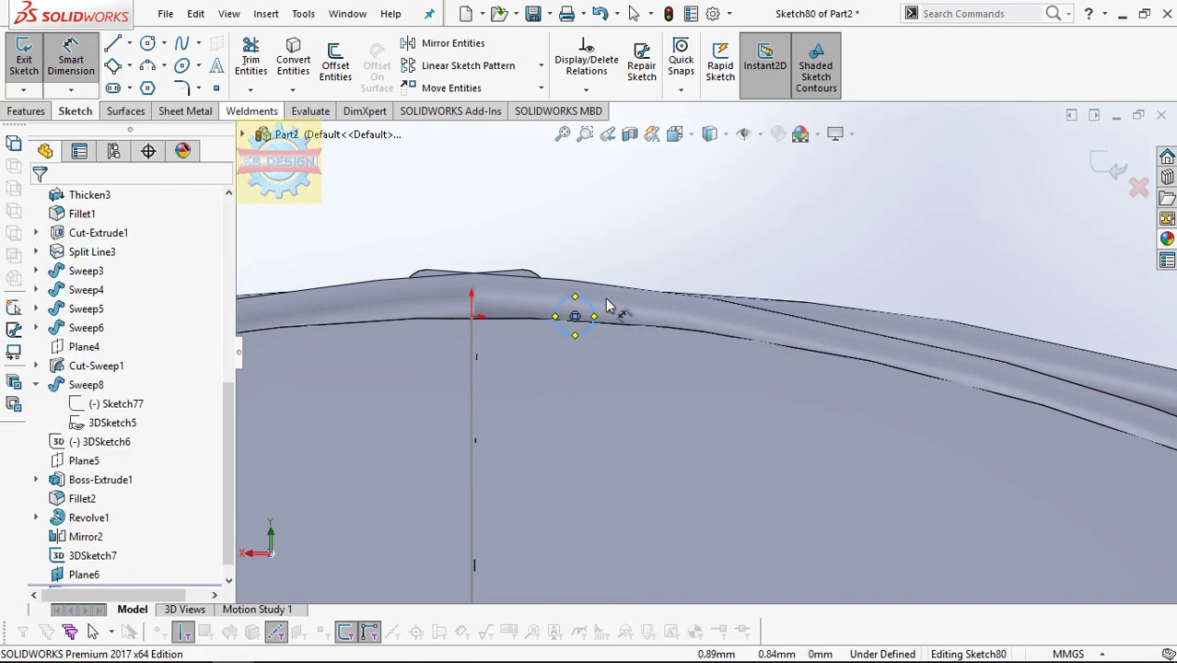
- Dimension the circle to 1.5 diameter, 1.5 horizontally from the origin
{"action": "left_click", "coordinate": [589, 307]}
{"action": "left_click", "coordinate": [629, 223]}
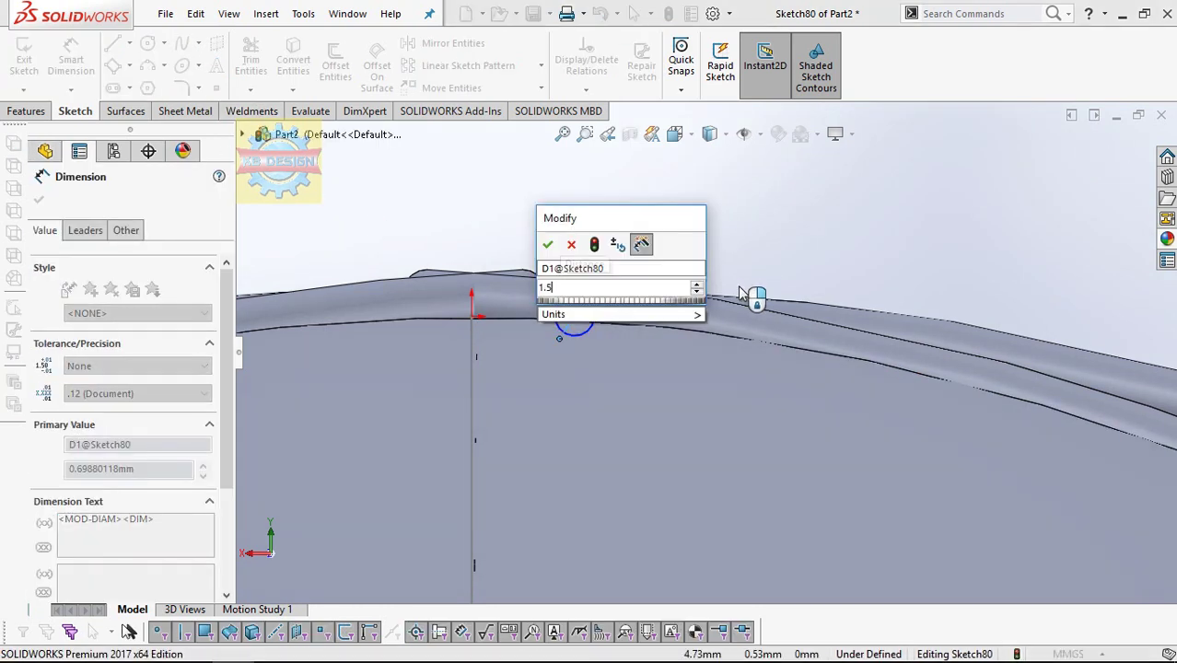
{"action": "type", "text": "1.5"}
{"action": "key", "text": "Return"}
{"action": "key", "text": "Escape"}
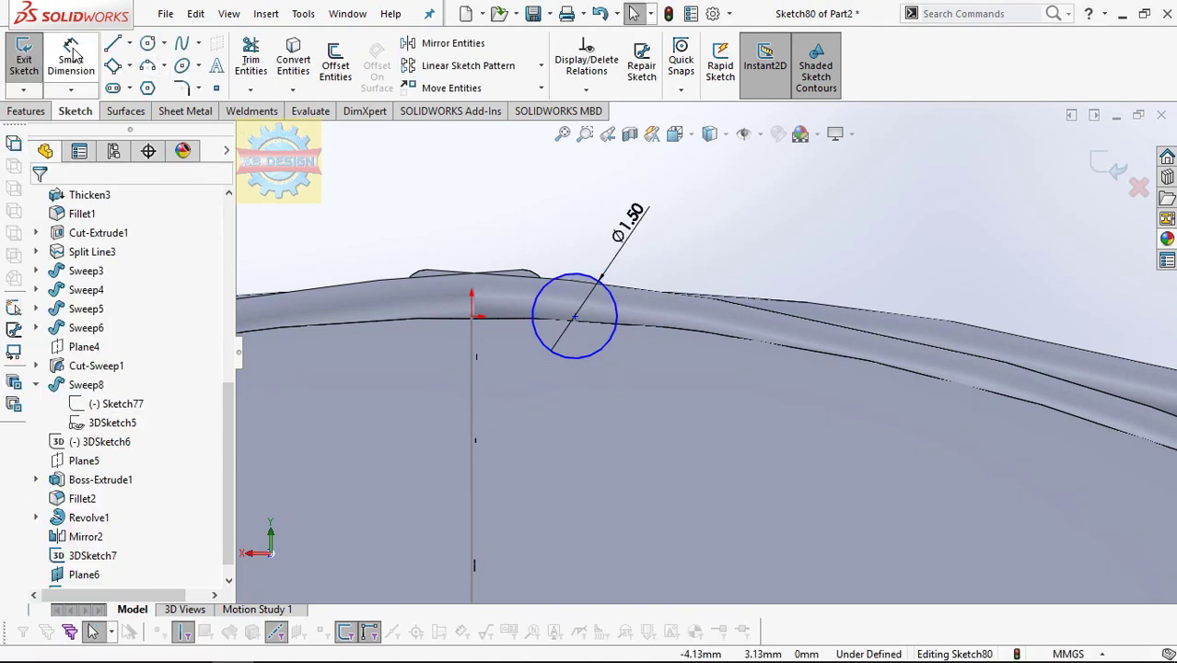
{"action": "left_click", "coordinate": [71, 60]}
{"action": "left_click", "coordinate": [472, 318]}
{"action": "left_click", "coordinate": [574, 317]}
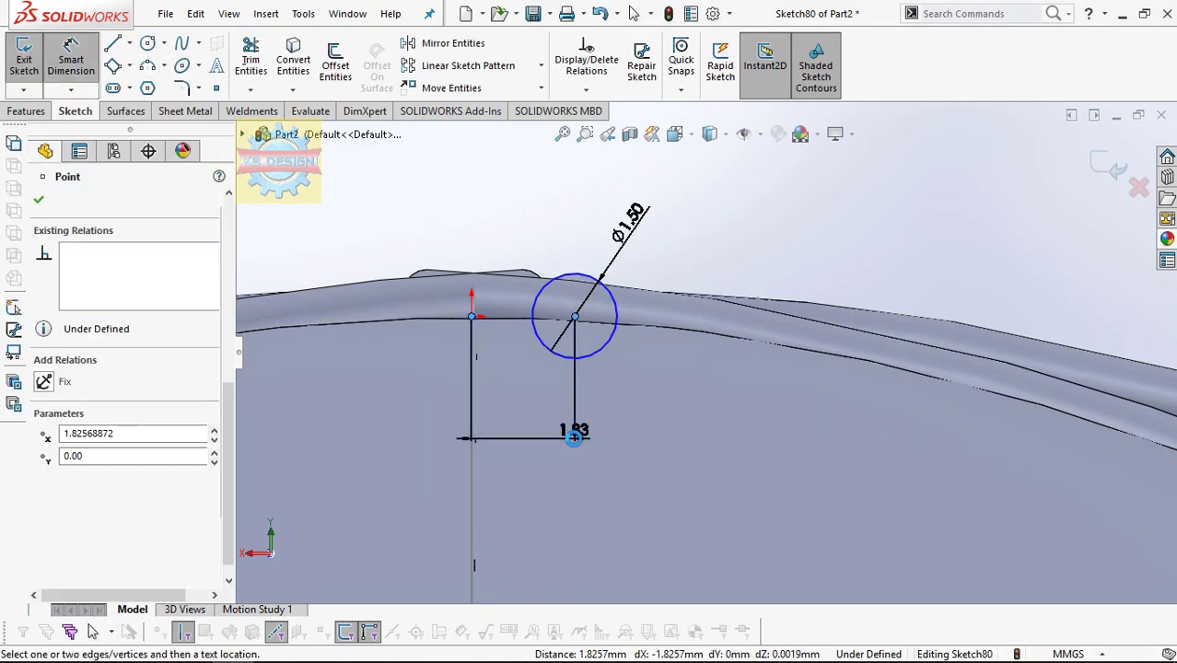
{"action": "left_click", "coordinate": [581, 433]}
{"action": "type", "text": "1.5"}
{"action": "key", "text": "Return"}
{"action": "key", "text": "Escape"}
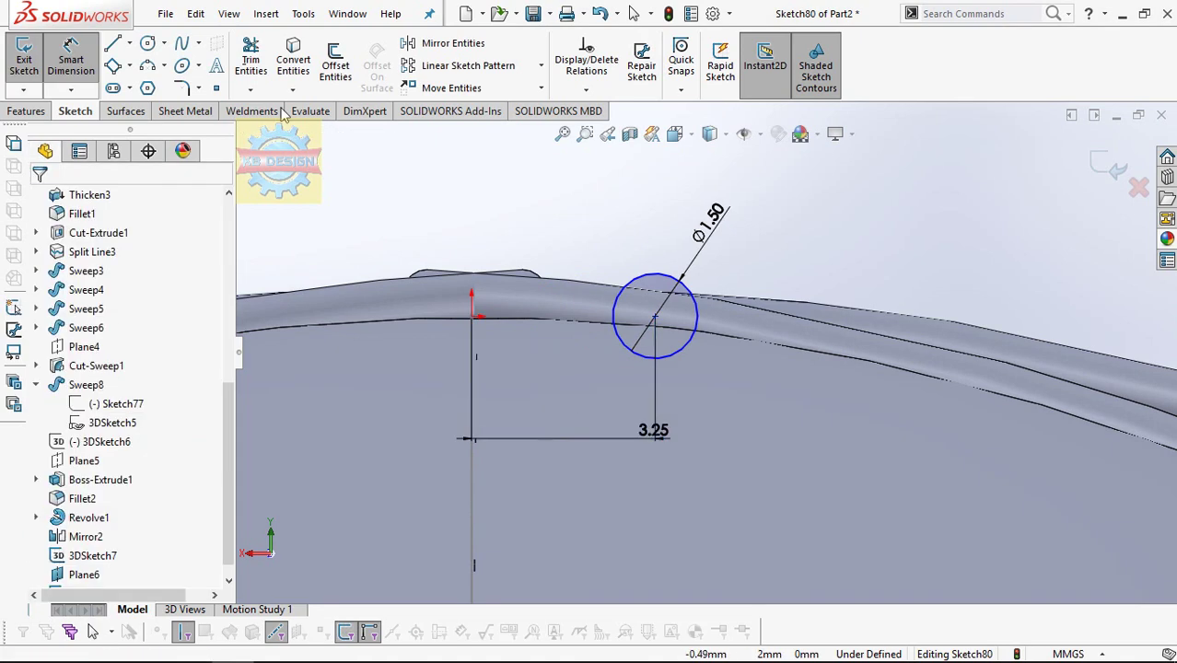
- Draw a vertical centreline upward from the origin
{"action": "left_click", "coordinate": [129, 44]}
{"action": "left_click", "coordinate": [147, 84]}
{"action": "left_click", "coordinate": [474, 316]}
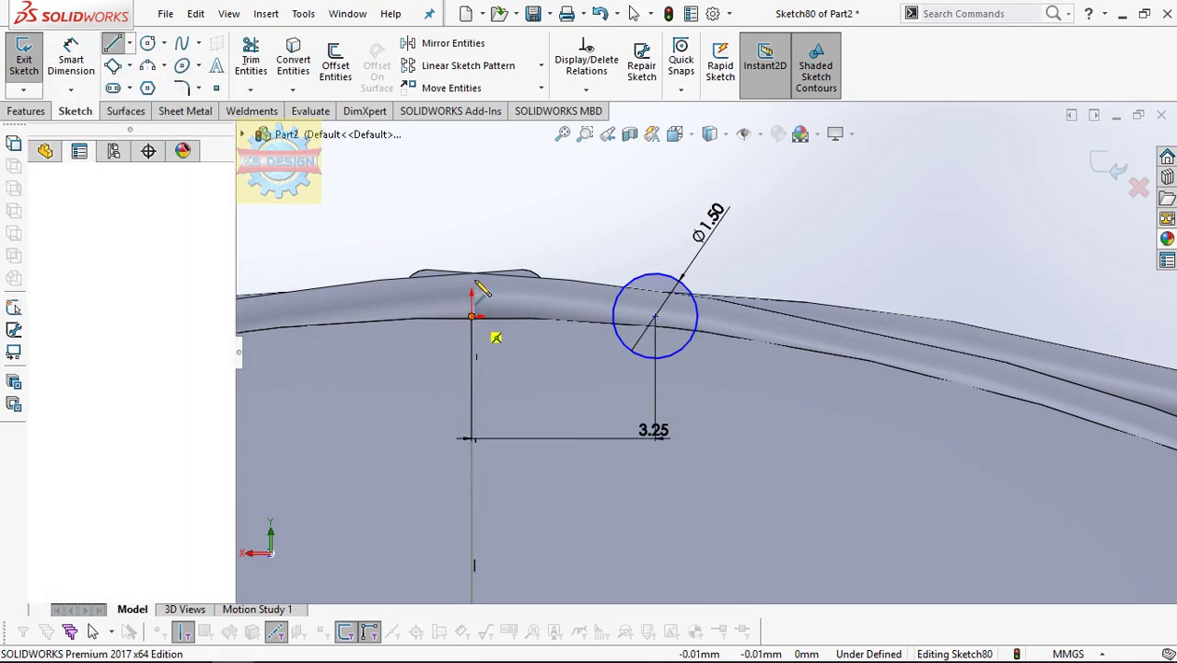
{"action": "left_click", "coordinate": [471, 215]}
{"action": "key", "text": "Escape"}
- Mirror the circle about the centreline and exit the sketch
{"action": "left_click", "coordinate": [424, 48]}
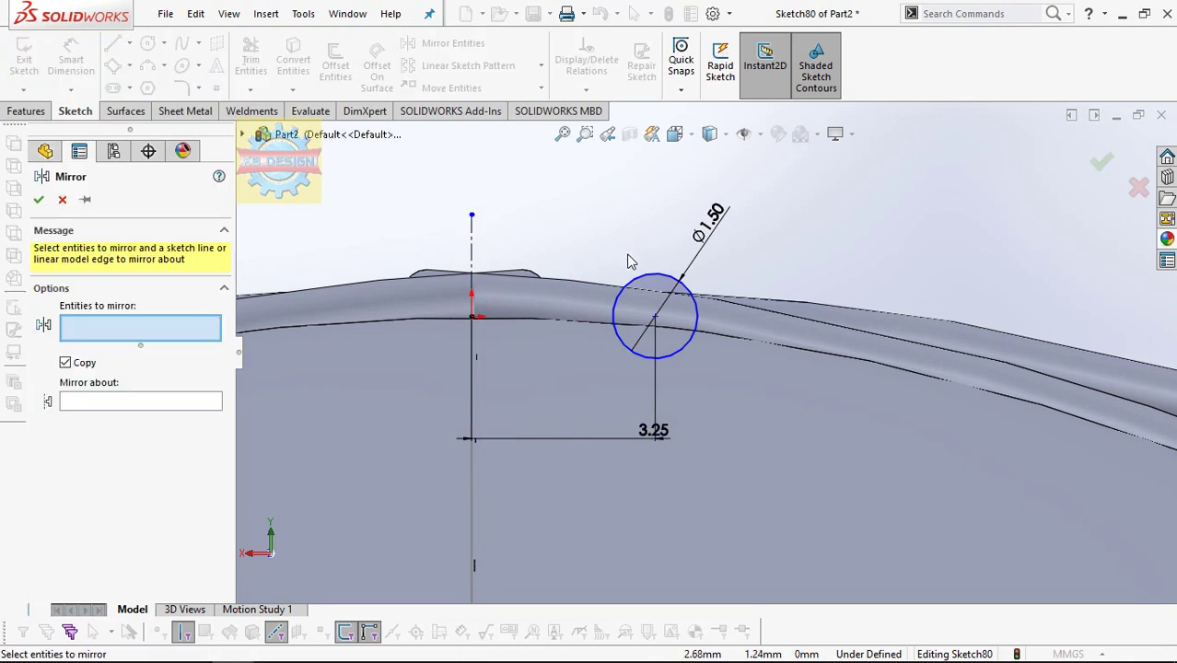
{"action": "left_click", "coordinate": [633, 281]}
{"action": "left_click", "coordinate": [166, 403]}
{"action": "left_click", "coordinate": [472, 247]}
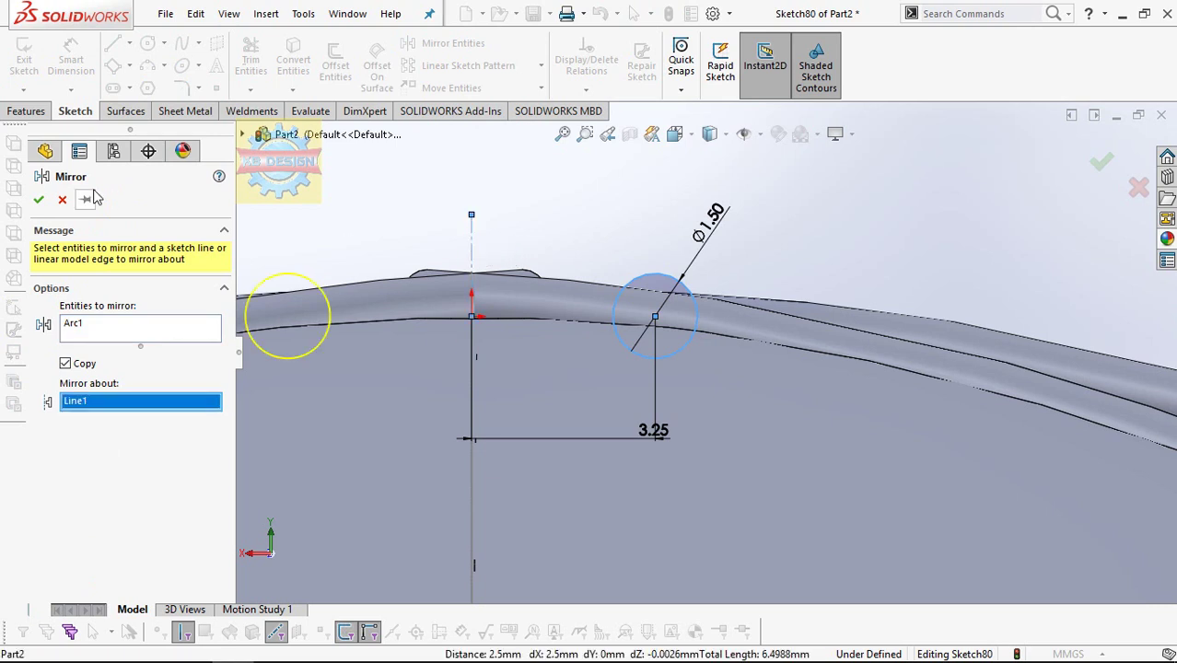
{"action": "left_click", "coordinate": [38, 200]}
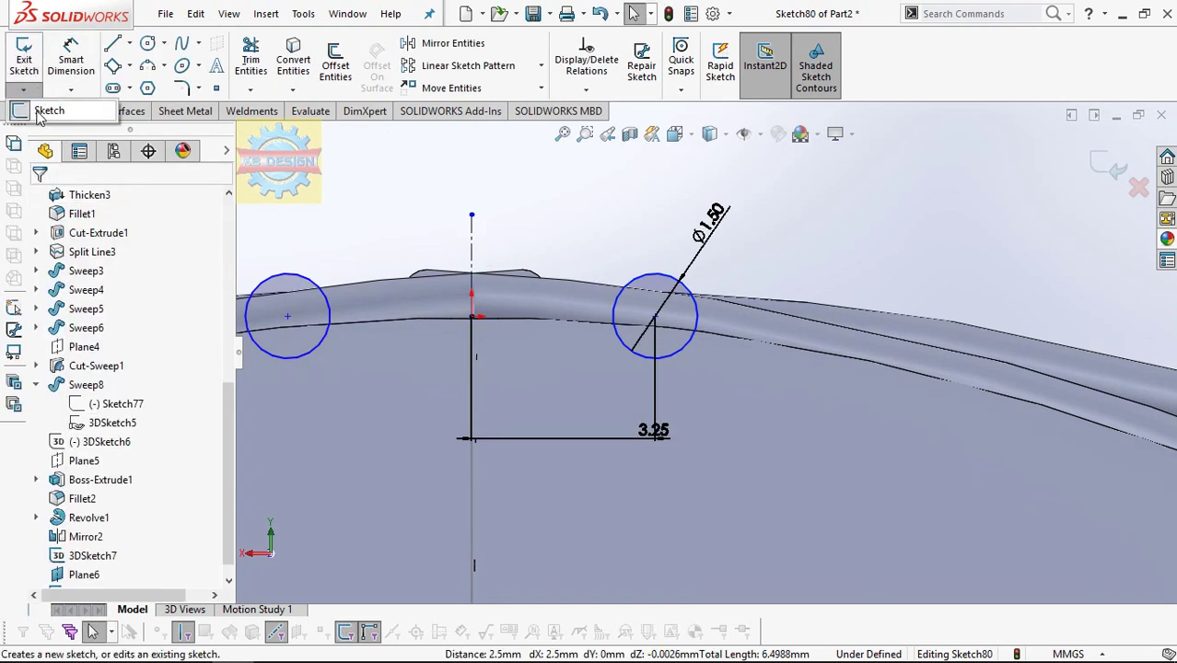
{"action": "left_click", "coordinate": [24, 60]}
{"action": "right_click", "coordinate": [907, 320]}
{"action": "left_click", "coordinate": [932, 323]}
{"action": "left_click", "coordinate": [42, 105]}
- Sweep Sketch80 as the profile along 3DSketch7 as the path
{"action": "left_click", "coordinate": [173, 43]}
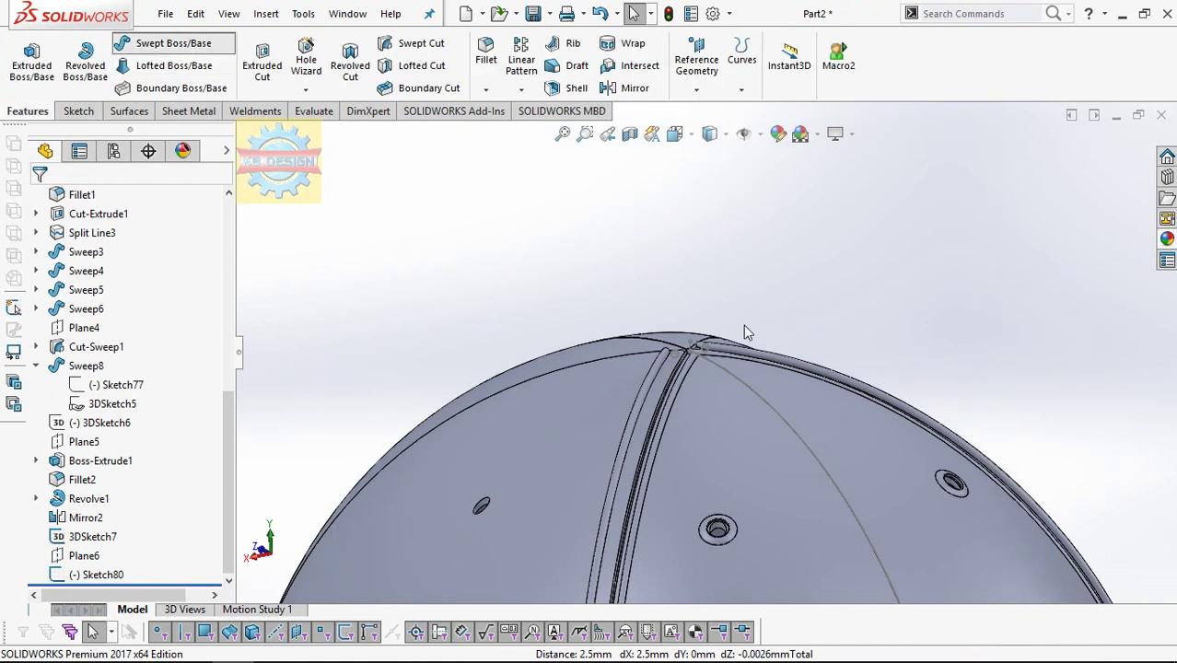
{"action": "left_click", "coordinate": [704, 351]}
{"action": "left_click", "coordinate": [721, 378]}
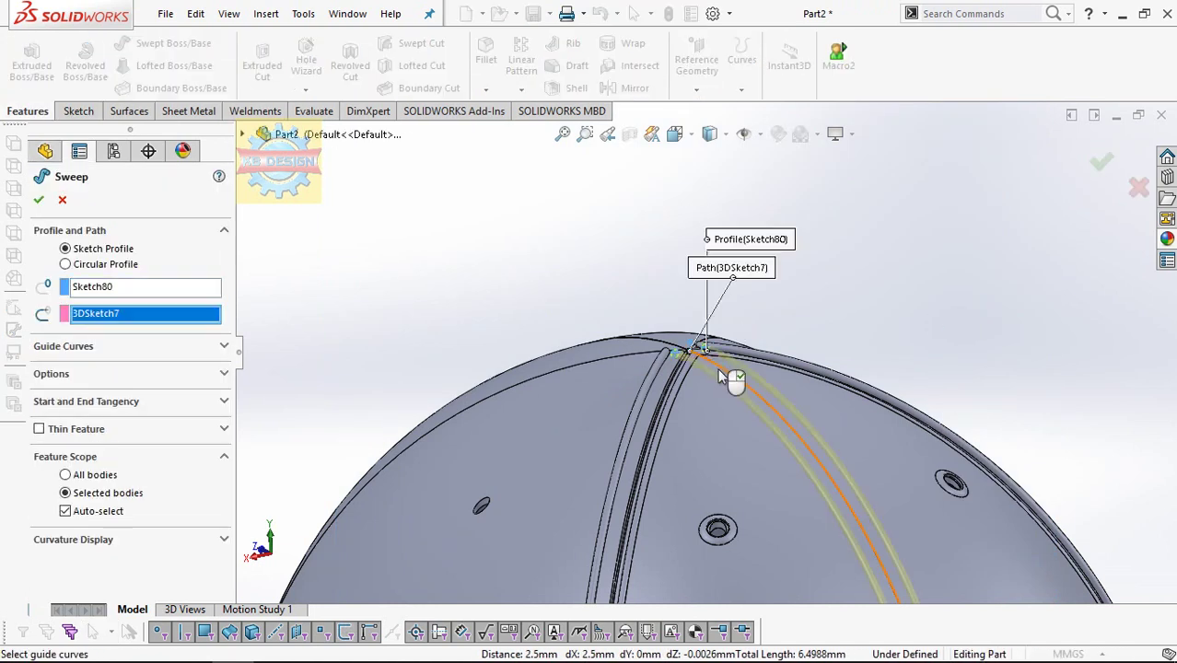
{"action": "left_click", "coordinate": [122, 375]}
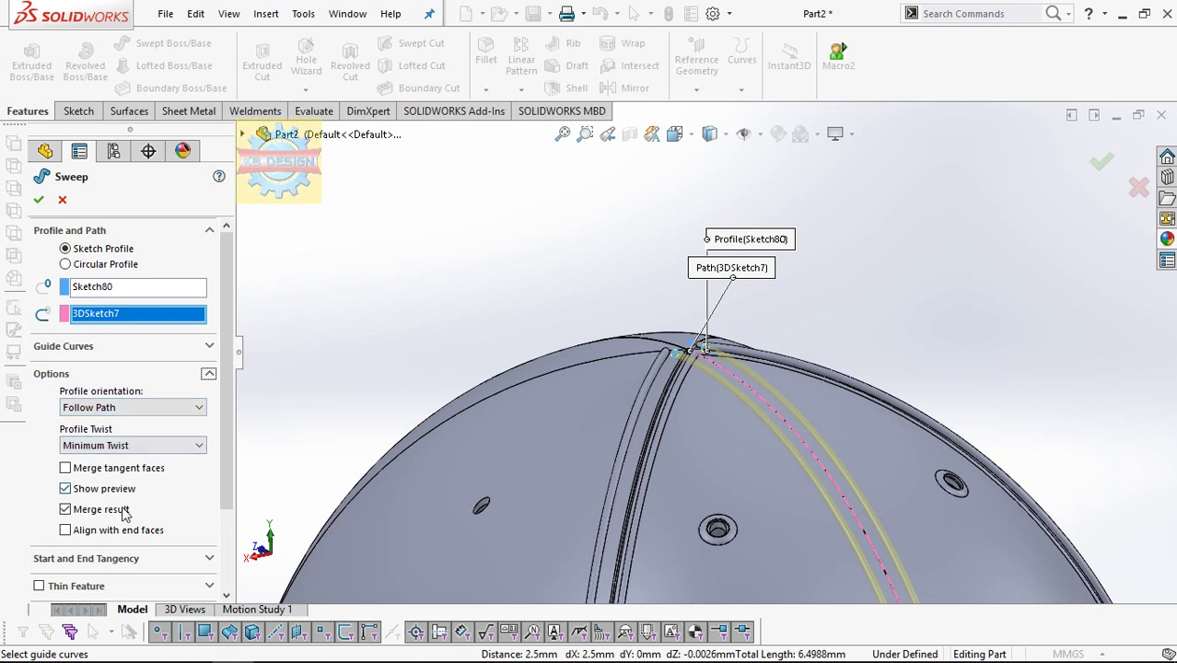
{"action": "left_click", "coordinate": [42, 199]}
- Check the solid bodies list and orbit to view the whole cap and brim side-on
{"action": "scroll", "coordinate": [173, 285], "scroll_direction": "up", "scroll_amount": 3}
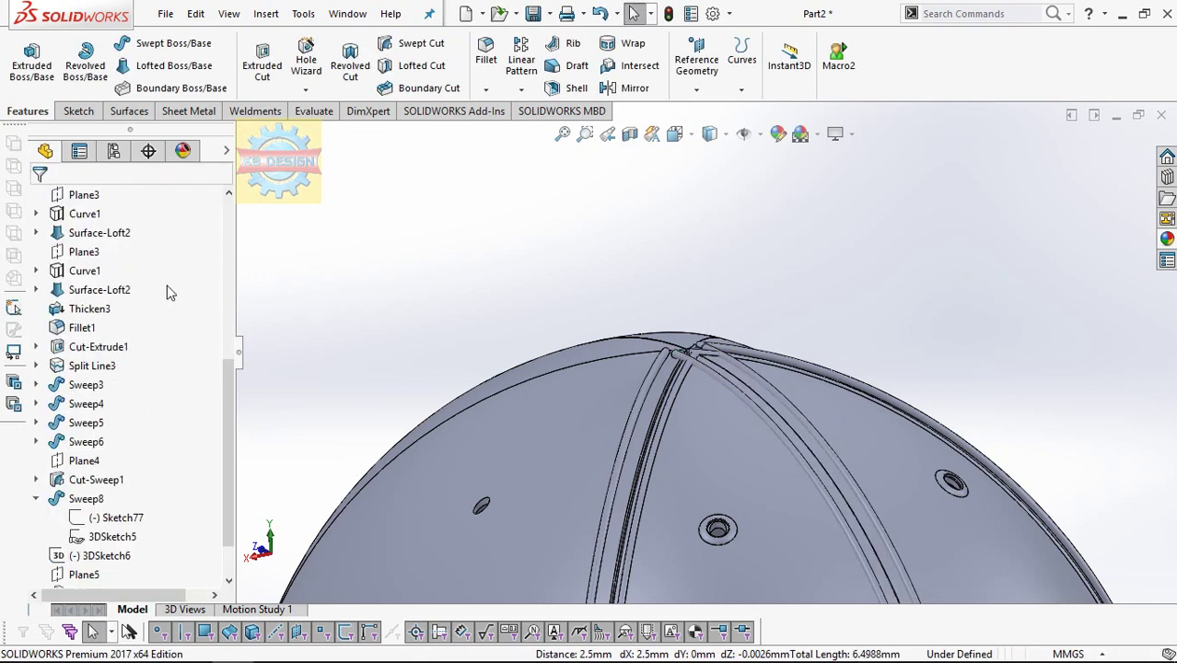
{"action": "scroll", "coordinate": [110, 295], "scroll_direction": "up", "scroll_amount": 8}
{"action": "left_click", "coordinate": [36, 270]}
{"action": "left_click", "coordinate": [108, 346]}
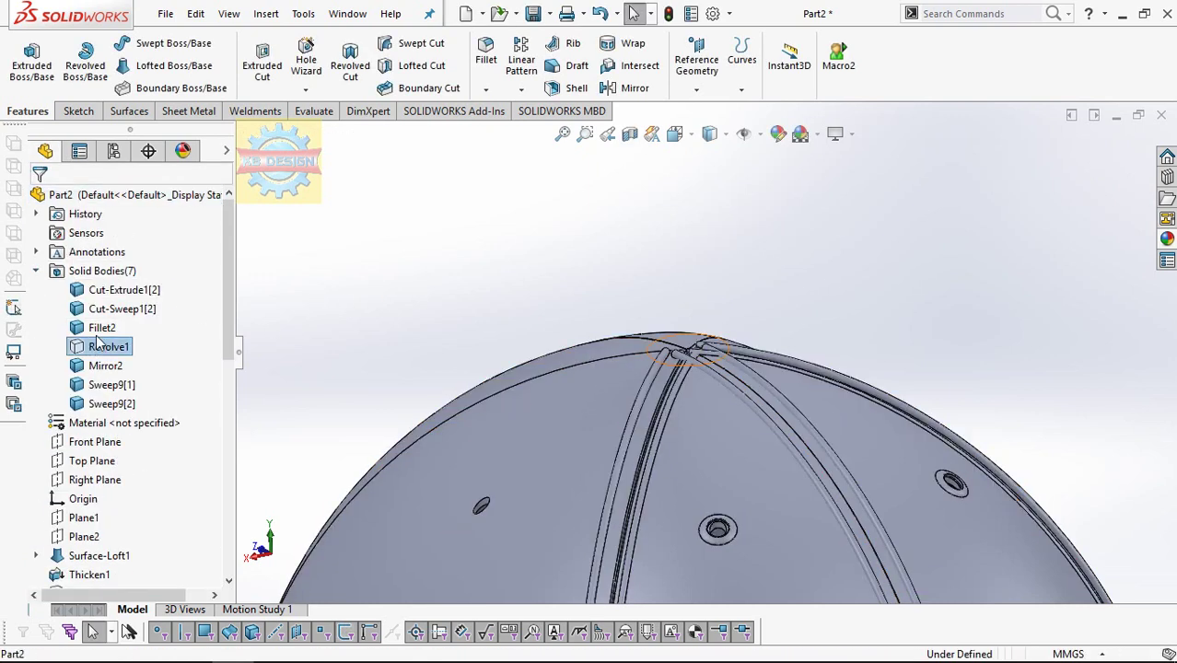
{"action": "left_click", "coordinate": [476, 275]}
{"action": "scroll", "coordinate": [559, 247], "scroll_direction": "up", "scroll_amount": 3}
{"action": "mouse_move", "coordinate": [612, 255]}
{"action": "middle_mouse_down"}
{"action": "mouse_move", "coordinate": [688, 350]}
{"action": "mouse_move", "coordinate": [822, 400]}
{"action": "middle_mouse_up"}
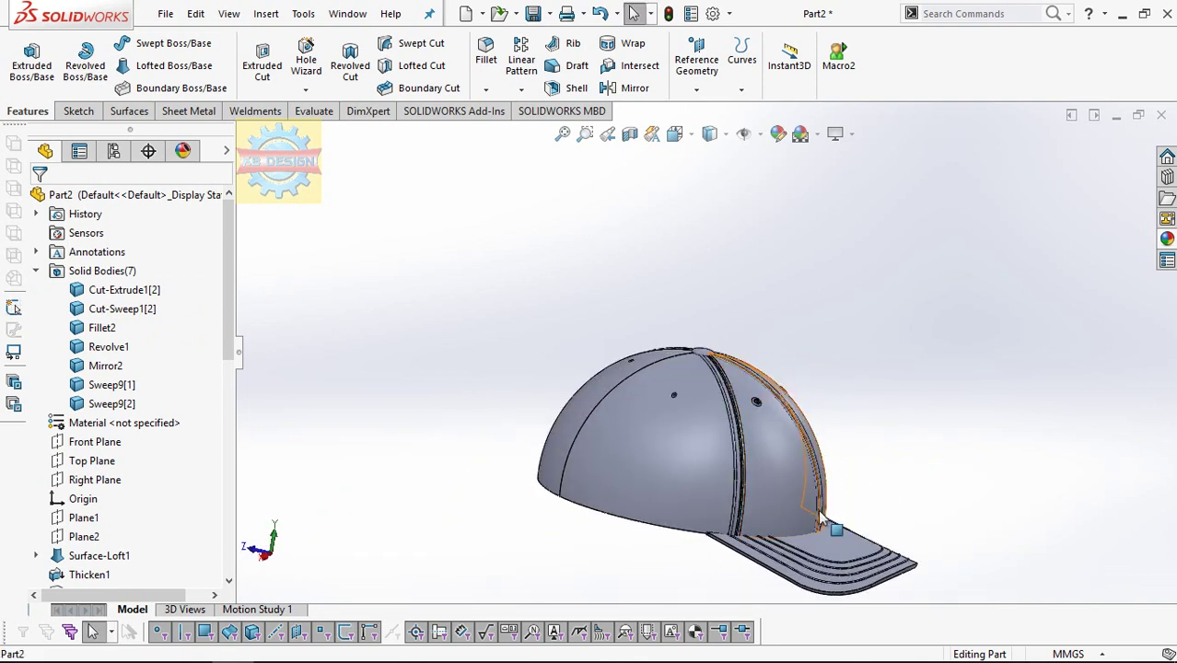
{"action": "scroll", "coordinate": [799, 523], "scroll_direction": "down", "scroll_amount": 5}
{"action": "middle_click_drag", "start_coordinate": [799, 523], "coordinate": [801, 523]}
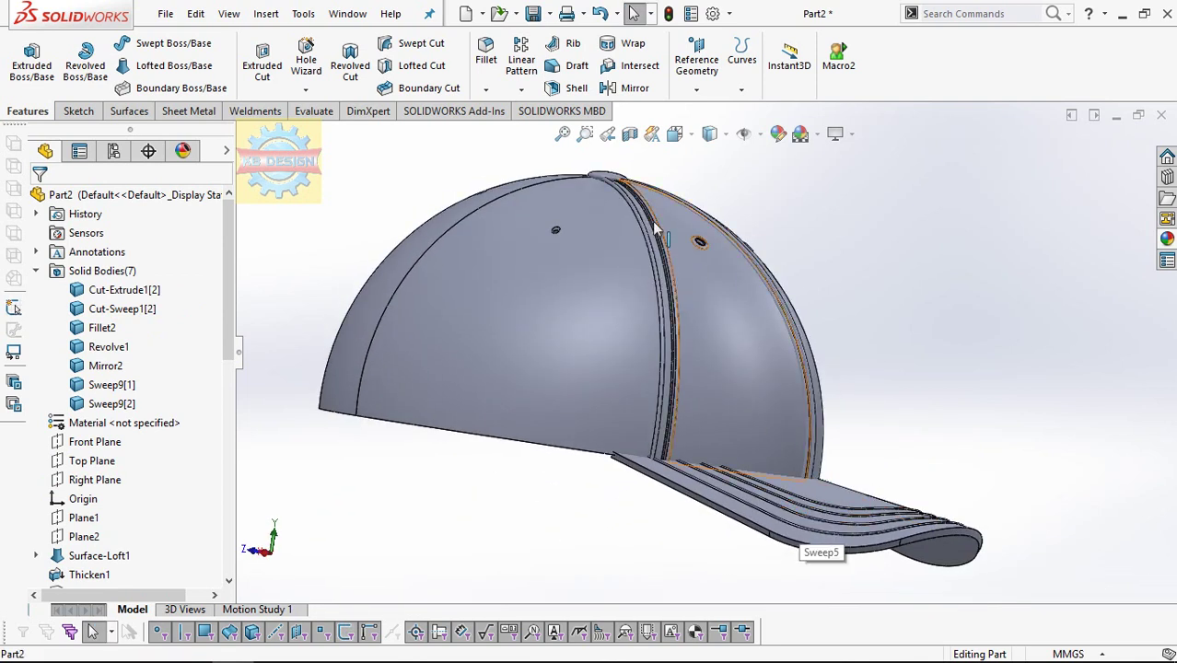
{"action": "left_click", "coordinate": [485, 54]}
{"action": "scroll", "coordinate": [751, 542], "scroll_direction": "down", "scroll_amount": 3}
- Round the brim face edges with a 1 mm fillet
{"action": "type", "text": "1"}
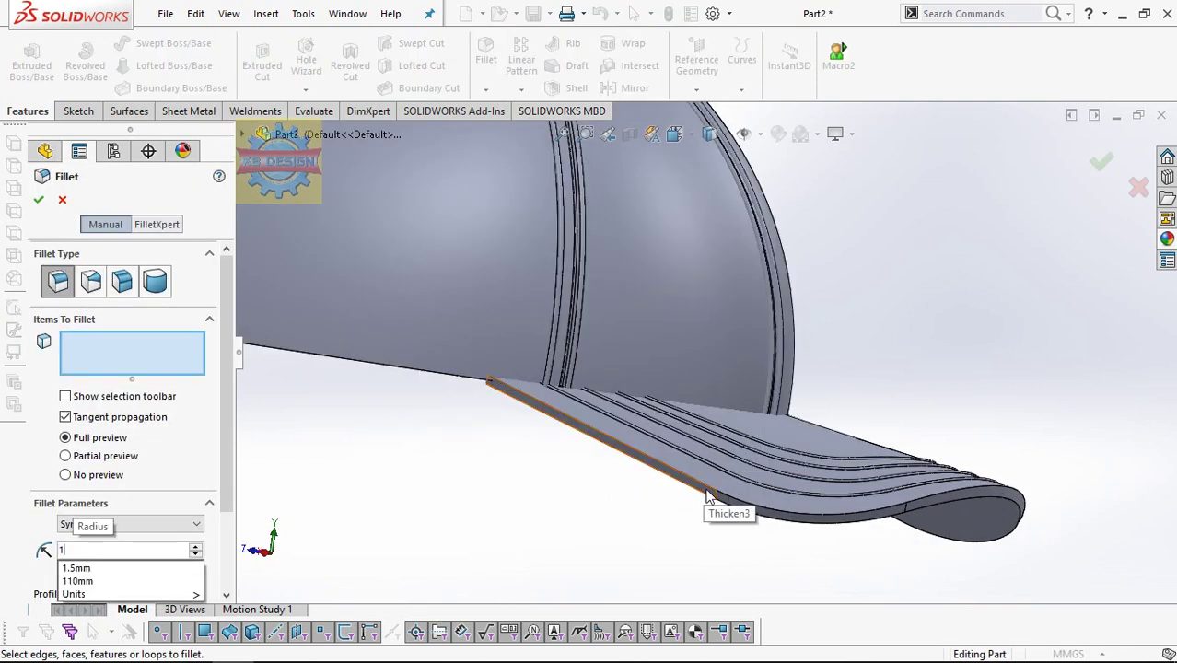
{"action": "left_click", "coordinate": [709, 497]}
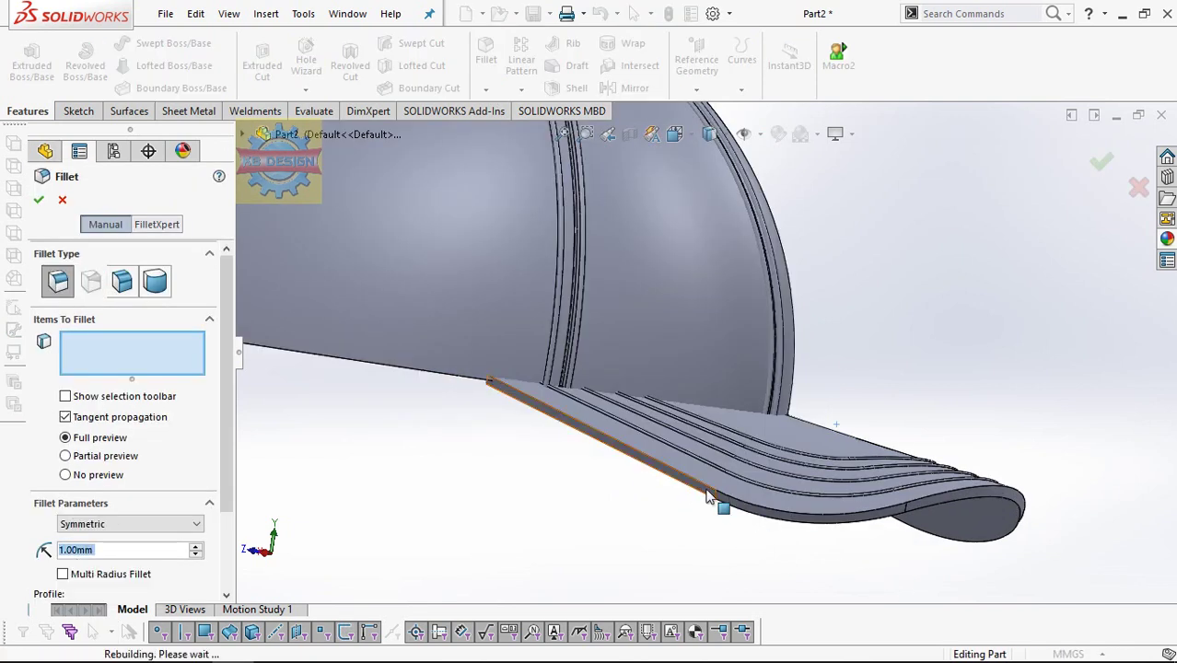
{"action": "left_click", "coordinate": [37, 200]}
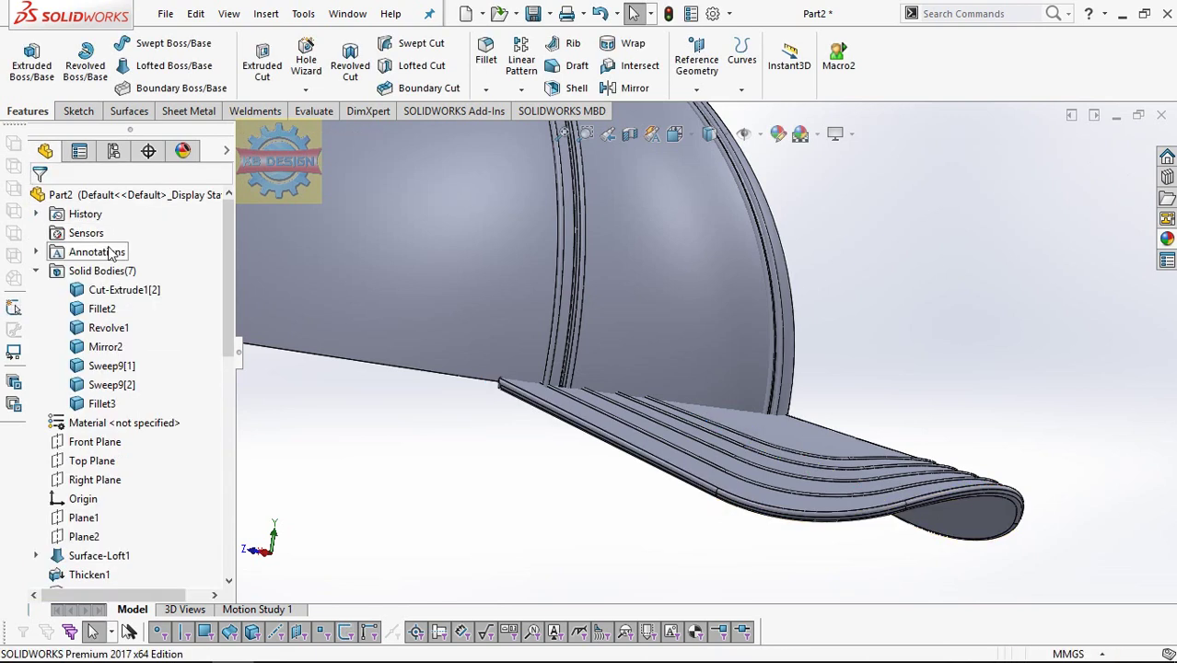
- Fillet the cap's lower edge at 0.75 mm
{"action": "left_click", "coordinate": [485, 53]}
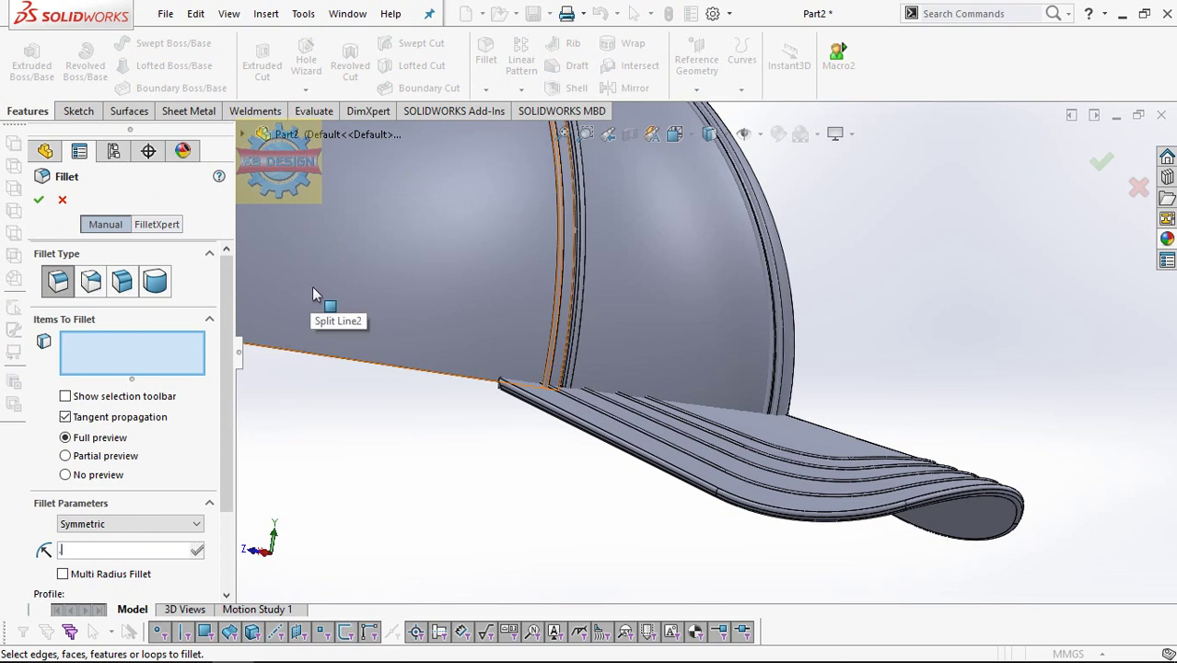
{"action": "type", "text": ".75"}
{"action": "scroll", "coordinate": [393, 377], "scroll_direction": "down", "scroll_amount": 3}
{"action": "scroll", "coordinate": [355, 310], "scroll_direction": "down", "scroll_amount": 3}
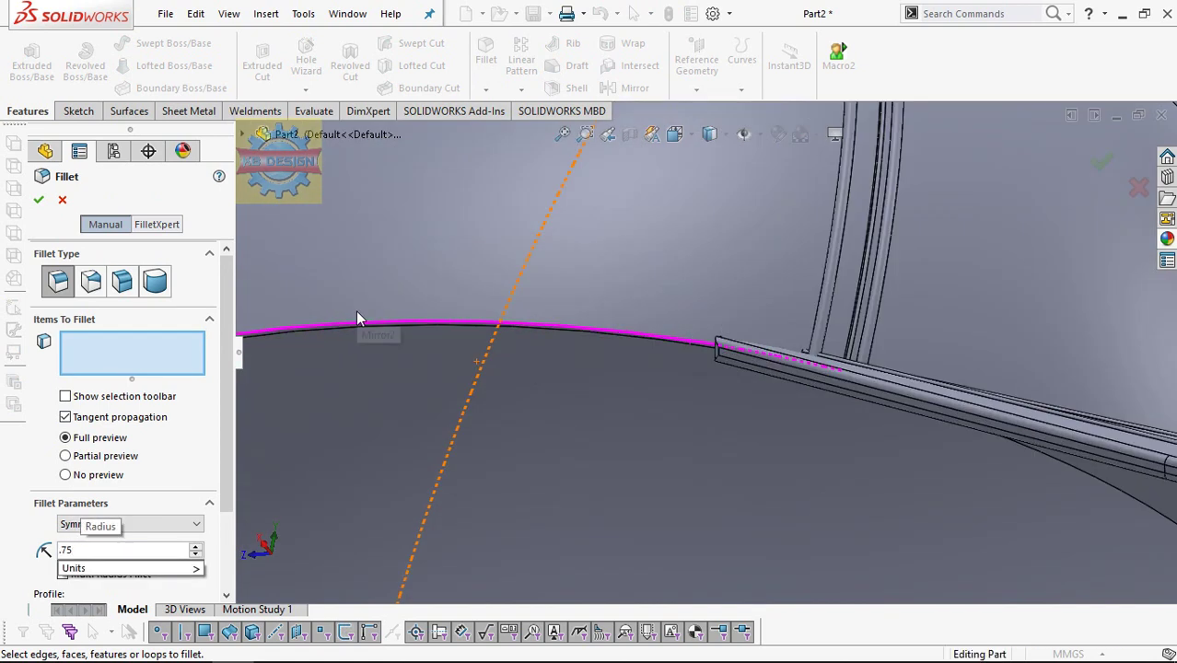
{"action": "left_click", "coordinate": [345, 326]}
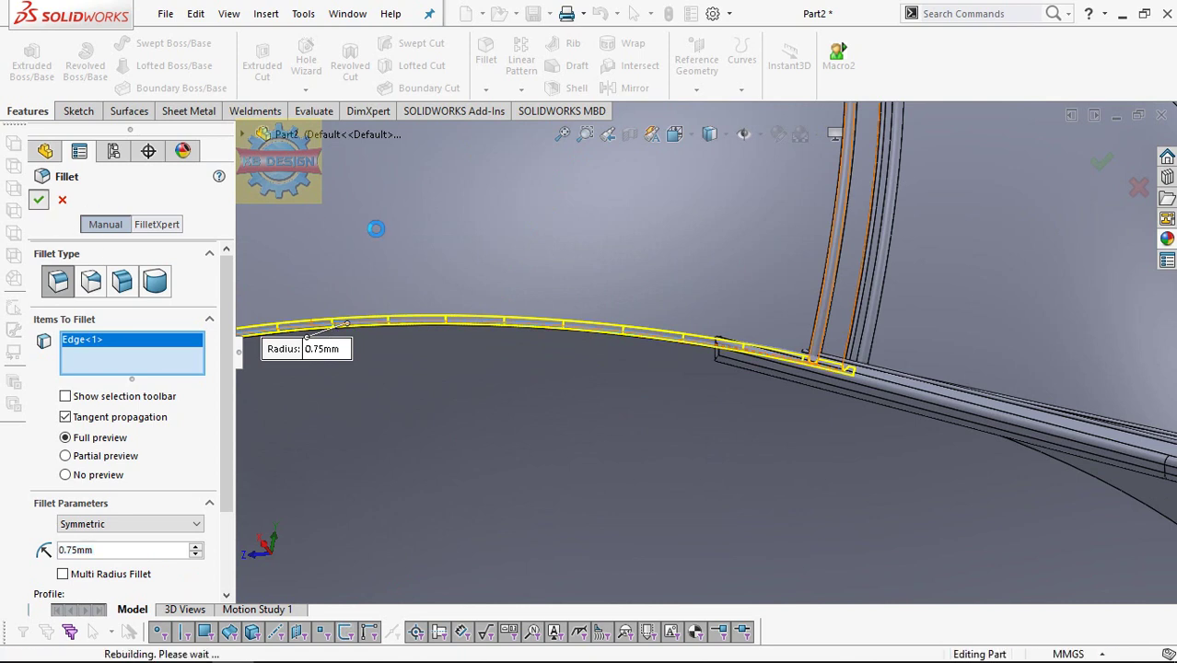
{"action": "scroll", "coordinate": [510, 222], "scroll_direction": "up", "scroll_amount": 10}
{"action": "scroll", "coordinate": [595, 485], "scroll_direction": "down", "scroll_amount": 3}
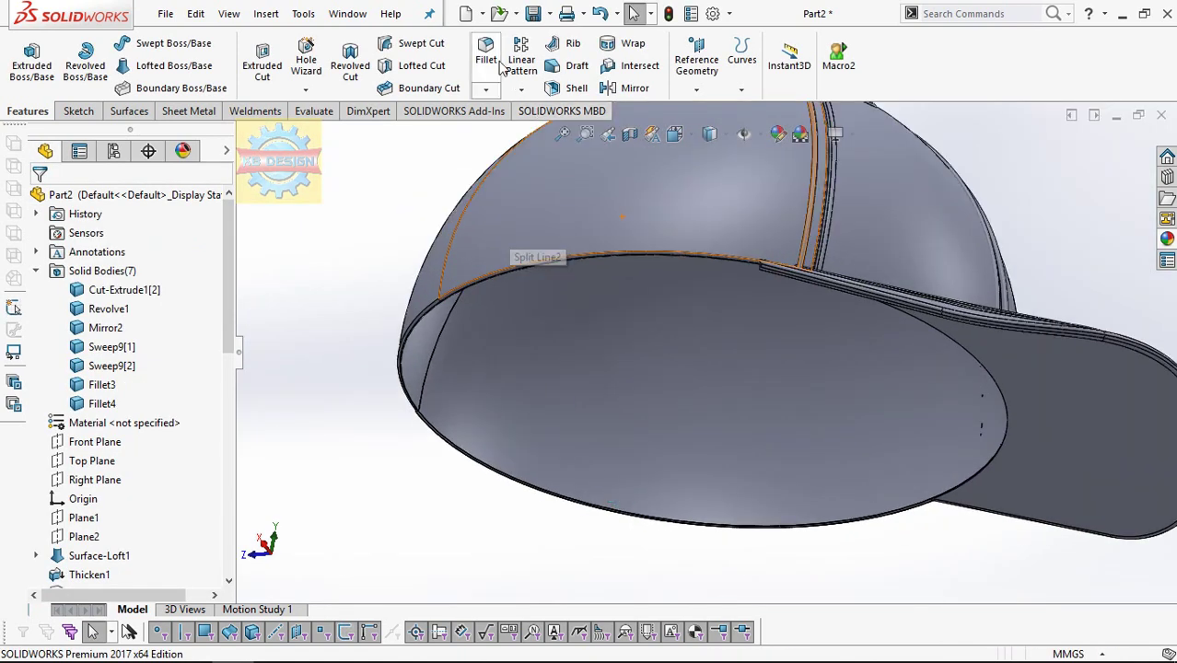
- Add a second 0.75 mm fillet on the cap's rim edge
{"action": "key", "text": "Return"}
{"action": "scroll", "coordinate": [403, 304], "scroll_direction": "down", "scroll_amount": 3}
{"action": "scroll", "coordinate": [403, 304], "scroll_direction": "down", "scroll_amount": 3}
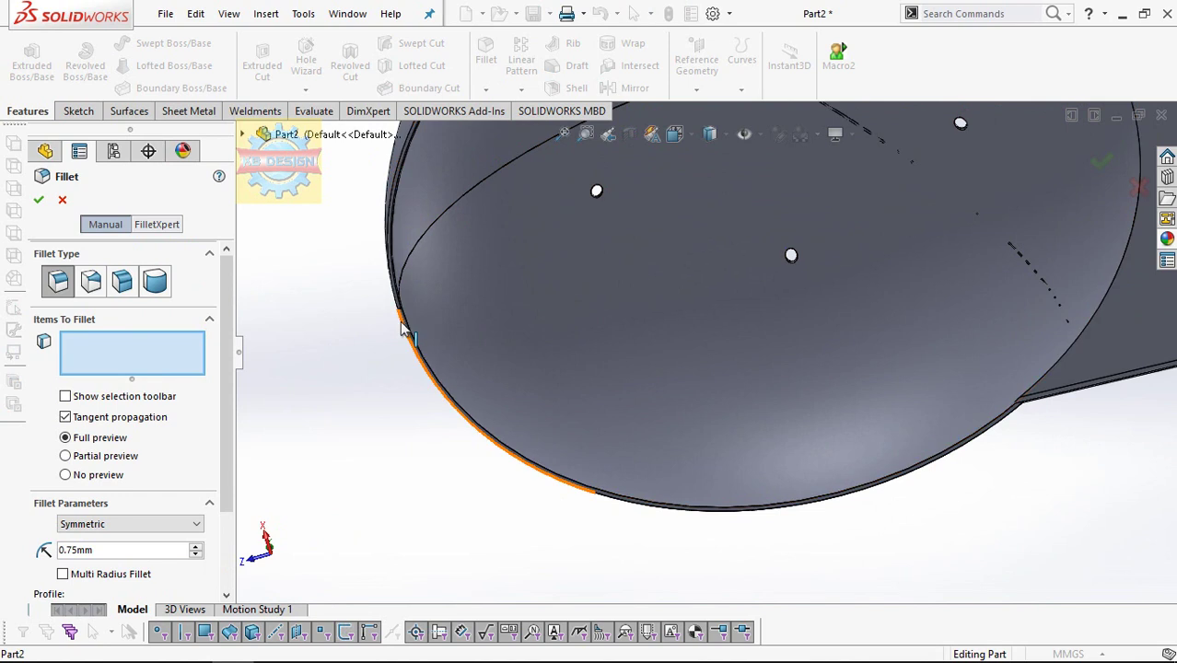
{"action": "left_click", "coordinate": [406, 324]}
{"action": "left_click", "coordinate": [38, 199]}
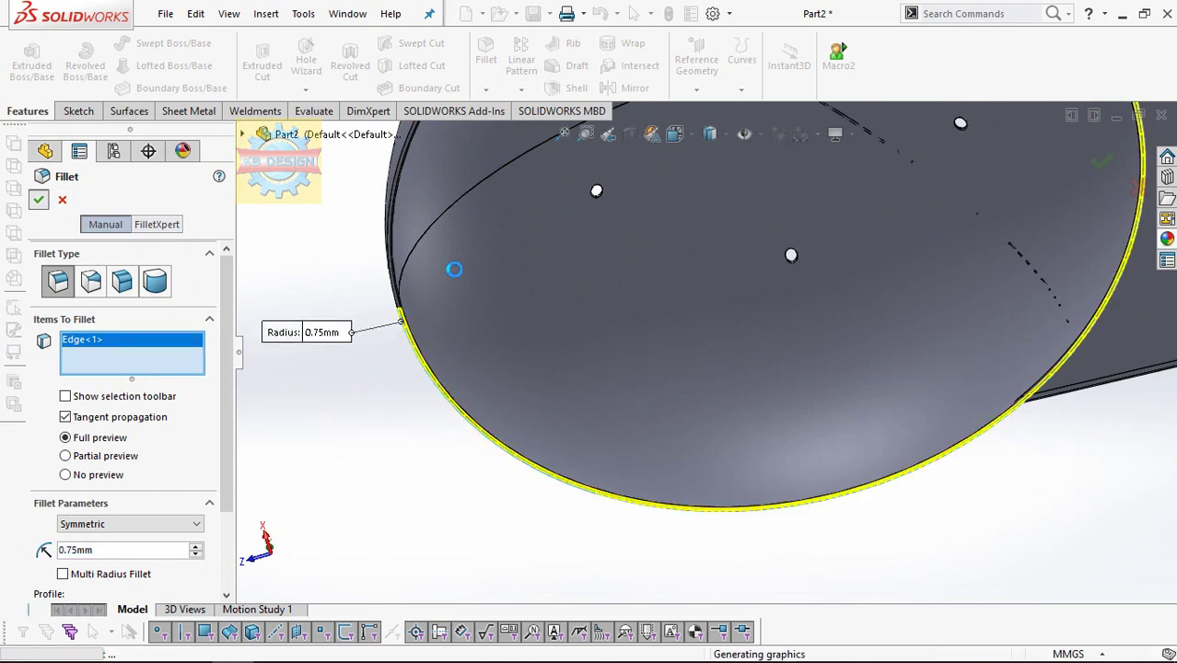
{"action": "scroll", "coordinate": [526, 316], "scroll_direction": "up", "scroll_amount": 5}
{"action": "mouse_move", "coordinate": [583, 320]}
{"action": "middle_mouse_down"}
{"action": "mouse_move", "coordinate": [719, 336]}
{"action": "mouse_move", "coordinate": [758, 502]}
{"action": "middle_mouse_up"}
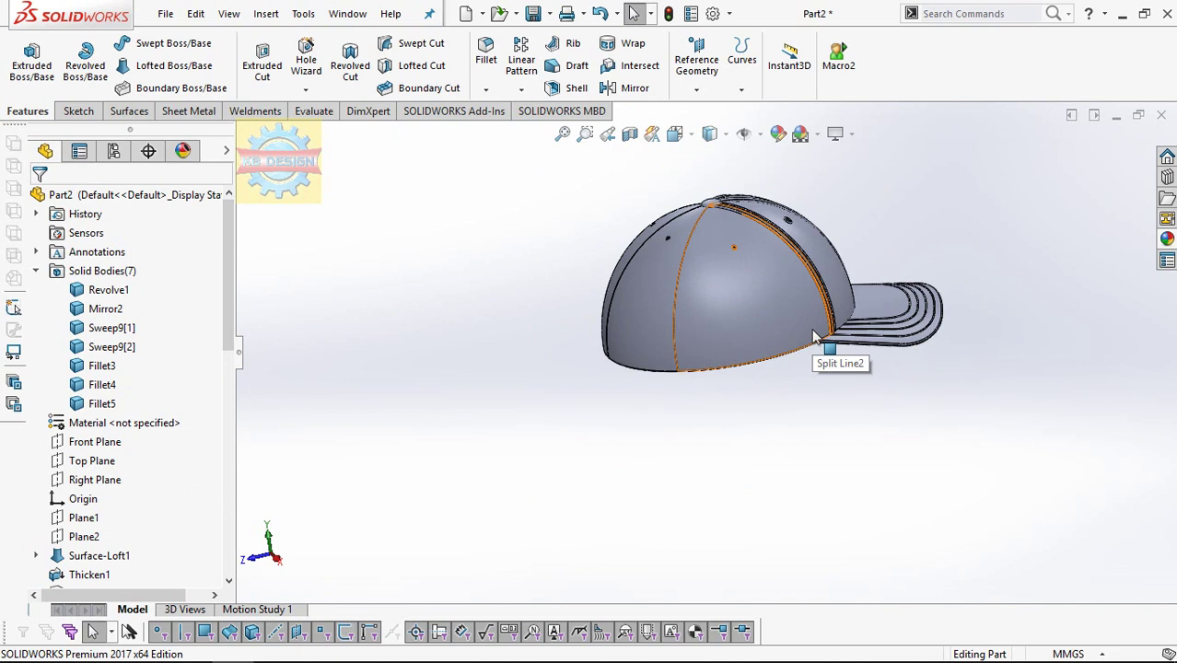
{"action": "middle_click_drag", "start_coordinate": [814, 337], "coordinate": [755, 350]}
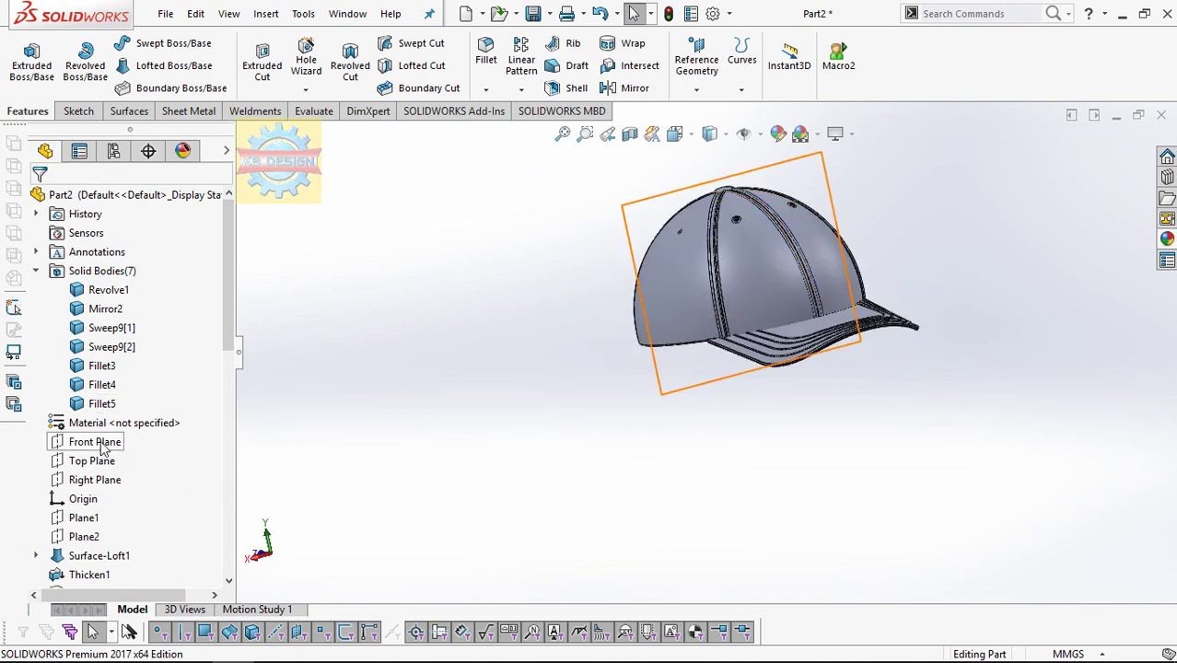
- Start a sketch on the Front Plane, viewed facing the cap's front
{"action": "left_click", "coordinate": [101, 444]}
{"action": "left_click", "coordinate": [115, 416]}
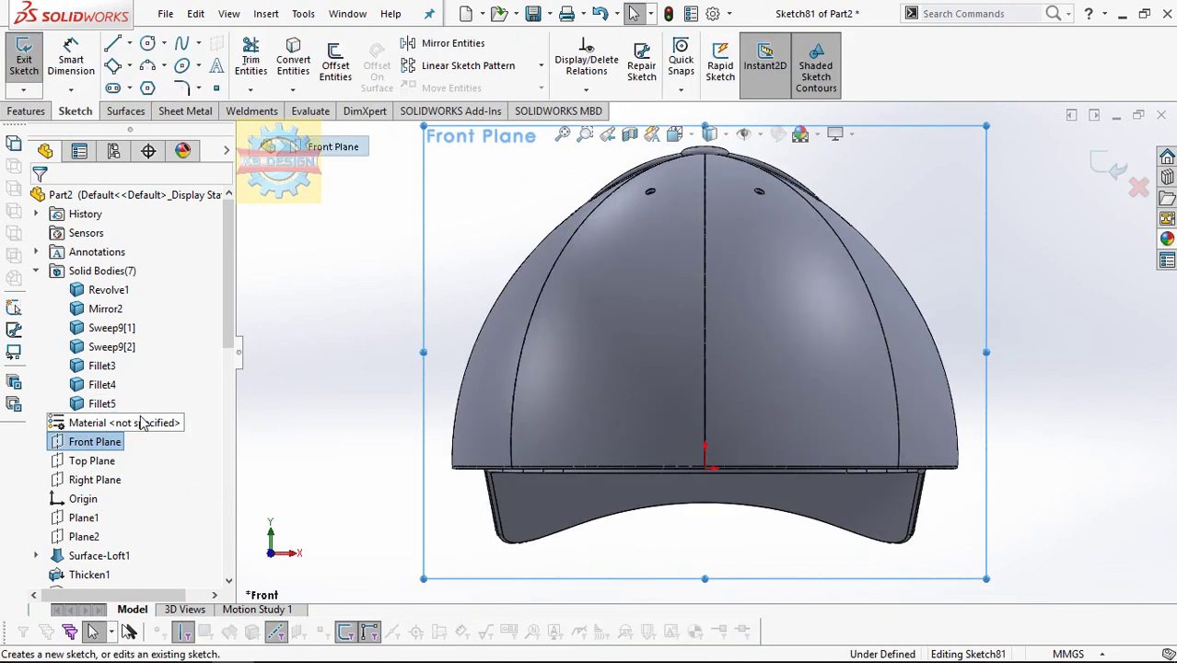
{"action": "key", "text": "ctrl+8"}
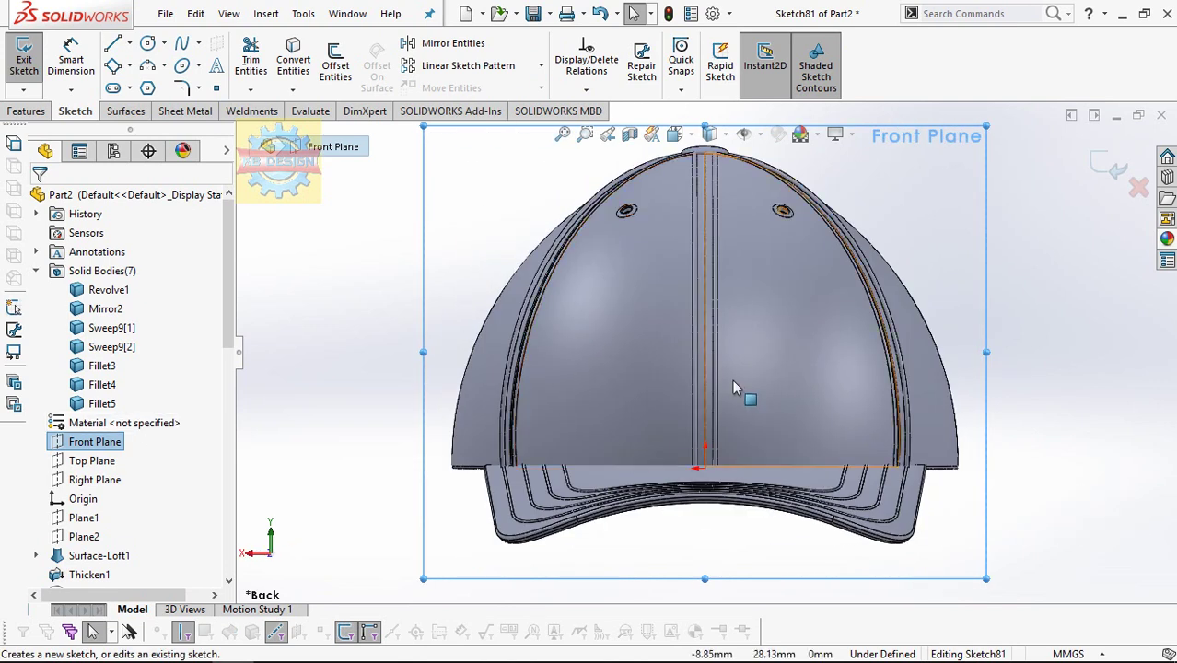
{"action": "scroll", "coordinate": [732, 379], "scroll_direction": "down", "scroll_amount": 2}
- Add K sketch text without the document font, trying fonts before Engravers MT
{"action": "left_click", "coordinate": [216, 66]}
{"action": "type", "text": "K"}
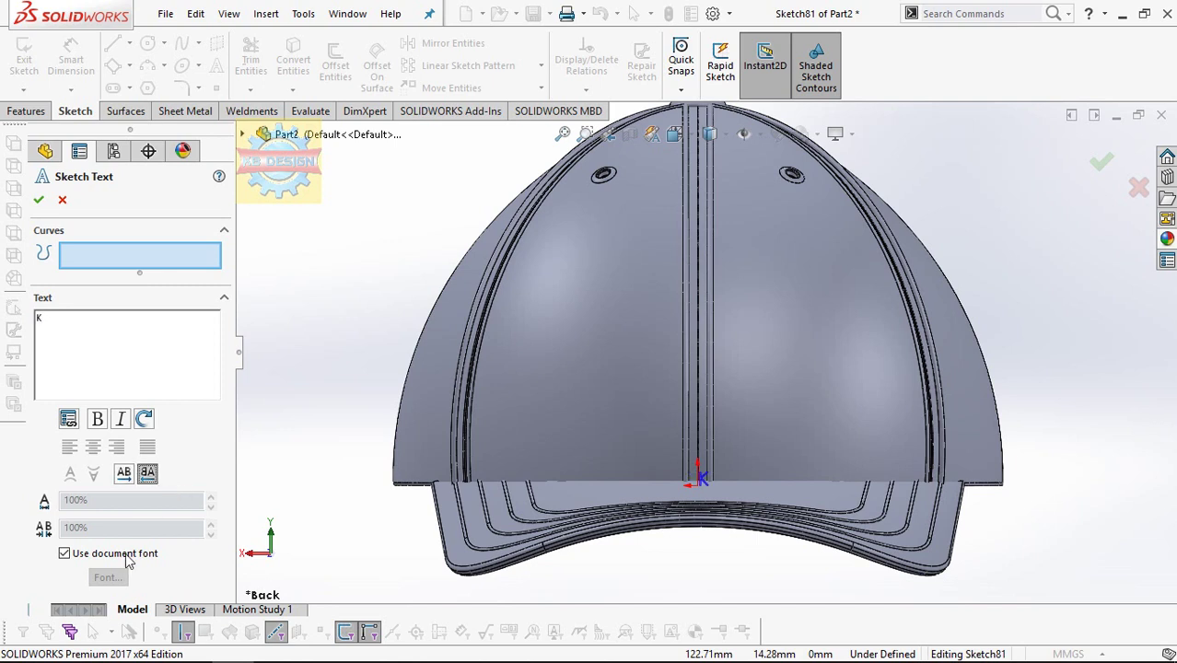
{"action": "left_click", "coordinate": [92, 555]}
{"action": "left_click", "coordinate": [108, 577]}
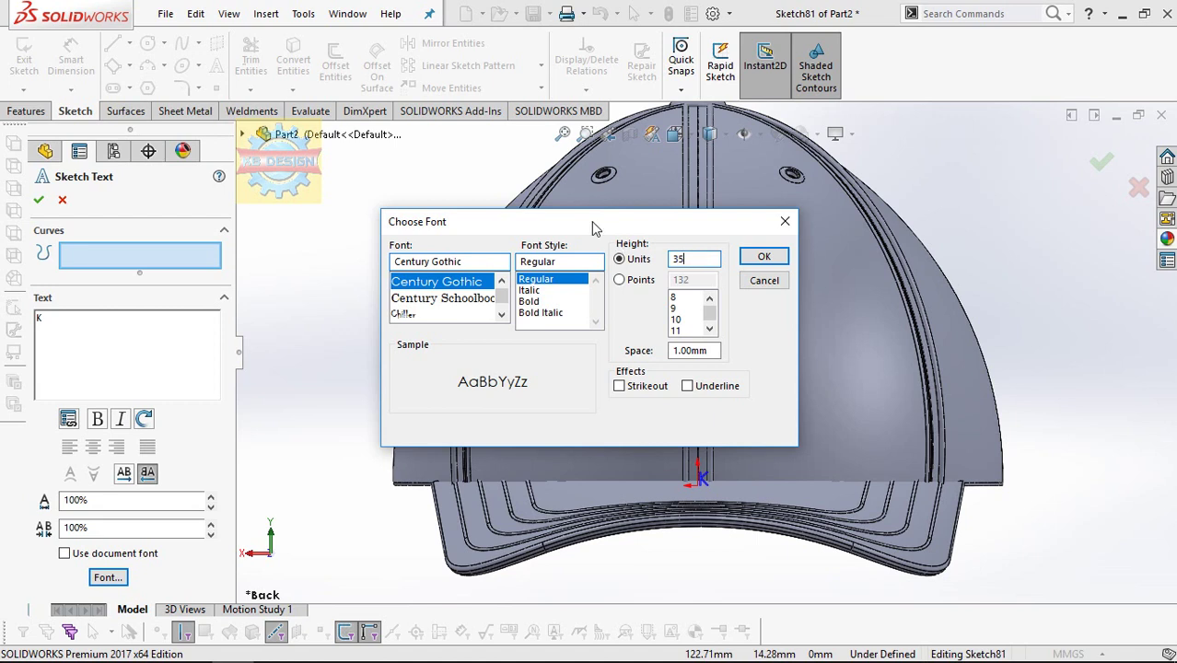
{"action": "left_click_drag", "start_coordinate": [594, 228], "coordinate": [359, 209]}
{"action": "left_click", "coordinate": [243, 281]}
{"action": "left_click", "coordinate": [228, 293]}
{"action": "scroll", "coordinate": [238, 294], "scroll_direction": "down", "scroll_amount": 1}
{"action": "scroll", "coordinate": [238, 295], "scroll_direction": "down", "scroll_amount": 2}
{"action": "scroll", "coordinate": [236, 294], "scroll_direction": "down", "scroll_amount": 2}
{"action": "scroll", "coordinate": [235, 293], "scroll_direction": "down", "scroll_amount": 2}
{"action": "scroll", "coordinate": [235, 291], "scroll_direction": "down", "scroll_amount": 2}
{"action": "scroll", "coordinate": [234, 289], "scroll_direction": "down", "scroll_amount": 2}
{"action": "scroll", "coordinate": [236, 290], "scroll_direction": "up", "scroll_amount": 1}
{"action": "left_click", "coordinate": [240, 284]}
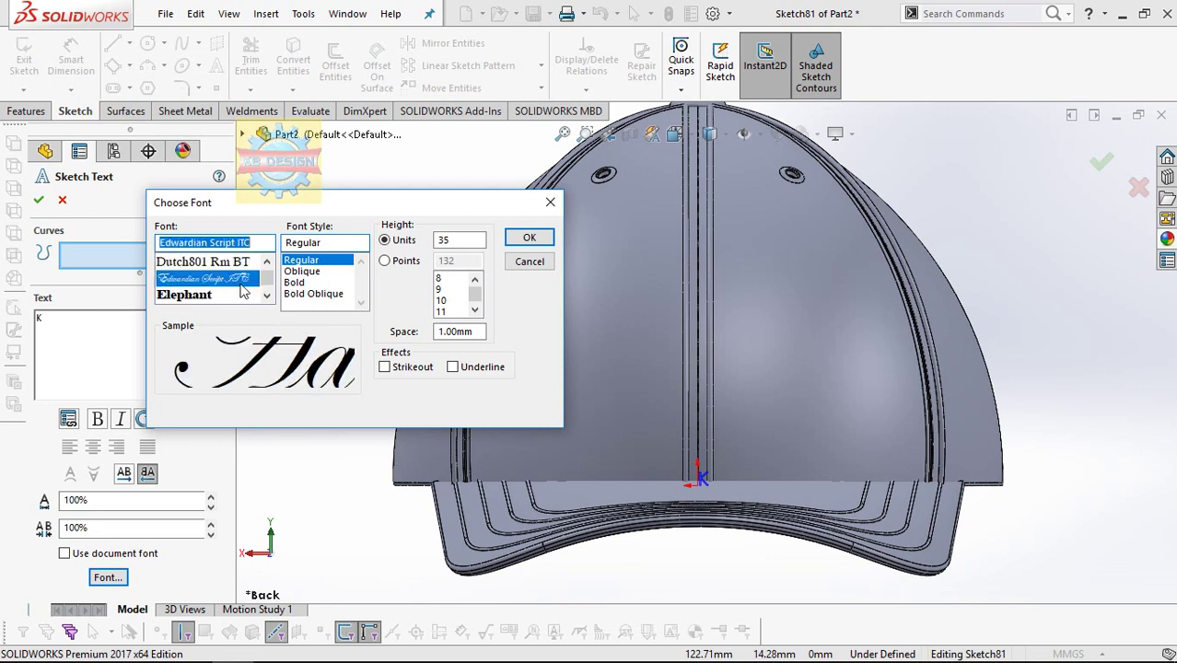
{"action": "scroll", "coordinate": [245, 298], "scroll_direction": "down", "scroll_amount": 1}
{"action": "left_click", "coordinate": [249, 280]}
{"action": "left_click", "coordinate": [528, 238]}
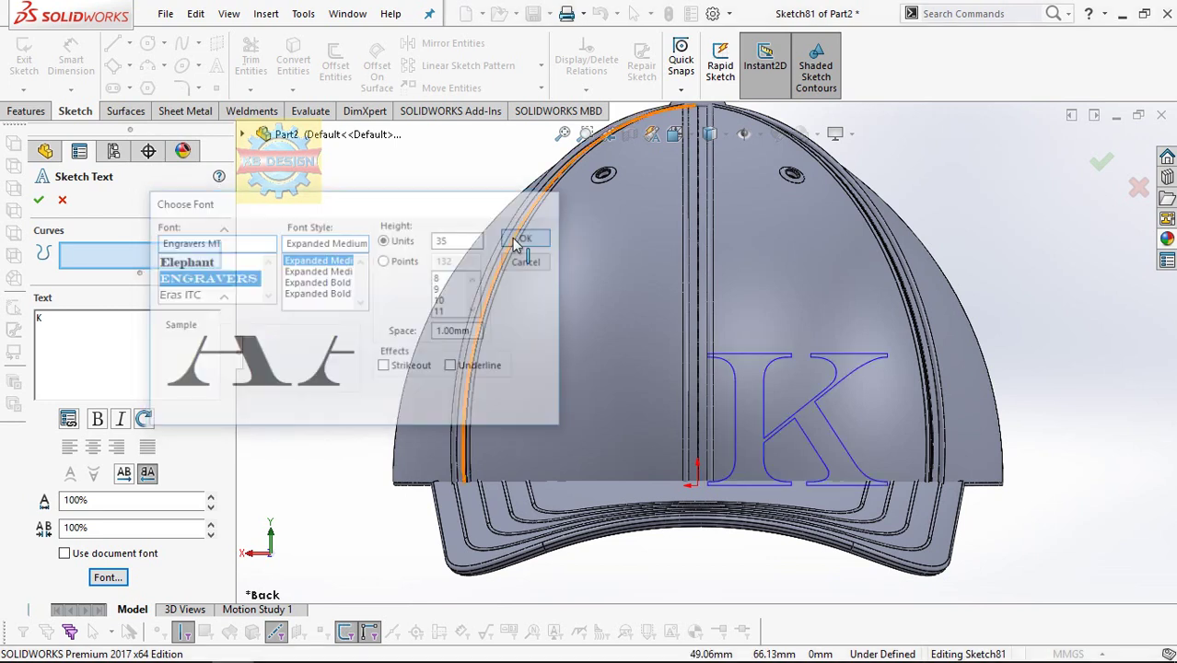
- Change the K's font to Felix Titling
{"action": "left_click", "coordinate": [108, 577]}
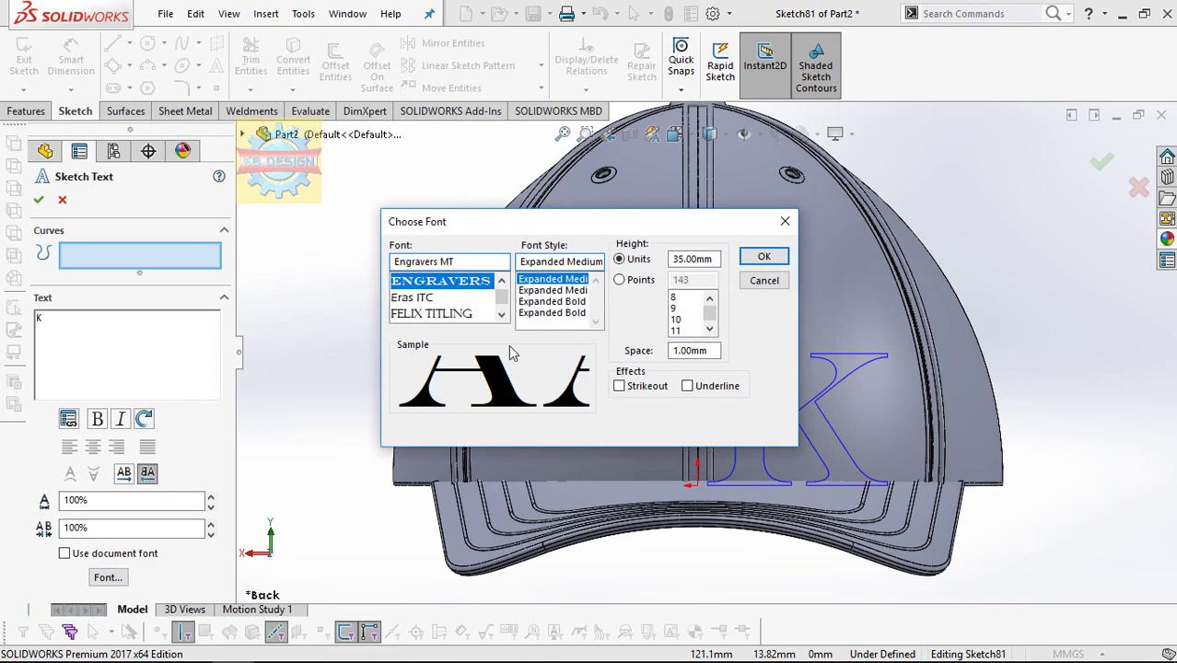
{"action": "left_click", "coordinate": [481, 314]}
{"action": "left_click", "coordinate": [764, 256]}
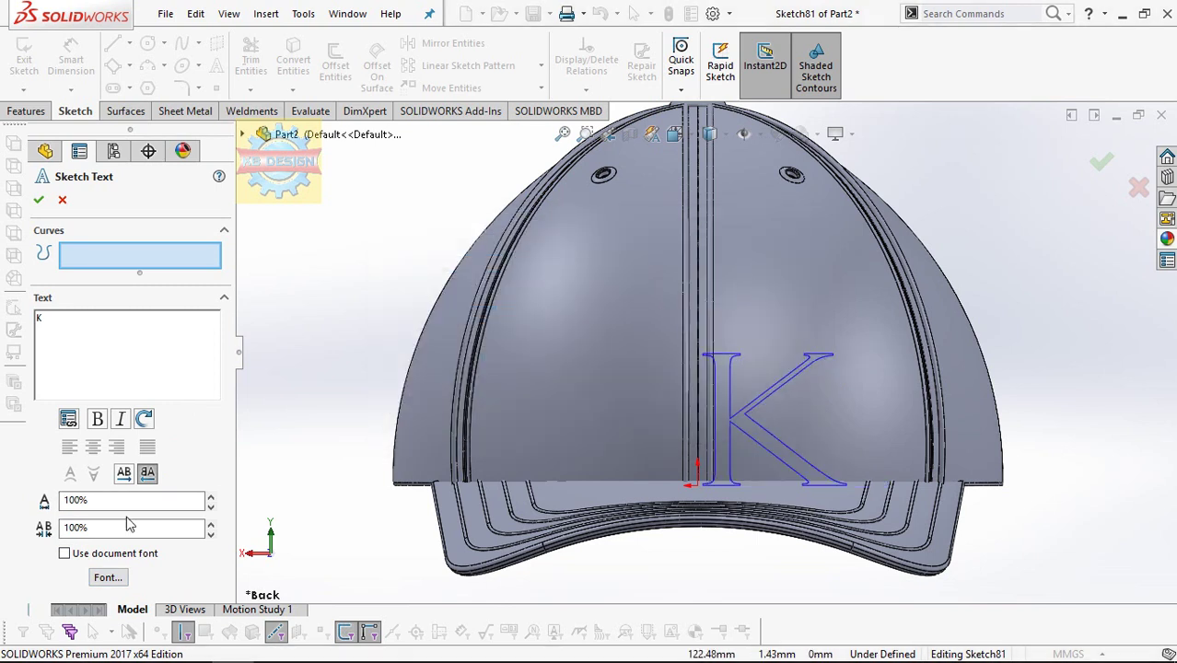
- Apply the Jokerman font to the K
{"action": "left_click", "coordinate": [100, 577]}
{"action": "scroll", "coordinate": [465, 309], "scroll_direction": "down", "scroll_amount": 1}
{"action": "scroll", "coordinate": [470, 318], "scroll_direction": "down", "scroll_amount": 1}
{"action": "scroll", "coordinate": [467, 317], "scroll_direction": "down", "scroll_amount": 2}
{"action": "scroll", "coordinate": [467, 318], "scroll_direction": "down", "scroll_amount": 2}
{"action": "scroll", "coordinate": [467, 318], "scroll_direction": "down", "scroll_amount": 1}
{"action": "scroll", "coordinate": [467, 318], "scroll_direction": "down", "scroll_amount": 2}
{"action": "scroll", "coordinate": [467, 318], "scroll_direction": "down", "scroll_amount": 2}
{"action": "scroll", "coordinate": [467, 318], "scroll_direction": "down", "scroll_amount": 2}
{"action": "scroll", "coordinate": [467, 318], "scroll_direction": "down", "scroll_amount": 3}
{"action": "left_click", "coordinate": [451, 285]}
{"action": "left_click", "coordinate": [749, 261]}
- Try Kozuka Gothic Pr6N, Broadway and Brush Script MT fonts on the K
{"action": "left_click", "coordinate": [107, 578]}
{"action": "left_click", "coordinate": [442, 314]}
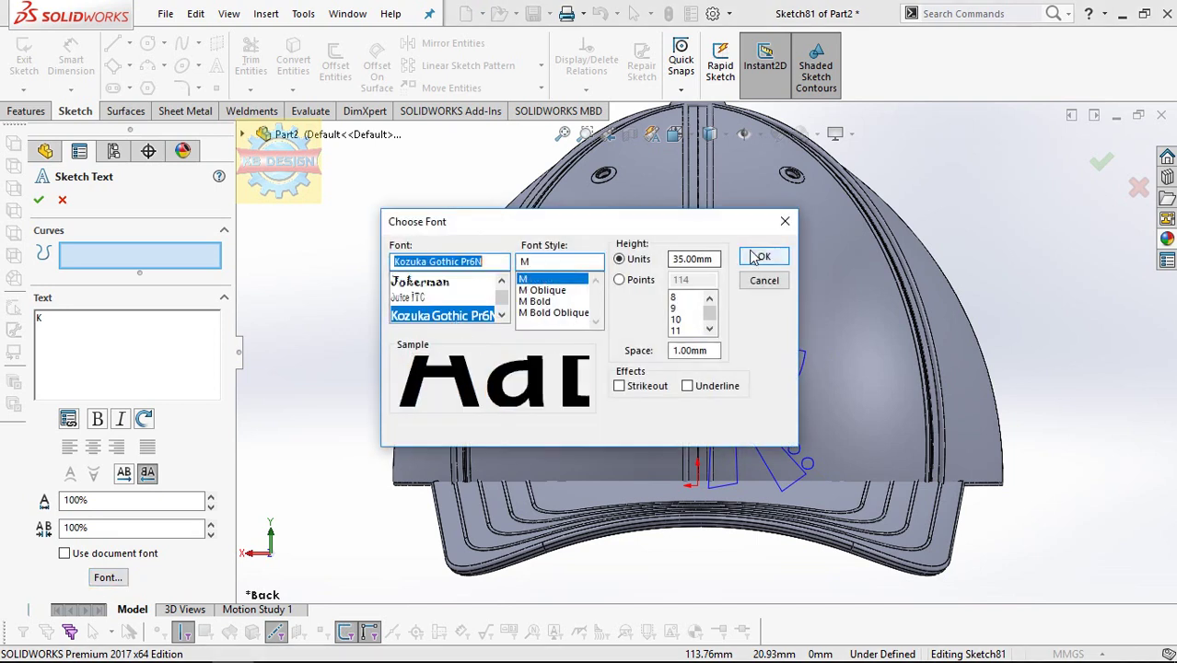
{"action": "left_click", "coordinate": [757, 257]}
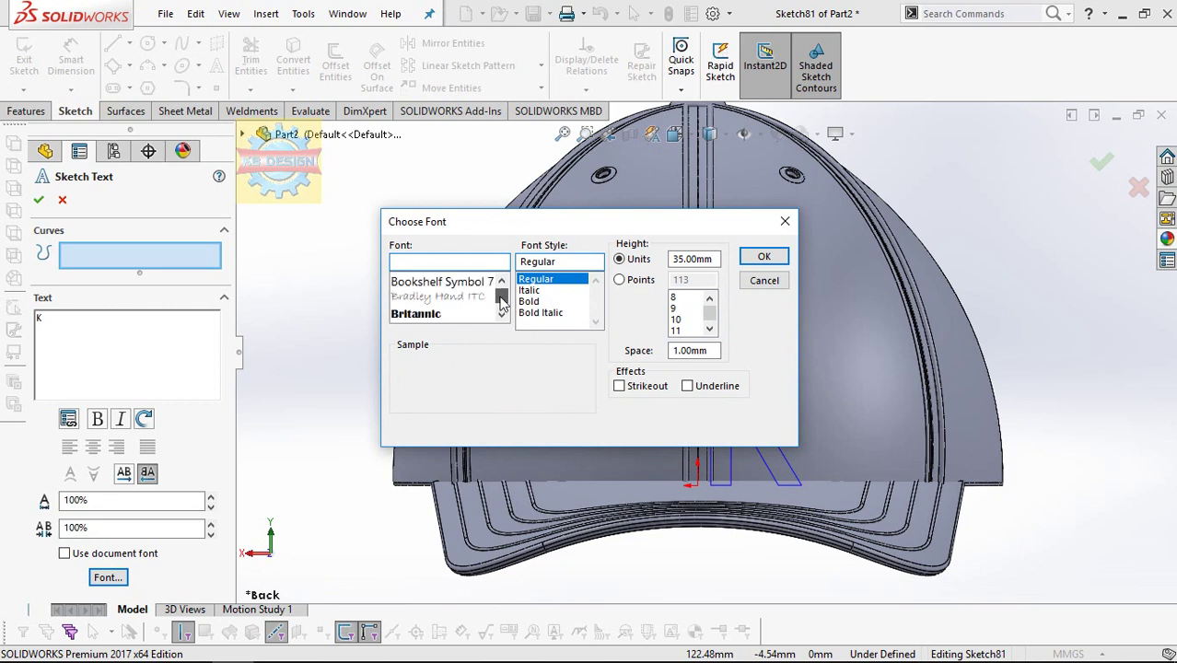
{"action": "left_click", "coordinate": [460, 298]}
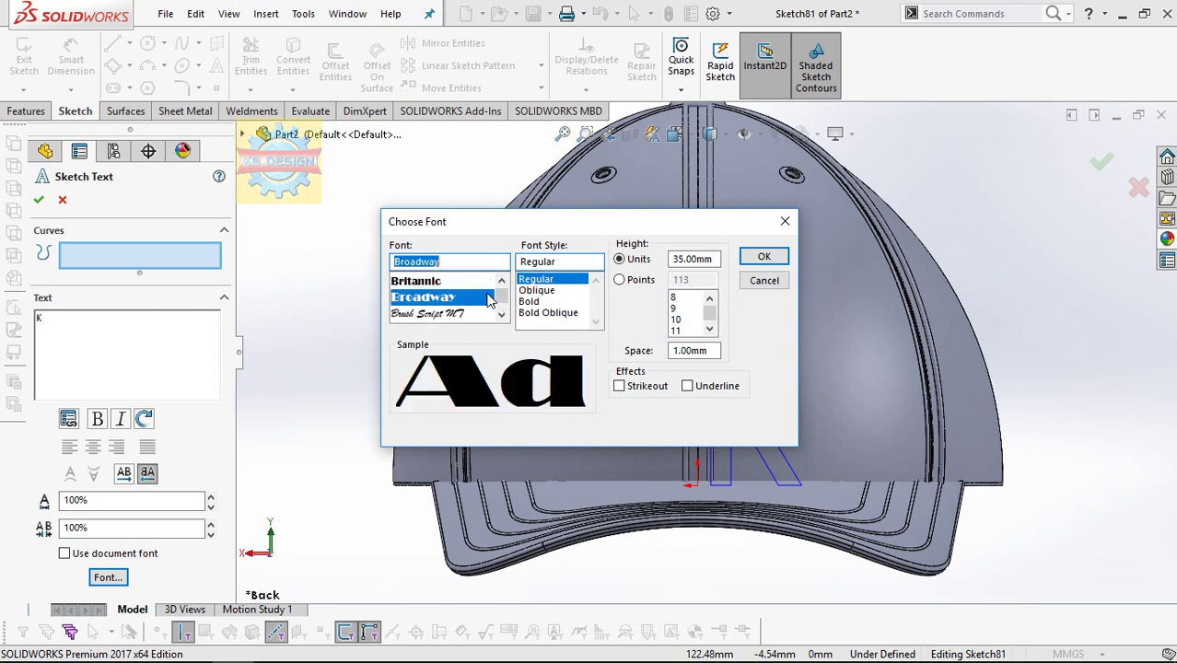
{"action": "left_click", "coordinate": [765, 259]}
{"action": "left_click", "coordinate": [107, 576]}
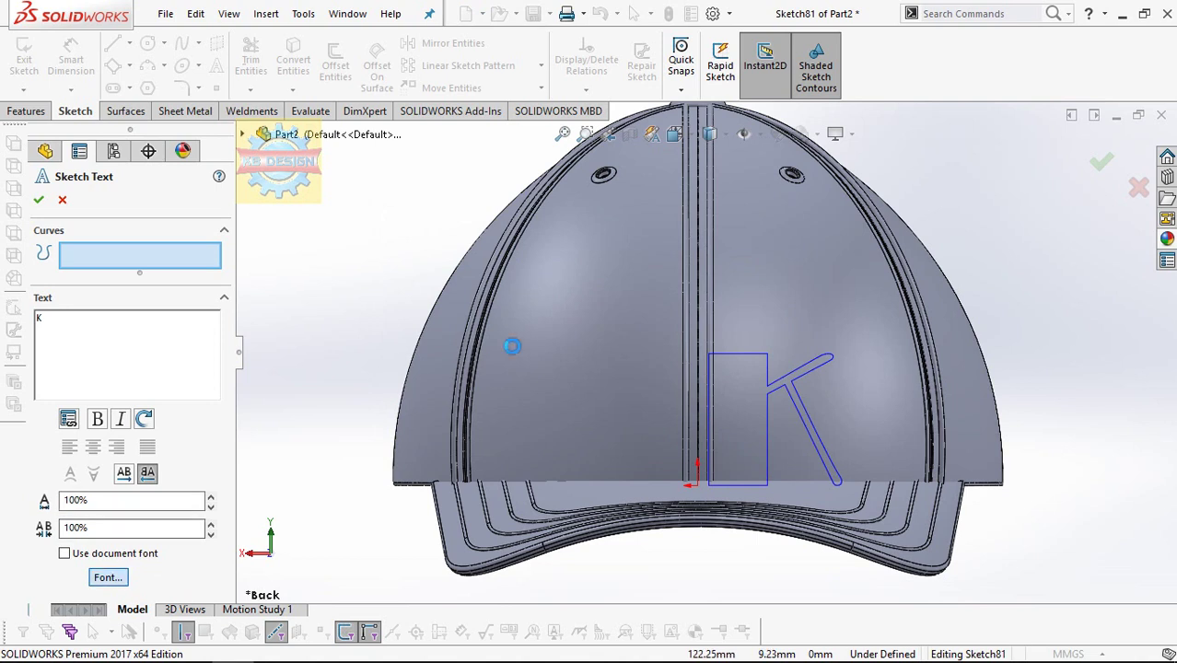
{"action": "left_click", "coordinate": [486, 297]}
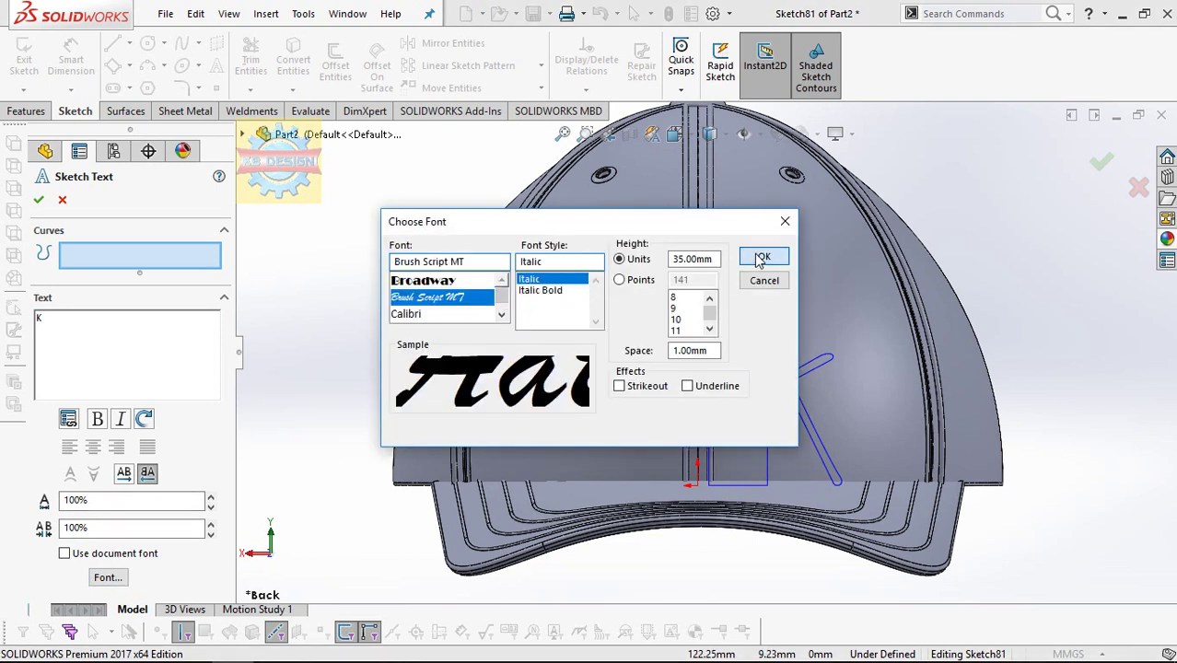
{"action": "left_click", "coordinate": [760, 259]}
- Set the K to Cooper Black Oblique and commit the sketch text
{"action": "left_click", "coordinate": [106, 577]}
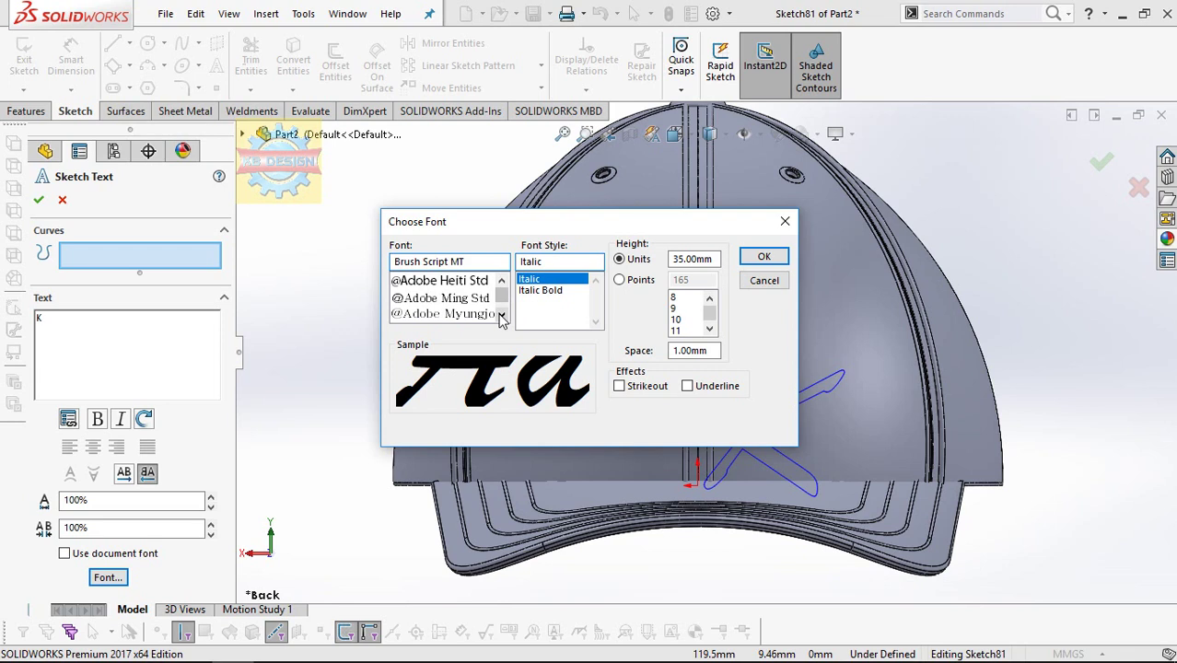
{"action": "scroll", "coordinate": [451, 308], "scroll_direction": "down", "scroll_amount": 3}
{"action": "scroll", "coordinate": [451, 309], "scroll_direction": "down", "scroll_amount": 5}
{"action": "scroll", "coordinate": [451, 309], "scroll_direction": "down", "scroll_amount": 5}
{"action": "scroll", "coordinate": [451, 313], "scroll_direction": "down", "scroll_amount": 5}
{"action": "scroll", "coordinate": [451, 310], "scroll_direction": "down", "scroll_amount": 1}
{"action": "scroll", "coordinate": [451, 311], "scroll_direction": "down", "scroll_amount": 3}
{"action": "scroll", "coordinate": [451, 312], "scroll_direction": "down", "scroll_amount": 1}
{"action": "scroll", "coordinate": [451, 313], "scroll_direction": "down", "scroll_amount": 1}
{"action": "scroll", "coordinate": [451, 313], "scroll_direction": "down", "scroll_amount": 1}
{"action": "scroll", "coordinate": [451, 314], "scroll_direction": "down", "scroll_amount": 2}
{"action": "scroll", "coordinate": [452, 313], "scroll_direction": "down", "scroll_amount": 2}
{"action": "scroll", "coordinate": [451, 311], "scroll_direction": "down", "scroll_amount": 5}
{"action": "scroll", "coordinate": [450, 309], "scroll_direction": "down", "scroll_amount": 2}
{"action": "scroll", "coordinate": [446, 307], "scroll_direction": "down", "scroll_amount": 3}
{"action": "scroll", "coordinate": [444, 306], "scroll_direction": "up", "scroll_amount": 2}
{"action": "left_click", "coordinate": [443, 298]}
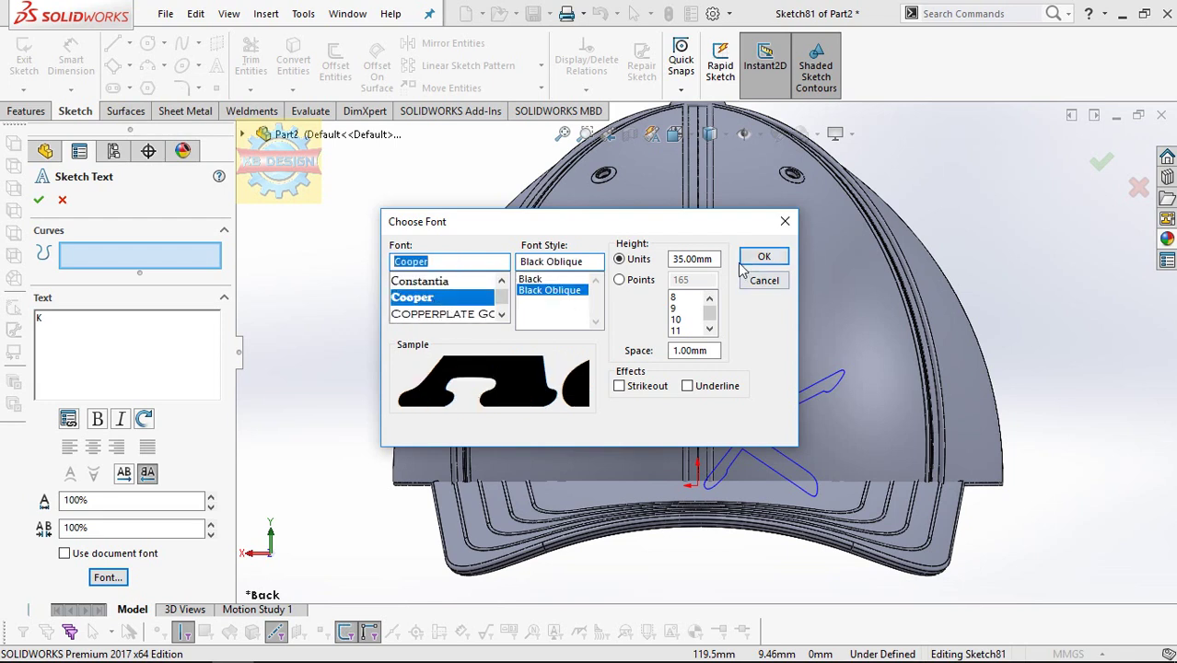
{"action": "left_click", "coordinate": [744, 261]}
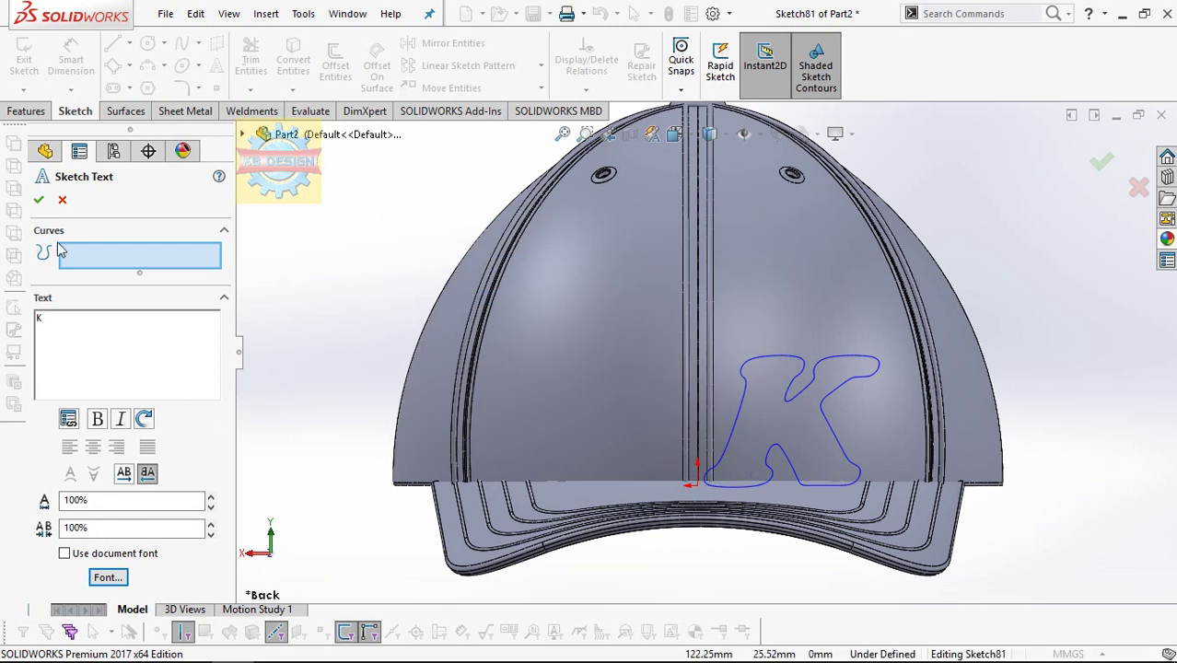
{"action": "left_click", "coordinate": [39, 199]}
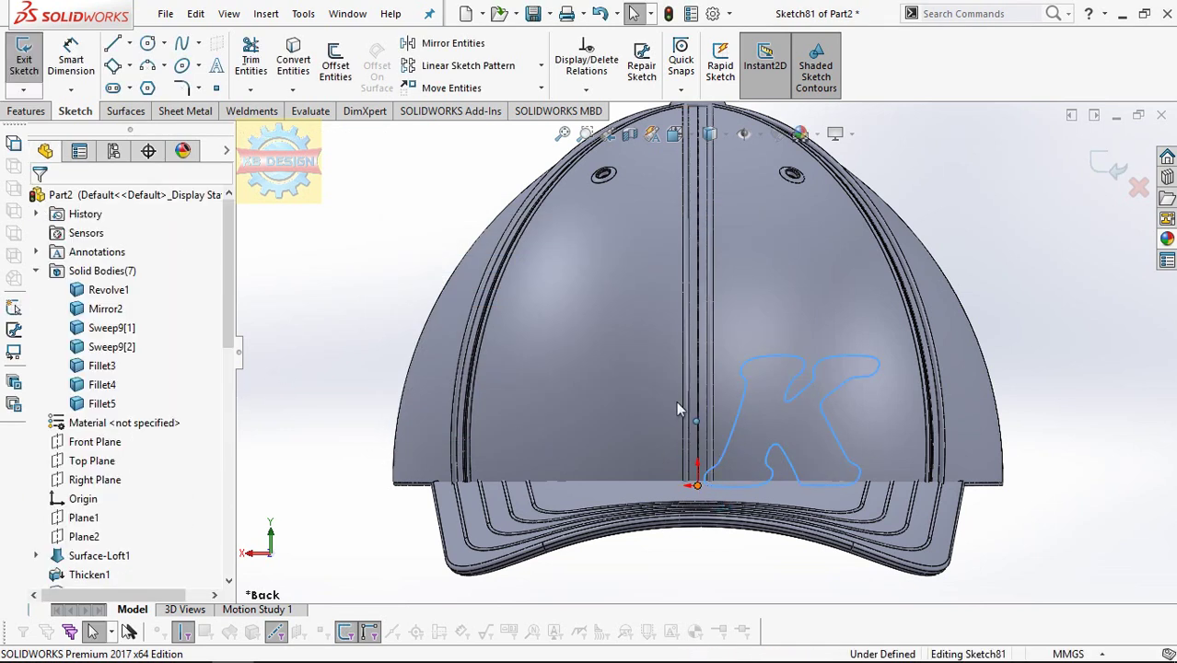
- Move the K up and left, dimensioning its anchor point 25 mm horizontally from the origin
{"action": "left_click", "coordinate": [696, 421]}
{"action": "left_click_drag", "start_coordinate": [695, 421], "coordinate": [615, 360]}
{"action": "left_click", "coordinate": [70, 60]}
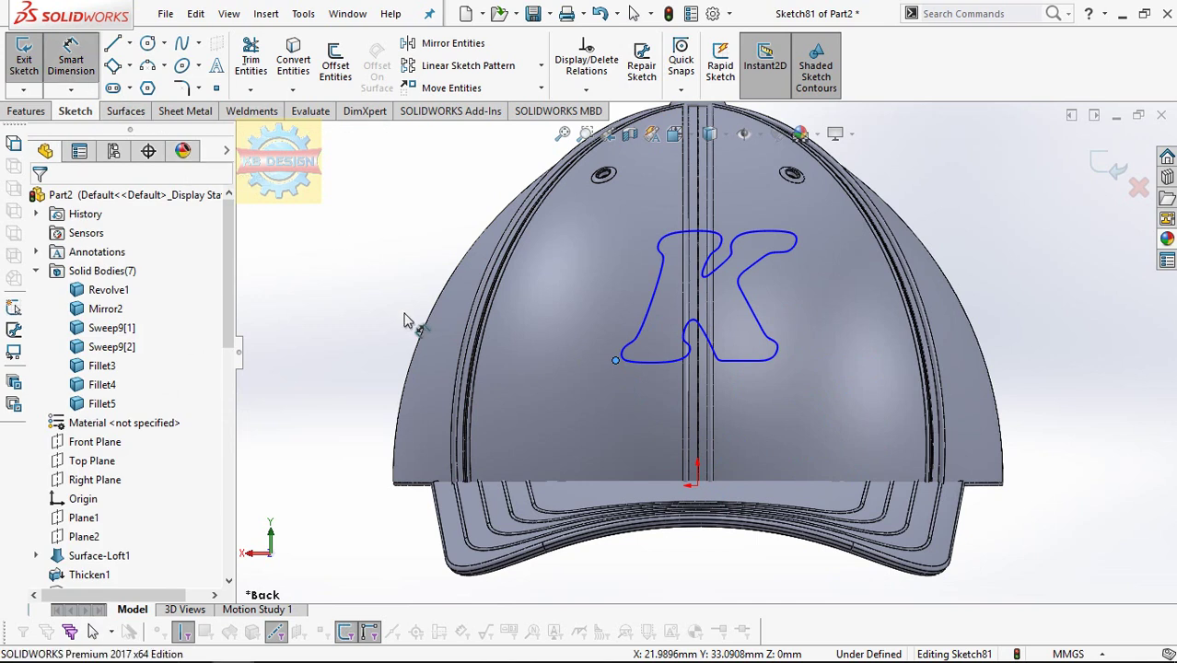
{"action": "left_click", "coordinate": [697, 485]}
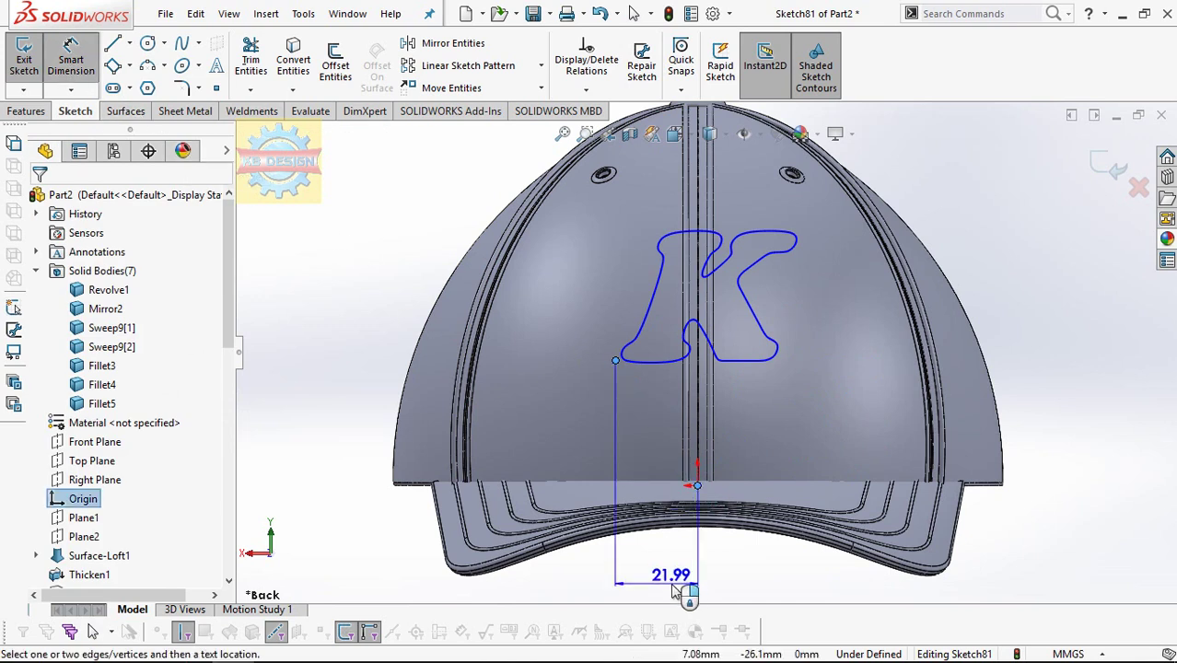
{"action": "left_click", "coordinate": [677, 590]}
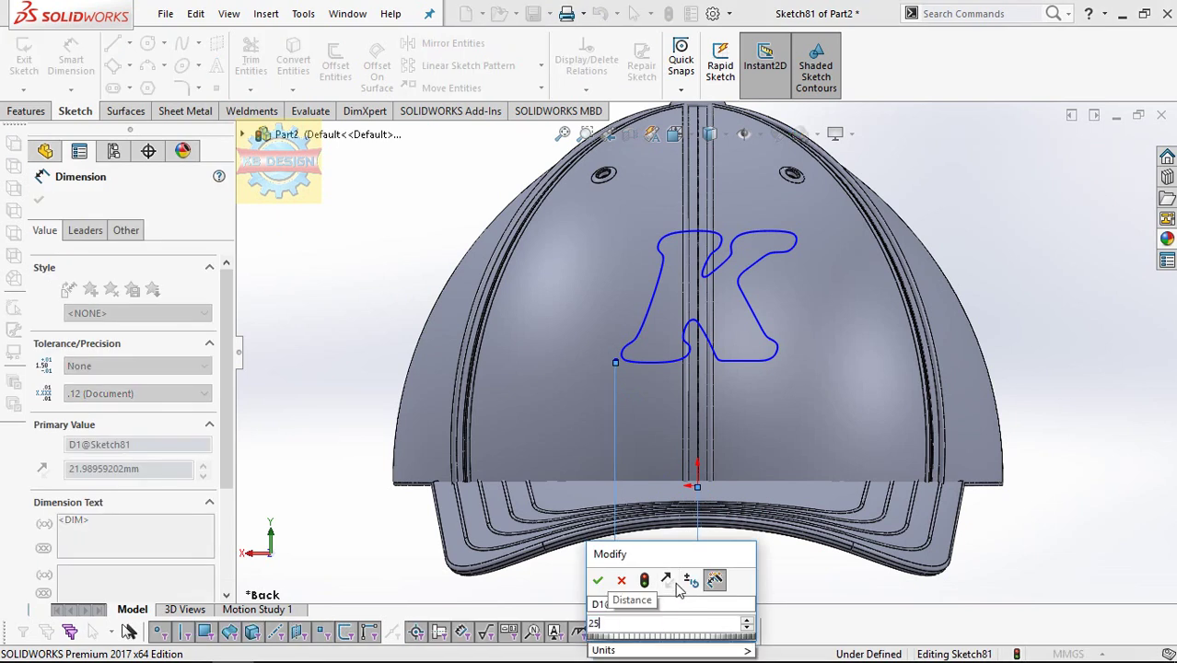
{"action": "key", "text": "Return"}
{"action": "key", "text": "Escape"}
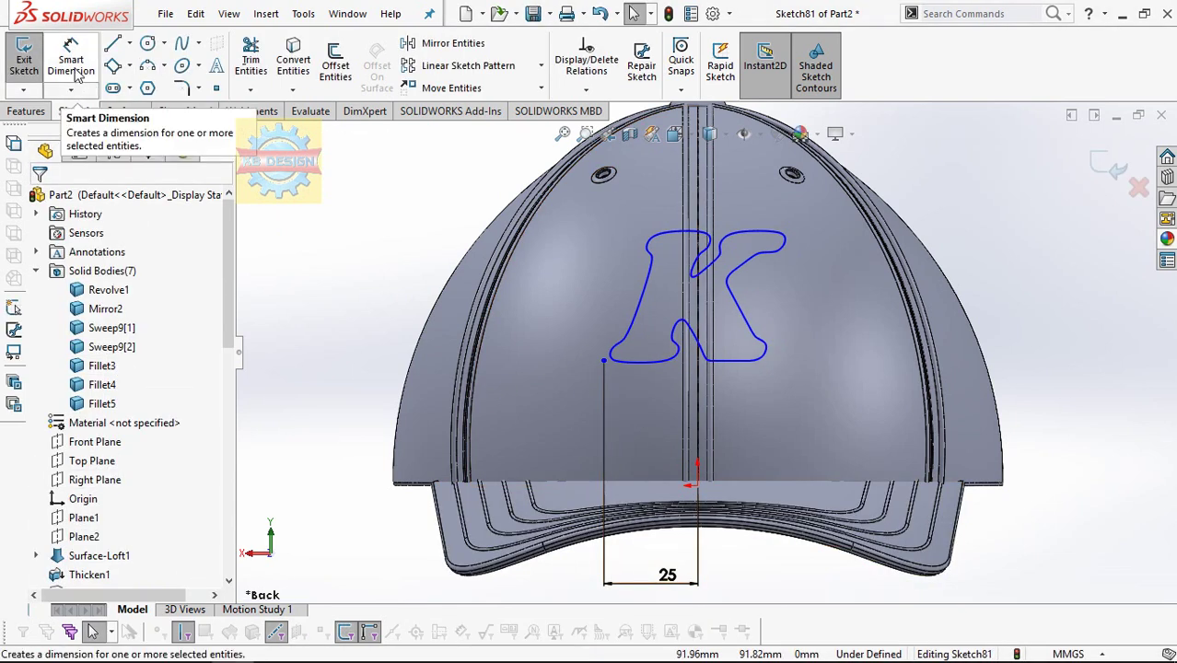
{"action": "double_click", "coordinate": [668, 586]}
{"action": "type", "text": "17.5"}
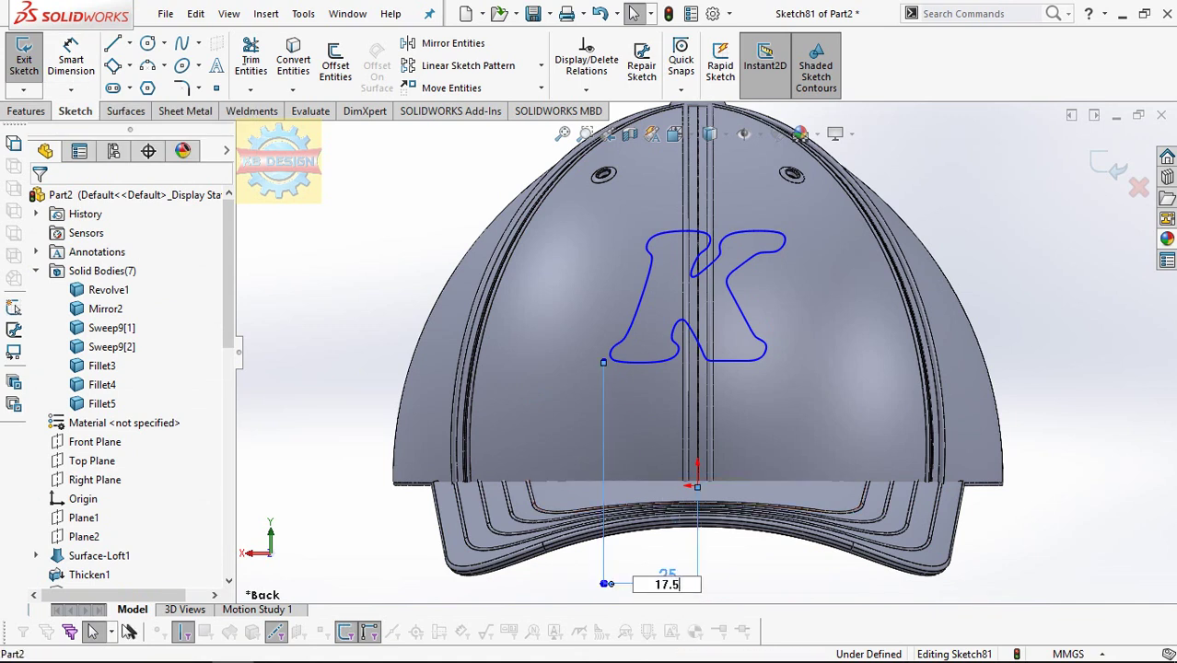
- Commit the 17.50 distance, delete the Cooper Black Oblique K and its dimension, and add new K text at the origin
{"action": "key", "text": "Return"}
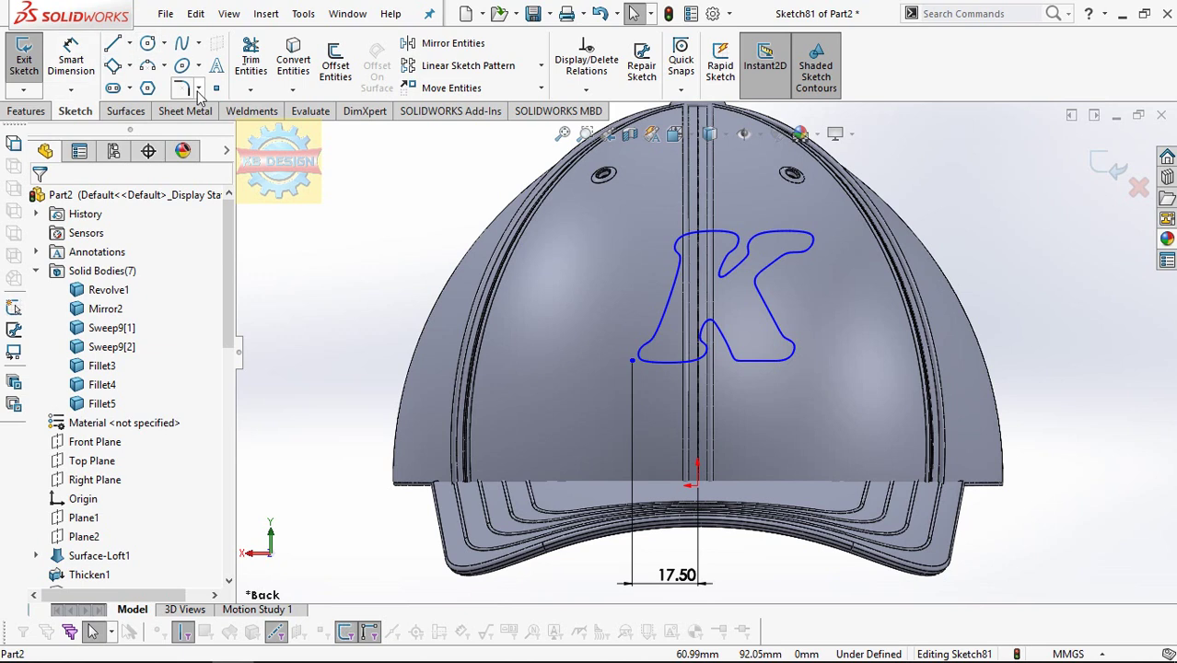
{"action": "left_click", "coordinate": [658, 340]}
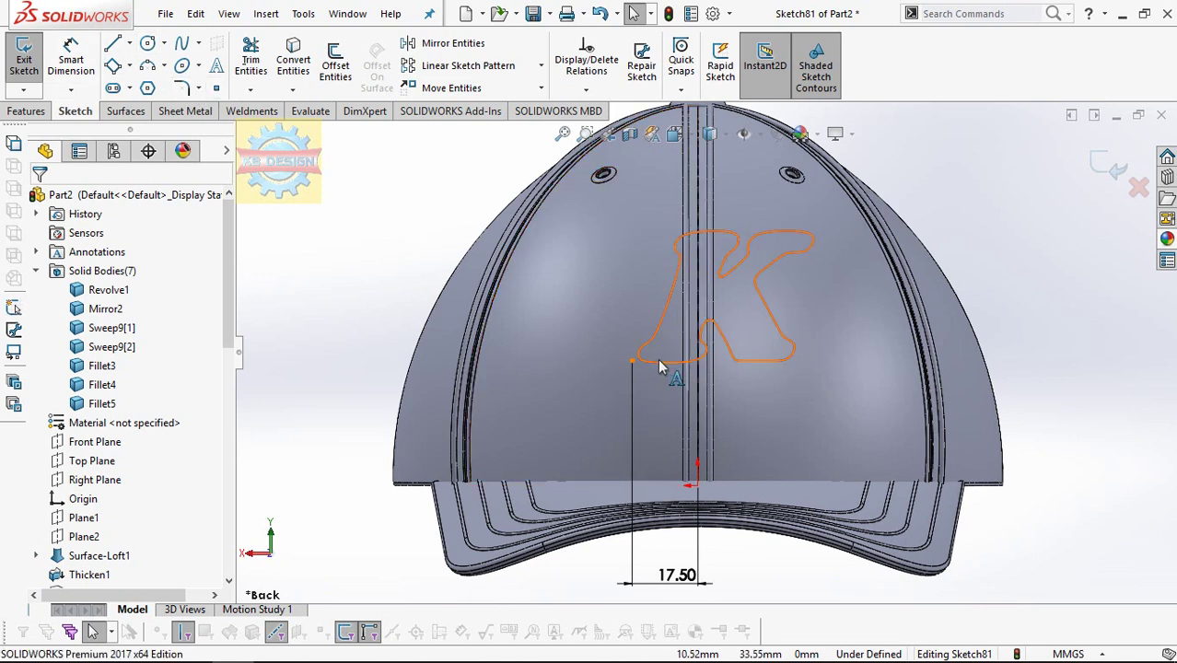
{"action": "key", "text": "Delete"}
{"action": "left_click", "coordinate": [216, 65]}
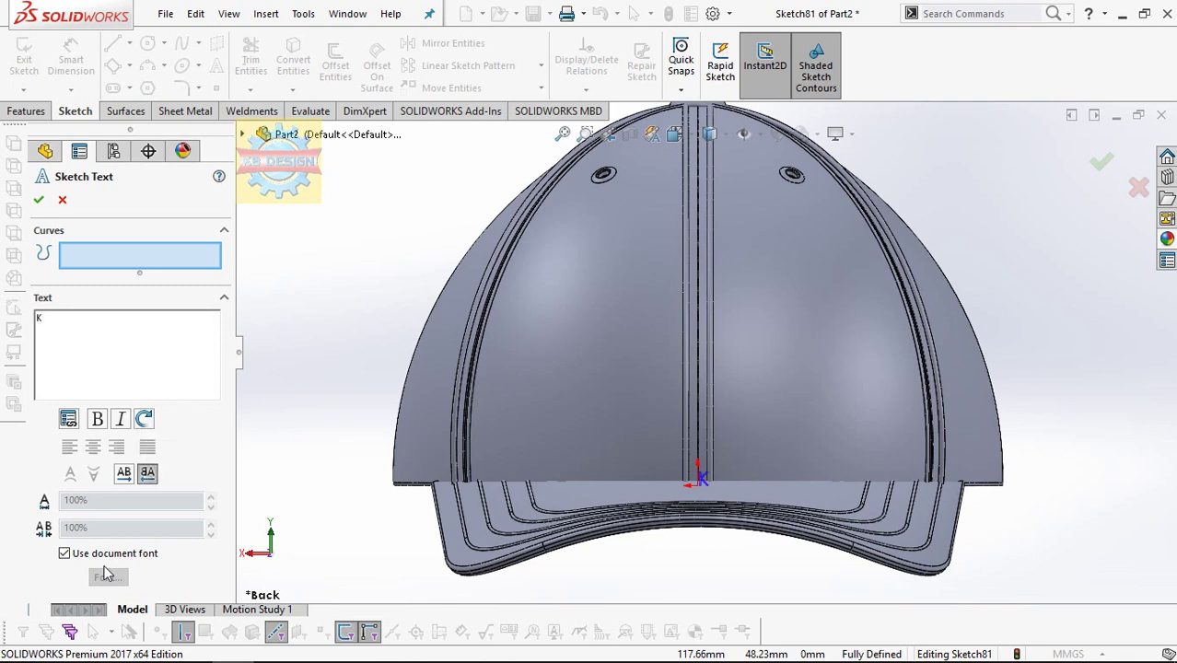
- Turn off the document font for the K and bring up its font settings
{"action": "left_click", "coordinate": [65, 552]}
{"action": "left_click", "coordinate": [108, 576]}
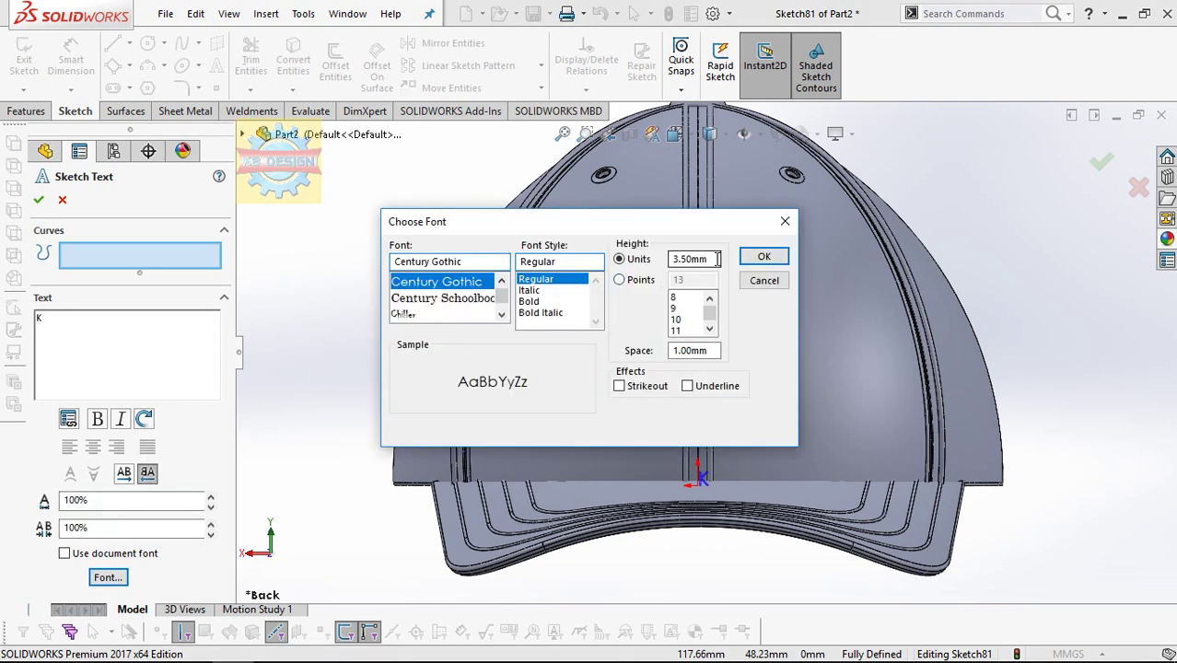
{"action": "type", "text": "50"}
{"action": "left_click", "coordinate": [501, 314]}
{"action": "left_click", "coordinate": [501, 315]}
{"action": "left_click", "coordinate": [502, 315]}
{"action": "left_click", "coordinate": [502, 282]}
{"action": "left_click", "coordinate": [502, 282]}
{"action": "left_click", "coordinate": [502, 282]}
{"action": "left_click", "coordinate": [502, 282]}
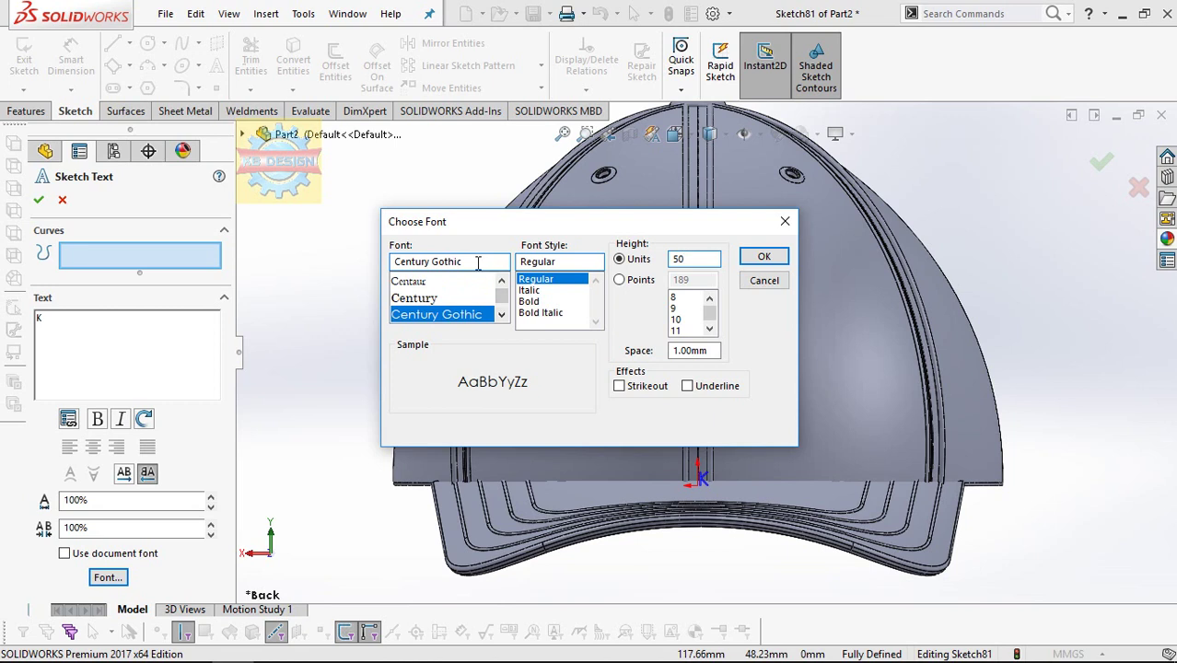
- Set the K to Cooper Black at 50 mm height and commit the sketch text
{"action": "type", "text": "co"}
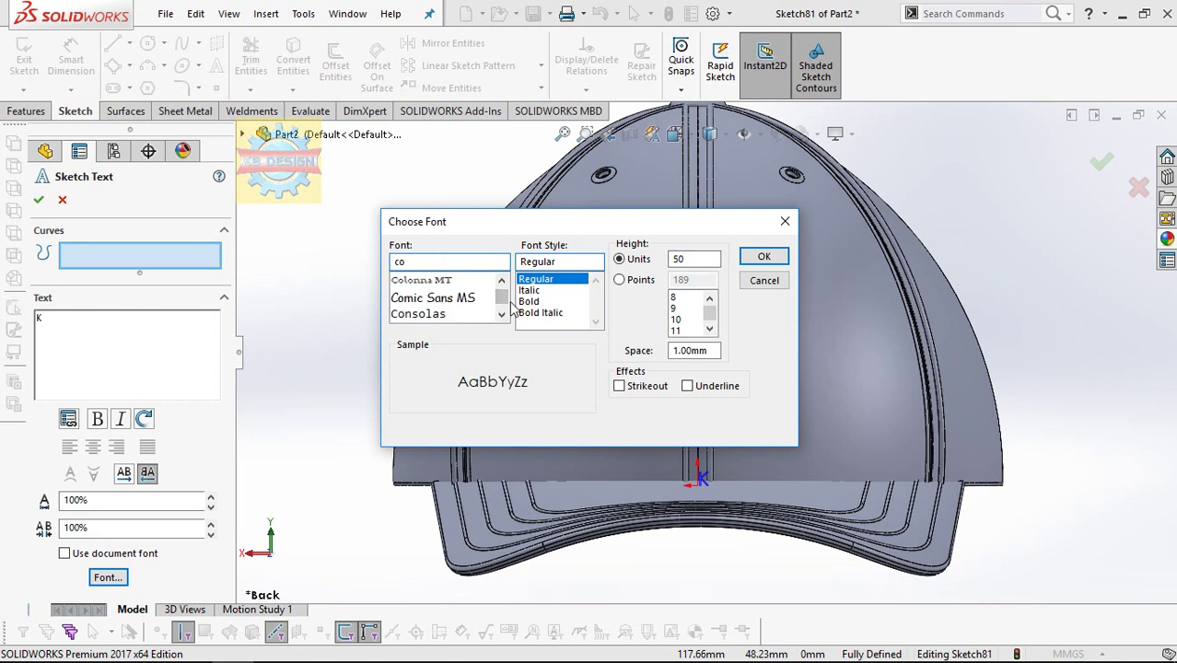
{"action": "type", "text": "p"}
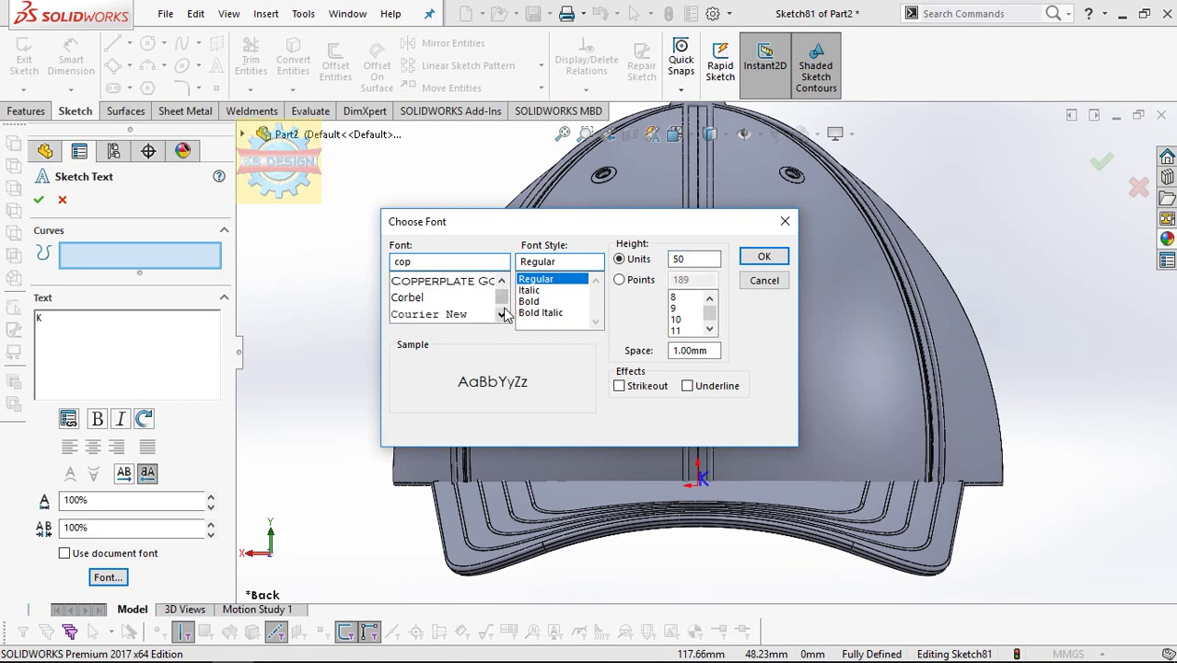
{"action": "type", "text": "er"}
{"action": "left_click", "coordinate": [502, 315]}
{"action": "left_click", "coordinate": [502, 315]}
{"action": "left_click", "coordinate": [501, 315]}
{"action": "left_click", "coordinate": [502, 315]}
{"action": "left_click", "coordinate": [502, 315]}
{"action": "left_click", "coordinate": [502, 314]}
{"action": "left_click", "coordinate": [501, 315]}
{"action": "left_click", "coordinate": [501, 315]}
{"action": "left_click", "coordinate": [502, 314]}
{"action": "left_click", "coordinate": [502, 315]}
{"action": "left_click", "coordinate": [501, 315]}
{"action": "left_click", "coordinate": [502, 314]}
{"action": "left_click", "coordinate": [502, 315]}
{"action": "left_click", "coordinate": [502, 315]}
{"action": "left_click", "coordinate": [502, 315]}
{"action": "left_click", "coordinate": [501, 282]}
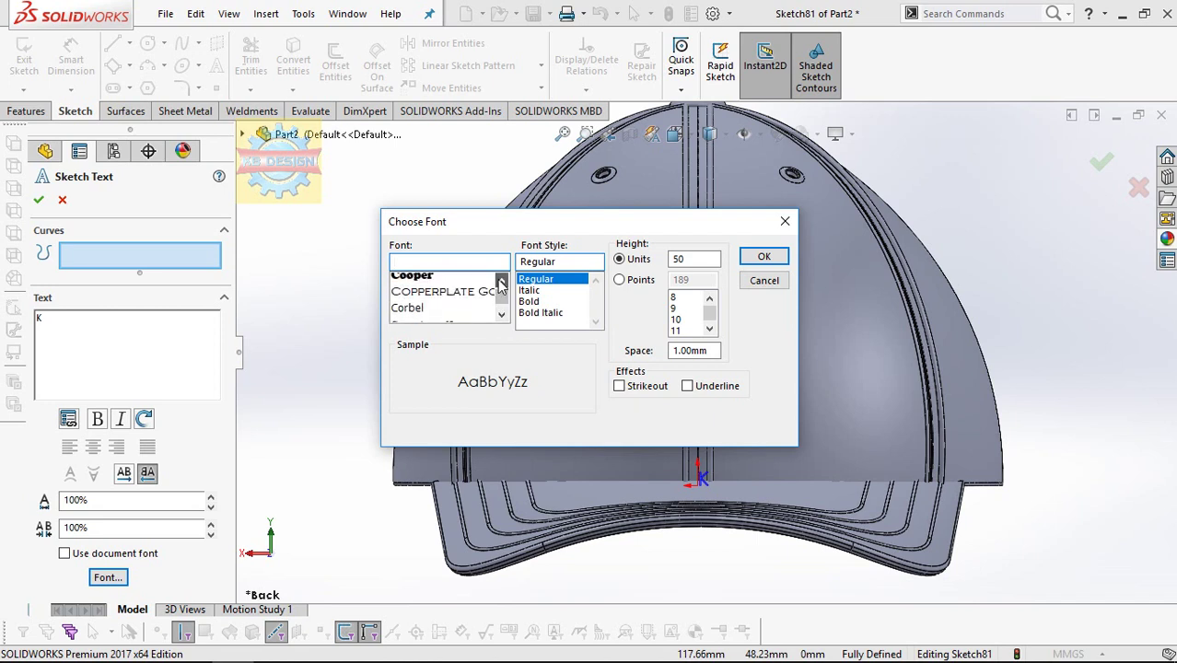
{"action": "left_click", "coordinate": [470, 282]}
{"action": "left_click", "coordinate": [765, 258]}
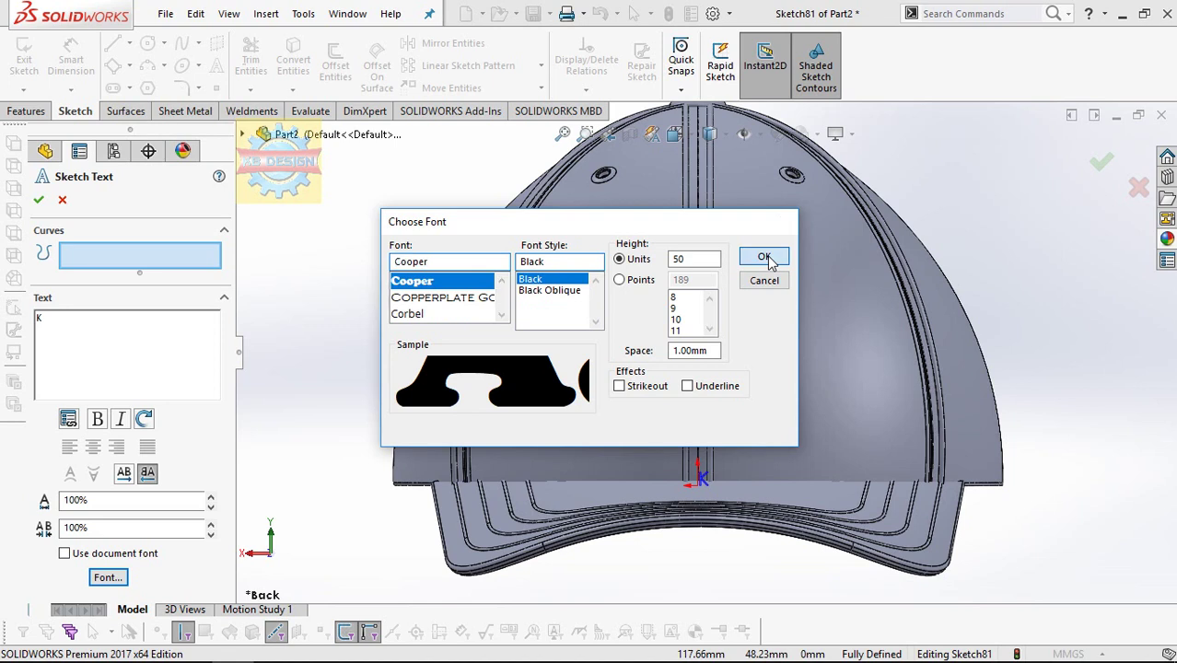
{"action": "left_click", "coordinate": [39, 201]}
- Dimension the K's anchor point 25 mm horizontally from the origin
{"action": "left_click", "coordinate": [216, 88]}
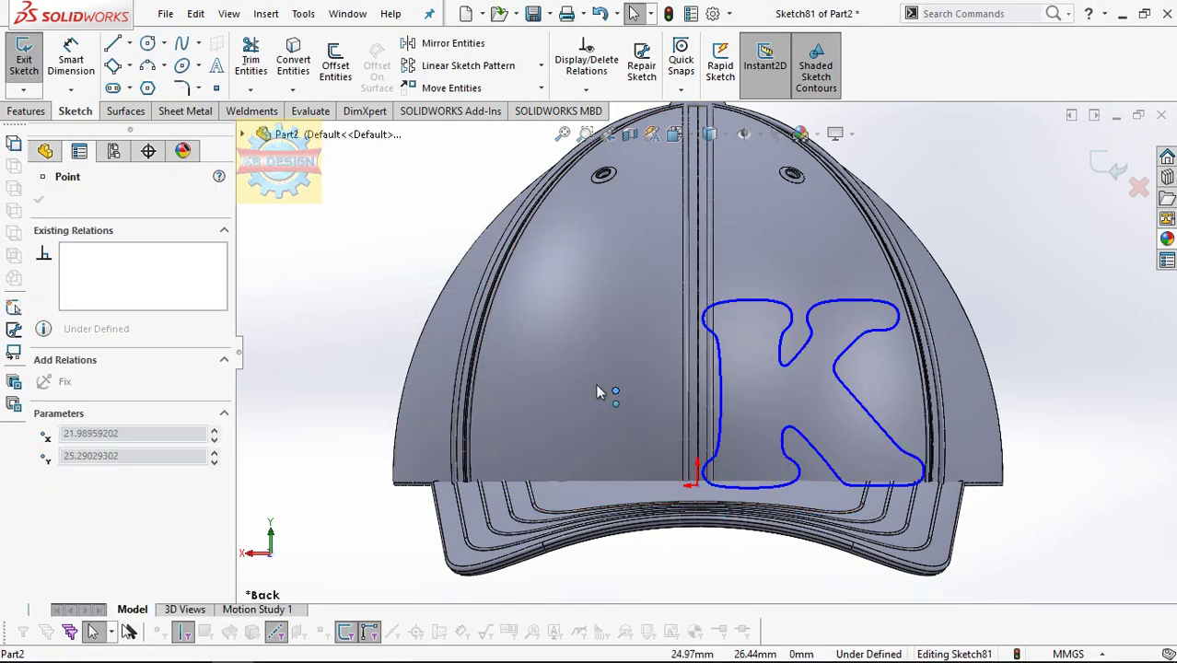
{"action": "left_click", "coordinate": [597, 392]}
{"action": "left_click", "coordinate": [71, 60]}
{"action": "left_click", "coordinate": [593, 374]}
{"action": "left_click", "coordinate": [670, 541]}
{"action": "type", "text": "2"}
{"action": "key", "text": "Return"}
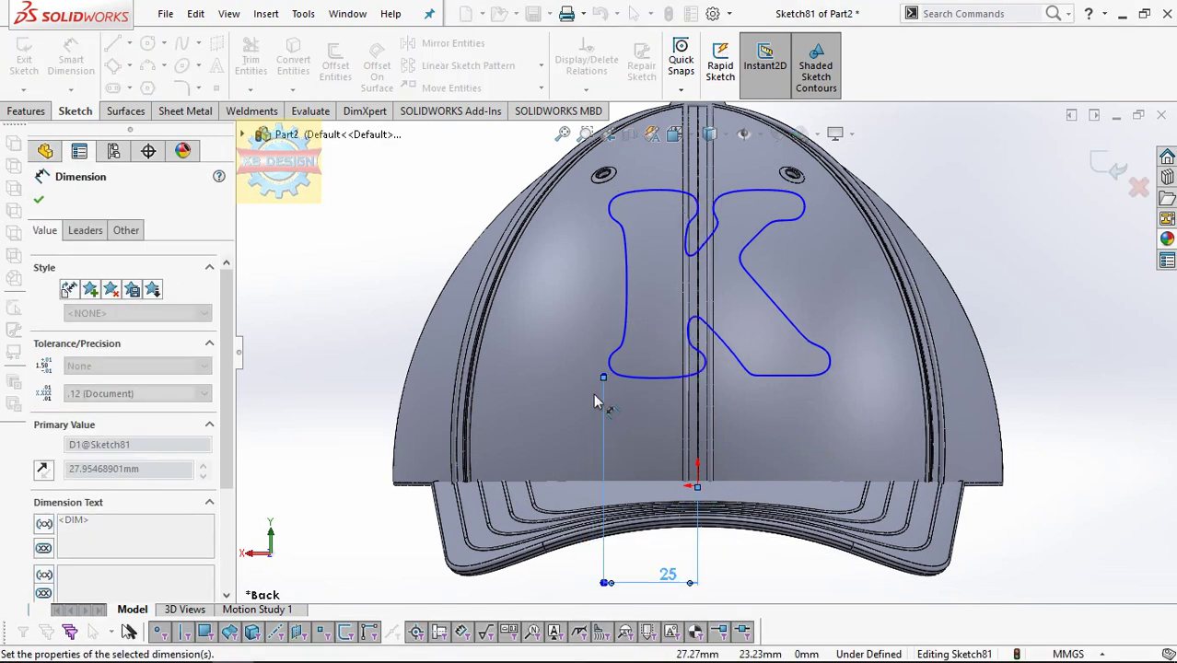
{"action": "key", "text": "Escape"}
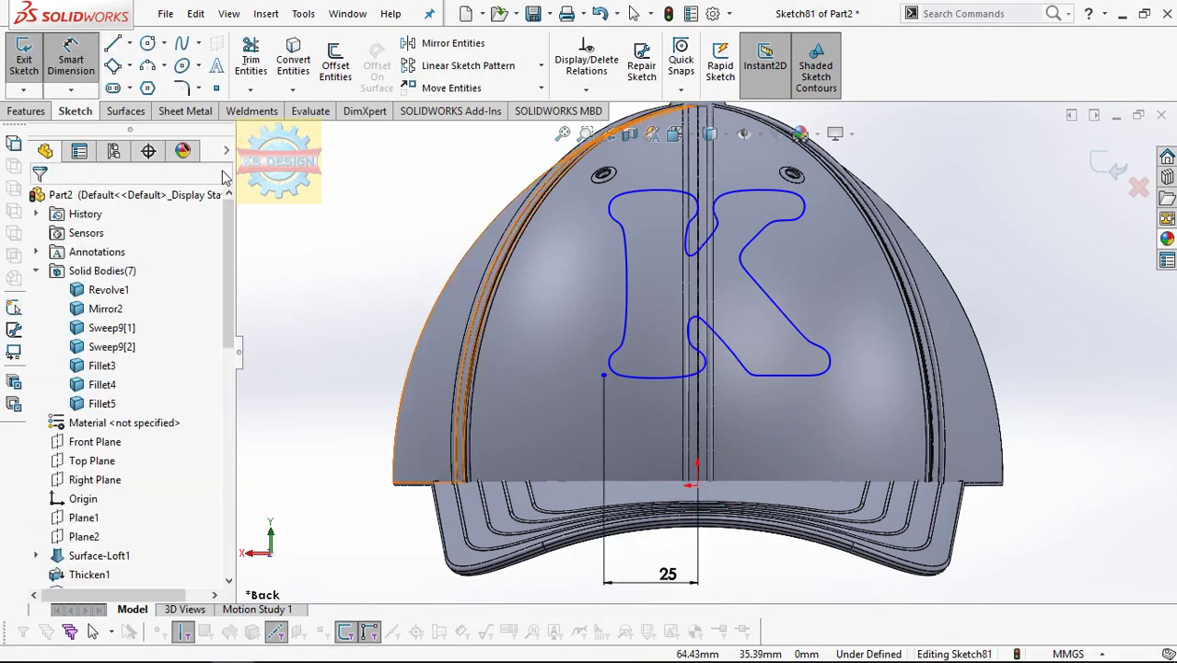
- Dimension the K 25 mm vertically from the origin and exit Sketch81
{"action": "left_click", "coordinate": [697, 486]}
{"action": "left_click", "coordinate": [603, 374]}
{"action": "left_click", "coordinate": [544, 425]}
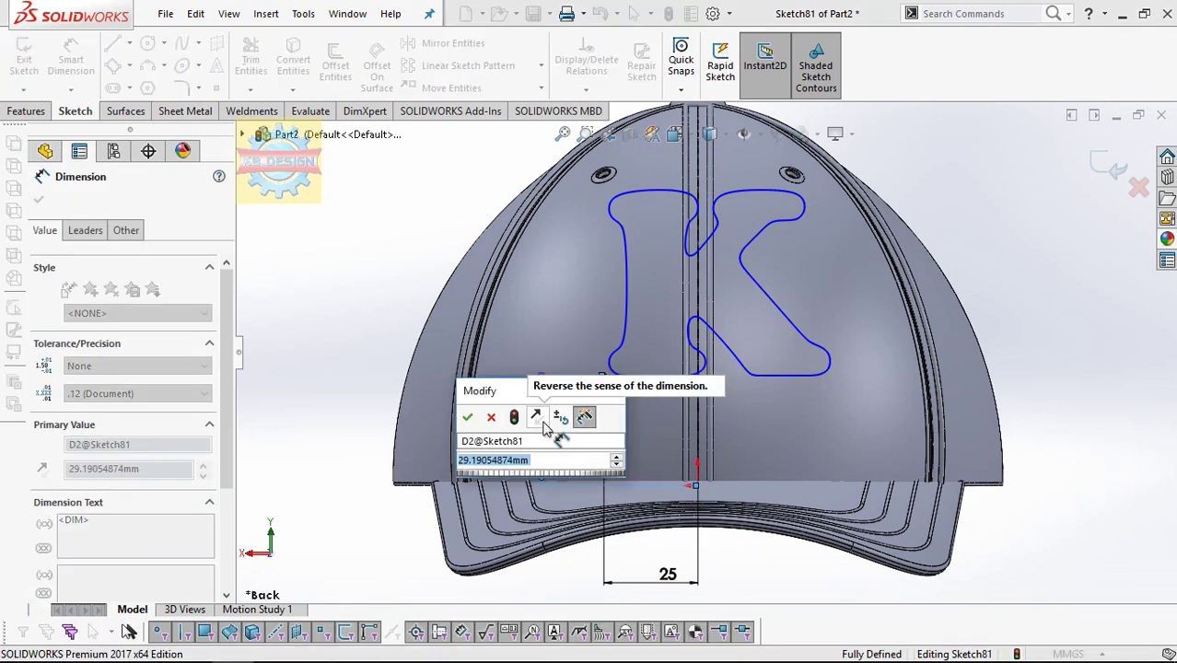
{"action": "type", "text": "25"}
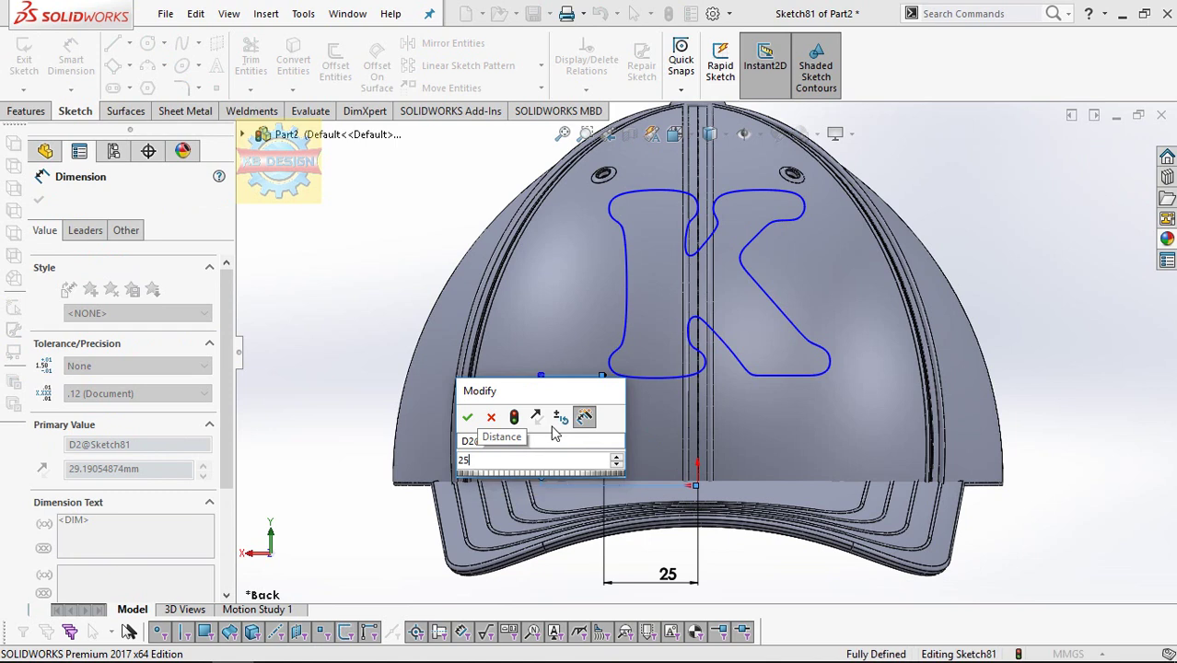
{"action": "key", "text": "Return"}
{"action": "key", "text": "Escape"}
{"action": "left_click", "coordinate": [26, 74]}
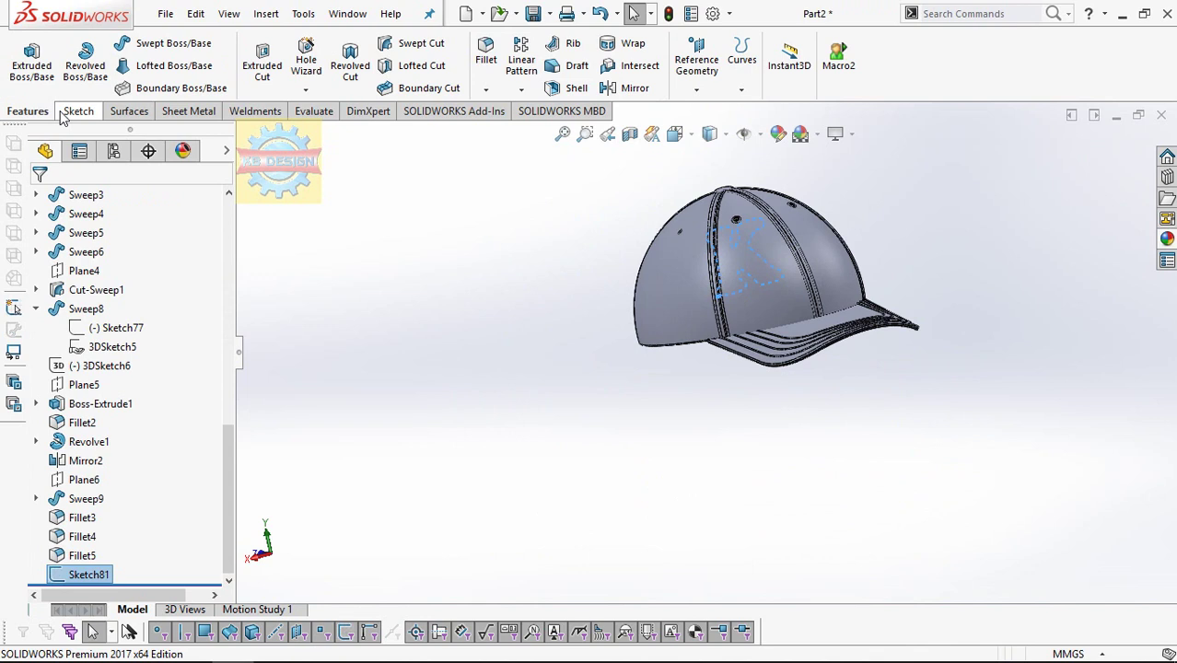
- Try Split Line and Projected Curve with the K sketch, cancelling both attempts
{"action": "left_click", "coordinate": [741, 57]}
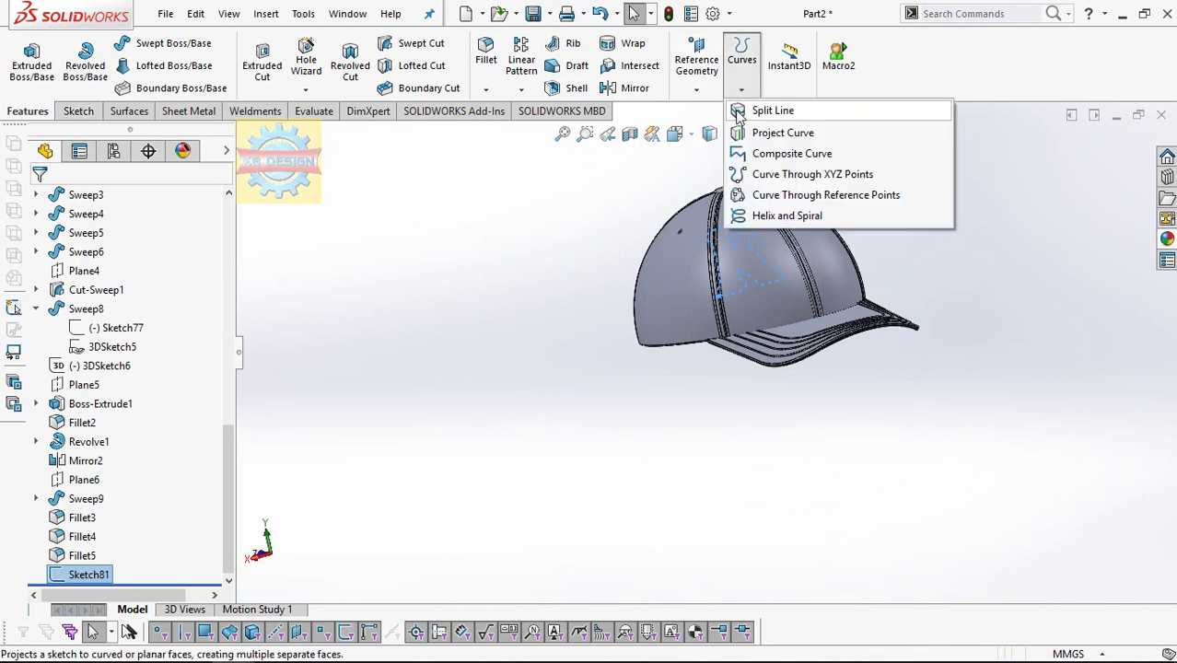
{"action": "left_click", "coordinate": [777, 108]}
{"action": "left_click", "coordinate": [786, 288]}
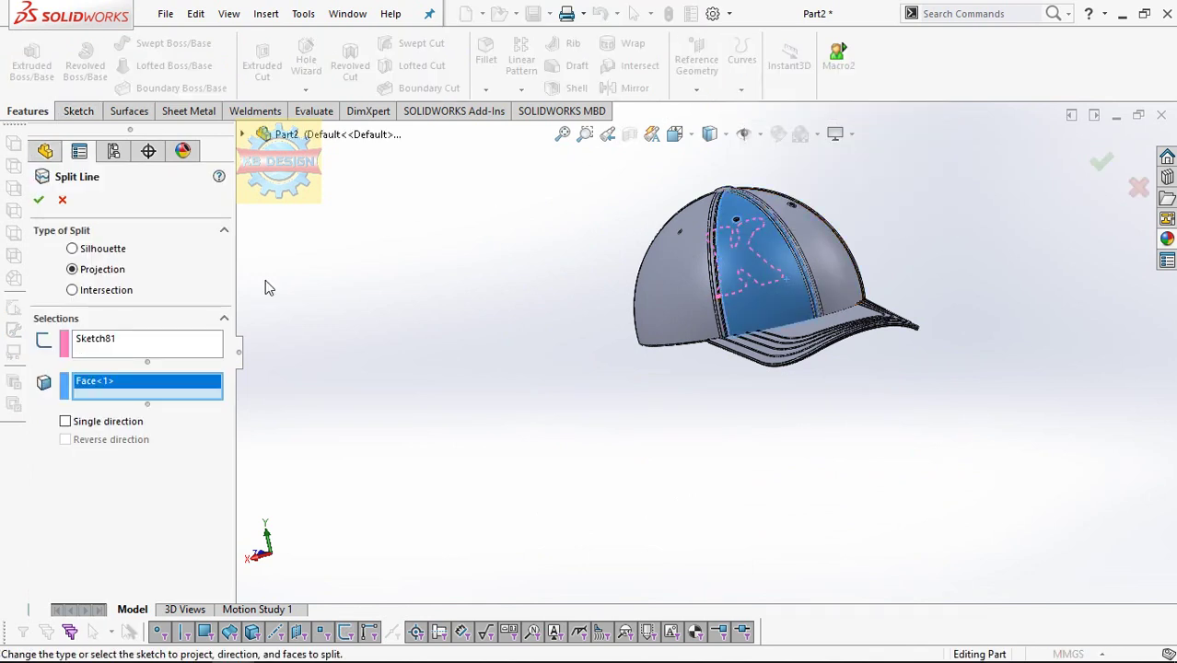
{"action": "left_click", "coordinate": [62, 201]}
{"action": "left_click", "coordinate": [741, 57]}
{"action": "left_click", "coordinate": [778, 131]}
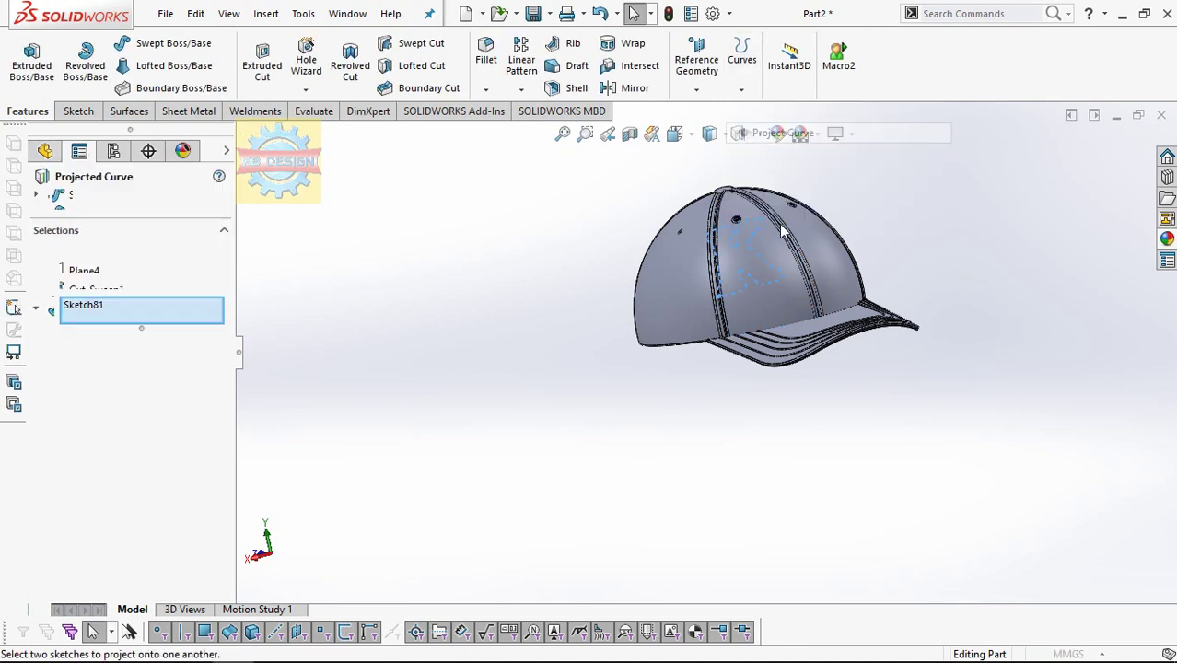
{"action": "left_click", "coordinate": [783, 263]}
{"action": "left_click", "coordinate": [792, 279]}
{"action": "left_click", "coordinate": [779, 286]}
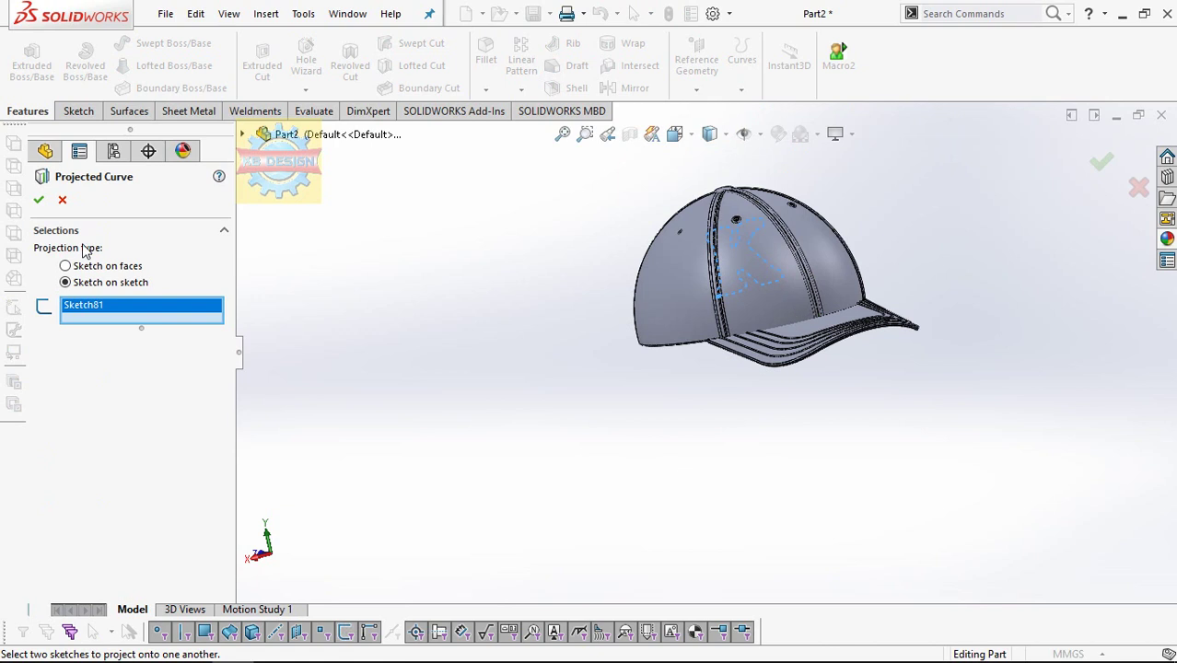
{"action": "left_click", "coordinate": [62, 200]}
- Split the two front cap faces by projecting Sketch81, creating Split Line4
{"action": "left_click", "coordinate": [741, 57]}
{"action": "left_click", "coordinate": [764, 110]}
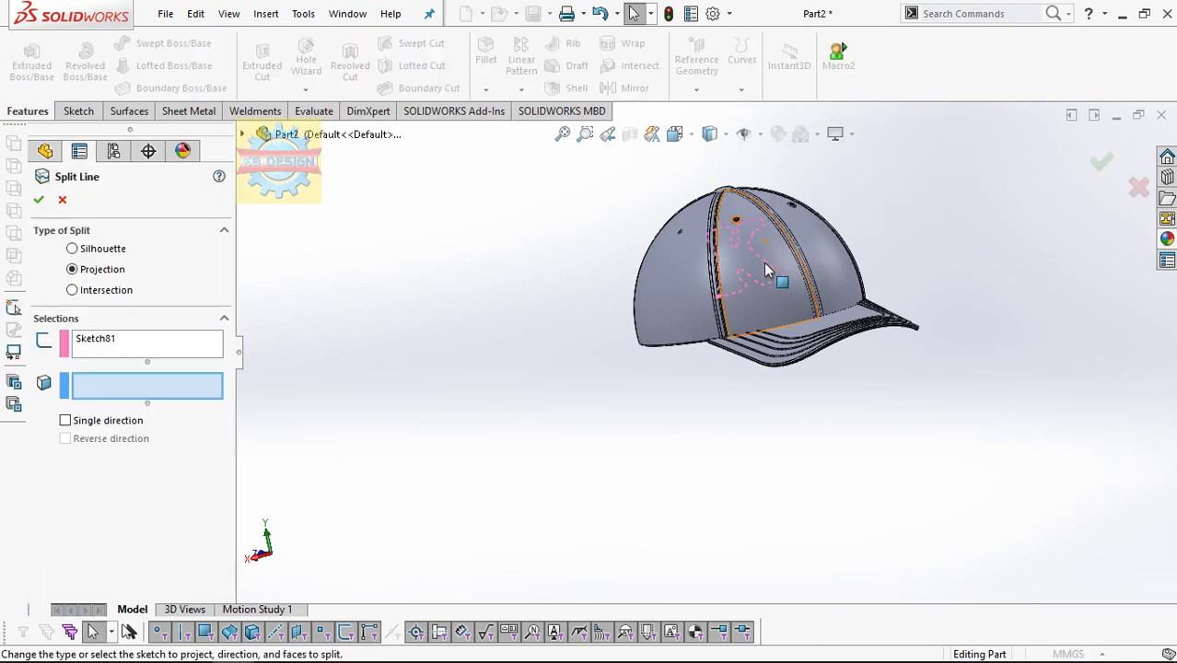
{"action": "left_click", "coordinate": [772, 264]}
{"action": "left_click", "coordinate": [825, 287]}
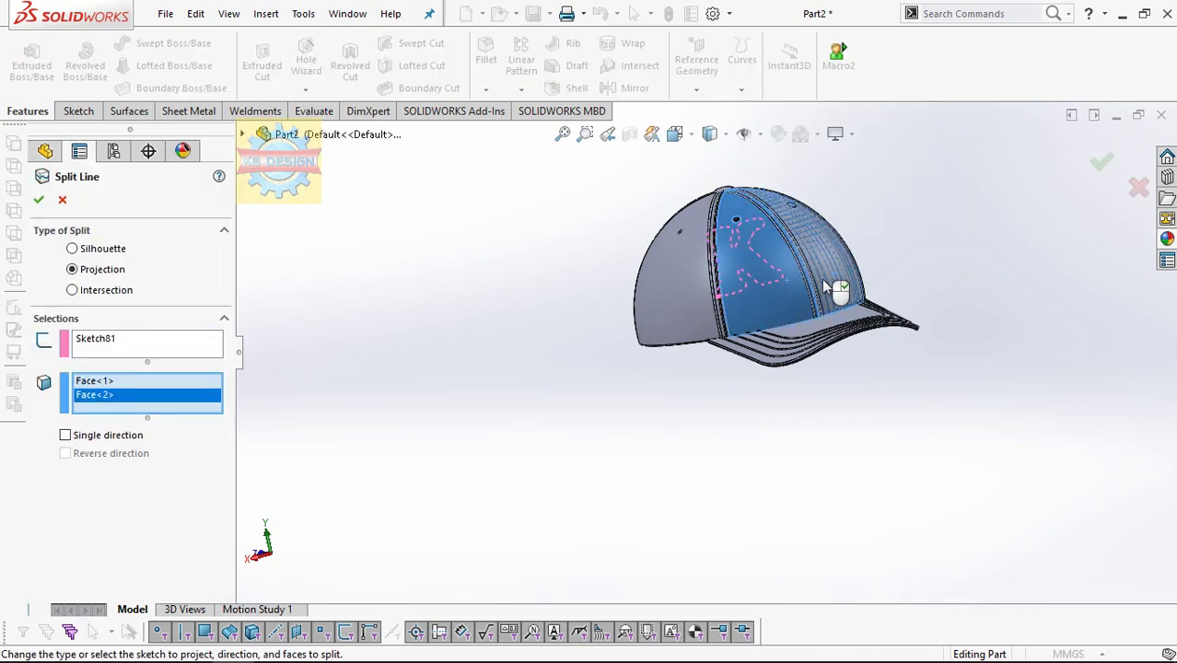
{"action": "left_click", "coordinate": [109, 290]}
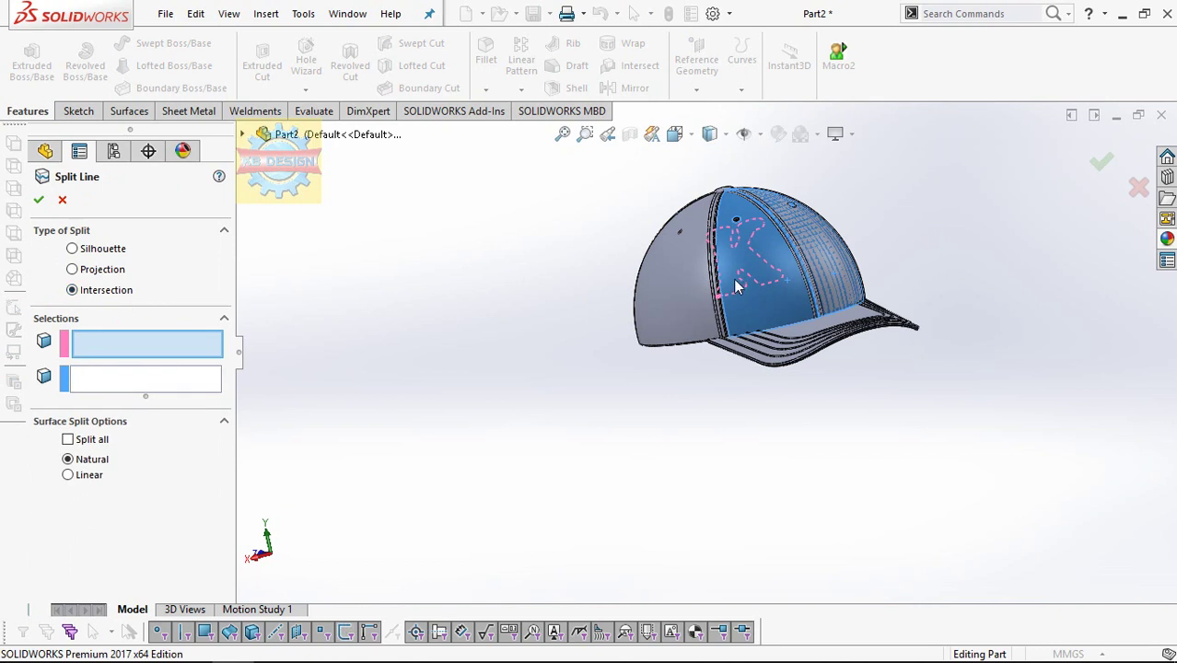
{"action": "left_click", "coordinate": [109, 269]}
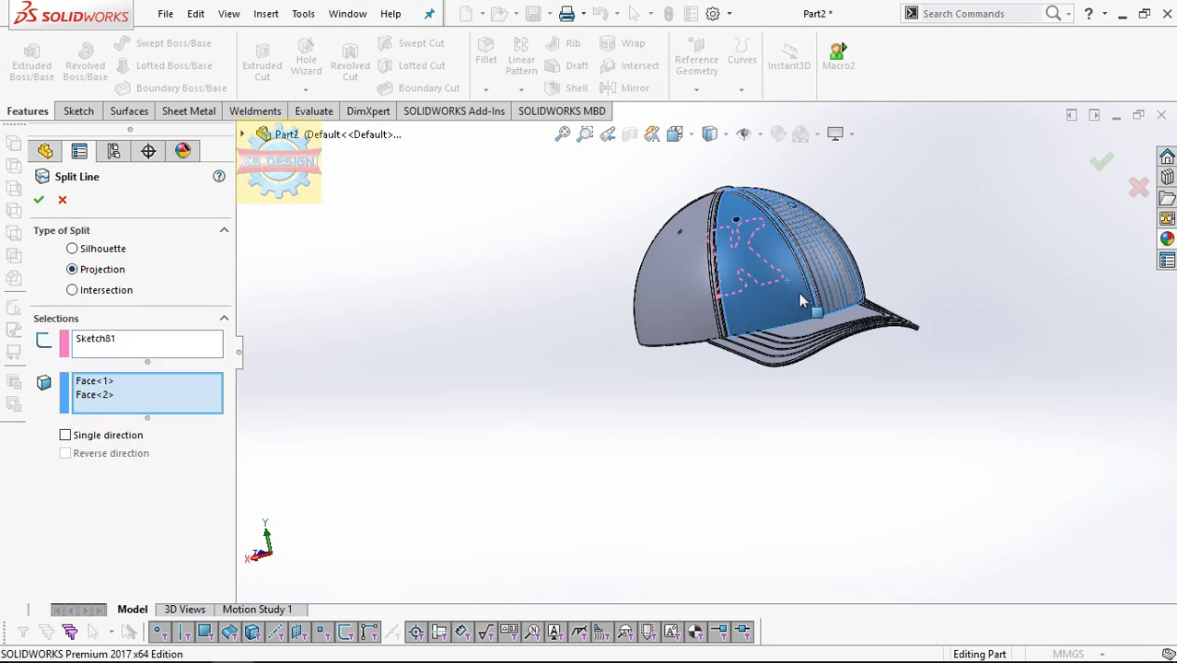
{"action": "left_click", "coordinate": [39, 200]}
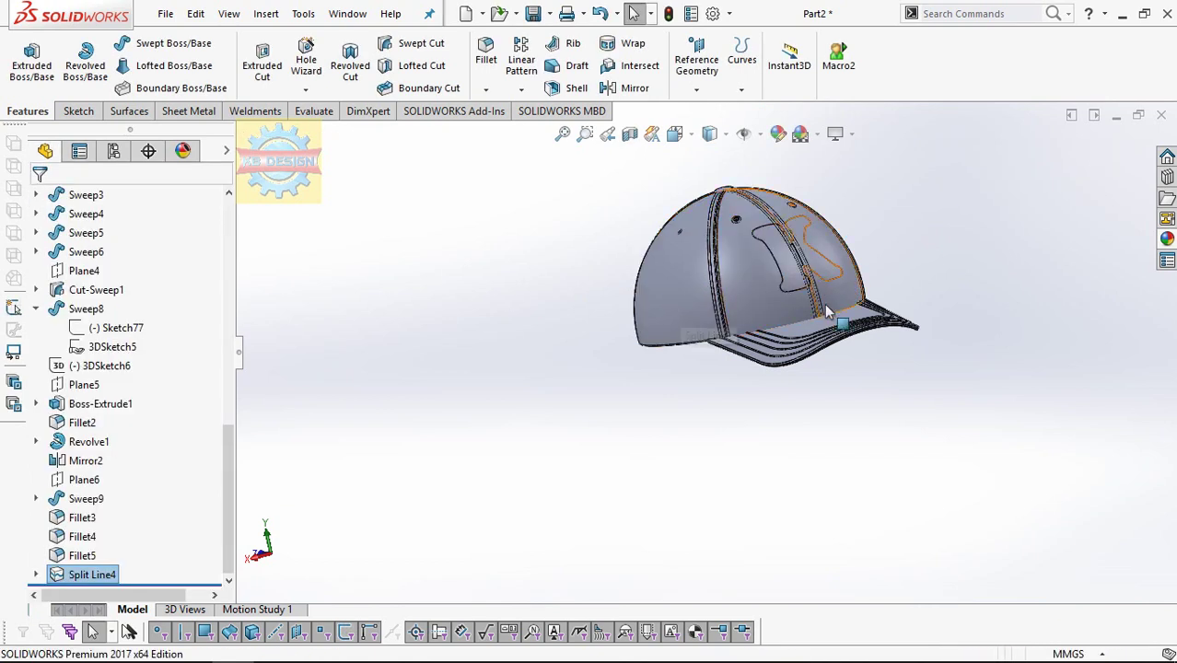
{"action": "scroll", "coordinate": [846, 295], "scroll_direction": "down", "scroll_amount": 3}
{"action": "key", "text": "Left"}
{"action": "key", "text": "Left"}
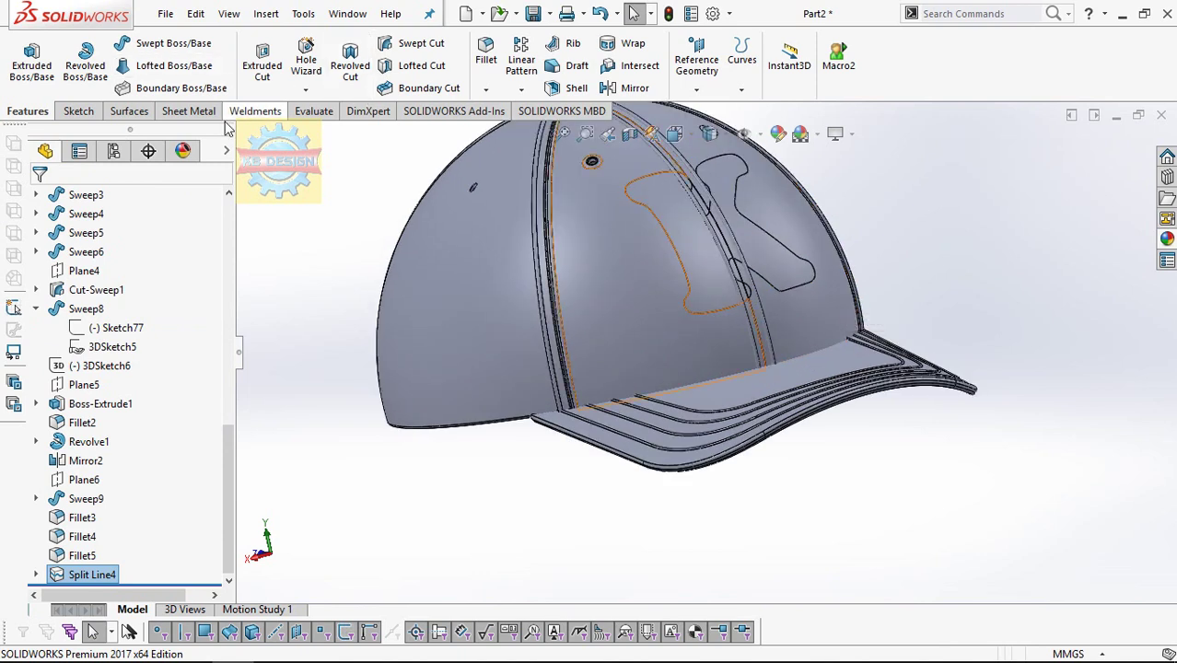
- Offset the two K-shaped faces by 1.5 mm to create Surface-Offset1
{"action": "left_click", "coordinate": [129, 112]}
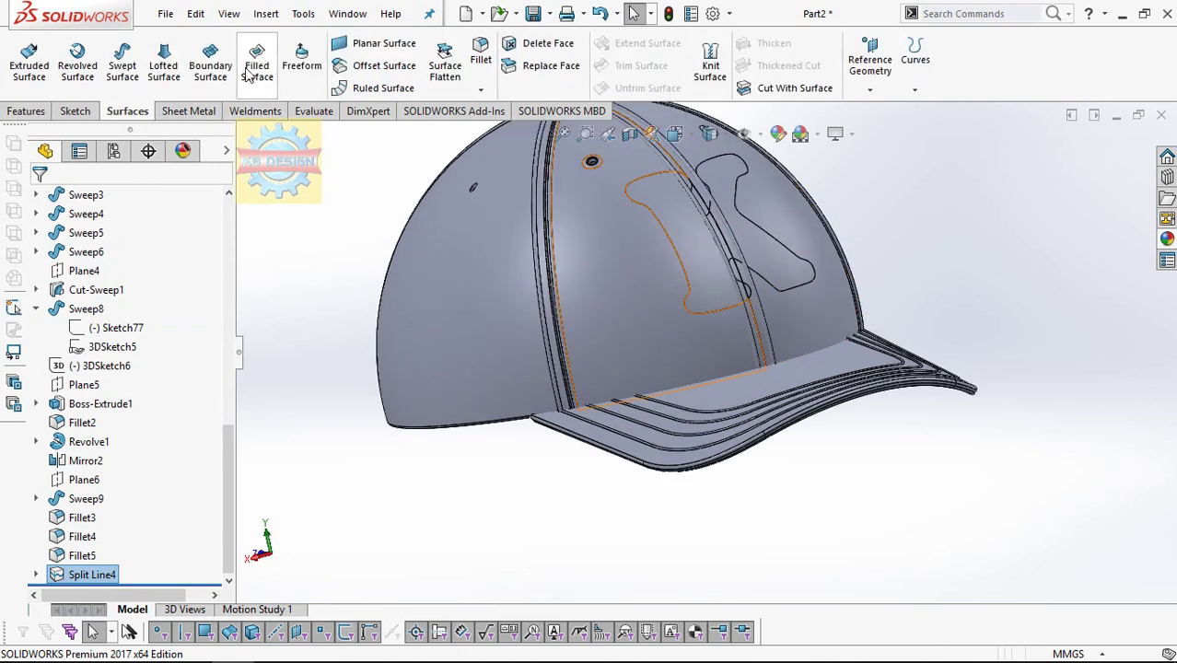
{"action": "left_click", "coordinate": [384, 65]}
{"action": "left_click", "coordinate": [686, 221]}
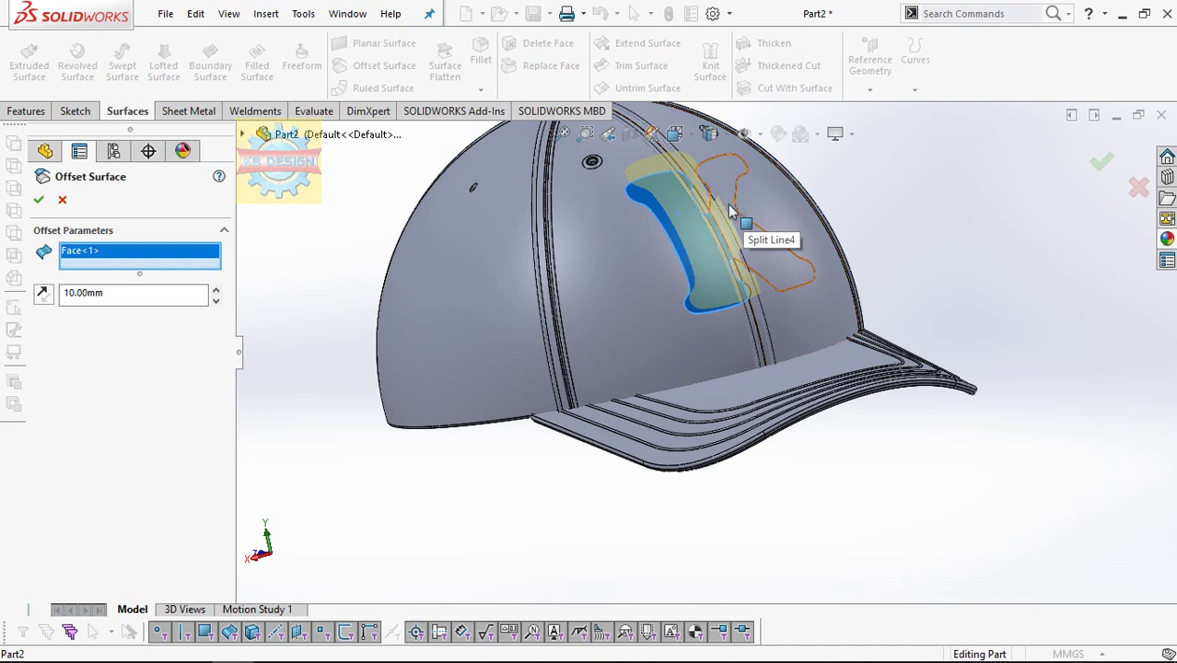
{"action": "left_click", "coordinate": [729, 211]}
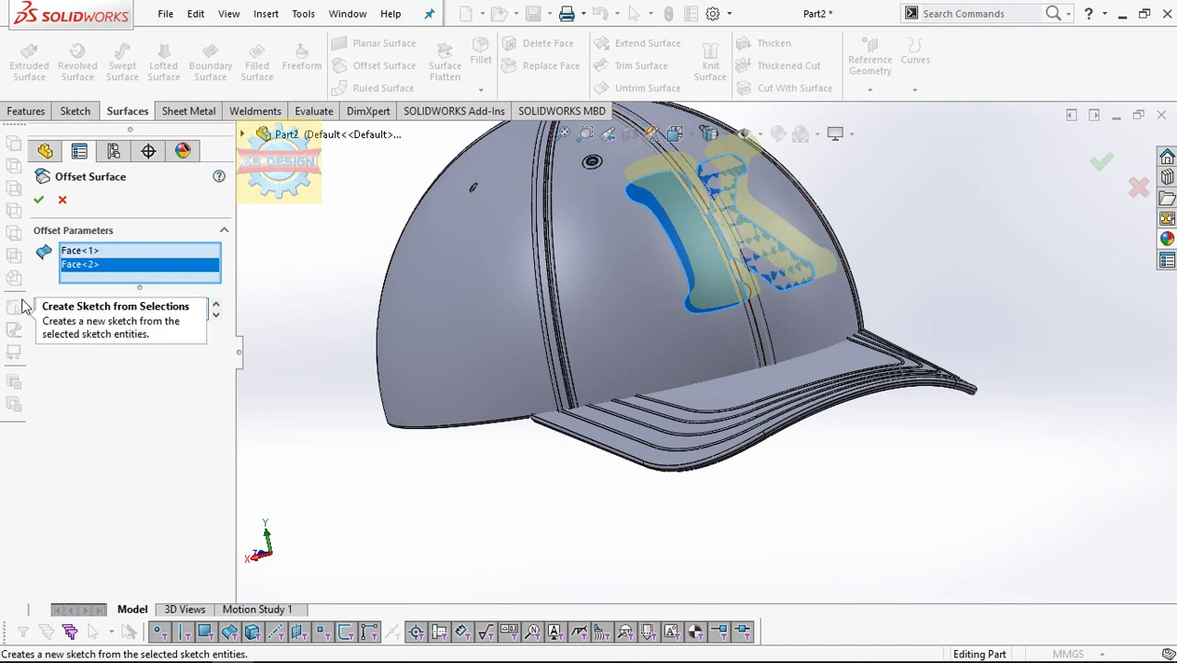
{"action": "type", "text": "1.5"}
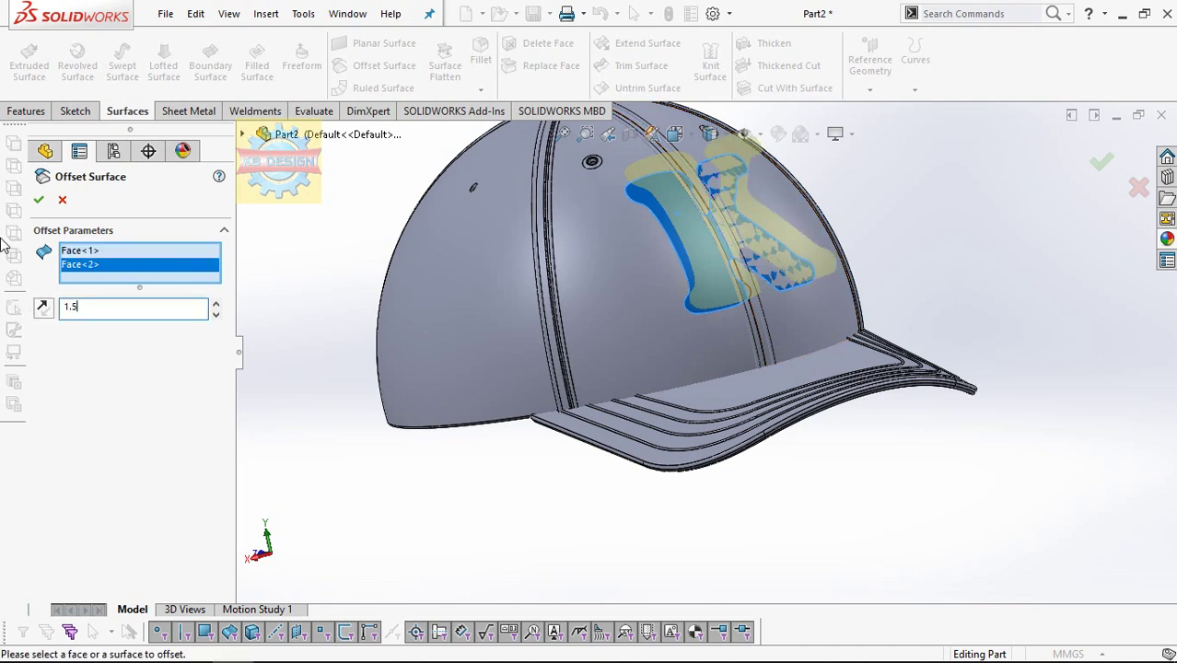
{"action": "left_click", "coordinate": [39, 201]}
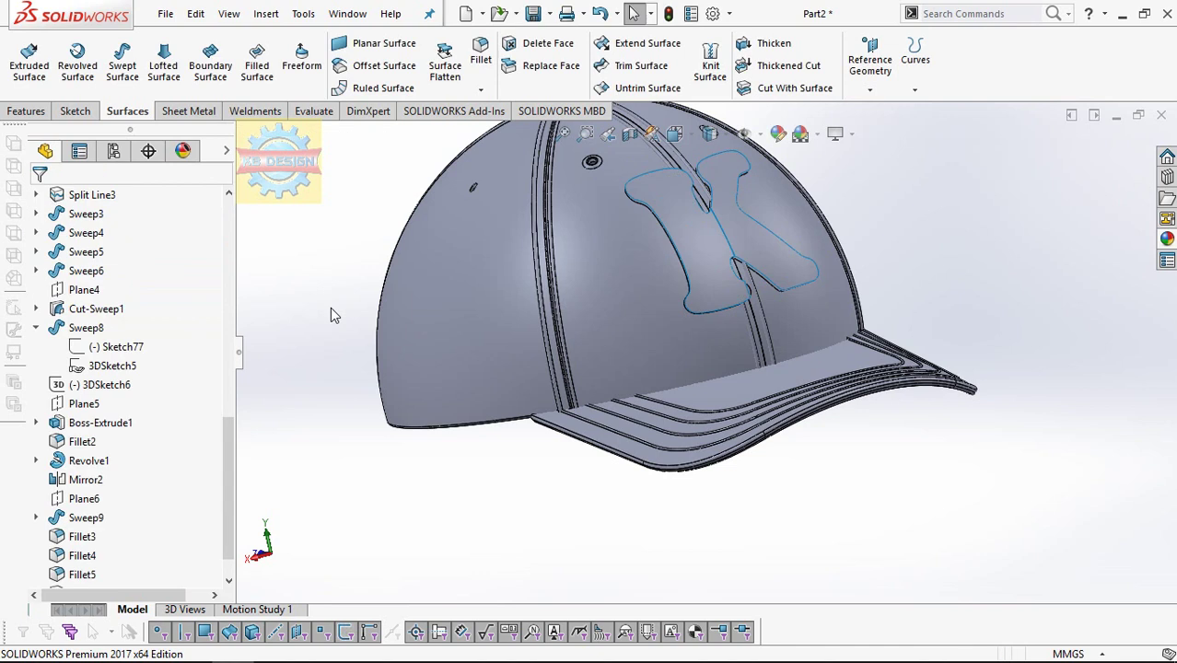
{"action": "left_click", "coordinate": [693, 249]}
{"action": "left_click", "coordinate": [849, 171]}
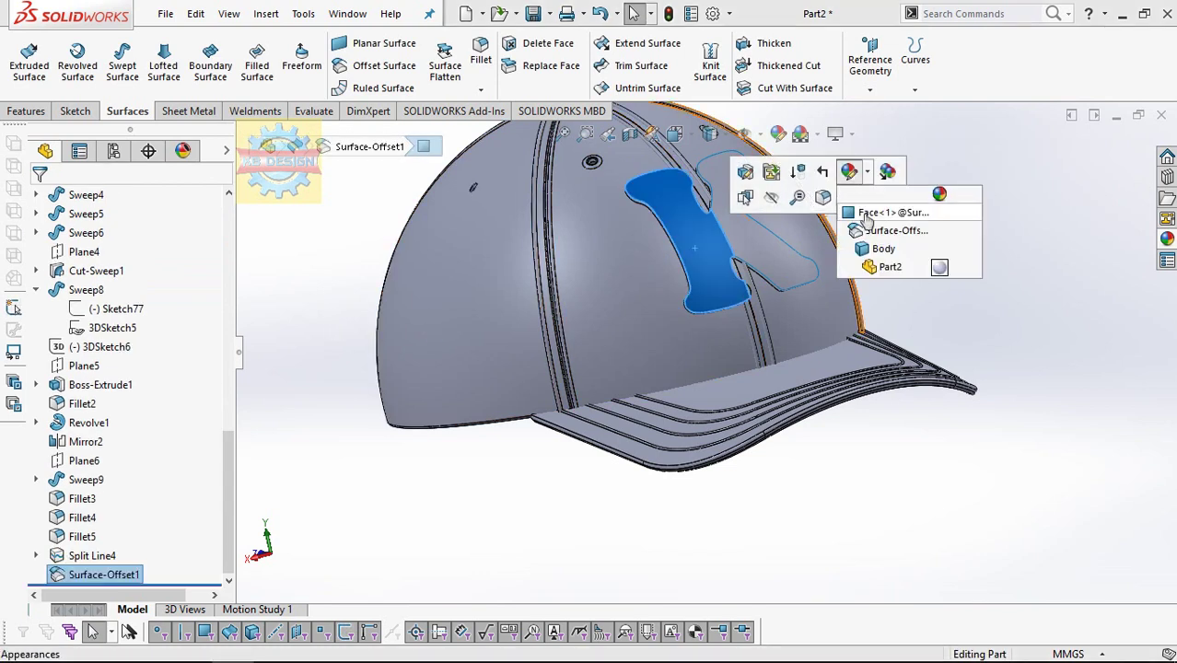
- Give both faces of the K offset surface a red appearance, adjusting its RGB values
{"action": "left_click", "coordinate": [870, 213]}
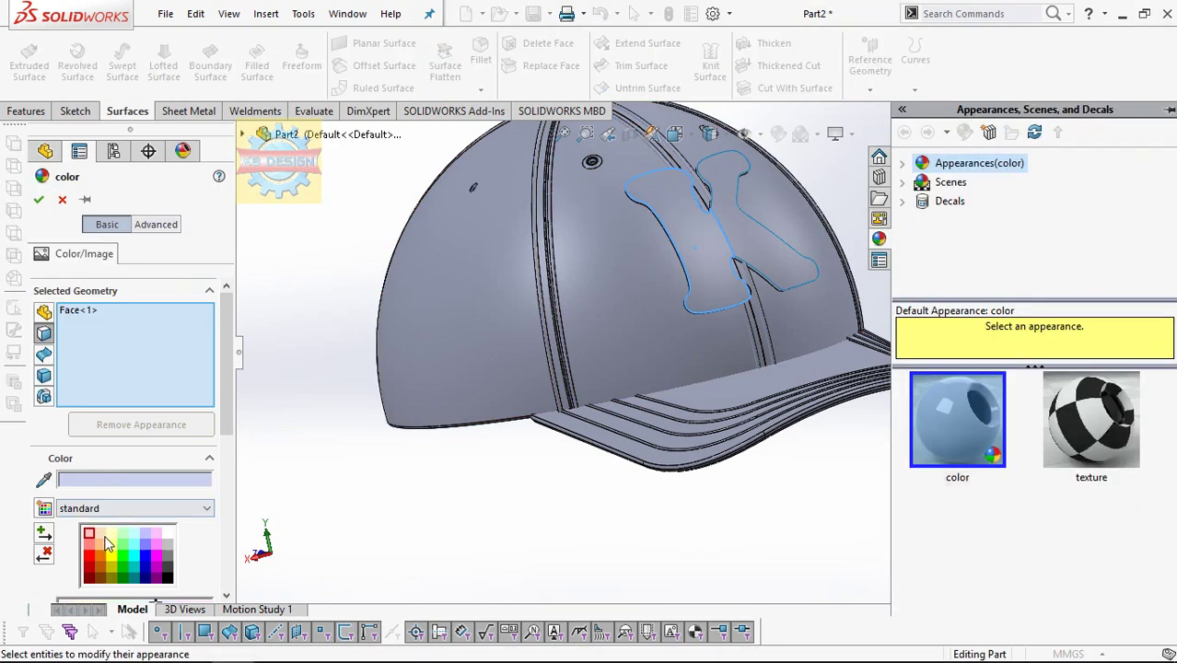
{"action": "left_click", "coordinate": [93, 559]}
{"action": "left_click", "coordinate": [755, 244]}
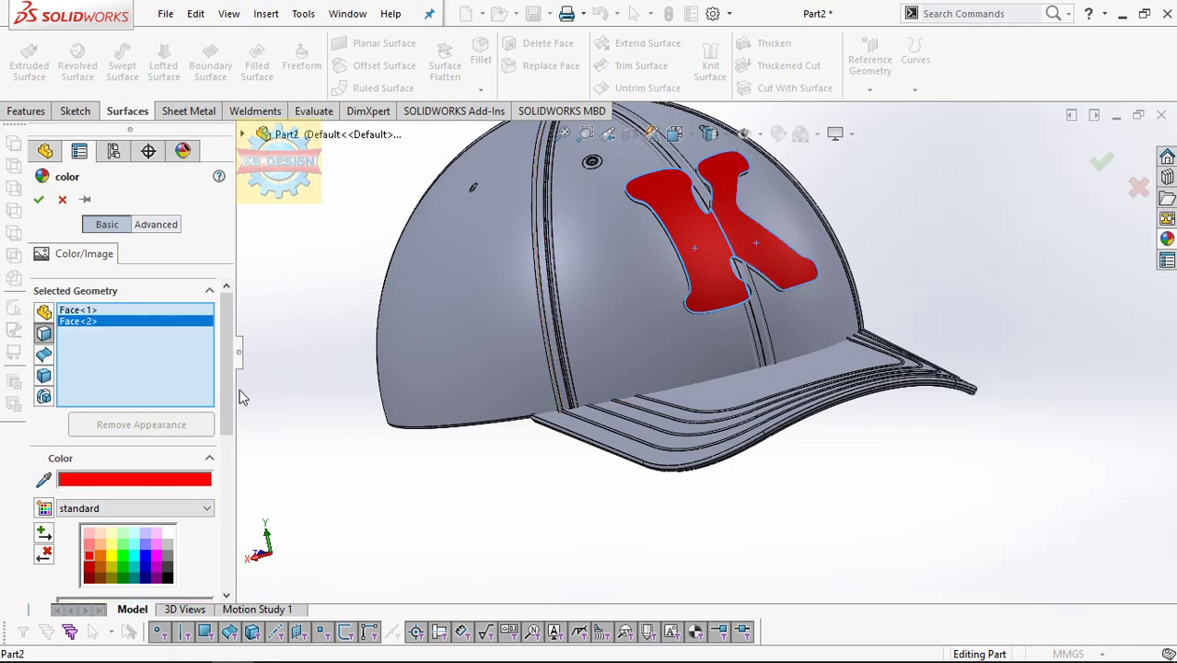
{"action": "left_click_drag", "start_coordinate": [232, 388], "coordinate": [234, 466]}
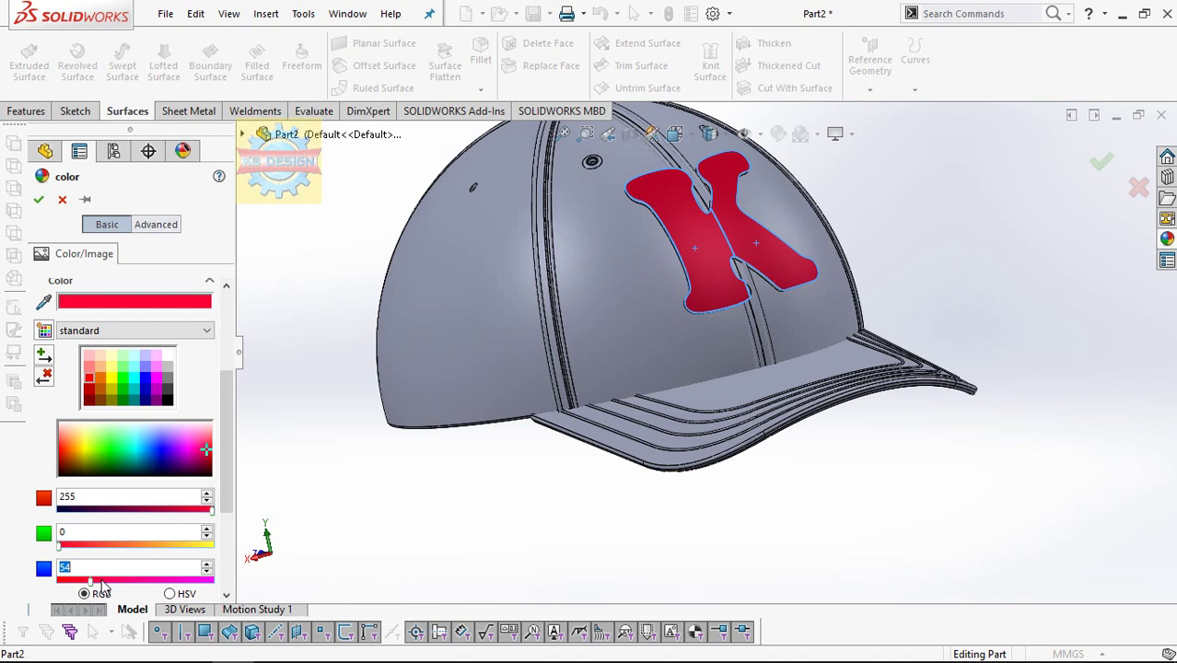
{"action": "left_click", "coordinate": [39, 199]}
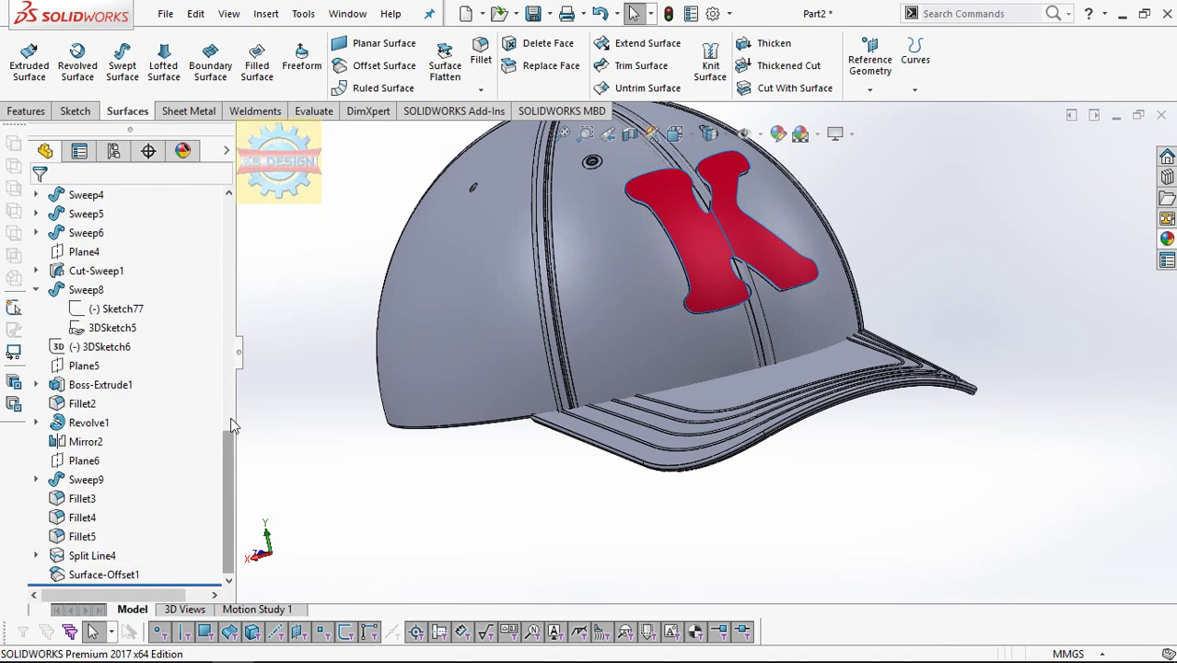
{"action": "left_click_drag", "start_coordinate": [232, 426], "coordinate": [228, 184]}
- Apply the blue Fabric > Carpet 'carpet color2' appearance to the whole Part2 cap
{"action": "right_click", "coordinate": [138, 194]}
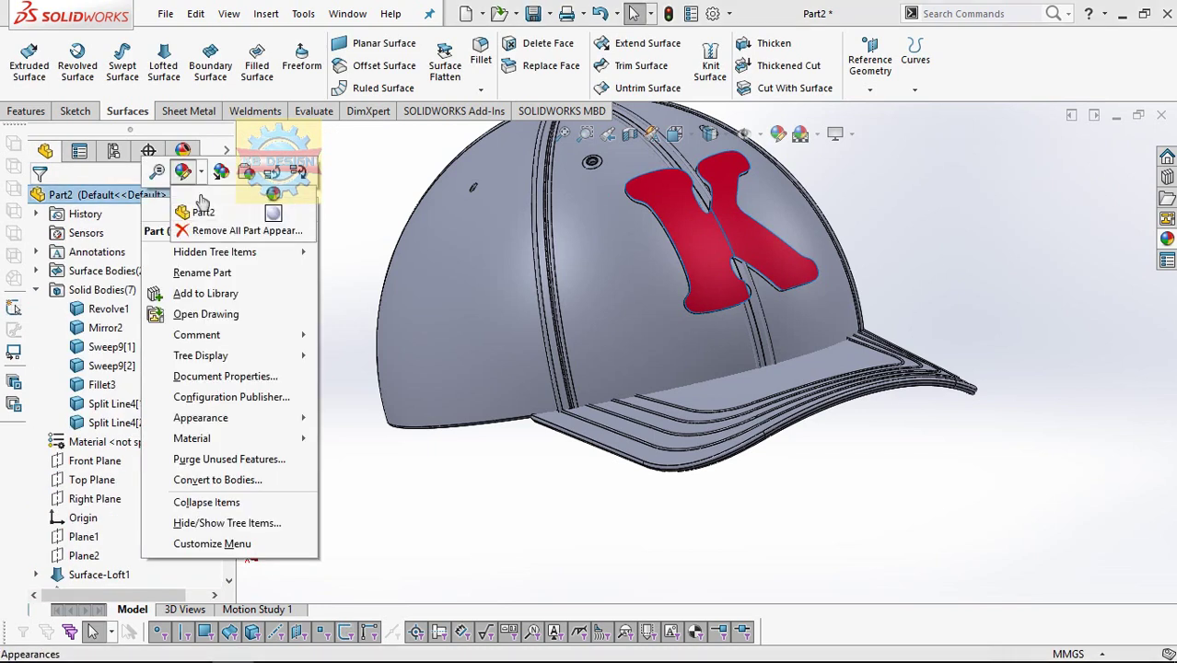
{"action": "left_click", "coordinate": [204, 210]}
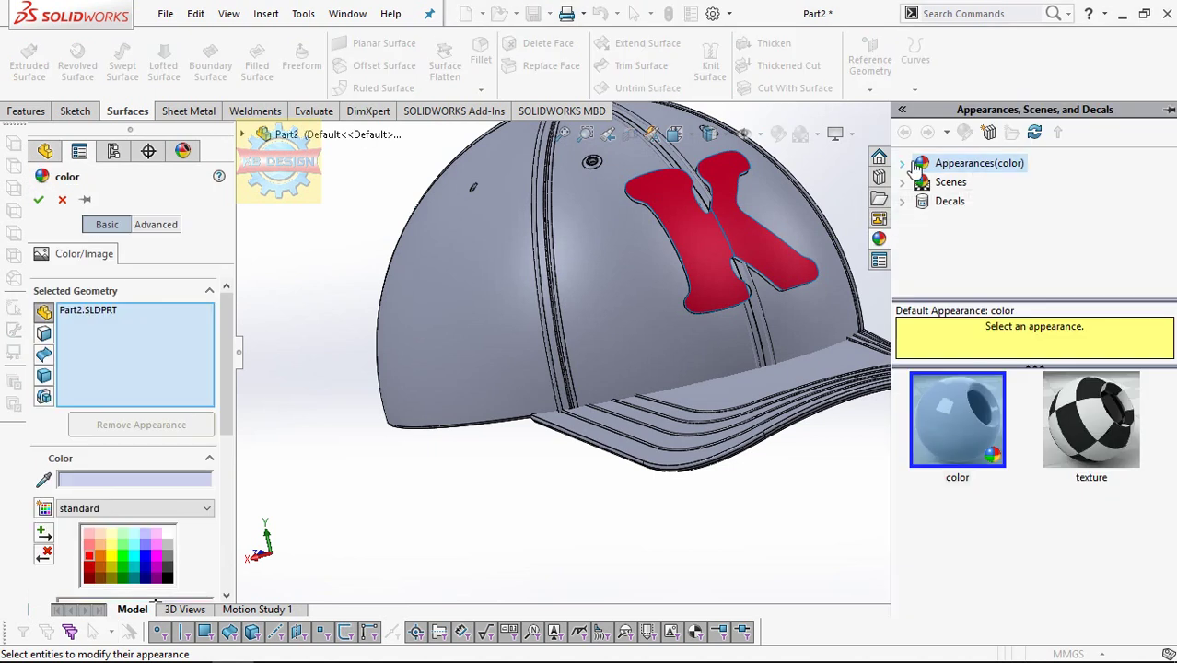
{"action": "double_click", "coordinate": [947, 166]}
{"action": "scroll", "coordinate": [962, 267], "scroll_direction": "down", "scroll_amount": 1}
{"action": "left_click", "coordinate": [923, 257]}
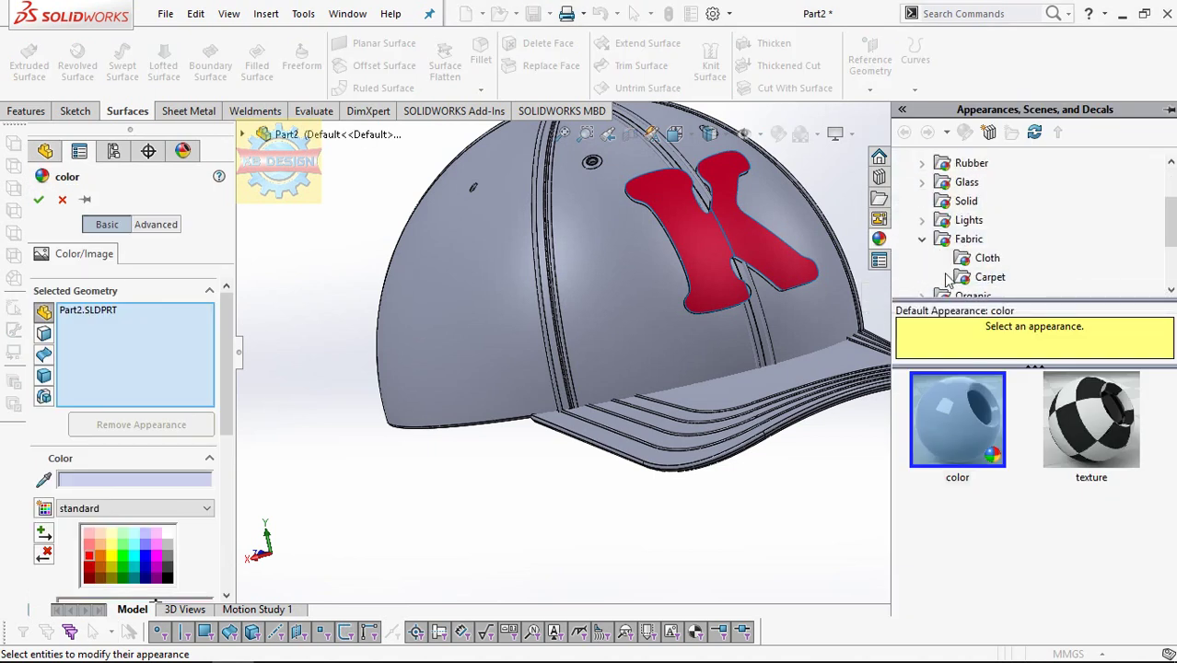
{"action": "left_click", "coordinate": [981, 278]}
{"action": "left_click", "coordinate": [1078, 421]}
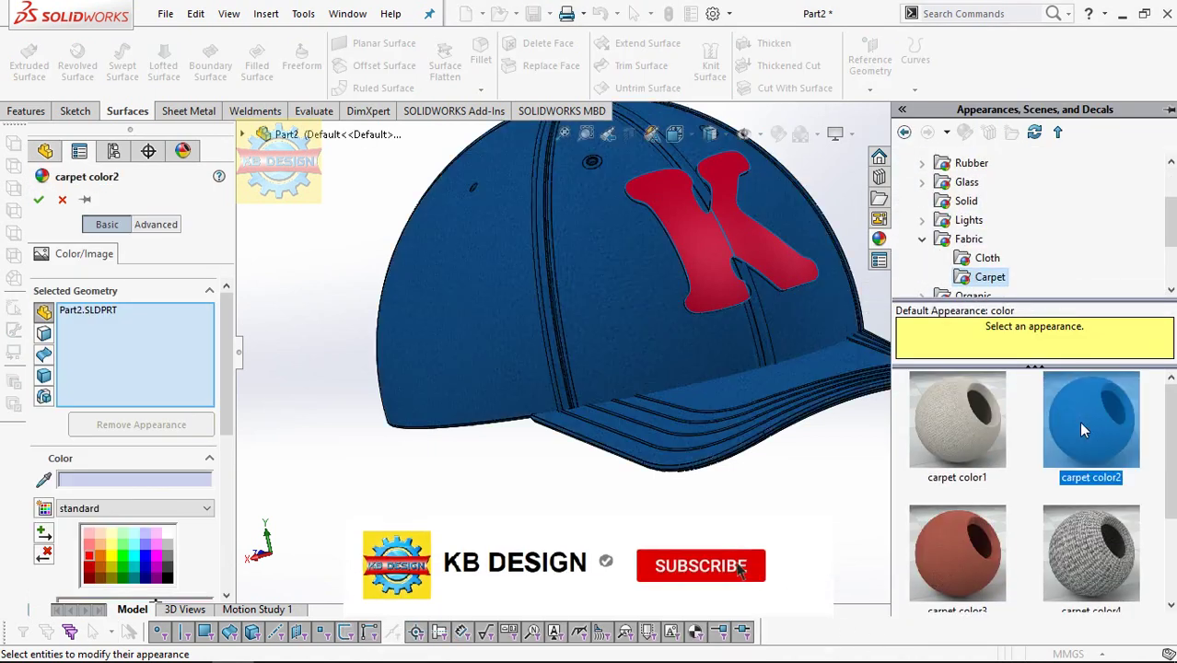
{"action": "left_click", "coordinate": [38, 199]}
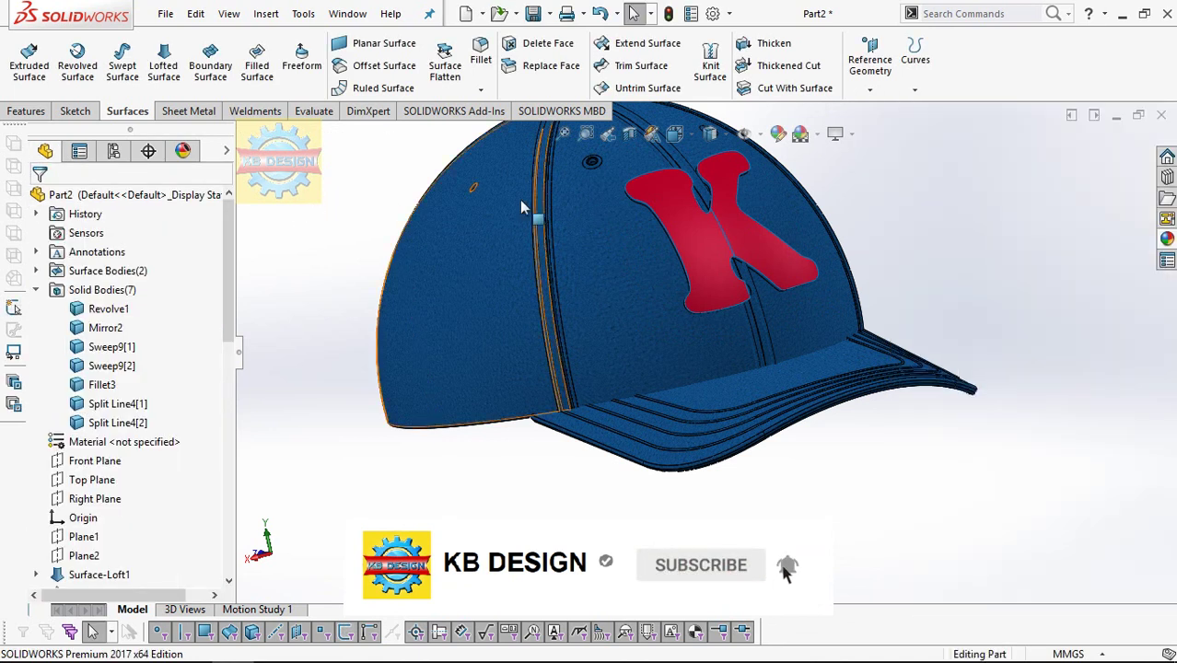